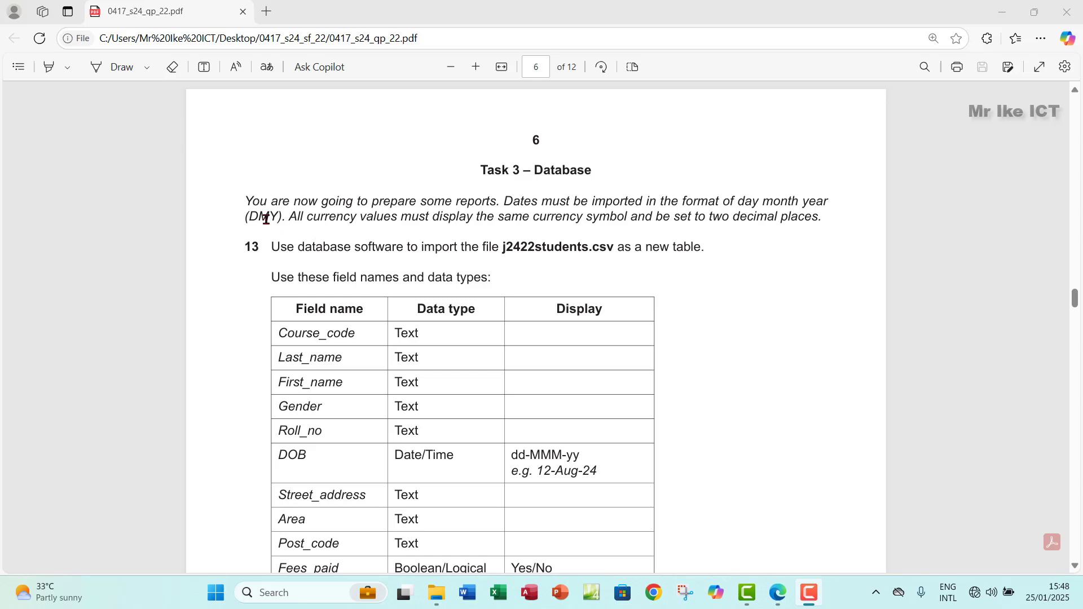
Step: Review the DMY date format text in the question paper
{"action": "left_click_drag", "start_coordinate": [249, 217], "coordinate": [275, 218]}
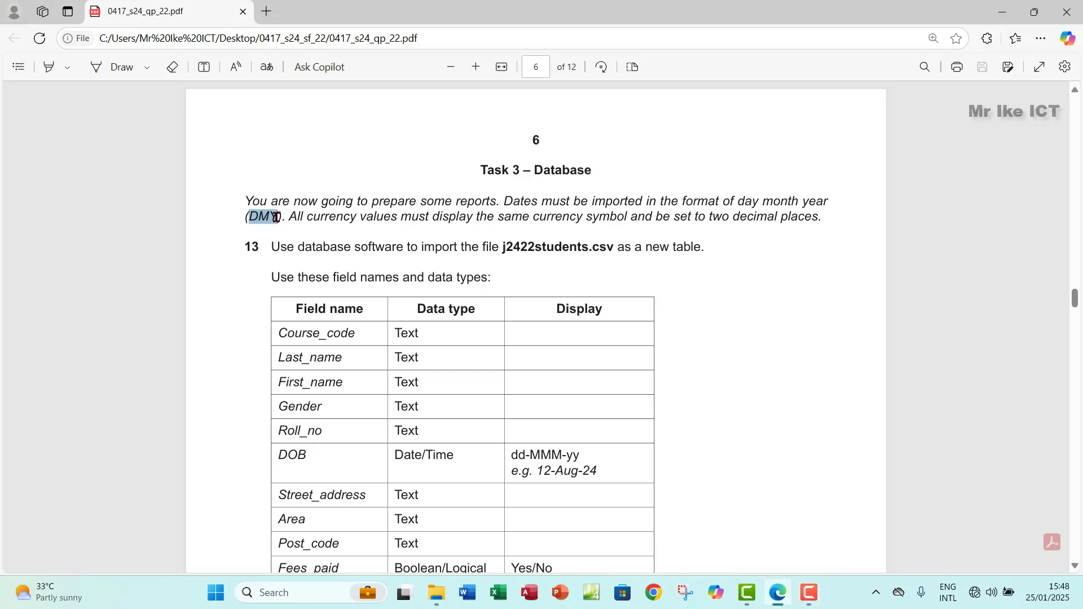
{"action": "left_click", "coordinate": [338, 224]}
{"action": "scroll", "coordinate": [375, 289], "scroll_direction": "down", "scroll_amount": 1}
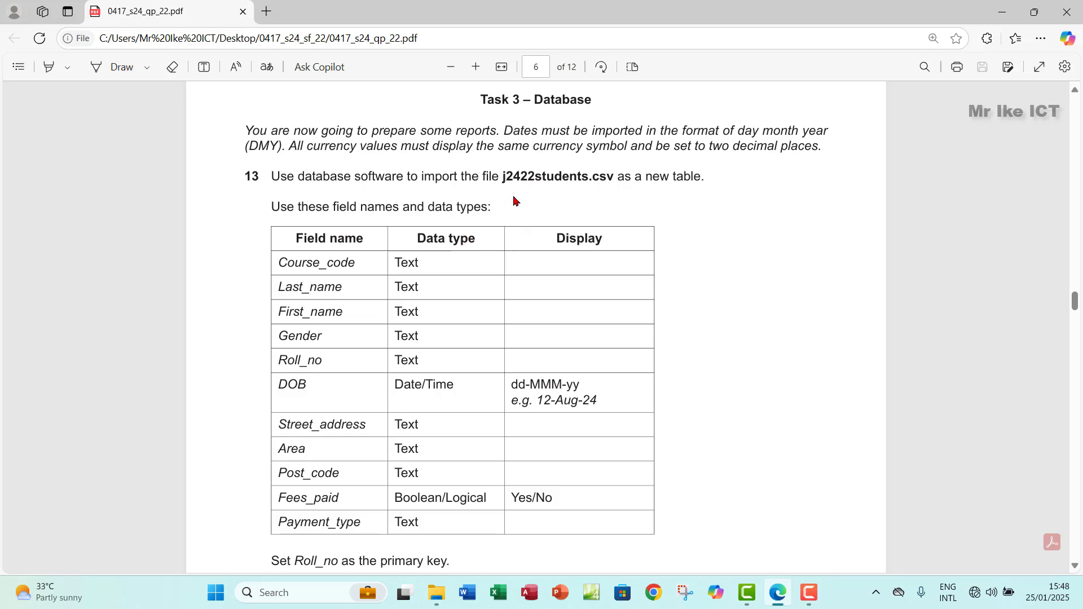
Step: Create a new Access database in the workarea folder, named with the candidate's name
{"action": "left_click", "coordinate": [436, 592]}
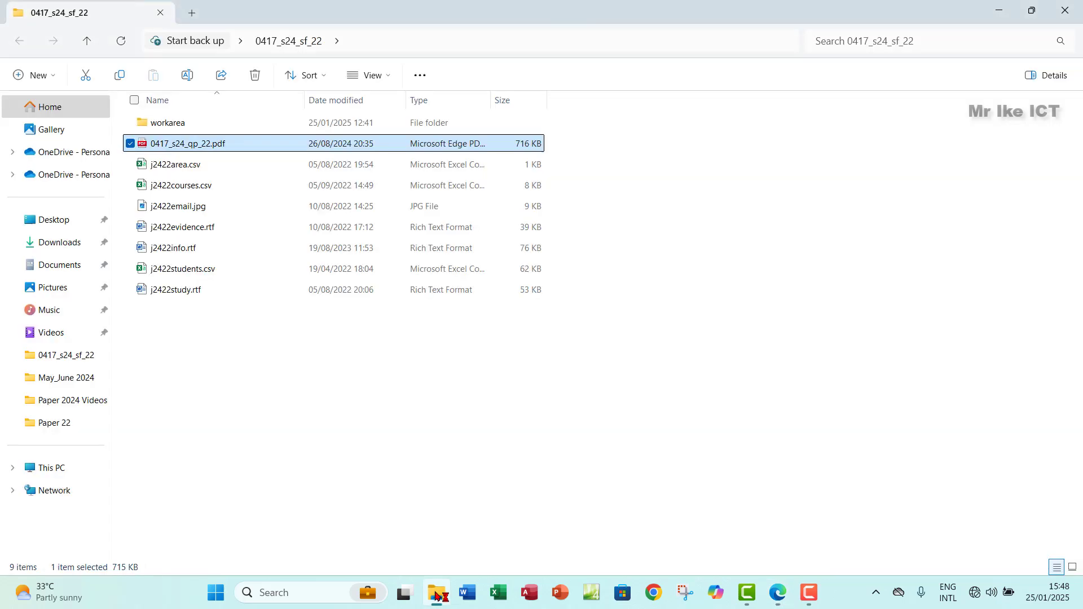
{"action": "double_click", "coordinate": [203, 122]}
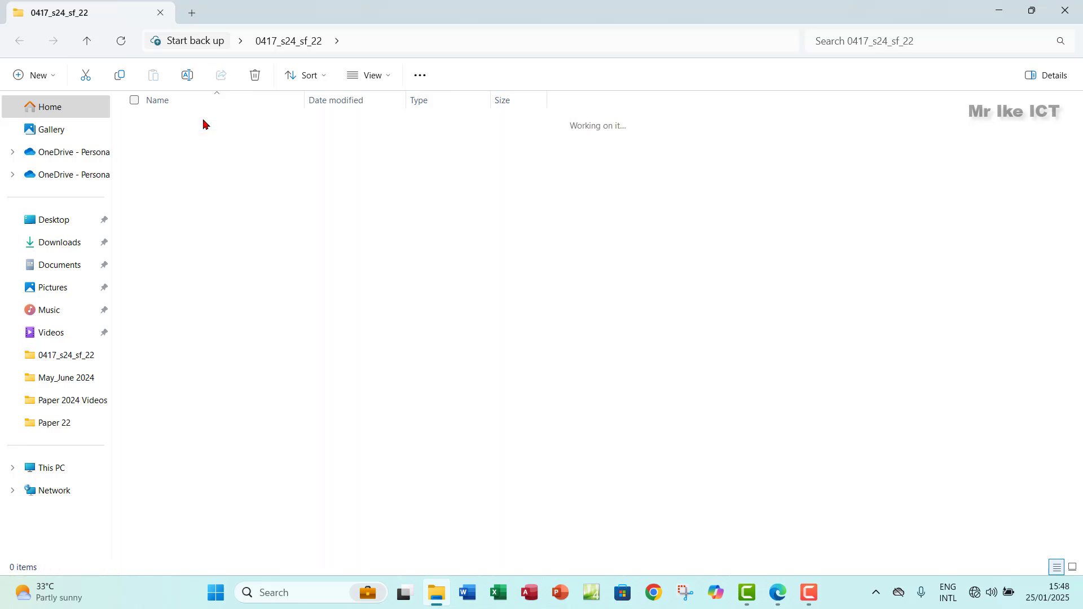
{"action": "right_click", "coordinate": [374, 242]}
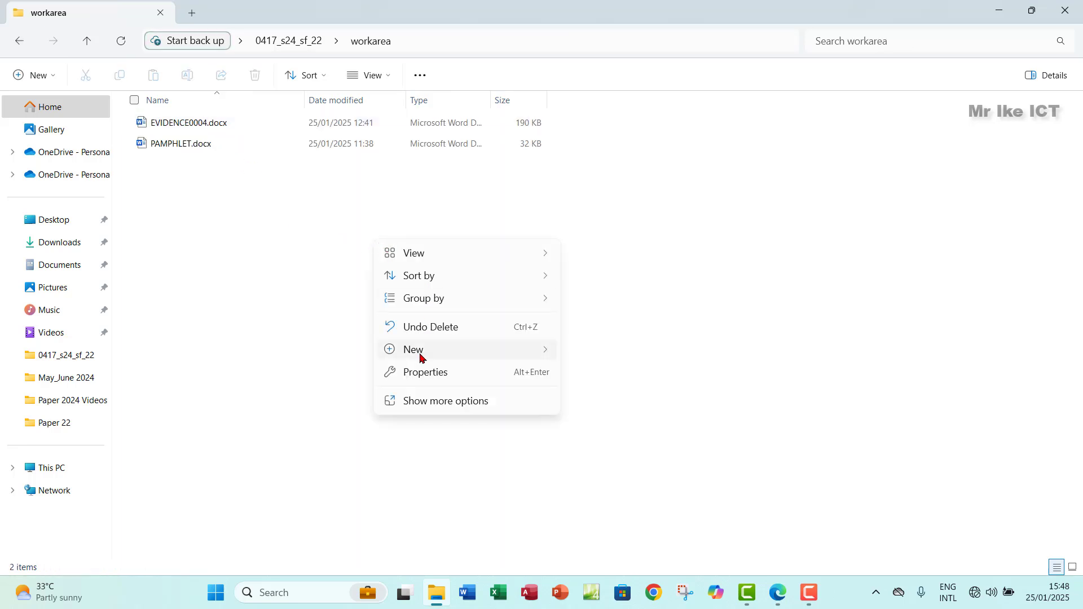
{"action": "mouse_move", "coordinate": [421, 355]}
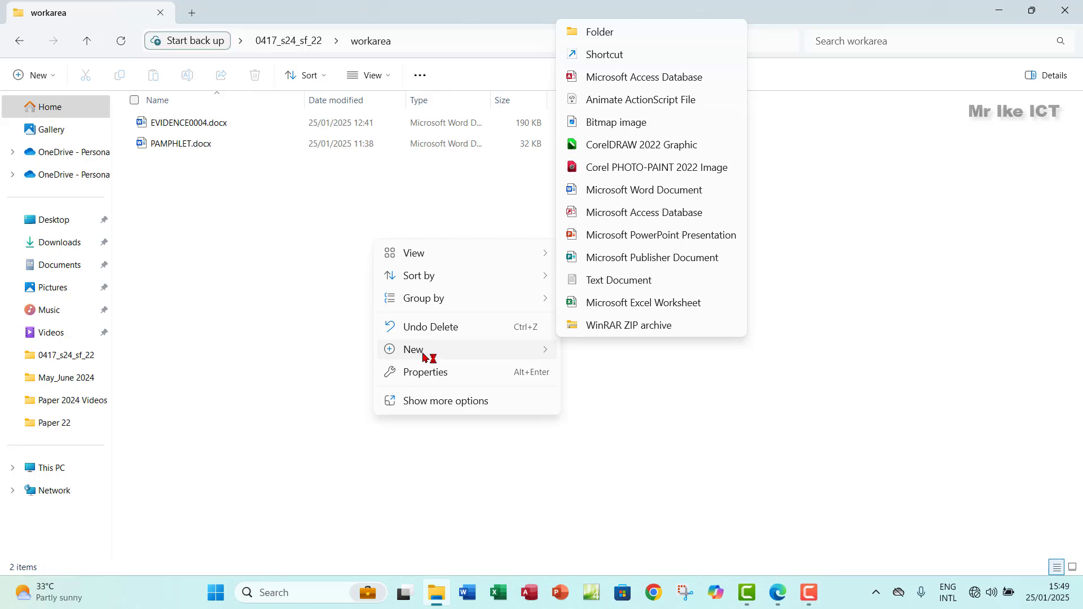
{"action": "left_click", "coordinate": [595, 84]}
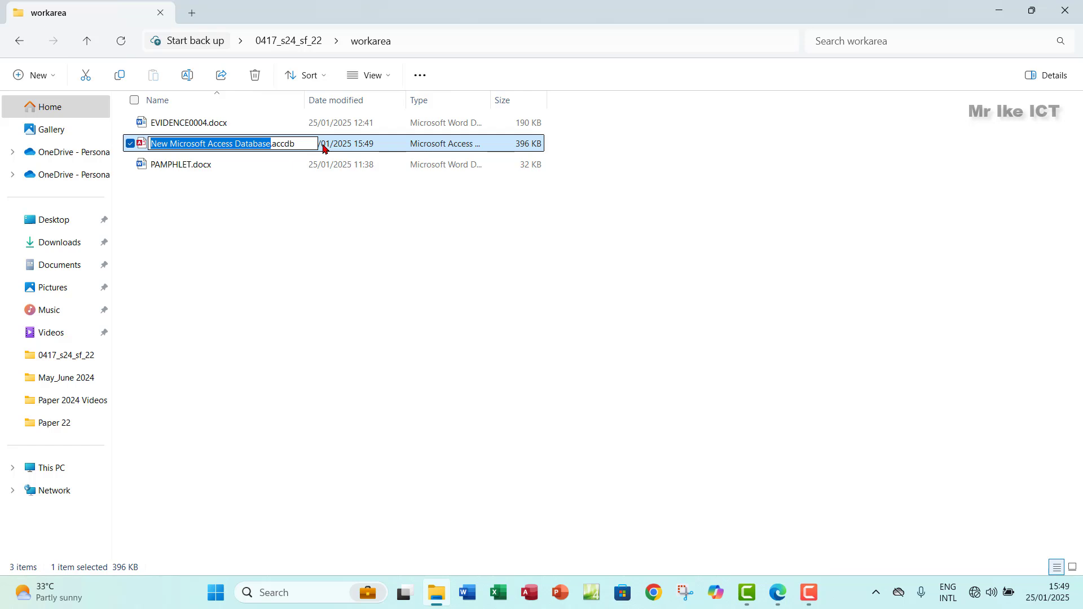
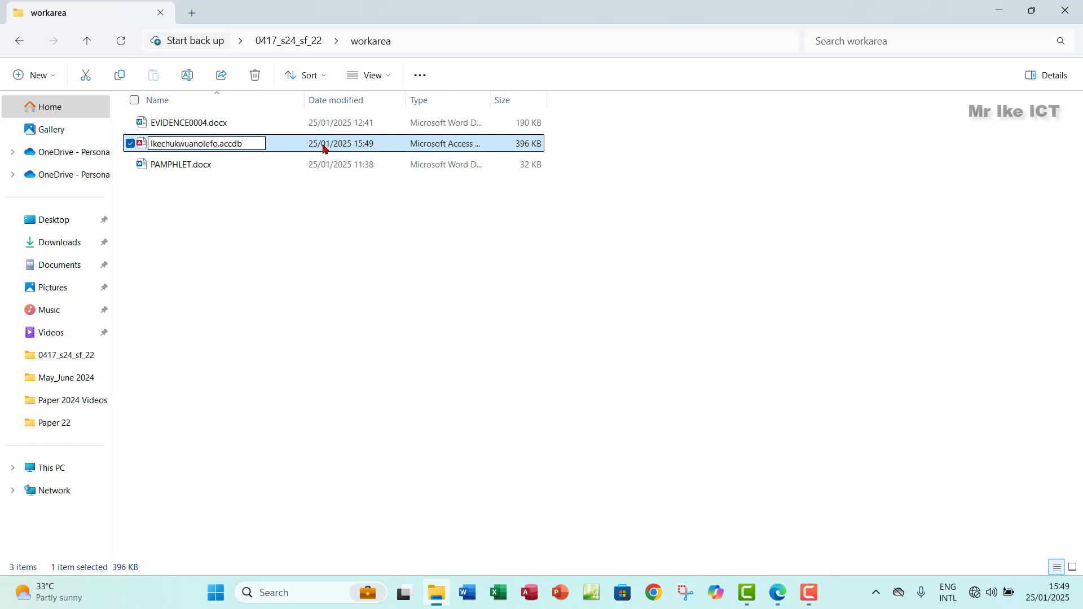
{"action": "key", "text": "Return"}
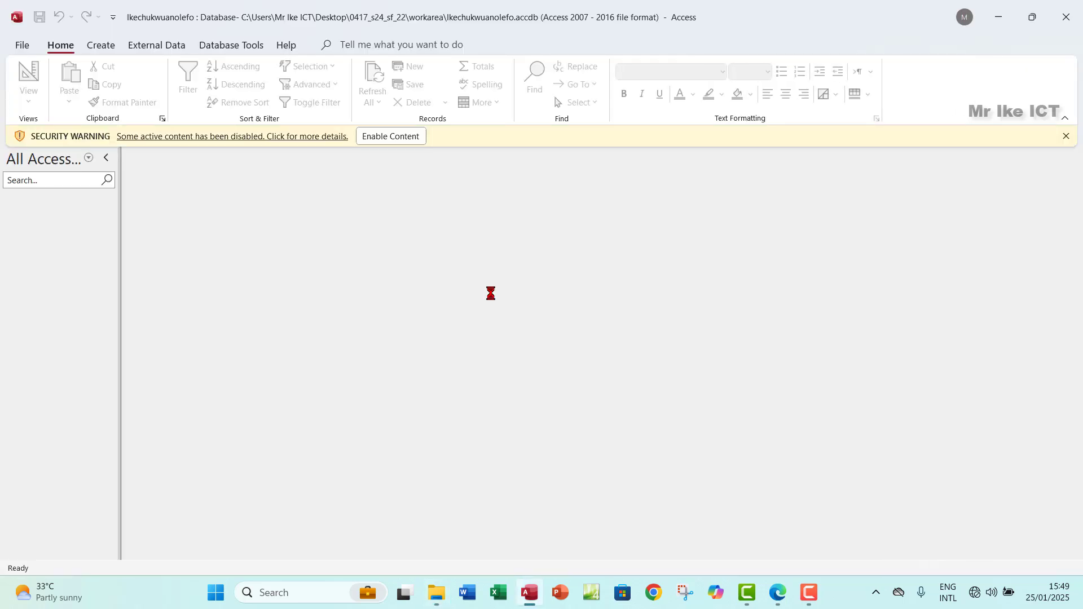
Step: Enable the database content and start a Text File import from External Data
{"action": "left_click", "coordinate": [377, 140]}
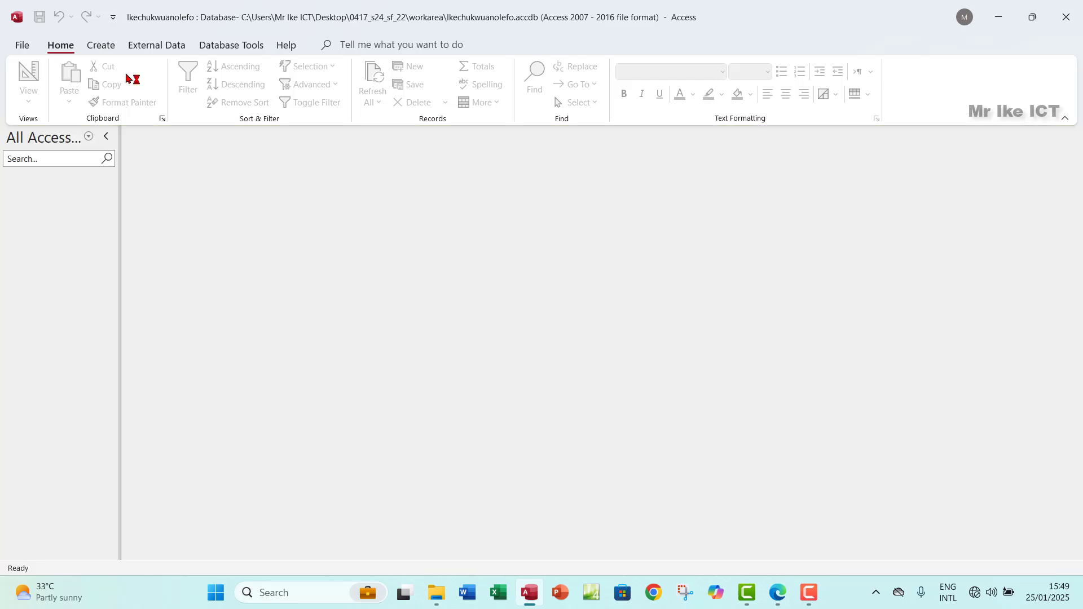
{"action": "left_click", "coordinate": [152, 45]}
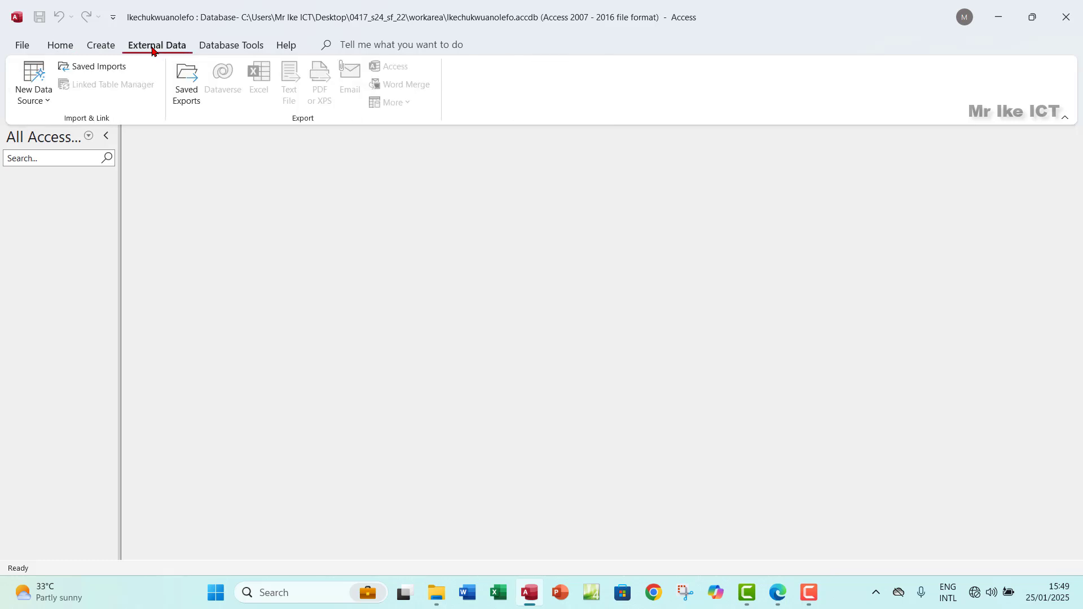
{"action": "left_click", "coordinate": [43, 108]}
{"action": "mouse_move", "coordinate": [75, 131]}
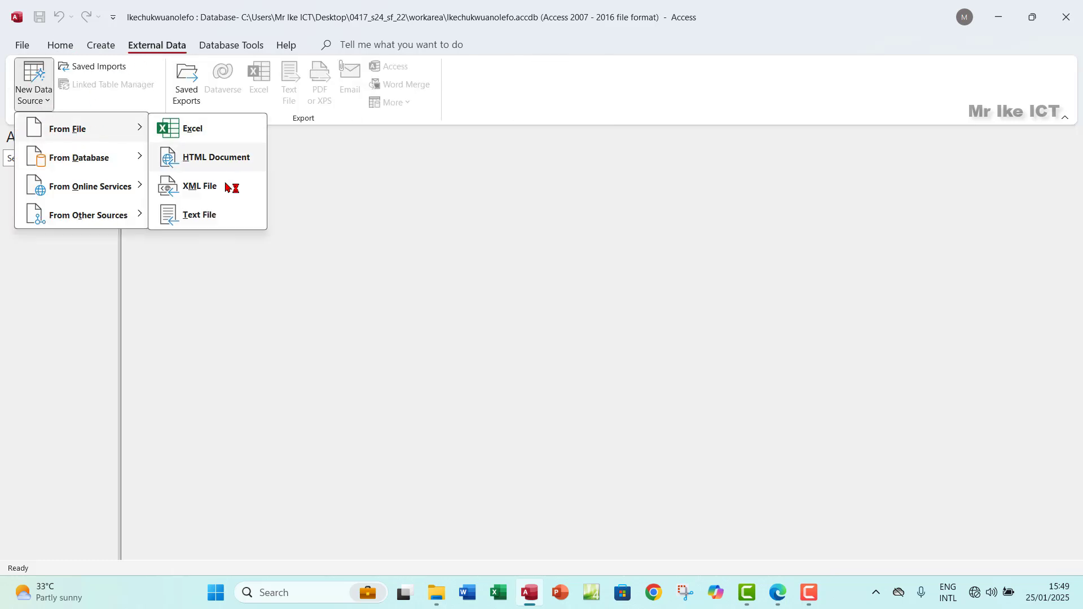
{"action": "left_click", "coordinate": [201, 215]}
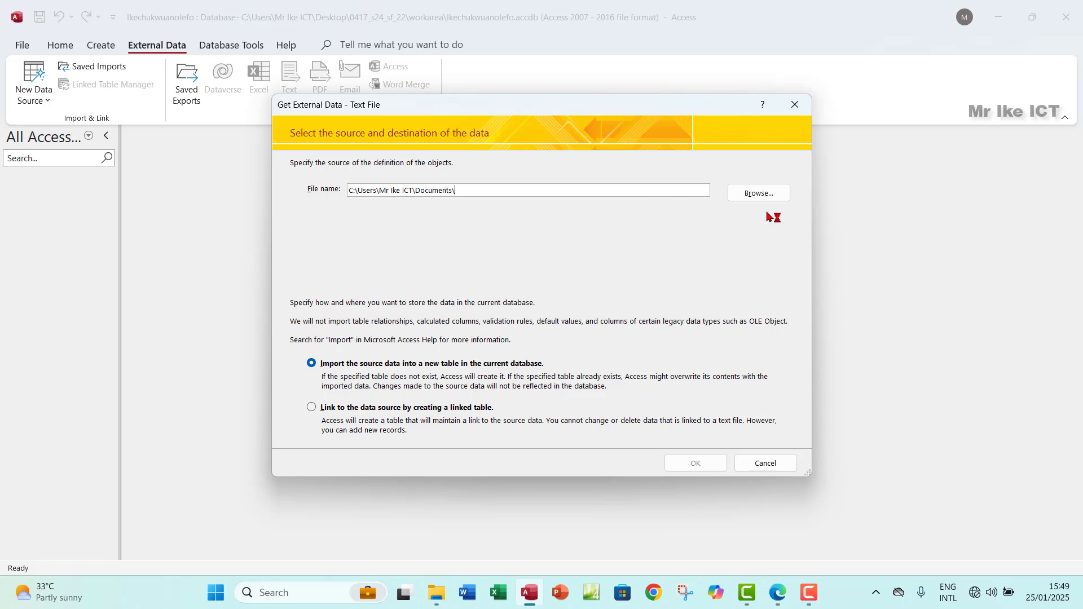
Step: Pick j2422students.csv from the Desktop's 0417_s24_sf_22 folder to import into a new table
{"action": "left_click", "coordinate": [768, 194]}
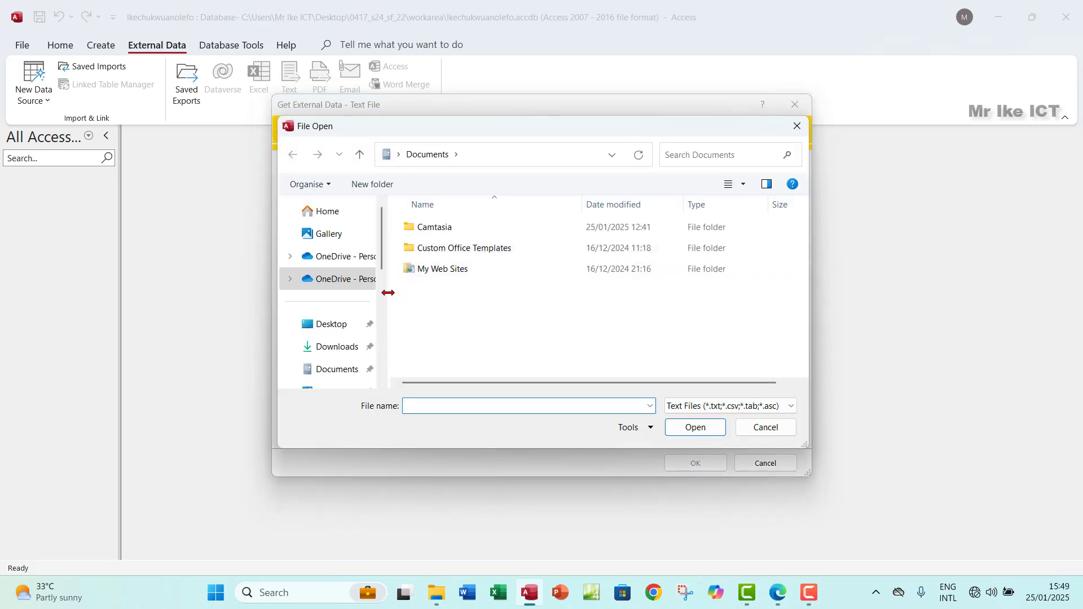
{"action": "left_click", "coordinate": [333, 325]}
{"action": "double_click", "coordinate": [432, 261]}
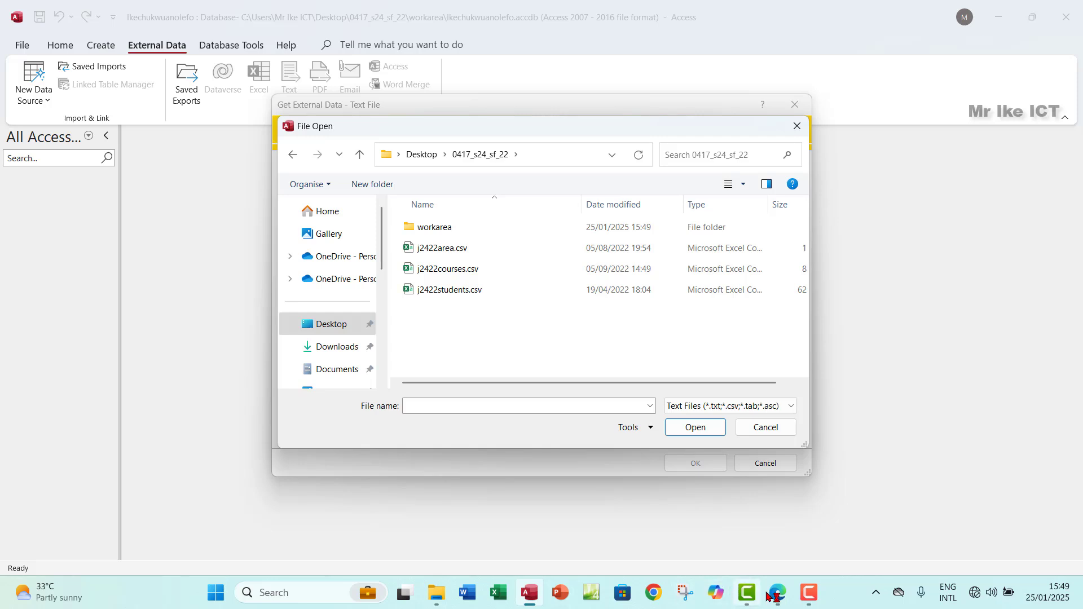
{"action": "left_click_drag", "start_coordinate": [777, 592], "coordinate": [565, 597]}
{"action": "left_click", "coordinate": [565, 597]}
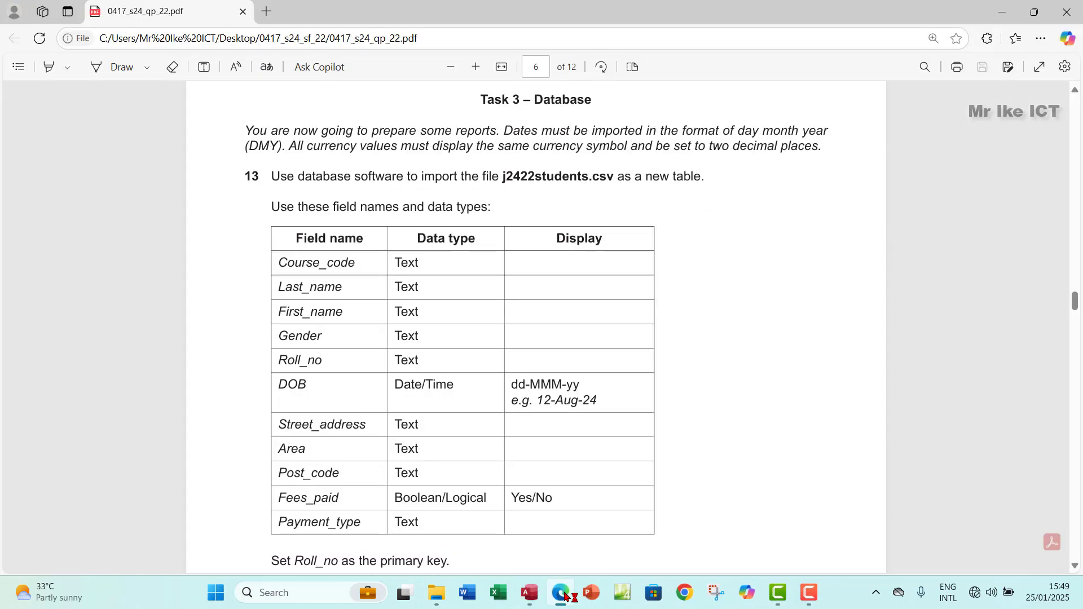
{"action": "left_click", "coordinate": [565, 597]}
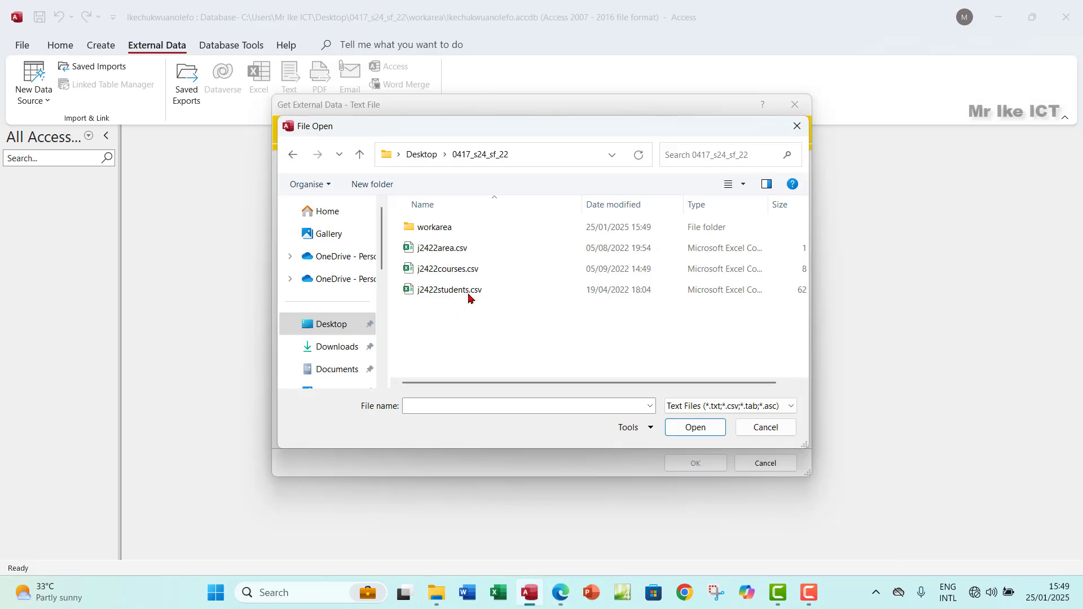
{"action": "left_click", "coordinate": [448, 290]}
{"action": "left_click", "coordinate": [681, 431]}
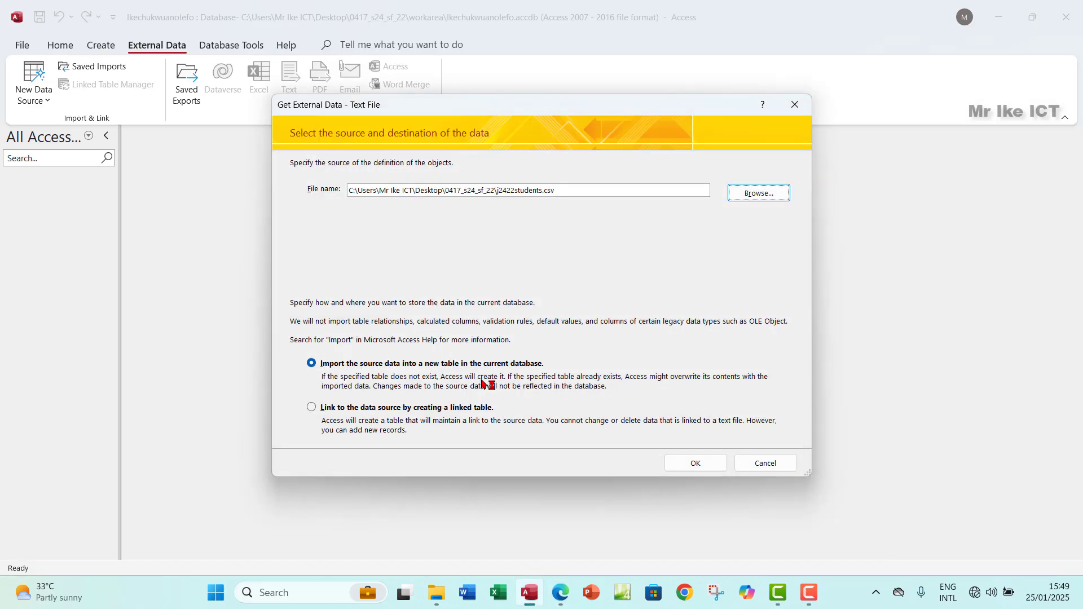
{"action": "left_click", "coordinate": [695, 464]}
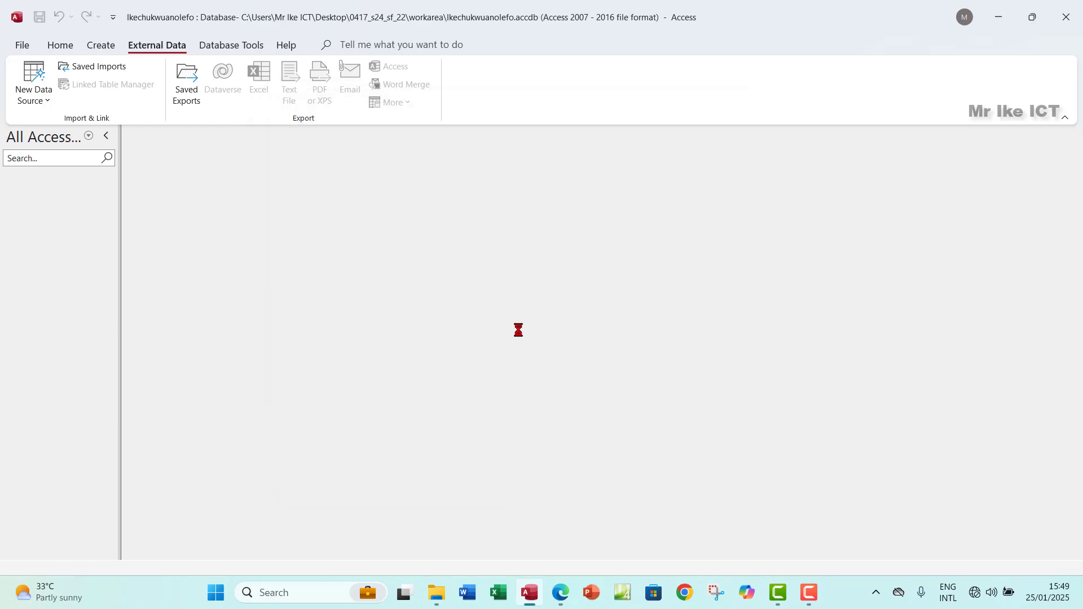
Step: Use the first row as field names and choose a custom primary key
{"action": "left_click", "coordinate": [687, 426]}
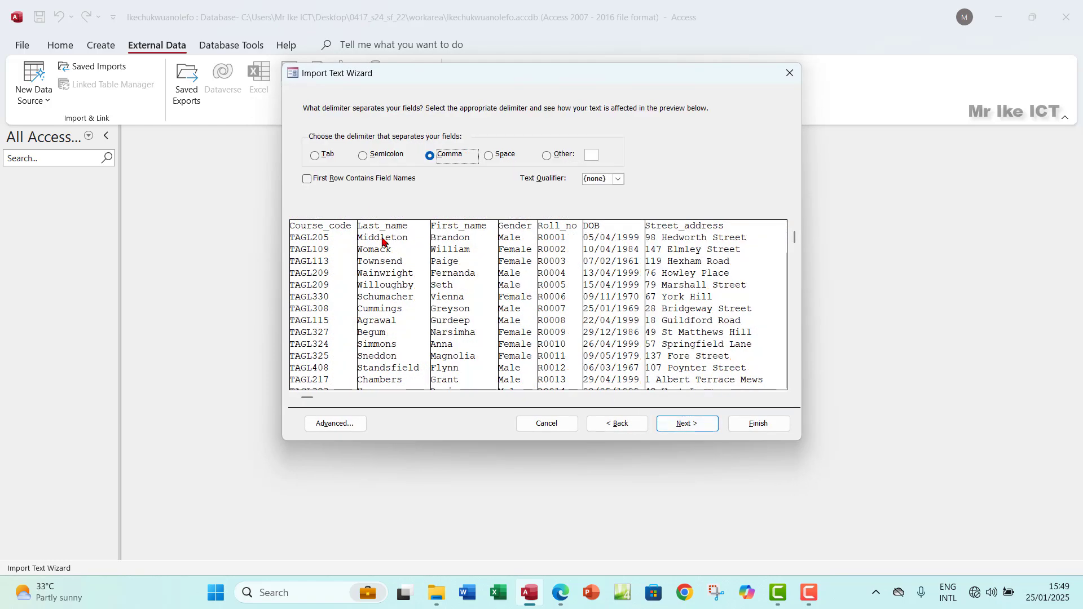
{"action": "left_click", "coordinate": [308, 179]}
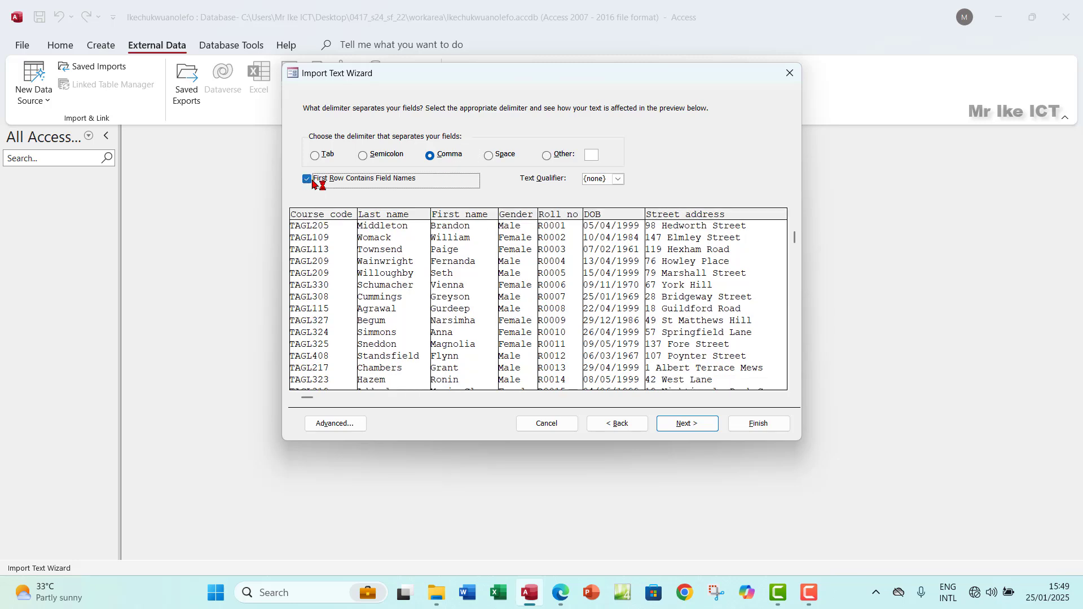
{"action": "left_click", "coordinate": [682, 428]}
{"action": "left_click", "coordinate": [682, 428]}
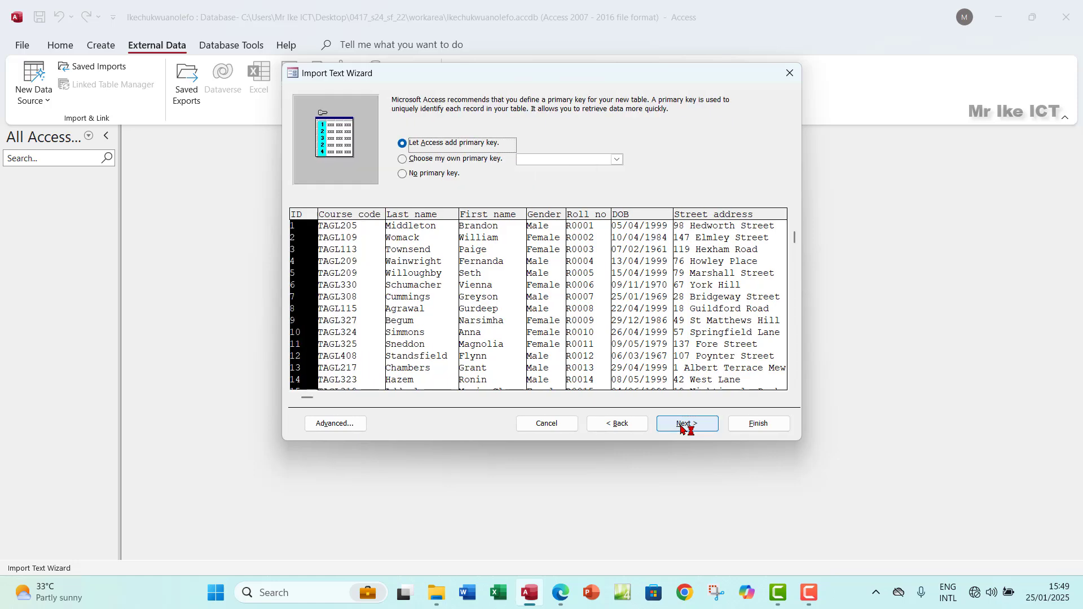
{"action": "left_click", "coordinate": [401, 159]}
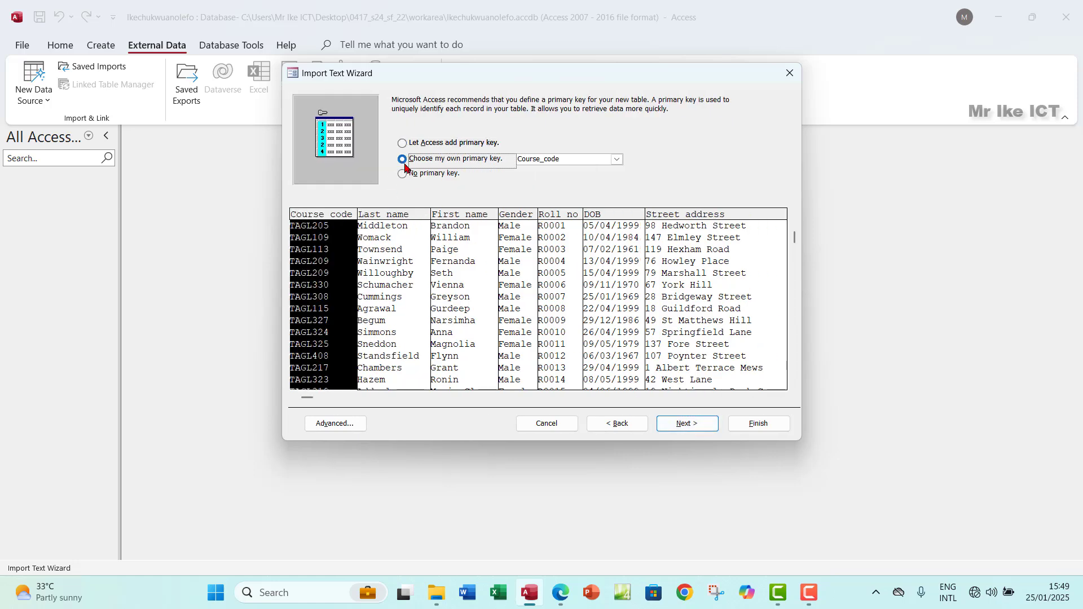
Step: Highlight the primary-key instruction in green in the question paper
{"action": "left_click", "coordinate": [560, 592]}
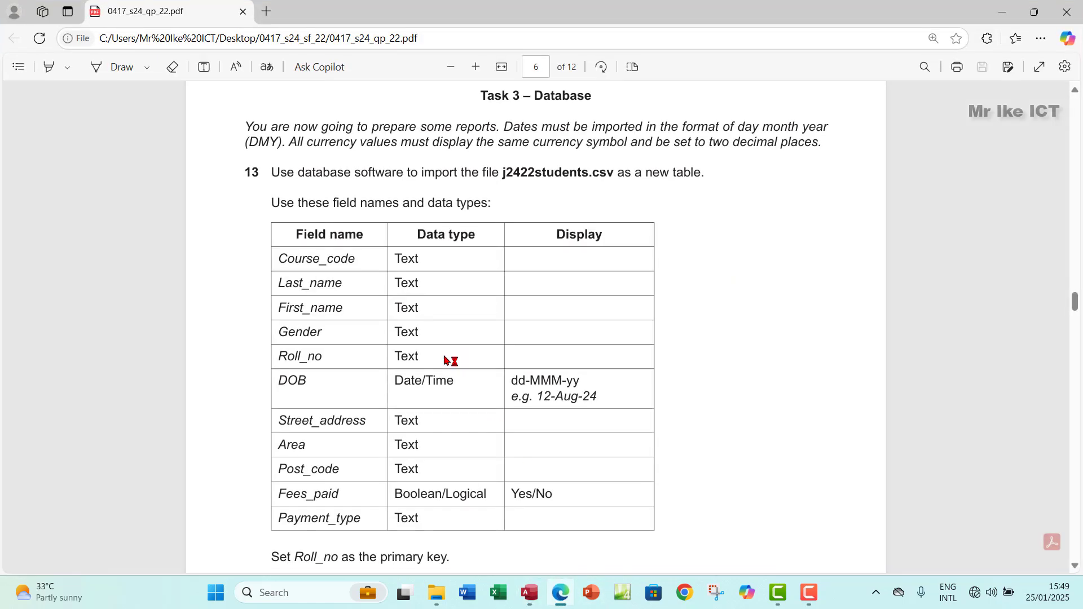
{"action": "scroll", "coordinate": [446, 361], "scroll_direction": "down", "scroll_amount": 5}
{"action": "scroll", "coordinate": [446, 361], "scroll_direction": "up", "scroll_amount": 3}
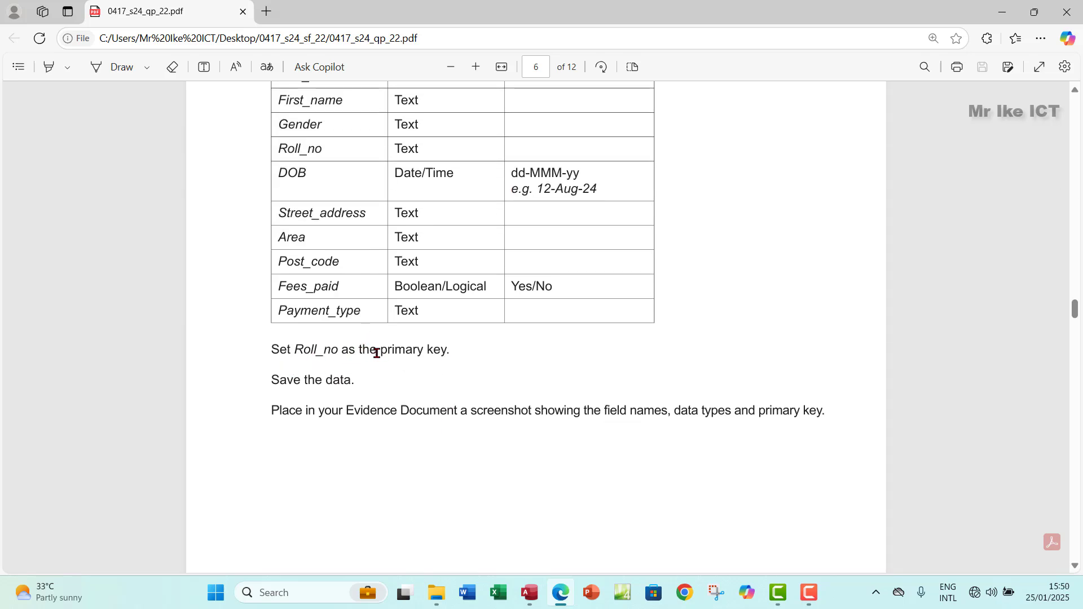
{"action": "left_click_drag", "start_coordinate": [372, 351], "coordinate": [429, 350]}
{"action": "left_click", "coordinate": [269, 346]}
{"action": "left_click_drag", "start_coordinate": [458, 349], "coordinate": [269, 350]}
{"action": "mouse_move", "coordinate": [330, 282]}
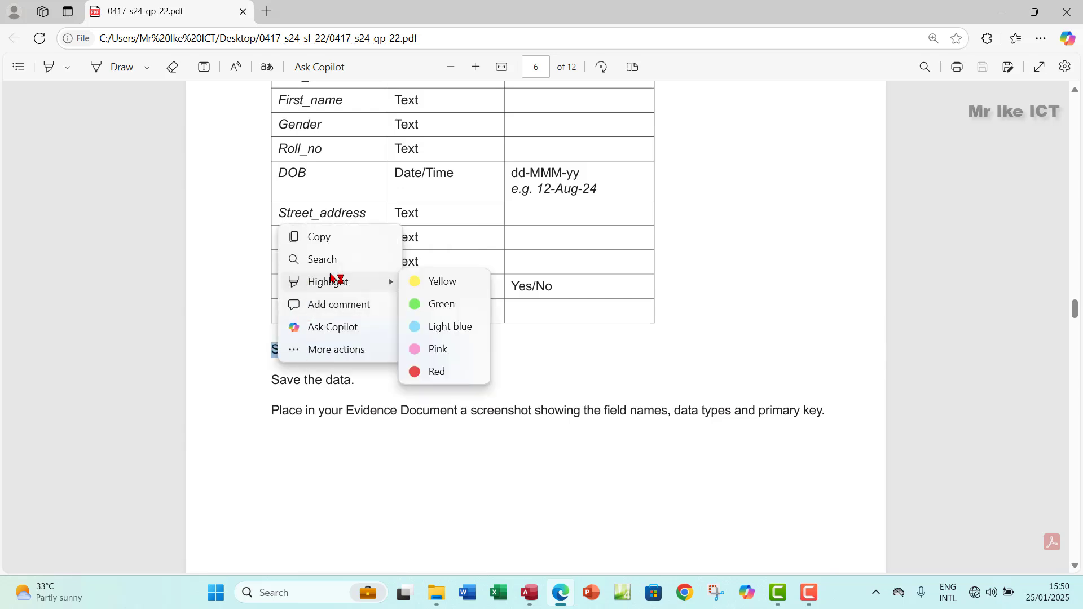
{"action": "left_click", "coordinate": [432, 305]}
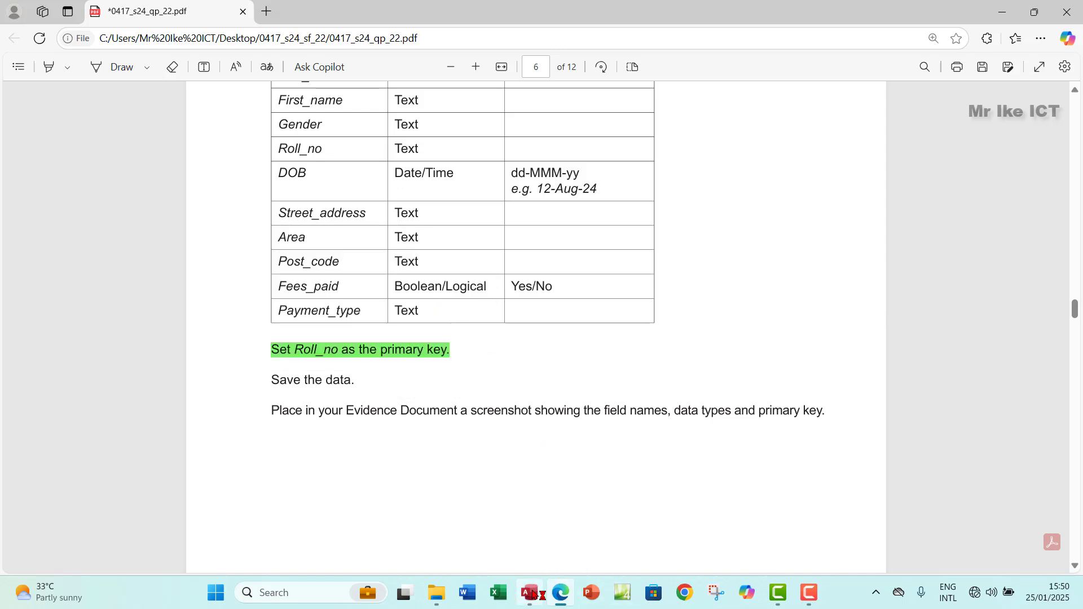
Step: Set Roll_no as the primary key and finish the import
{"action": "left_click", "coordinate": [530, 592]}
{"action": "left_click", "coordinate": [608, 159]}
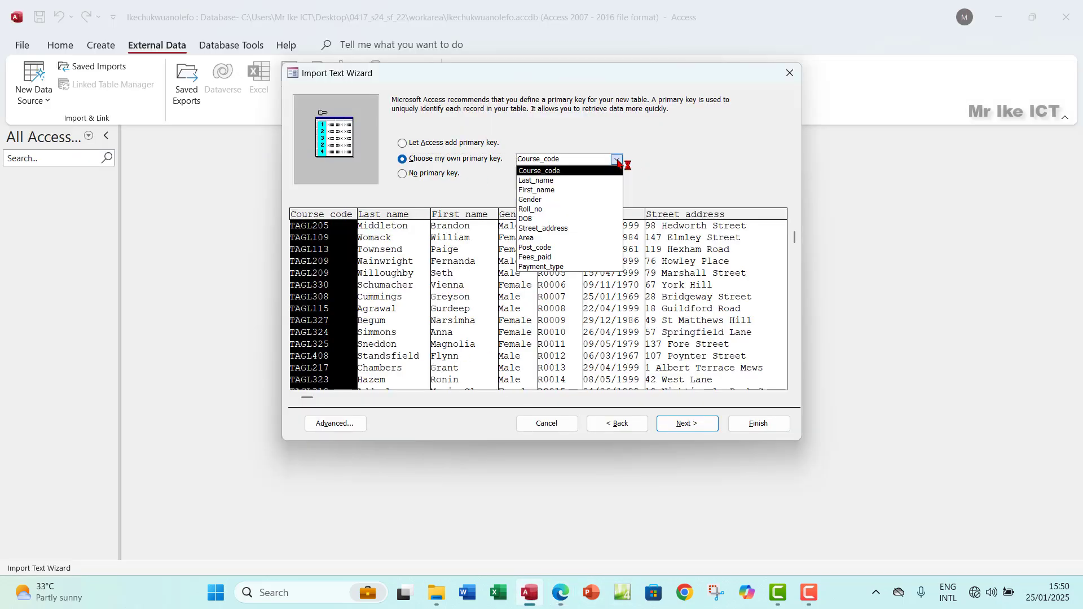
{"action": "left_click", "coordinate": [532, 210]}
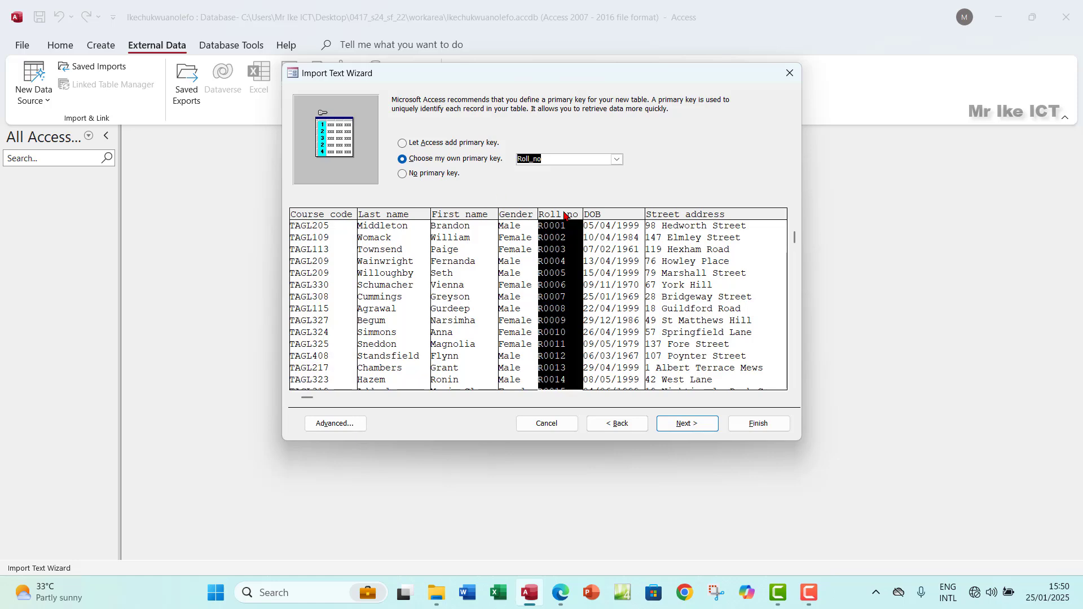
{"action": "left_click", "coordinate": [686, 426]}
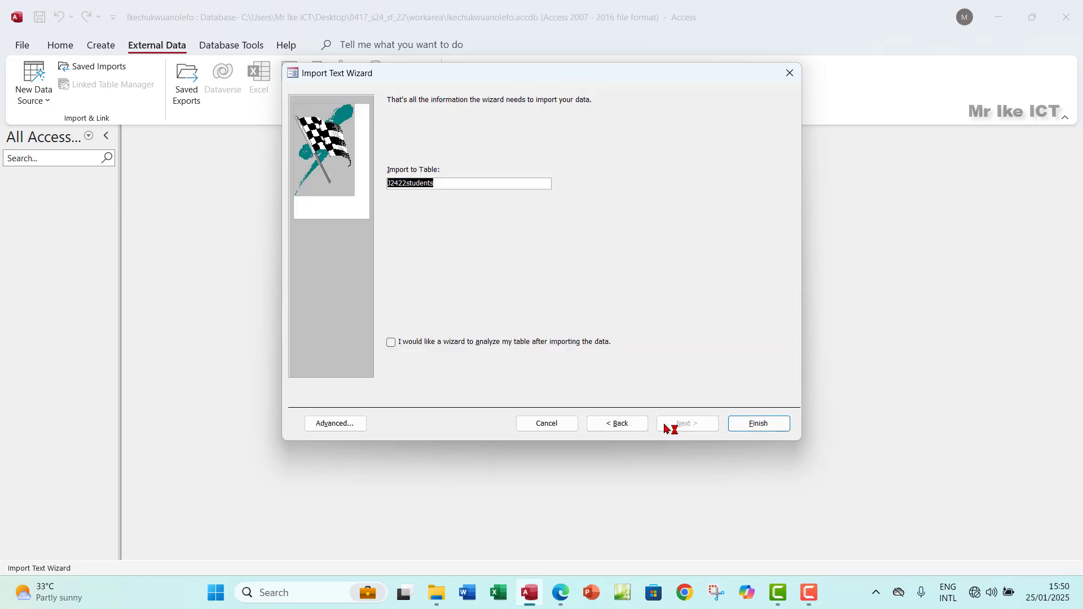
{"action": "left_click", "coordinate": [741, 424]}
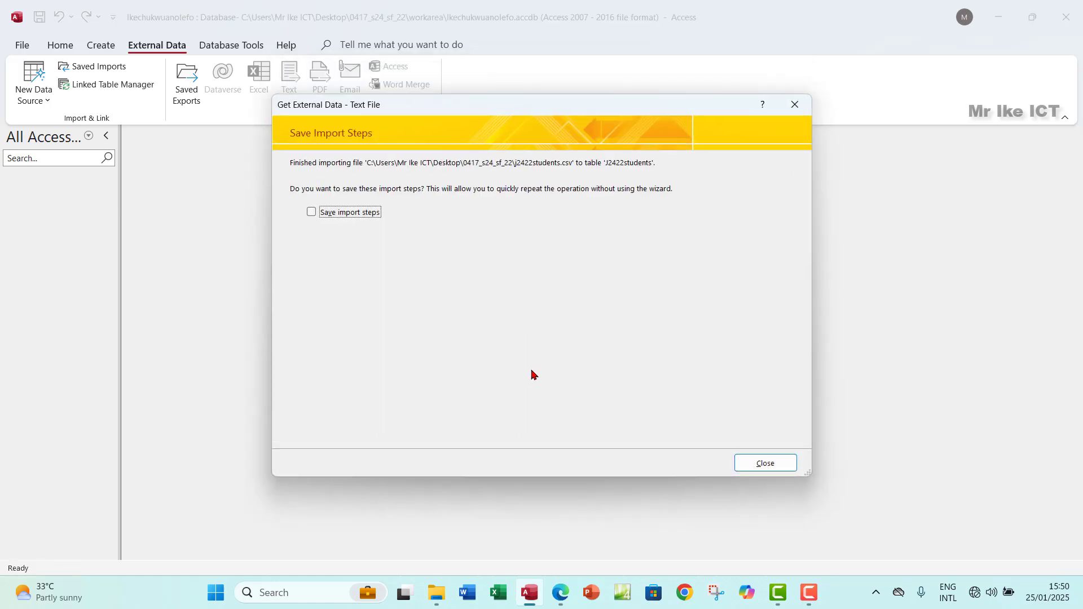
Step: Close the import summary without saving the steps, then open J2422students and inspect the DOB column
{"action": "left_click", "coordinate": [753, 466]}
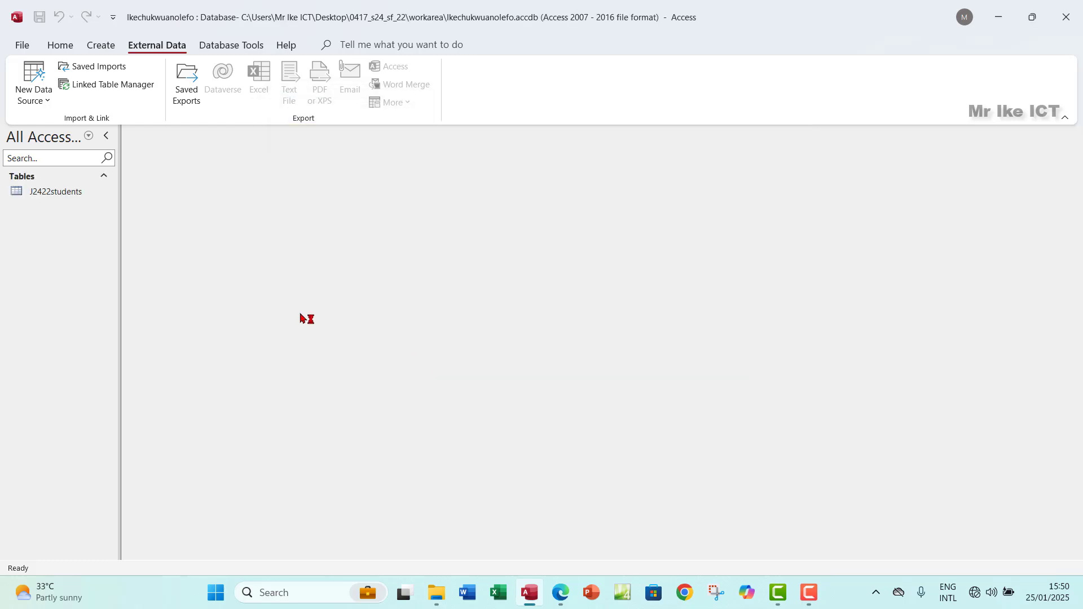
{"action": "left_click", "coordinate": [67, 196]}
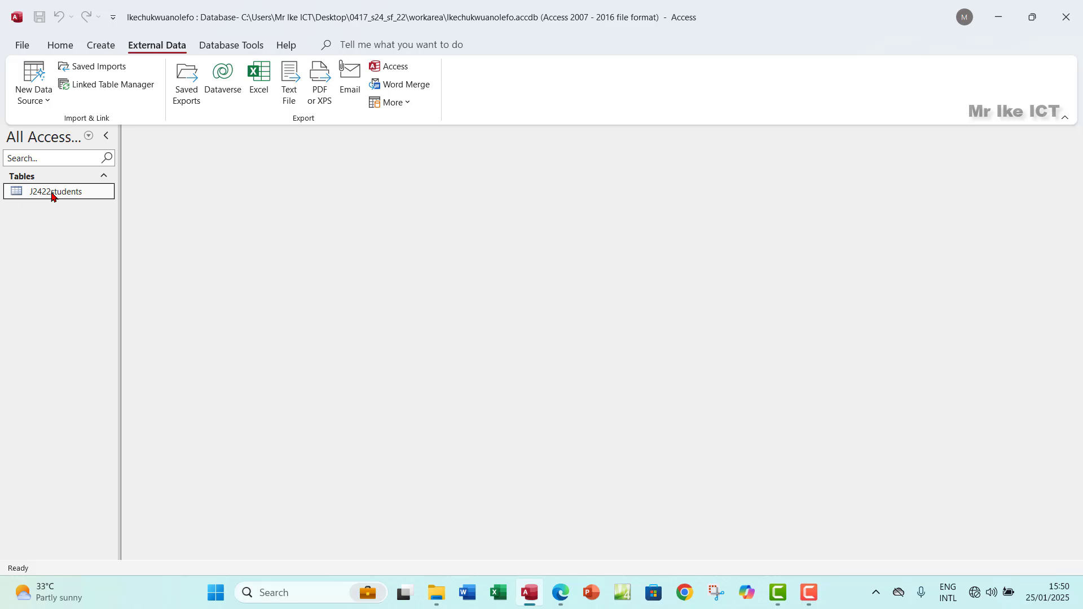
{"action": "double_click", "coordinate": [51, 194]}
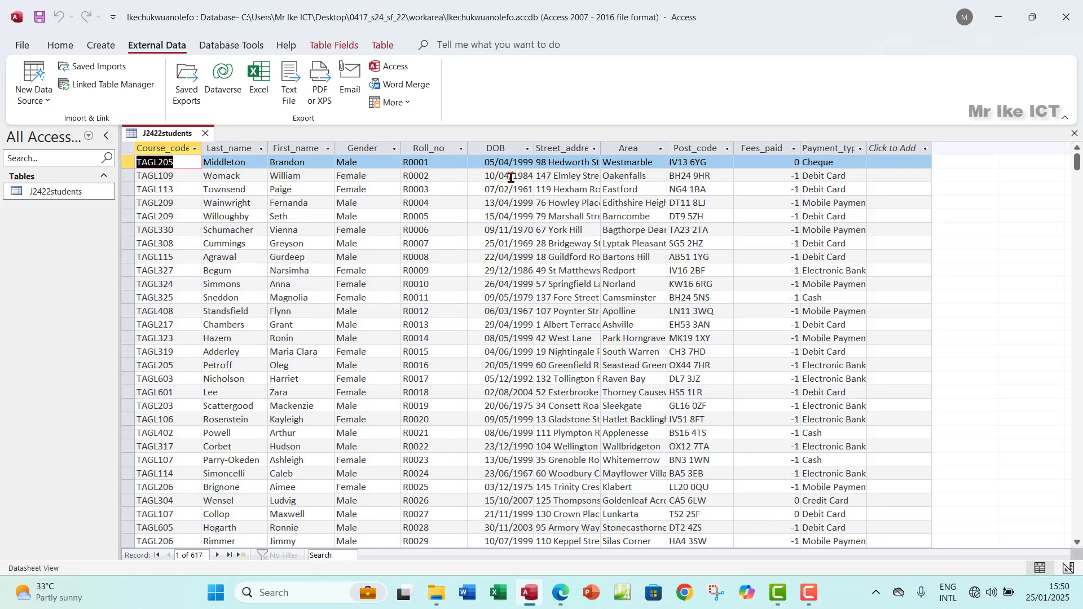
{"action": "left_click", "coordinate": [509, 147]}
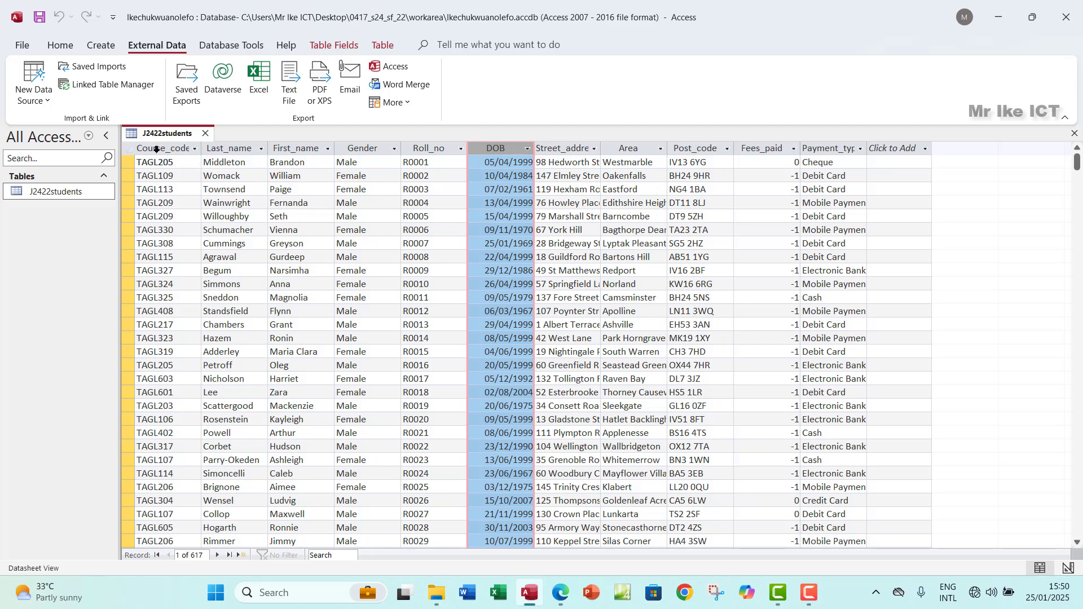
Step: Place the question paper beside Access and switch J2422students to Design view
{"action": "left_click", "coordinate": [554, 594]}
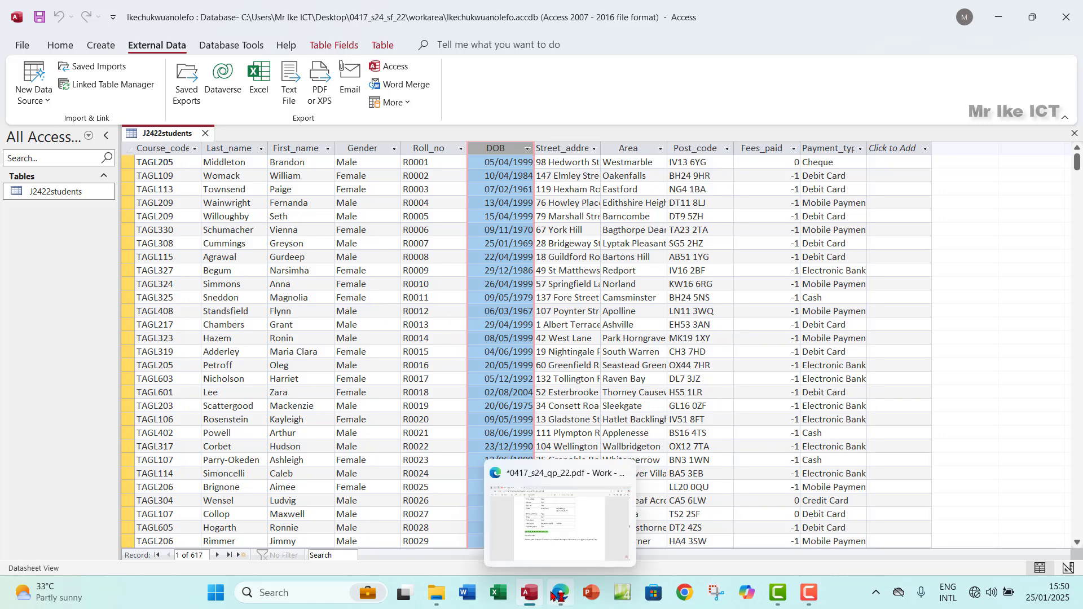
{"action": "scroll", "coordinate": [454, 421], "scroll_direction": "up", "scroll_amount": 4}
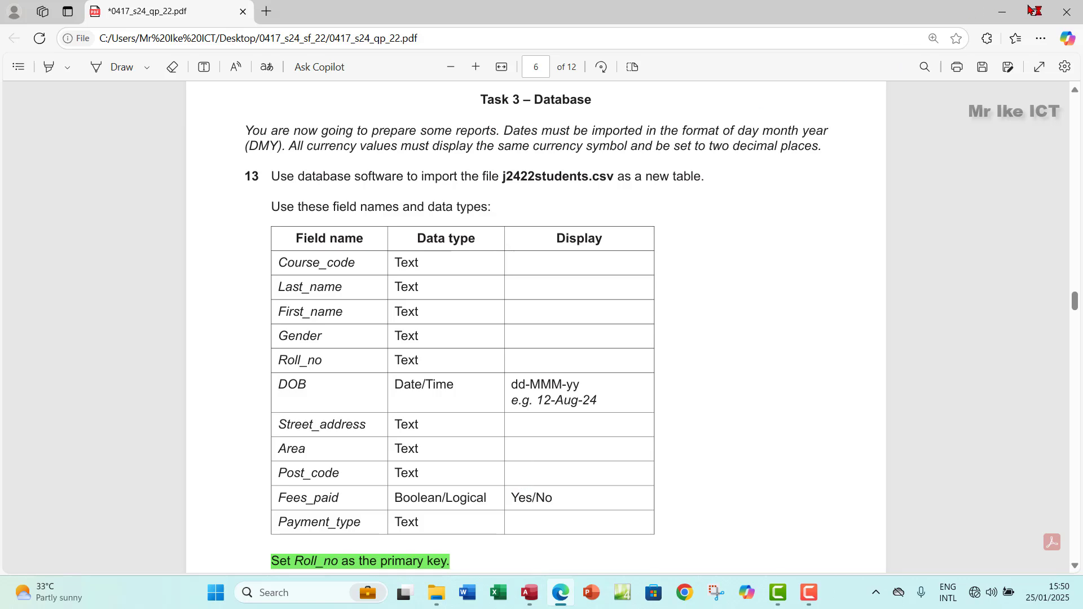
{"action": "left_click_drag", "start_coordinate": [869, 13], "coordinate": [363, 36]}
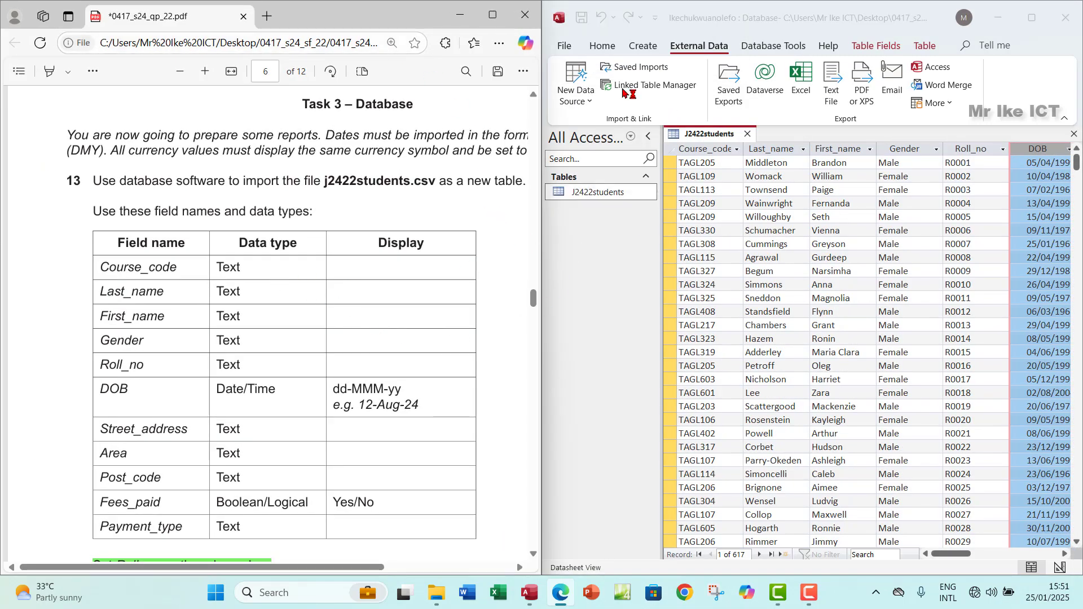
{"action": "left_click", "coordinate": [603, 45]}
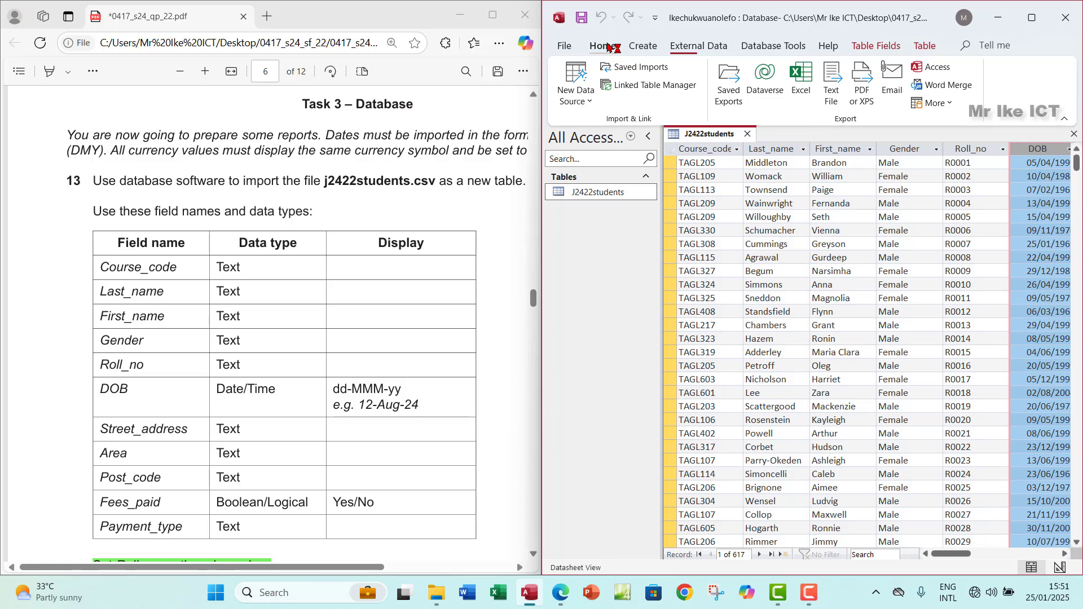
{"action": "left_click", "coordinate": [571, 95]}
{"action": "left_click", "coordinate": [615, 158]}
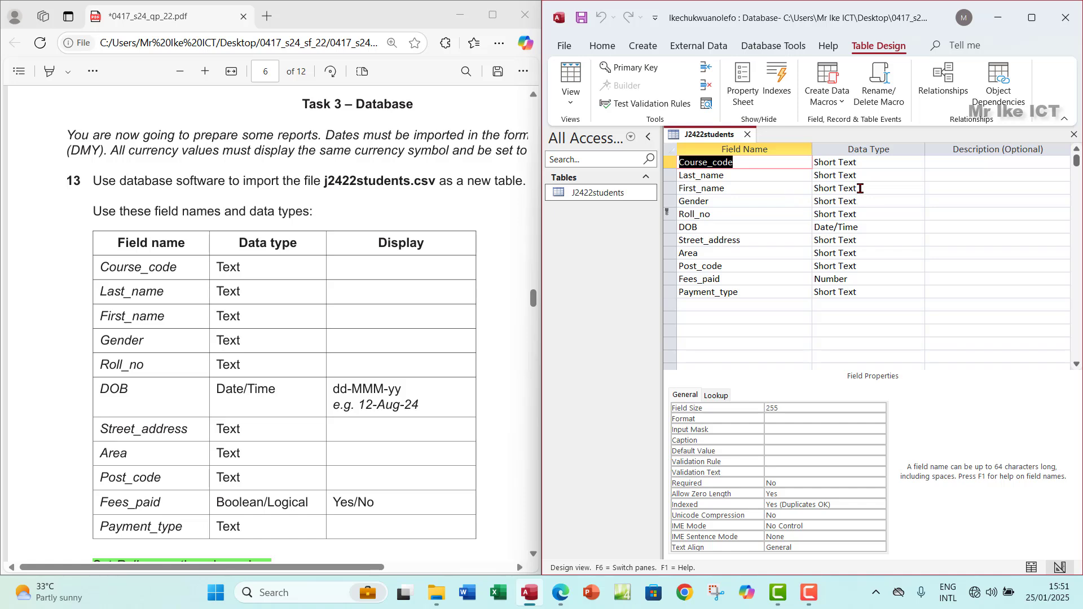
Step: Select the DOB field and mark the 12-Aug-24 example date in the question paper
{"action": "left_click", "coordinate": [695, 232]}
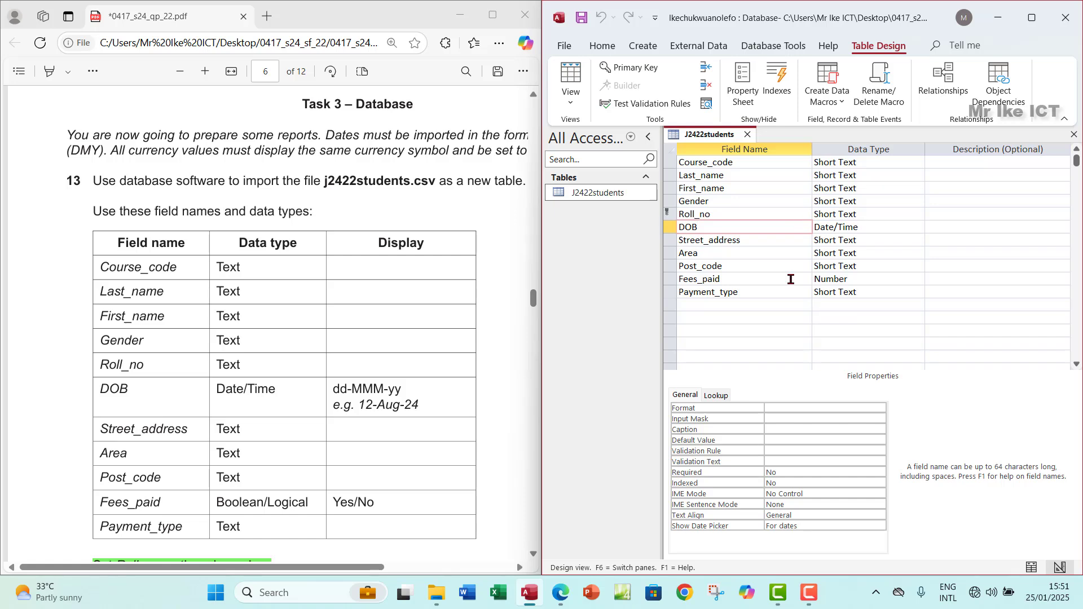
{"action": "left_click_drag", "start_coordinate": [422, 406], "coordinate": [354, 410]}
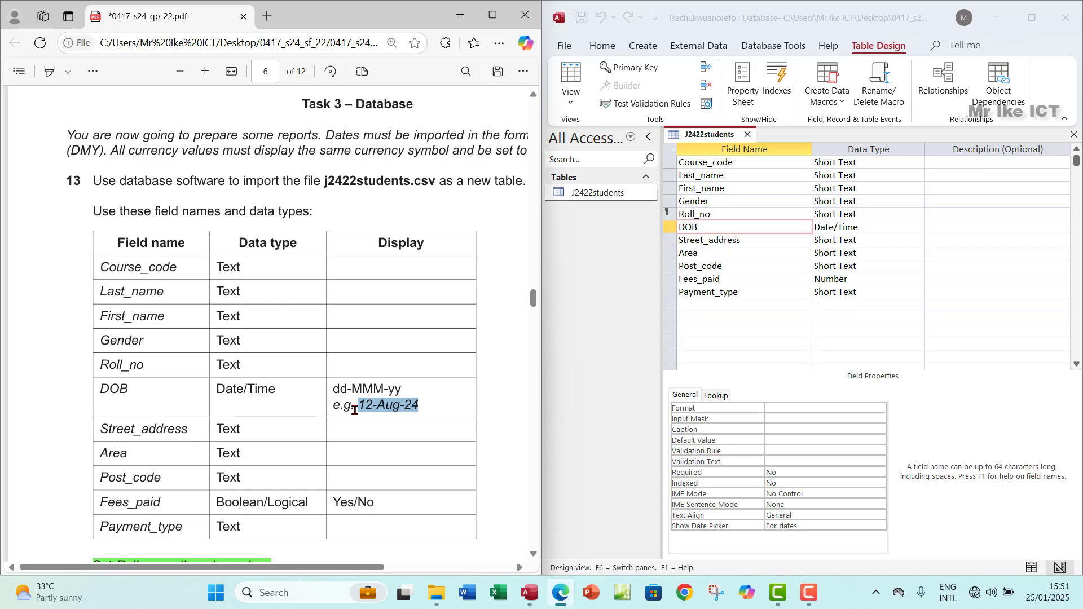
{"action": "right_click", "coordinate": [405, 404]}
{"action": "left_click", "coordinate": [395, 292]}
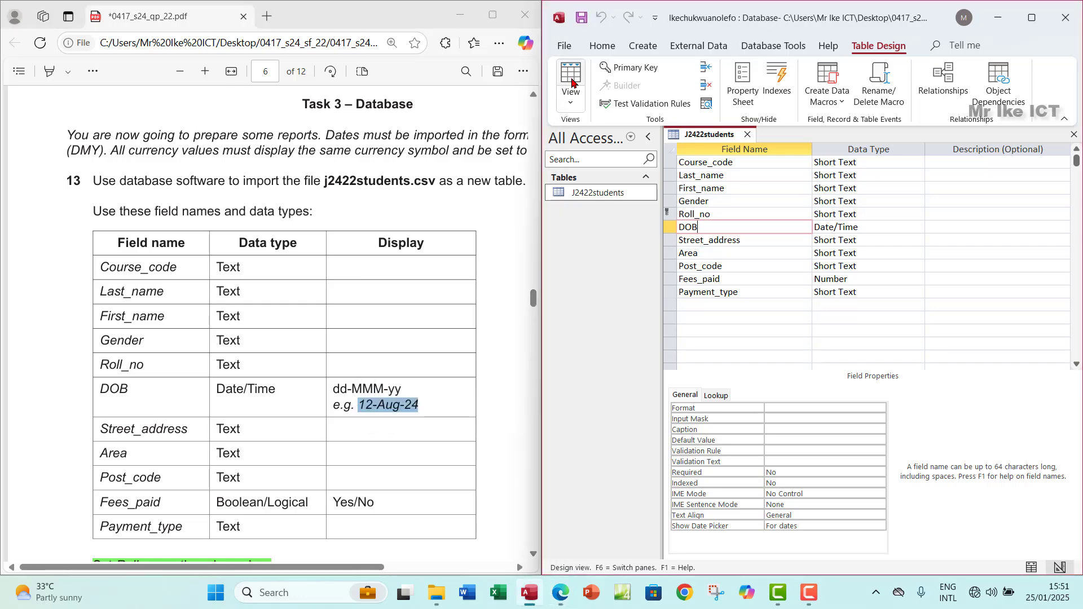
Step: Check the current DOB dates in Datasheet view, then return to Design view
{"action": "left_click", "coordinate": [569, 79]}
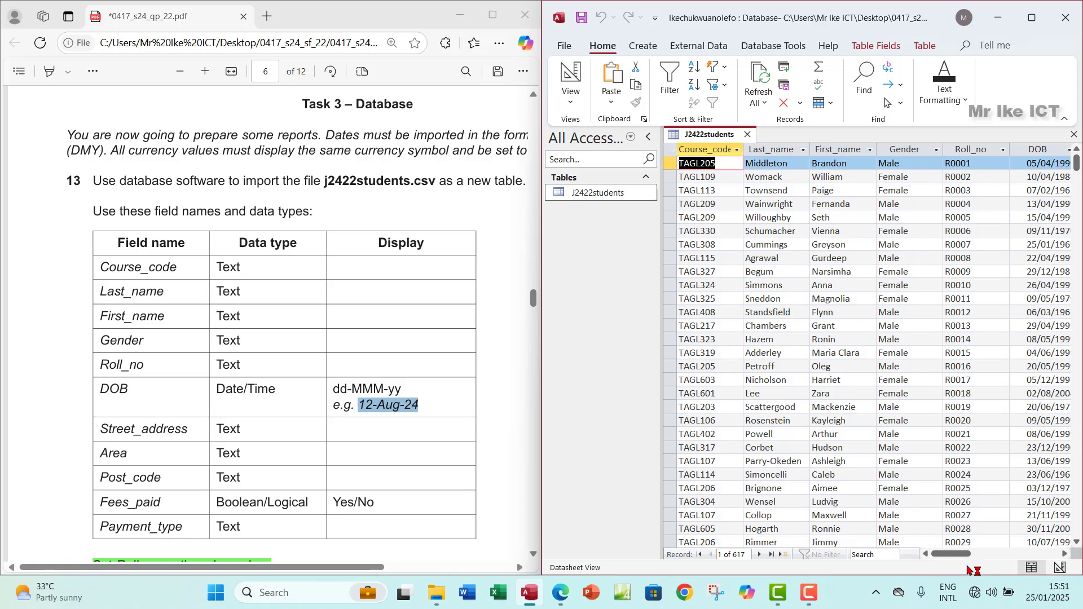
{"action": "left_click_drag", "start_coordinate": [945, 557], "coordinate": [962, 556]}
{"action": "left_click", "coordinate": [908, 149]}
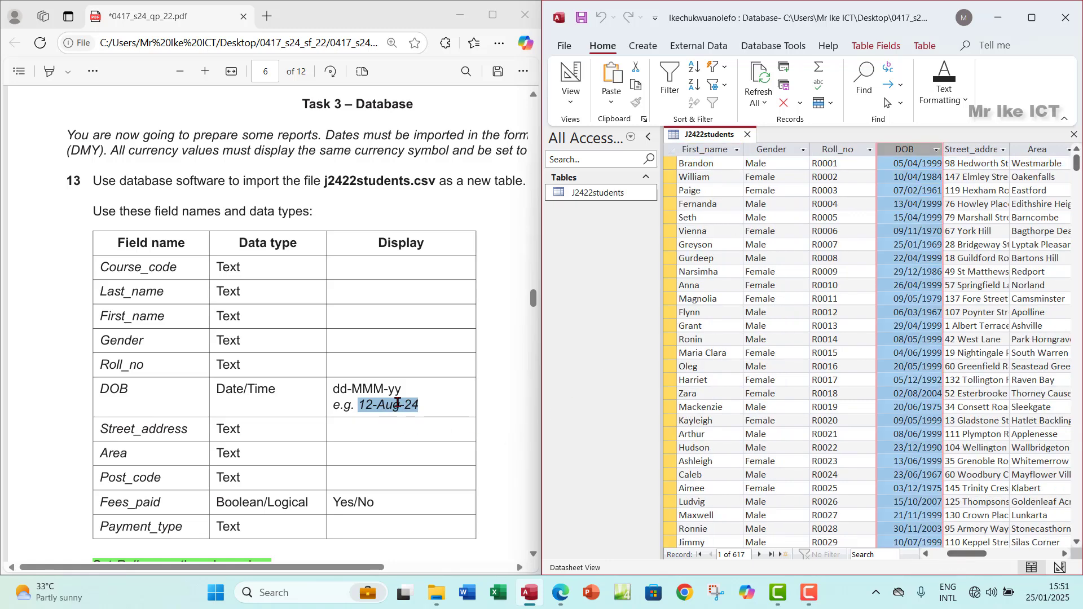
{"action": "left_click", "coordinate": [569, 102]}
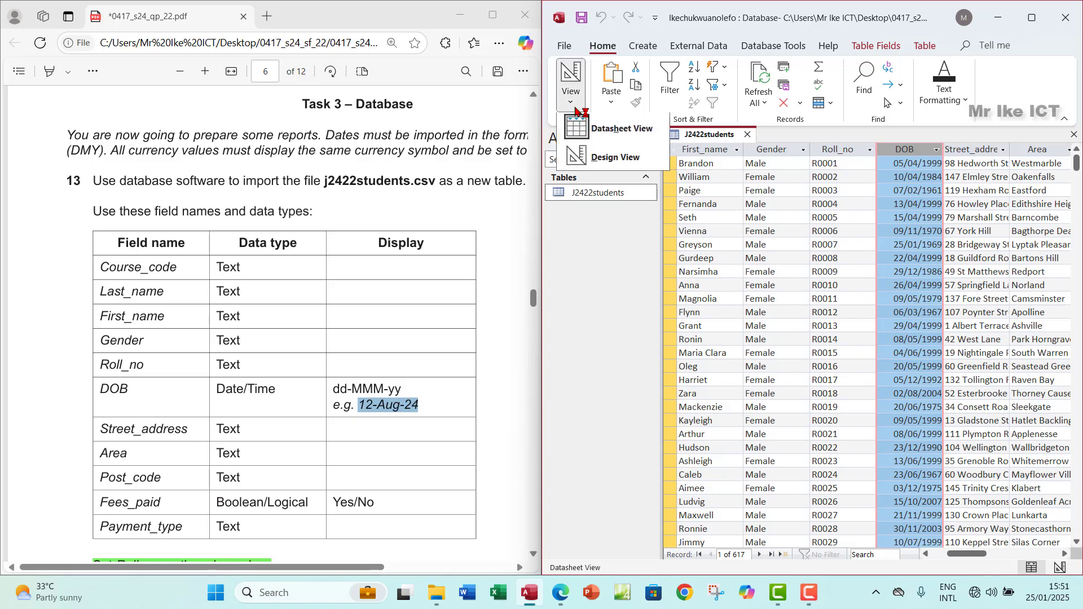
{"action": "left_click", "coordinate": [593, 153]}
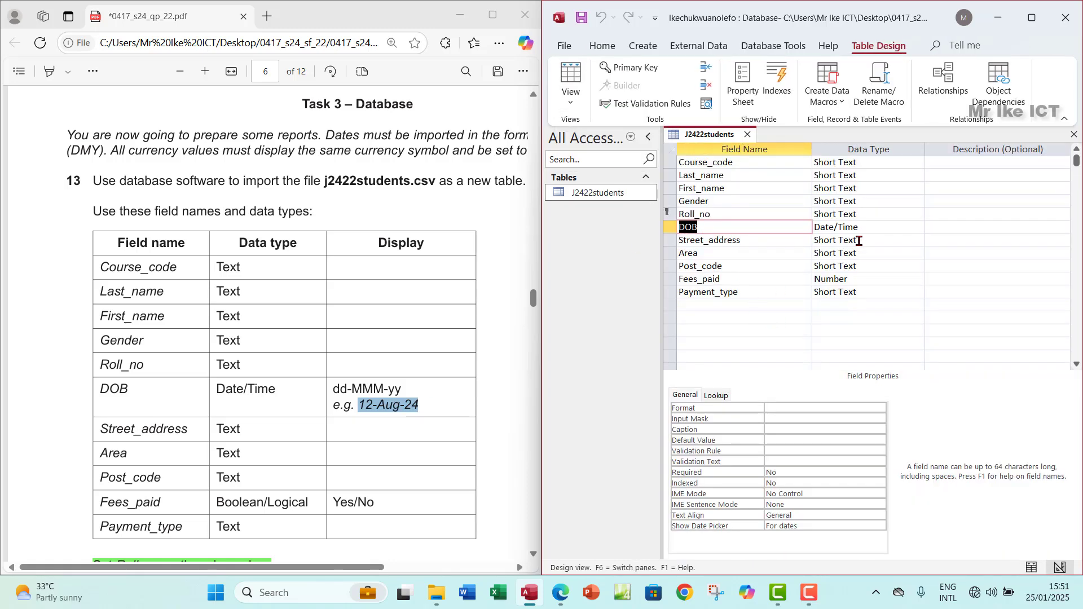
Step: Set the DOB Format to Medium Date, save the table and verify the dates
{"action": "left_click", "coordinate": [843, 229]}
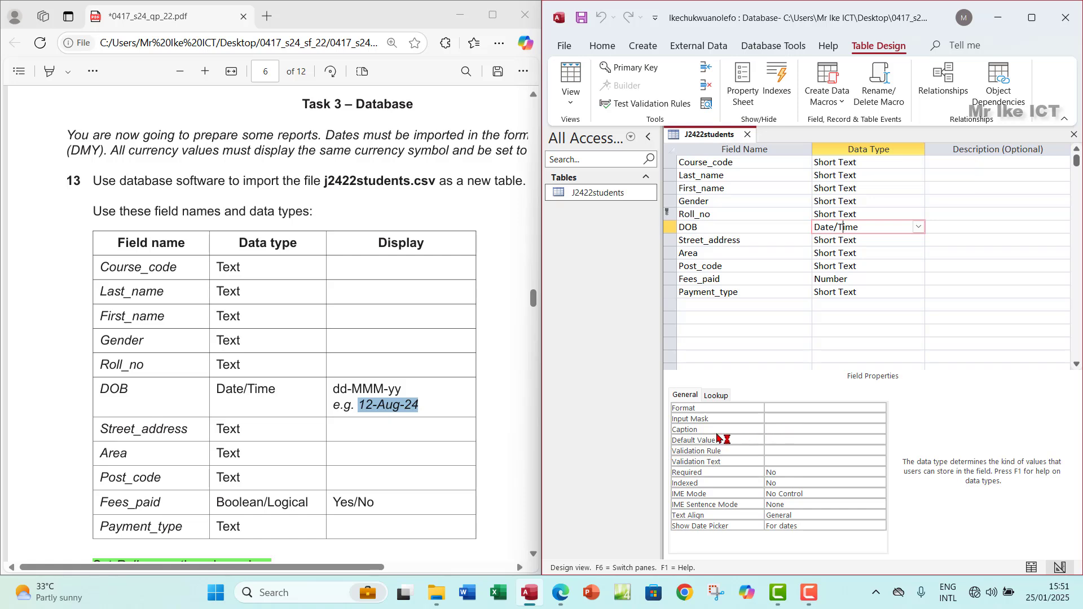
{"action": "left_click", "coordinate": [771, 407]}
{"action": "left_click", "coordinate": [880, 408]}
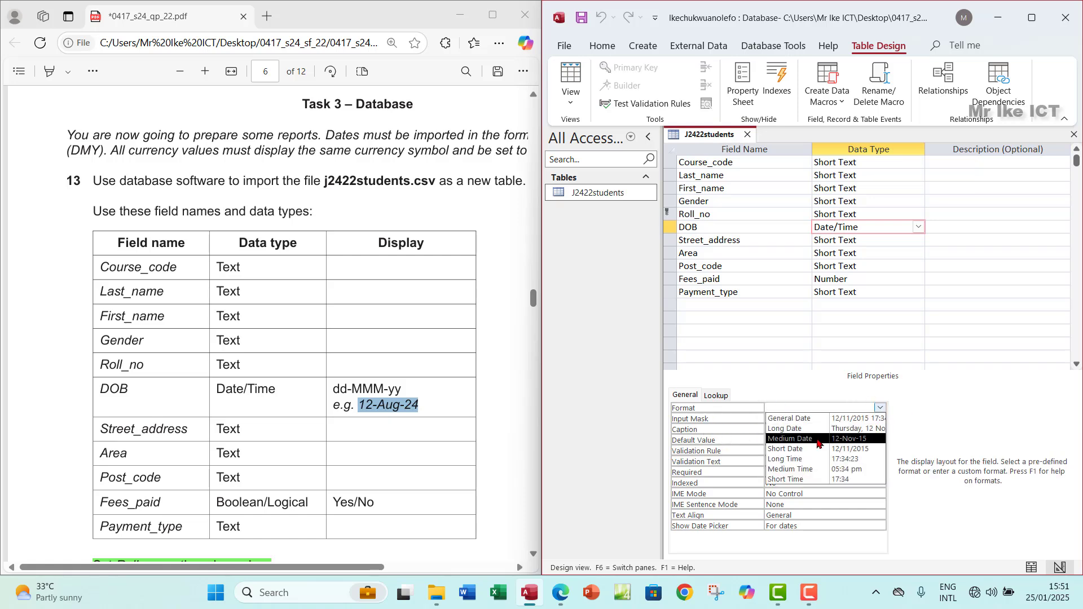
{"action": "left_click", "coordinate": [818, 439]}
{"action": "left_click", "coordinate": [570, 79]}
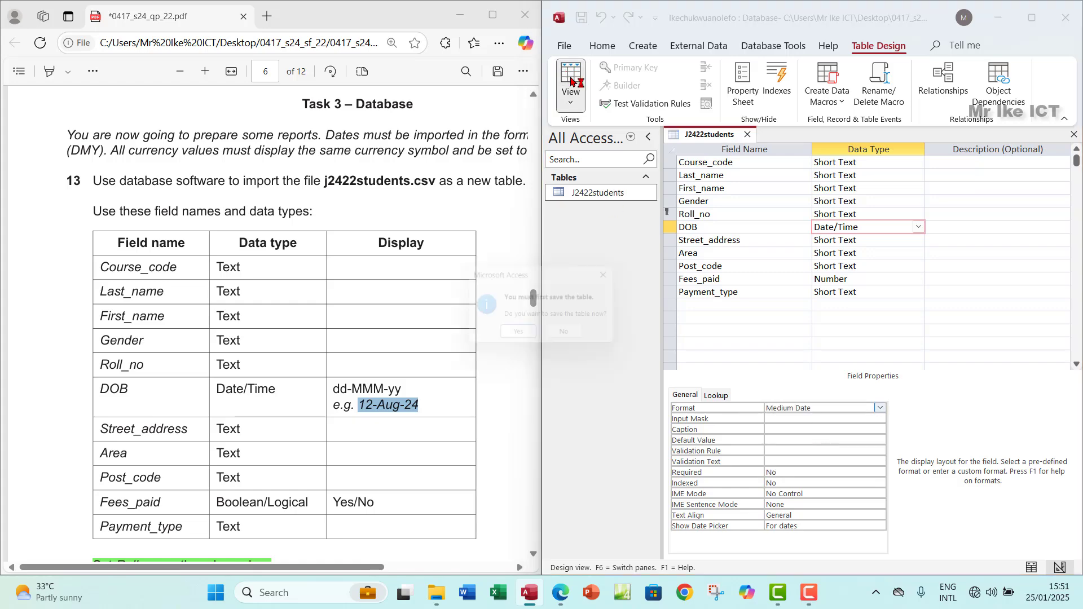
{"action": "left_click", "coordinate": [516, 333]}
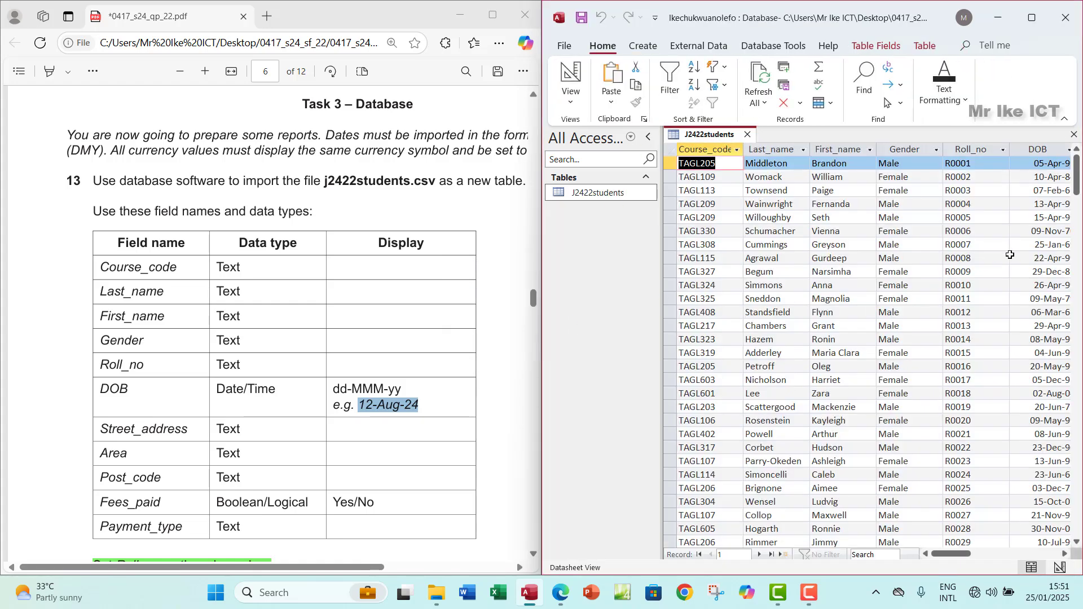
{"action": "left_click", "coordinate": [1042, 148]}
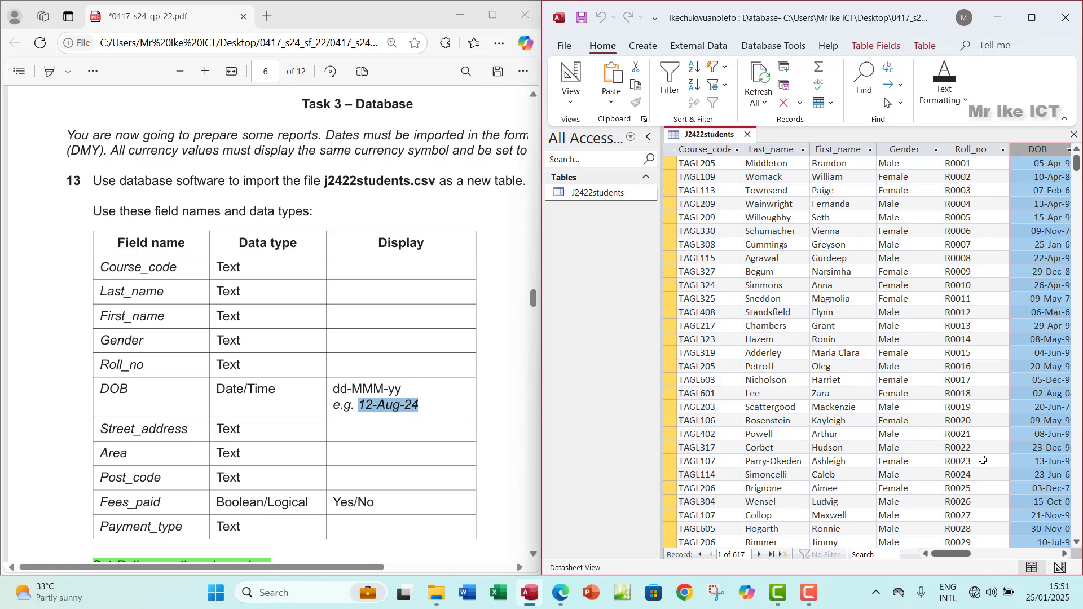
{"action": "left_click", "coordinate": [570, 102]}
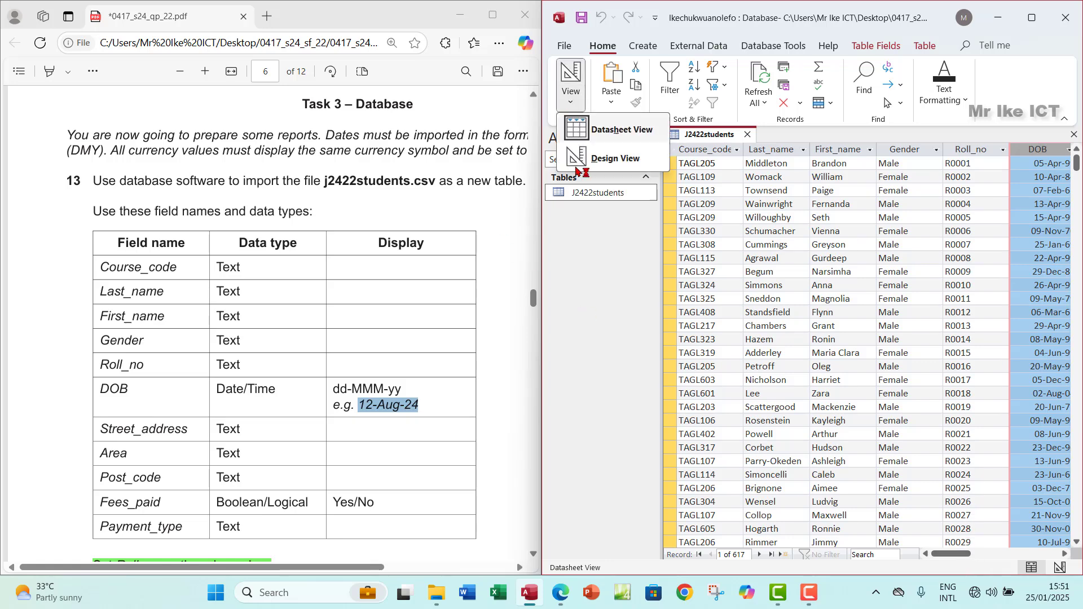
{"action": "left_click", "coordinate": [590, 158]}
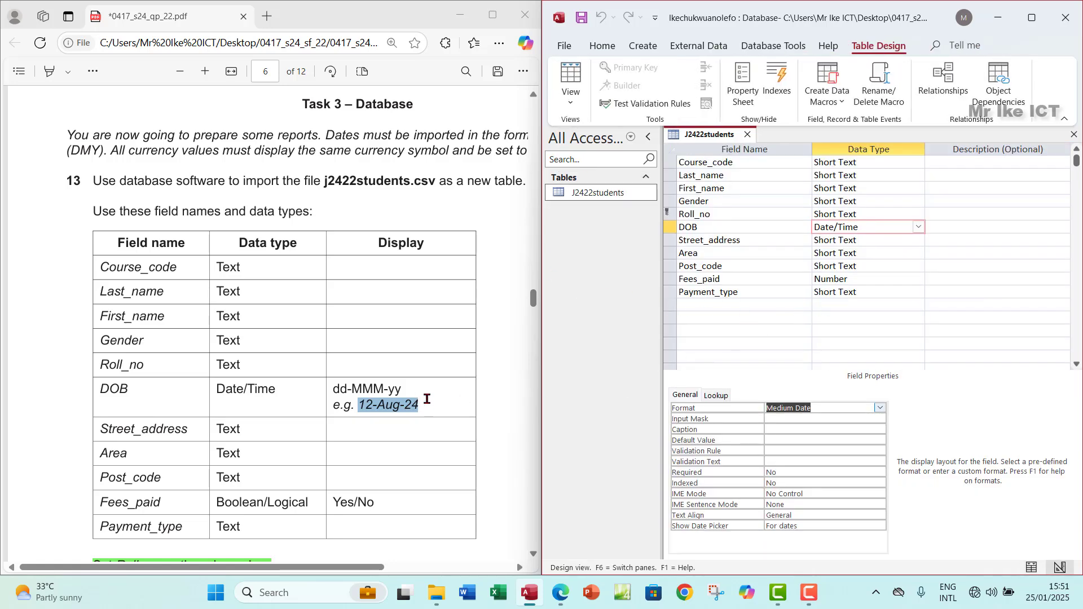
{"action": "scroll", "coordinate": [302, 392], "scroll_direction": "down", "scroll_amount": 3}
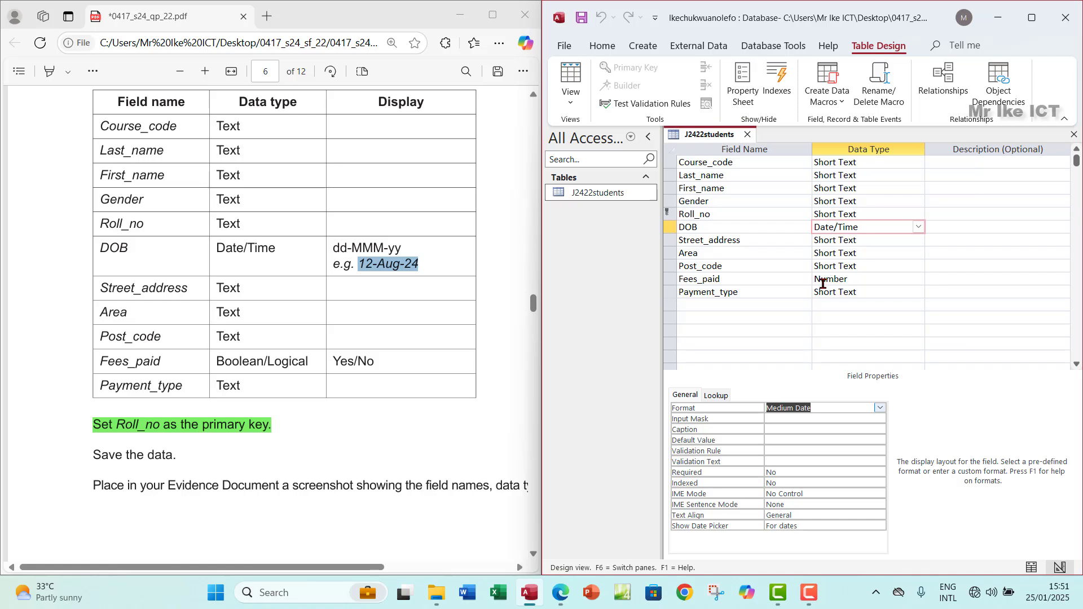
Step: Change Fees_paid to Yes/No and save the table, accepting the data loss warning
{"action": "left_click", "coordinate": [826, 280]}
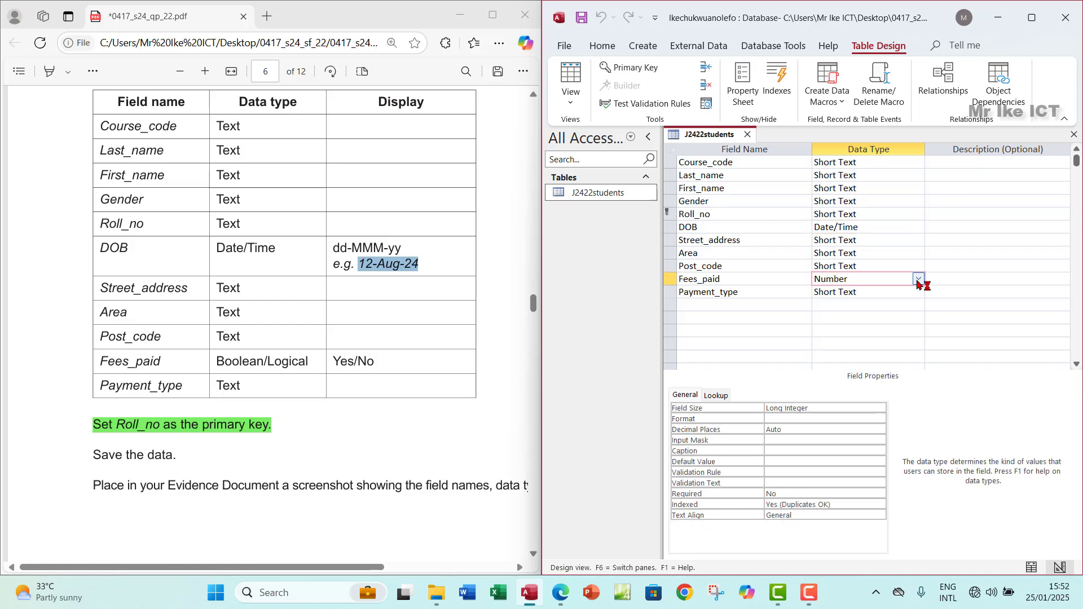
{"action": "left_click", "coordinate": [918, 280]}
{"action": "left_click", "coordinate": [853, 396]}
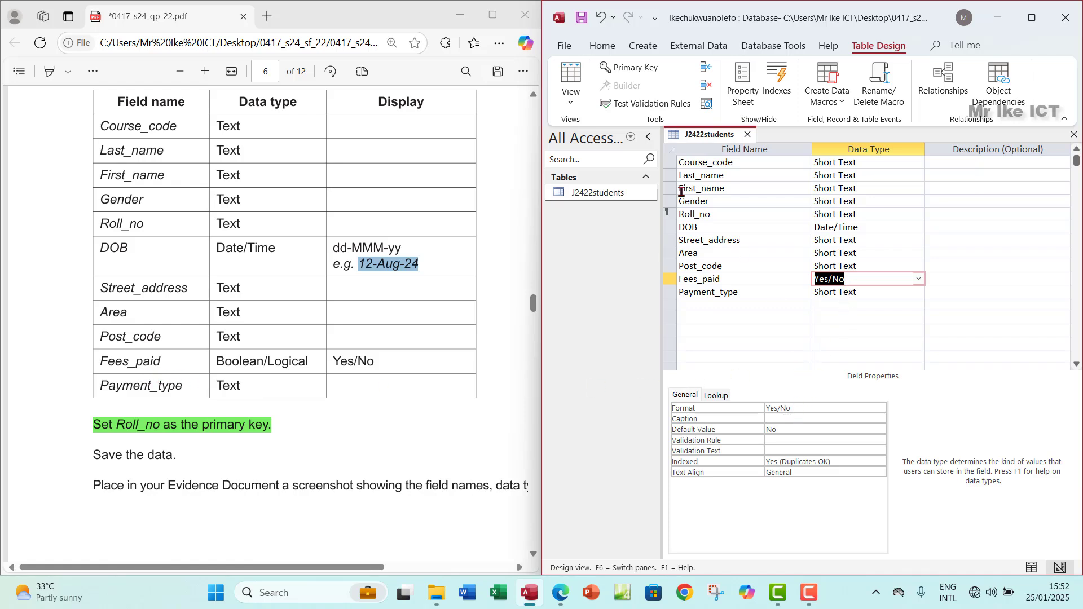
{"action": "left_click", "coordinate": [557, 82]}
{"action": "left_click", "coordinate": [518, 340]}
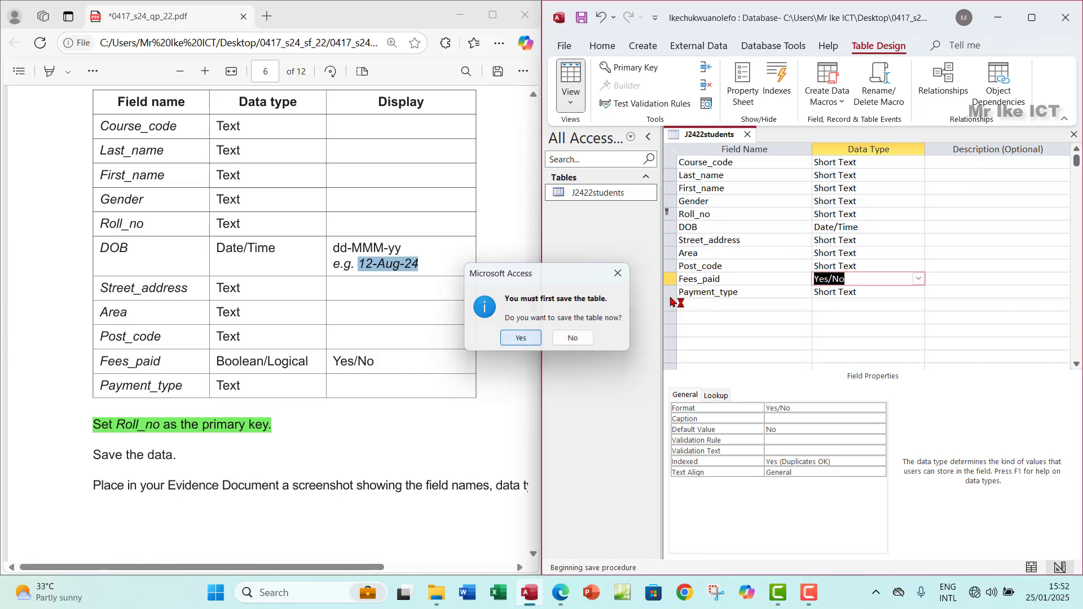
{"action": "left_click", "coordinate": [520, 343]}
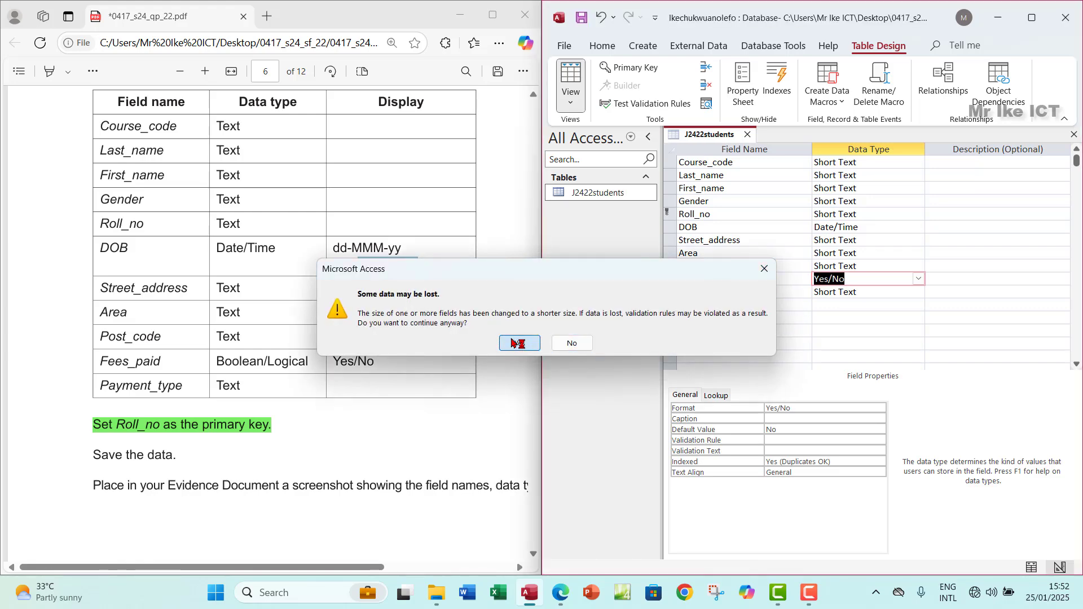
Step: Select the Fees_paid column in the datasheet and maximize the Access window
{"action": "scroll", "coordinate": [861, 327], "scroll_direction": "down", "scroll_amount": 3}
{"action": "scroll", "coordinate": [861, 327], "scroll_direction": "up", "scroll_amount": 3}
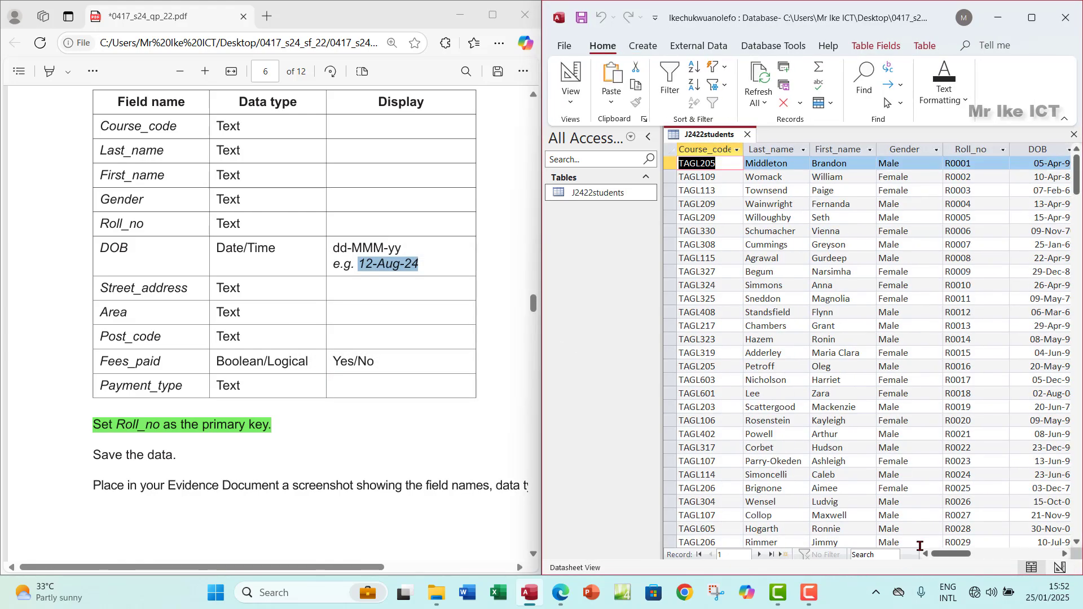
{"action": "left_click_drag", "start_coordinate": [939, 557], "coordinate": [988, 548]}
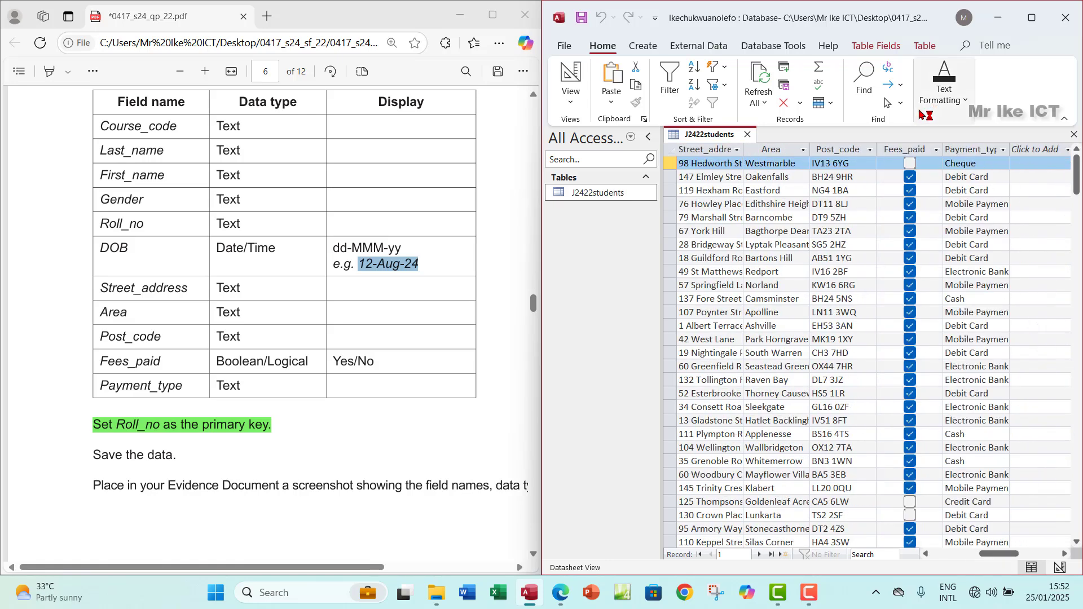
{"action": "left_click", "coordinate": [897, 149]}
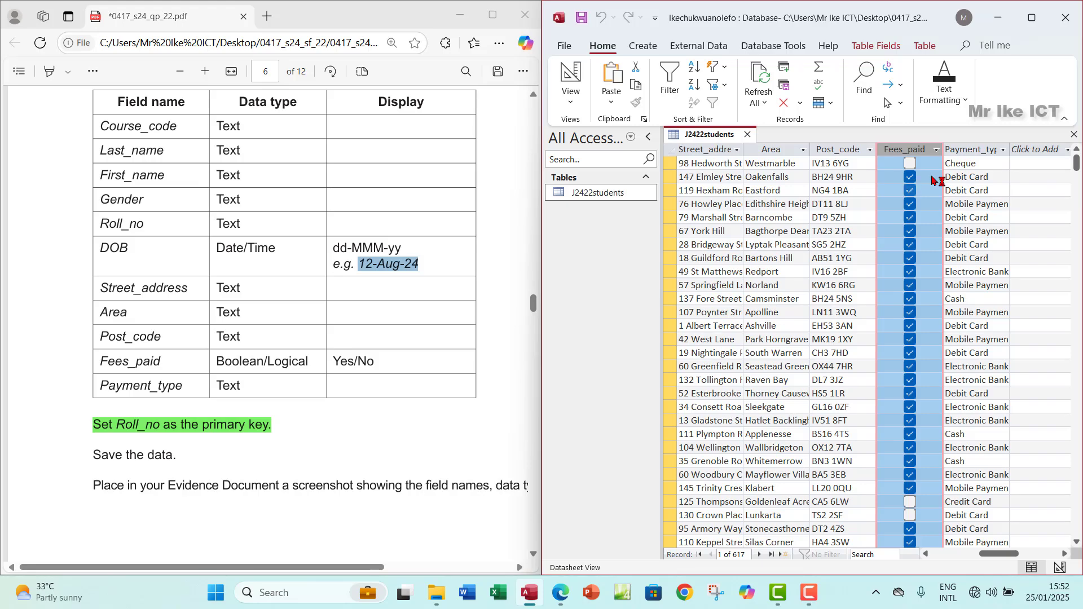
{"action": "left_click", "coordinate": [1033, 18]}
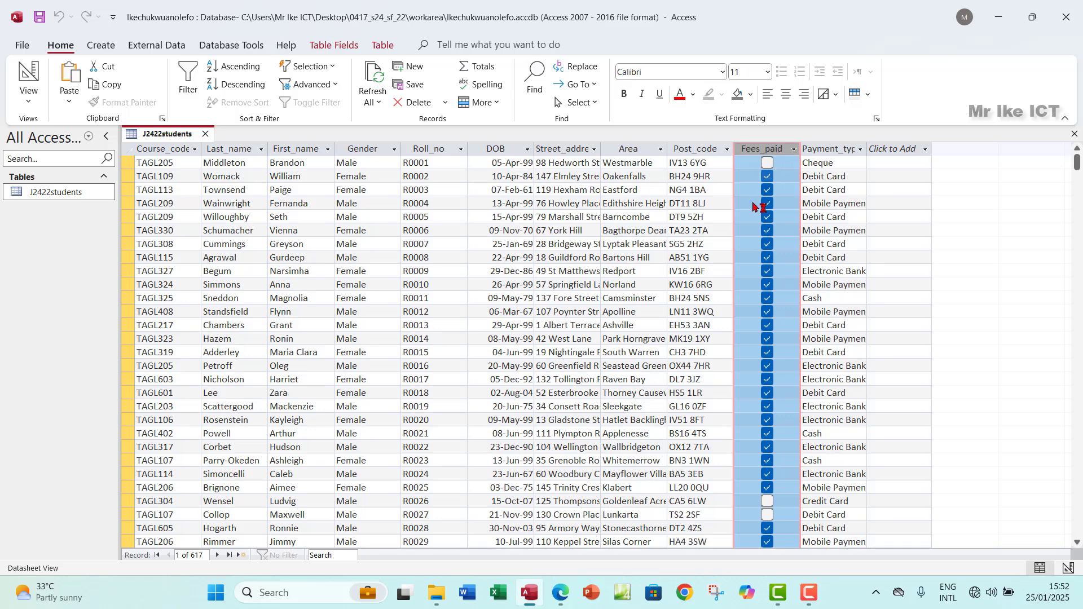
Step: Set the Fees_paid Lookup Display Control to Text Box in Design view
{"action": "left_click", "coordinate": [28, 97]}
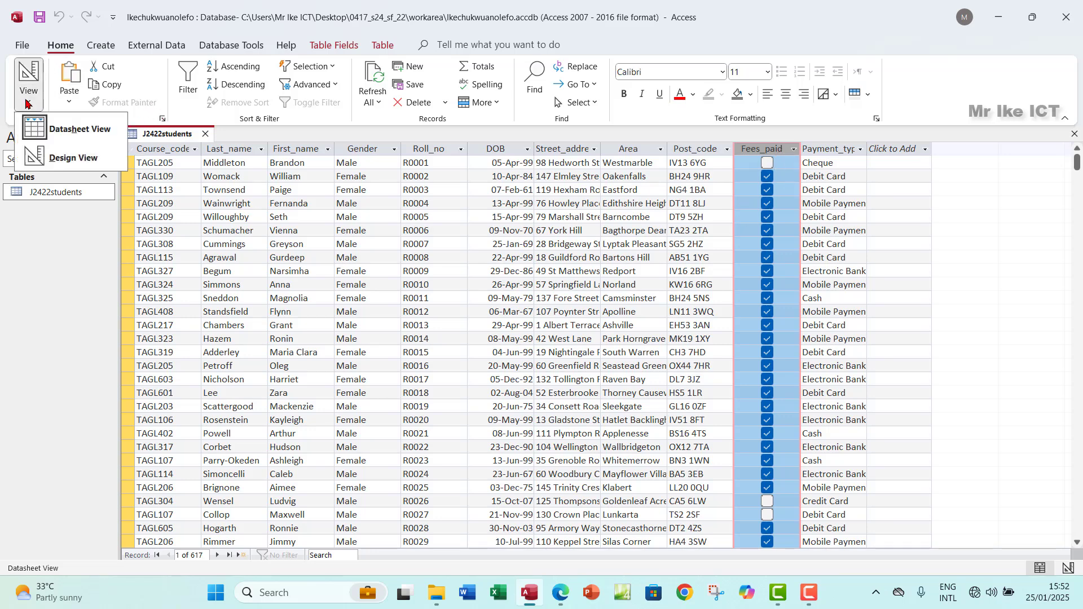
{"action": "left_click", "coordinate": [50, 163]}
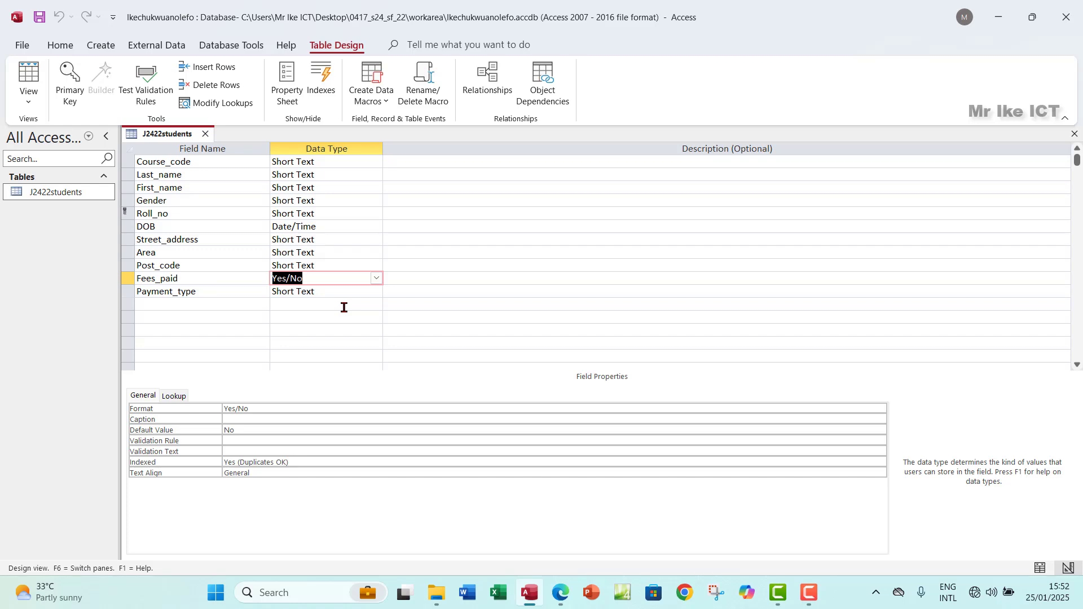
{"action": "left_click", "coordinate": [314, 279]}
{"action": "left_click", "coordinate": [174, 396]}
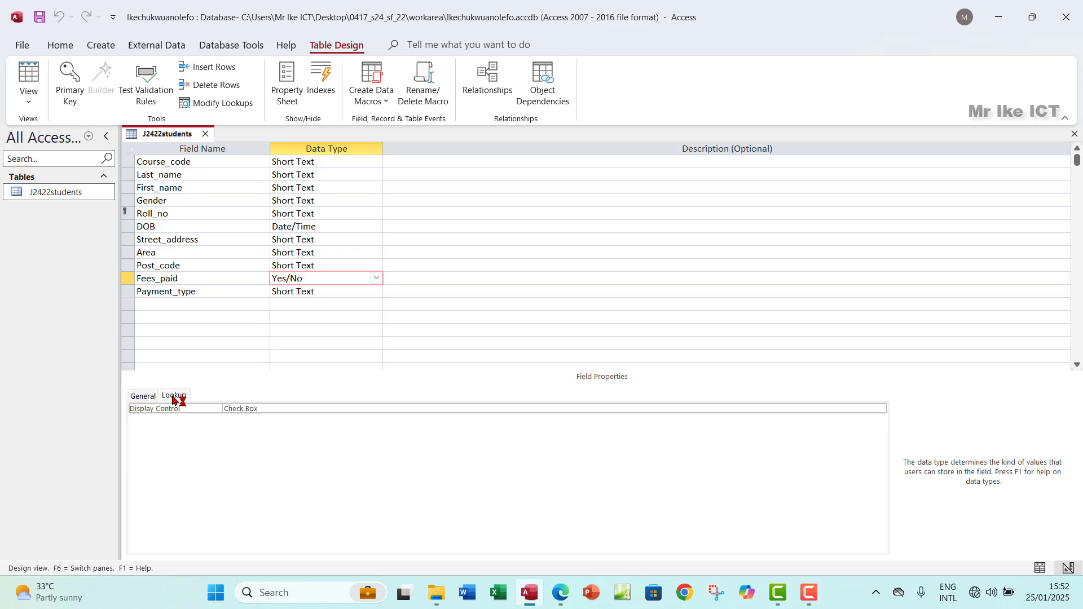
{"action": "left_click", "coordinate": [745, 408]}
{"action": "left_click", "coordinate": [880, 409]}
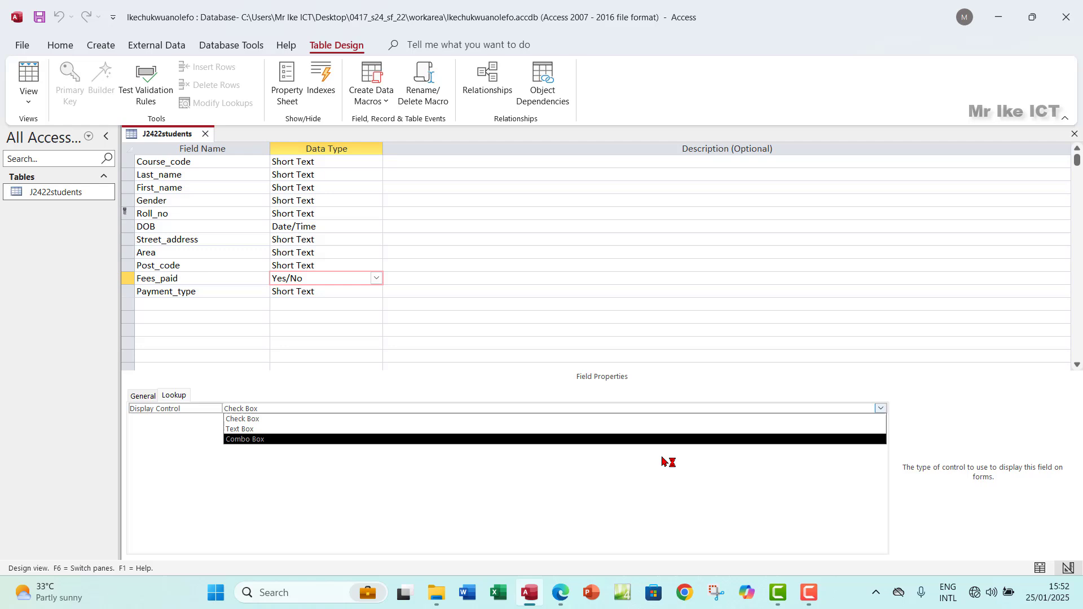
{"action": "left_click", "coordinate": [275, 431]}
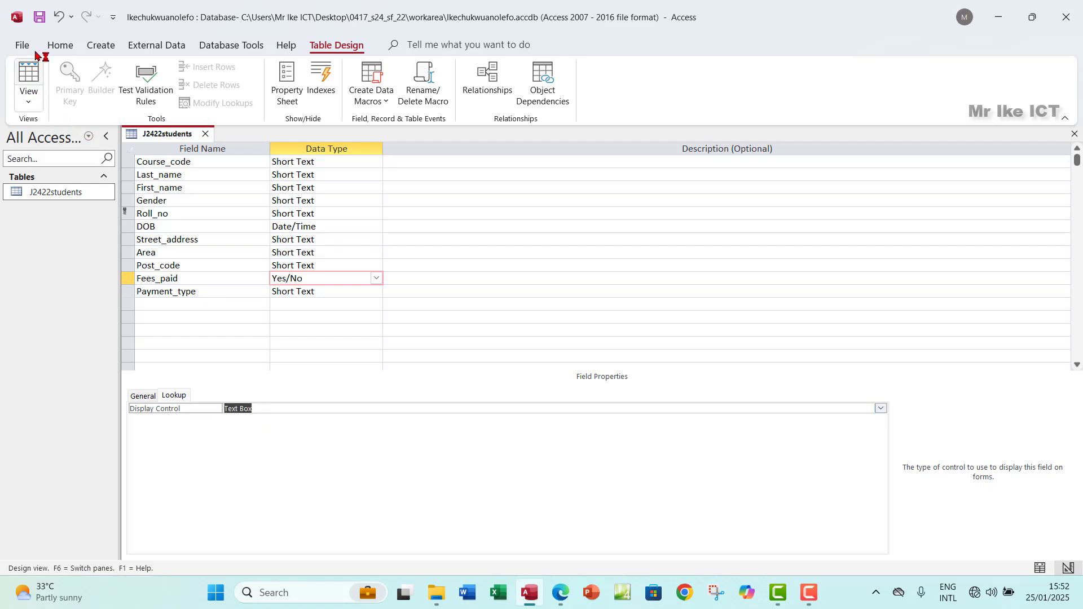
Step: Check Fees_paid's Yes/No text values in Datasheet view, then return to Design view
{"action": "left_click", "coordinate": [27, 82]}
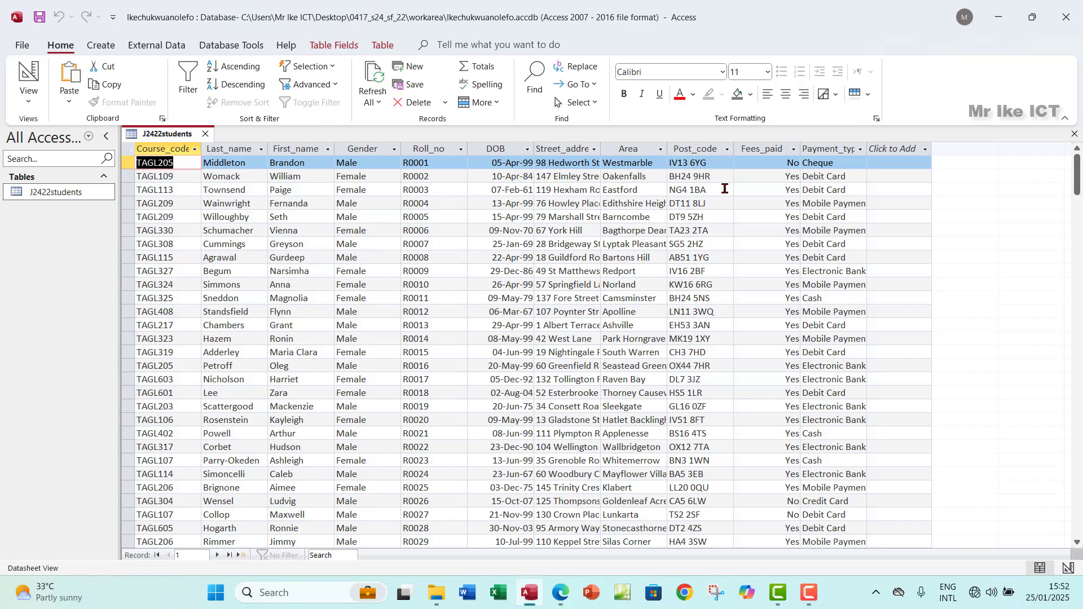
{"action": "left_click", "coordinate": [770, 150]}
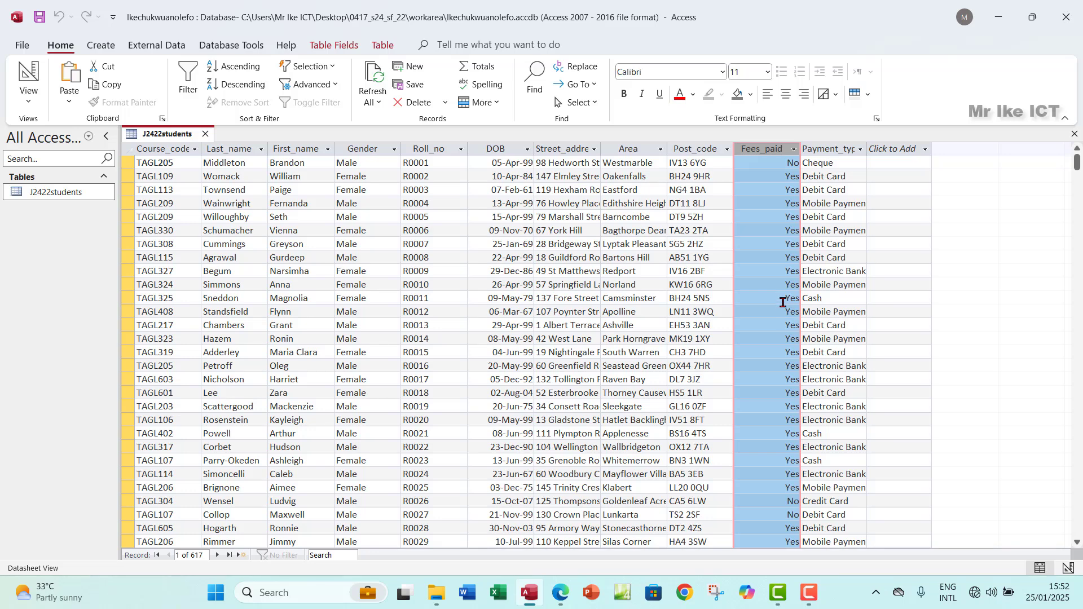
{"action": "left_click", "coordinate": [29, 101]}
{"action": "left_click", "coordinate": [20, 160]}
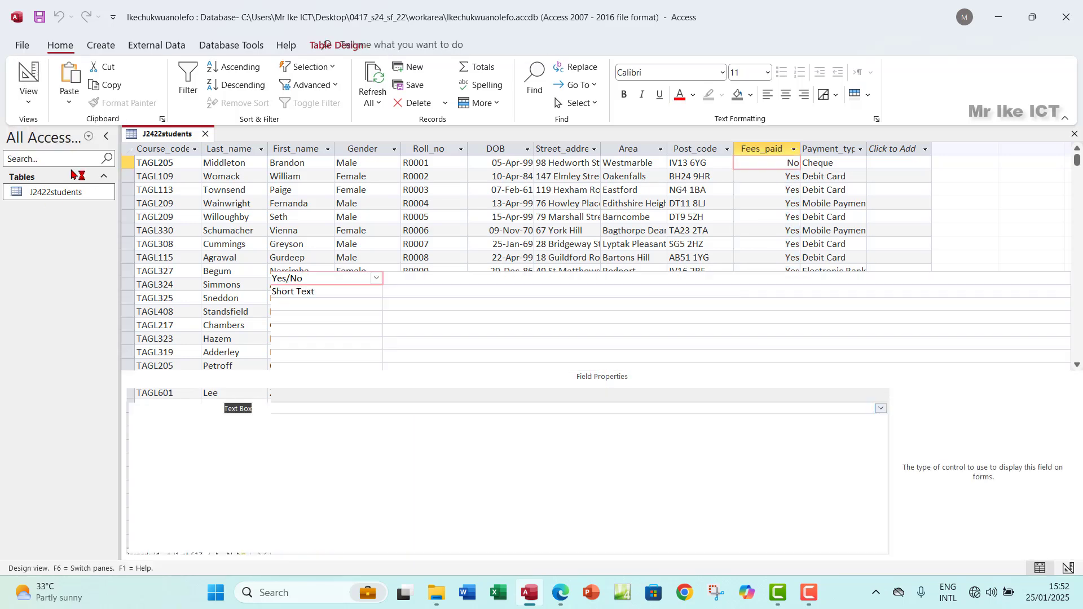
Step: Maximize the question paper PDF and recheck the task against the table design
{"action": "left_click", "coordinate": [561, 593]}
{"action": "left_click", "coordinate": [491, 17]}
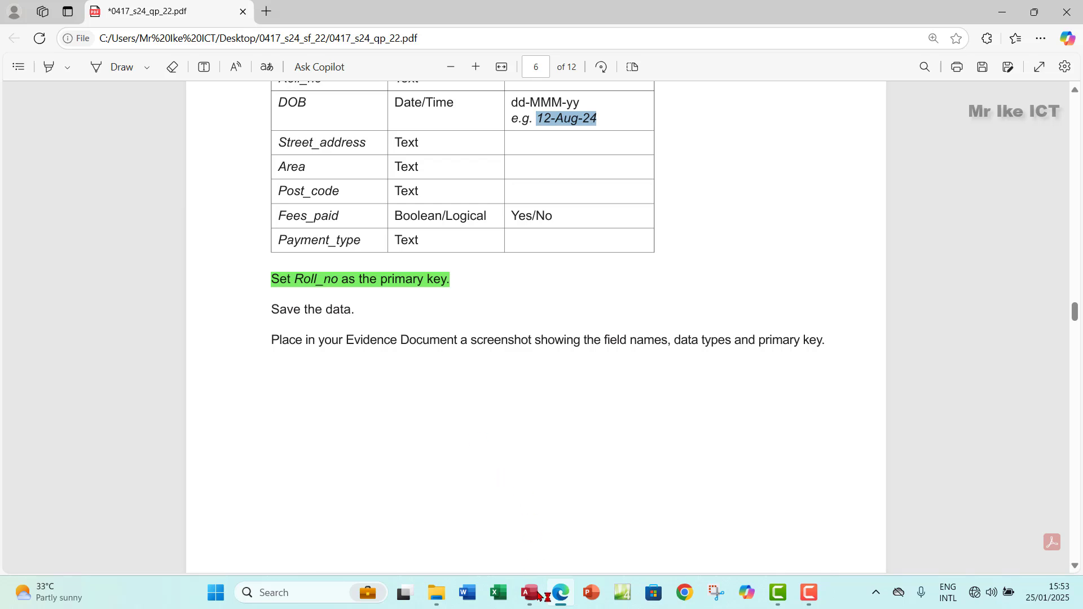
{"action": "left_click", "coordinate": [531, 593]}
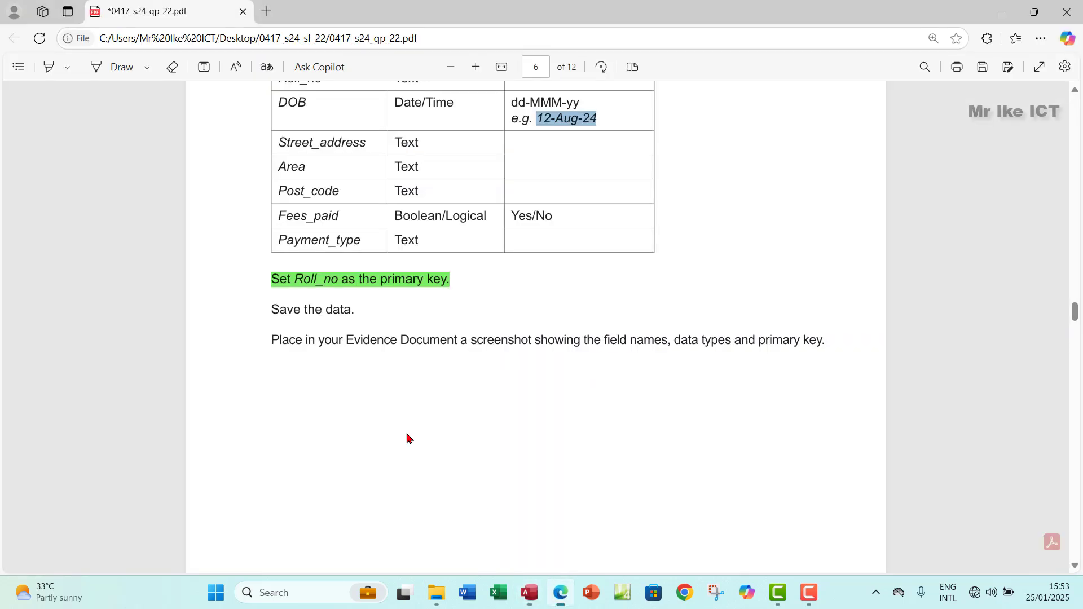
{"action": "left_click", "coordinate": [560, 592]}
Step: Snip the J2422students field name and data type grid to the clipboard
{"action": "left_click", "coordinate": [529, 592]}
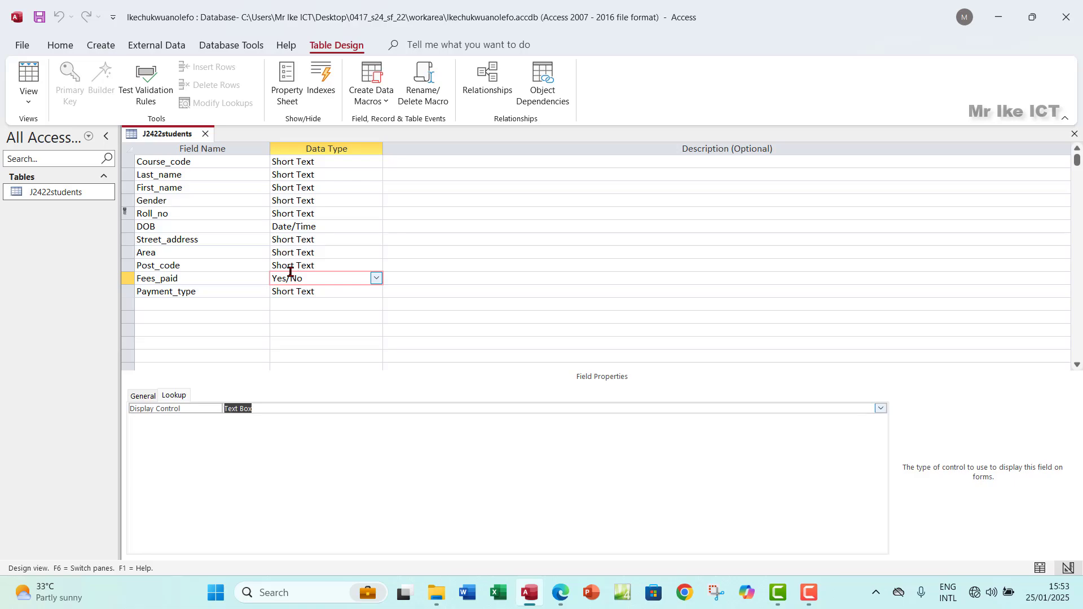
{"action": "key", "text": "super+shift+s"}
{"action": "left_click_drag", "start_coordinate": [118, 121], "coordinate": [404, 313]}
Step: Open EVIDENCE0004.docx from the workarea folder, then recheck the question paper
{"action": "left_click", "coordinate": [439, 595]}
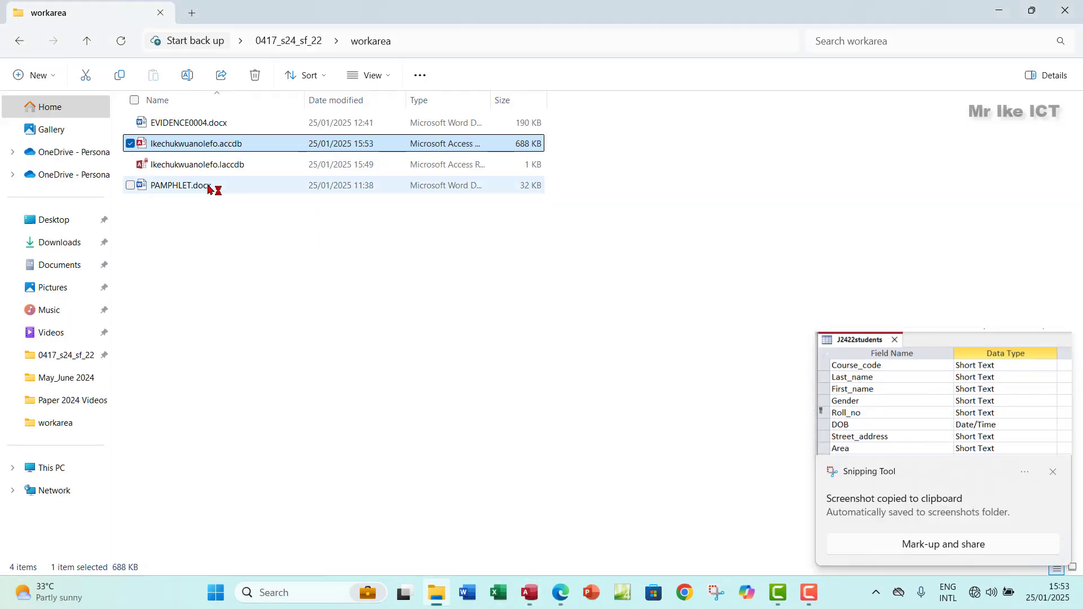
{"action": "double_click", "coordinate": [227, 127]}
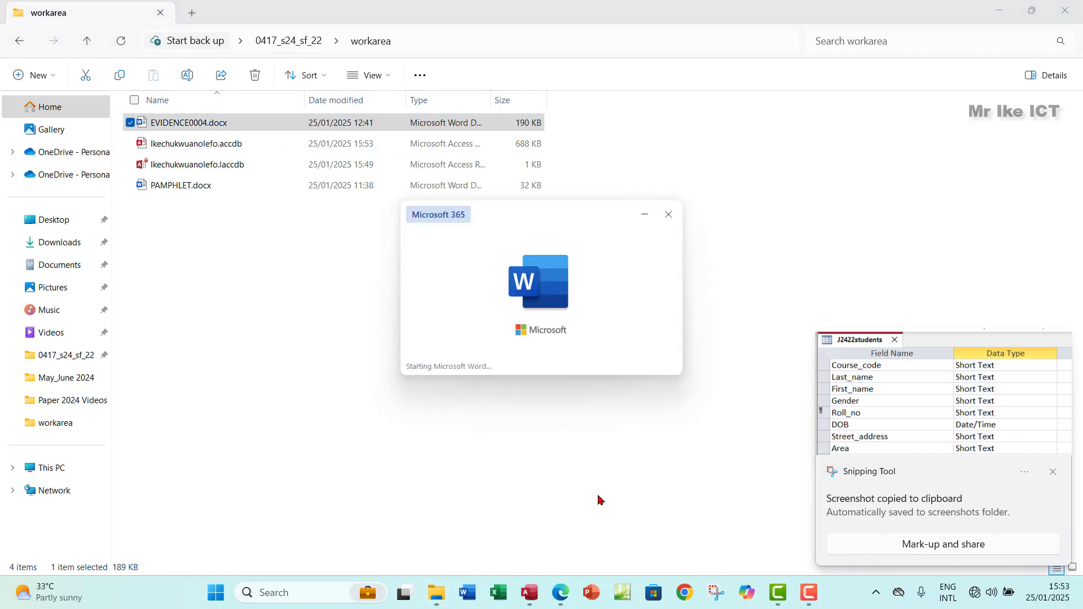
{"action": "left_click", "coordinate": [562, 599]}
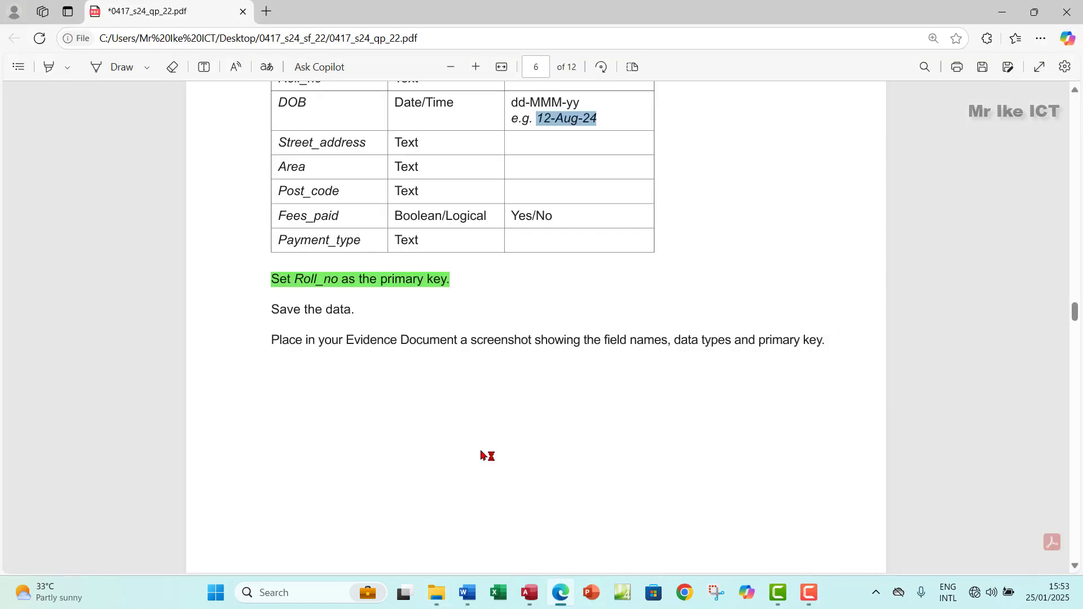
{"action": "scroll", "coordinate": [479, 437], "scroll_direction": "up", "scroll_amount": 6}
{"action": "scroll", "coordinate": [479, 437], "scroll_direction": "down", "scroll_amount": 5}
{"action": "scroll", "coordinate": [479, 438], "scroll_direction": "down", "scroll_amount": 3}
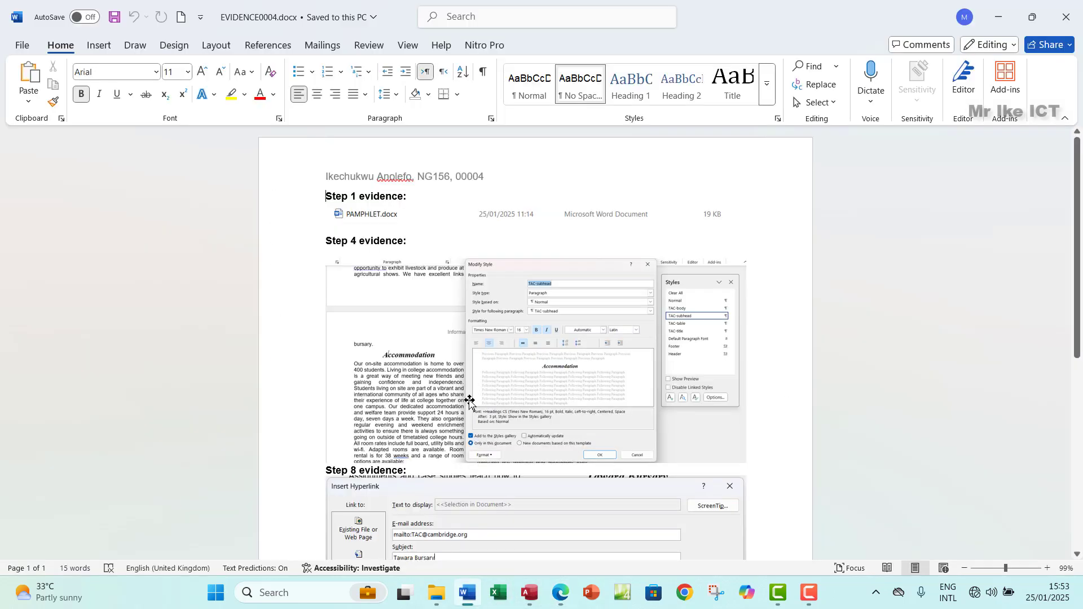
Step: Paste the J2422students design screenshot on the empty line below Step 13 evidence
{"action": "scroll", "coordinate": [469, 403], "scroll_direction": "down", "scroll_amount": 10}
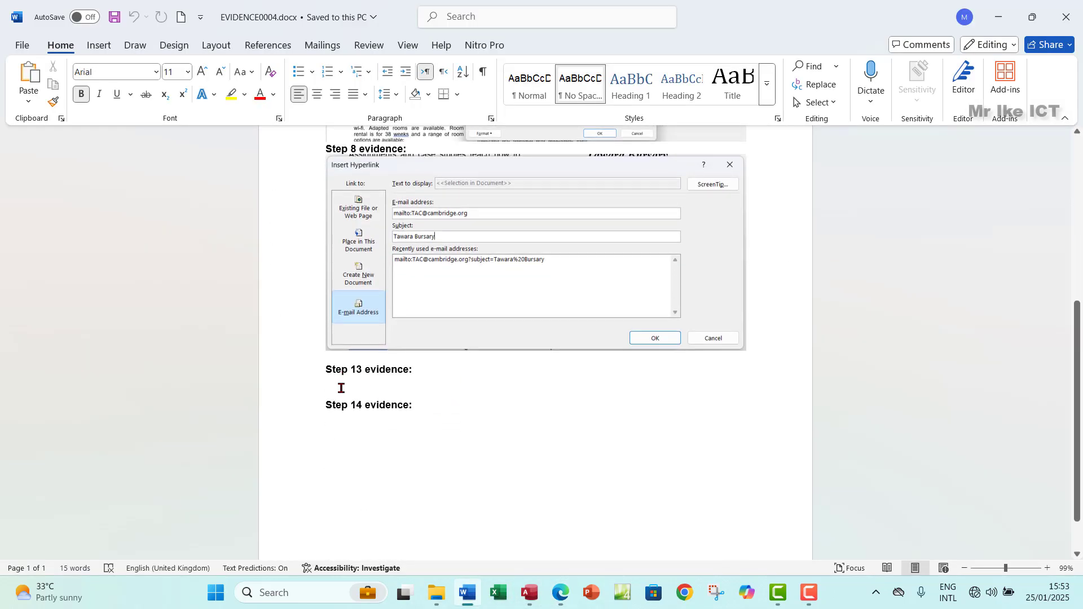
{"action": "left_click", "coordinate": [340, 388]}
{"action": "key", "text": "ctrl+v"}
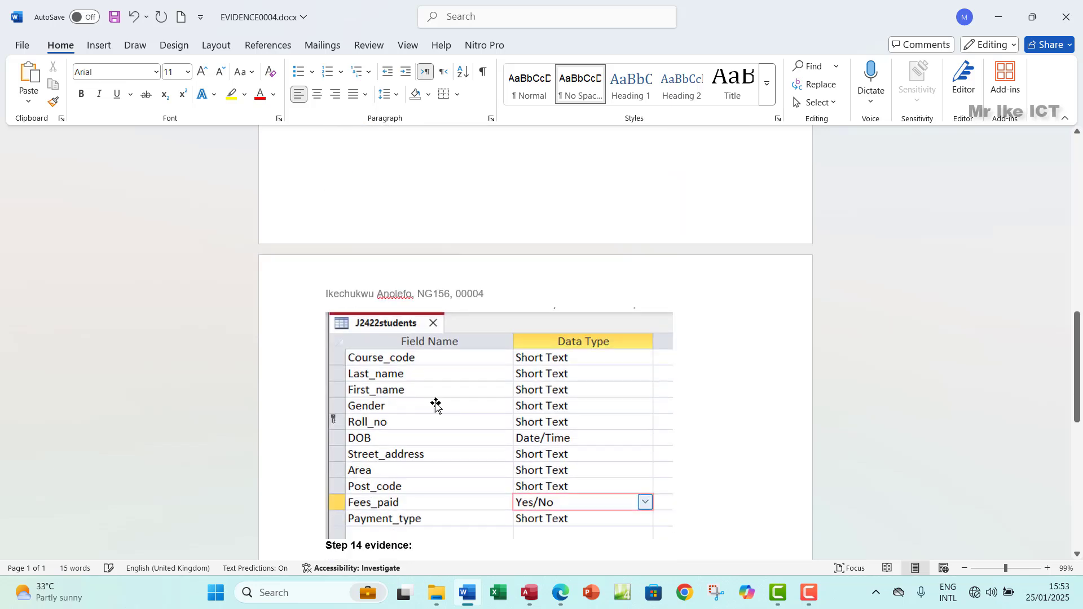
{"action": "scroll", "coordinate": [492, 404], "scroll_direction": "up", "scroll_amount": 9}
{"action": "scroll", "coordinate": [493, 398], "scroll_direction": "down", "scroll_amount": 12}
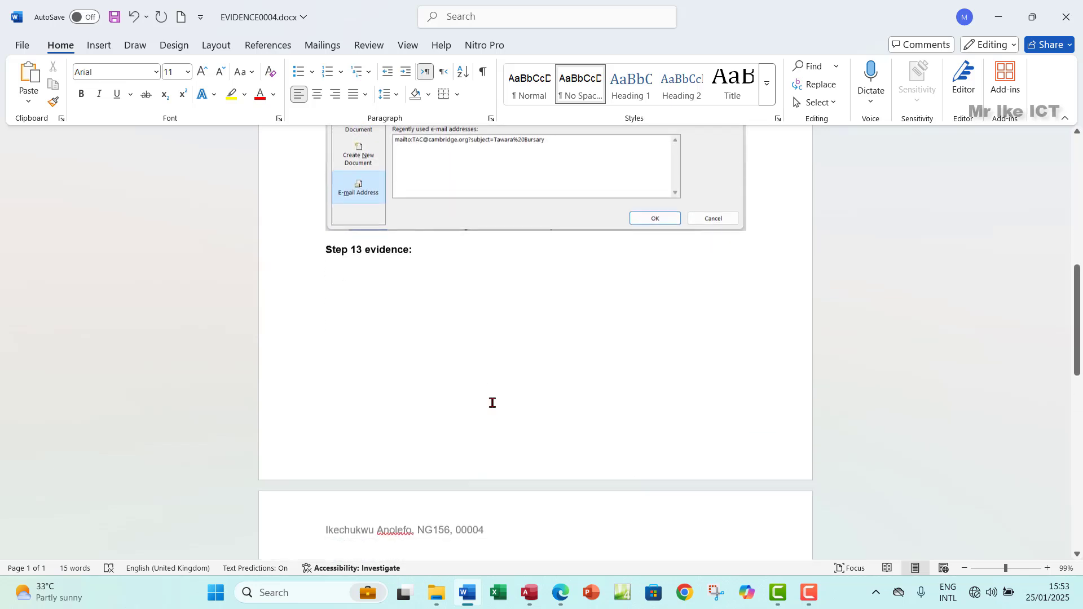
{"action": "scroll", "coordinate": [492, 404], "scroll_direction": "down", "scroll_amount": 6}
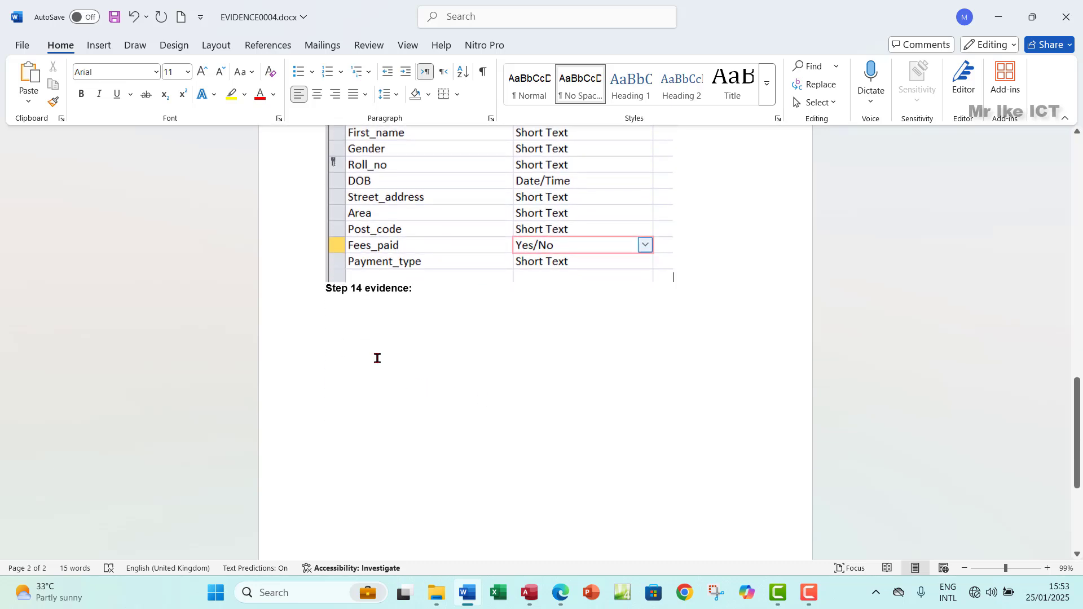
Step: On the question paper, highlight the 'Place in your Evidence Document…' instruction in green
{"action": "left_click", "coordinate": [567, 600]}
{"action": "scroll", "coordinate": [360, 307], "scroll_direction": "up", "scroll_amount": 1}
{"action": "scroll", "coordinate": [361, 307], "scroll_direction": "down", "scroll_amount": 1}
{"action": "scroll", "coordinate": [361, 308], "scroll_direction": "down", "scroll_amount": 5}
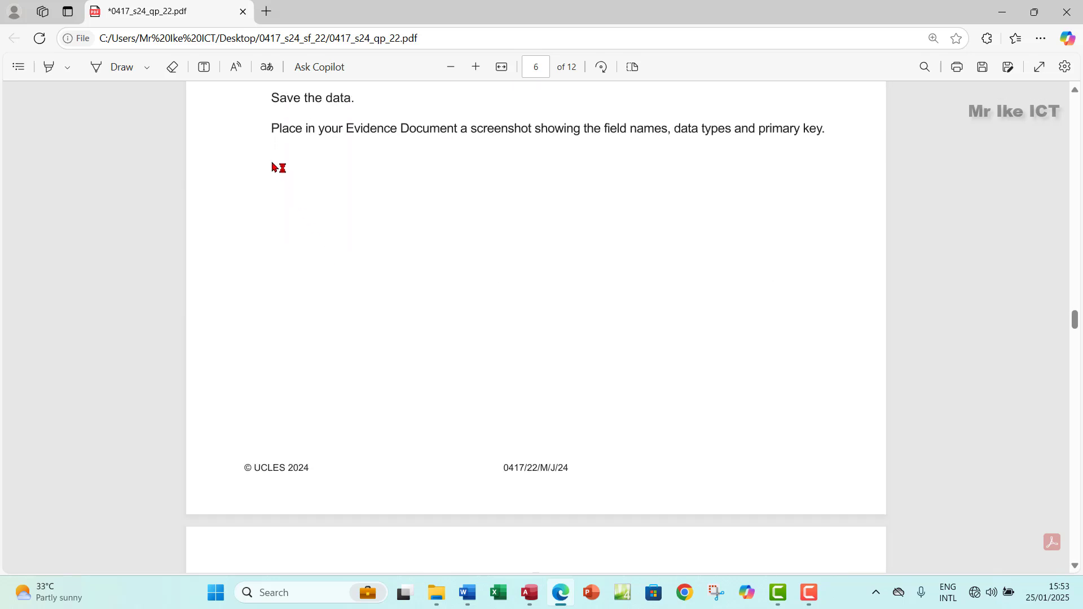
{"action": "left_click_drag", "start_coordinate": [270, 129], "coordinate": [829, 134]}
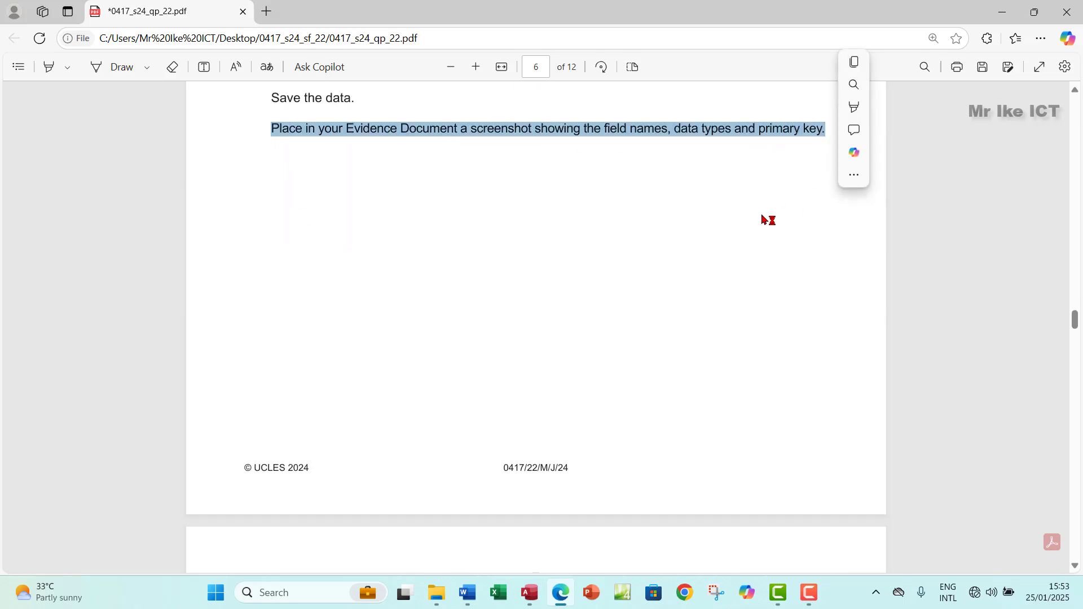
{"action": "mouse_move", "coordinate": [854, 109]}
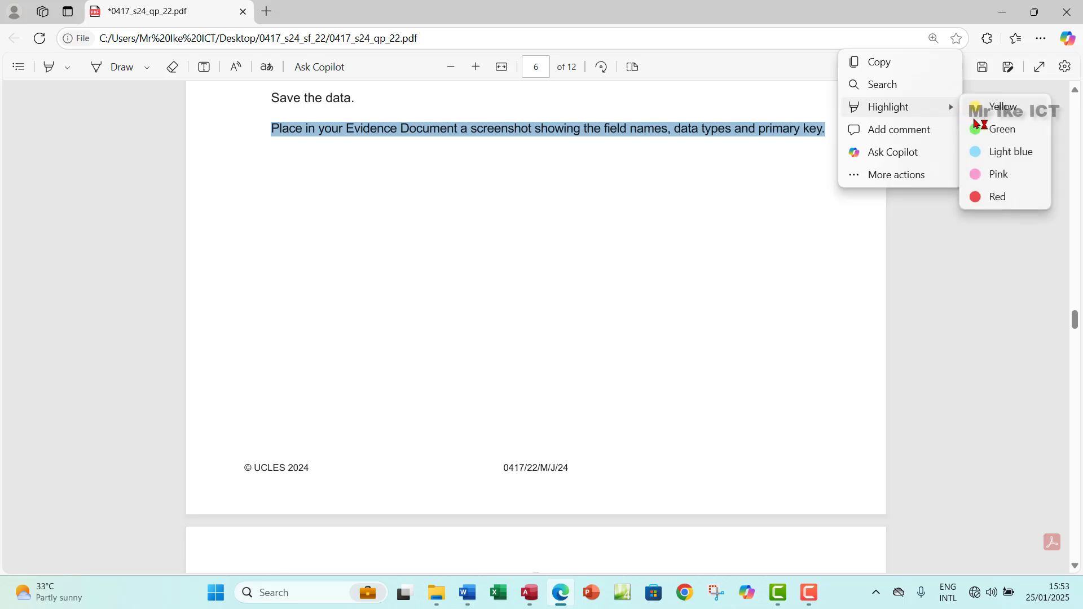
{"action": "left_click", "coordinate": [981, 127]}
Step: Read page 7's j2422courses.csv import task, then return to the Access database
{"action": "scroll", "coordinate": [525, 338], "scroll_direction": "down", "scroll_amount": 10}
{"action": "scroll", "coordinate": [525, 338], "scroll_direction": "down", "scroll_amount": 3}
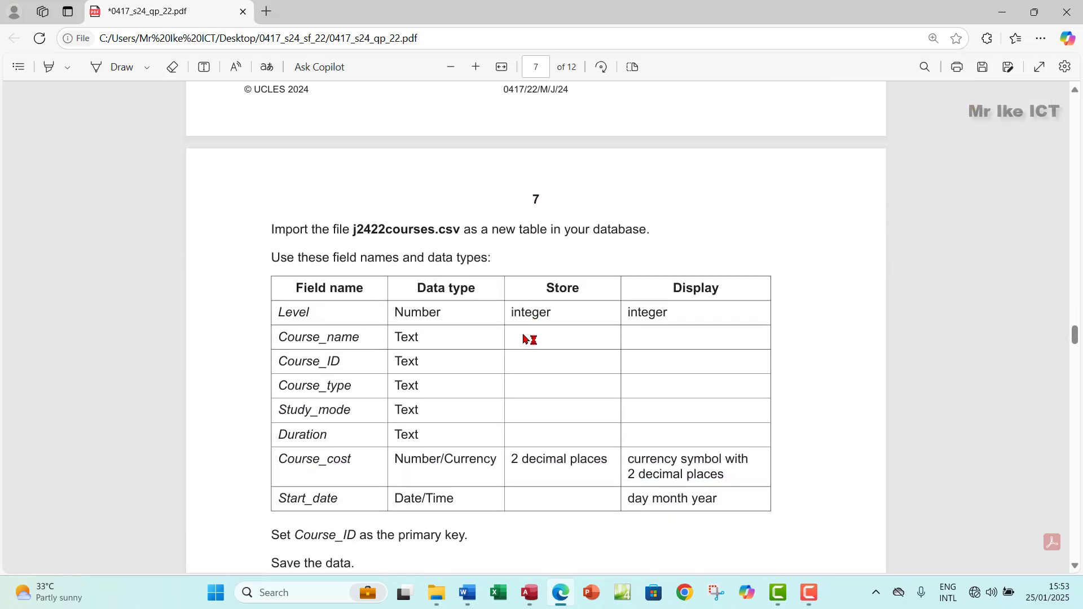
{"action": "scroll", "coordinate": [525, 338], "scroll_direction": "up", "scroll_amount": 2}
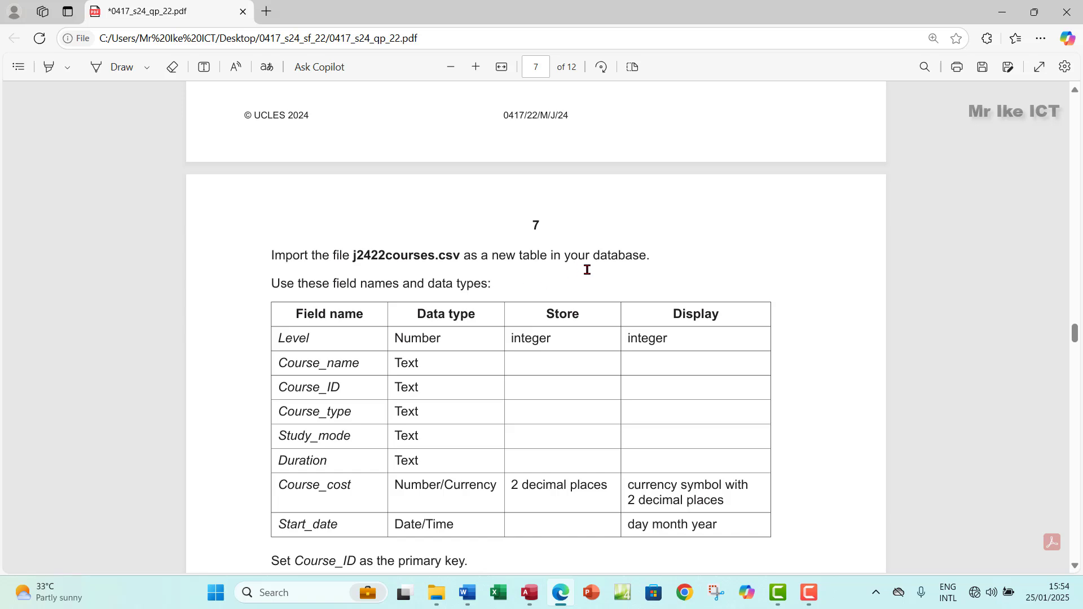
{"action": "left_click", "coordinate": [530, 601]}
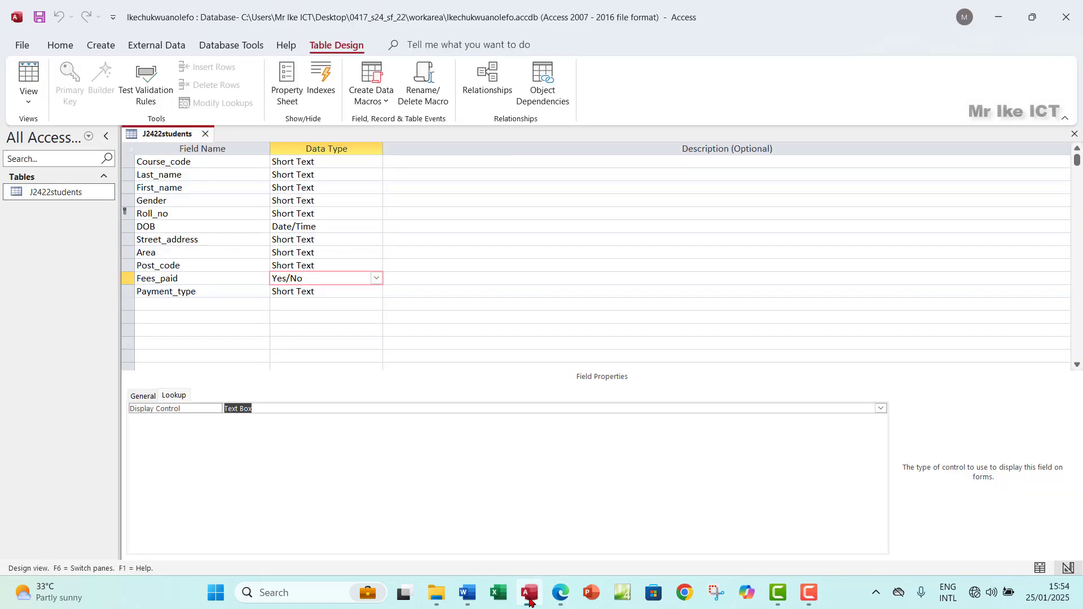
Step: Close the J2422students design and choose j2422courses.csv for a text file import
{"action": "left_click", "coordinate": [1074, 134]}
{"action": "left_click", "coordinate": [151, 45]}
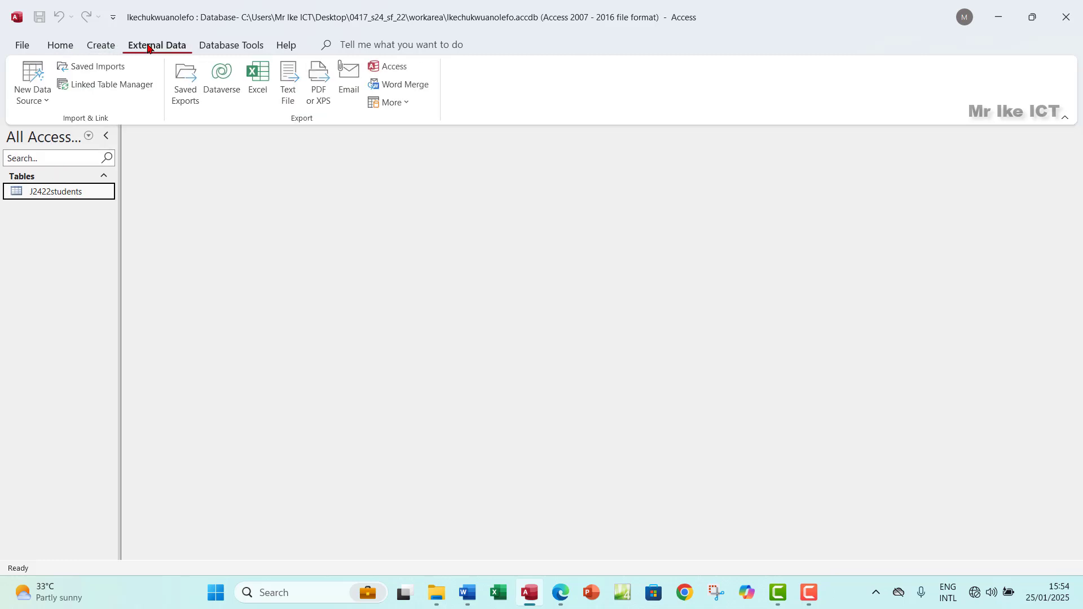
{"action": "left_click", "coordinate": [44, 101]}
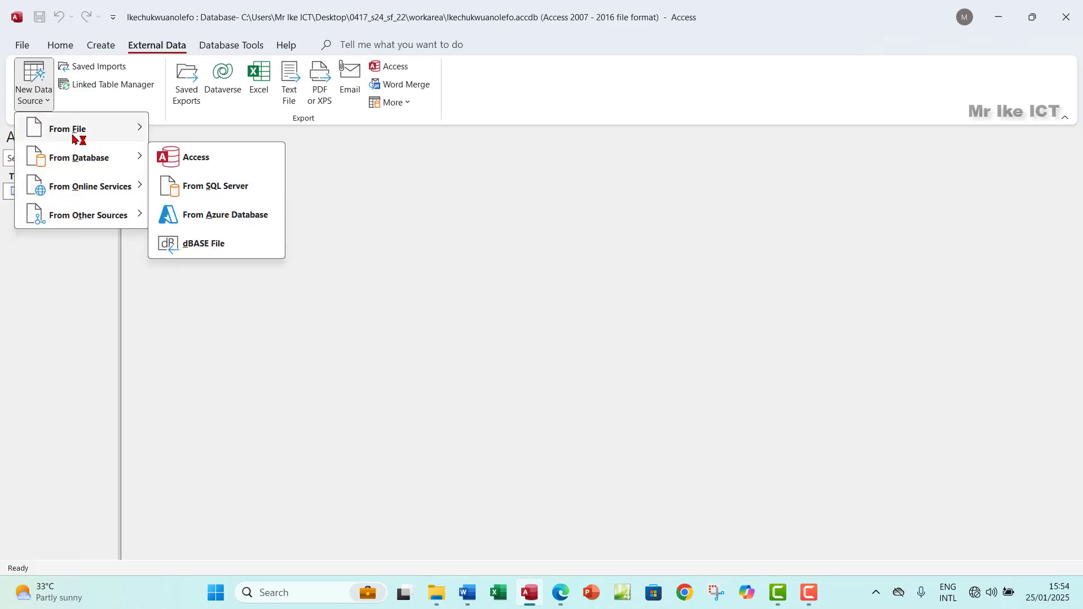
{"action": "mouse_move", "coordinate": [72, 135]}
{"action": "left_click", "coordinate": [190, 216]}
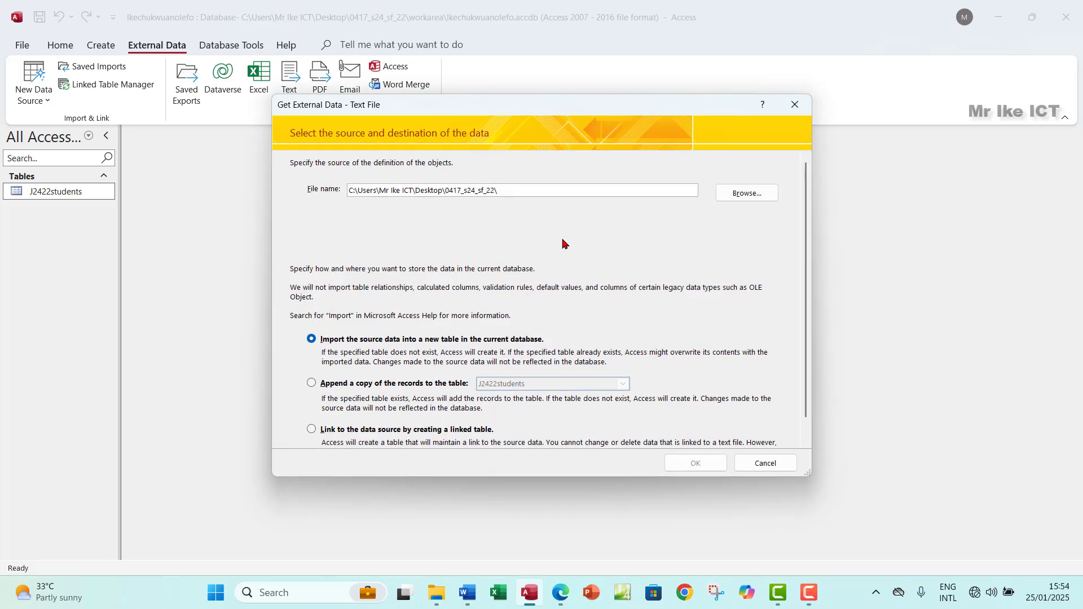
{"action": "left_click", "coordinate": [745, 193]}
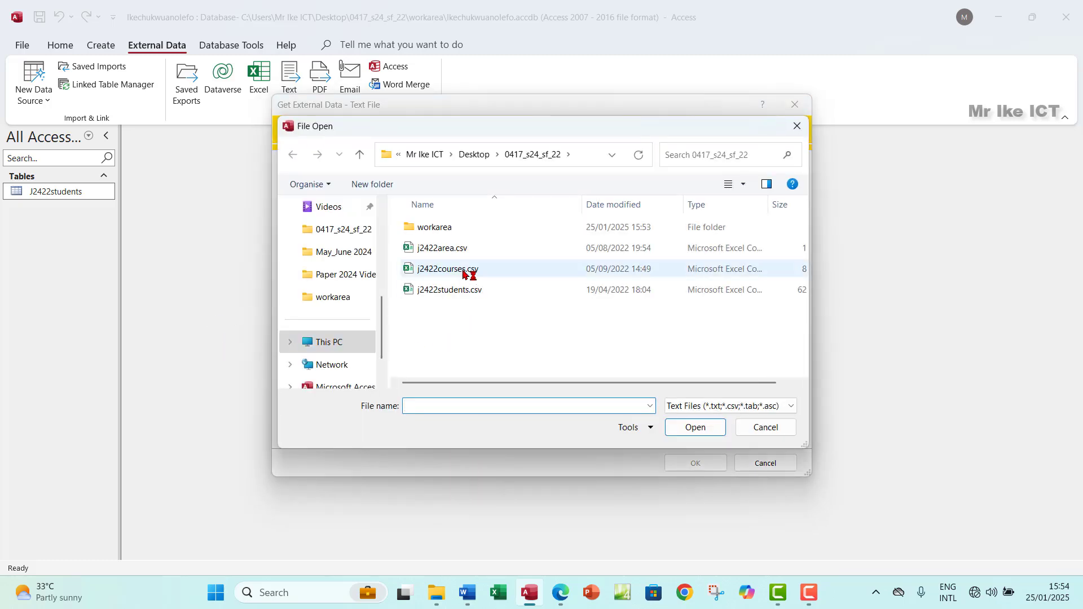
{"action": "left_click", "coordinate": [457, 271]}
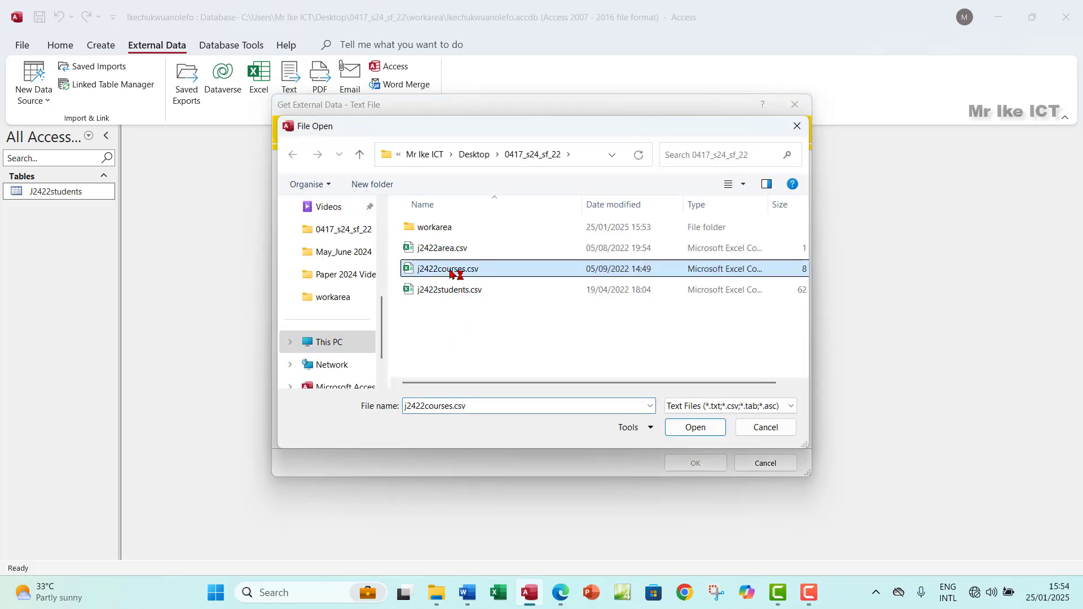
{"action": "left_click", "coordinate": [682, 431]}
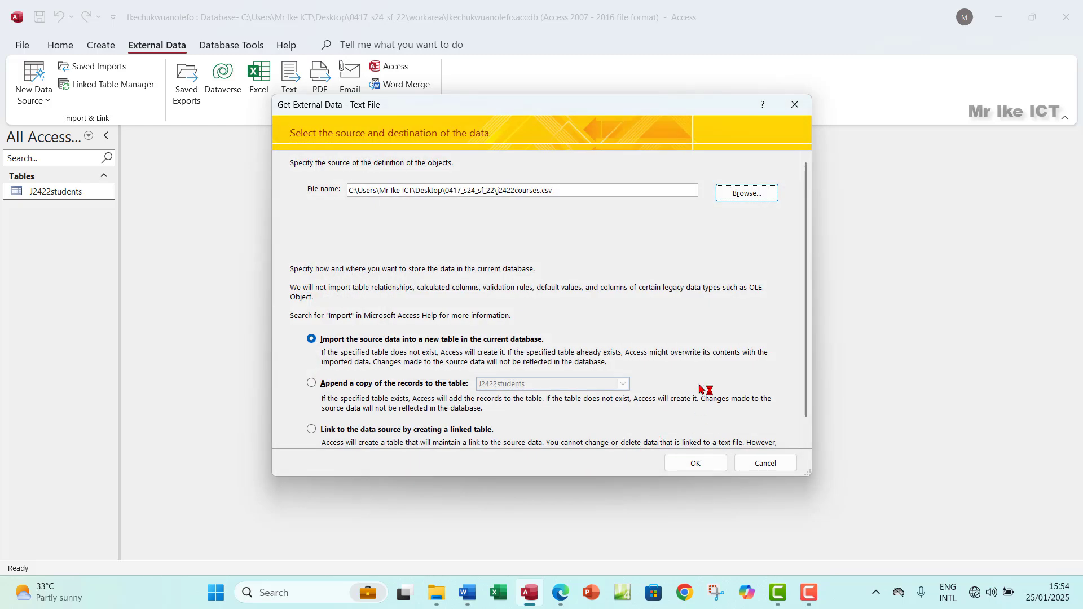
Step: Import into a new delimited table with the first row as field names, reaching the primary key step
{"action": "left_click", "coordinate": [697, 463]}
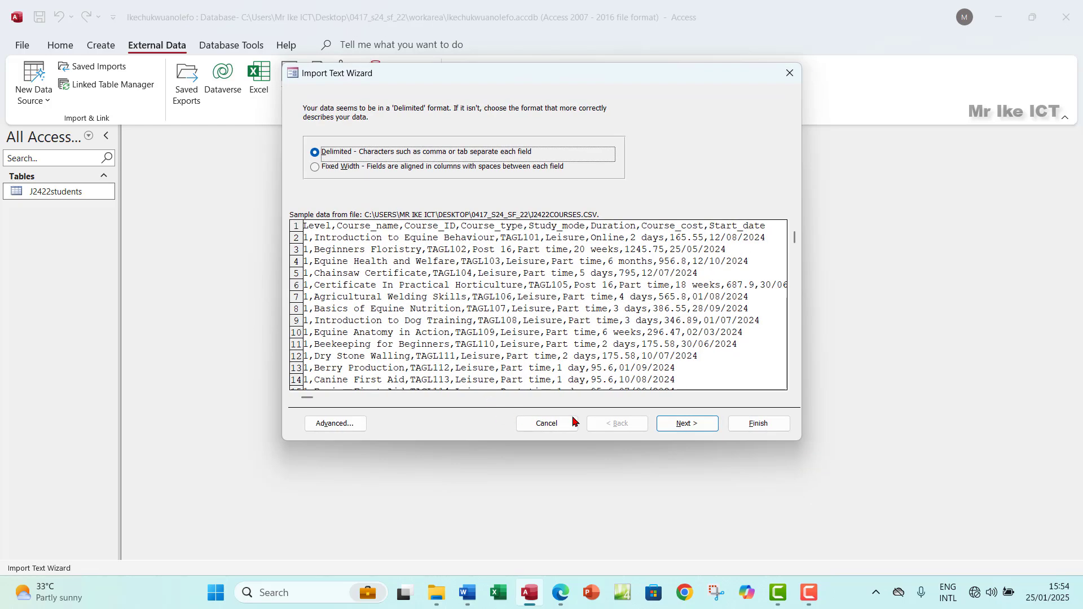
{"action": "left_click", "coordinate": [686, 424]}
{"action": "left_click", "coordinate": [306, 181]}
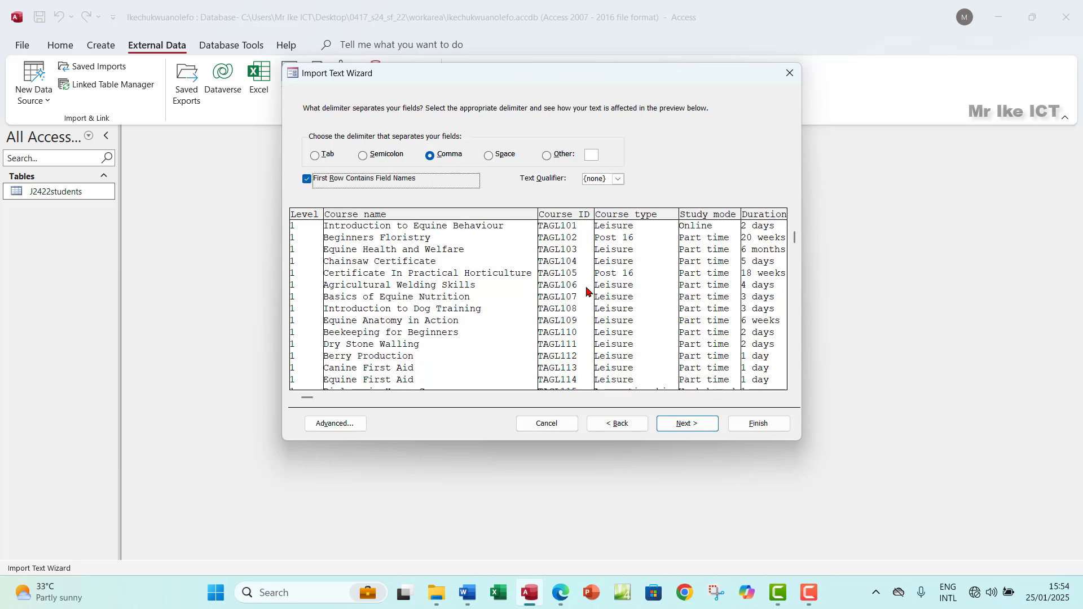
{"action": "left_click", "coordinate": [687, 425]}
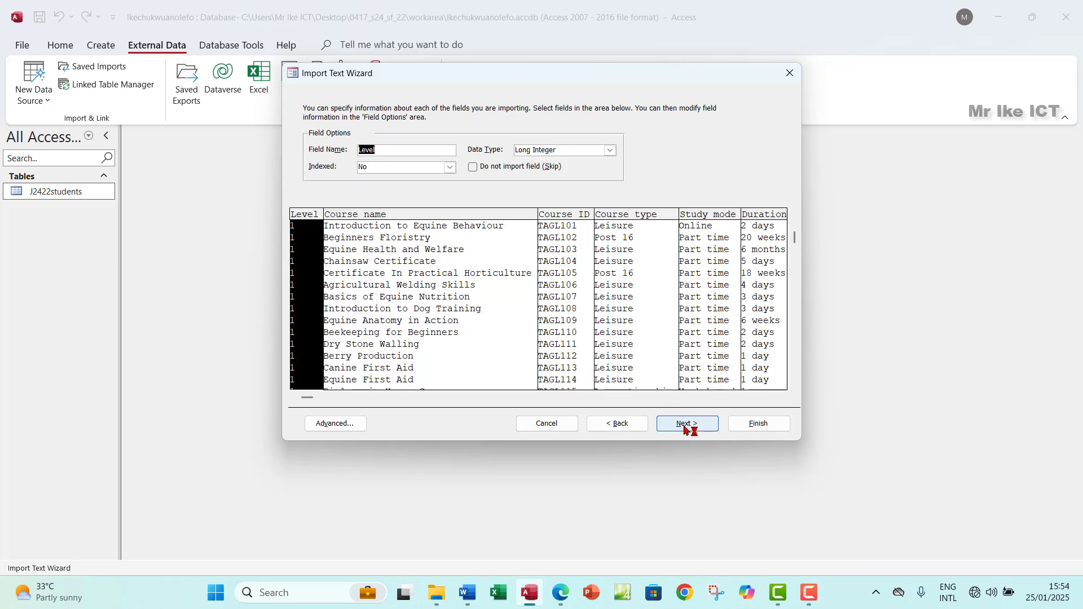
{"action": "left_click", "coordinate": [686, 425]}
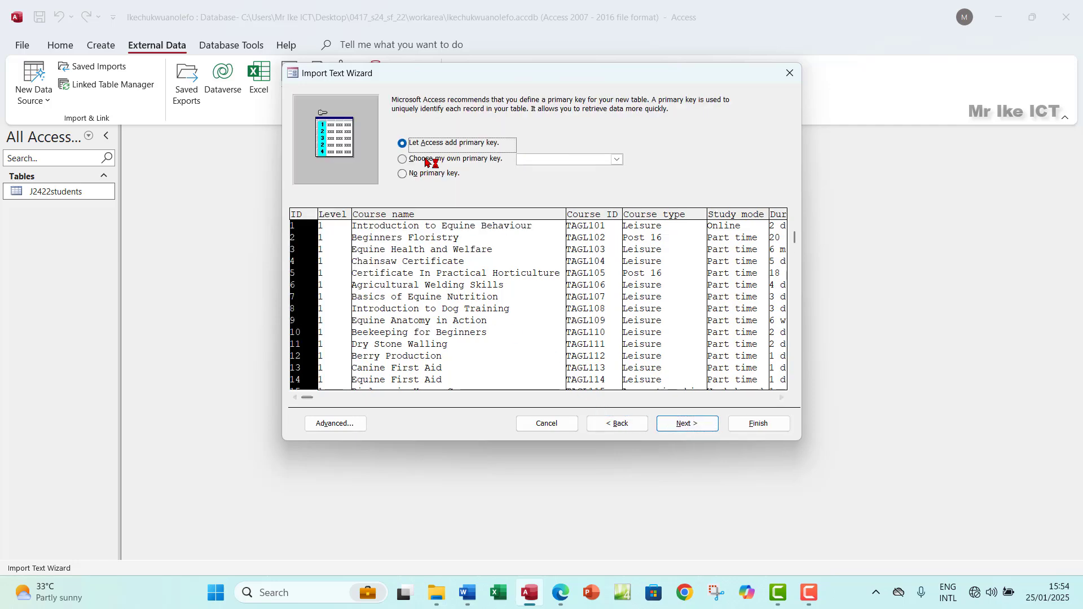
Step: Highlight the line 'Set Course_ID as the primary key.' in green, then return to the Access wizard
{"action": "left_click", "coordinate": [561, 593]}
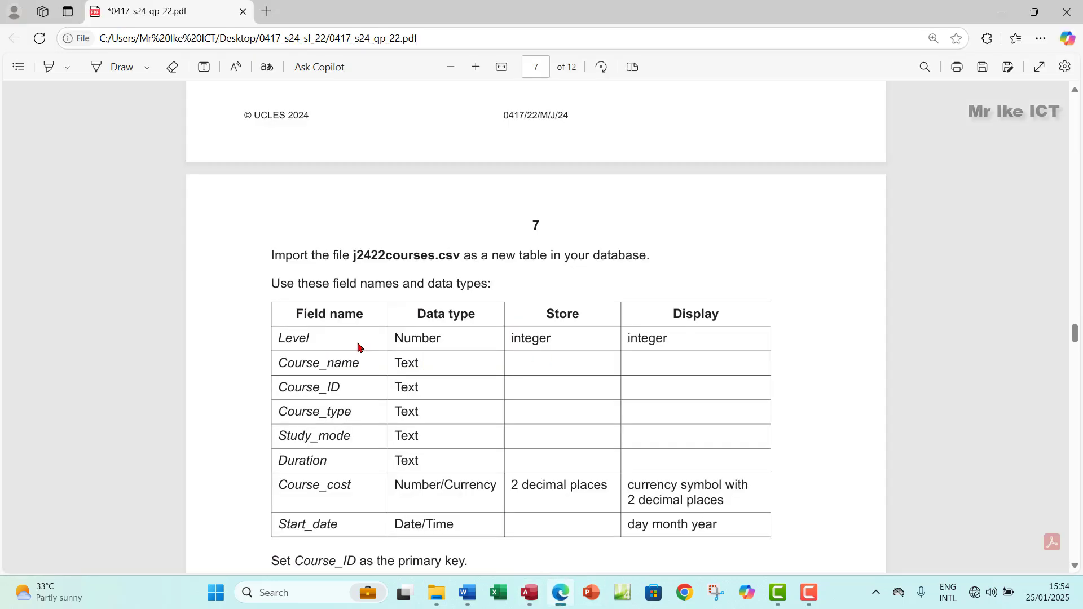
{"action": "scroll", "coordinate": [358, 347], "scroll_direction": "down", "scroll_amount": 2}
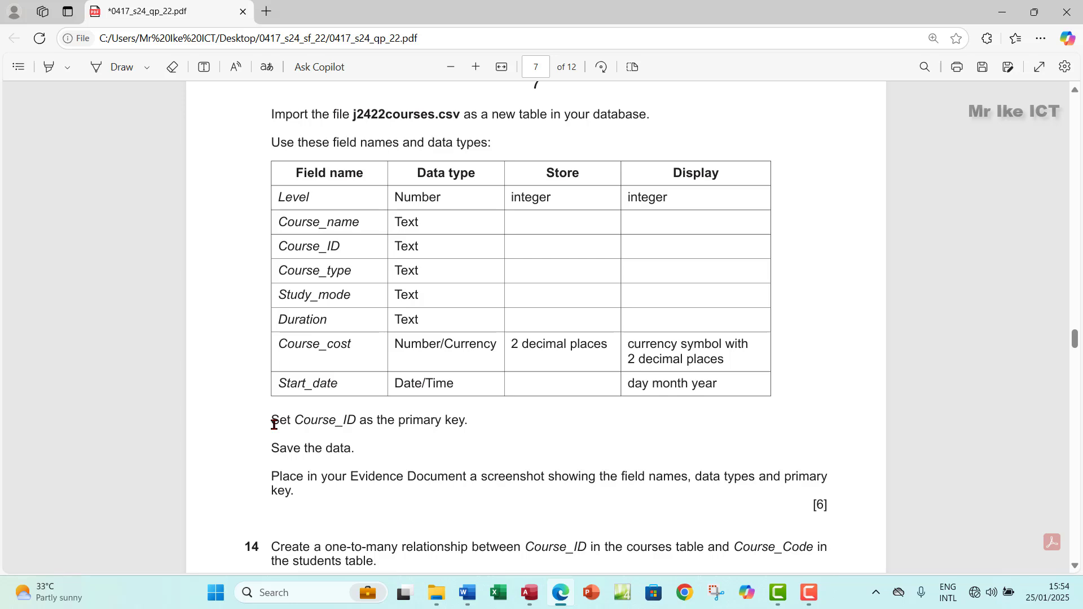
{"action": "left_click_drag", "start_coordinate": [274, 424], "coordinate": [466, 421]}
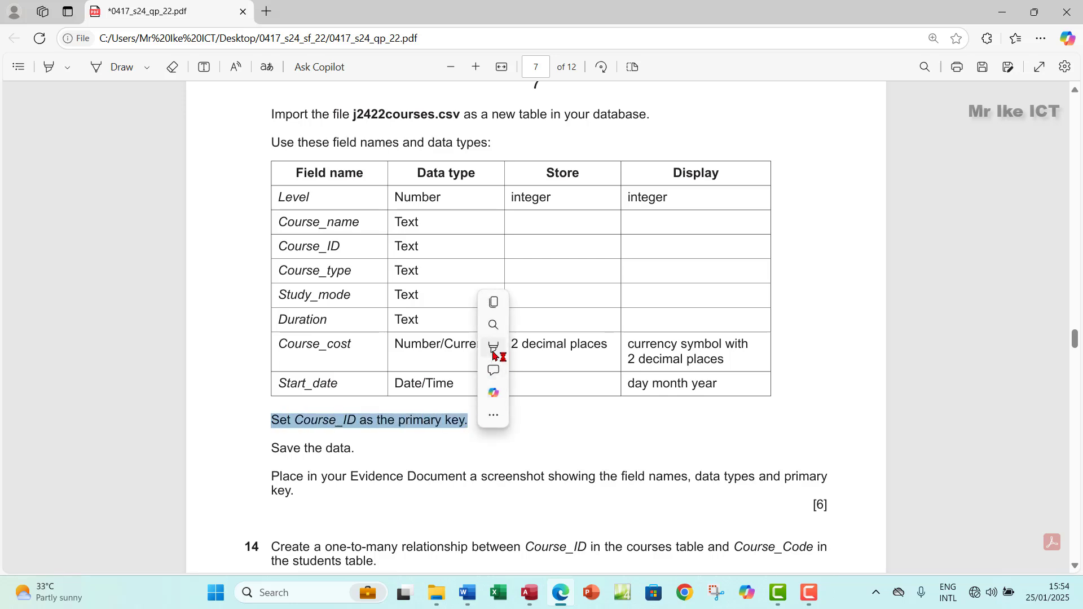
{"action": "mouse_move", "coordinate": [497, 354]}
{"action": "left_click", "coordinate": [624, 369]}
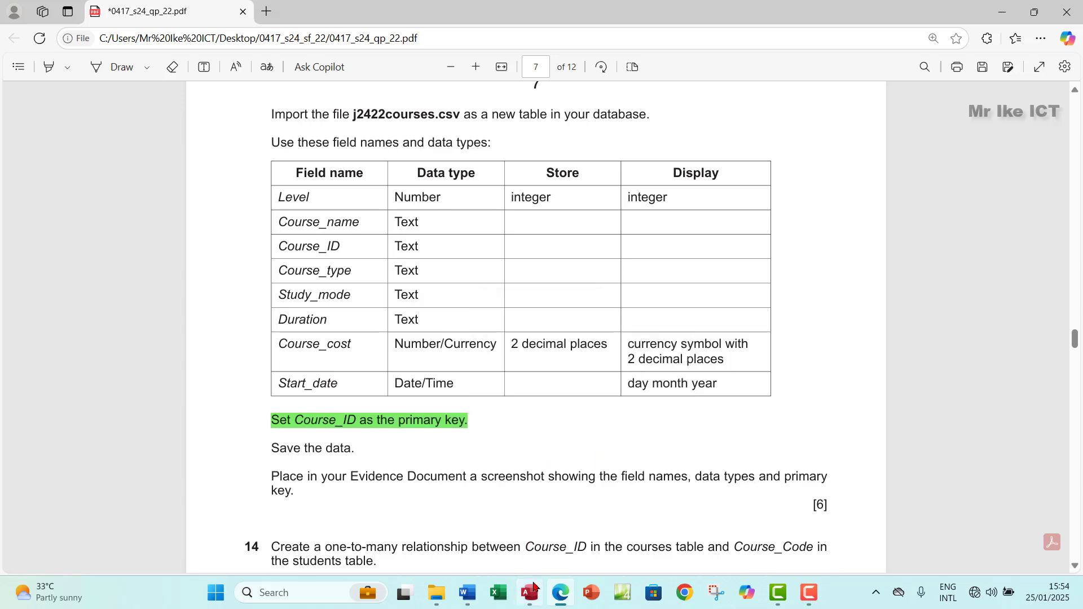
{"action": "left_click", "coordinate": [529, 592]}
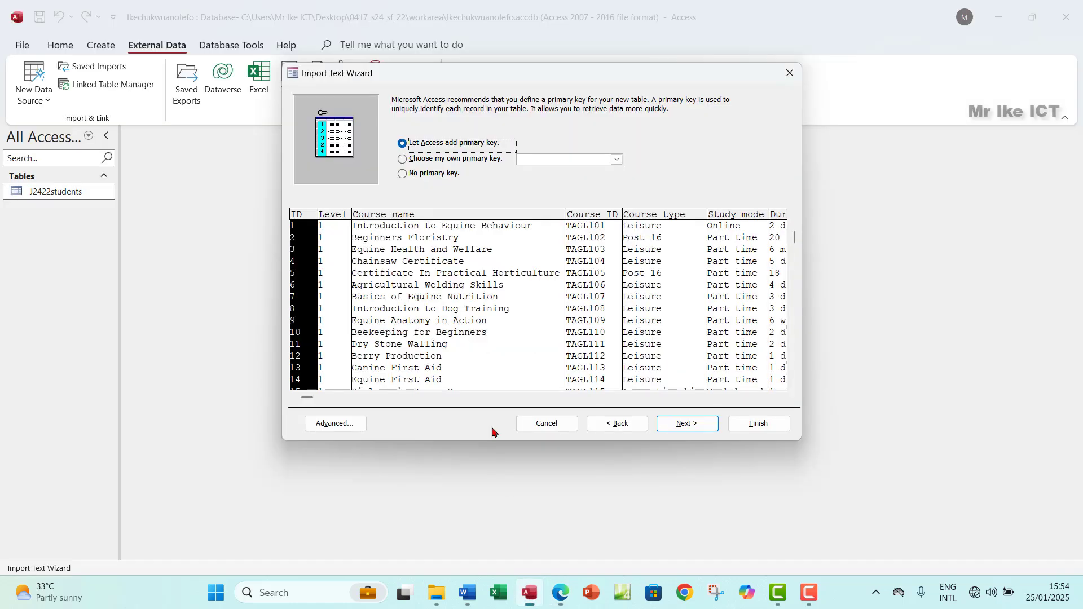
Step: Choose Course_ID as the table's own primary key and review the Advanced import specification
{"action": "left_click", "coordinate": [617, 160]}
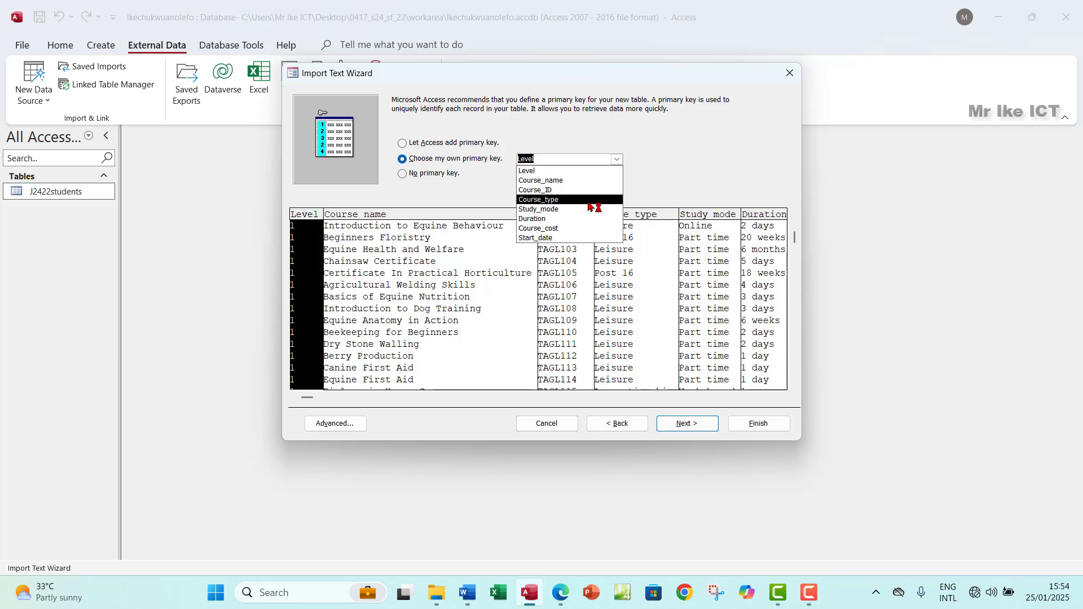
{"action": "left_click", "coordinate": [550, 191]}
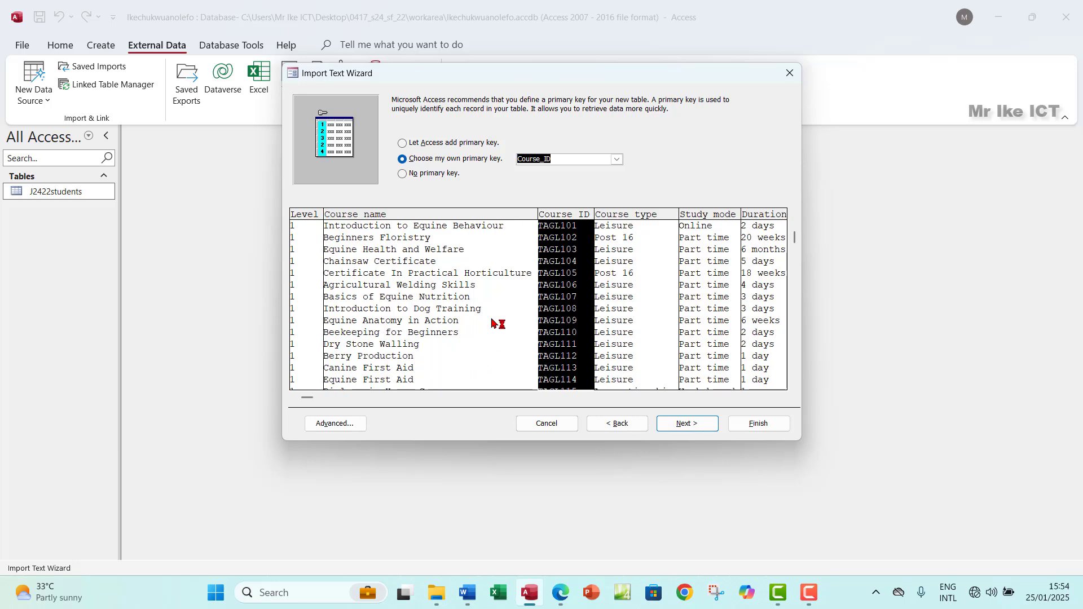
{"action": "left_click", "coordinate": [333, 424]}
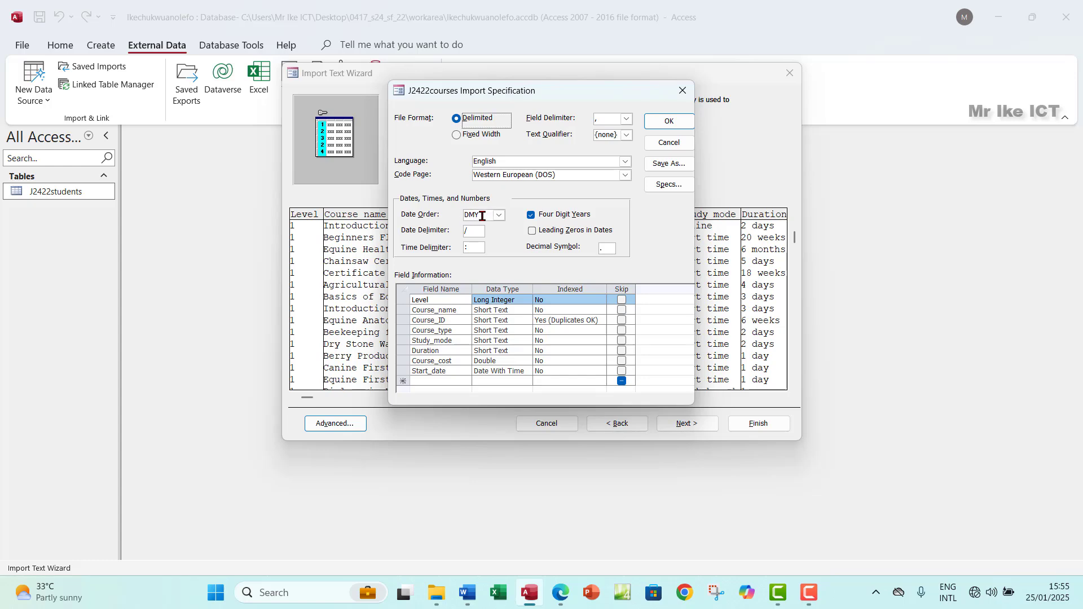
{"action": "left_click", "coordinate": [683, 91]}
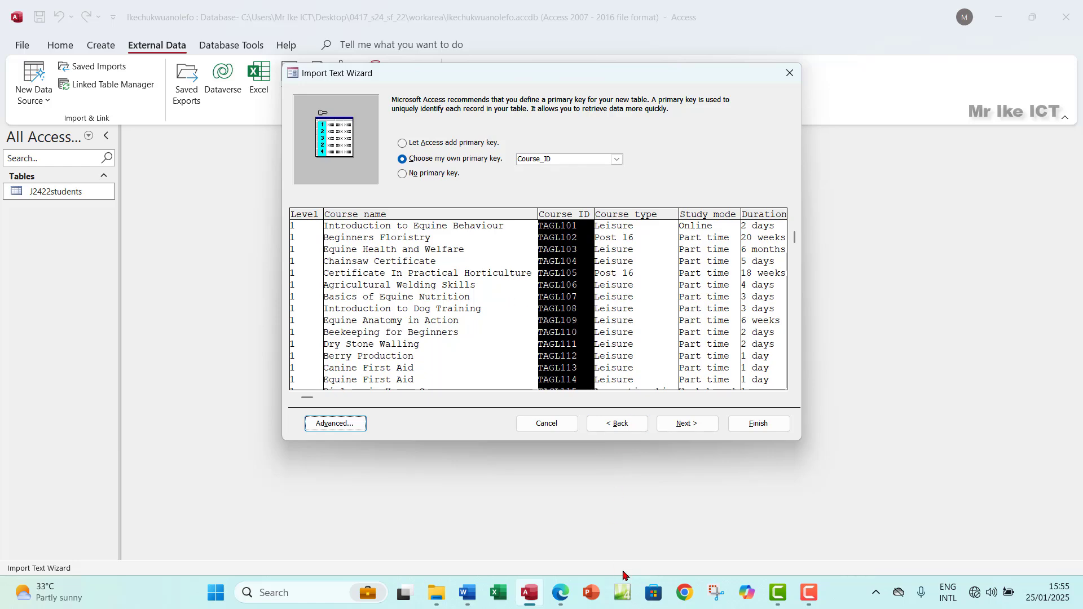
{"action": "left_click", "coordinate": [558, 593]}
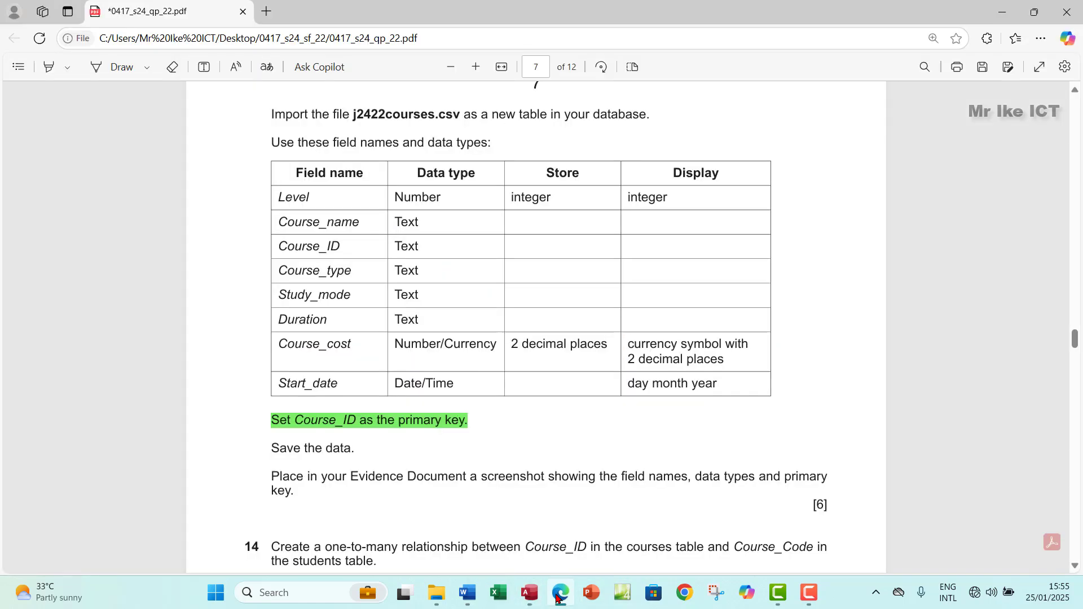
{"action": "key", "text": "alt+Tab"}
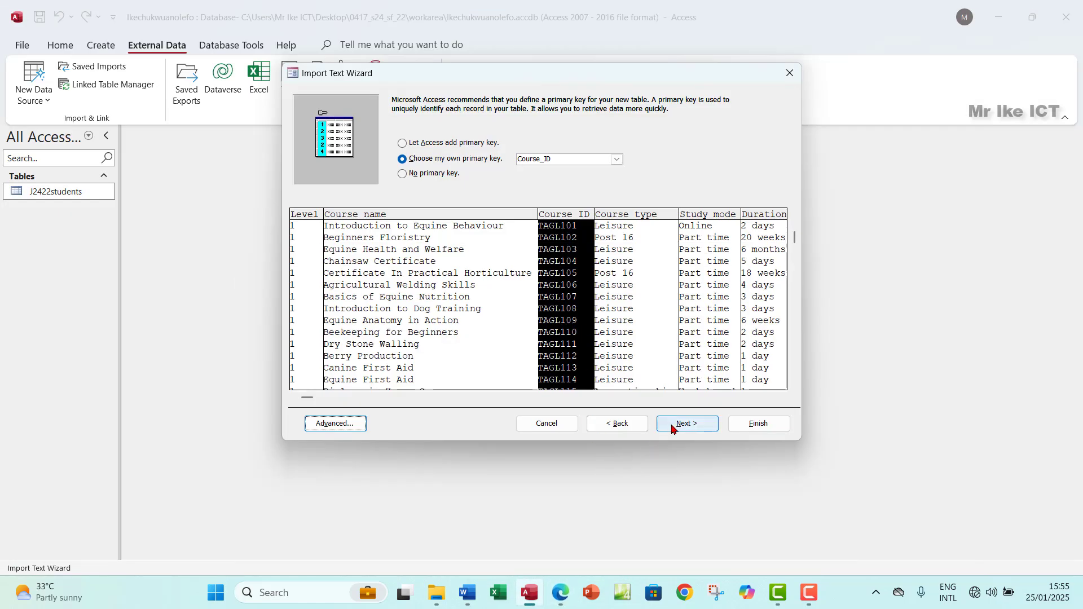
Step: Finish importing the courses file without saving the import steps
{"action": "left_click", "coordinate": [672, 423]}
{"action": "left_click", "coordinate": [739, 425]}
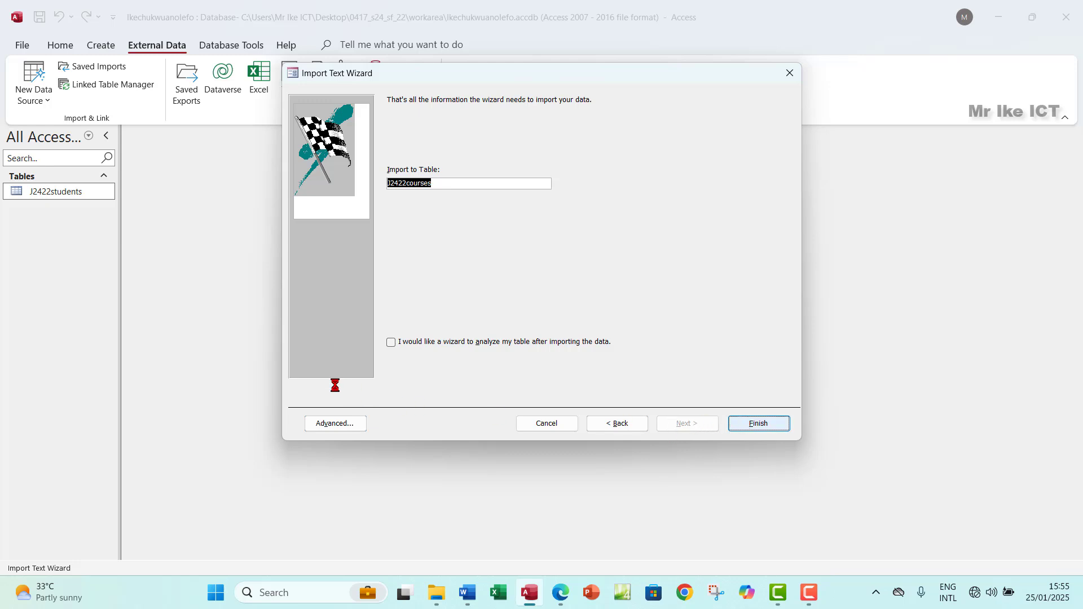
{"action": "left_click", "coordinate": [762, 460]}
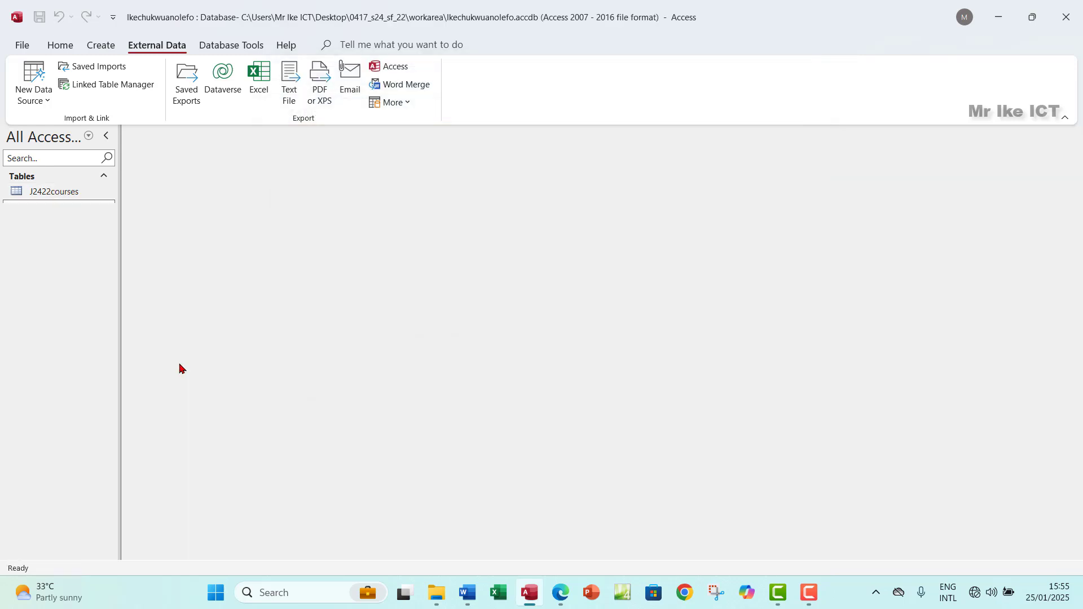
Step: Open the new J2422courses table in Design View
{"action": "double_click", "coordinate": [53, 192]}
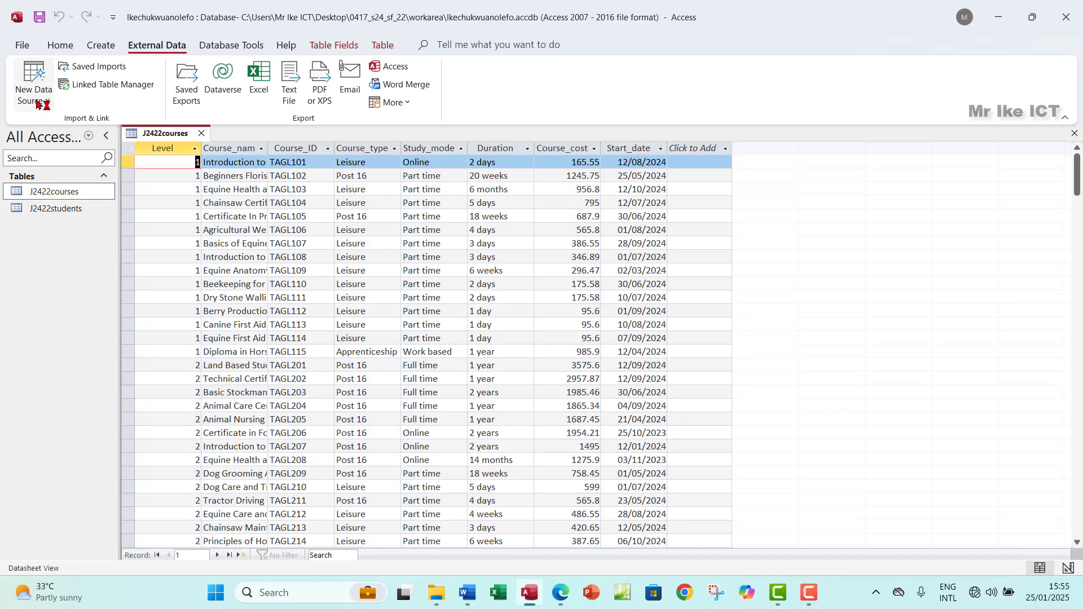
{"action": "left_click", "coordinate": [59, 46]}
{"action": "left_click", "coordinate": [28, 96]}
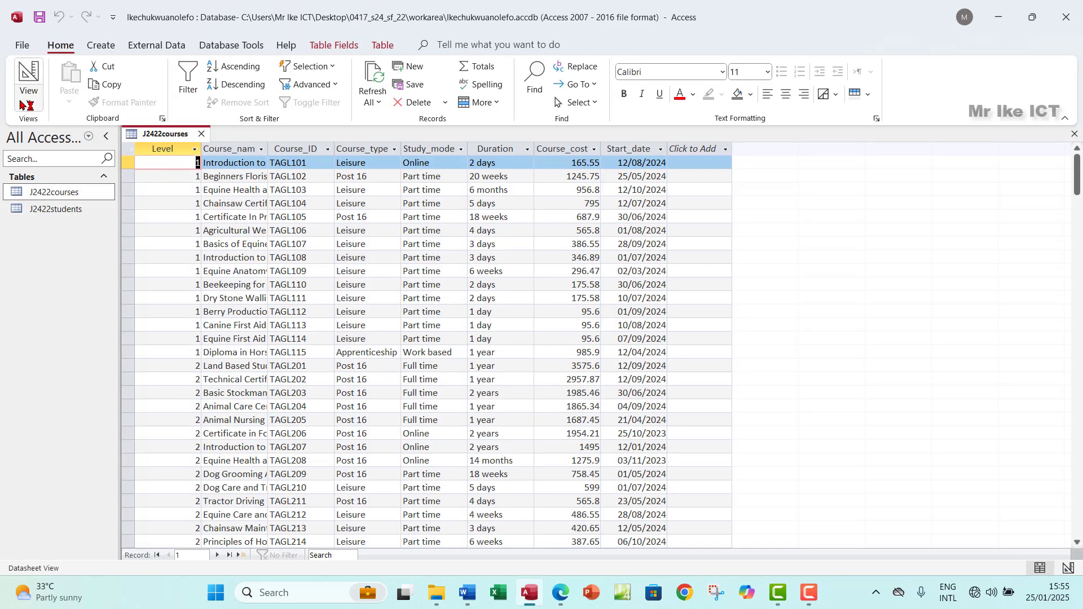
{"action": "left_click", "coordinate": [67, 160]}
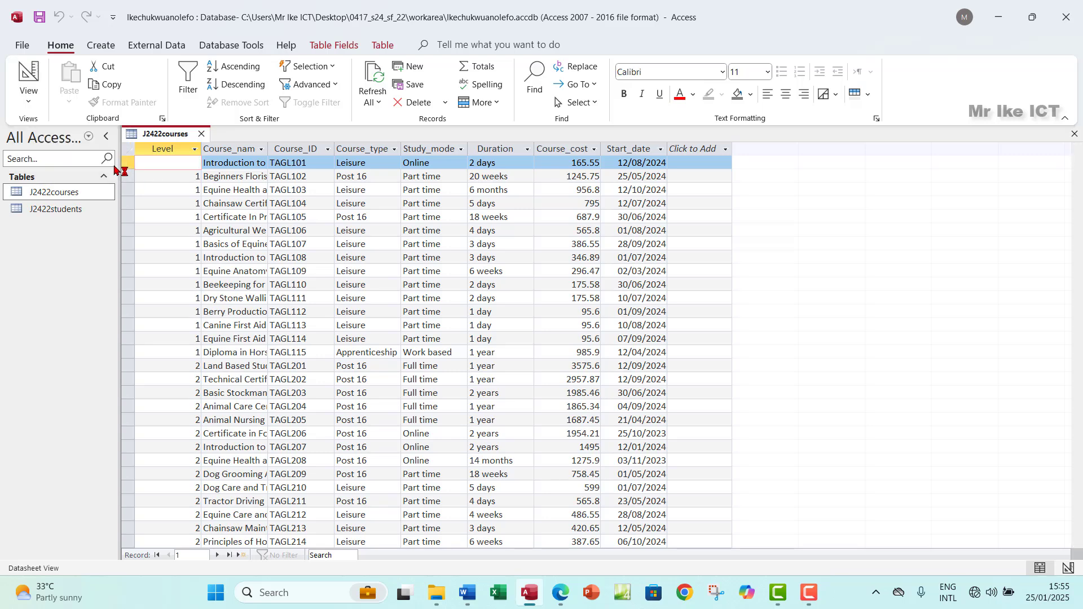
{"action": "left_click", "coordinate": [561, 597]}
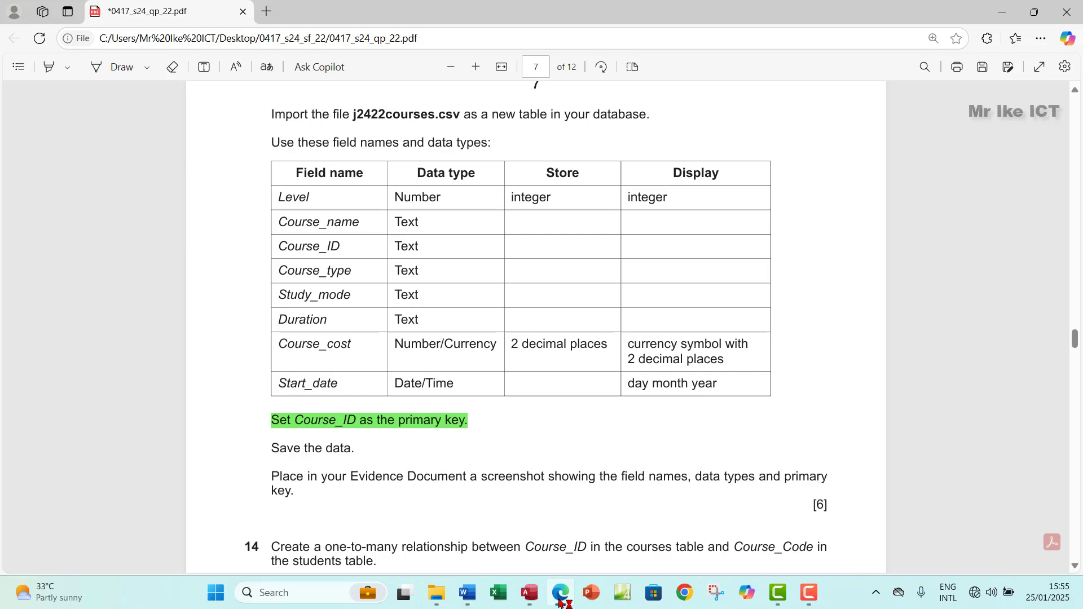
Step: Inspect the Level column across the 87 imported course records, then return to Design View
{"action": "left_click", "coordinate": [560, 597]}
{"action": "left_click", "coordinate": [560, 597]}
{"action": "left_click", "coordinate": [560, 596]}
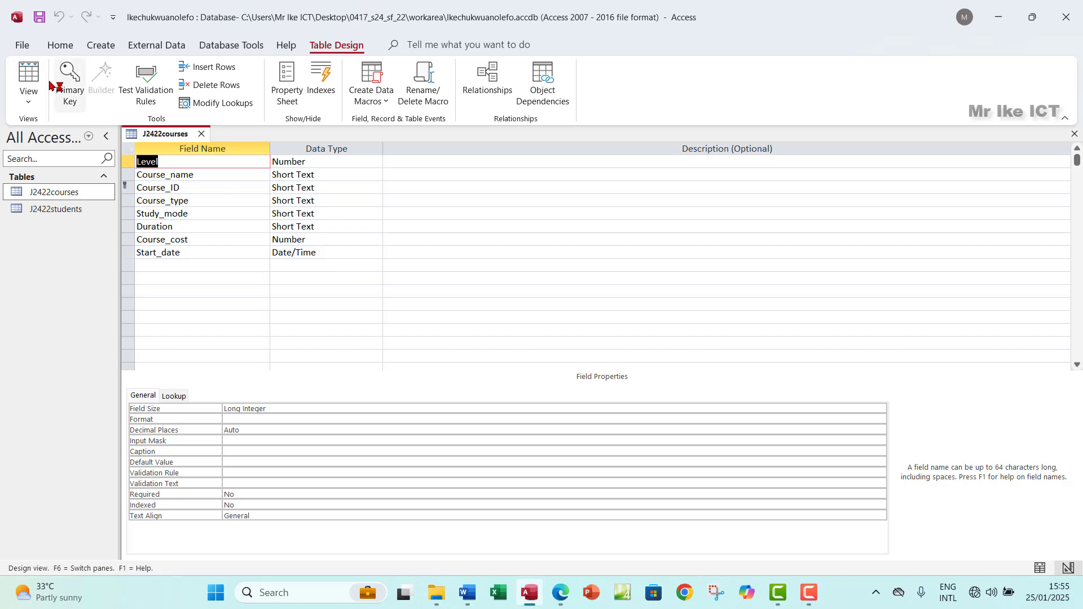
{"action": "left_click", "coordinate": [28, 76]}
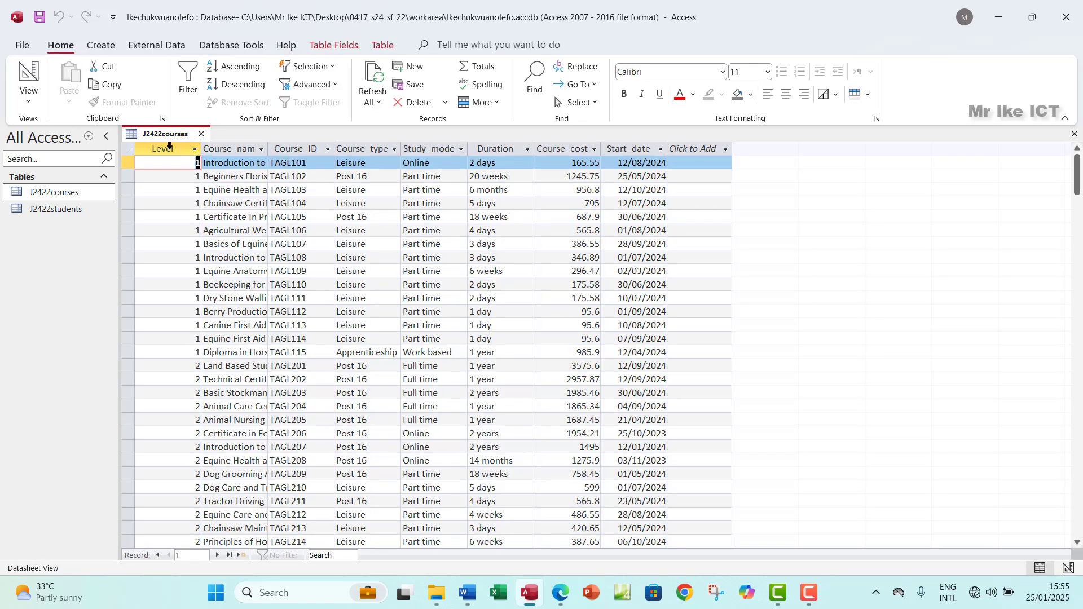
{"action": "left_click", "coordinate": [169, 145]}
{"action": "scroll", "coordinate": [179, 255], "scroll_direction": "down", "scroll_amount": 15}
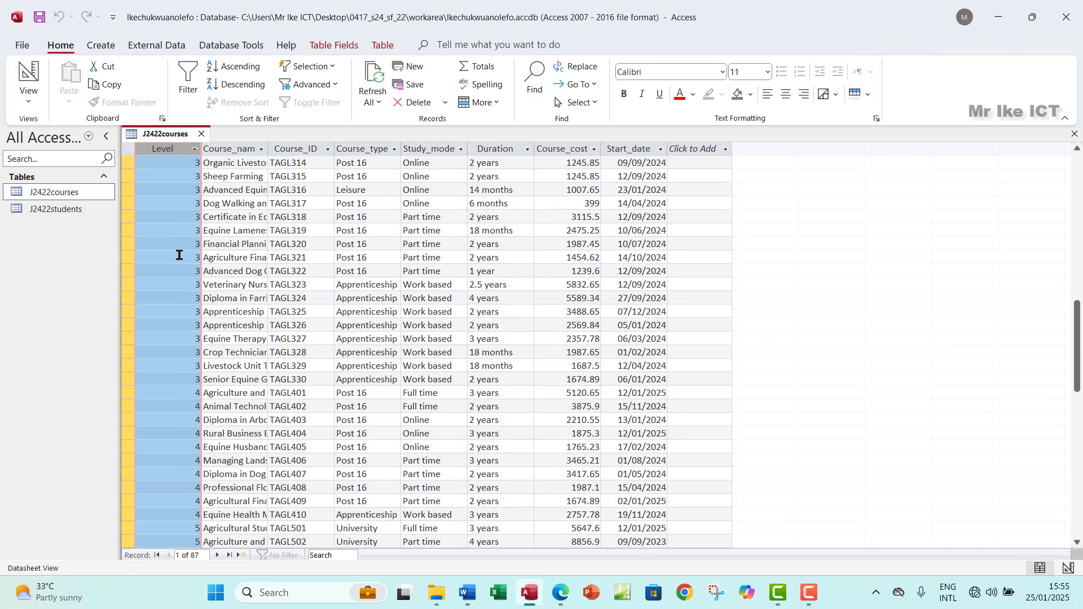
{"action": "scroll", "coordinate": [179, 255], "scroll_direction": "down", "scroll_amount": 7}
{"action": "scroll", "coordinate": [179, 255], "scroll_direction": "up", "scroll_amount": 18}
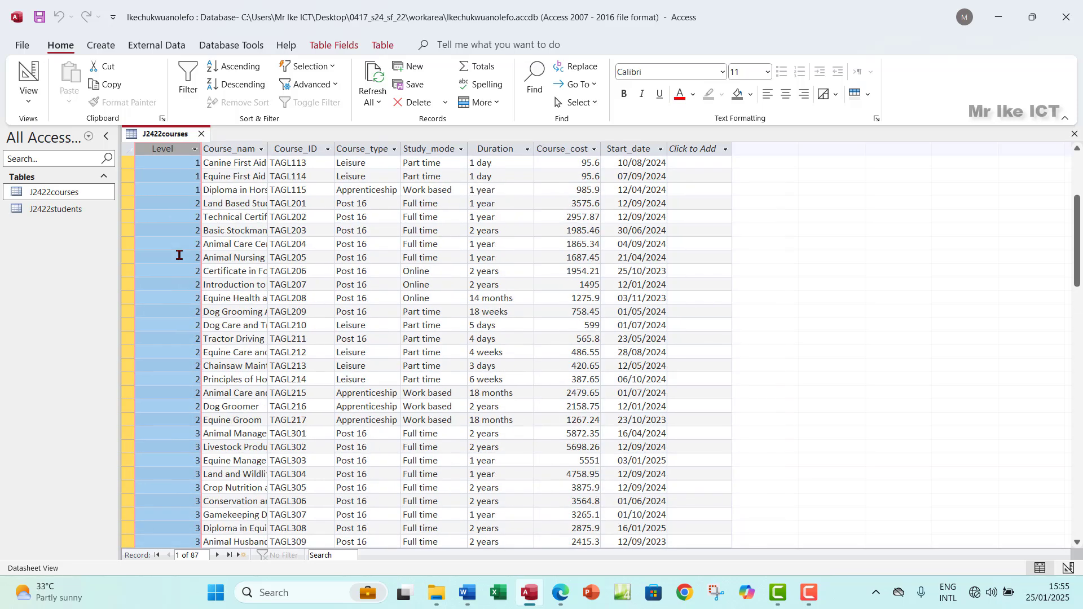
{"action": "scroll", "coordinate": [179, 255], "scroll_direction": "up", "scroll_amount": 5}
{"action": "left_click", "coordinate": [29, 101]}
{"action": "left_click", "coordinate": [57, 157]}
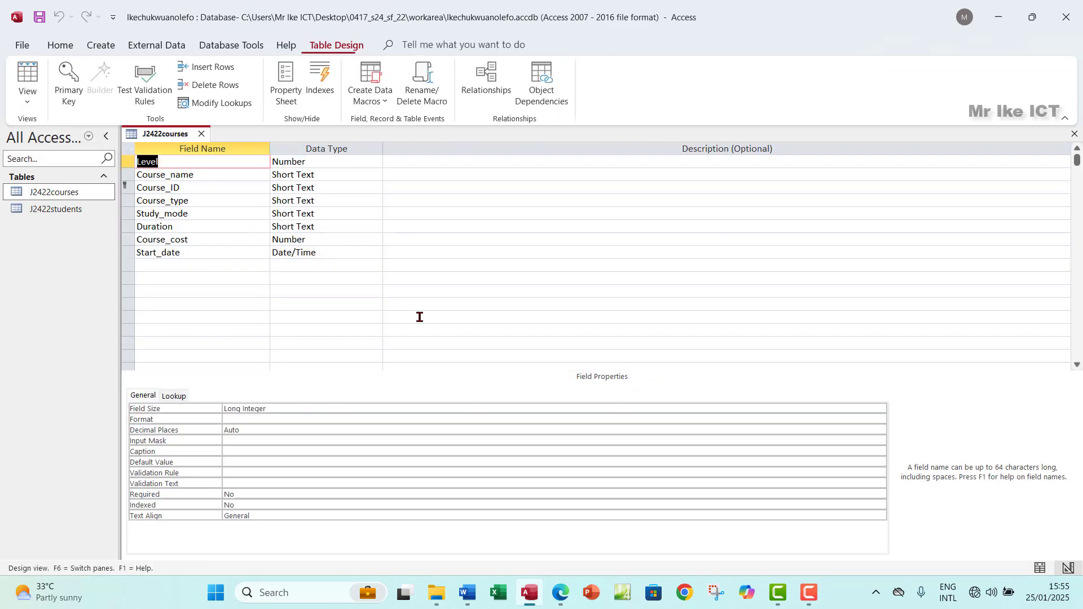
Step: Change the Course_cost field's data type to Currency, checking the paper's field table
{"action": "left_click", "coordinate": [563, 596]}
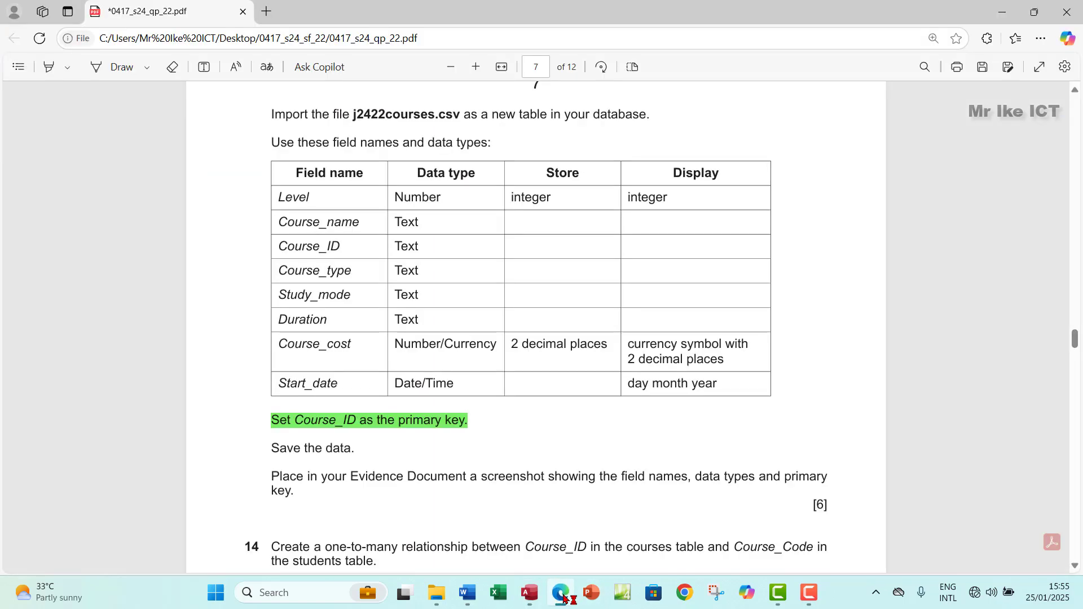
{"action": "left_click", "coordinate": [563, 596]}
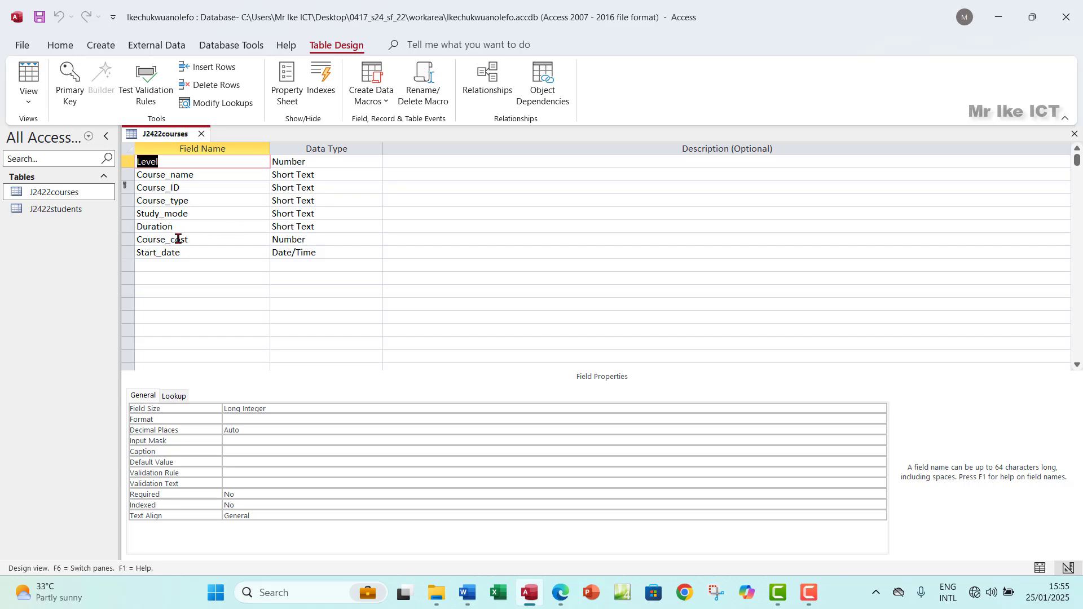
{"action": "left_click", "coordinate": [293, 238]}
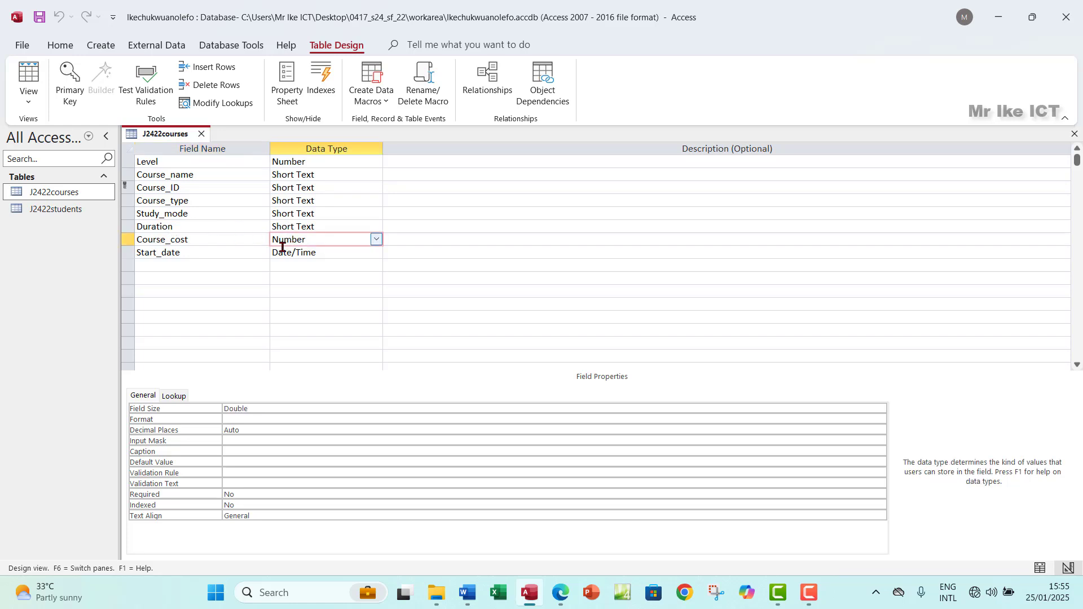
{"action": "left_click", "coordinate": [563, 597]}
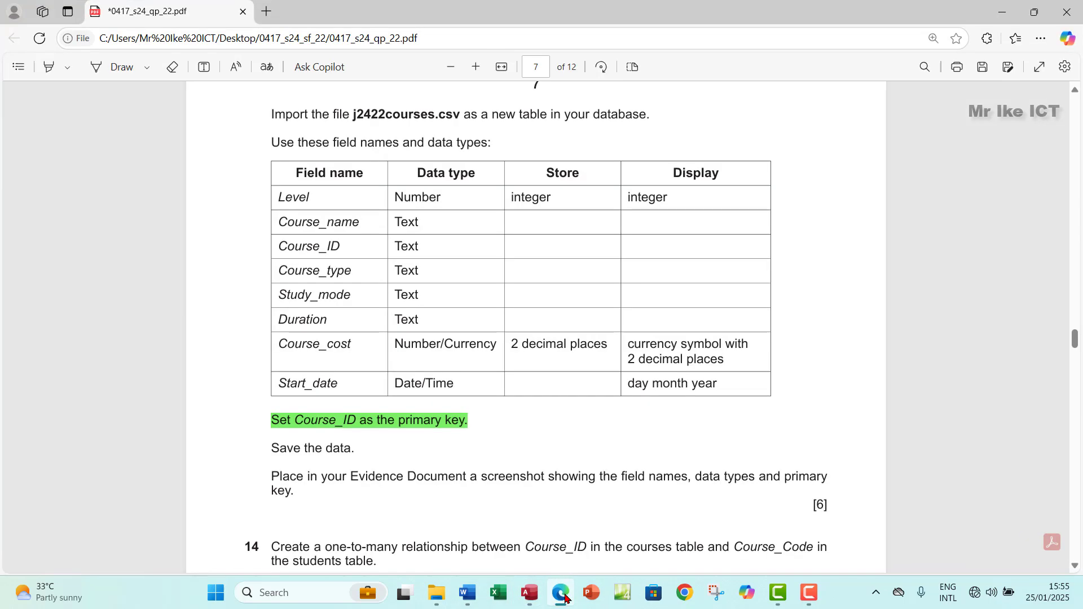
{"action": "left_click", "coordinate": [563, 595]}
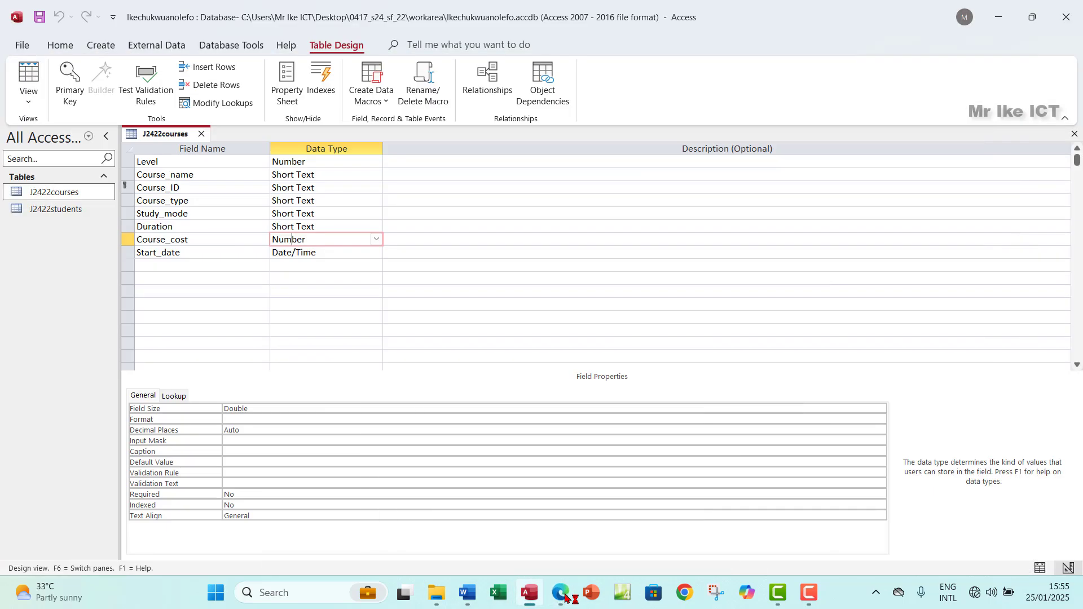
{"action": "left_click", "coordinate": [376, 241]}
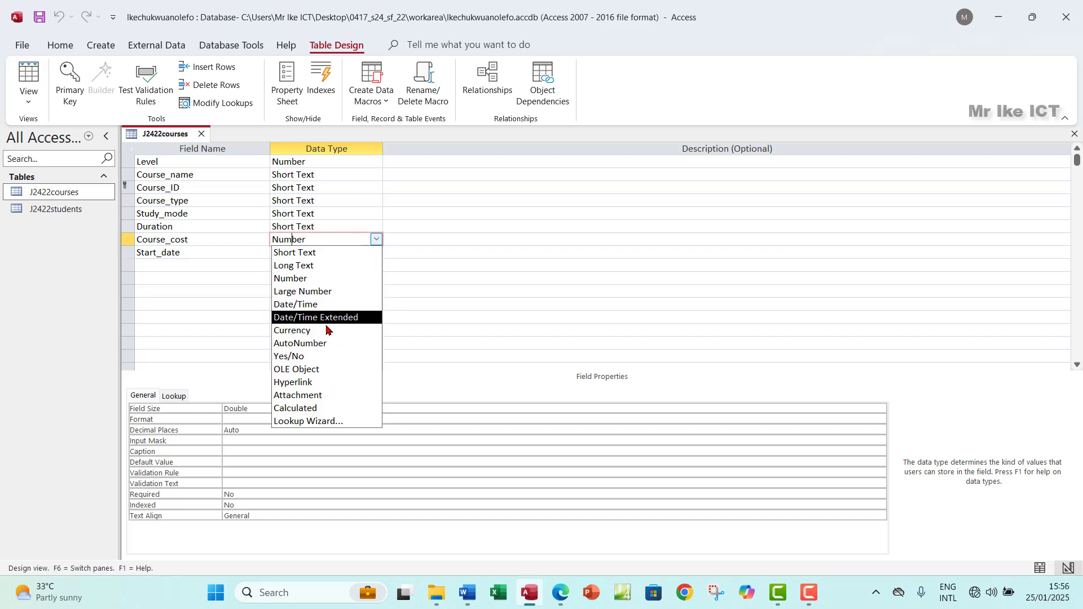
{"action": "left_click", "coordinate": [330, 330]}
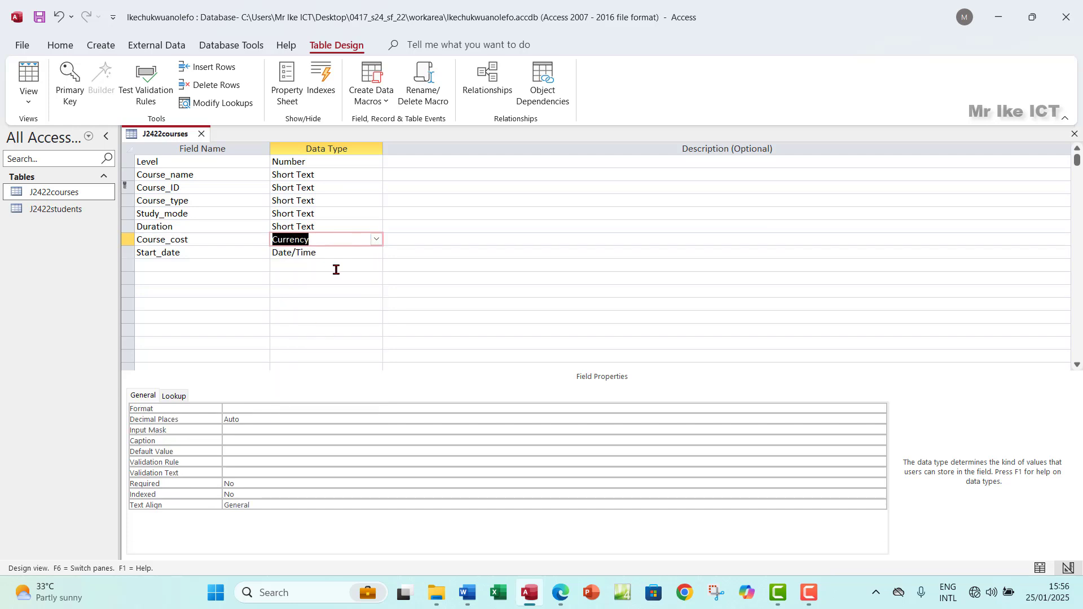
{"action": "left_click", "coordinate": [562, 598]}
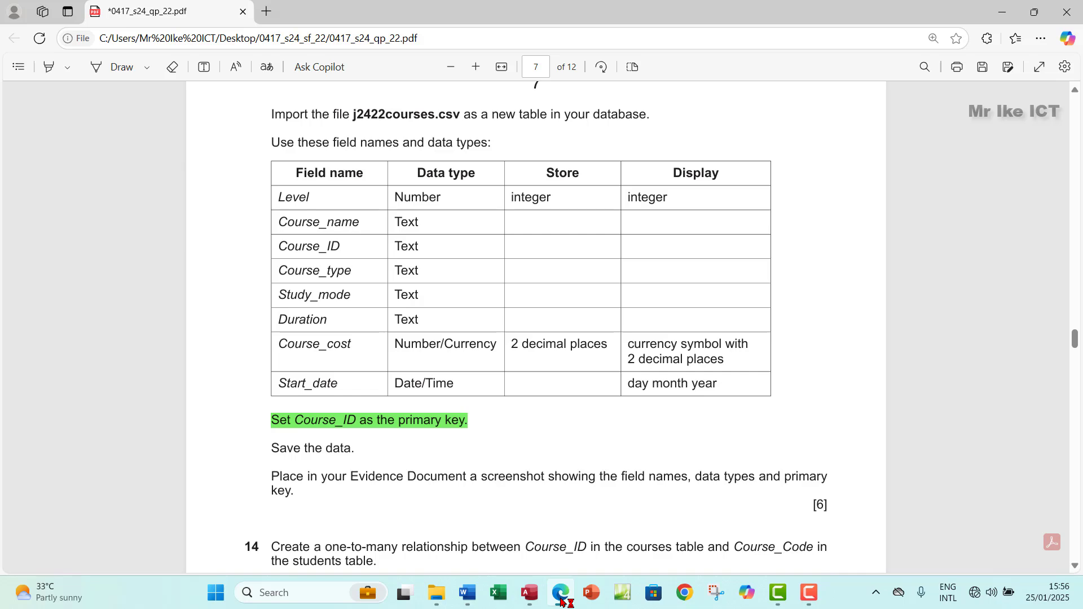
Step: Give Course_cost 2 decimal places and the Euro display format
{"action": "left_click", "coordinate": [561, 598]}
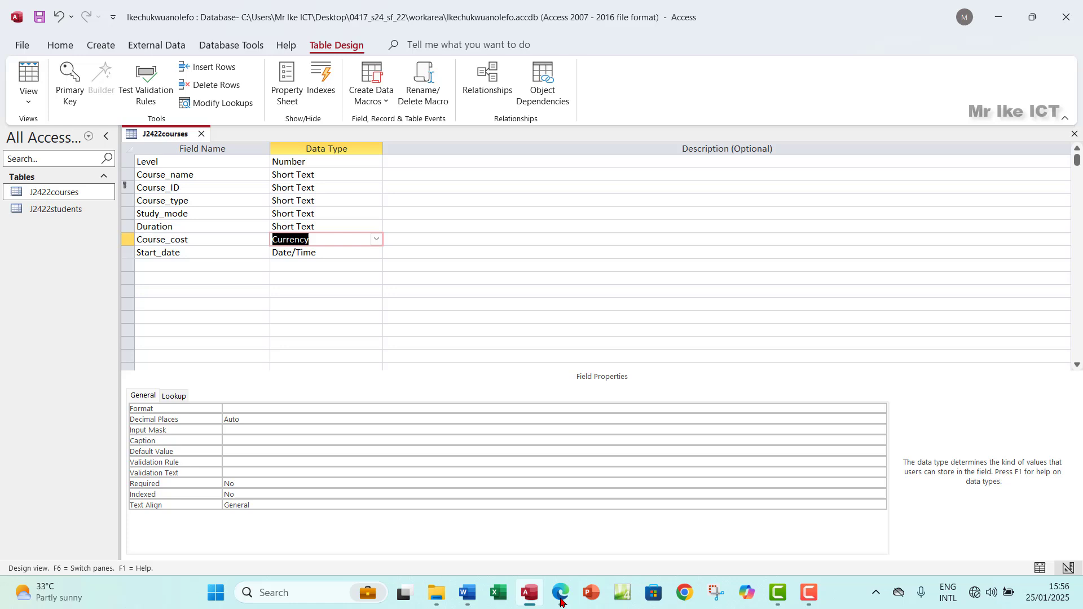
{"action": "left_click", "coordinate": [260, 417]}
{"action": "left_click", "coordinate": [264, 408]}
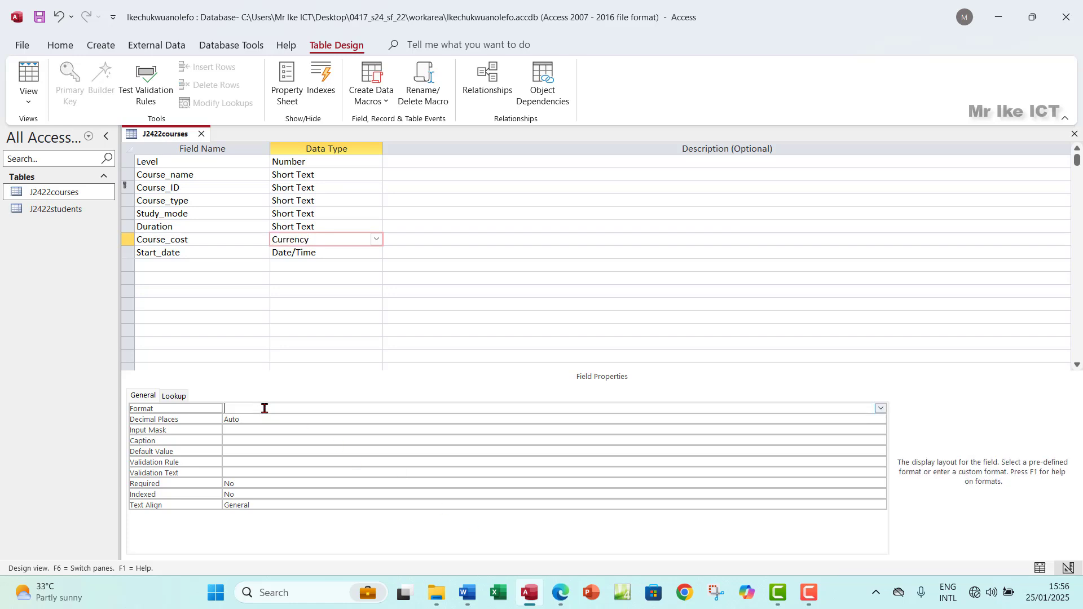
{"action": "left_click", "coordinate": [255, 418]}
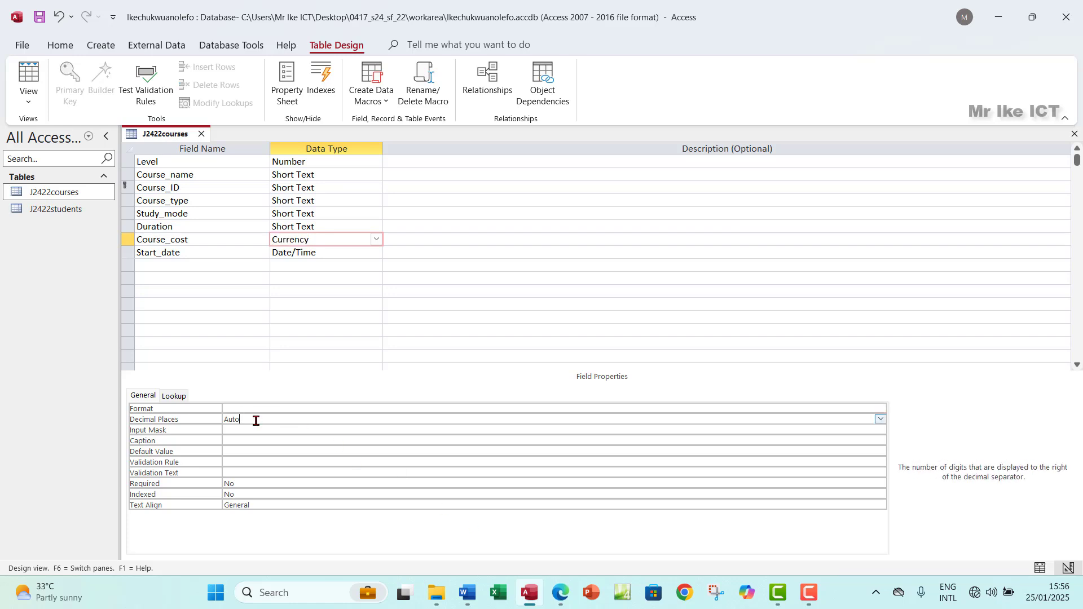
{"action": "left_click", "coordinate": [880, 420]}
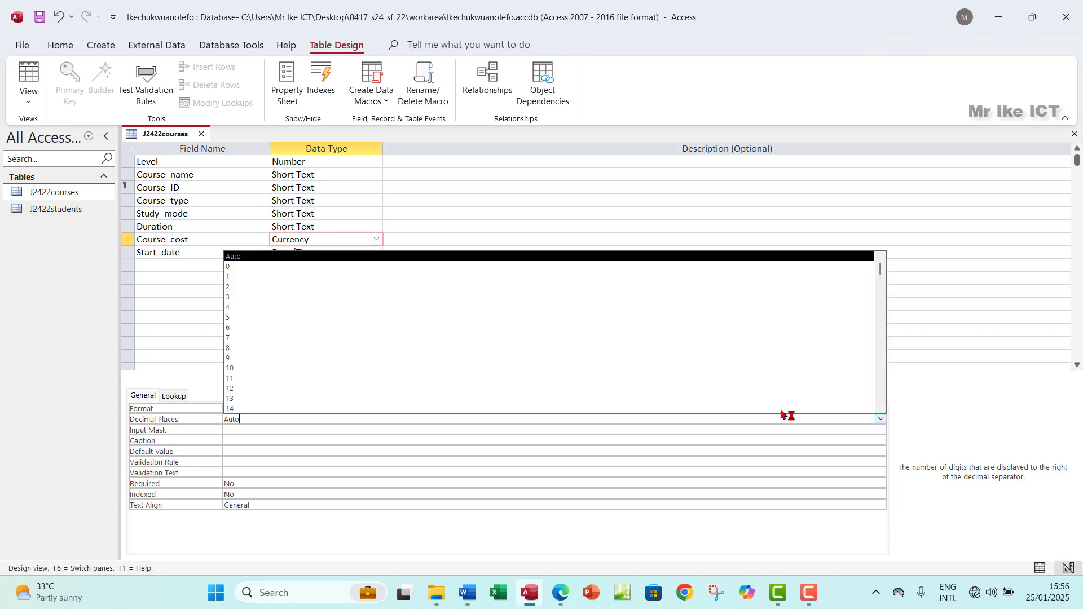
{"action": "left_click", "coordinate": [234, 291]}
{"action": "left_click", "coordinate": [273, 409]}
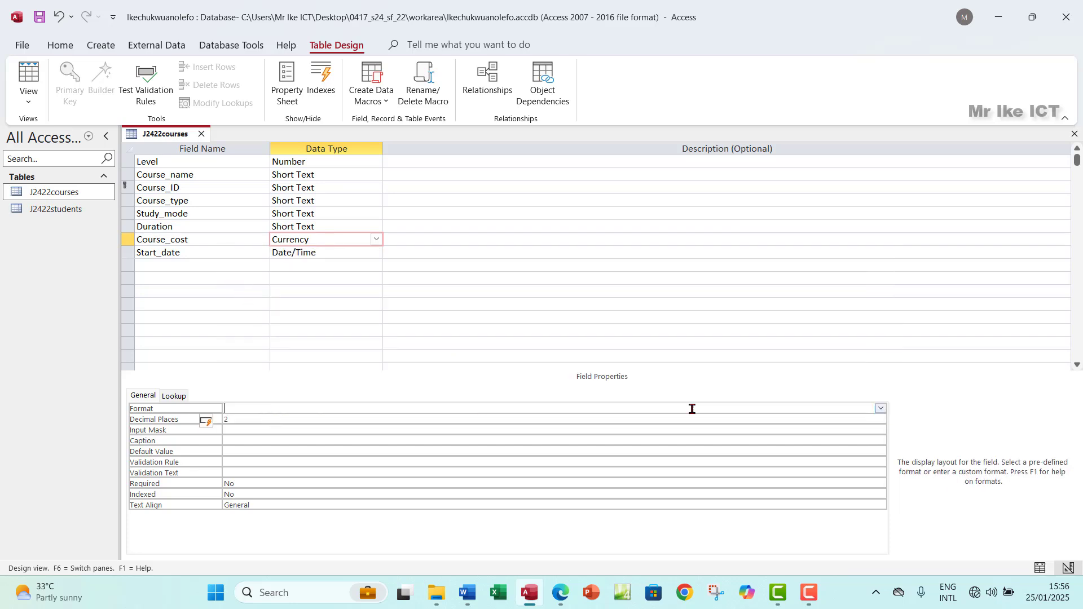
{"action": "left_click", "coordinate": [881, 408]}
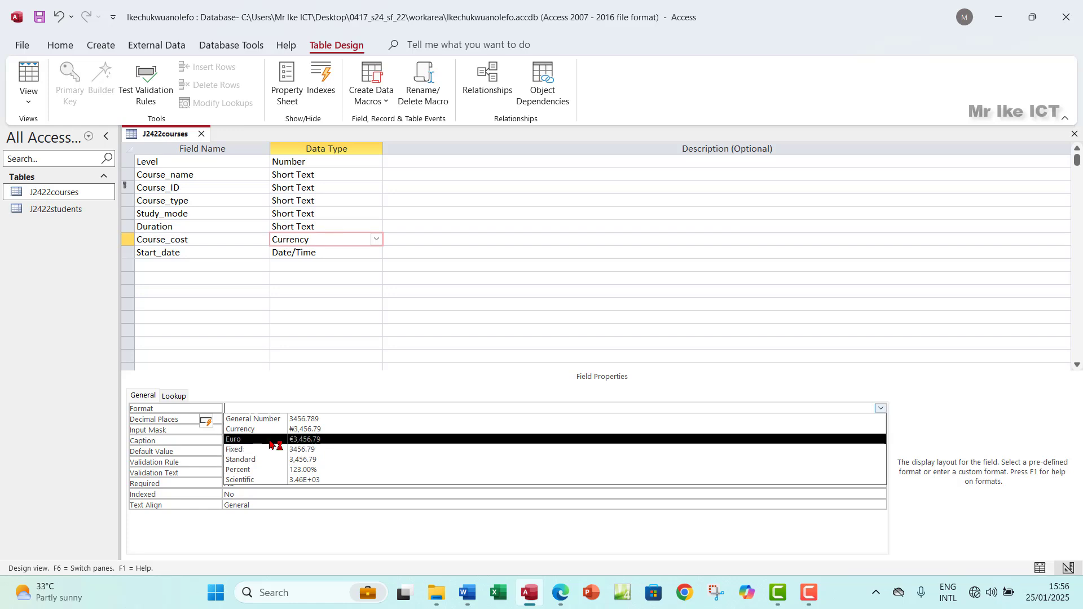
{"action": "left_click", "coordinate": [291, 441]}
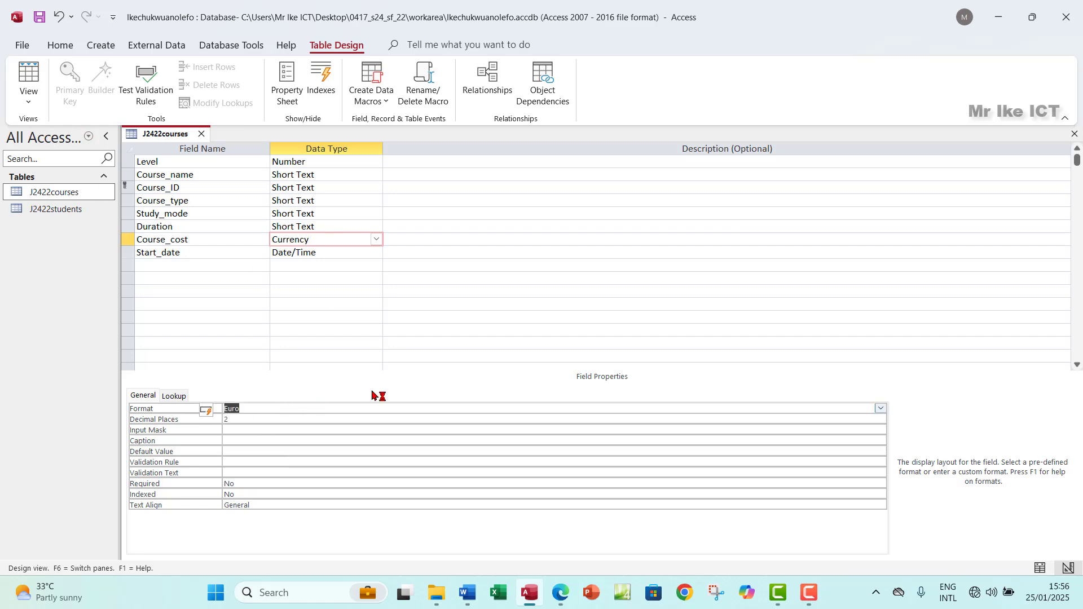
{"action": "left_click", "coordinate": [558, 593]}
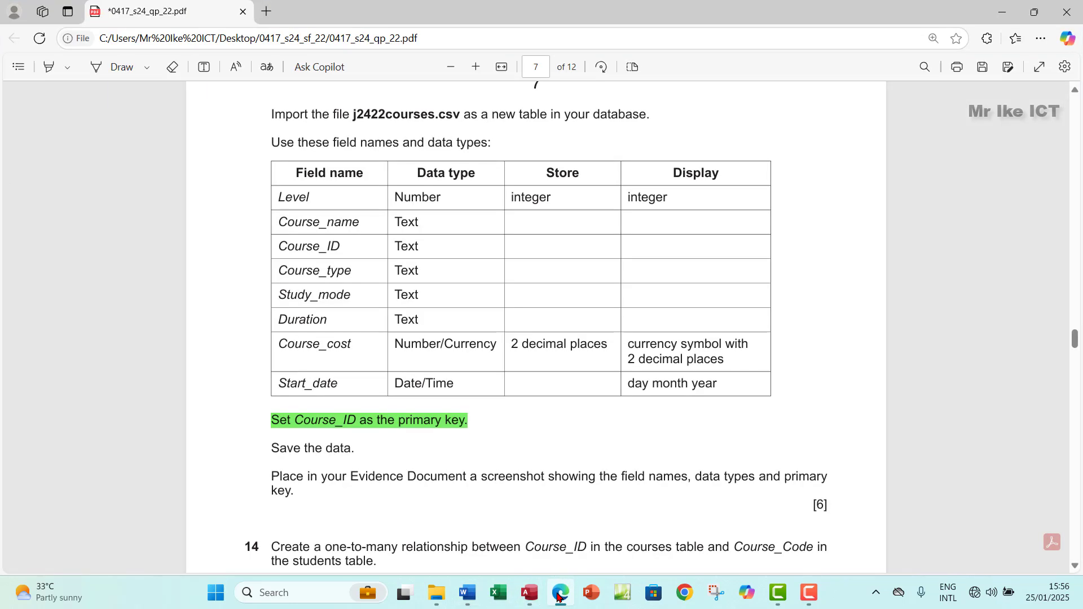
Step: Save the J2422courses design despite the data-loss warning and check the euro Course_cost values
{"action": "left_click", "coordinate": [551, 594]}
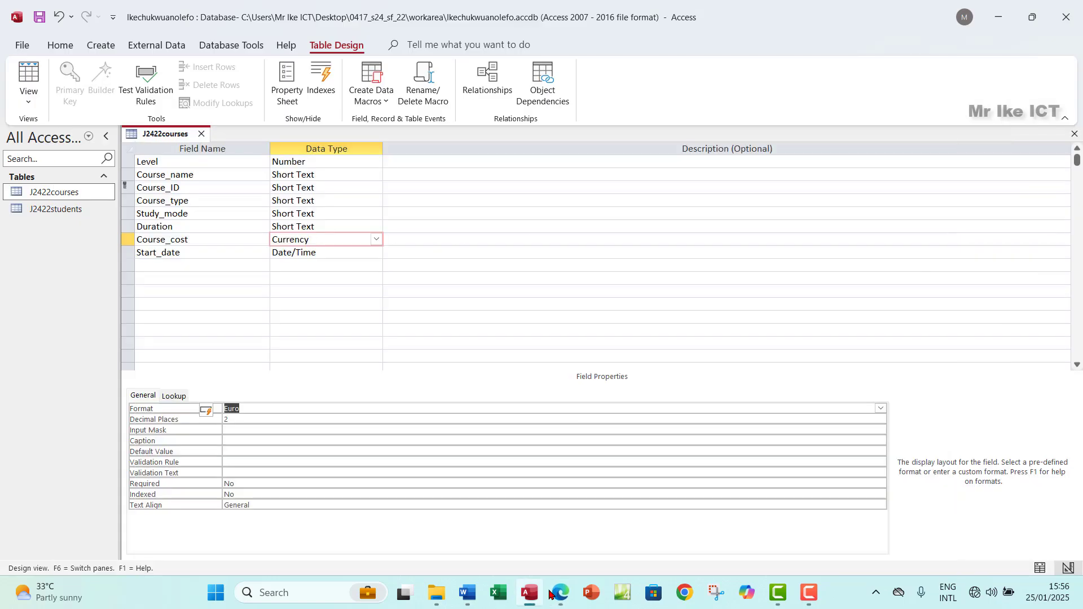
{"action": "left_click", "coordinate": [29, 97]}
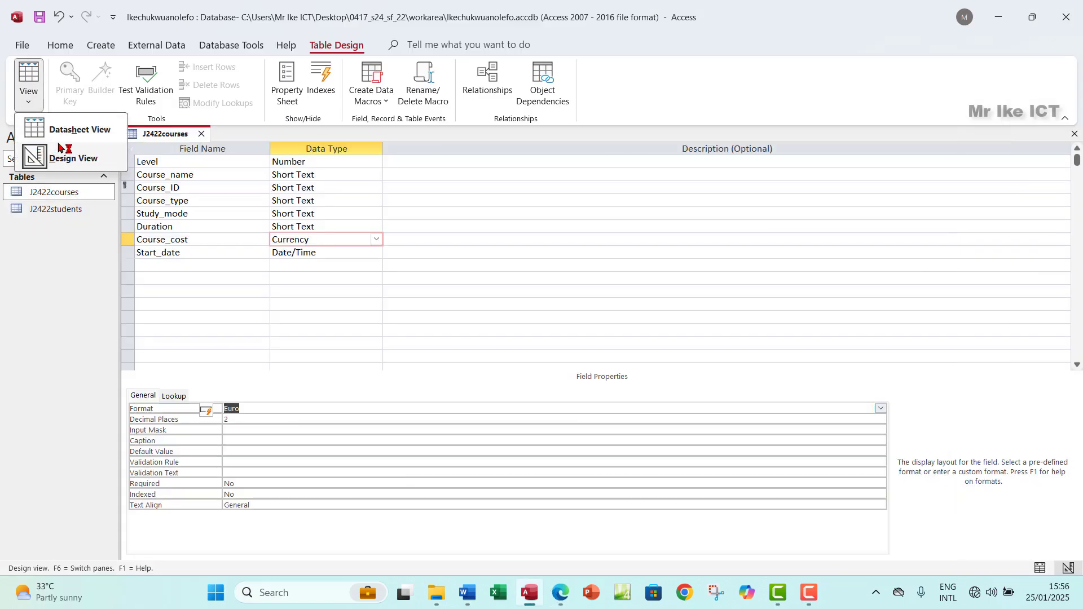
{"action": "left_click", "coordinate": [62, 135]}
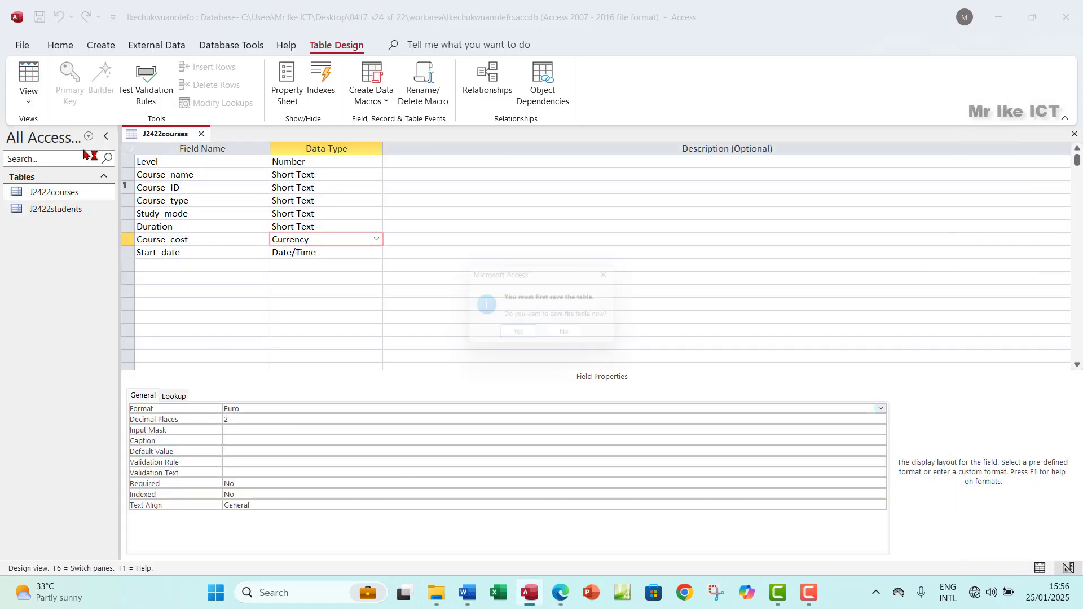
{"action": "left_click", "coordinate": [520, 337]}
{"action": "left_click", "coordinate": [511, 342]}
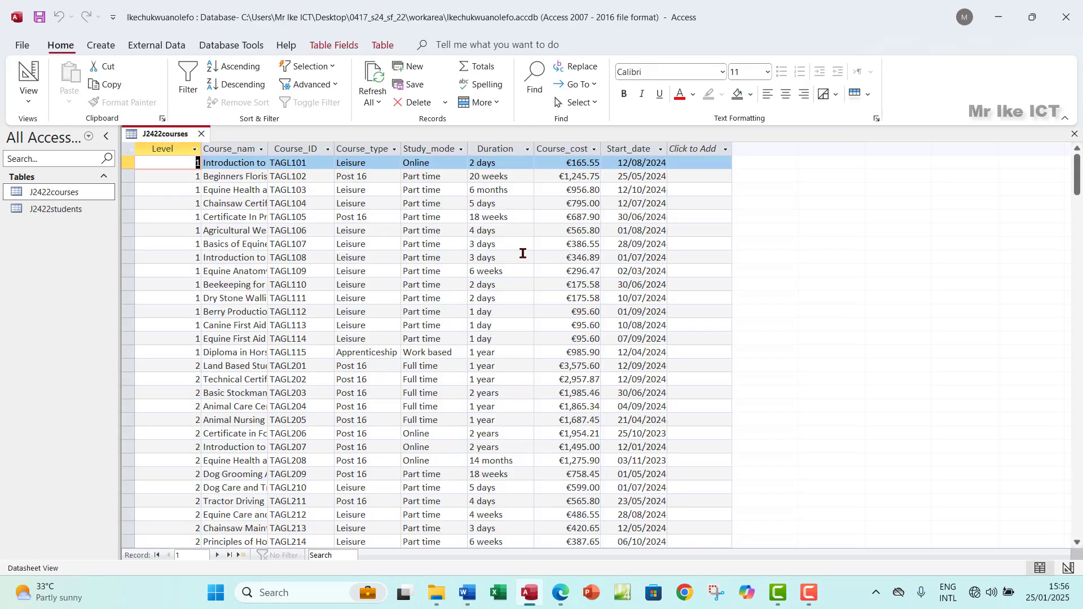
{"action": "left_click", "coordinate": [572, 149]}
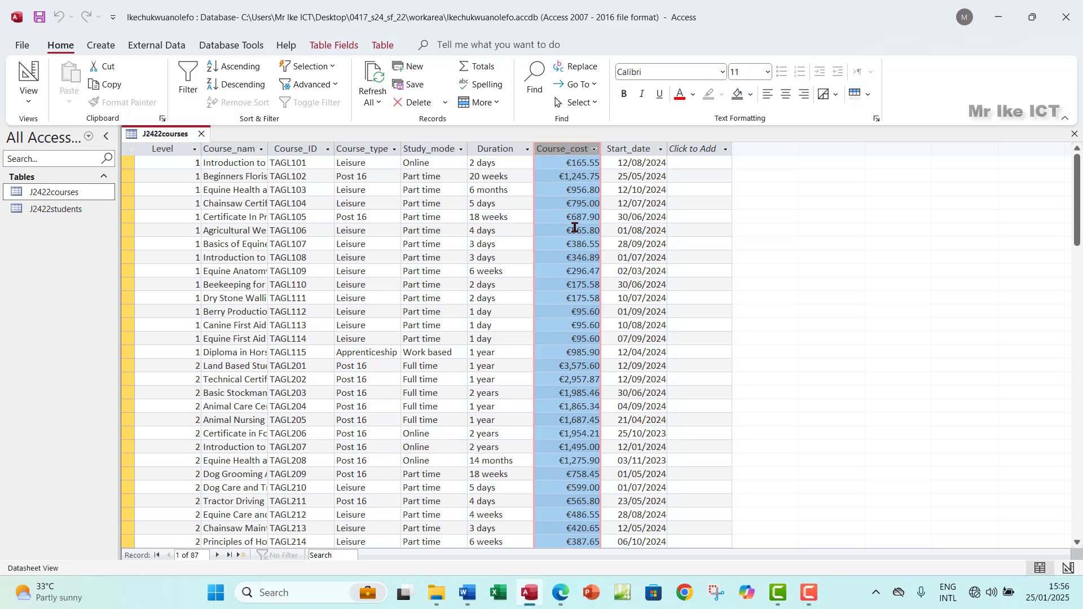
Step: Check the Start_date field's type and day/month/year dates, then close the table
{"action": "left_click", "coordinate": [31, 100]}
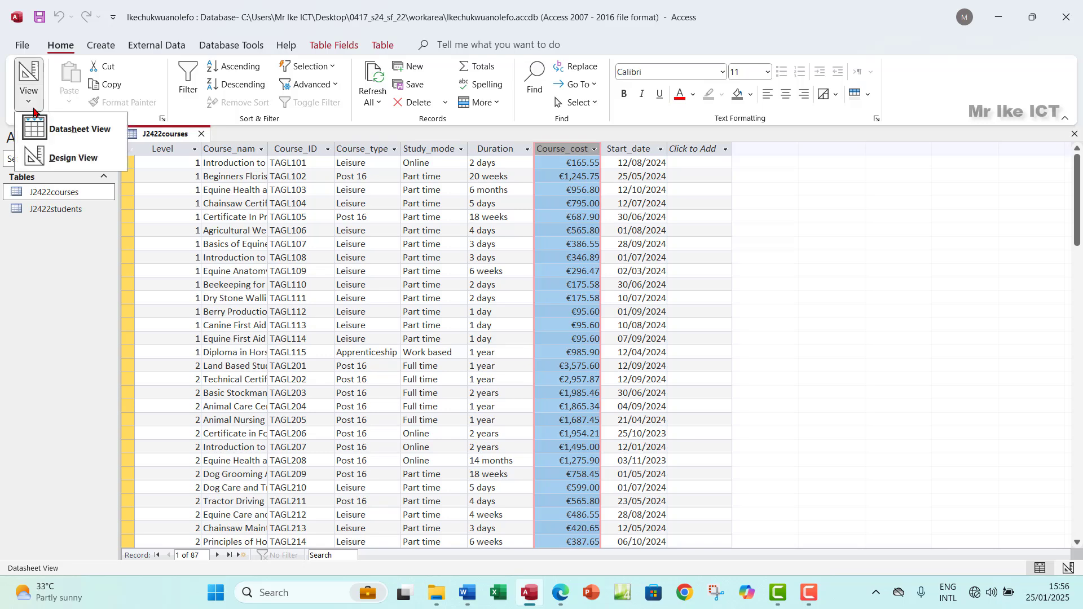
{"action": "left_click", "coordinate": [71, 158]}
{"action": "left_click", "coordinate": [321, 255]}
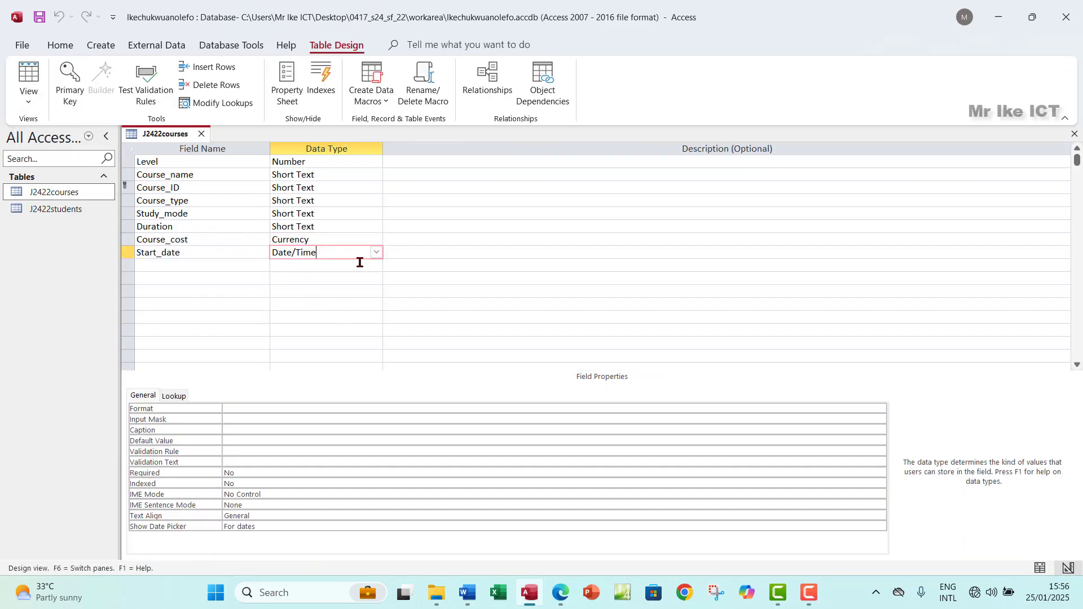
{"action": "left_click", "coordinate": [559, 596]}
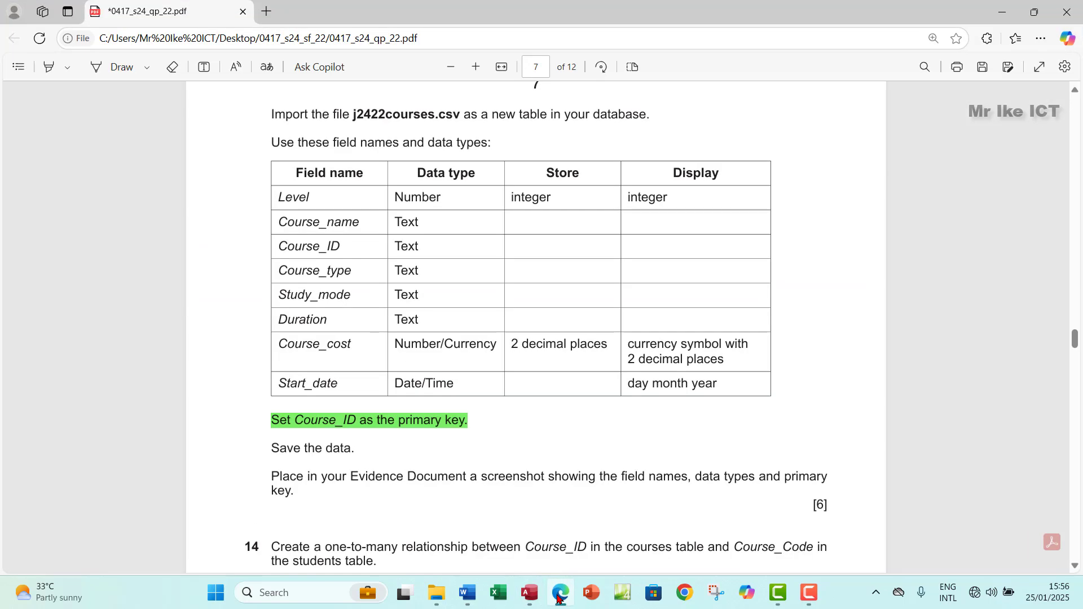
{"action": "left_click", "coordinate": [559, 595]}
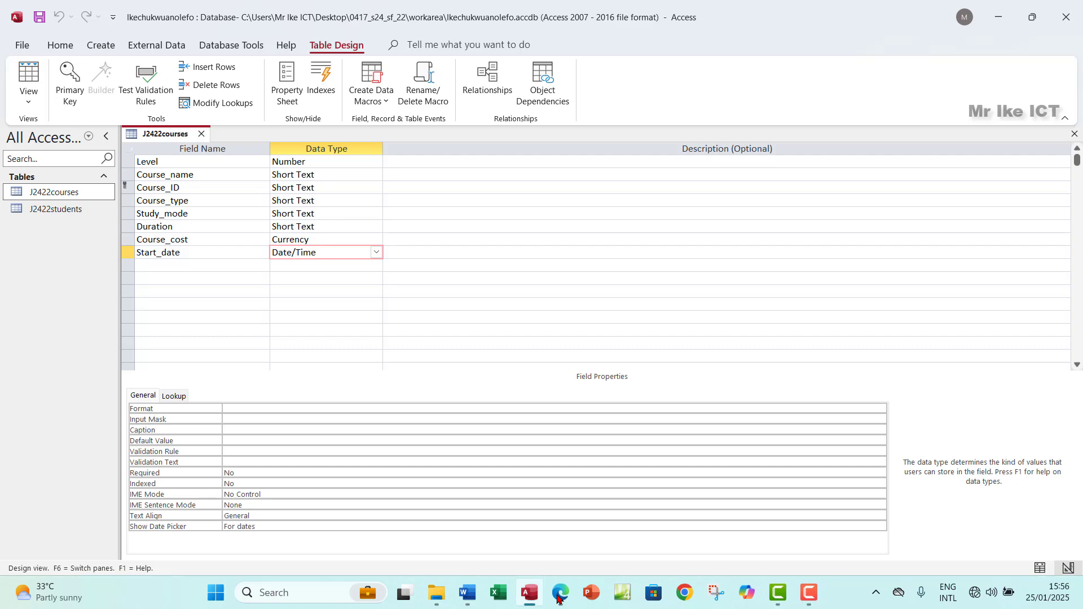
{"action": "left_click", "coordinate": [33, 82]}
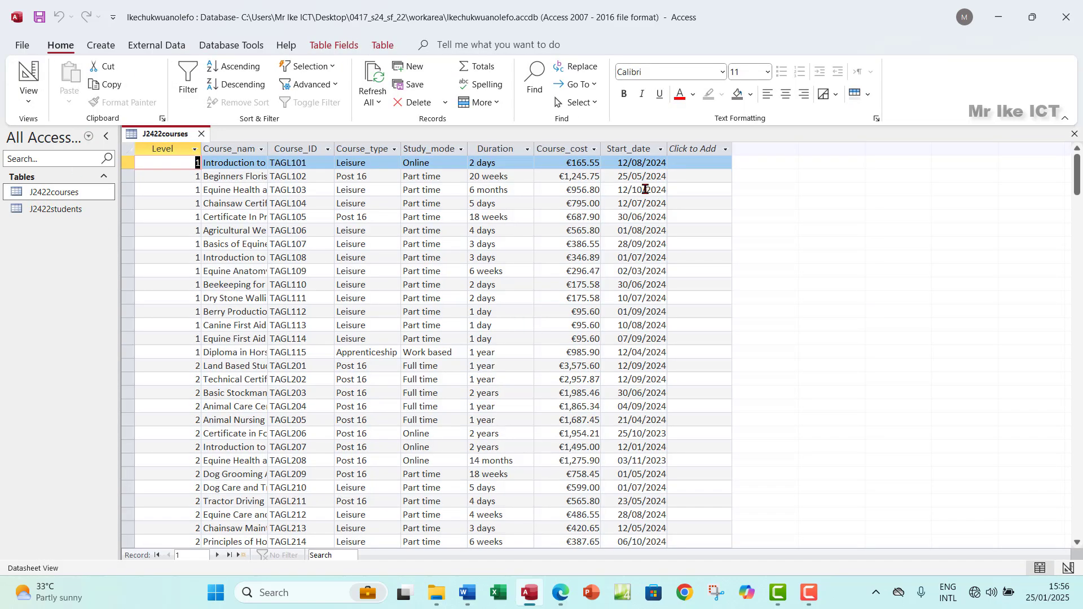
{"action": "left_click", "coordinate": [625, 148]}
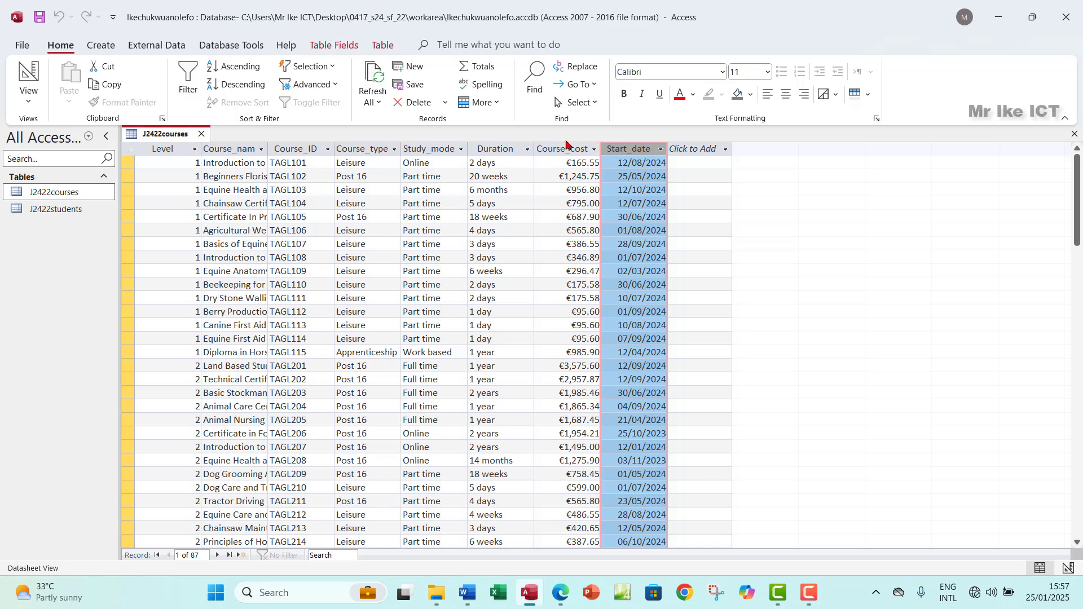
{"action": "left_click", "coordinate": [1075, 134]}
{"action": "left_click", "coordinate": [561, 596]}
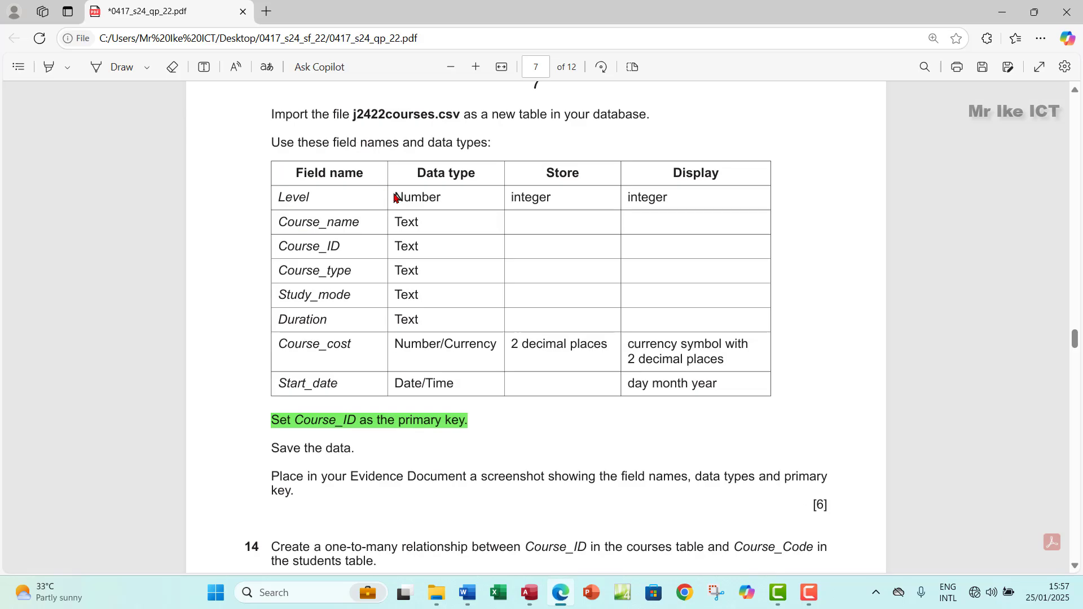
Step: Highlight question 13's field table through 'Save the data.' in green and scroll to questions 14–15
{"action": "left_click_drag", "start_coordinate": [290, 144], "coordinate": [727, 392]}
{"action": "right_click", "coordinate": [728, 393]}
{"action": "mouse_move", "coordinate": [776, 317]}
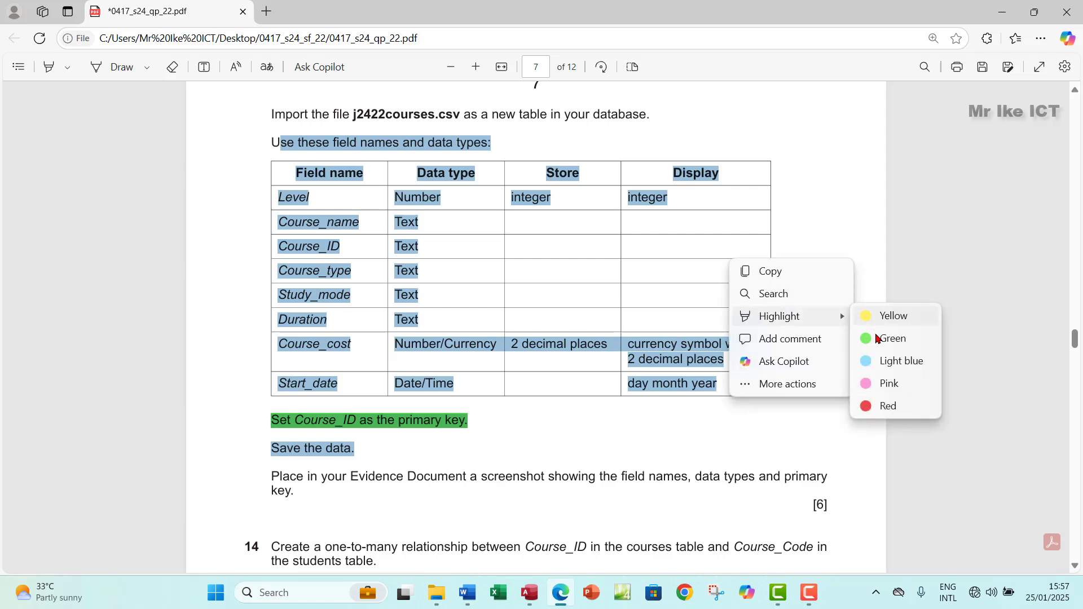
{"action": "left_click", "coordinate": [885, 336]}
{"action": "scroll", "coordinate": [440, 407], "scroll_direction": "down", "scroll_amount": 2}
{"action": "scroll", "coordinate": [440, 407], "scroll_direction": "down", "scroll_amount": 2}
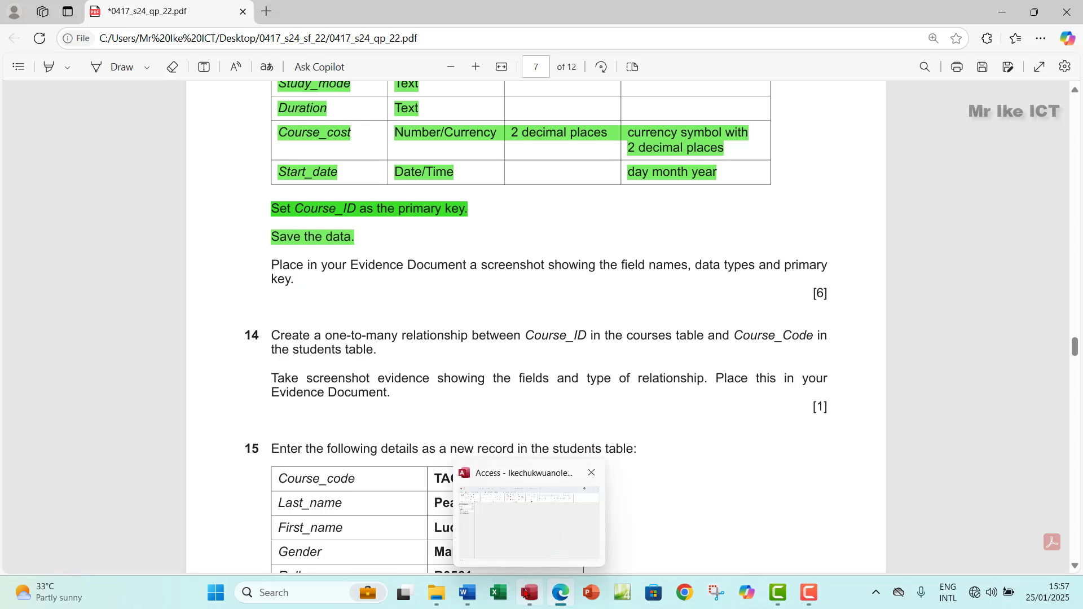
Step: Open J2422courses in Design View and snip its field names and data types to the clipboard
{"action": "left_click", "coordinate": [528, 591]}
{"action": "double_click", "coordinate": [68, 195]}
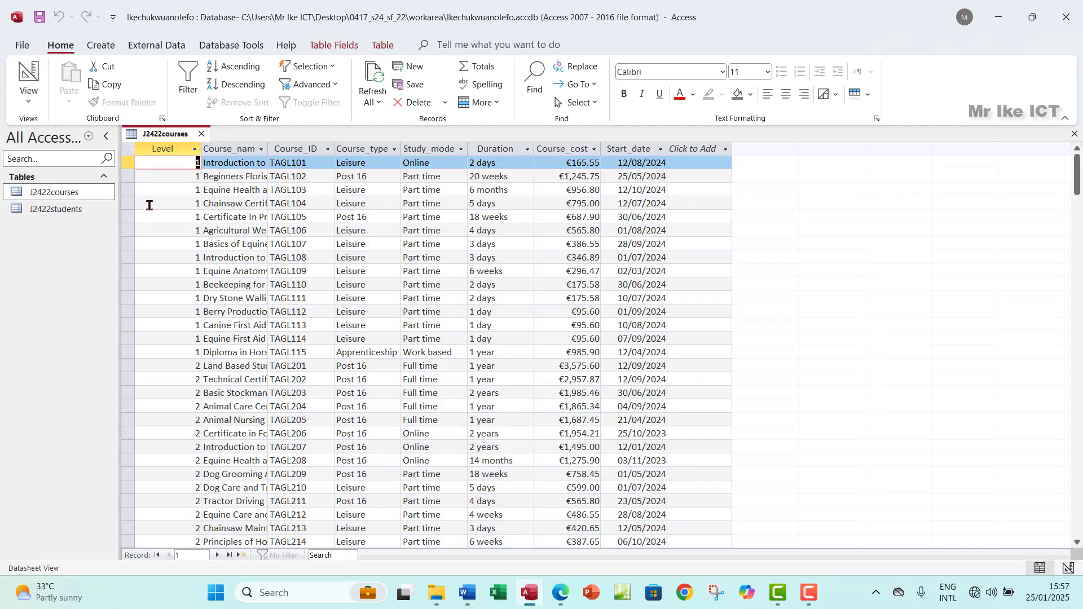
{"action": "left_click", "coordinate": [35, 100]}
{"action": "left_click", "coordinate": [59, 156]}
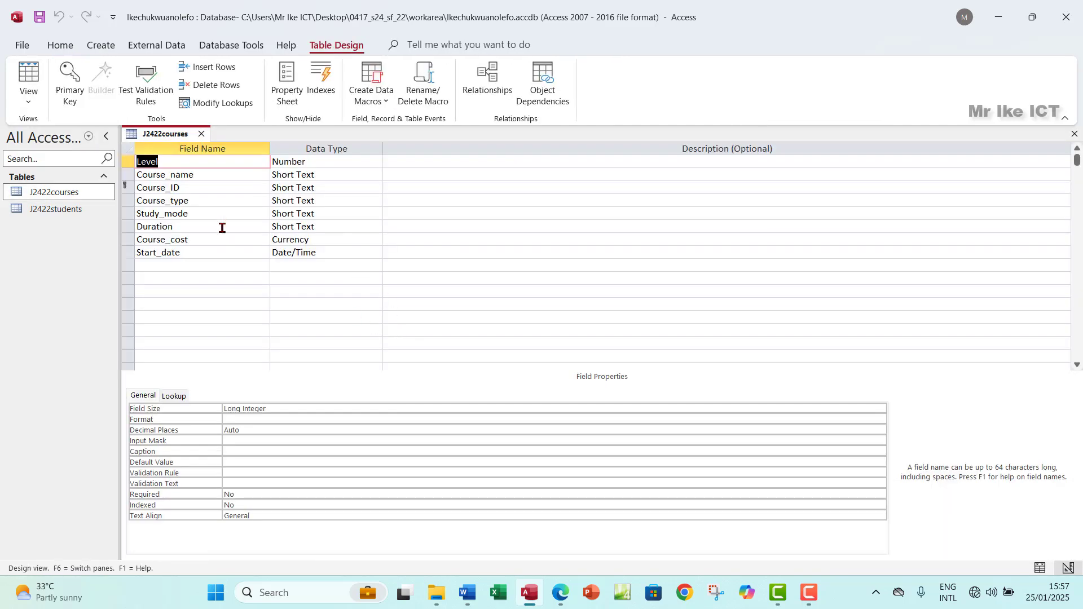
{"action": "key", "text": "super+shift+s"}
{"action": "left_click_drag", "start_coordinate": [118, 118], "coordinate": [388, 280]}
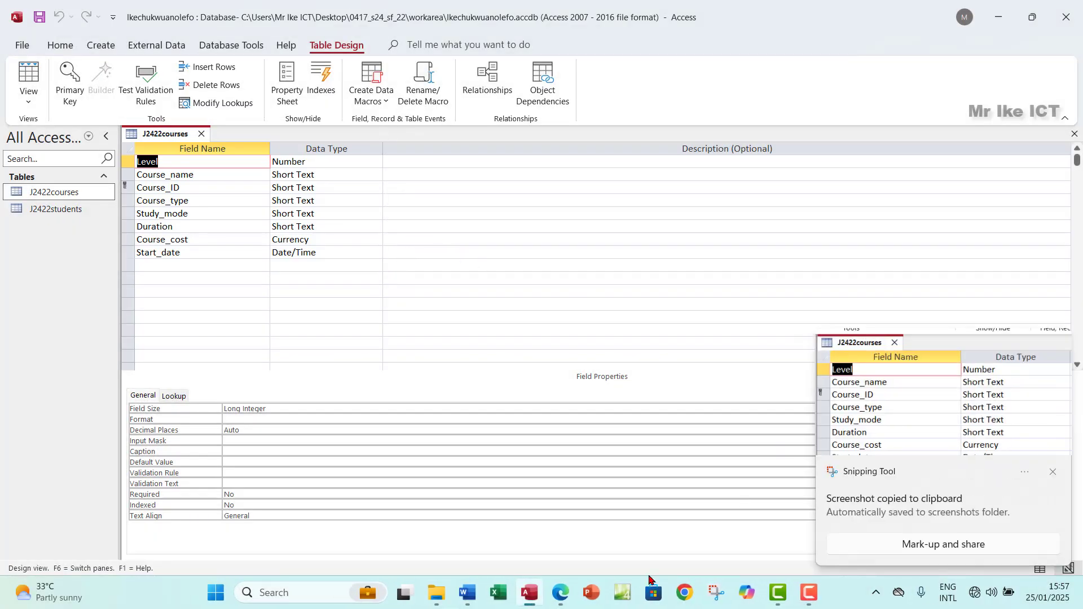
Step: Paste the J2422courses design screenshot on a new line above 'Step 14 evidence:' in EVIDENCE0004.docx
{"action": "left_click", "coordinate": [468, 593]}
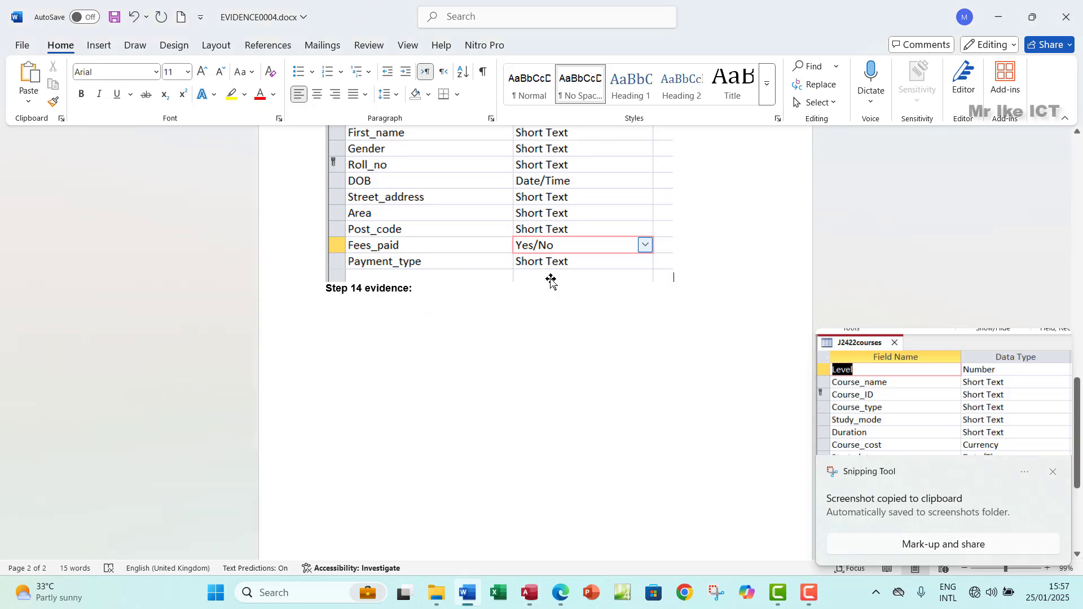
{"action": "key", "text": "Return"}
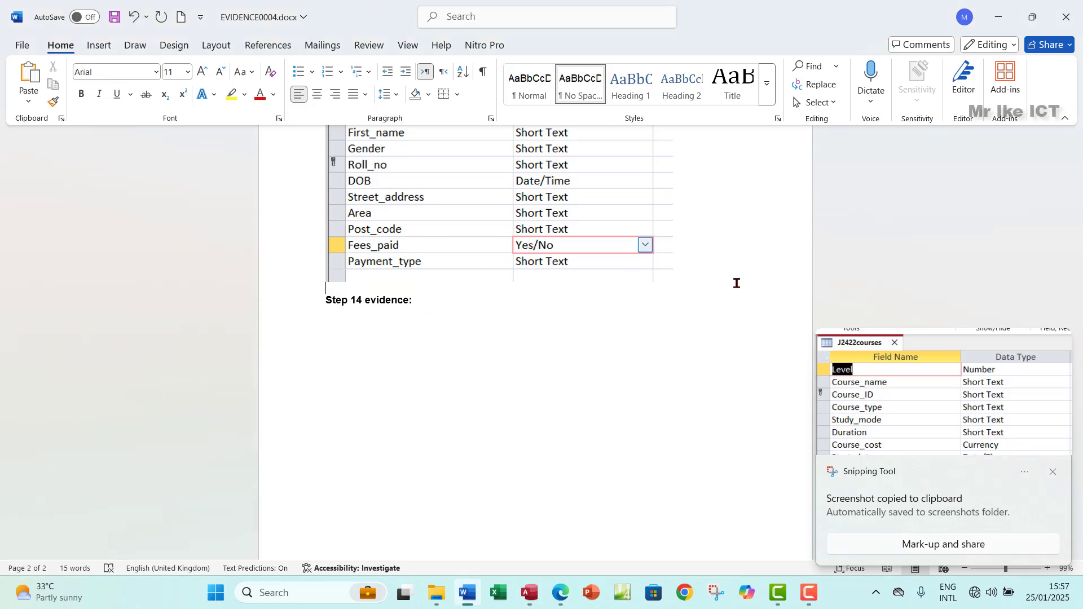
{"action": "key", "text": "ctrl+v"}
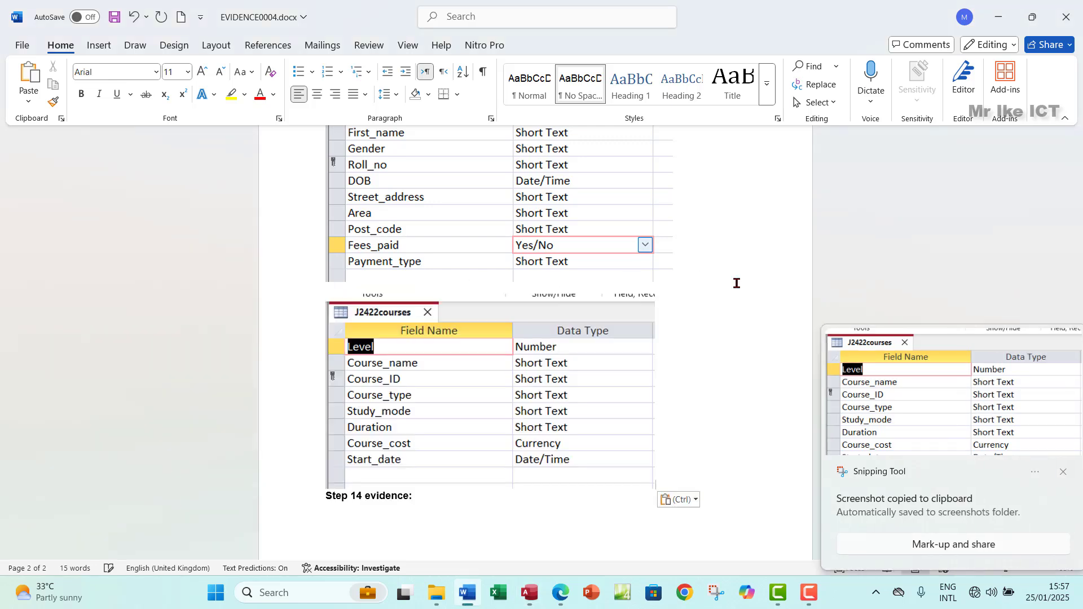
{"action": "left_click", "coordinate": [562, 594]}
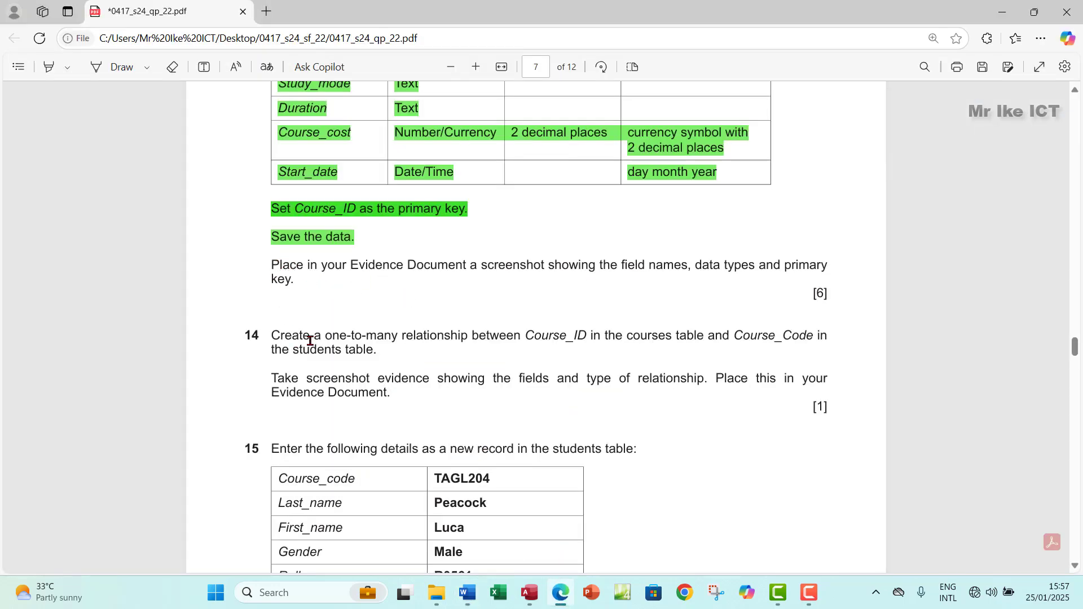
Step: Read question 14 in the exam paper, then close the J2422courses design view in Access
{"action": "scroll", "coordinate": [310, 341], "scroll_direction": "down", "scroll_amount": 2}
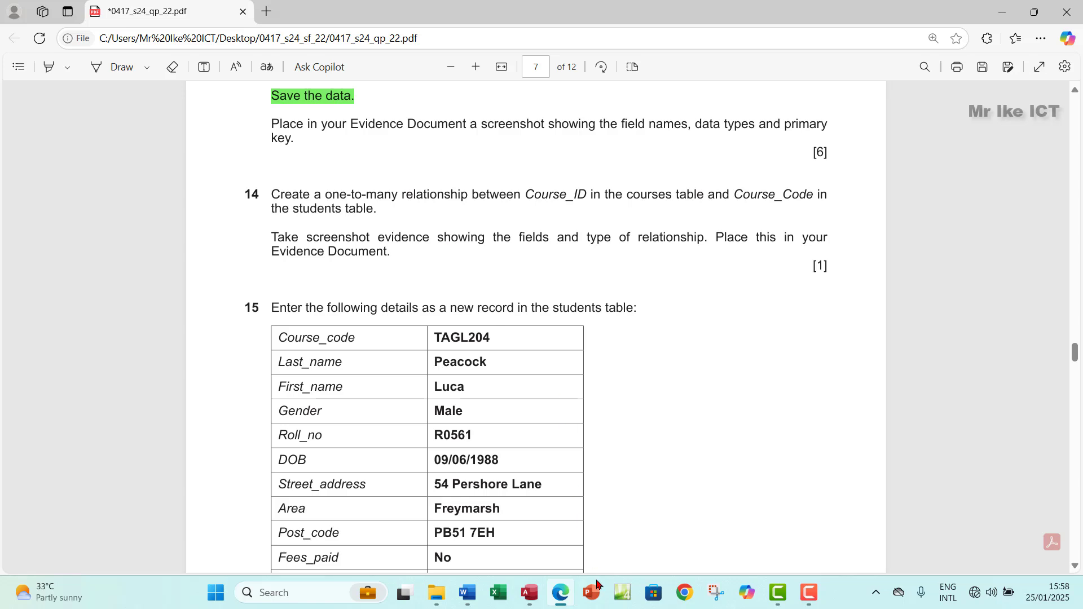
{"action": "left_click", "coordinate": [544, 593]}
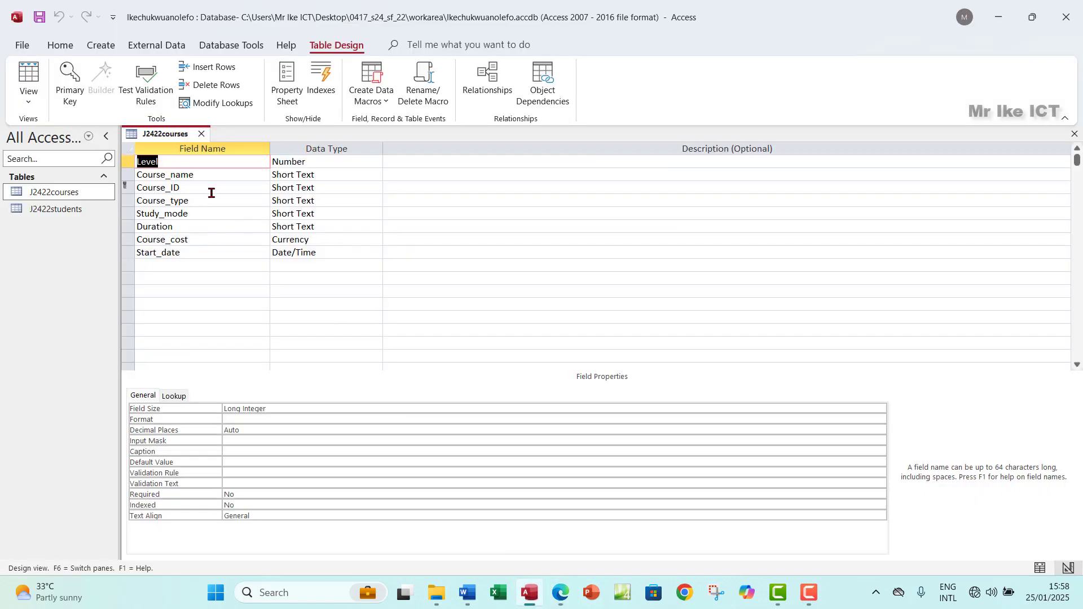
{"action": "left_click", "coordinate": [1075, 136]}
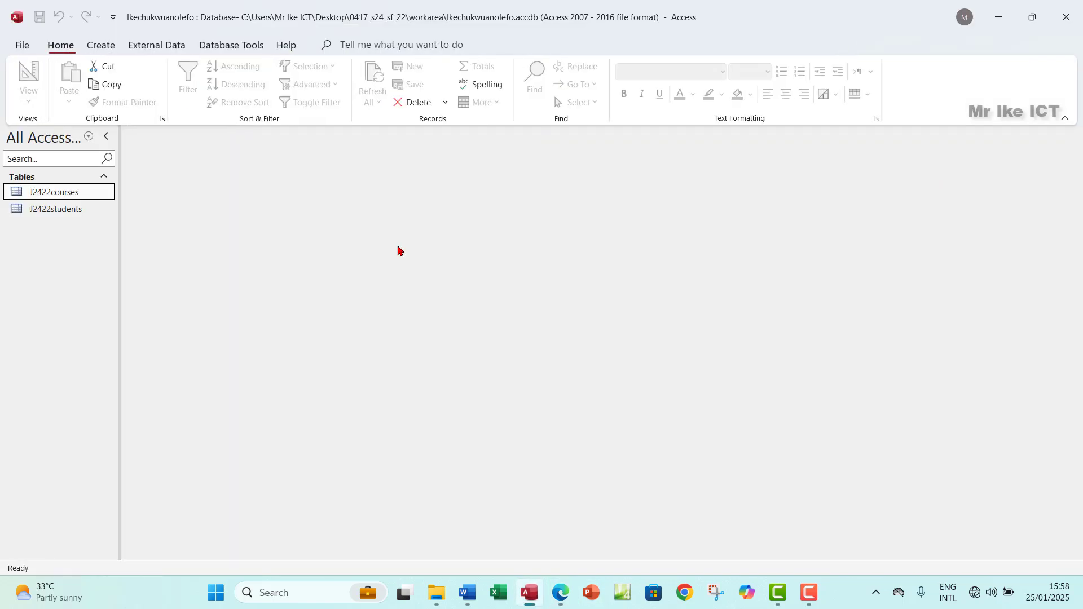
{"action": "left_click", "coordinate": [158, 46]}
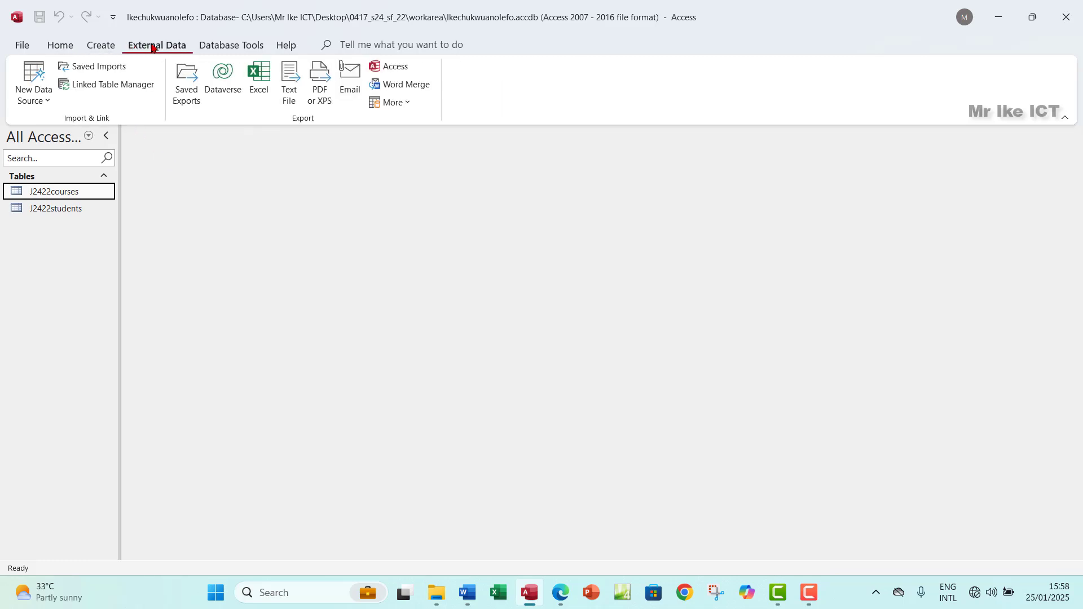
Step: Add J2422courses and J2422students to the Relationships window and stretch both boxes to show every field
{"action": "left_click", "coordinate": [224, 46]}
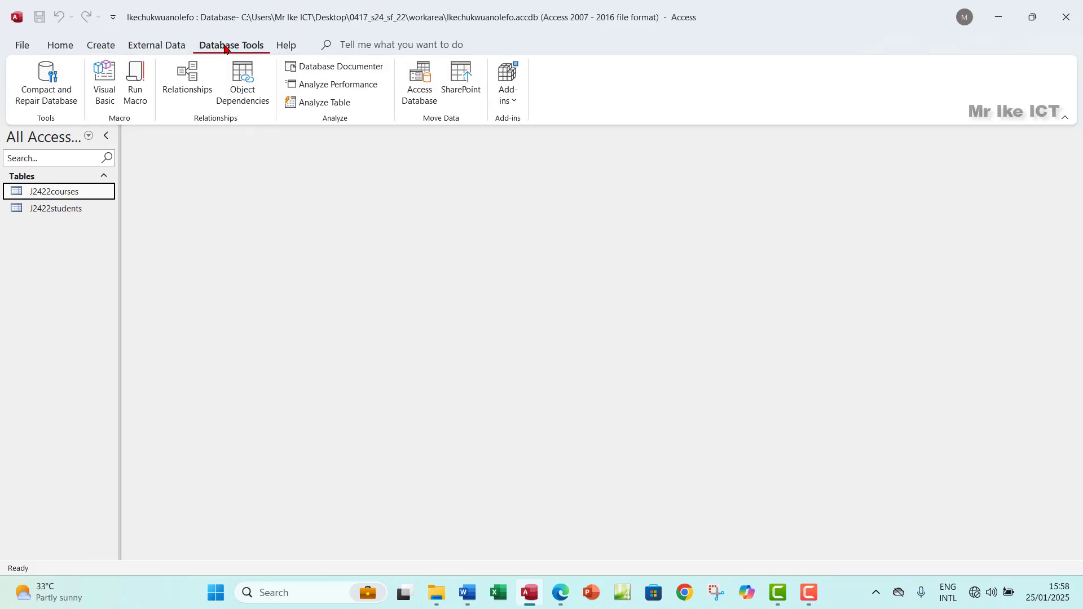
{"action": "left_click", "coordinate": [182, 83]}
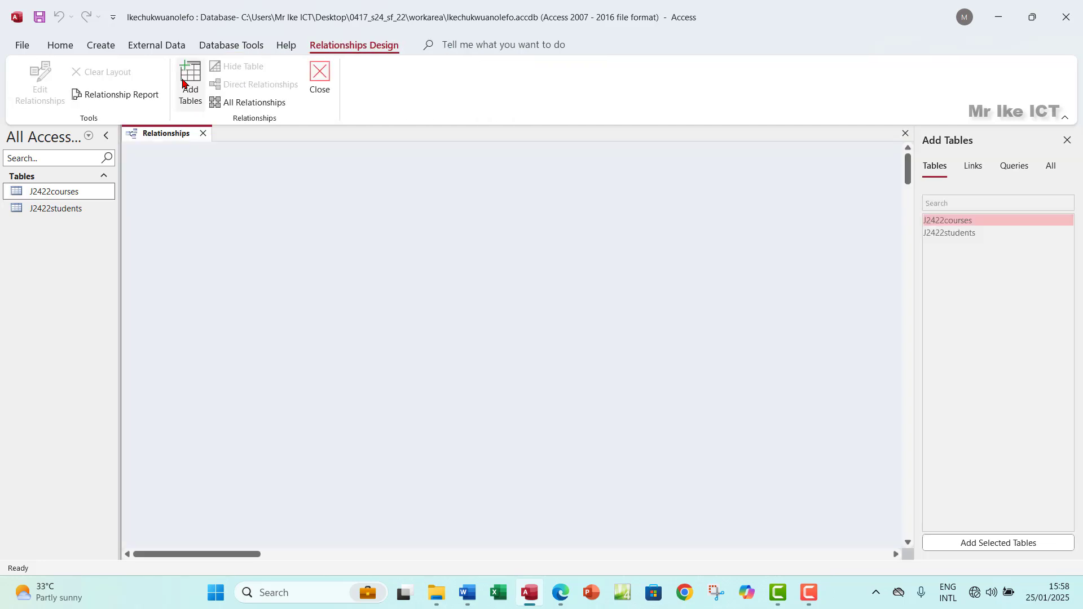
{"action": "double_click", "coordinate": [955, 224]}
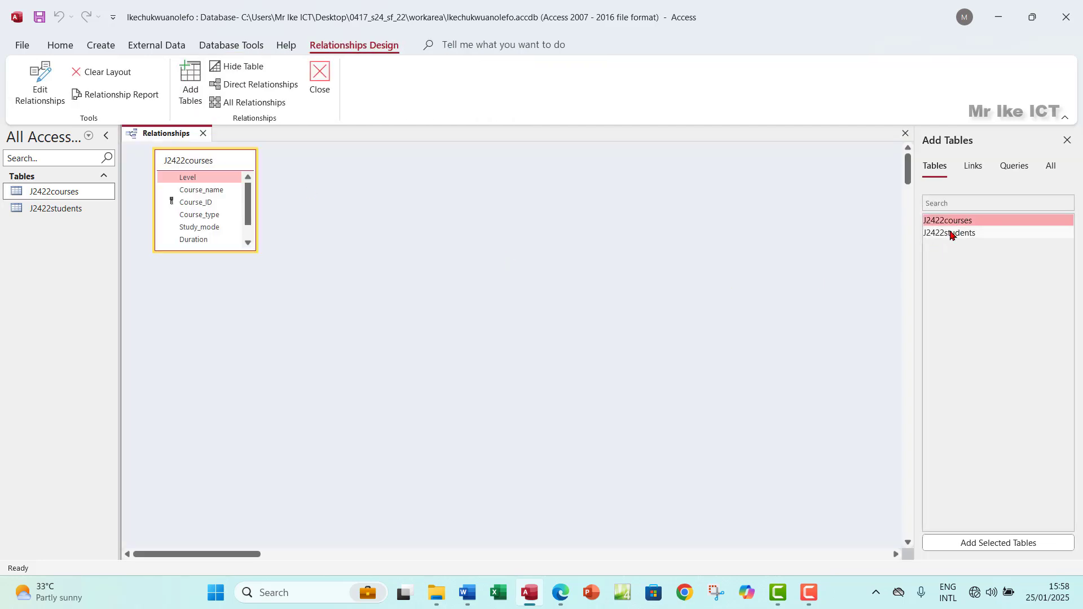
{"action": "double_click", "coordinate": [951, 233]}
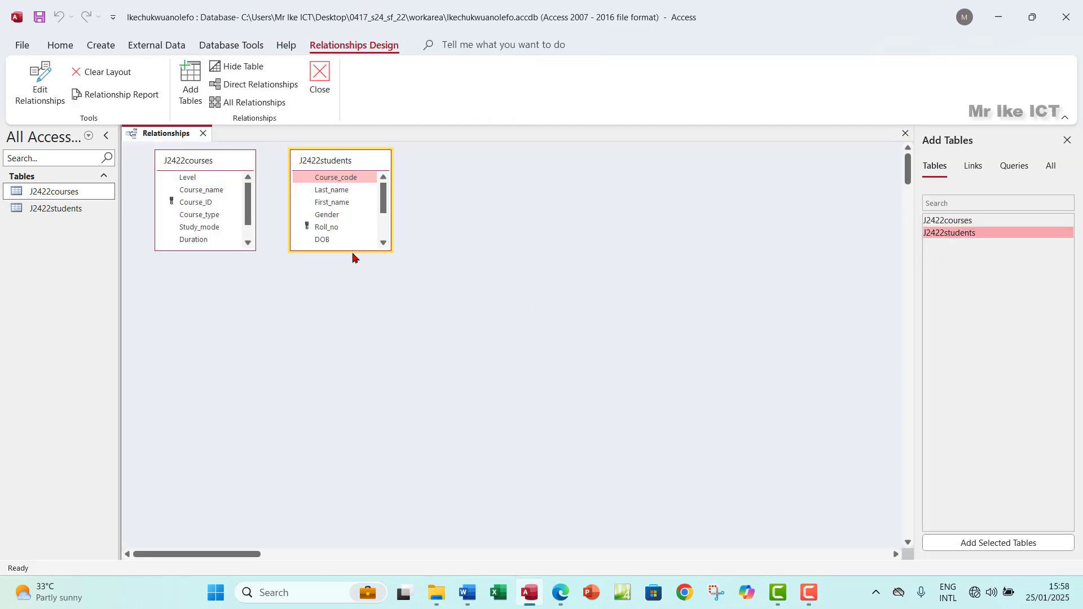
{"action": "left_click_drag", "start_coordinate": [356, 251], "coordinate": [366, 322]}
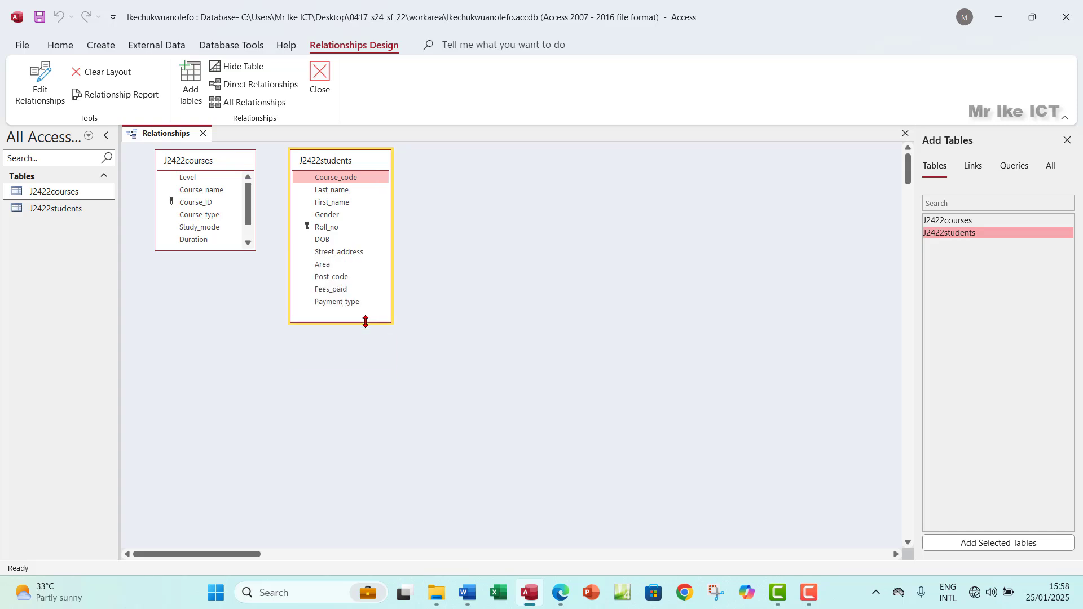
{"action": "left_click_drag", "start_coordinate": [221, 251], "coordinate": [227, 317]}
Step: Link Course_ID in J2422courses to Course_code in J2422students as a One-To-Many relationship
{"action": "left_click", "coordinate": [567, 597]}
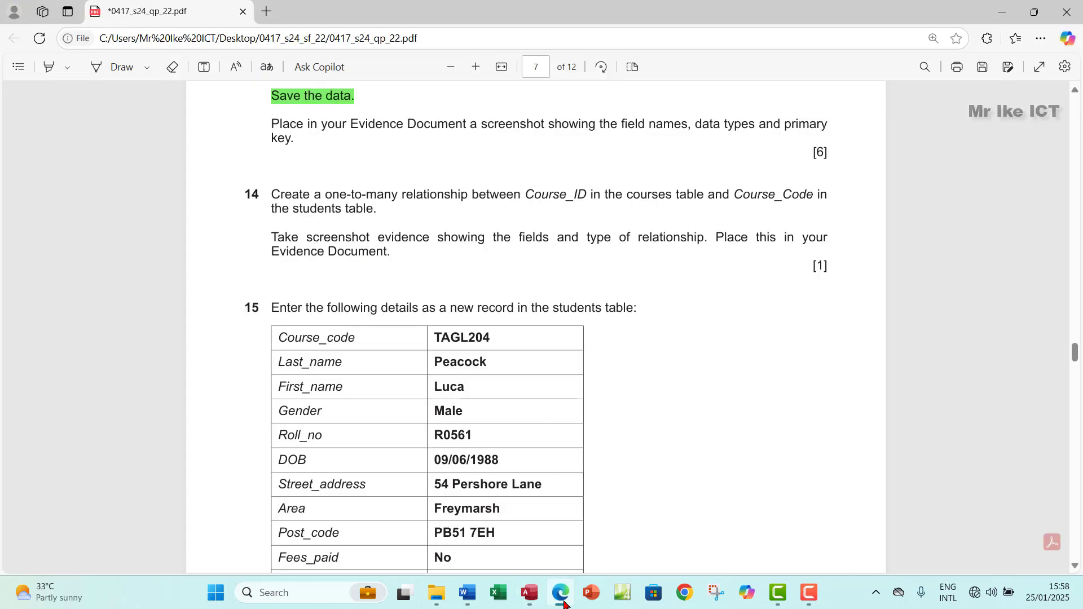
{"action": "left_click", "coordinate": [564, 597]}
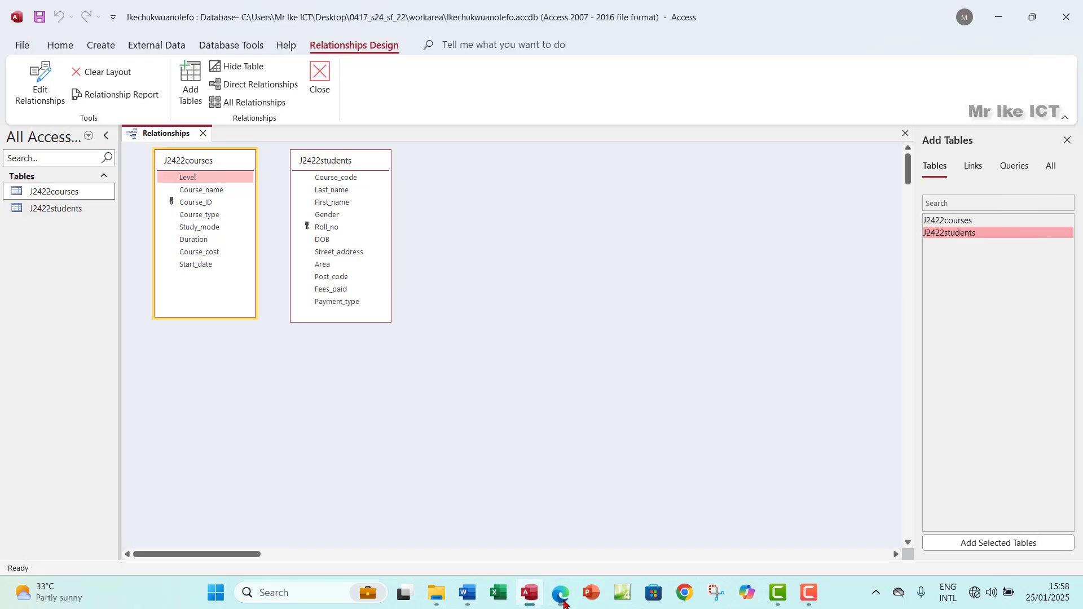
{"action": "left_click", "coordinate": [203, 205]}
{"action": "left_click_drag", "start_coordinate": [206, 207], "coordinate": [345, 179]}
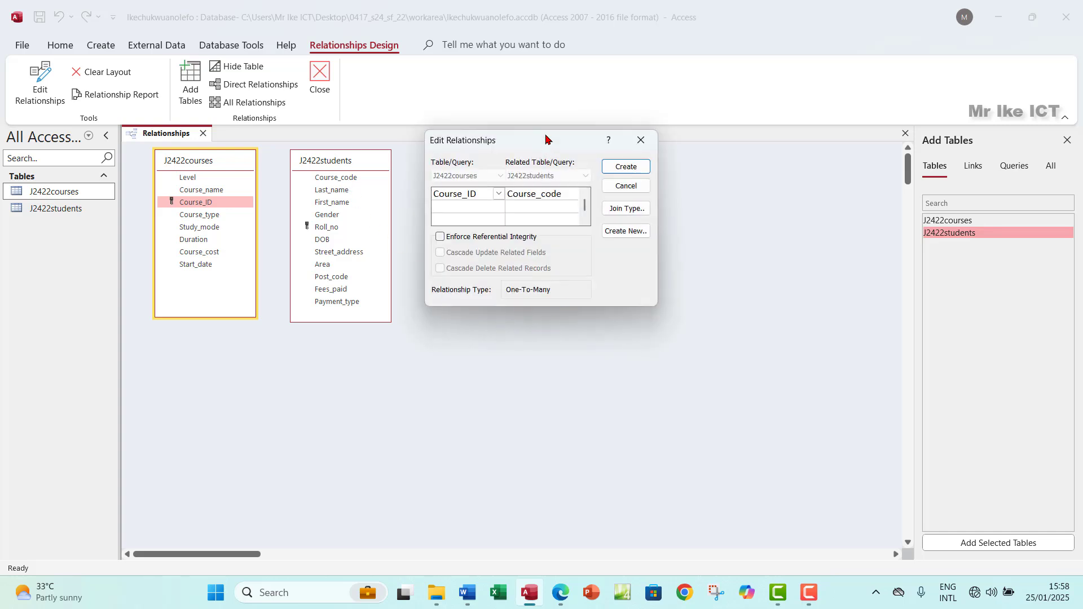
{"action": "left_click_drag", "start_coordinate": [545, 138], "coordinate": [522, 179]}
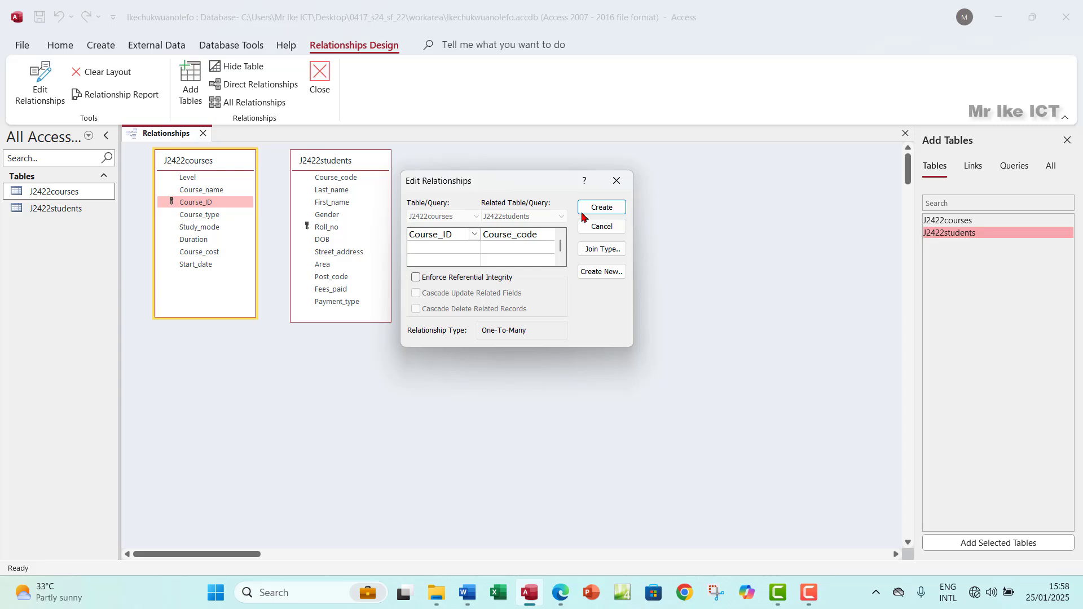
{"action": "left_click", "coordinate": [599, 209]}
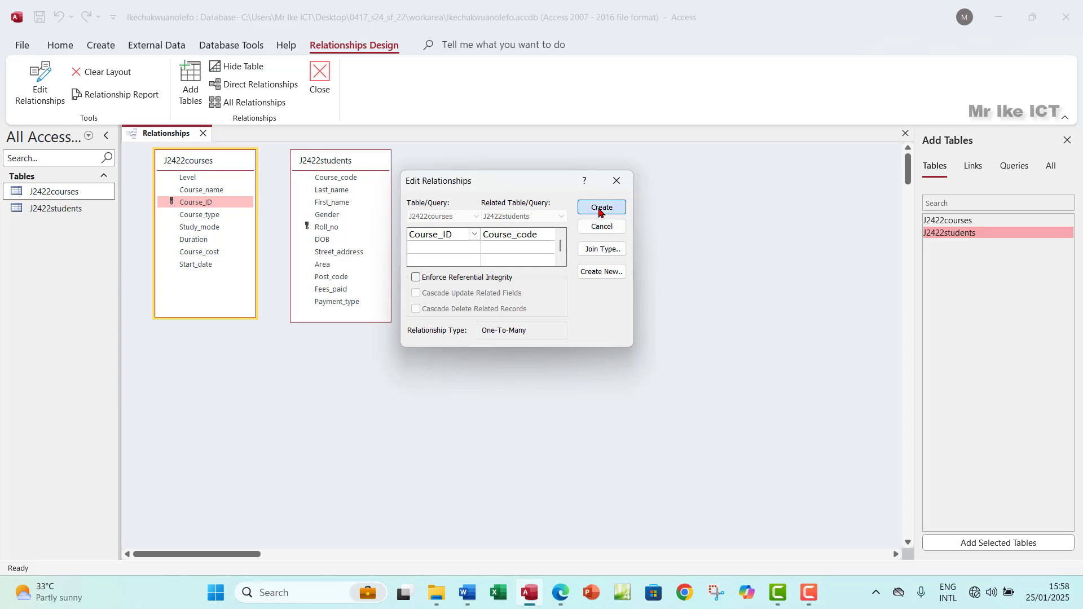
Step: Nudge J2422students up and reopen the relationship's Edit Relationships dialog below the tables
{"action": "left_click", "coordinate": [382, 177]}
{"action": "mouse_move", "coordinate": [382, 178]}
{"action": "left_mouse_down"}
{"action": "mouse_move", "coordinate": [396, 177]}
{"action": "mouse_move", "coordinate": [389, 160]}
{"action": "mouse_move", "coordinate": [377, 218]}
{"action": "mouse_move", "coordinate": [382, 163]}
{"action": "left_mouse_up"}
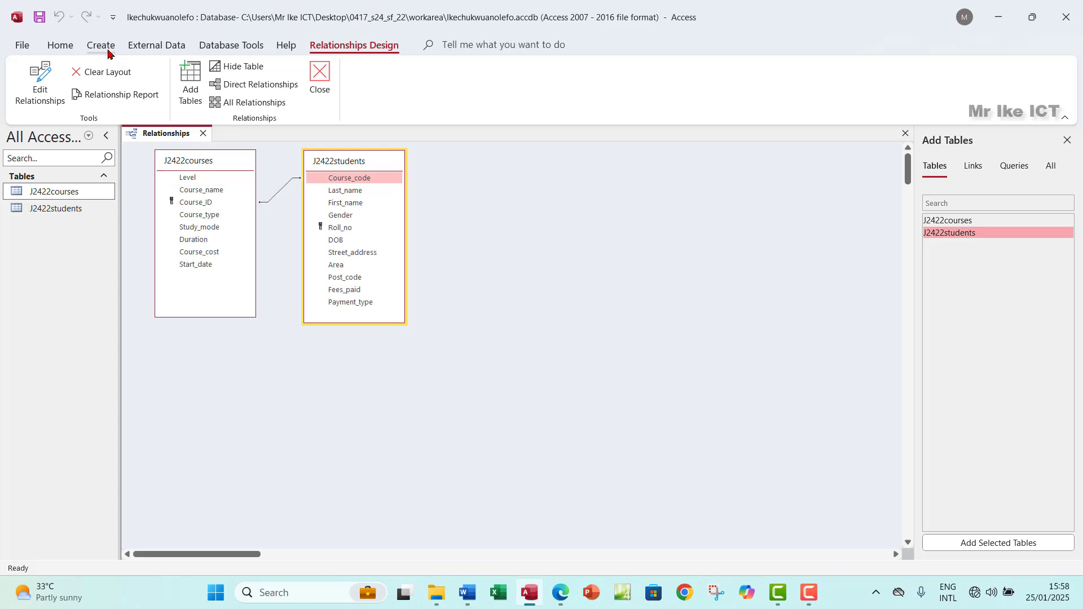
{"action": "left_click", "coordinate": [281, 189]}
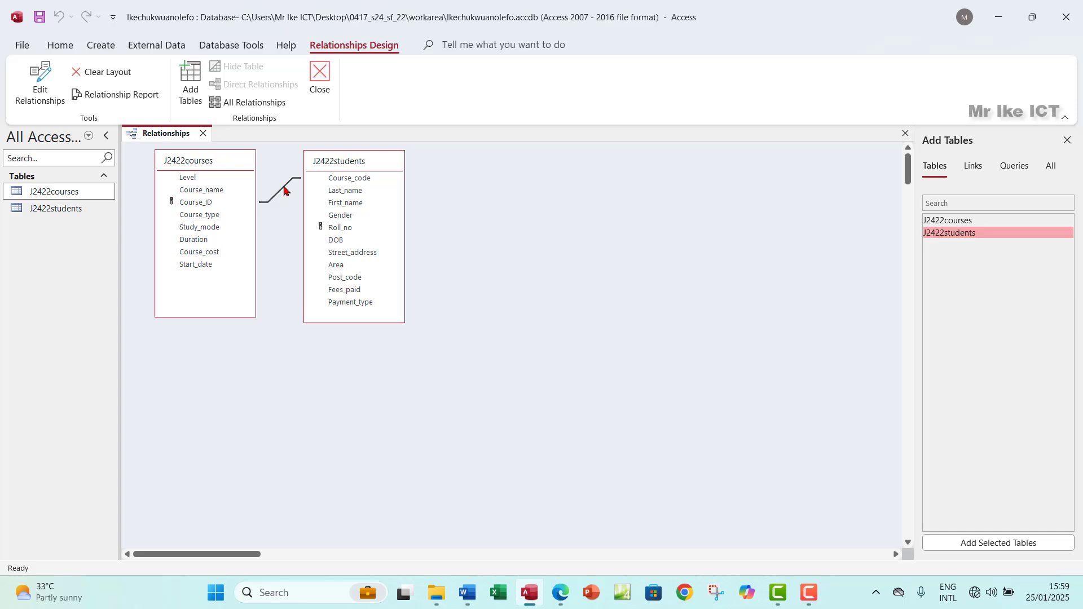
{"action": "double_click", "coordinate": [284, 190]}
{"action": "left_click_drag", "start_coordinate": [558, 148], "coordinate": [295, 333]}
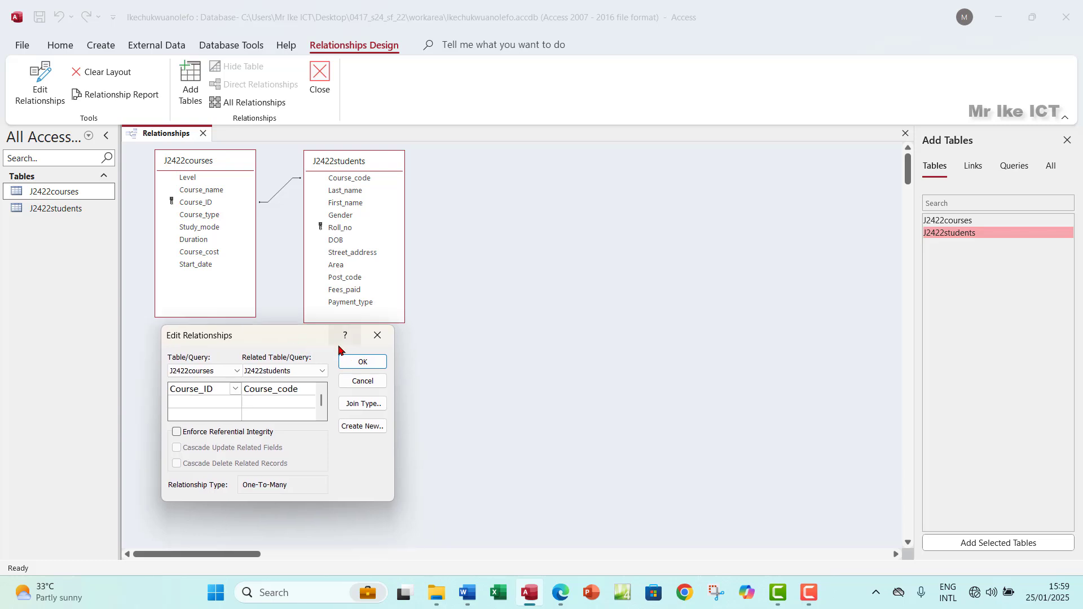
Step: Snip the relationship layout together with its One-To-Many settings as a screenshot
{"action": "key", "text": "super+shift+s"}
{"action": "left_click_drag", "start_coordinate": [124, 118], "coordinate": [410, 510]}
{"action": "left_click", "coordinate": [468, 593]}
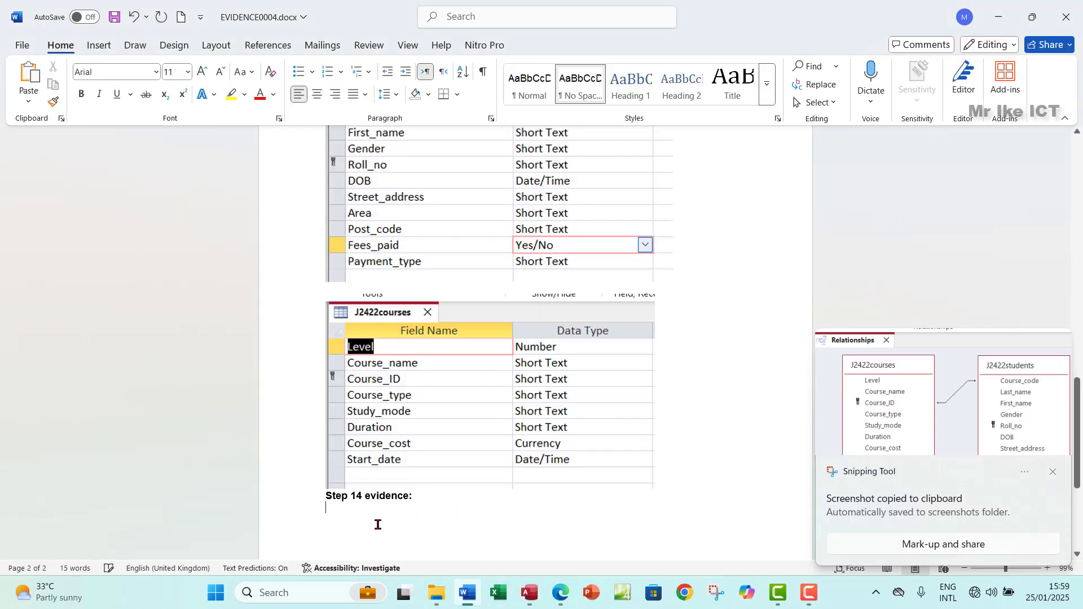
Step: Paste the relationships screenshot and push 'Step 14 evidence:' onto the next page with blank lines
{"action": "key", "text": "ctrl+v"}
{"action": "scroll", "coordinate": [414, 404], "scroll_direction": "up", "scroll_amount": 5}
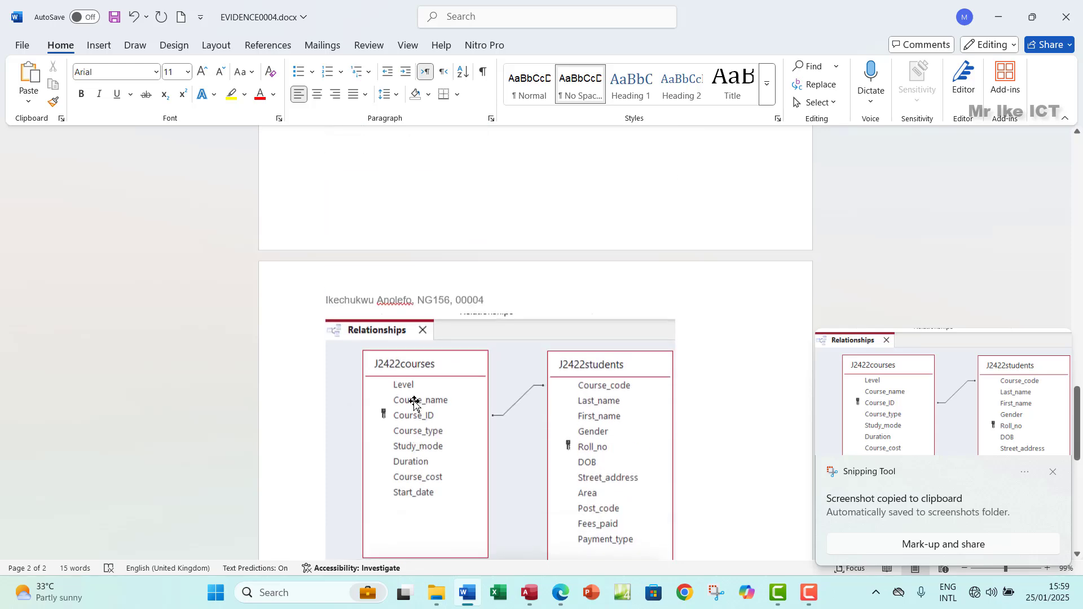
{"action": "scroll", "coordinate": [414, 401], "scroll_direction": "up", "scroll_amount": 3}
{"action": "scroll", "coordinate": [643, 479], "scroll_direction": "down", "scroll_amount": 3}
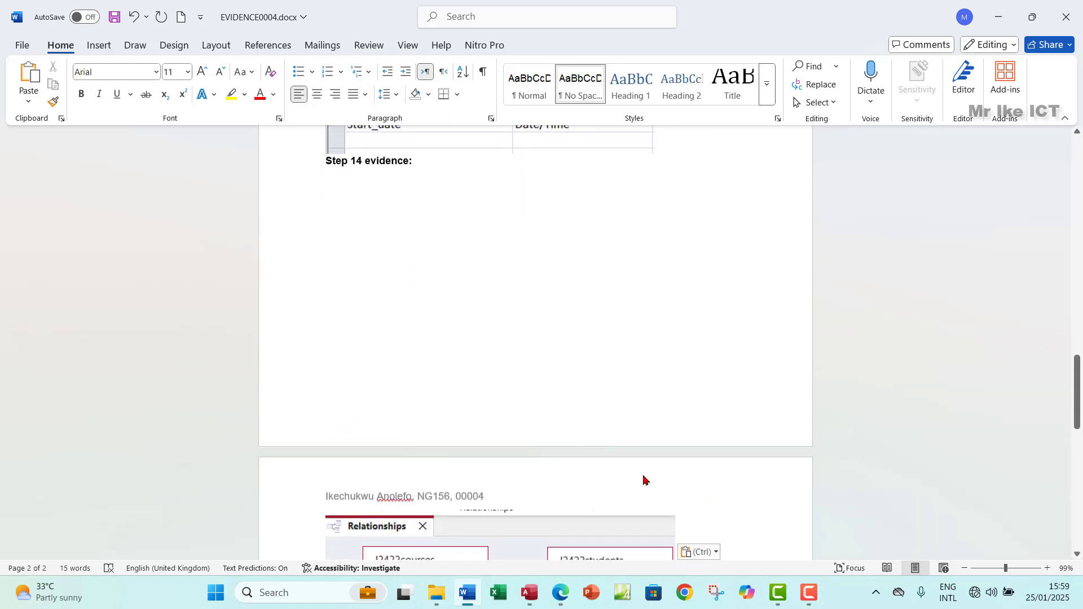
{"action": "scroll", "coordinate": [313, 305], "scroll_direction": "up", "scroll_amount": 3}
{"action": "left_click", "coordinate": [326, 258]}
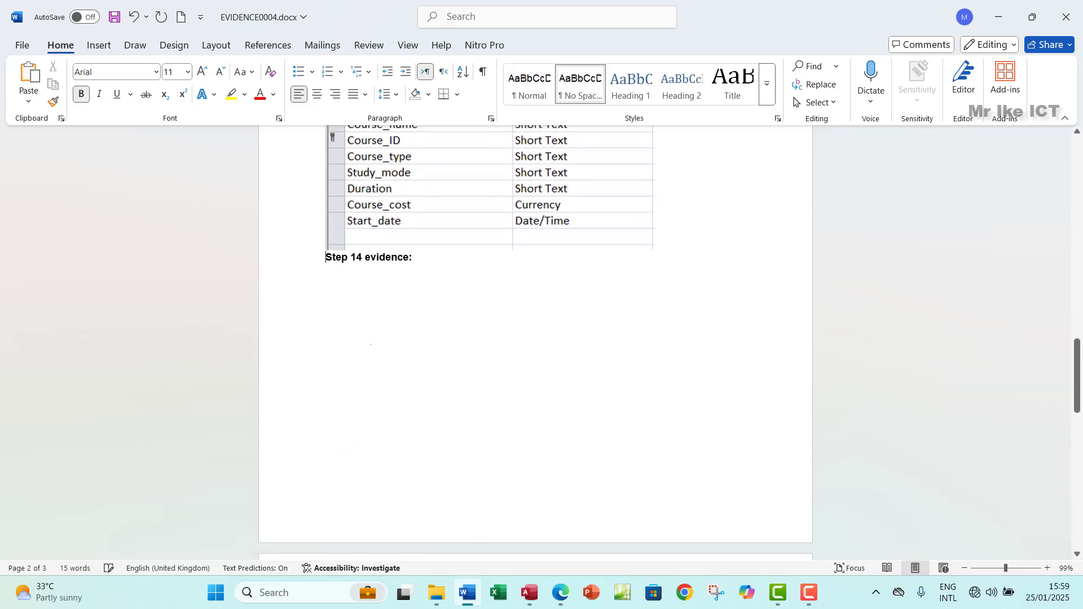
{"action": "key", "text": "Return"}
{"action": "key", "text": "Return"}
{"action": "key", "text": "Return"}
{"action": "key", "text": "Return"}
{"action": "key", "text": "Return"}
{"action": "key", "text": "Return"}
{"action": "key", "text": "Return"}
{"action": "key", "text": "Return"}
{"action": "key", "text": "Return"}
{"action": "key", "text": "Return"}
{"action": "key", "text": "Return"}
{"action": "key", "text": "Return"}
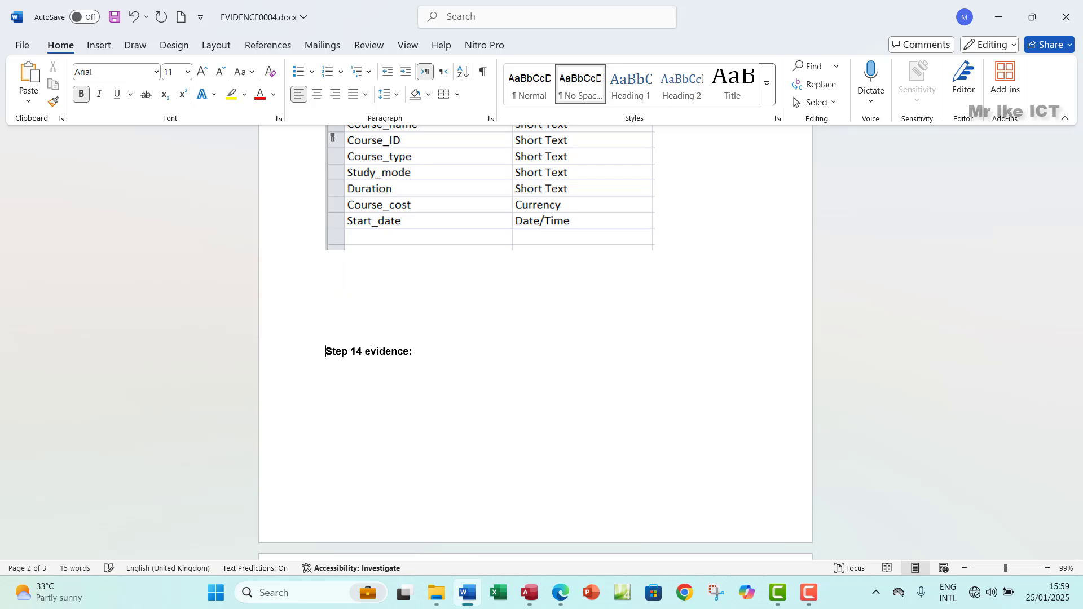
{"action": "key", "text": "Return"}
{"action": "key", "text": "Return"}
{"action": "key", "text": "Return"}
{"action": "key", "text": "Return"}
{"action": "key", "text": "Return"}
{"action": "key", "text": "Return"}
{"action": "key", "text": "Return"}
{"action": "key", "text": "Return"}
{"action": "key", "text": "Return"}
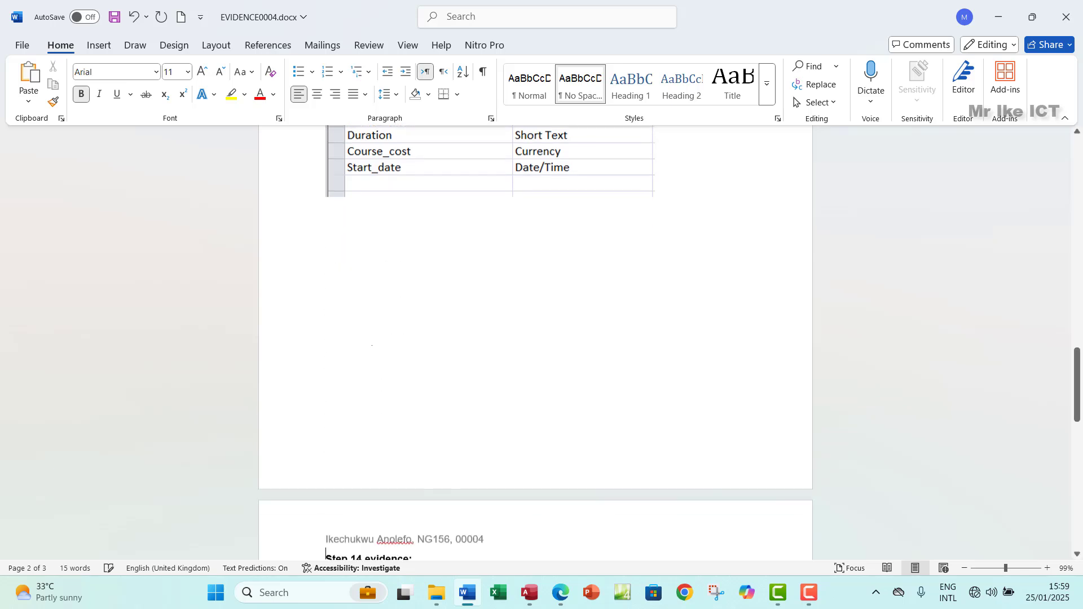
{"action": "left_click", "coordinate": [560, 593]}
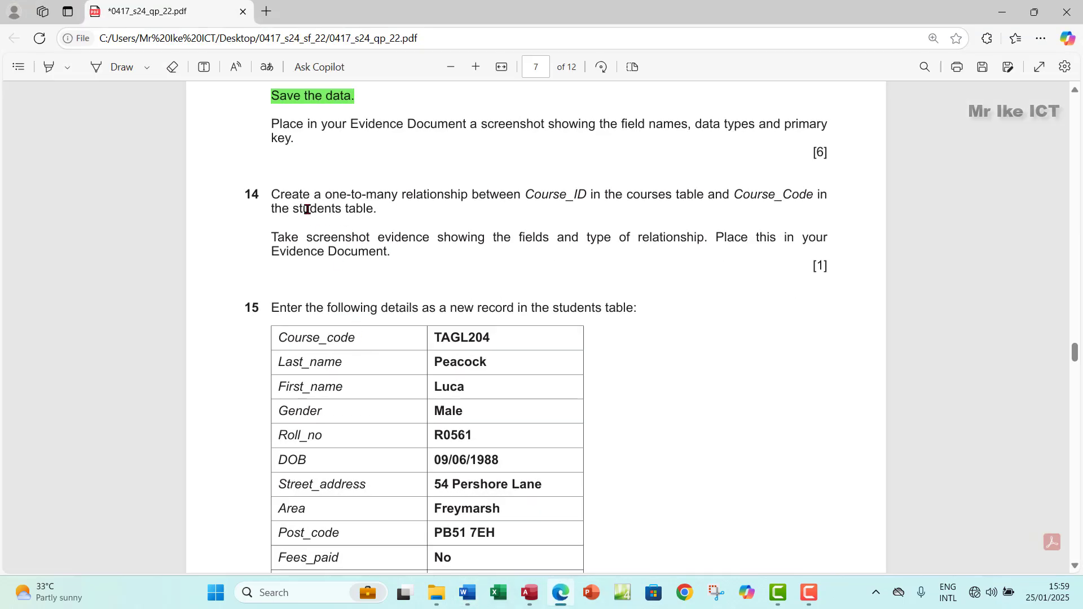
Step: Highlight question 14's text in green and scroll the paper to question 15
{"action": "left_click_drag", "start_coordinate": [283, 202], "coordinate": [410, 257]}
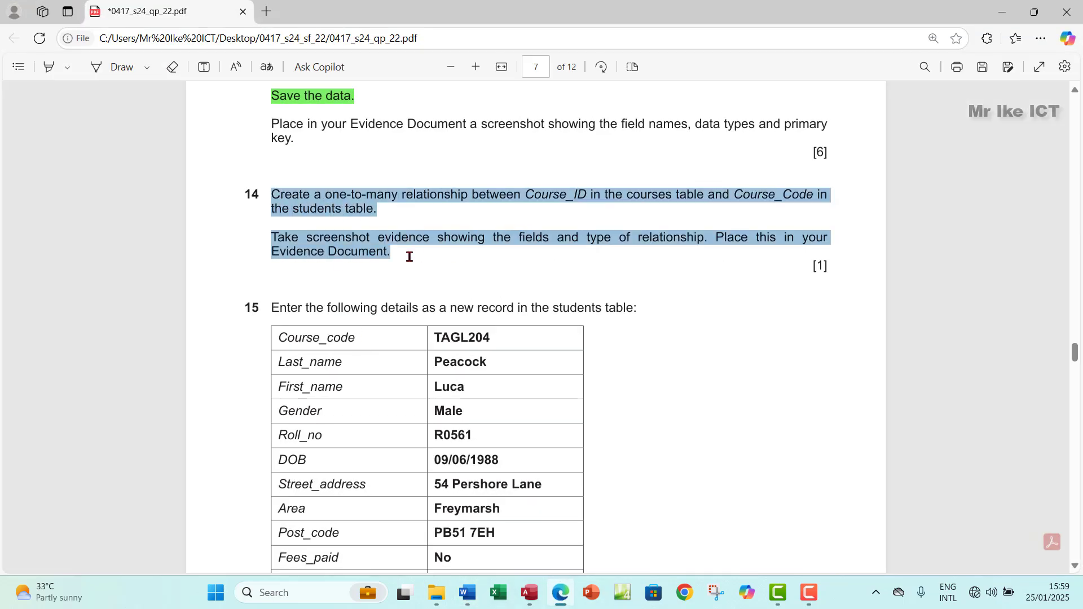
{"action": "mouse_move", "coordinate": [446, 185]}
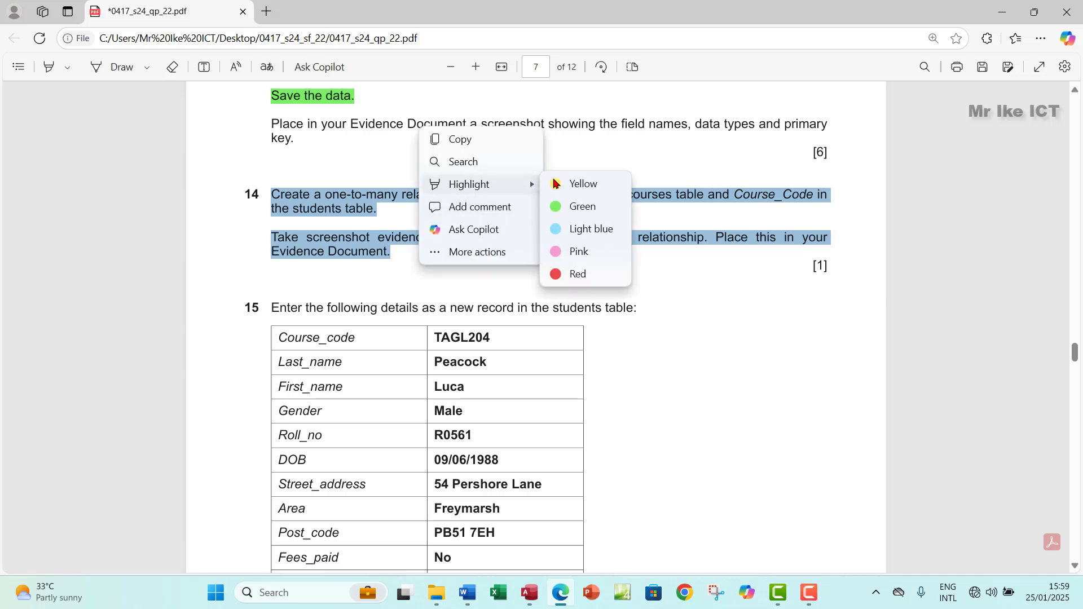
{"action": "left_click", "coordinate": [584, 213]}
{"action": "scroll", "coordinate": [527, 350], "scroll_direction": "down", "scroll_amount": 2}
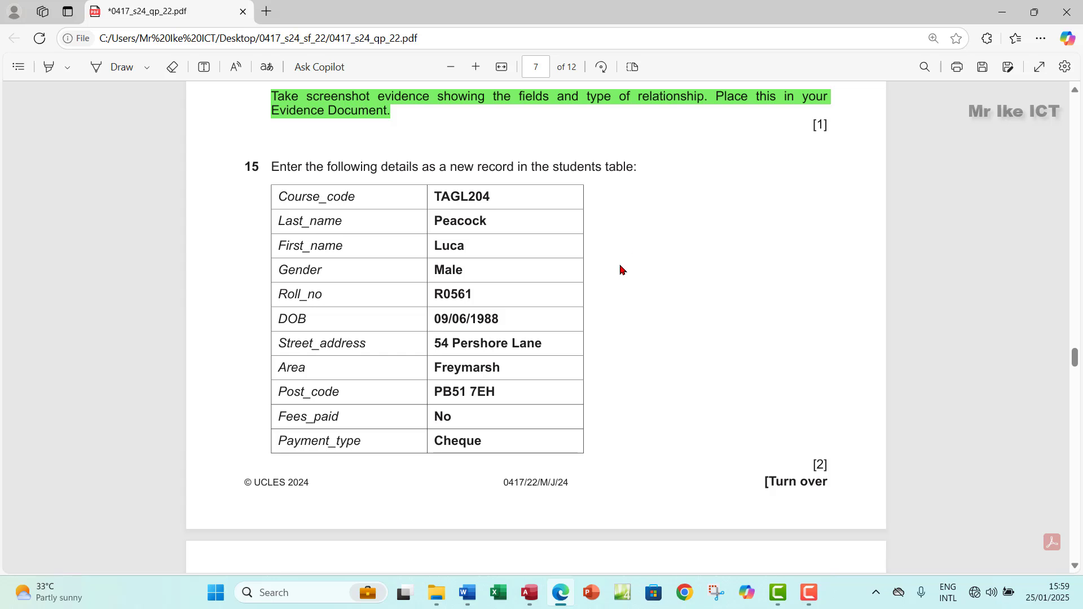
{"action": "left_click", "coordinate": [529, 594]}
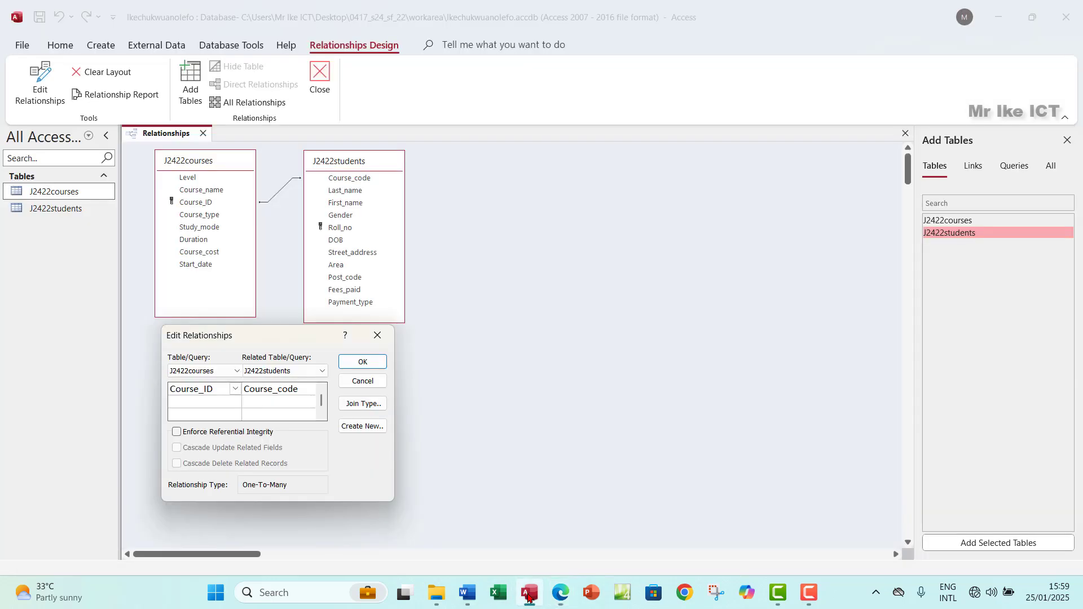
Step: Tile the exam paper window to half the screen and close the Edit Relationships dialog
{"action": "left_click", "coordinate": [560, 593]}
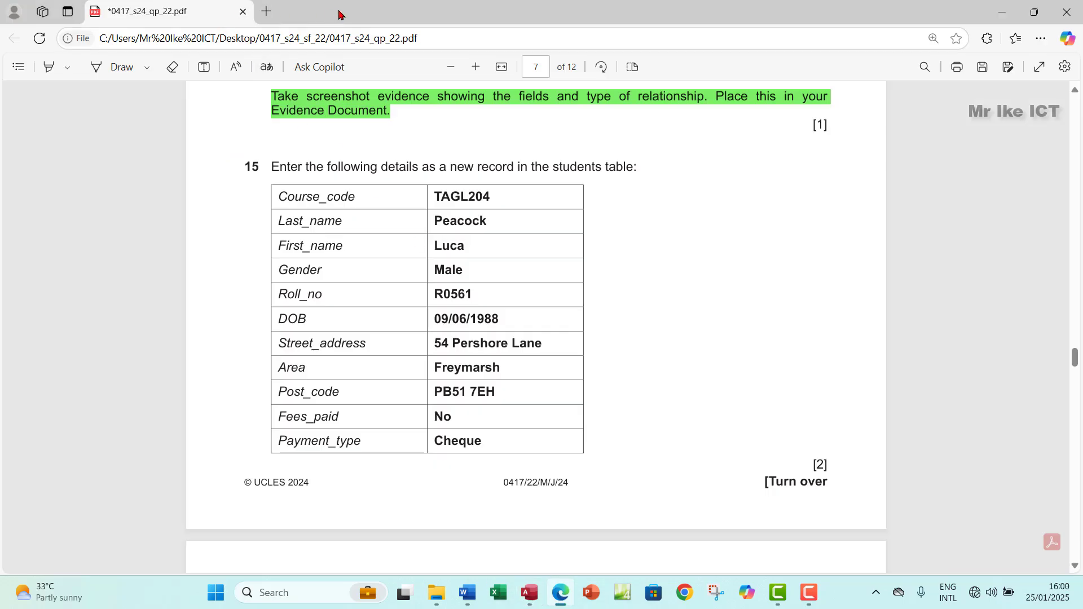
{"action": "left_click_drag", "start_coordinate": [338, 13], "coordinate": [450, 52]}
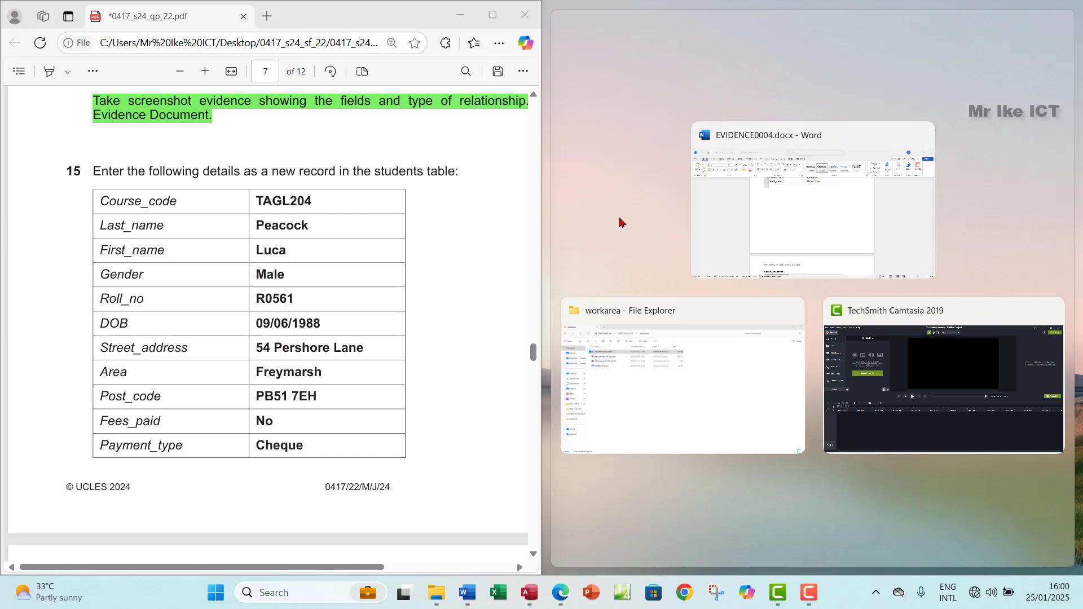
{"action": "left_click", "coordinate": [550, 92]}
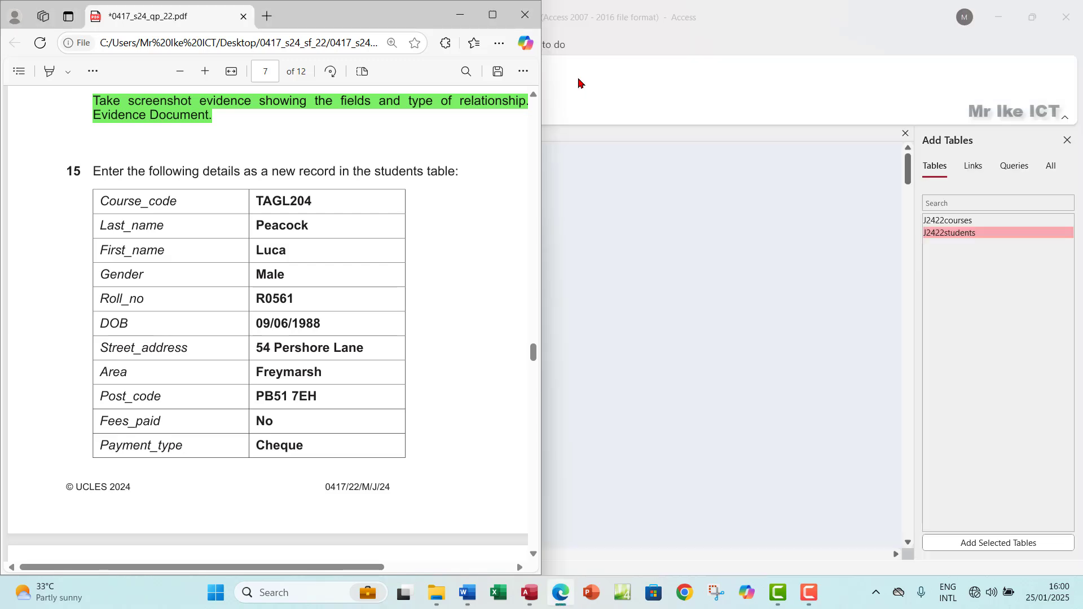
{"action": "left_click", "coordinate": [756, 17]}
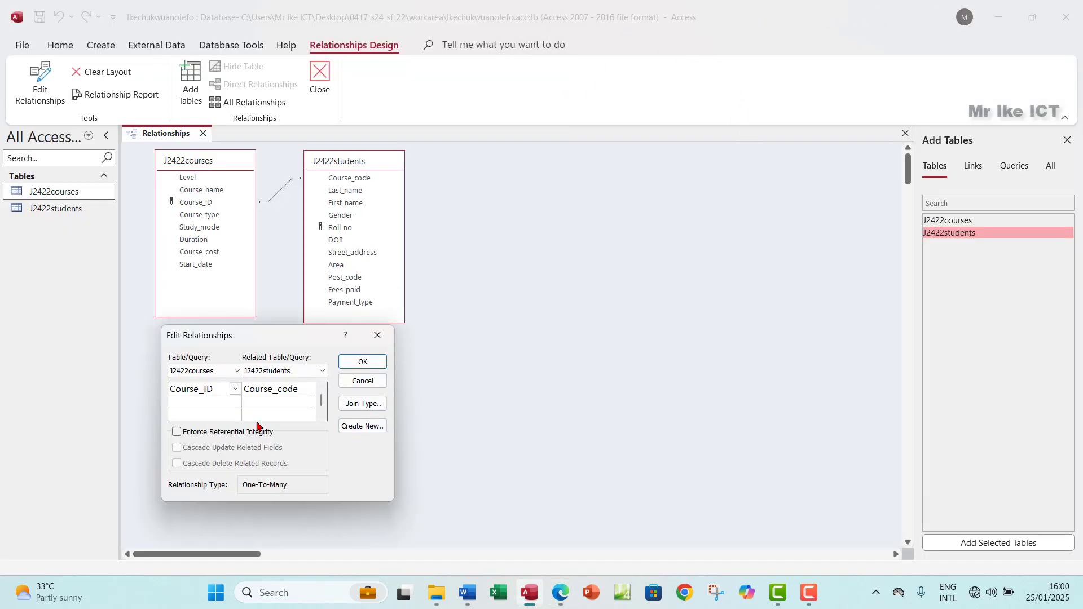
{"action": "left_click", "coordinate": [378, 335]}
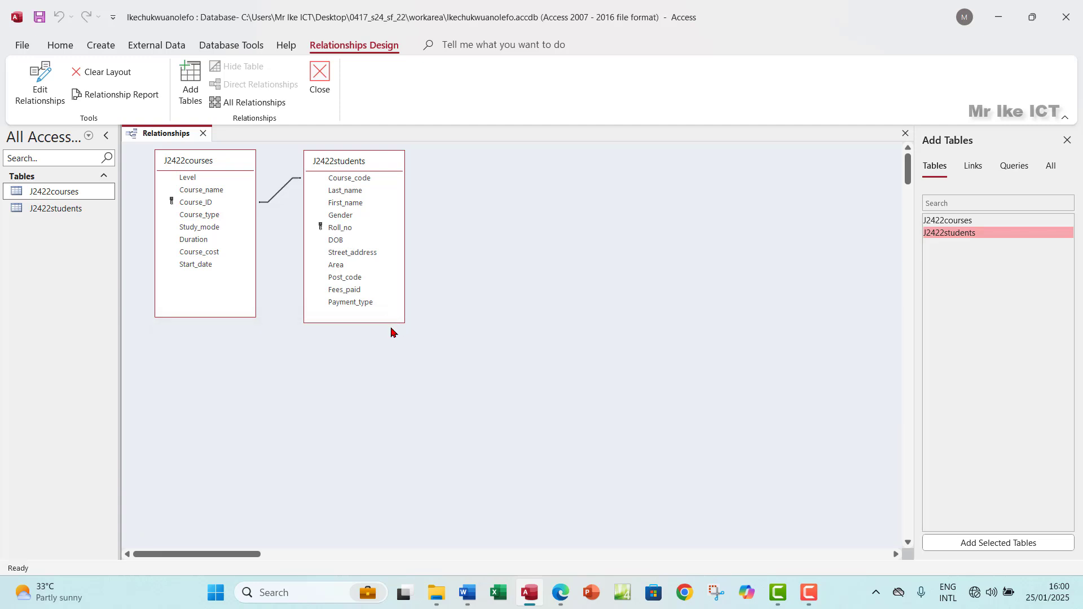
{"action": "left_click", "coordinate": [560, 592]}
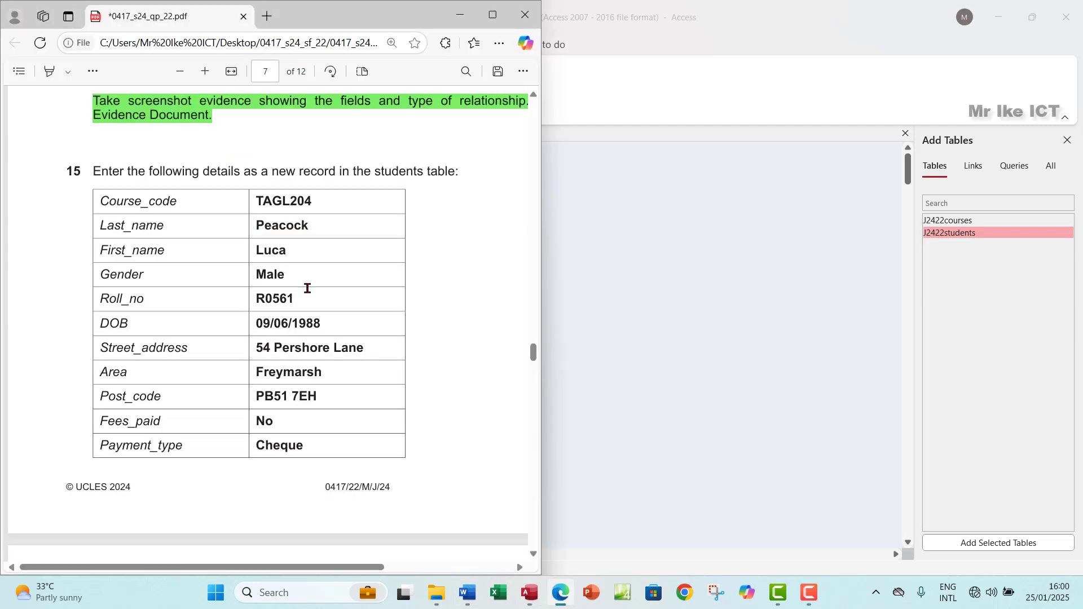
{"action": "left_click_drag", "start_coordinate": [289, 15], "coordinate": [360, 62]}
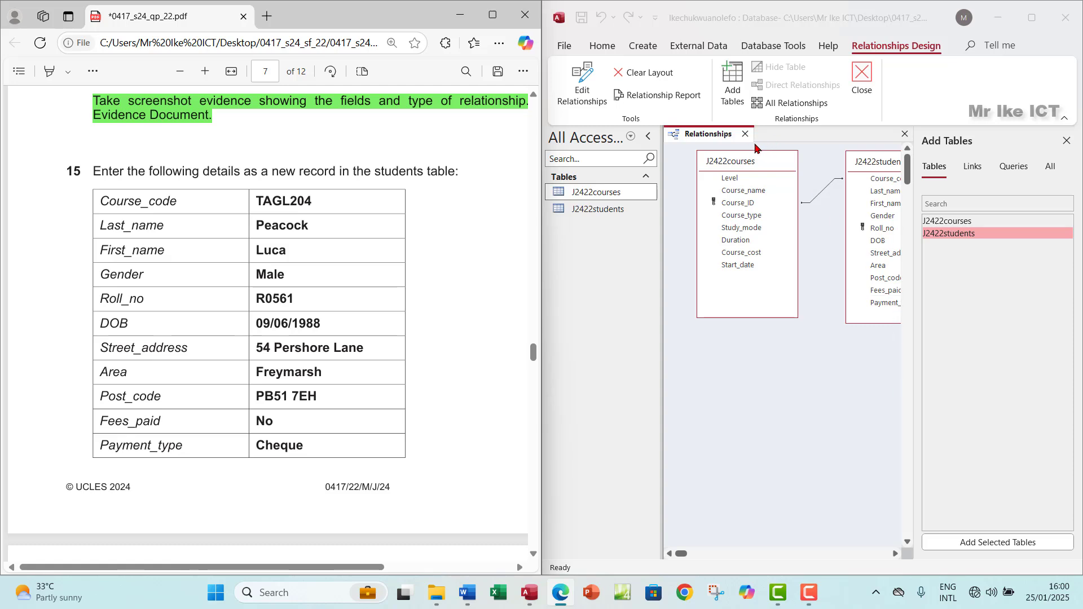
Step: Close the Add Tables pane and the Relationships window, saving the layout
{"action": "left_click", "coordinate": [1043, 144]}
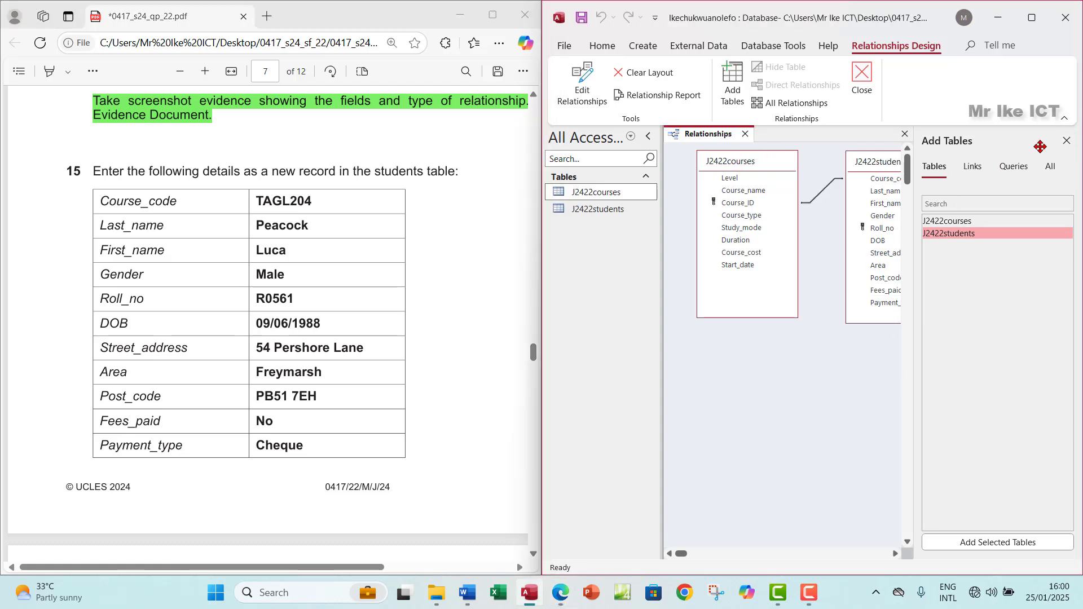
{"action": "left_click", "coordinate": [1066, 141]}
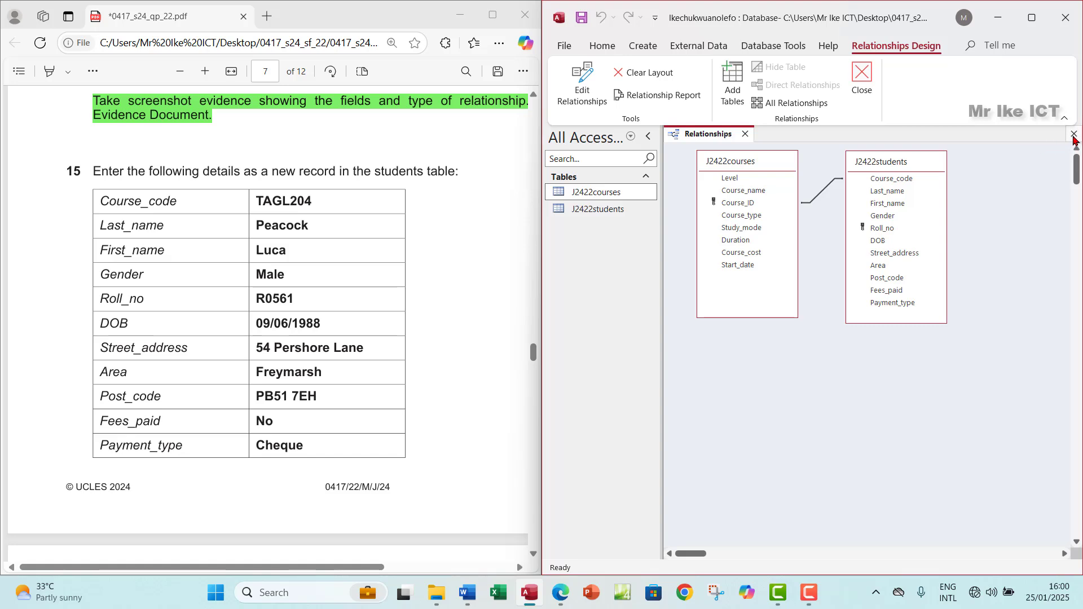
{"action": "left_click", "coordinate": [1074, 135]}
{"action": "left_click", "coordinate": [491, 335]}
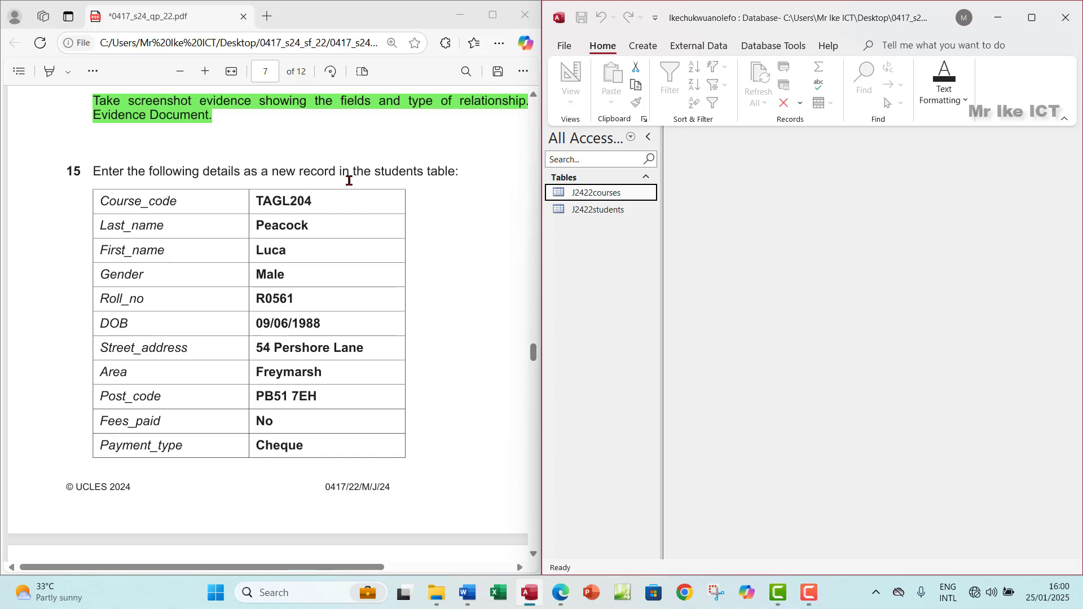
Step: Open J2422students, start a new record and paste course code TAGL204 from the paper
{"action": "double_click", "coordinate": [605, 212]}
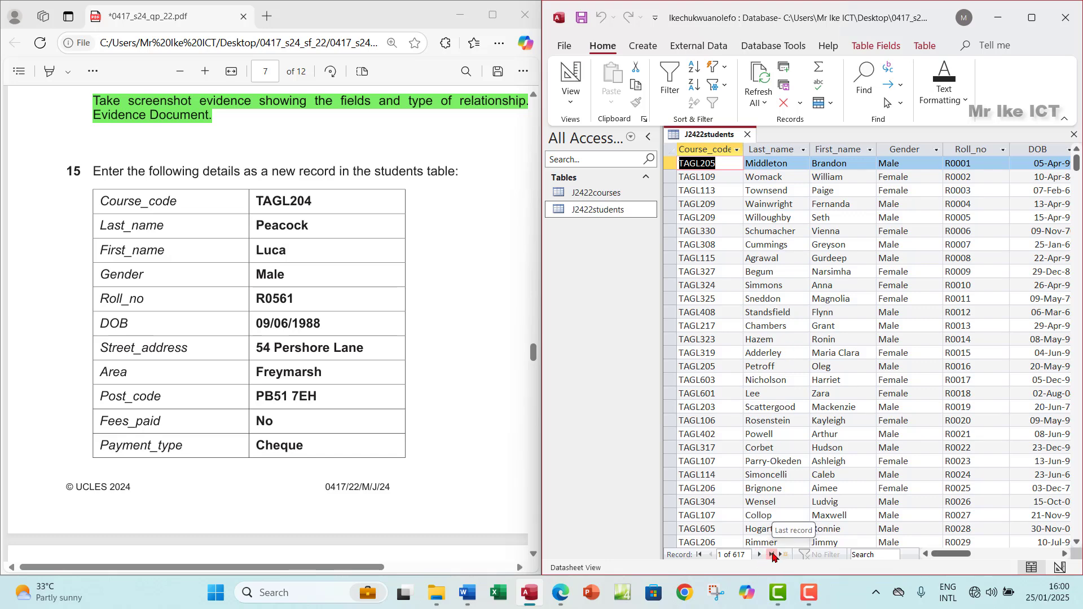
{"action": "left_click", "coordinate": [772, 555]}
{"action": "scroll", "coordinate": [772, 446], "scroll_direction": "down", "scroll_amount": 7}
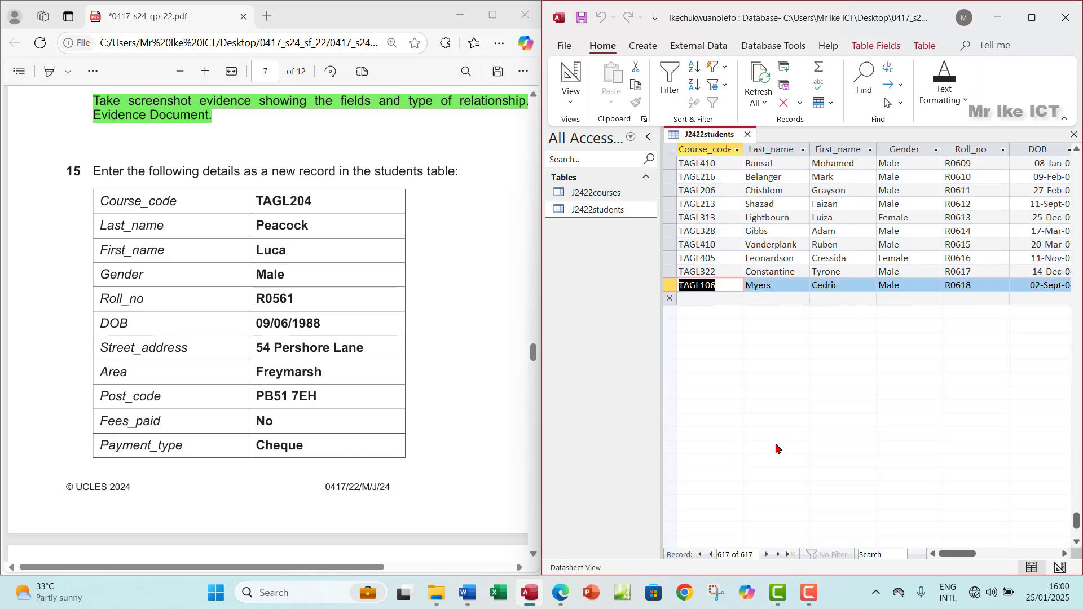
{"action": "left_click", "coordinate": [685, 257]}
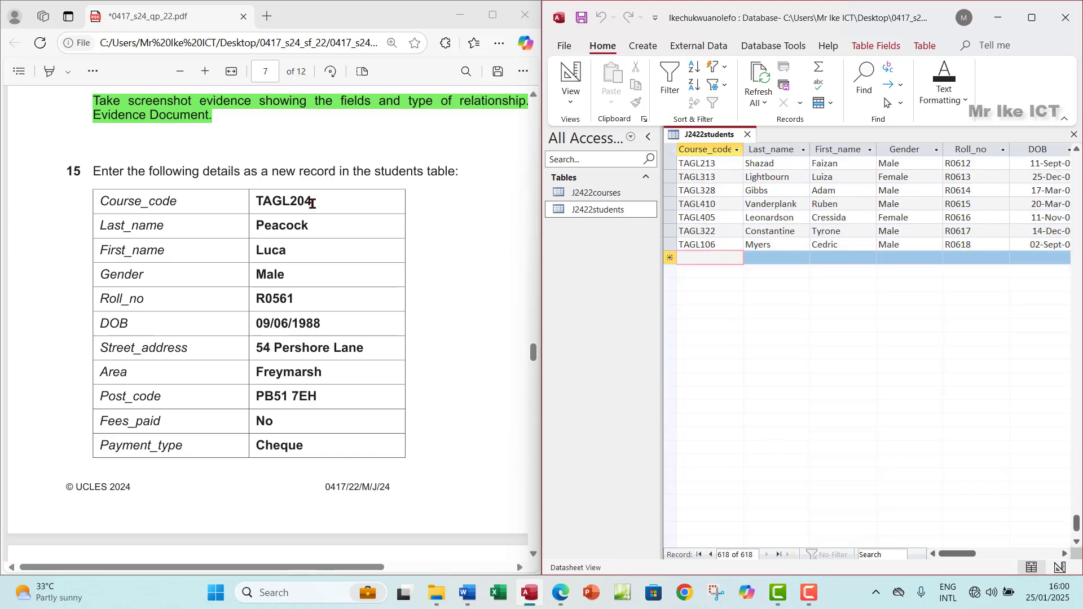
{"action": "left_click_drag", "start_coordinate": [315, 199], "coordinate": [252, 204]}
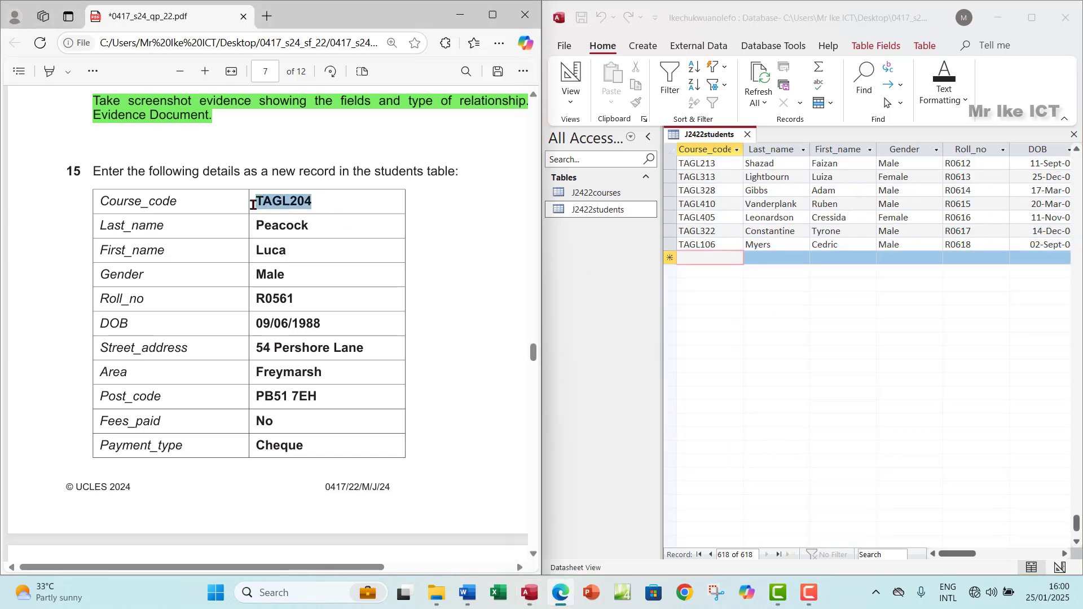
{"action": "right_click", "coordinate": [253, 204]}
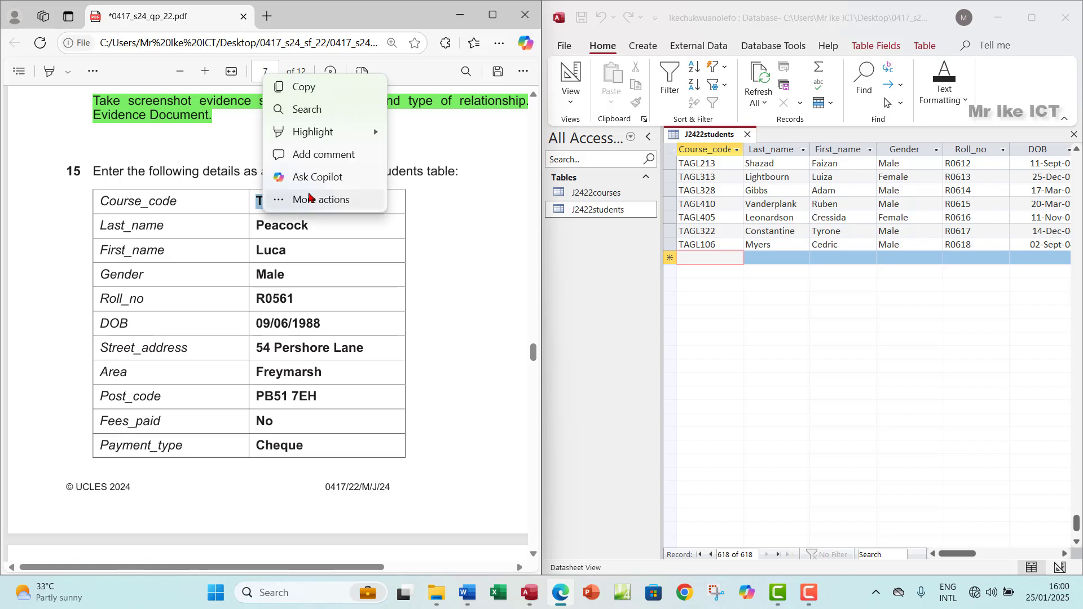
{"action": "left_click", "coordinate": [304, 87]}
{"action": "left_click", "coordinate": [700, 258]}
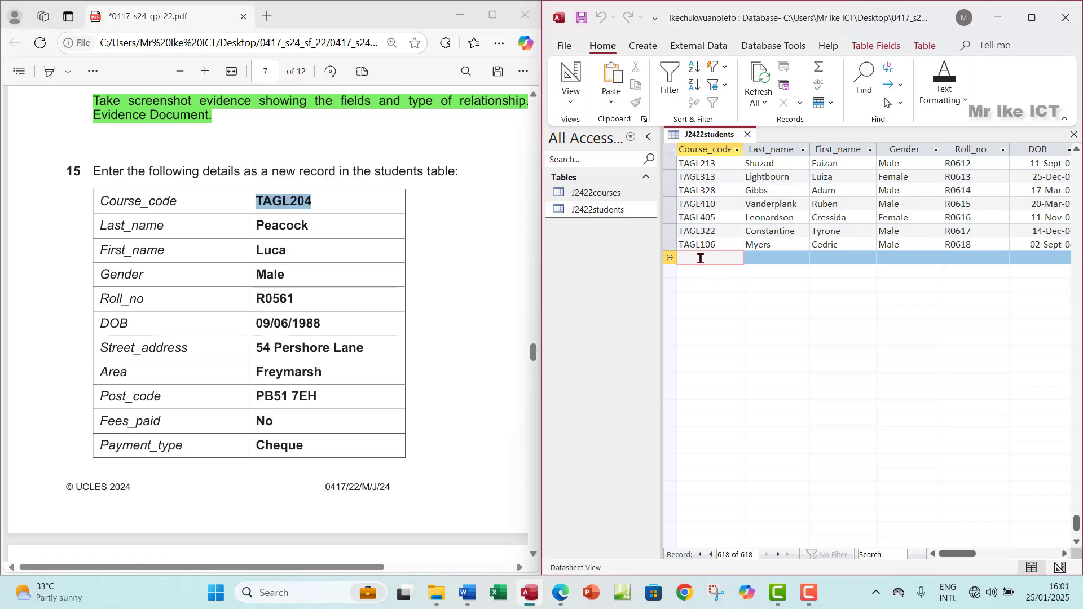
{"action": "key", "text": "ctrl+v"}
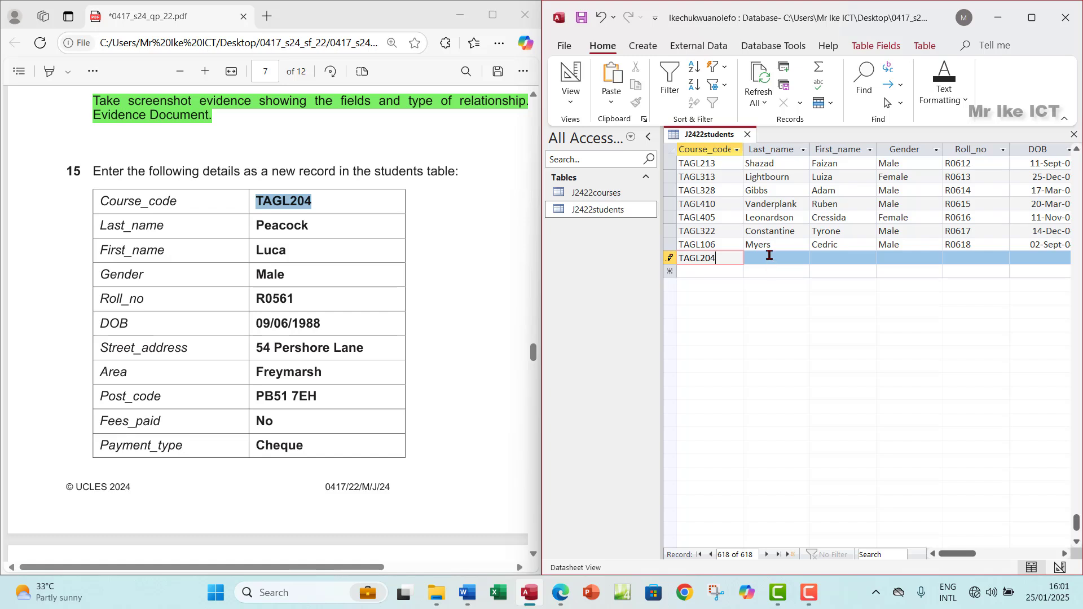
Step: Copy the student's surname and first name from the paper into Last_name and First_name
{"action": "left_click", "coordinate": [769, 255]}
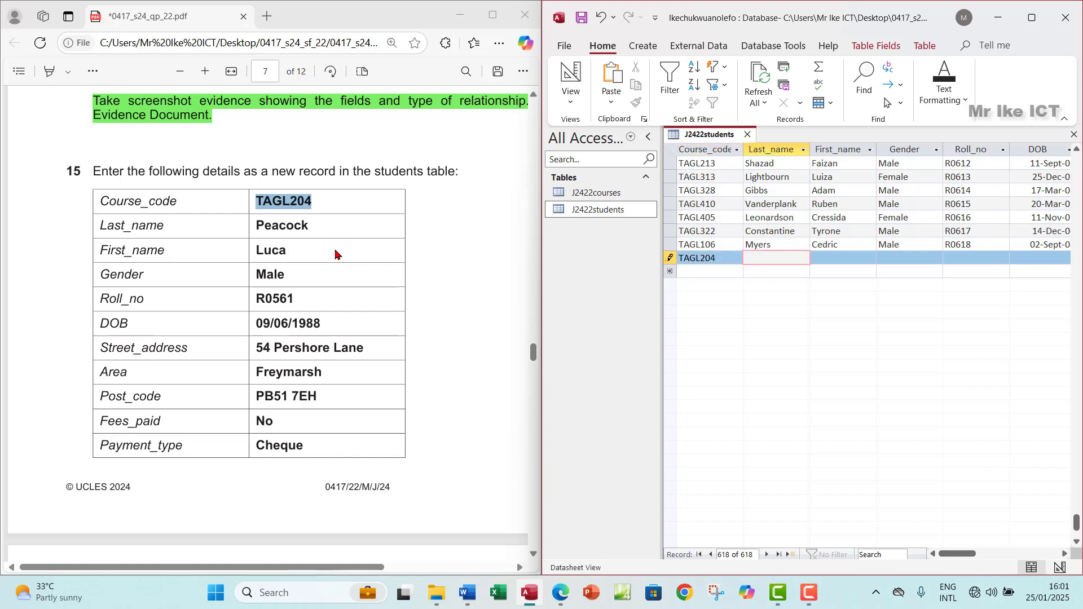
{"action": "left_click_drag", "start_coordinate": [325, 229], "coordinate": [255, 231]}
{"action": "right_click", "coordinate": [255, 231]}
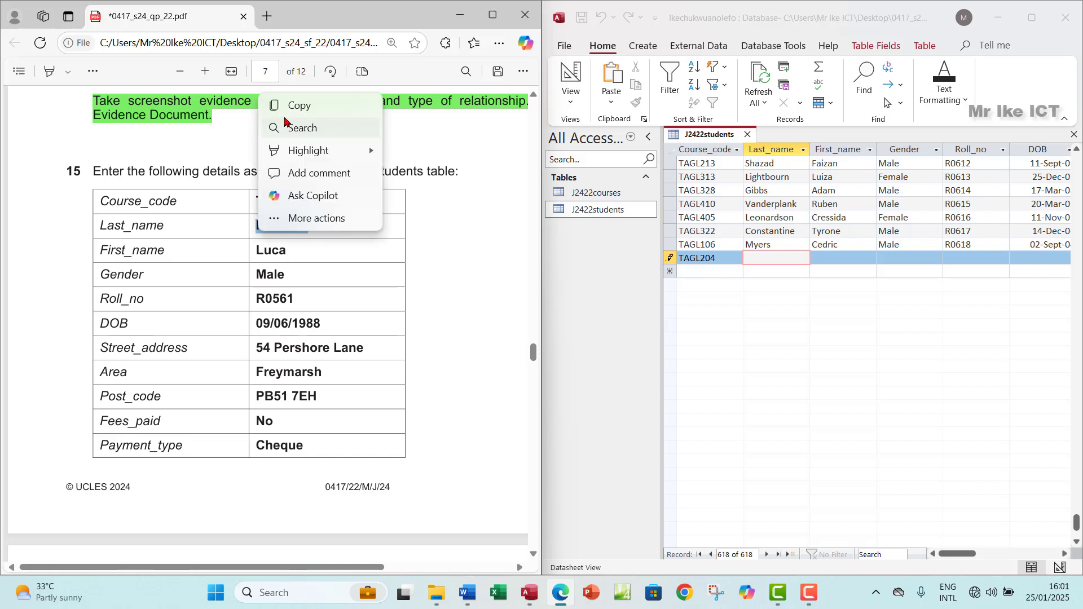
{"action": "left_click", "coordinate": [282, 110]}
{"action": "left_click", "coordinate": [769, 257]}
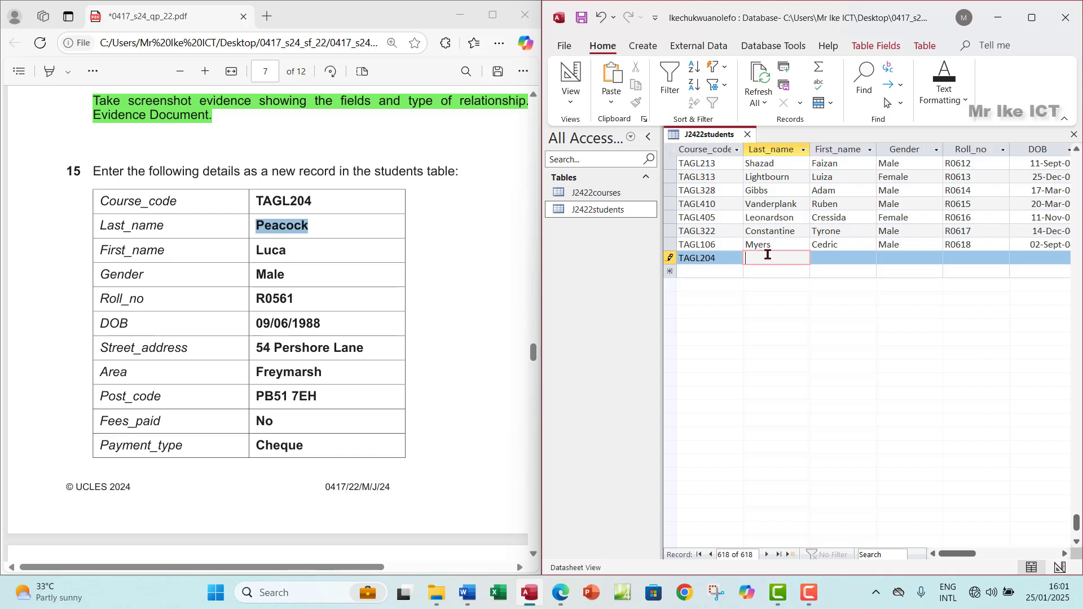
{"action": "key", "text": "ctrl+v"}
{"action": "left_click_drag", "start_coordinate": [291, 252], "coordinate": [249, 255]}
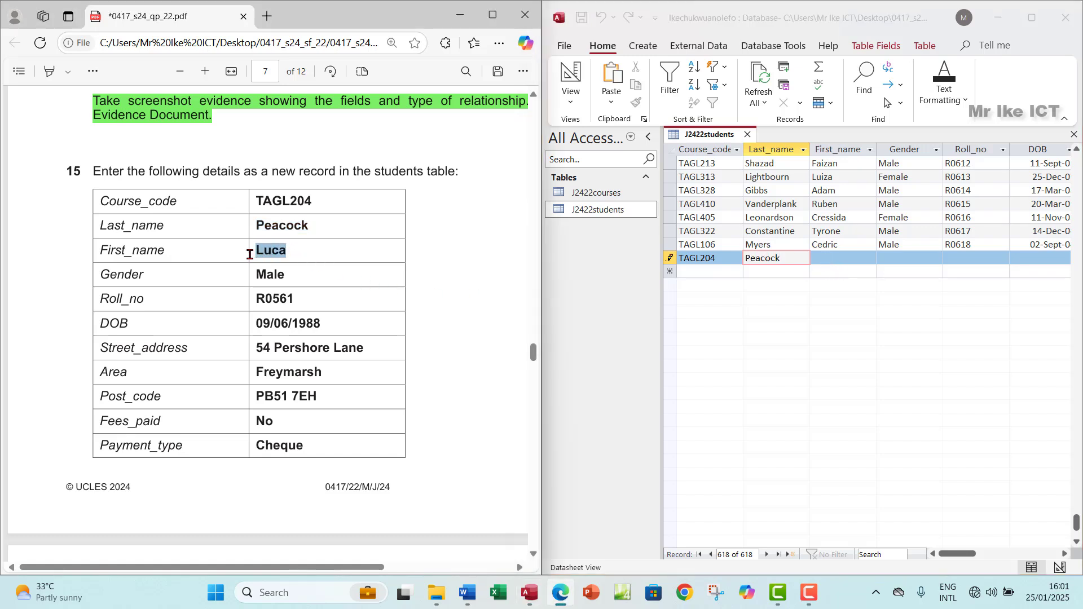
{"action": "left_click", "coordinate": [273, 150]}
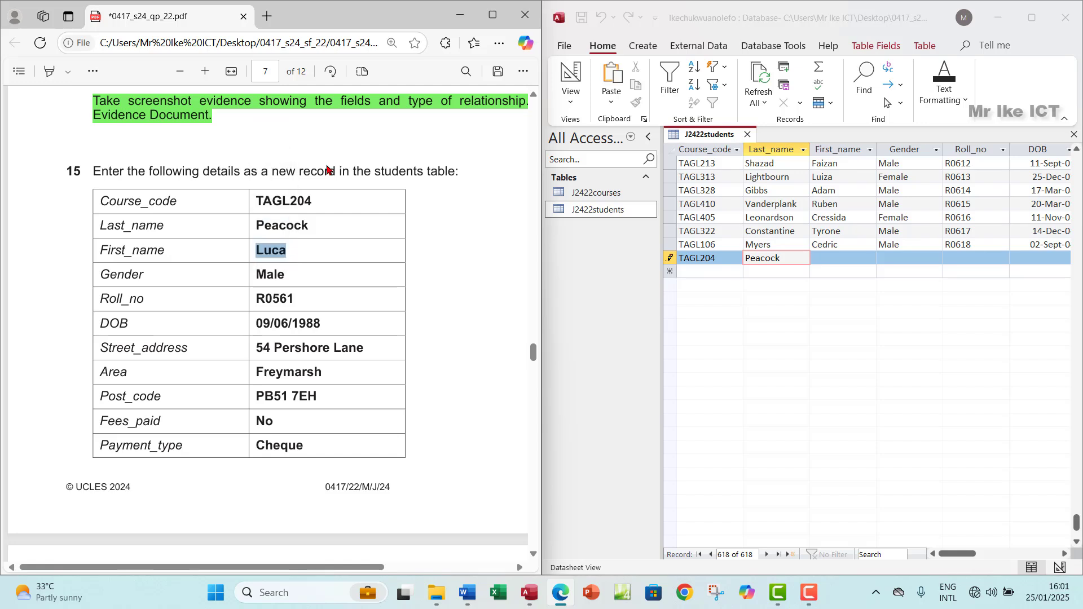
{"action": "left_click", "coordinate": [826, 257]}
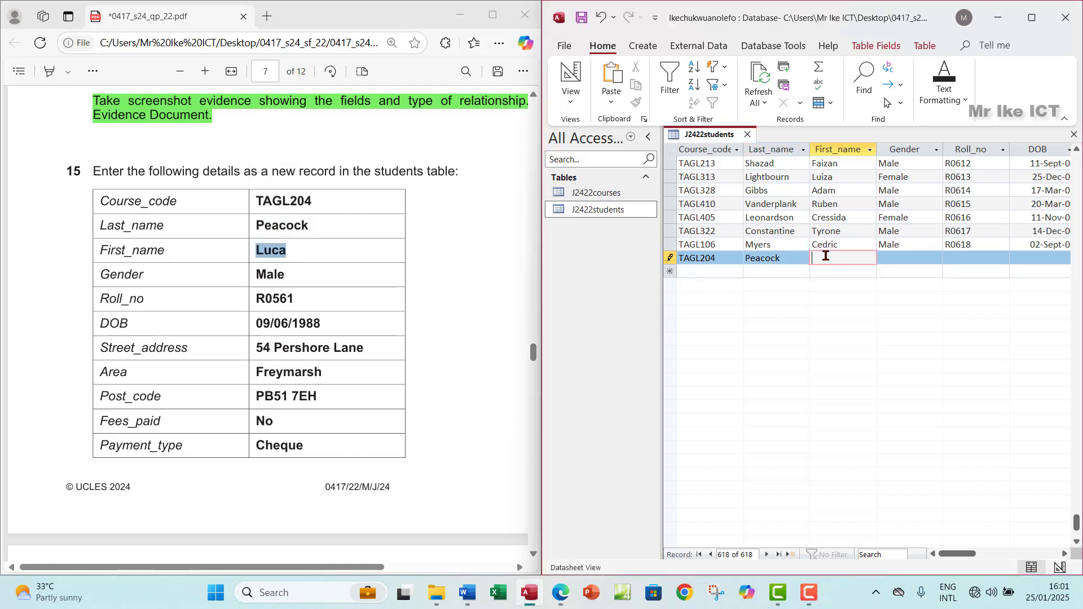
{"action": "left_click", "coordinate": [897, 257]}
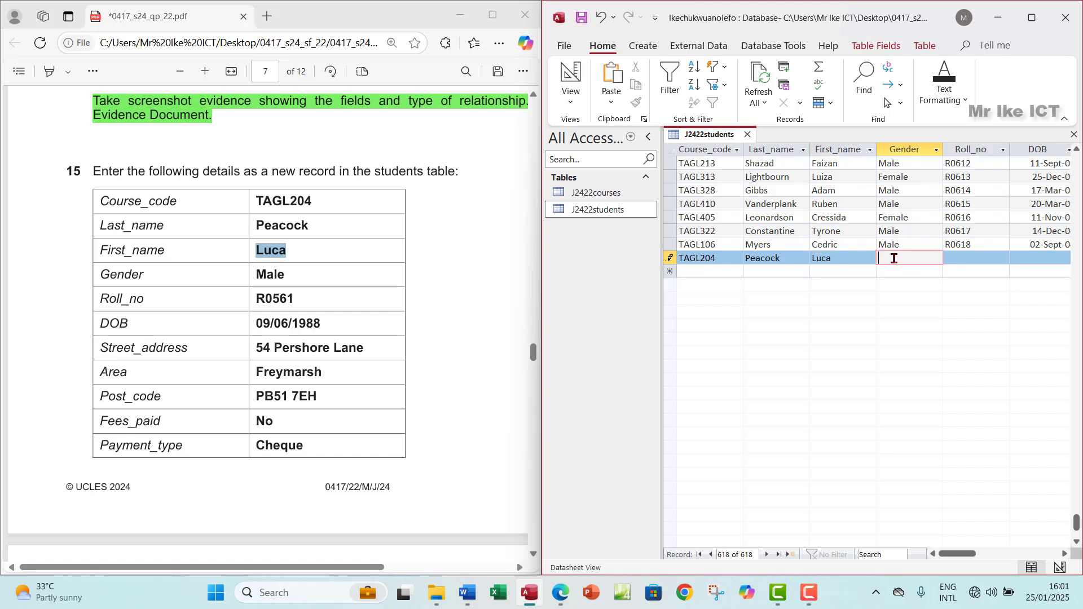
Step: Paste gender Male and the student's roll number into the new record's Gender and Roll_no
{"action": "left_click_drag", "start_coordinate": [289, 272], "coordinate": [249, 277]}
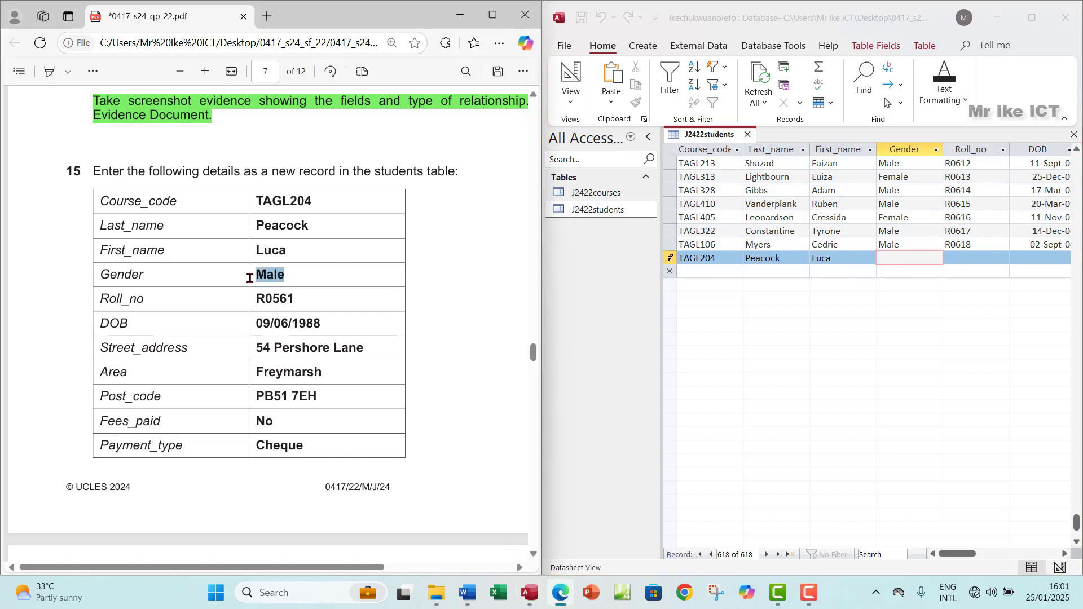
{"action": "left_click", "coordinate": [908, 257]}
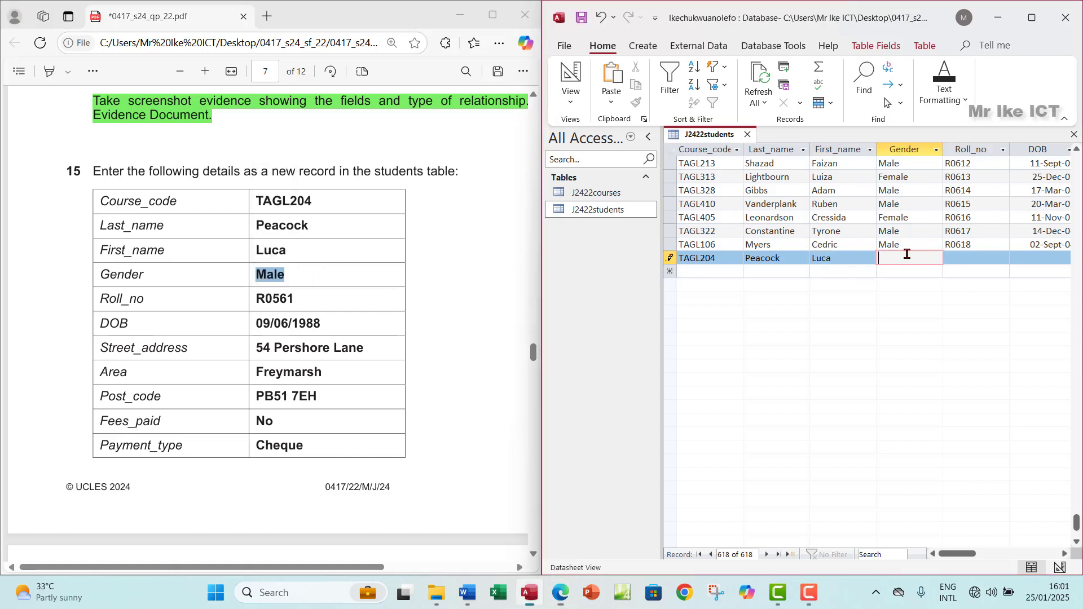
{"action": "key", "text": "ctrl+v"}
{"action": "left_click", "coordinate": [970, 258]}
{"action": "left_click", "coordinate": [281, 305]}
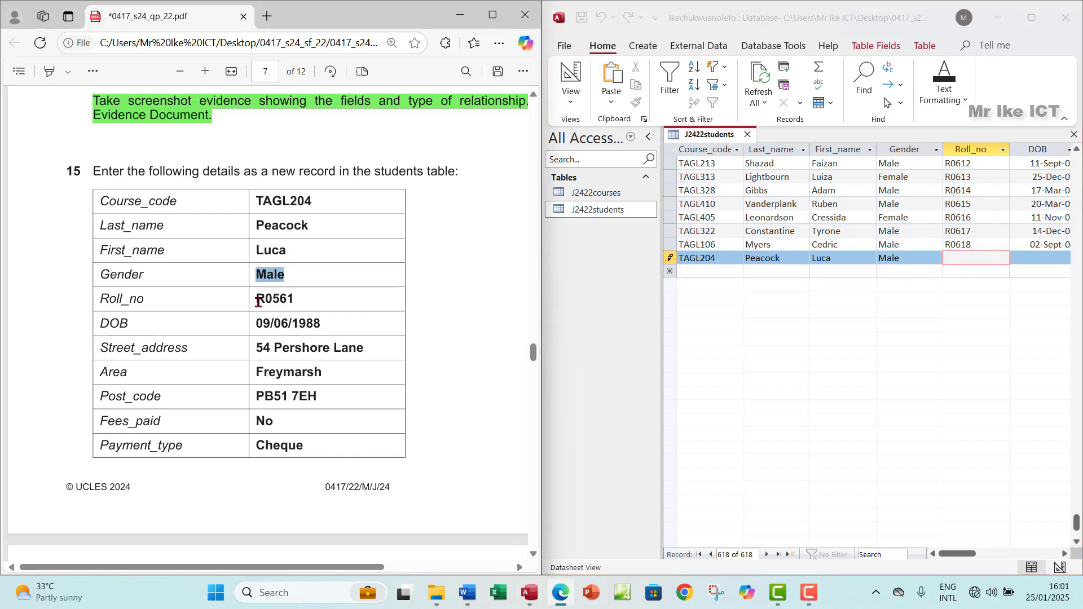
{"action": "left_click_drag", "start_coordinate": [295, 299], "coordinate": [254, 301]}
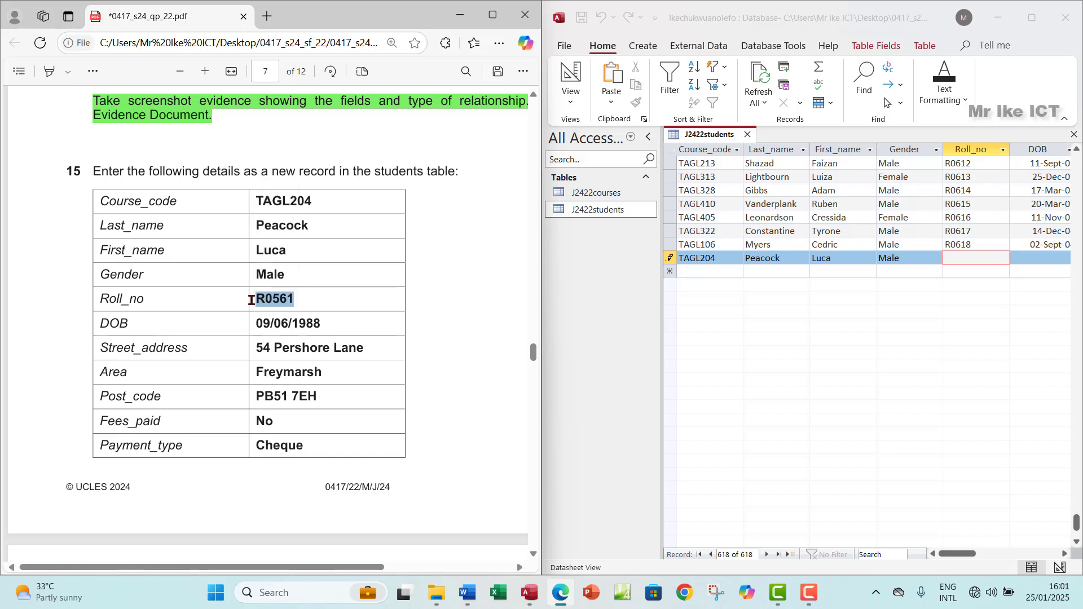
{"action": "left_click", "coordinate": [963, 259]}
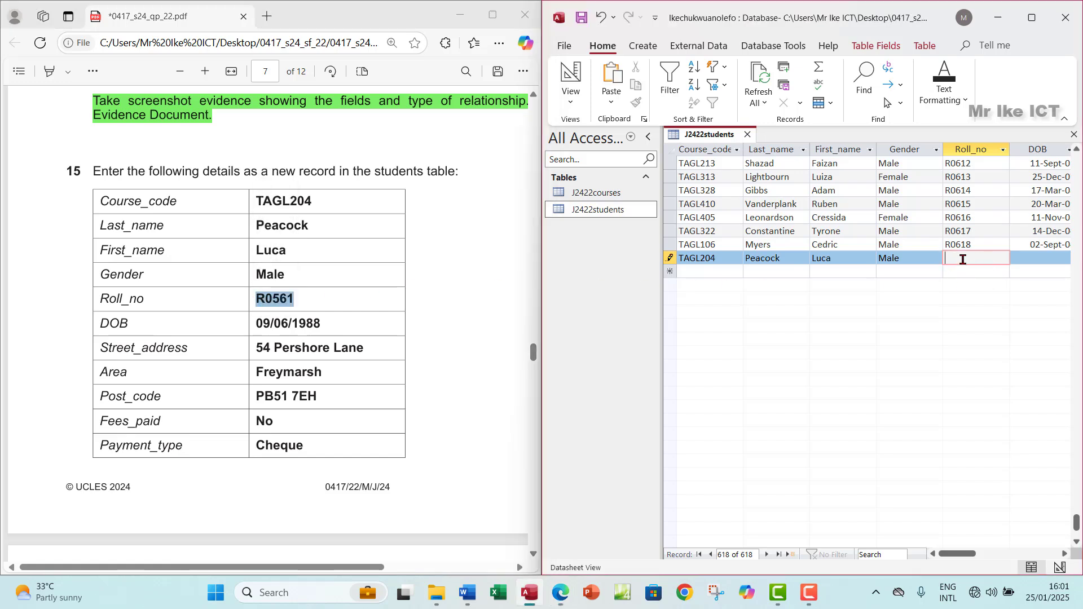
{"action": "type", "text": "R0561"}
{"action": "left_click_drag", "start_coordinate": [955, 555], "coordinate": [977, 557]}
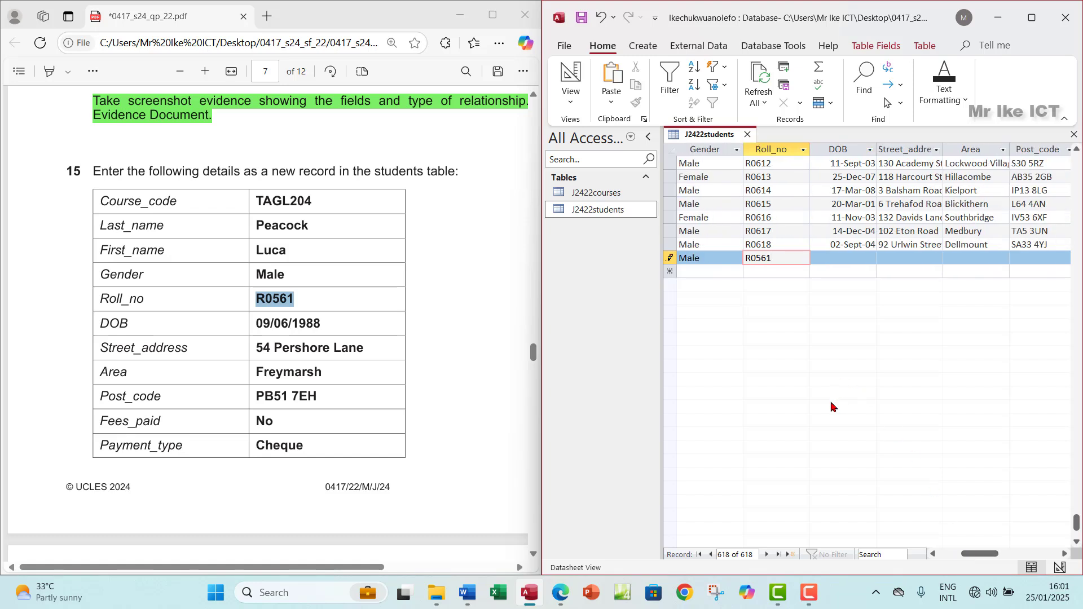
{"action": "left_click", "coordinate": [341, 339]}
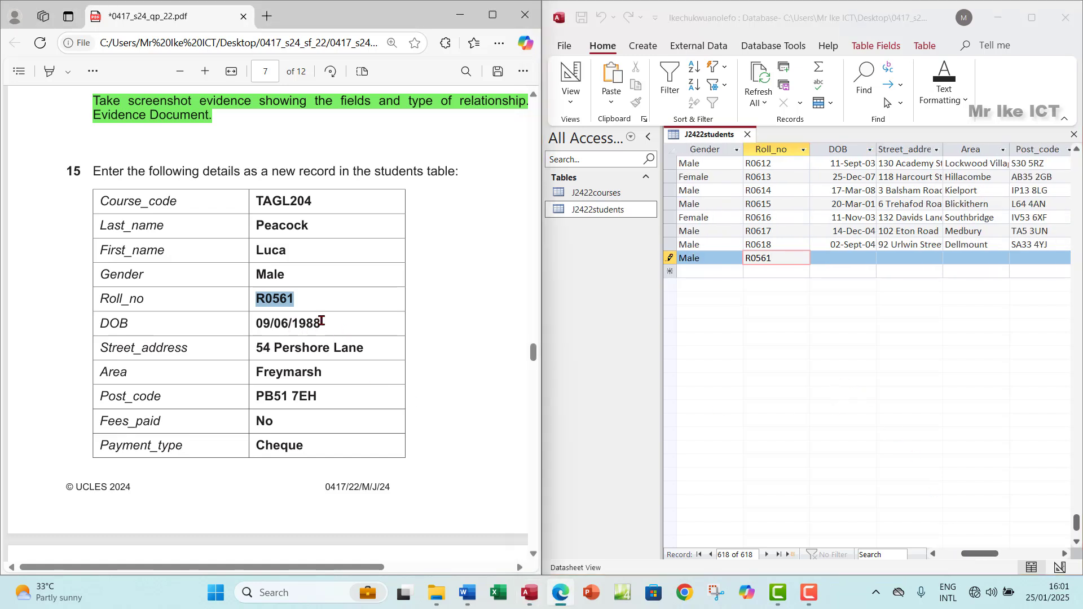
{"action": "left_click_drag", "start_coordinate": [322, 322], "coordinate": [240, 323]}
{"action": "key", "text": "ctrl+c"}
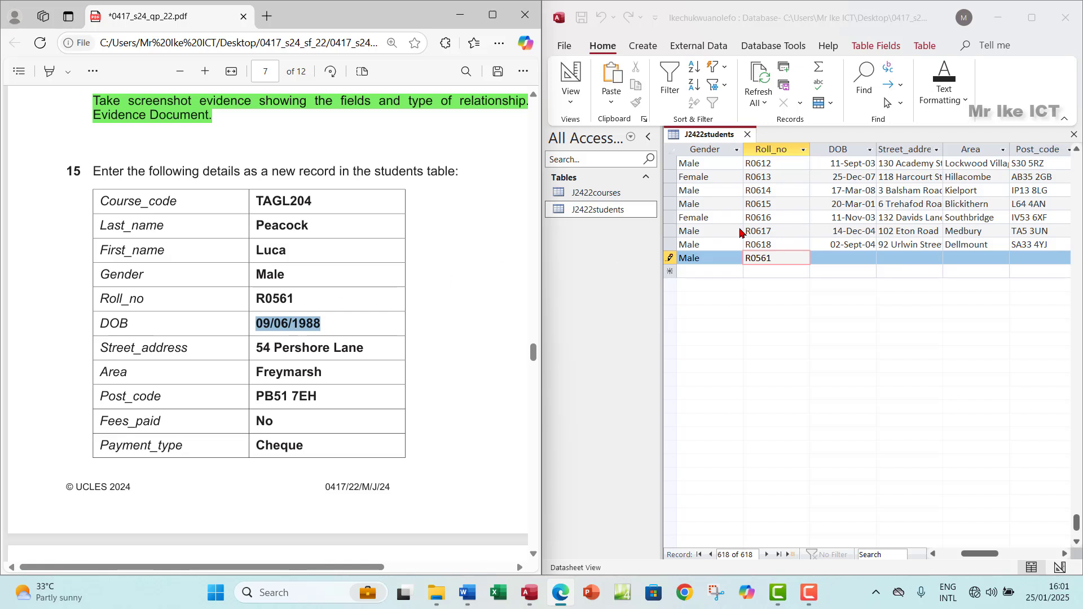
{"action": "left_click", "coordinate": [838, 259]}
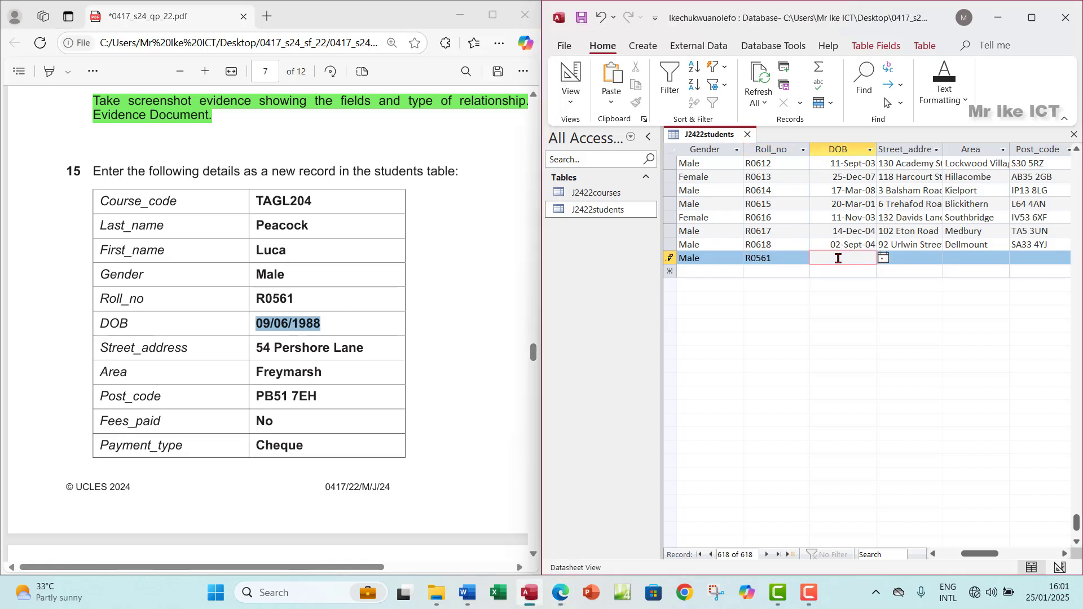
{"action": "key", "text": "ctrl+v"}
Step: Copy the student's street address from the paper into the Street_address field
{"action": "left_click", "coordinate": [925, 259]}
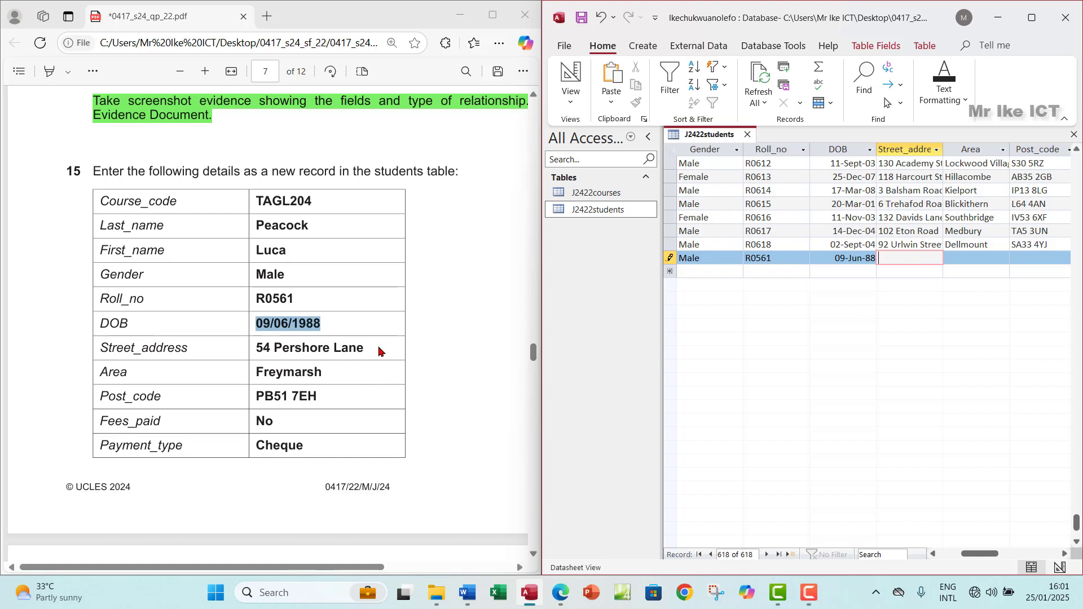
{"action": "left_click_drag", "start_coordinate": [368, 352], "coordinate": [250, 354]}
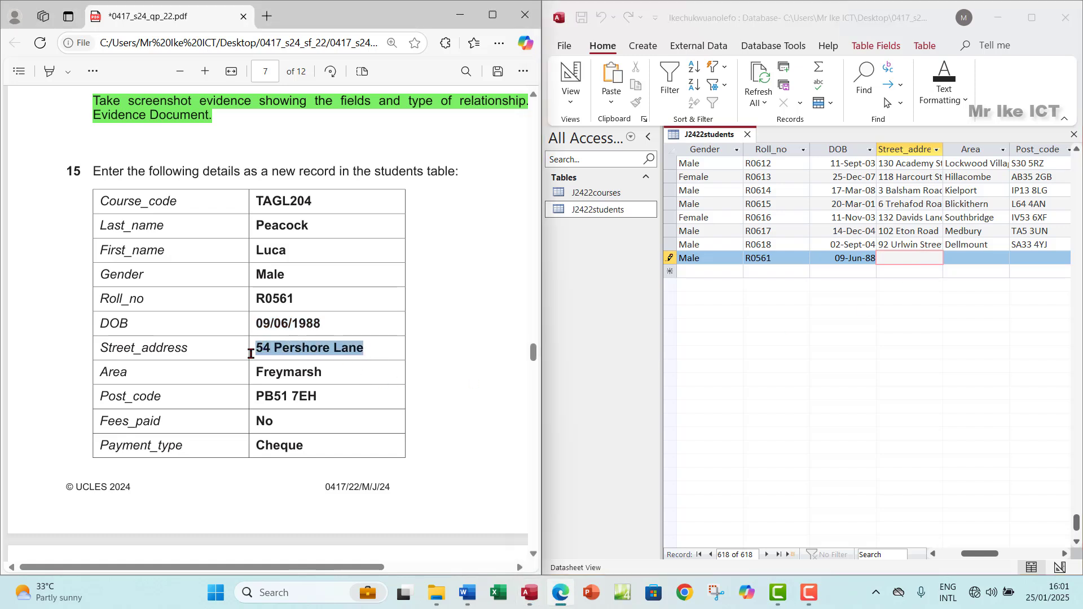
{"action": "right_click", "coordinate": [250, 354]}
{"action": "left_click", "coordinate": [276, 236]}
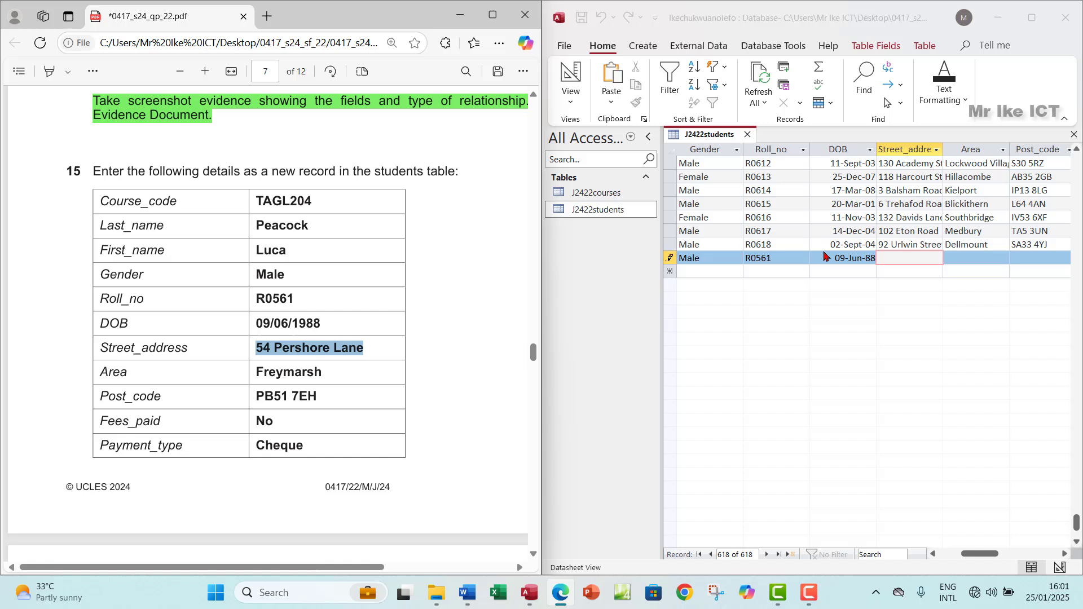
{"action": "left_click", "coordinate": [913, 259]}
{"action": "key", "text": "ctrl+v"}
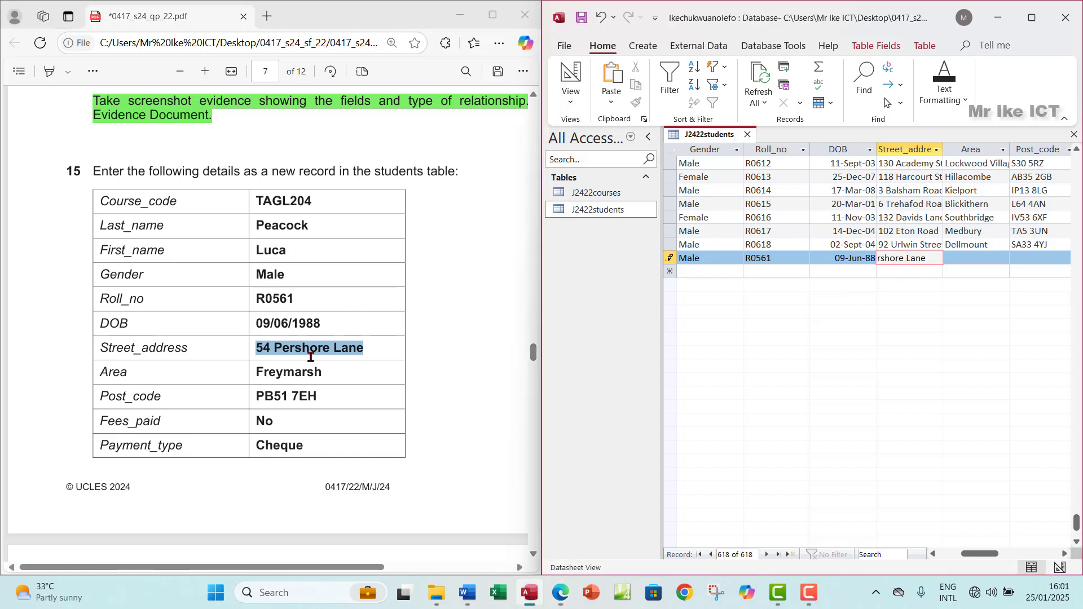
Step: Copy the student's area and postcode from the paper into the Area and Post_code fields
{"action": "left_click_drag", "start_coordinate": [333, 375], "coordinate": [244, 375]}
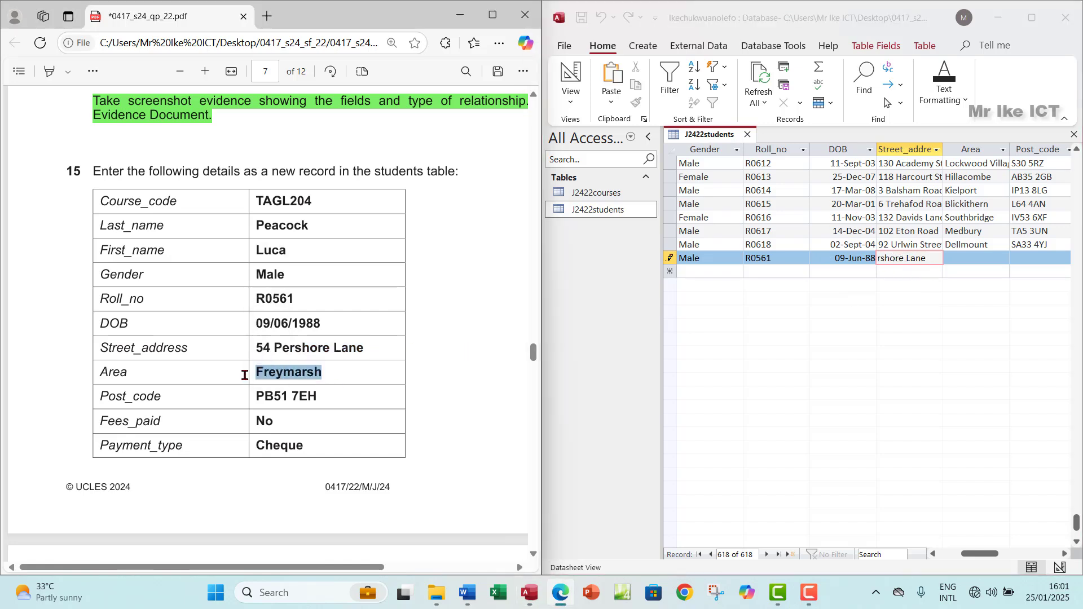
{"action": "left_click", "coordinate": [963, 258]}
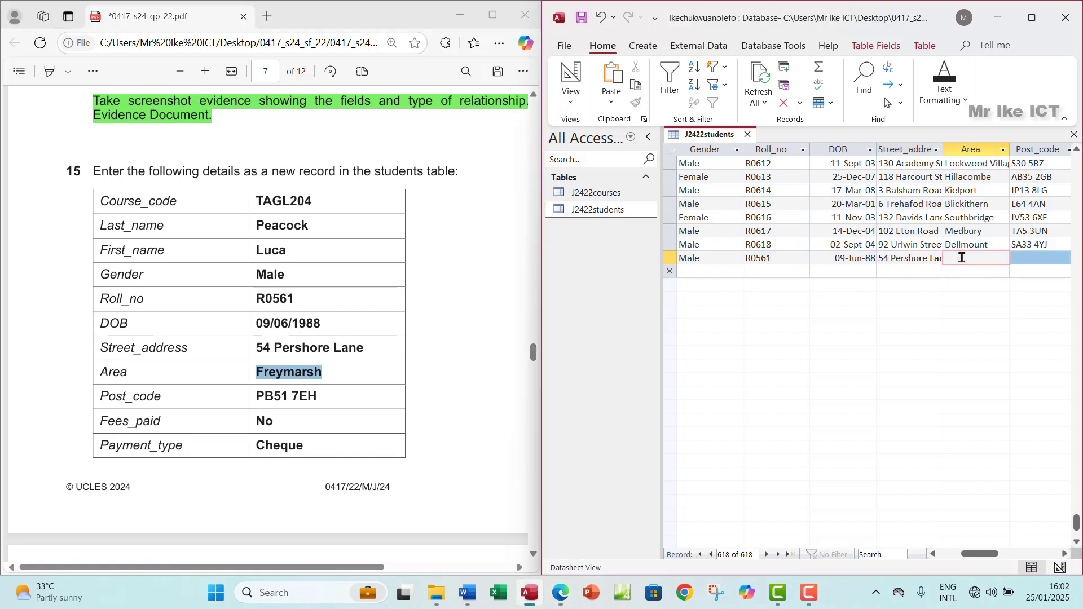
{"action": "key", "text": "ctrl+v"}
{"action": "left_click", "coordinate": [1047, 258]}
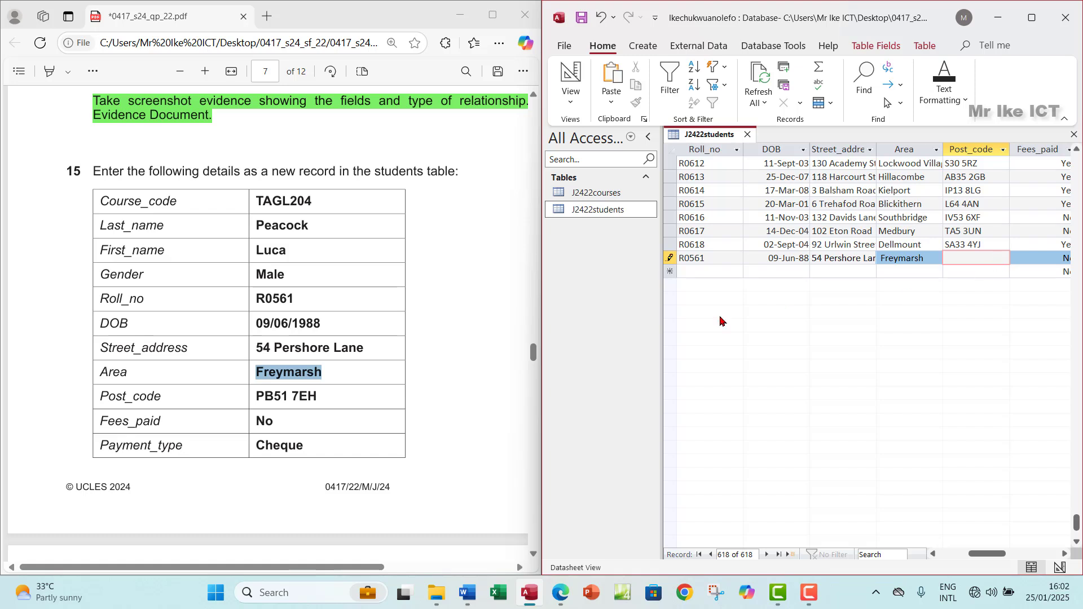
{"action": "left_click", "coordinate": [344, 403]}
{"action": "left_click_drag", "start_coordinate": [320, 396], "coordinate": [248, 397]}
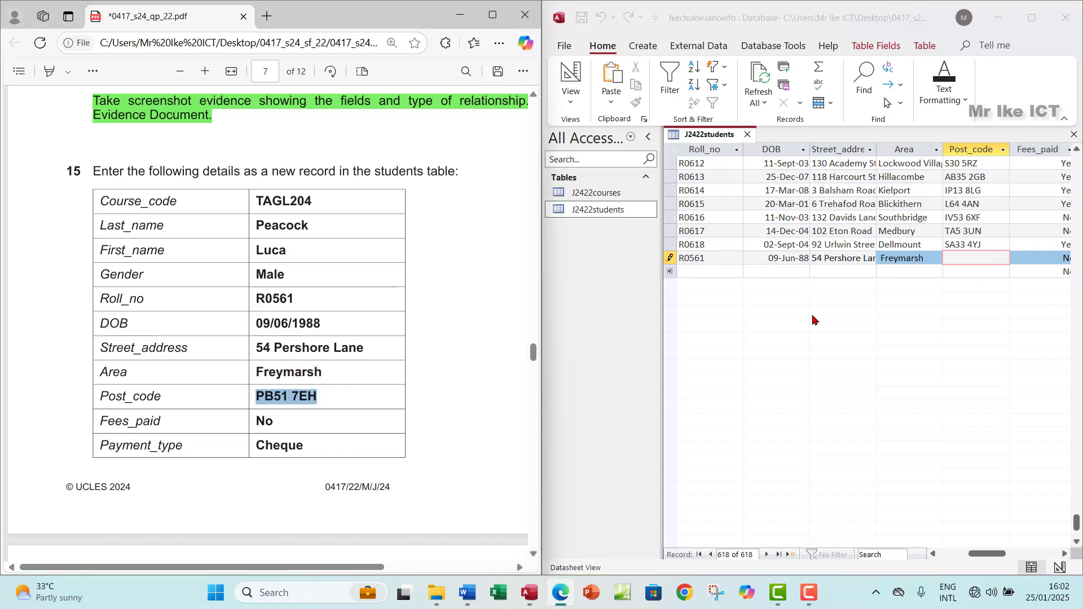
{"action": "left_click", "coordinate": [959, 255]}
{"action": "key", "text": "ctrl+v"}
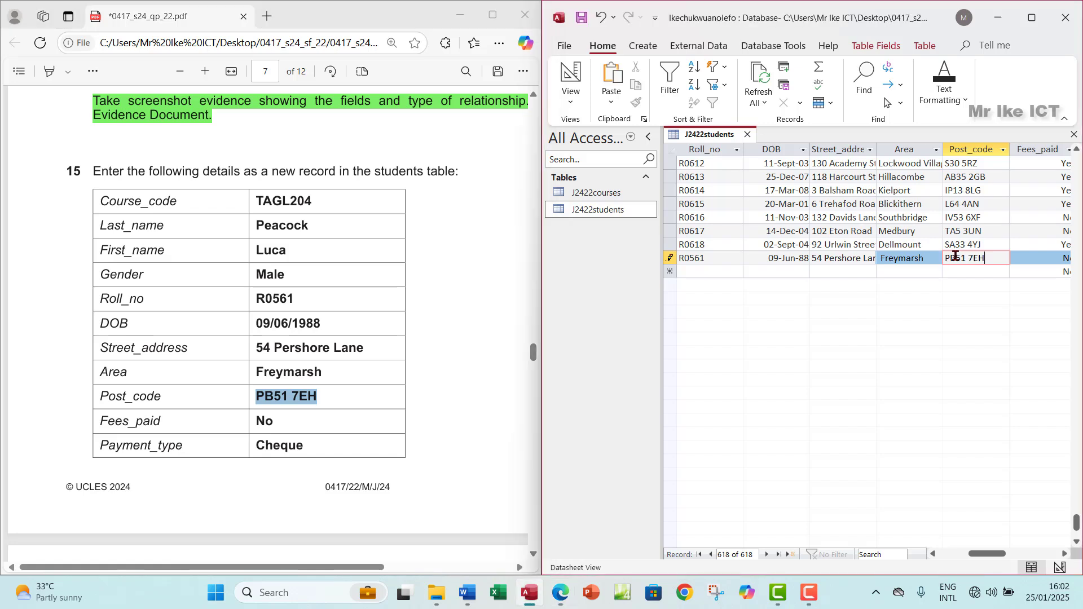
Step: Leave Fees_paid as No and paste Cheque into Payment_type
{"action": "key", "text": "Tab"}
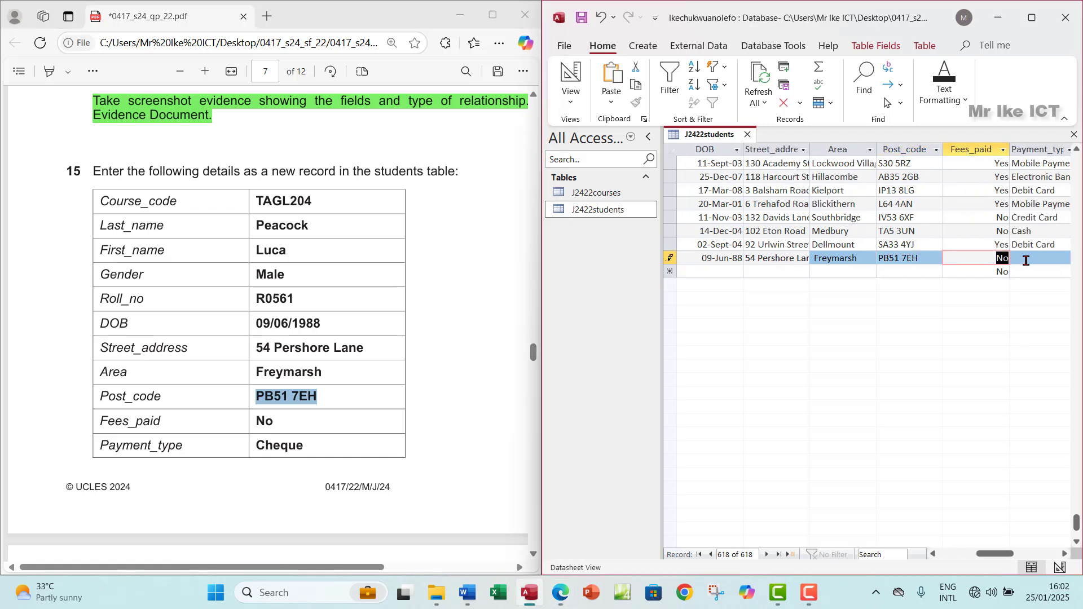
{"action": "key", "text": "Tab"}
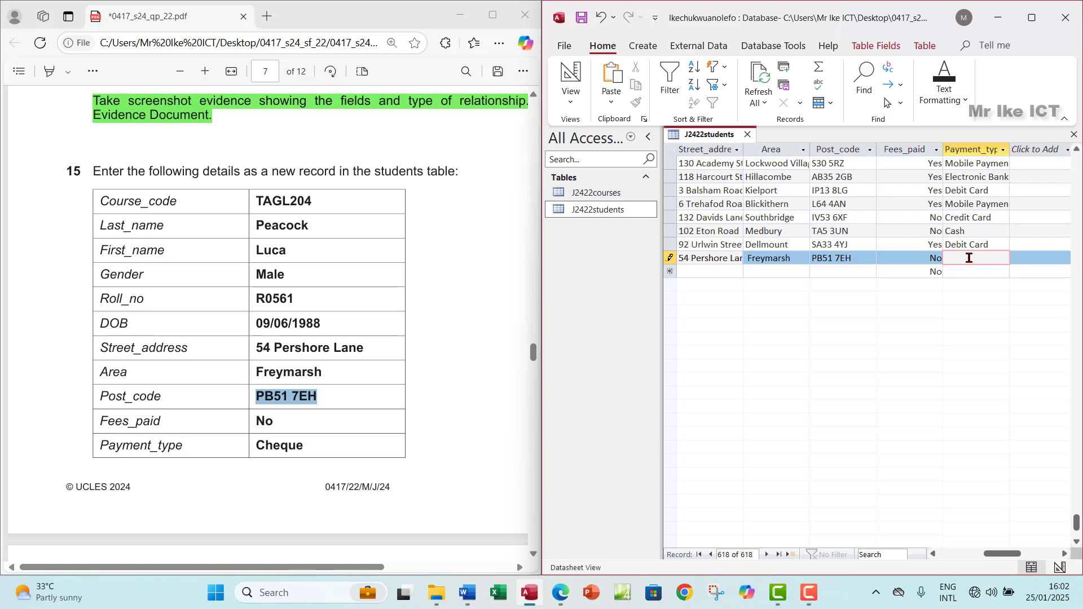
{"action": "left_click", "coordinate": [319, 450]}
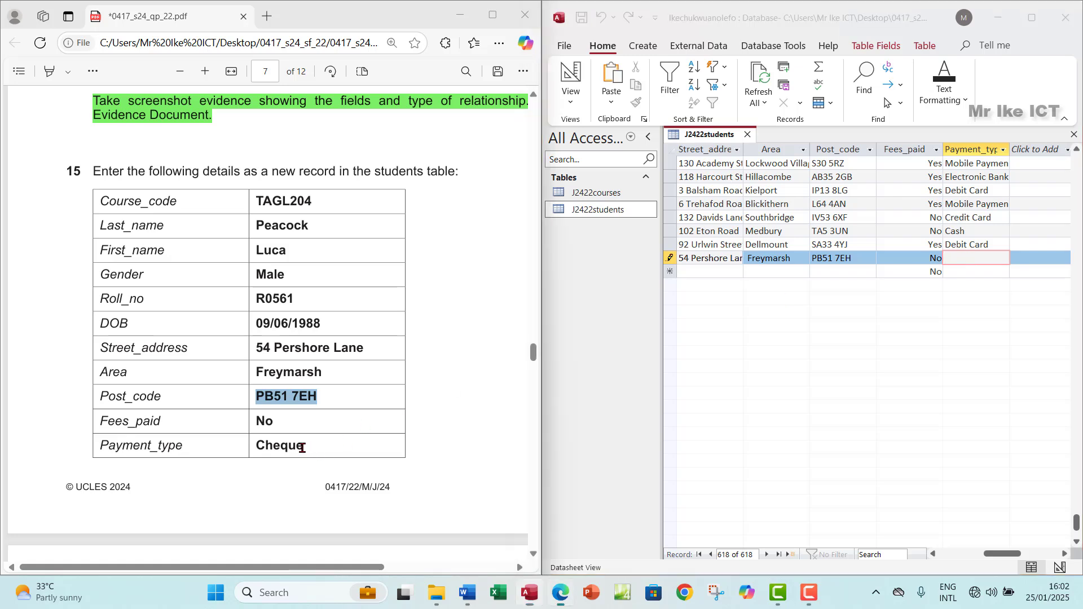
{"action": "left_click_drag", "start_coordinate": [303, 445], "coordinate": [253, 446]}
{"action": "key", "text": "ctrl+c"}
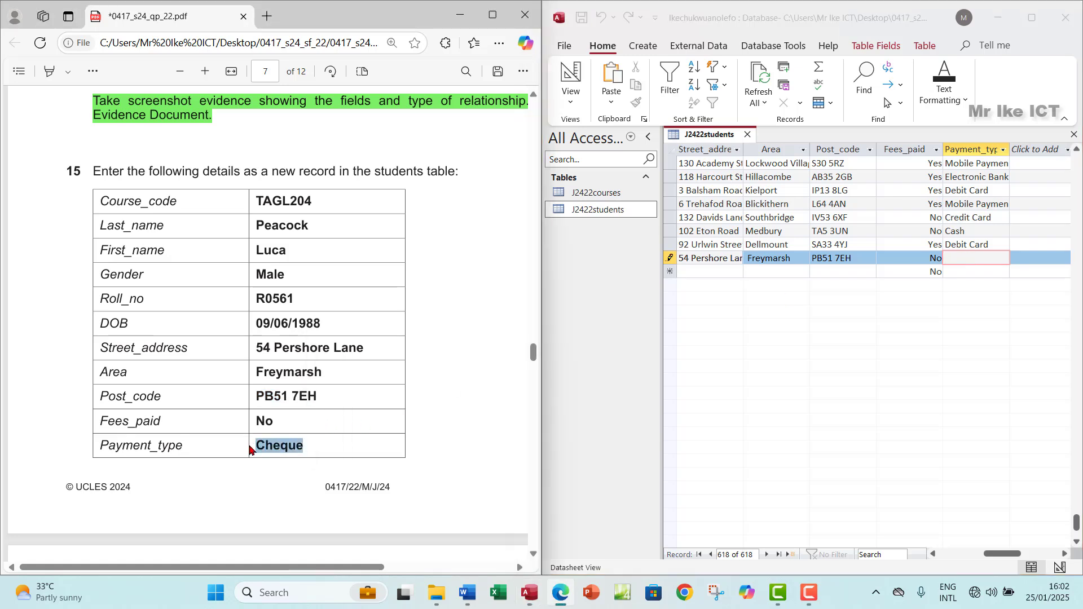
{"action": "left_click", "coordinate": [970, 253]}
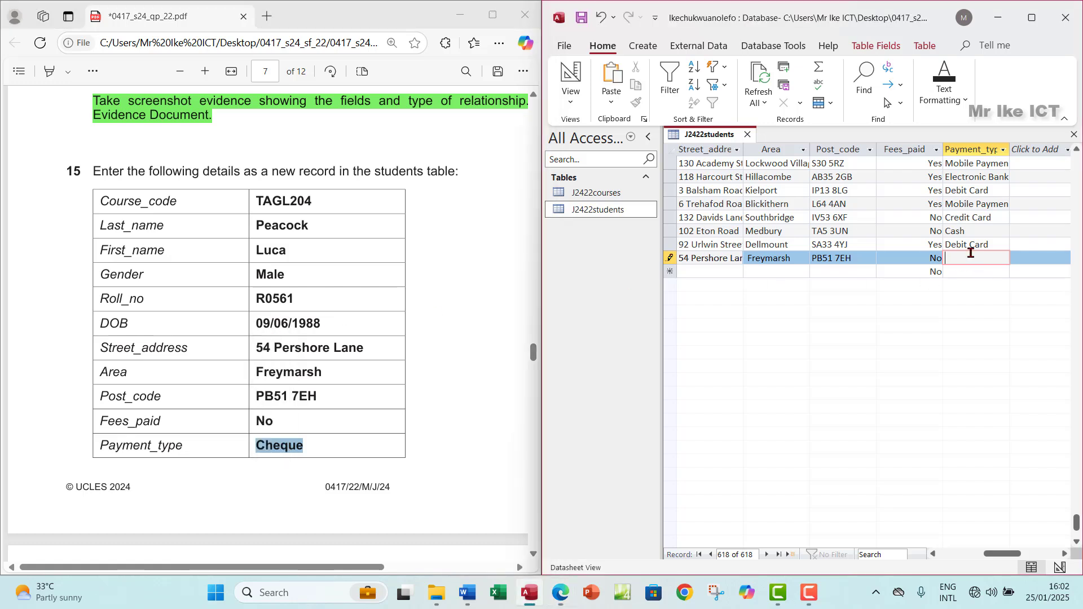
{"action": "key", "text": "ctrl+v"}
Step: Maximize the Access window and the exam paper PDF window
{"action": "left_click", "coordinate": [1032, 17]}
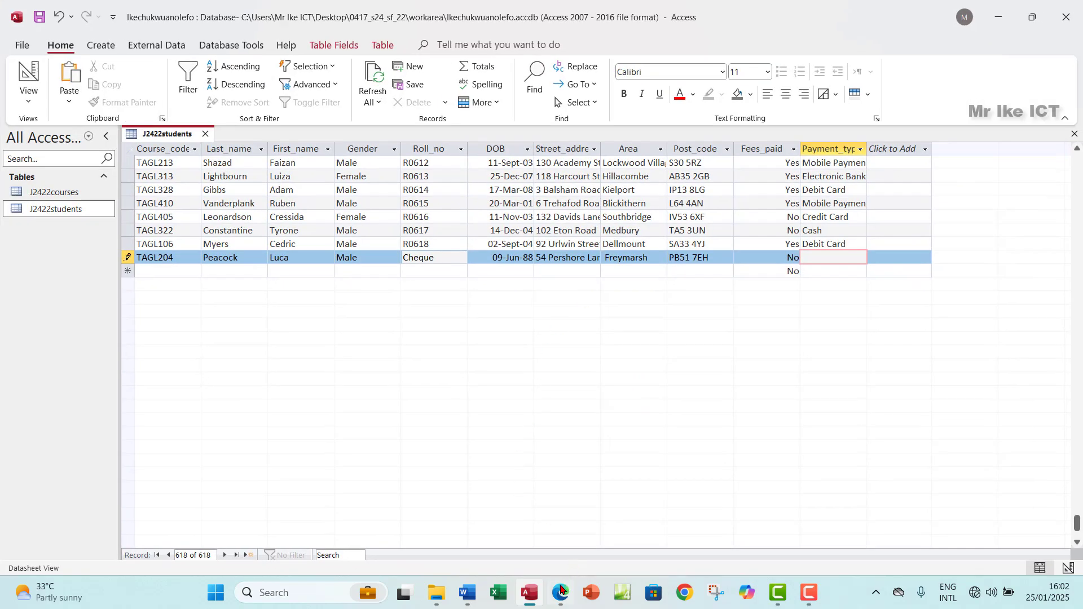
{"action": "left_click", "coordinate": [561, 591]}
{"action": "left_click", "coordinate": [492, 14]}
{"action": "scroll", "coordinate": [411, 309], "scroll_direction": "down", "scroll_amount": 5}
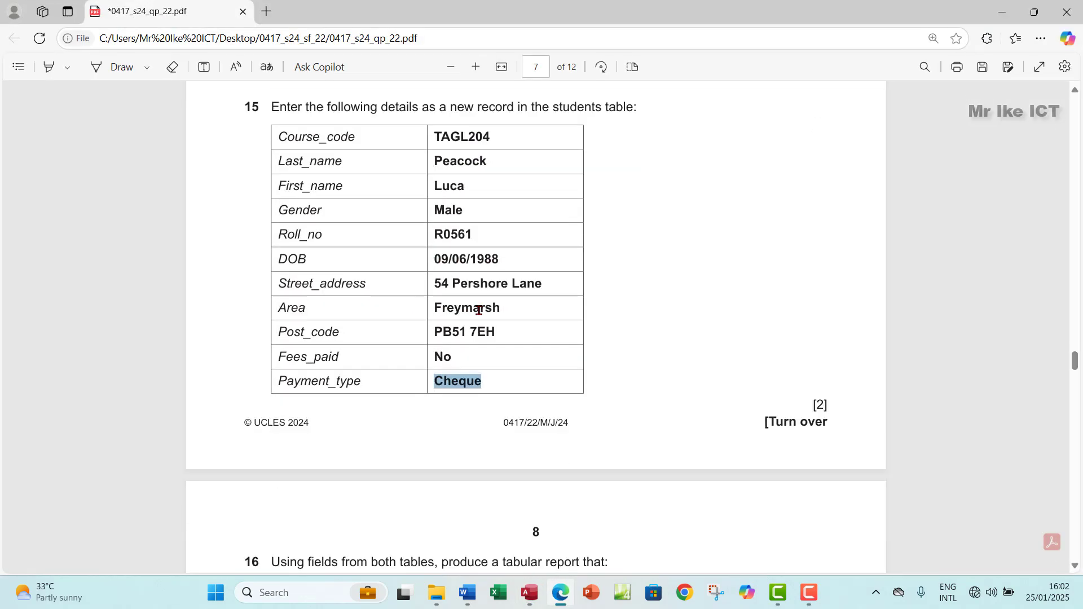
{"action": "scroll", "coordinate": [549, 310], "scroll_direction": "up", "scroll_amount": 4}
{"action": "scroll", "coordinate": [478, 311], "scroll_direction": "up", "scroll_amount": 2}
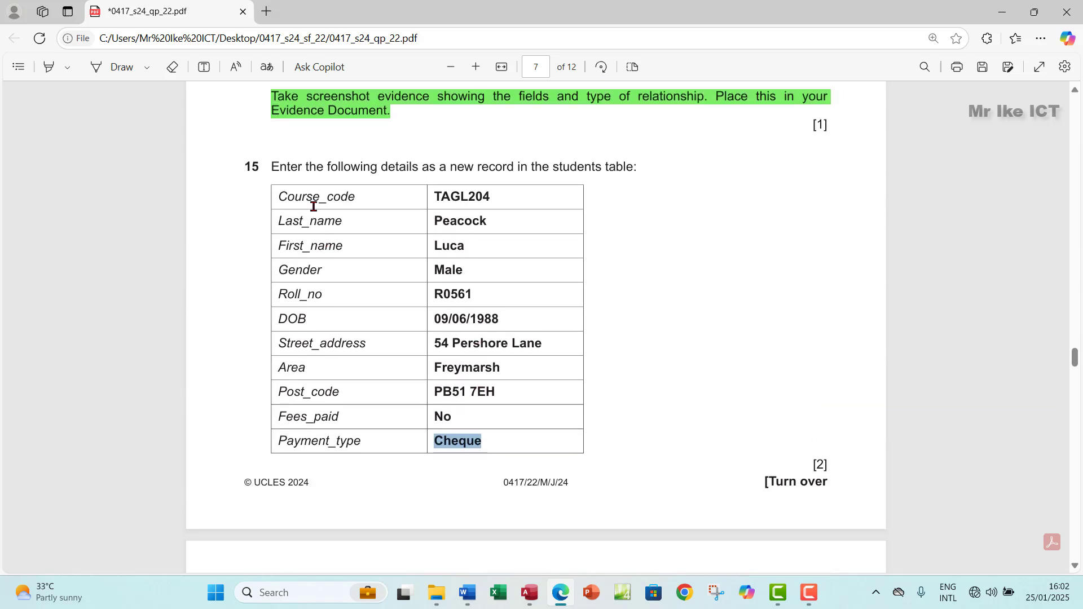
{"action": "scroll", "coordinate": [516, 381], "scroll_direction": "down", "scroll_amount": 4}
{"action": "scroll", "coordinate": [516, 381], "scroll_direction": "down", "scroll_amount": 2}
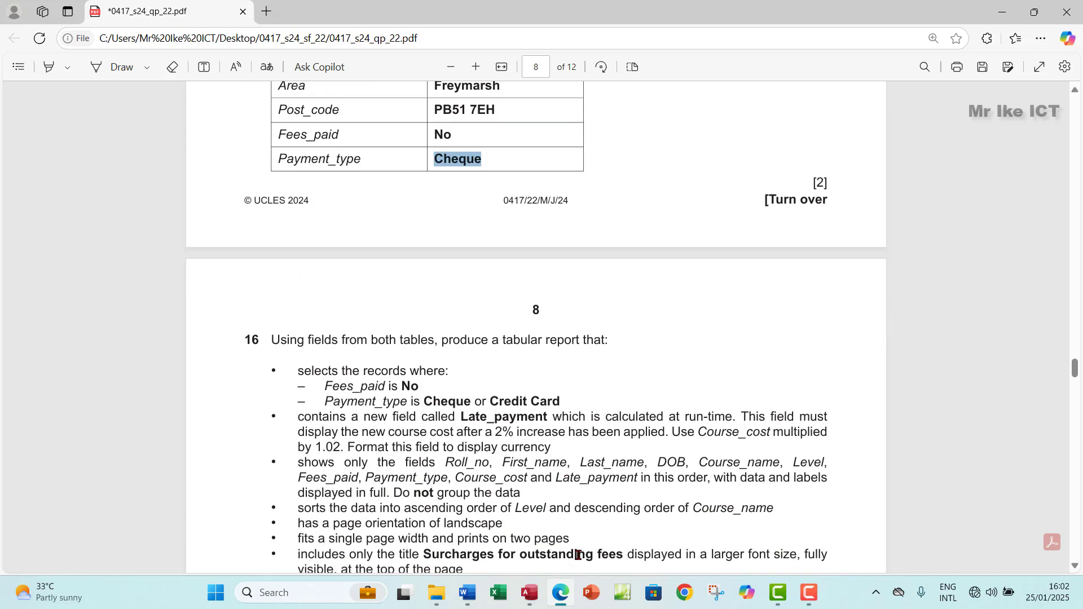
{"action": "scroll", "coordinate": [497, 223], "scroll_direction": "up", "scroll_amount": 5}
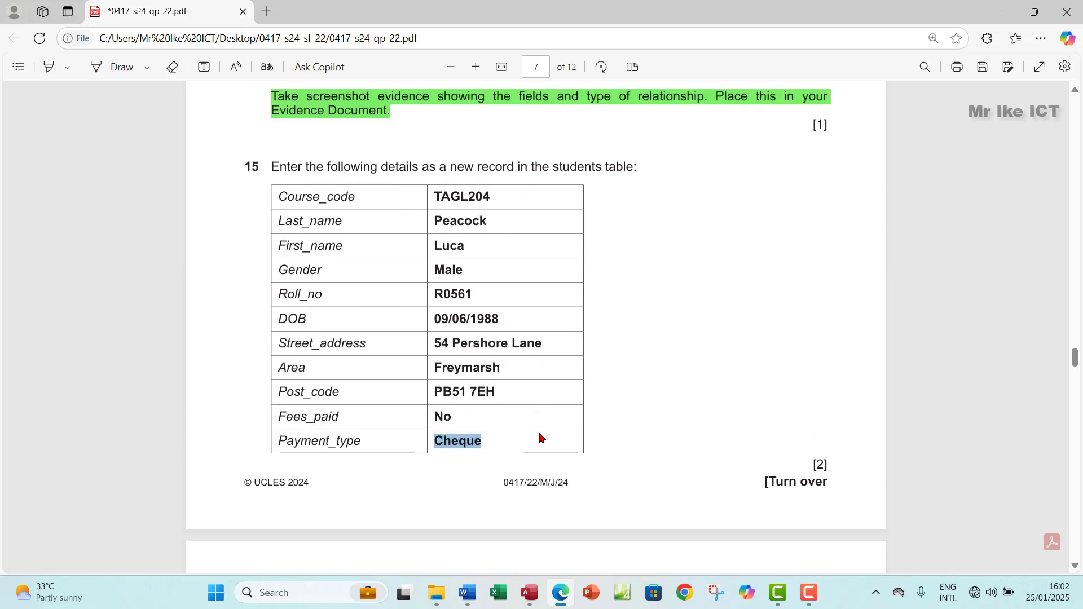
Step: Save the new student record, close the J2422students table, and scroll the PDF to question 16
{"action": "left_click", "coordinate": [531, 592]}
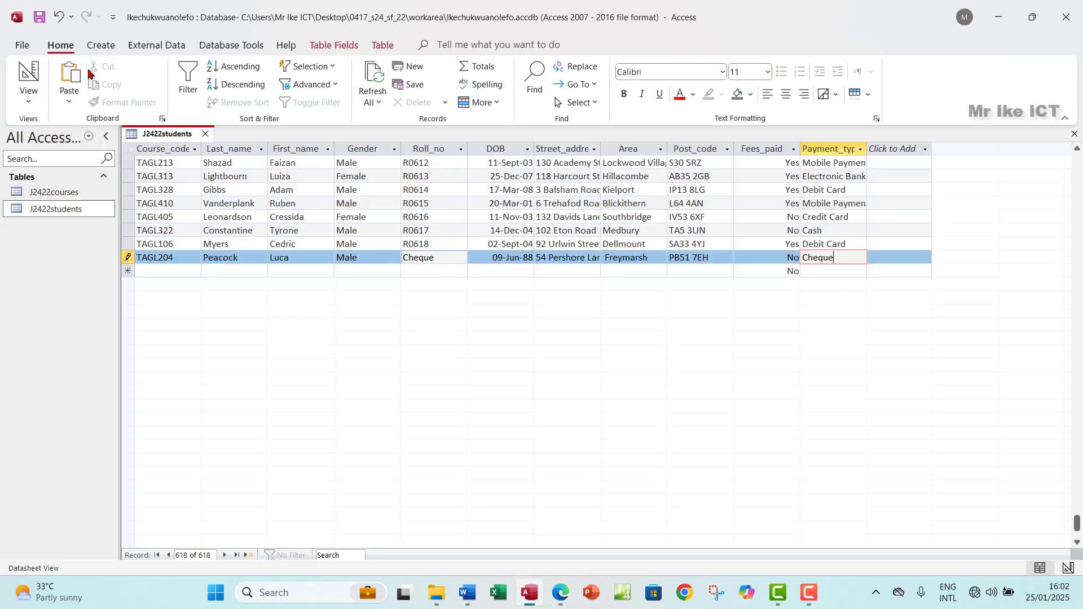
{"action": "left_click", "coordinate": [39, 18]}
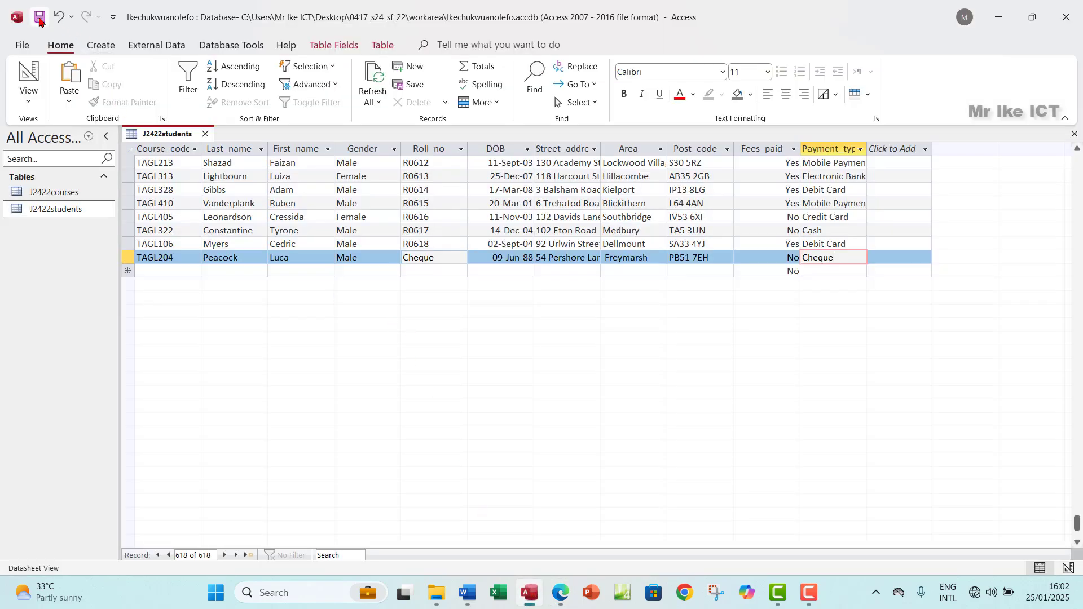
{"action": "left_click", "coordinate": [1074, 133]}
{"action": "left_click", "coordinate": [561, 592]}
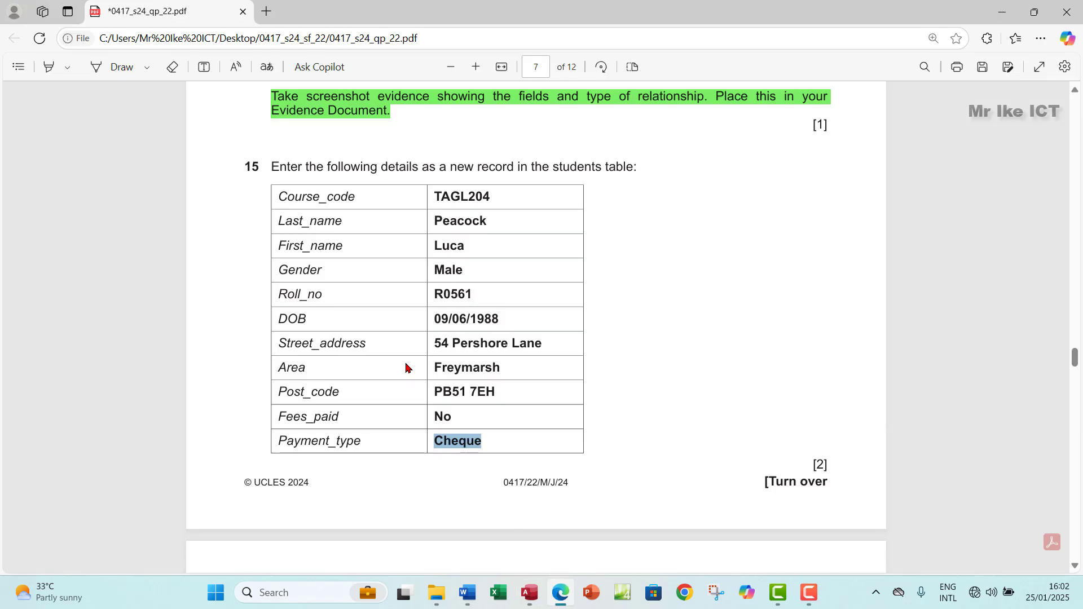
{"action": "scroll", "coordinate": [406, 367], "scroll_direction": "down", "scroll_amount": 5}
{"action": "scroll", "coordinate": [406, 367], "scroll_direction": "down", "scroll_amount": 4}
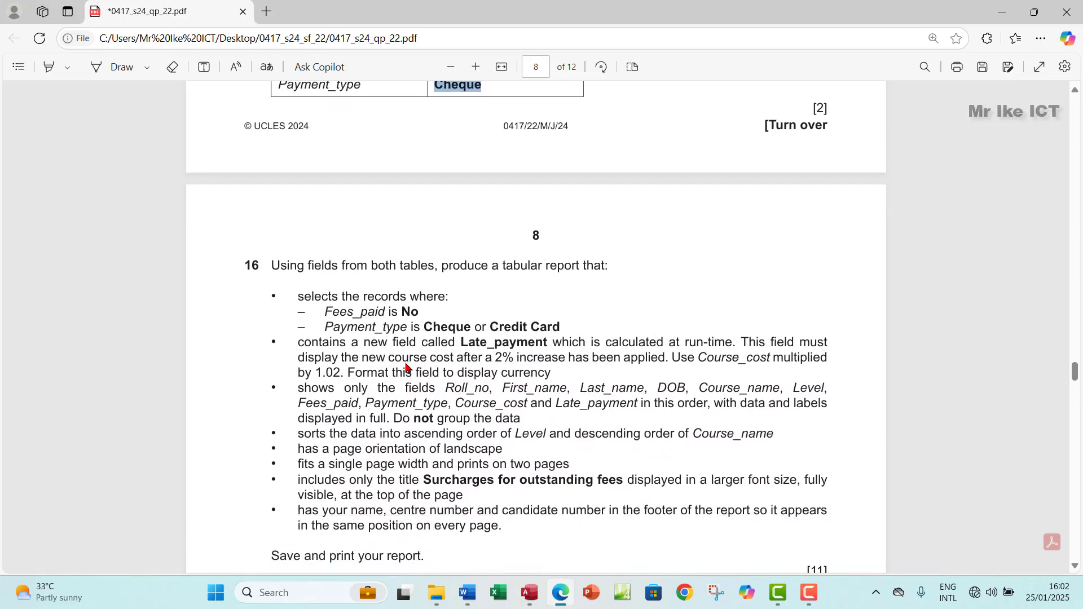
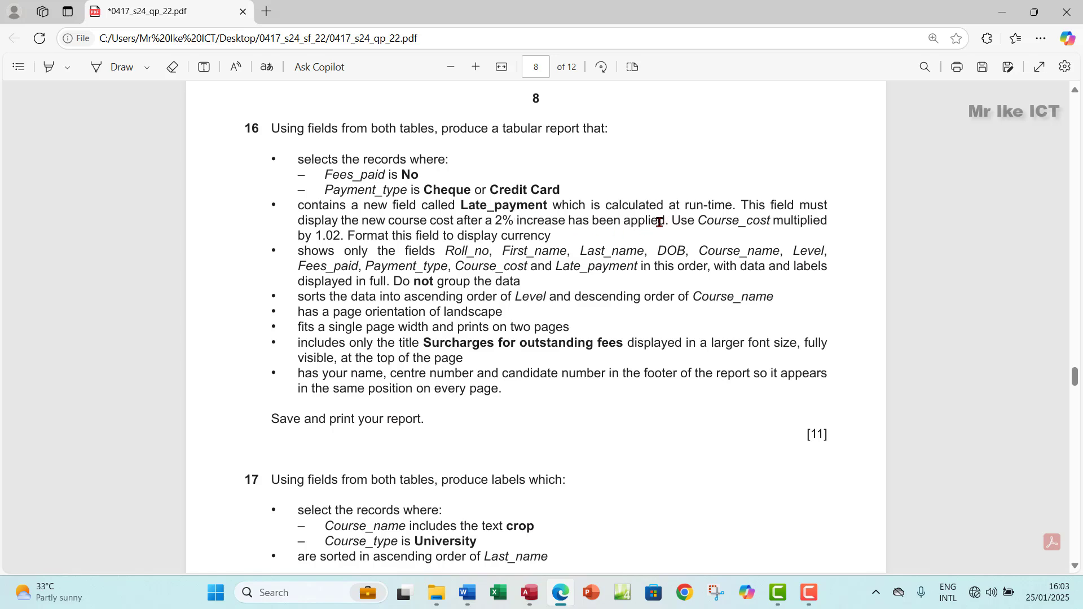
Step: Highlight question 16's 'shows only the fields' bullet in green
{"action": "left_click_drag", "start_coordinate": [648, 221], "coordinate": [668, 221]}
{"action": "right_click", "coordinate": [648, 243]}
{"action": "mouse_move", "coordinate": [677, 252]}
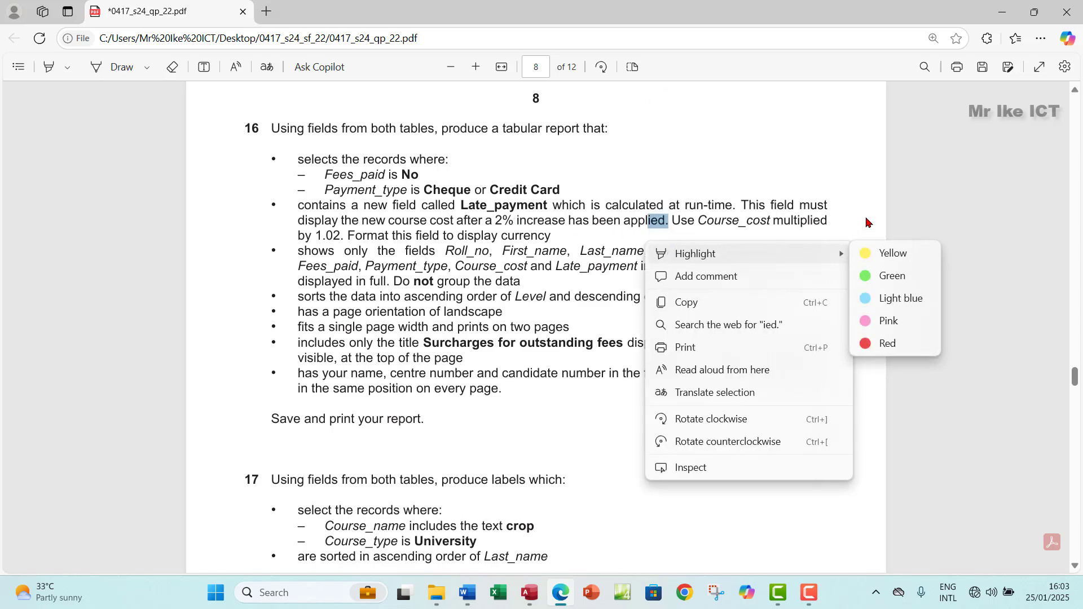
{"action": "left_click", "coordinate": [867, 221]}
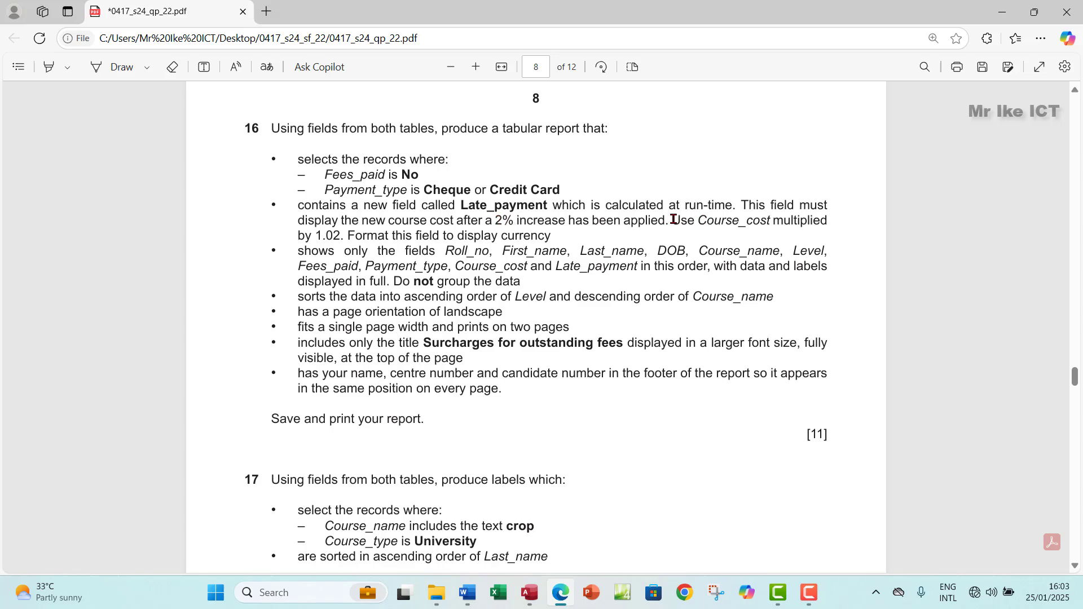
{"action": "left_click_drag", "start_coordinate": [673, 220], "coordinate": [615, 252]}
{"action": "left_click", "coordinate": [556, 228]}
{"action": "left_click_drag", "start_coordinate": [297, 252], "coordinate": [516, 283]}
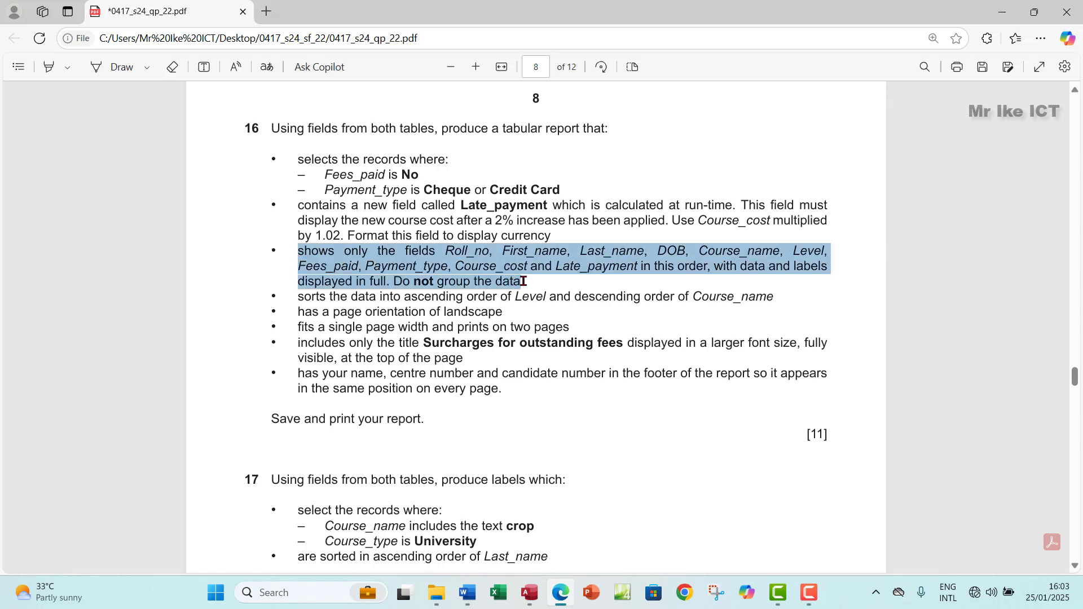
{"action": "mouse_move", "coordinate": [638, 208]}
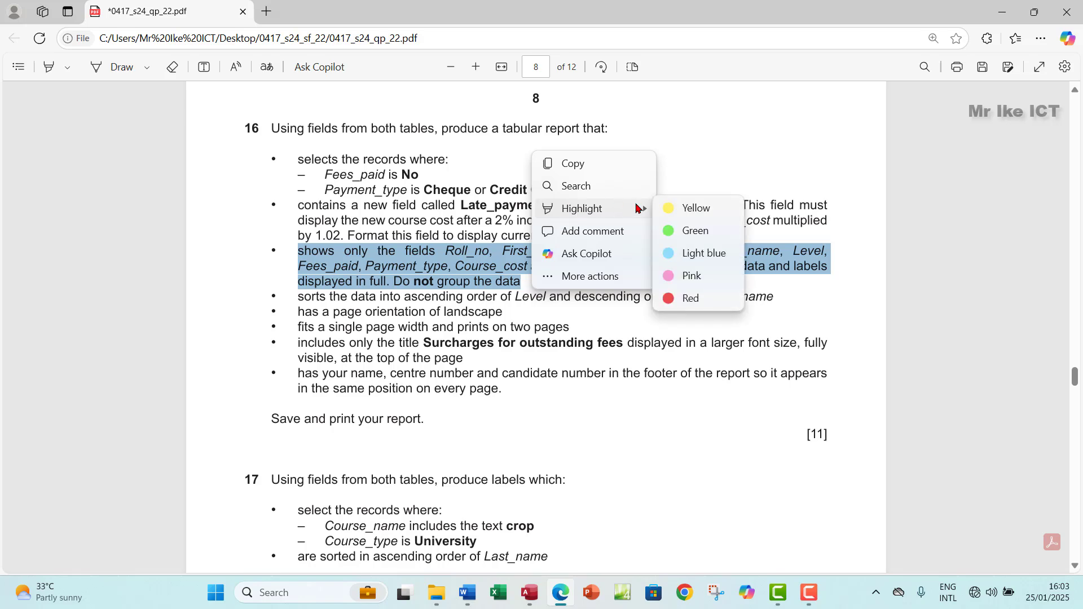
{"action": "left_click", "coordinate": [668, 231]}
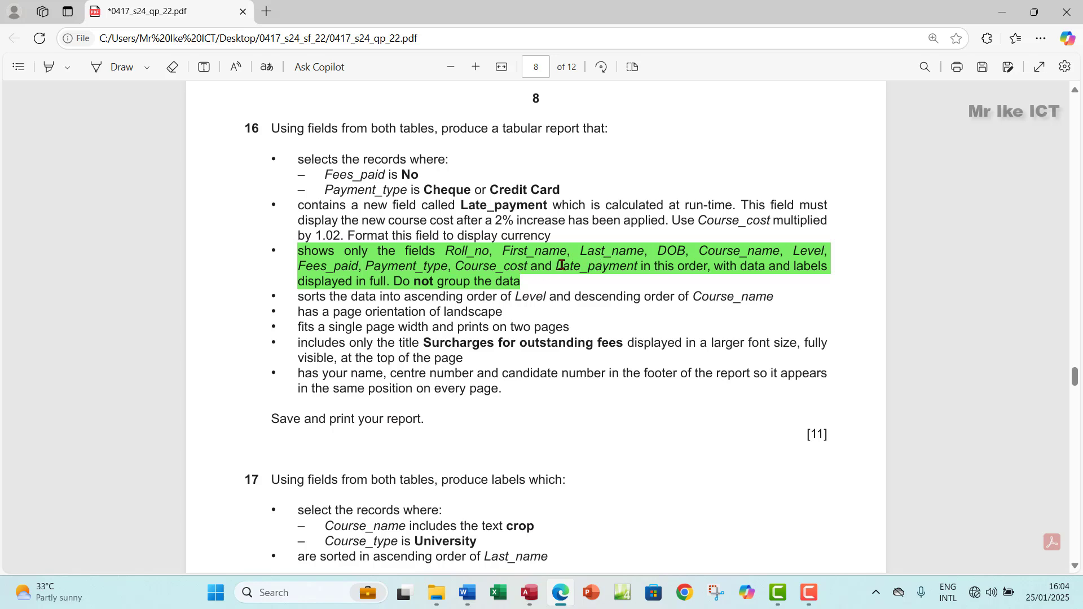
Step: Copy the field name Late_payment and bring up the Access database
{"action": "left_click_drag", "start_coordinate": [556, 266], "coordinate": [640, 266]}
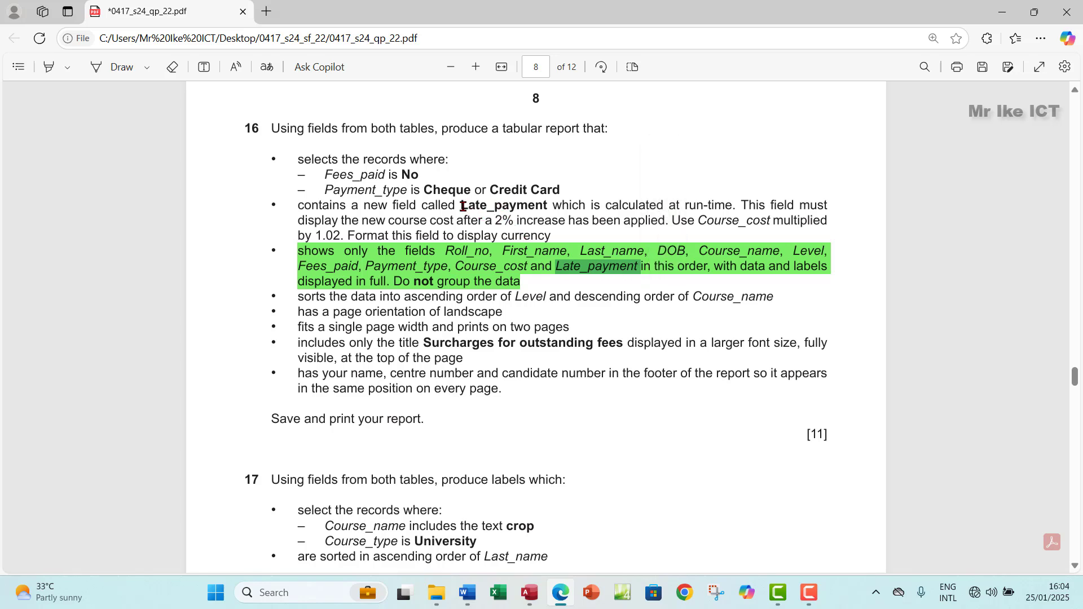
{"action": "left_click_drag", "start_coordinate": [463, 206], "coordinate": [551, 204]}
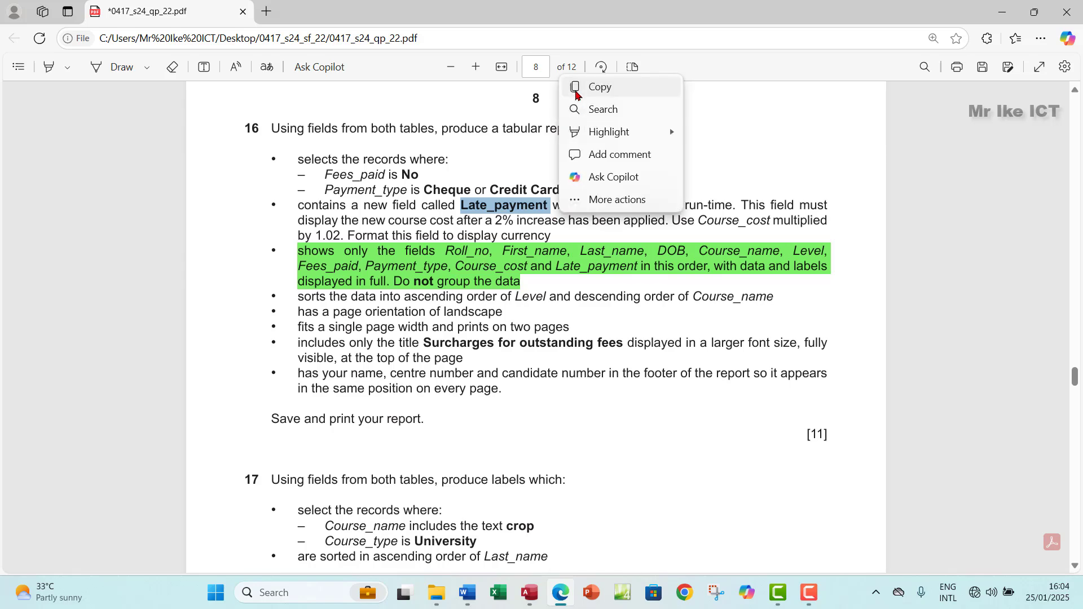
{"action": "left_click", "coordinate": [575, 93]}
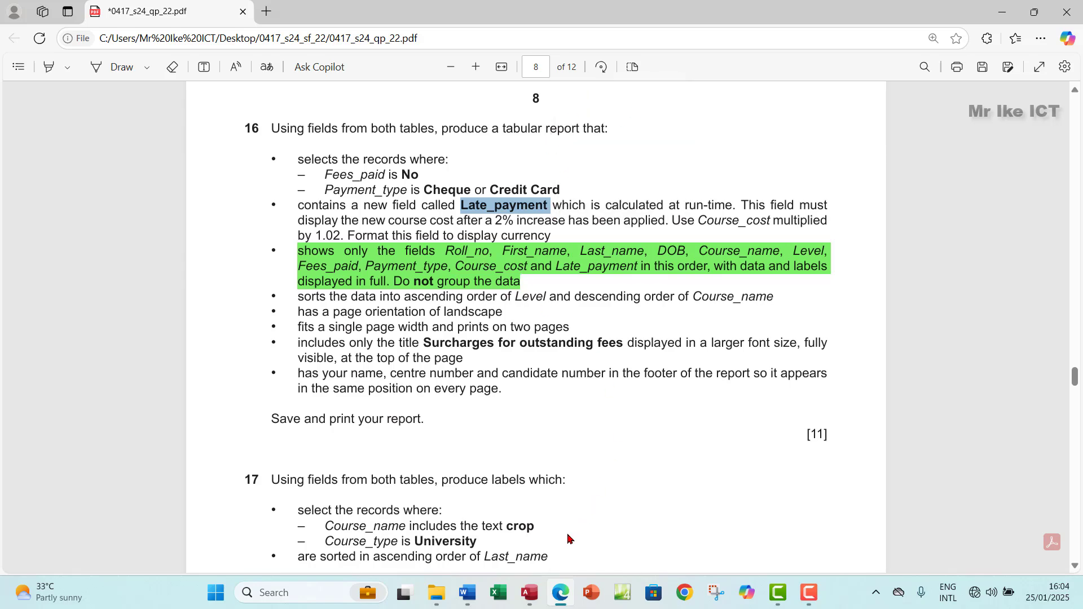
{"action": "left_click", "coordinate": [530, 592]}
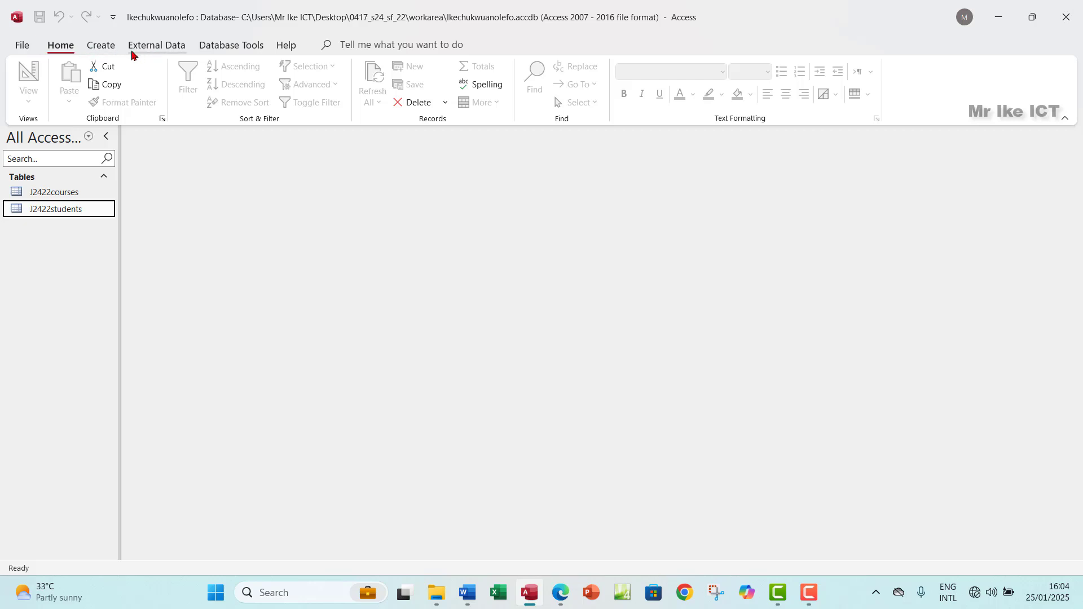
Step: Start a Query Design with J2422courses and J2422students, enlarging both field lists to show every field
{"action": "left_click", "coordinate": [99, 48]}
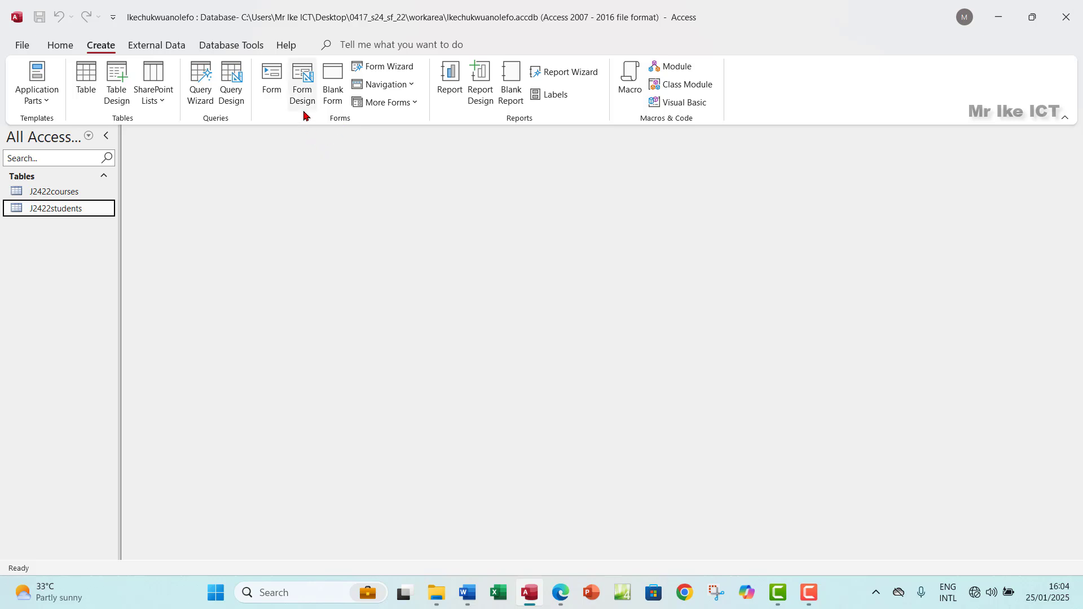
{"action": "left_click", "coordinate": [237, 104]}
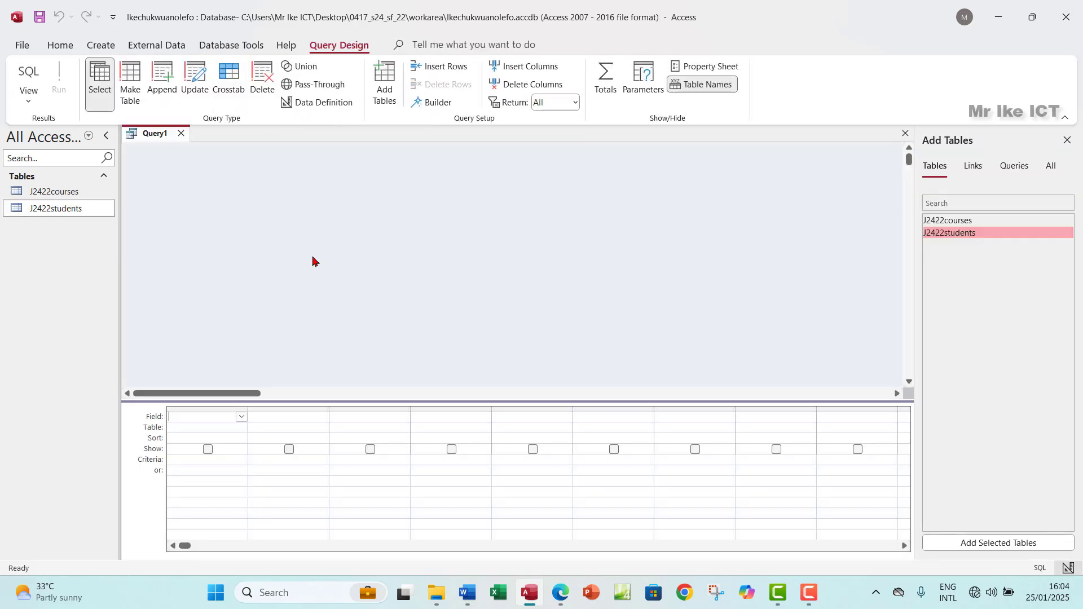
{"action": "double_click", "coordinate": [959, 221]}
{"action": "double_click", "coordinate": [952, 233]}
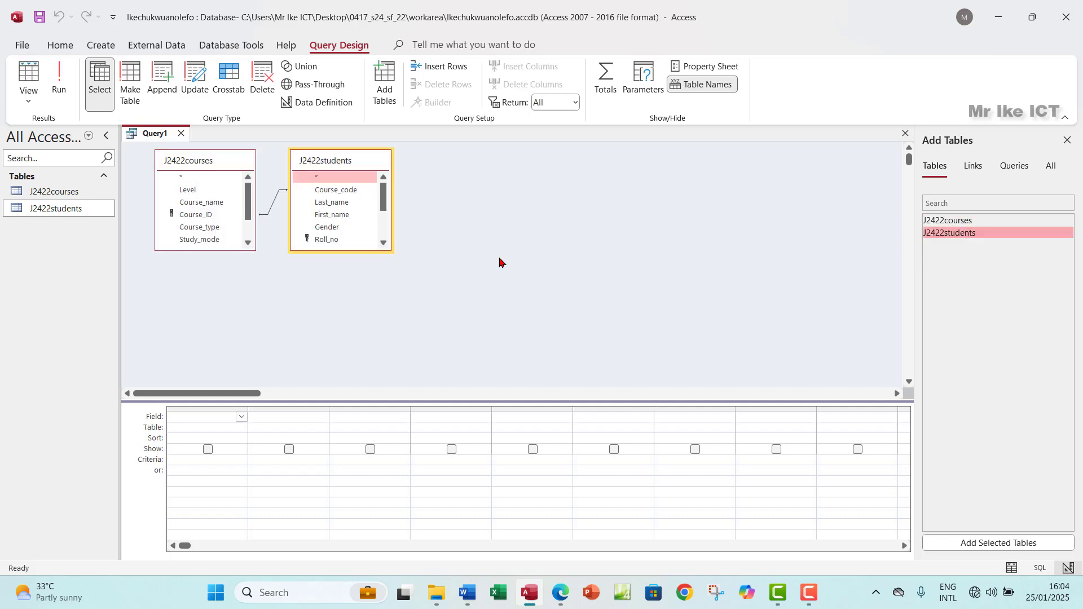
{"action": "left_click_drag", "start_coordinate": [368, 248], "coordinate": [373, 340]}
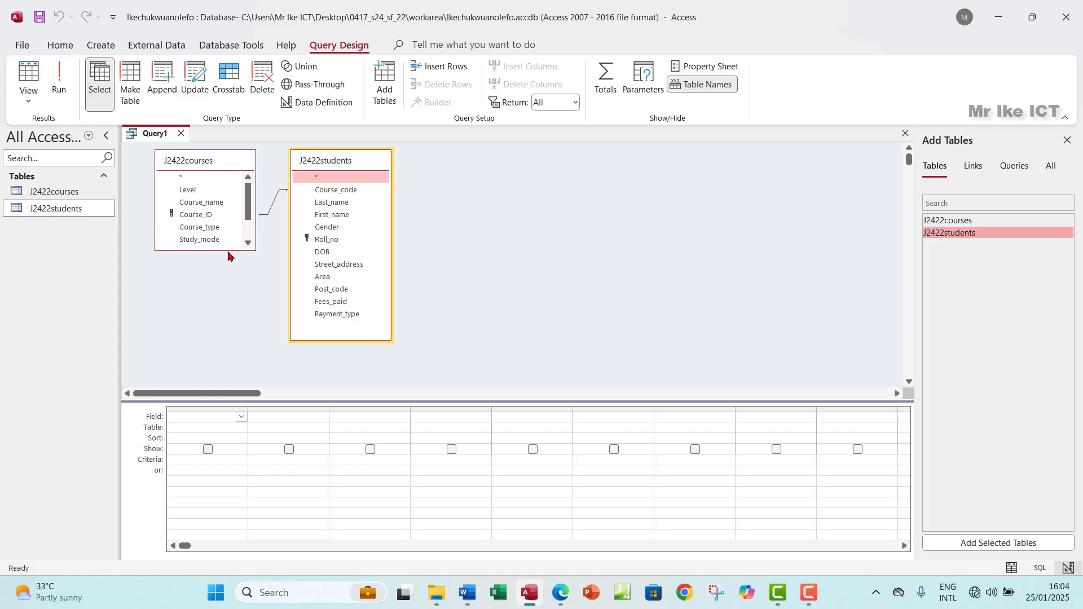
{"action": "left_click_drag", "start_coordinate": [235, 249], "coordinate": [241, 306]}
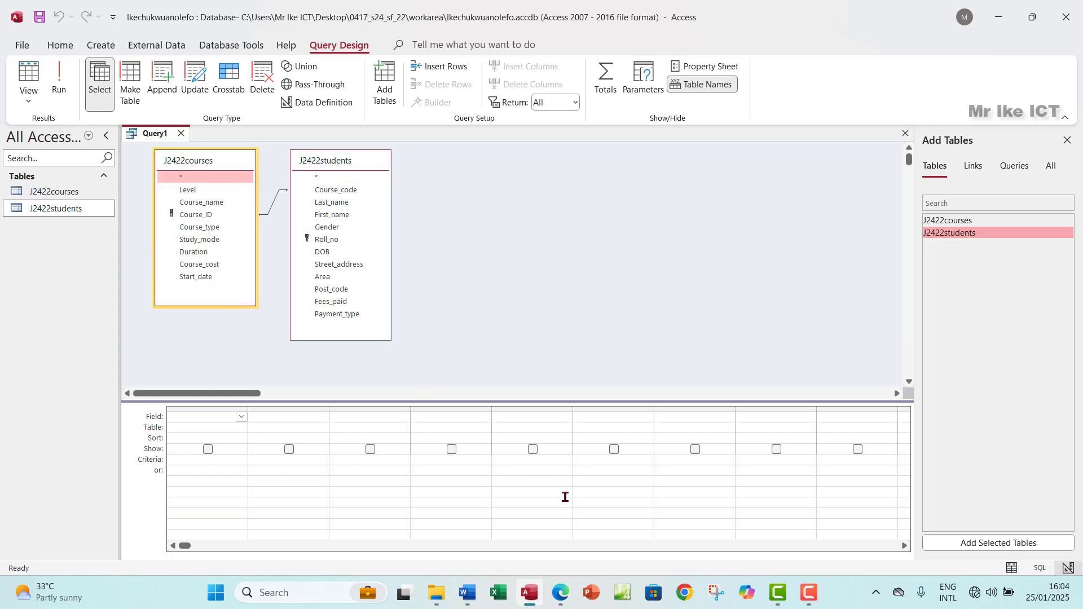
{"action": "left_click", "coordinate": [556, 597]}
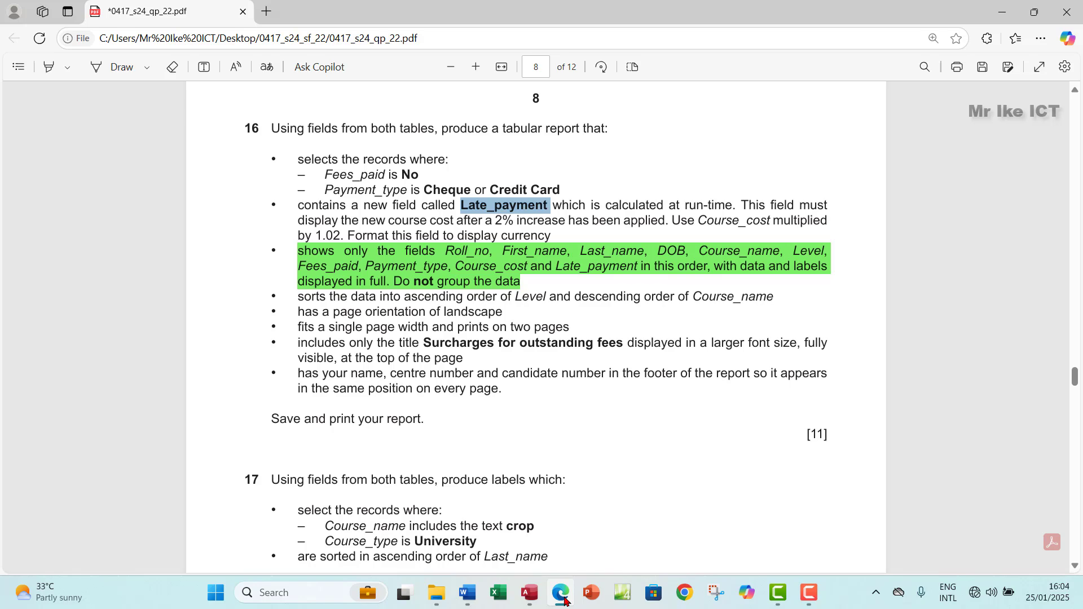
Step: Add Roll_no, First_name and Last_name to the query grid
{"action": "left_click", "coordinate": [565, 600]}
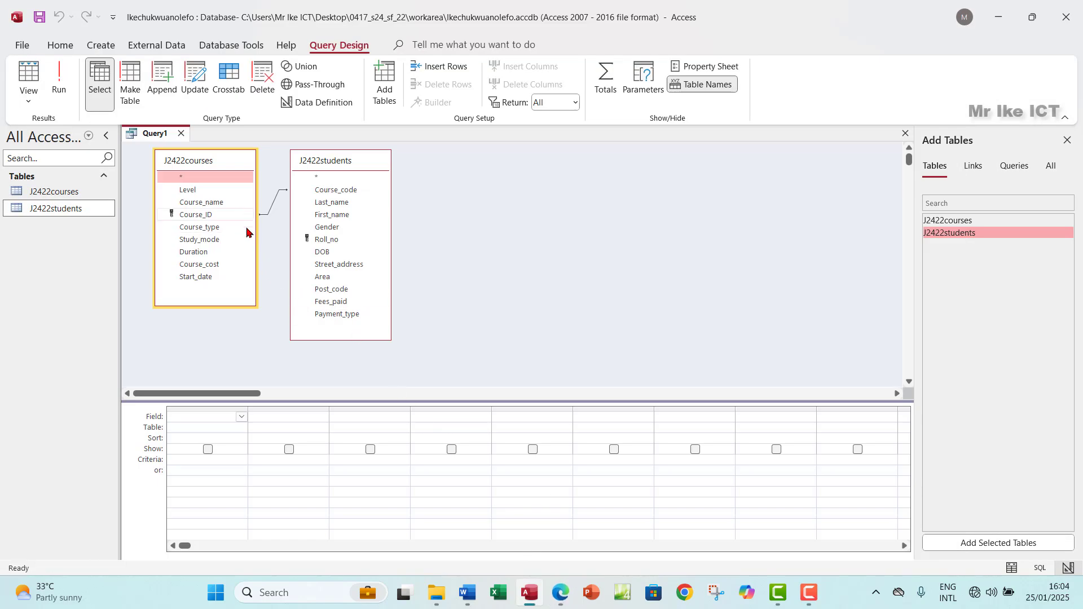
{"action": "double_click", "coordinate": [339, 240]}
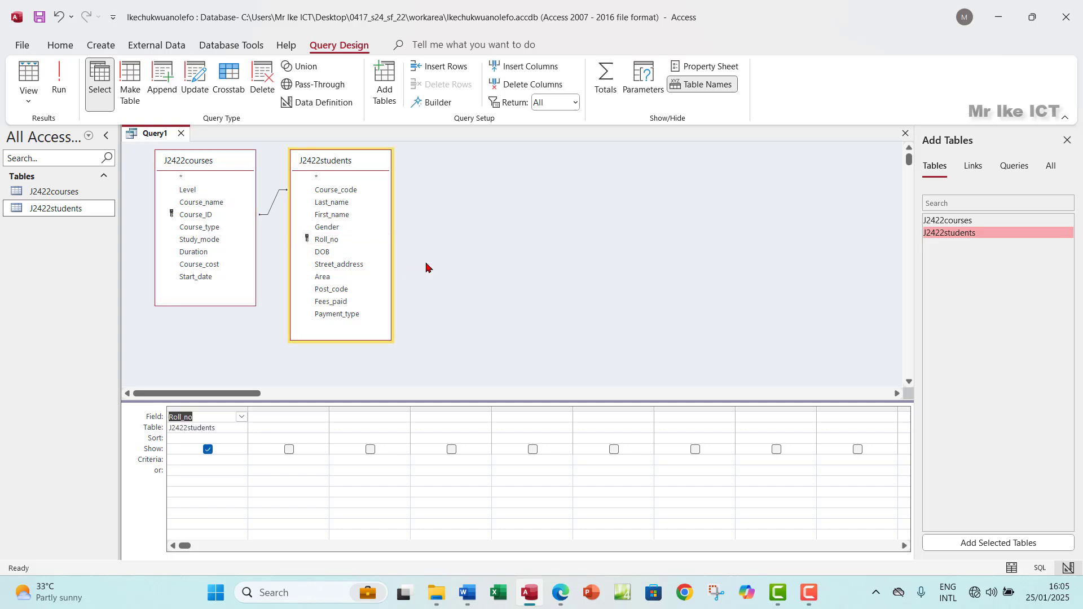
{"action": "double_click", "coordinate": [341, 215]}
{"action": "double_click", "coordinate": [338, 203]}
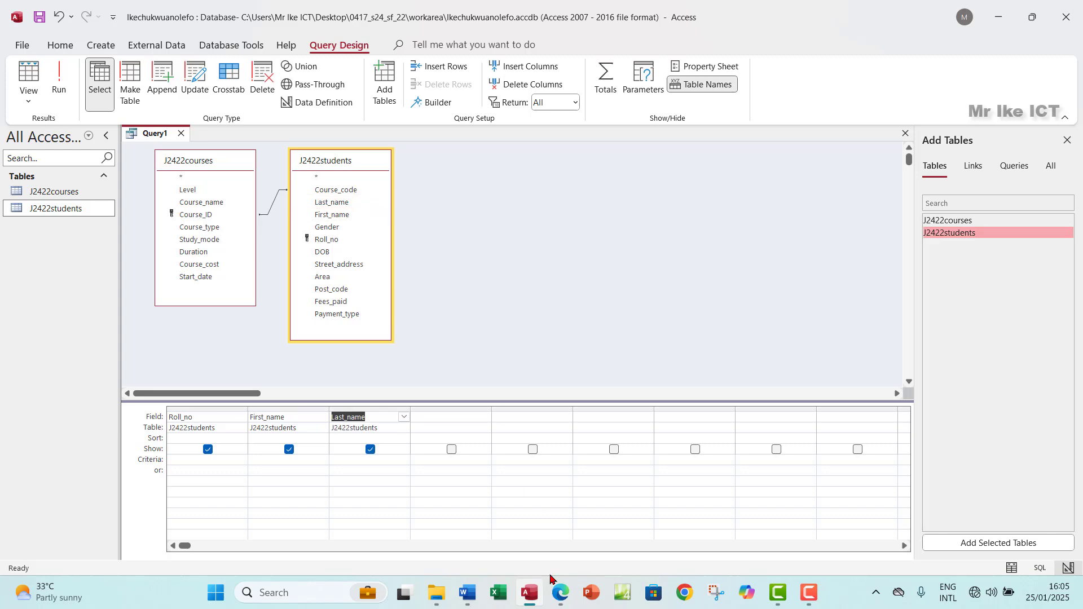
{"action": "left_click", "coordinate": [557, 605]}
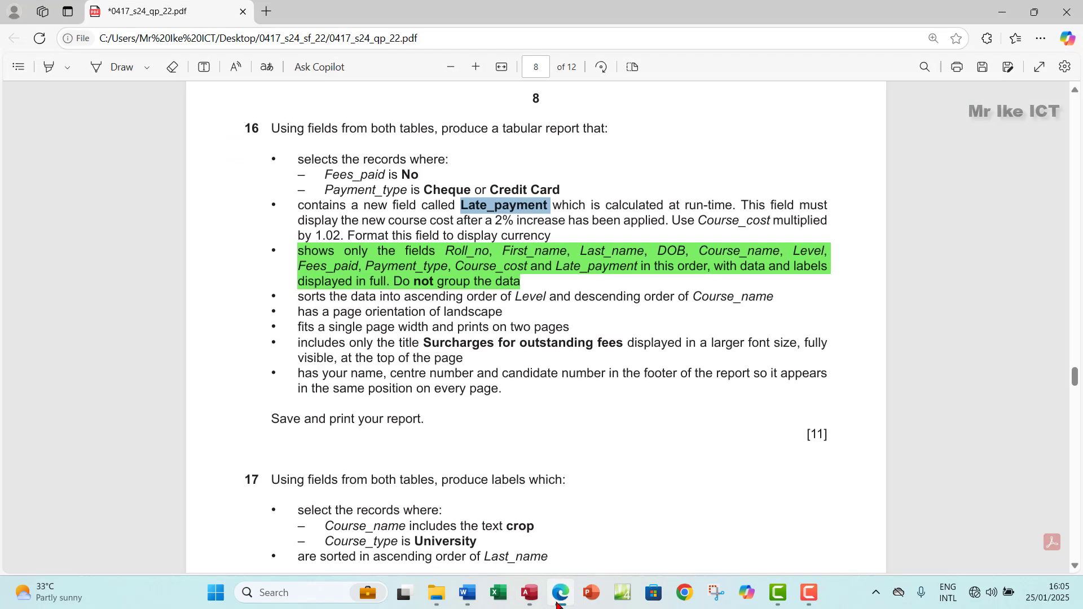
{"action": "left_click", "coordinate": [557, 605]}
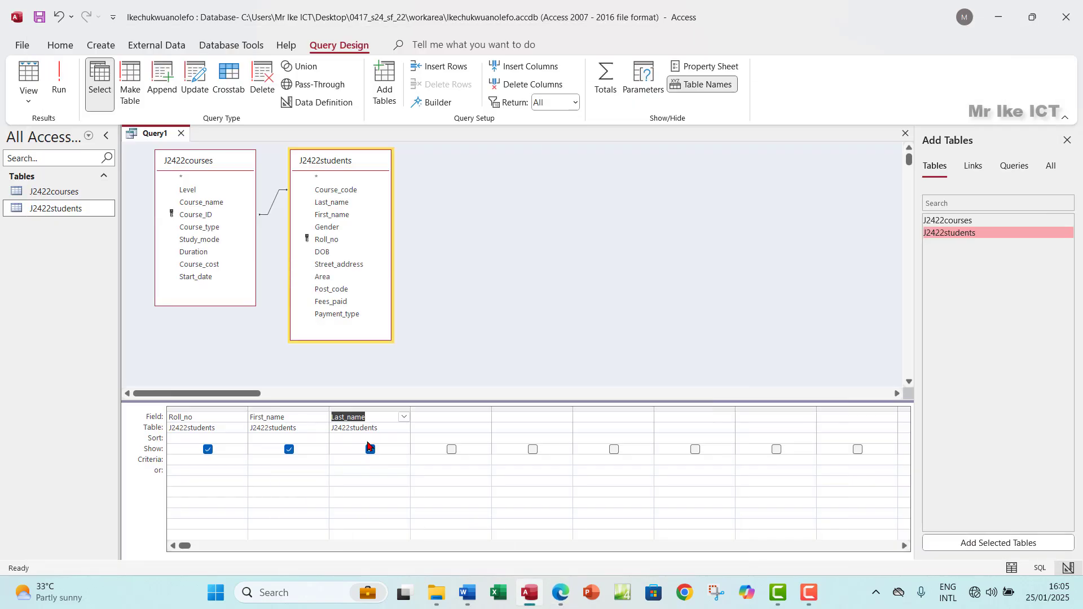
Step: Add DOB, Course_name, Fees_paid and Payment_type to the query grid
{"action": "double_click", "coordinate": [333, 253]}
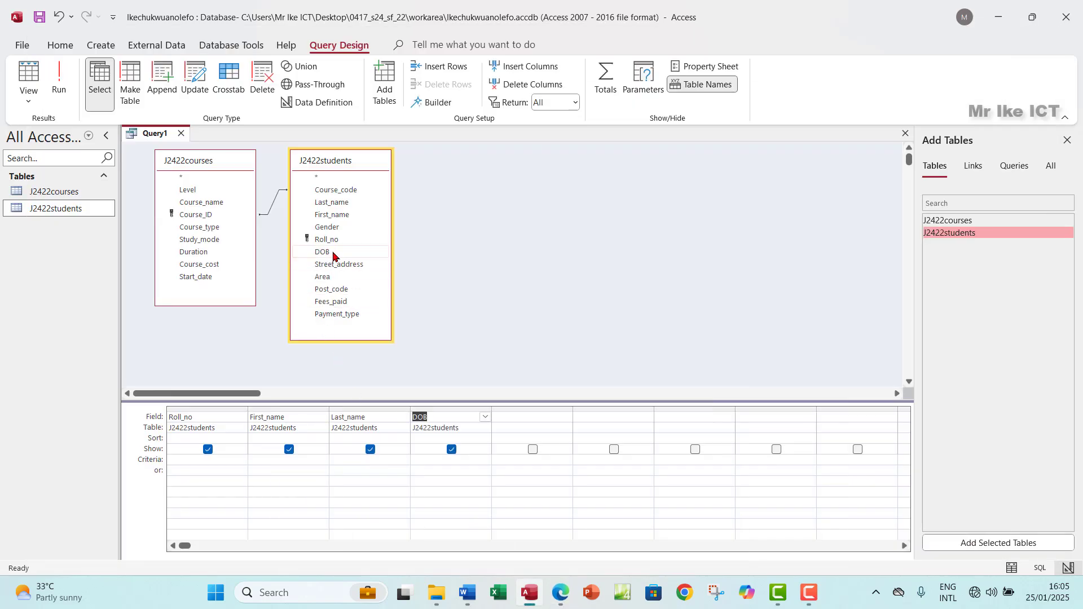
{"action": "double_click", "coordinate": [213, 203]}
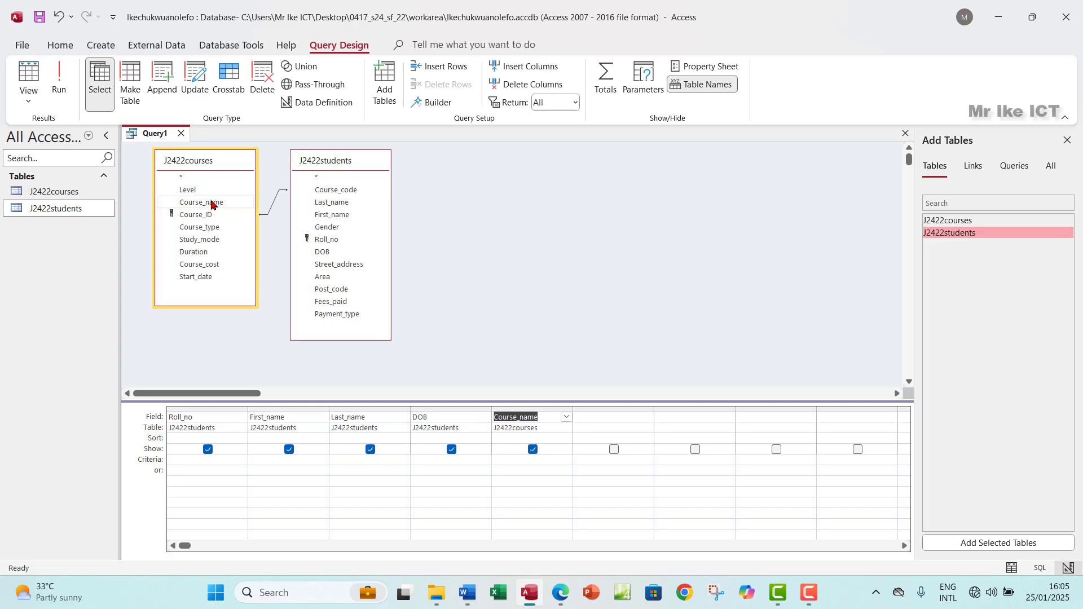
{"action": "left_click", "coordinate": [560, 594]}
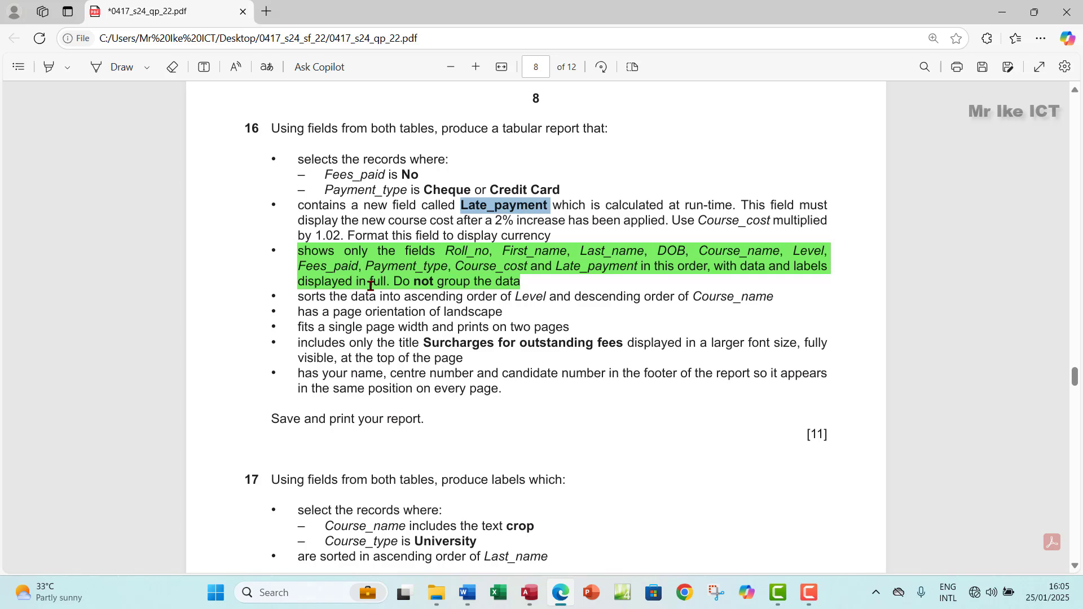
{"action": "left_click", "coordinate": [529, 593]}
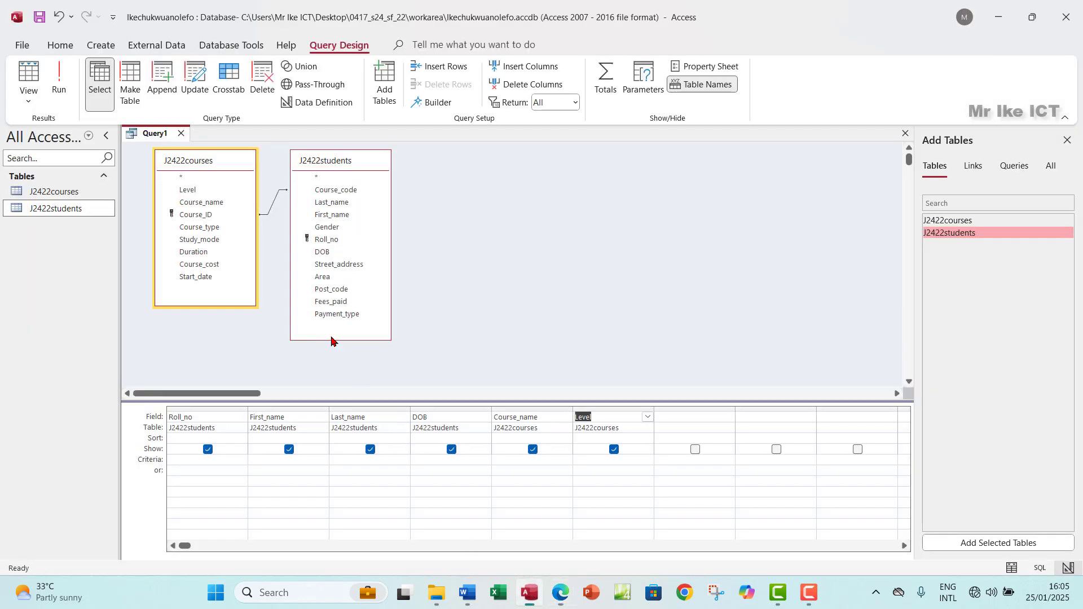
{"action": "double_click", "coordinate": [347, 302]}
{"action": "double_click", "coordinate": [350, 315]}
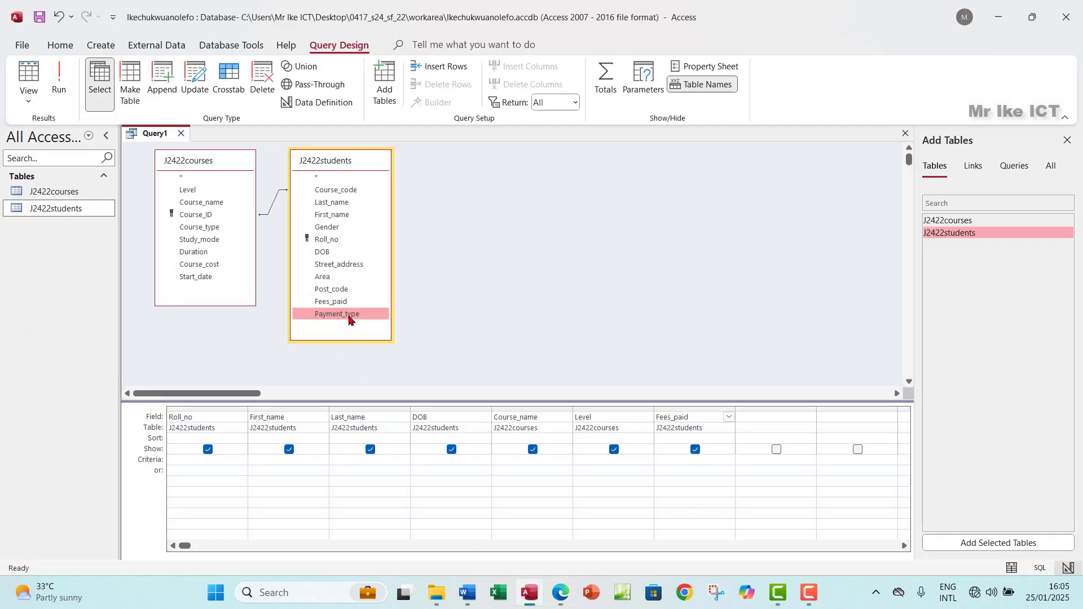
{"action": "left_click", "coordinate": [562, 601]}
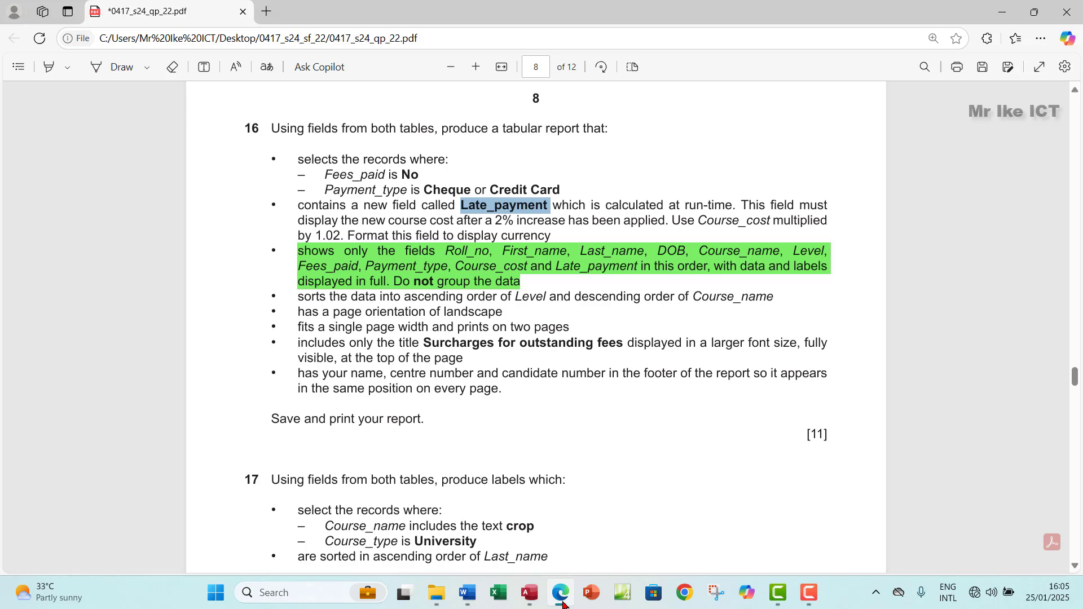
{"action": "left_click", "coordinate": [562, 602]}
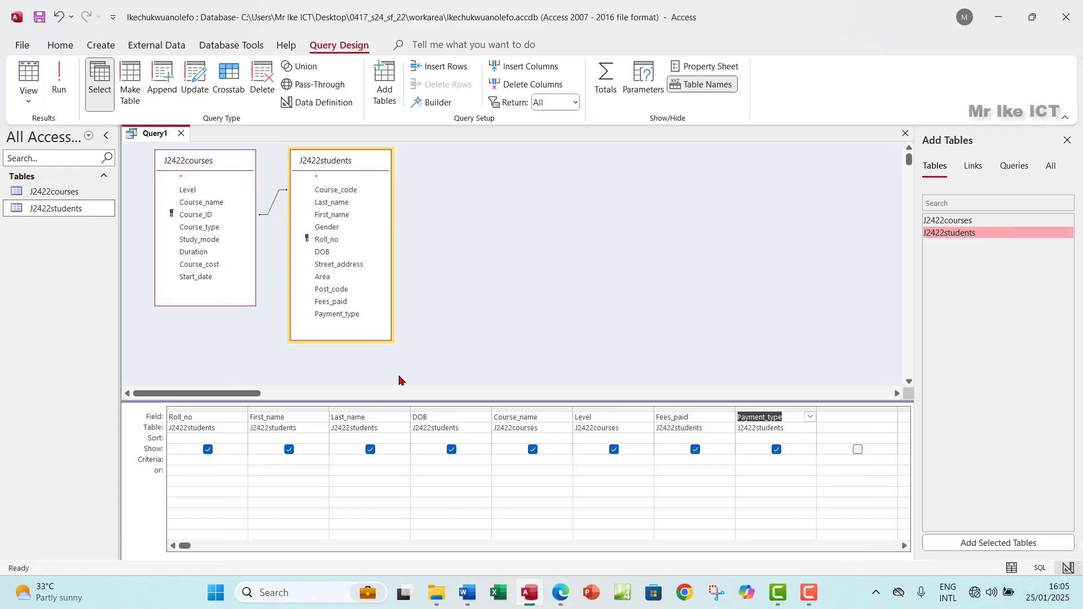
Step: Add Course_cost and select the next empty column for a new field
{"action": "double_click", "coordinate": [213, 265]}
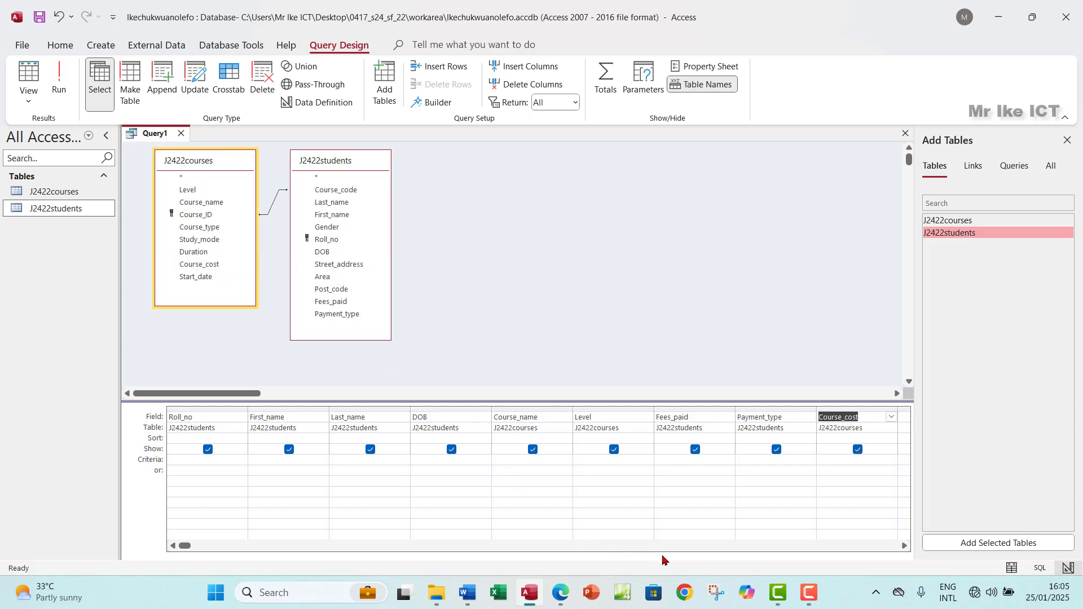
{"action": "left_click", "coordinate": [905, 546]}
{"action": "left_click", "coordinate": [905, 546]}
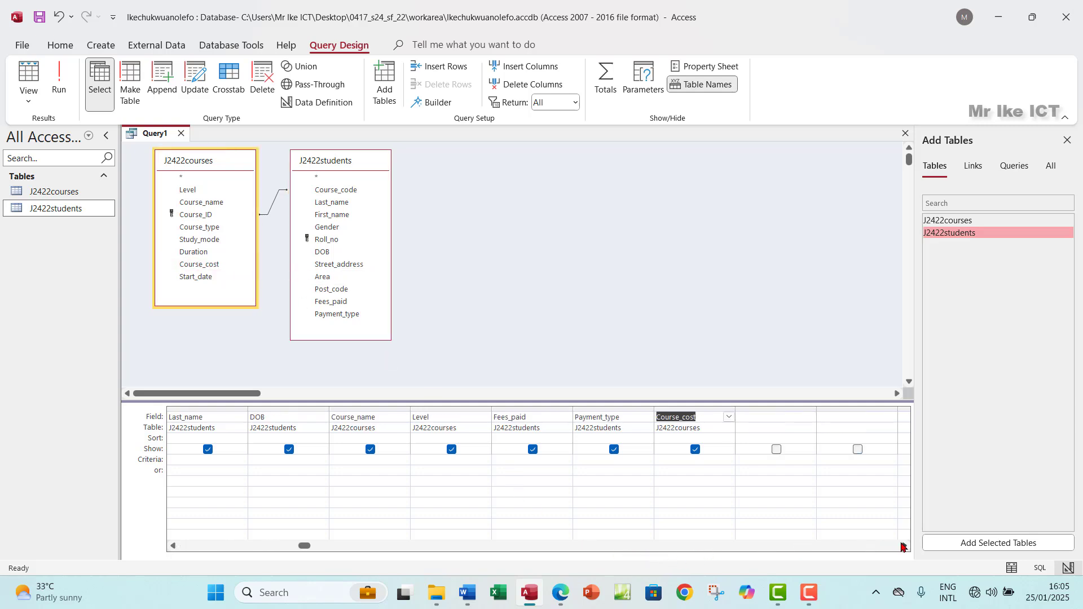
{"action": "left_click", "coordinate": [748, 417]}
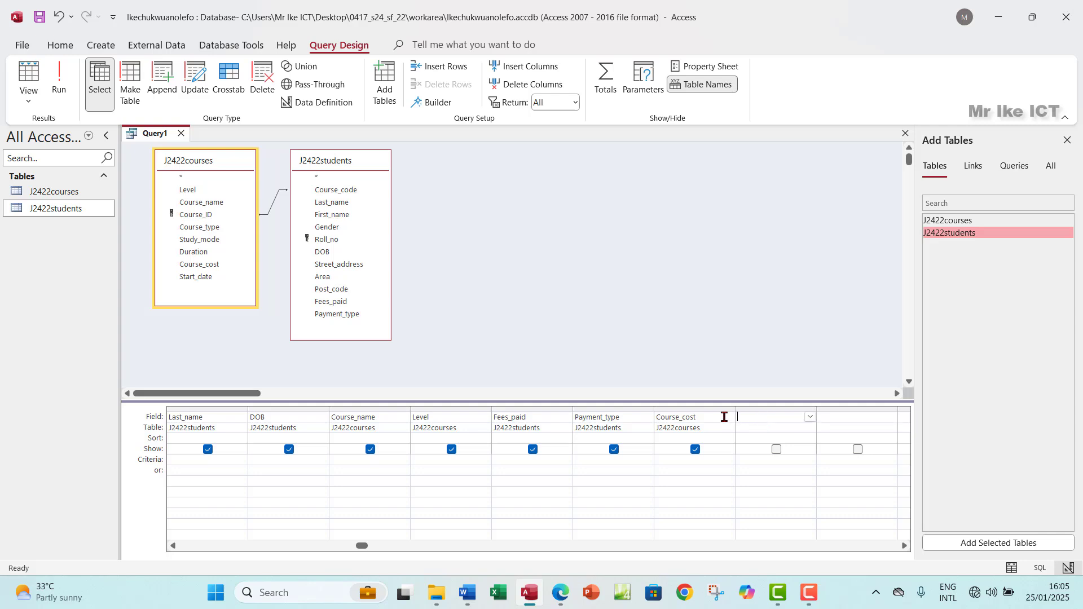
{"action": "left_click", "coordinate": [566, 592]}
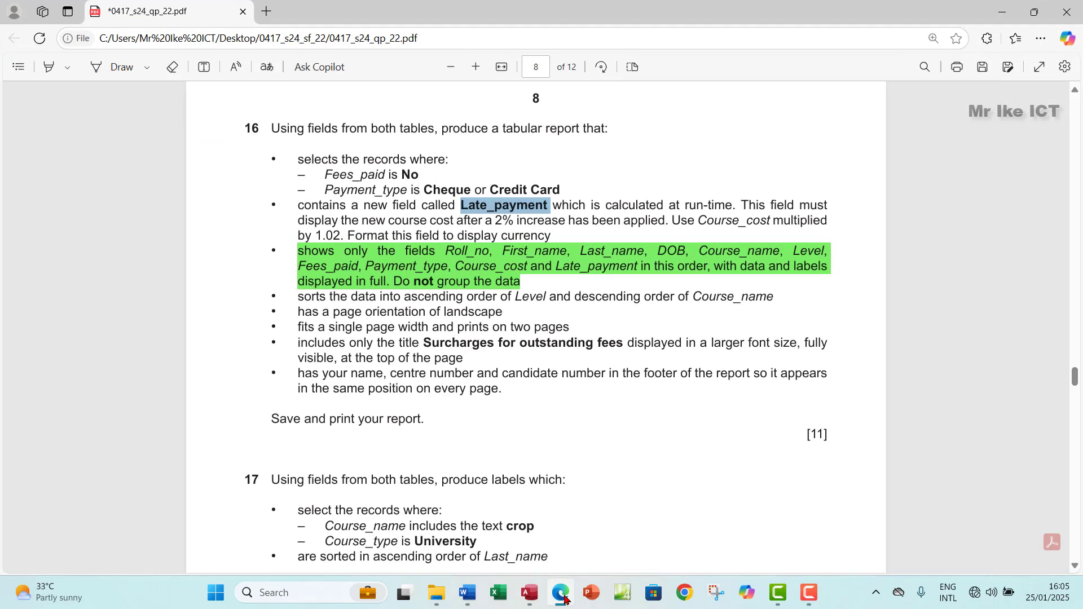
{"action": "left_click", "coordinate": [565, 597]}
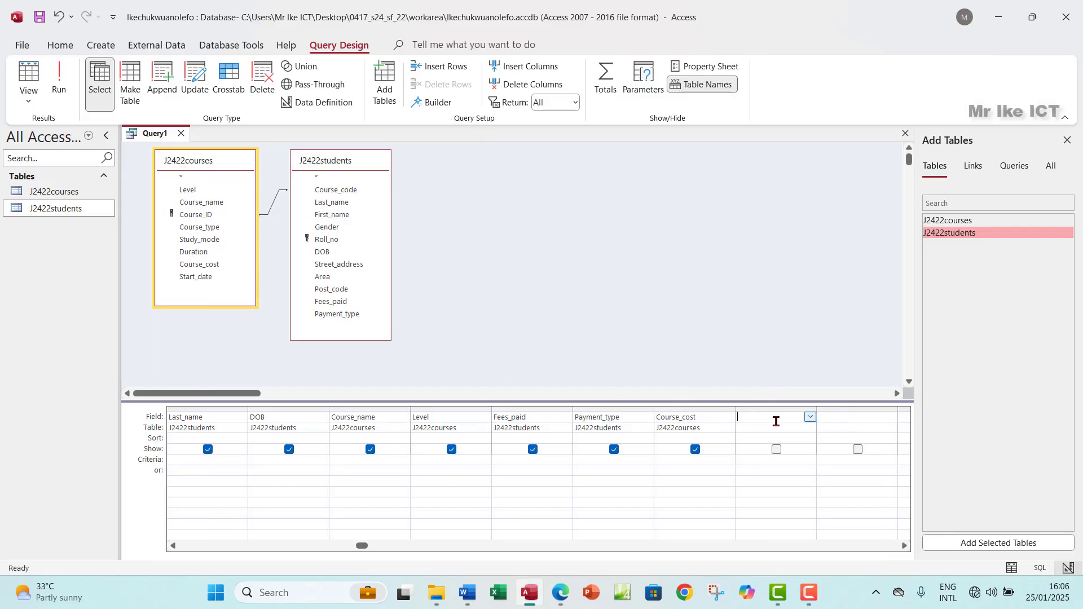
Step: Build the calculated column [J2422courses]![Course_cost]*1.02 in the Expression Builder
{"action": "left_click", "coordinate": [432, 103]}
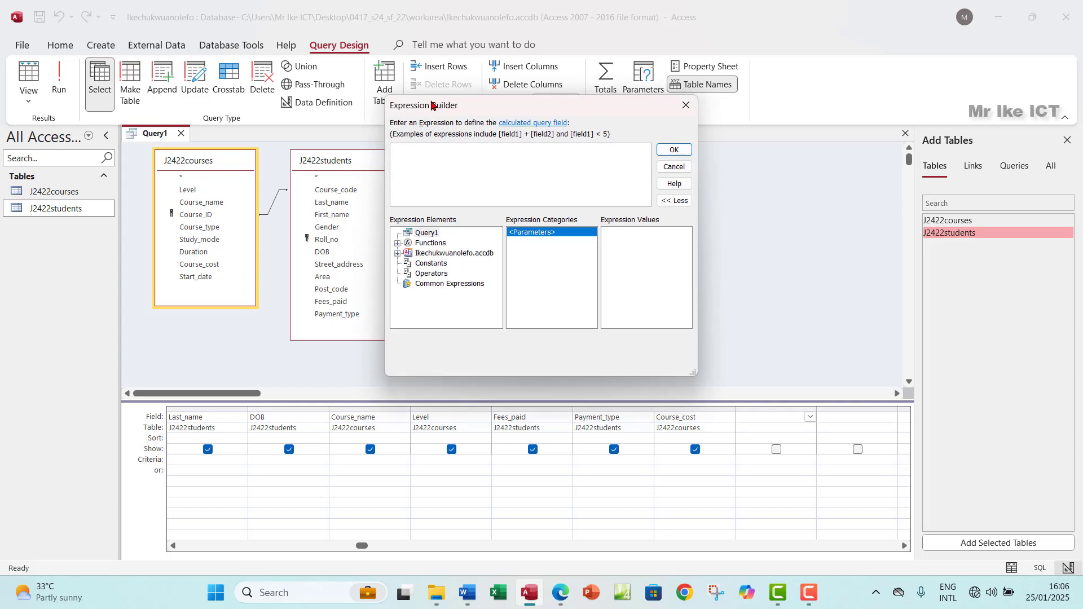
{"action": "left_click", "coordinate": [398, 253]}
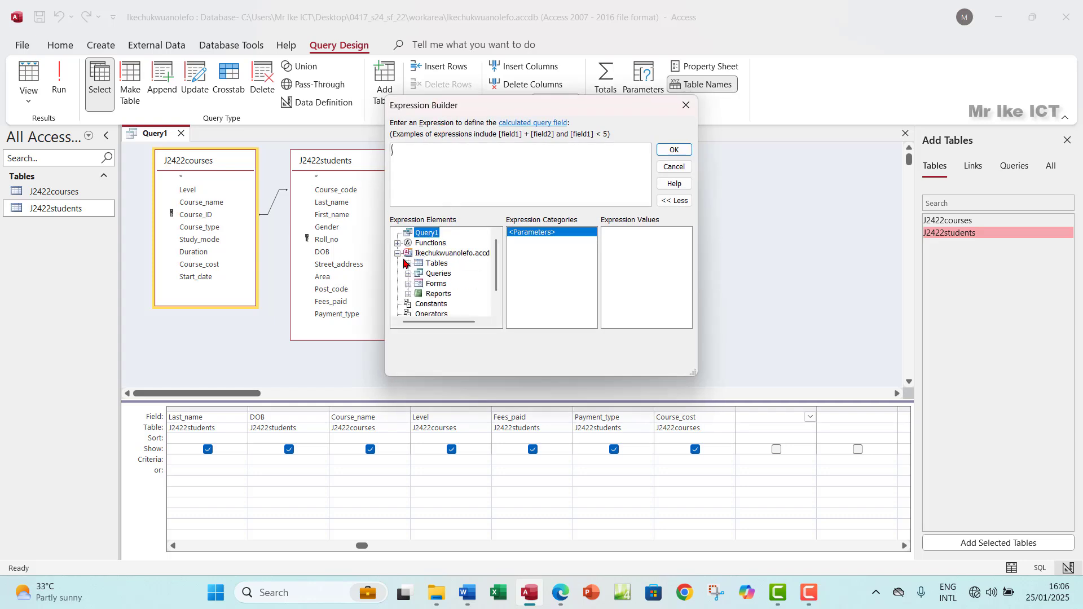
{"action": "left_click", "coordinate": [408, 263]}
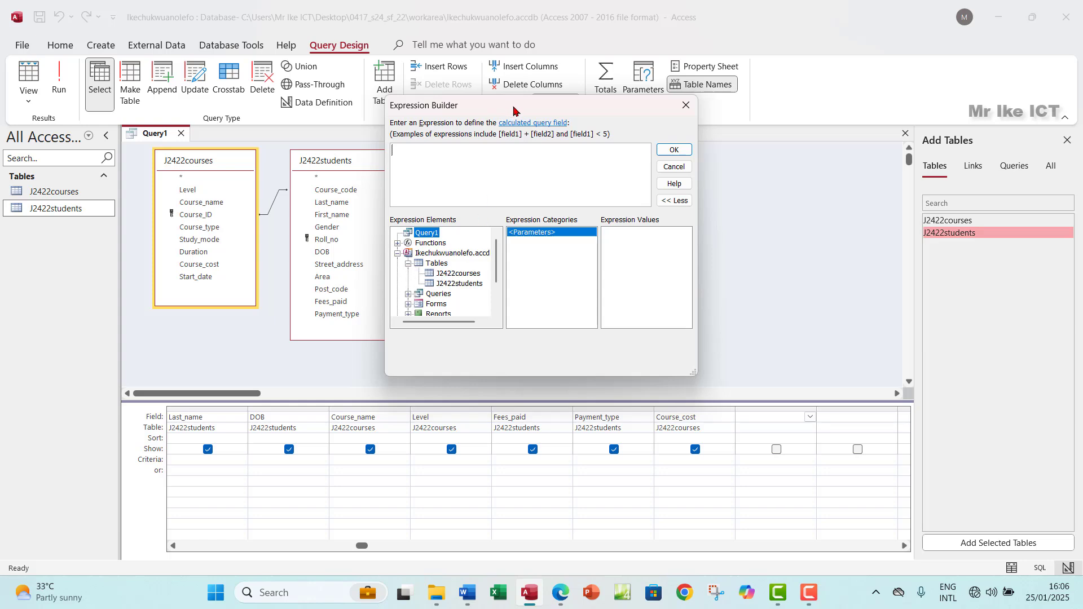
{"action": "left_click_drag", "start_coordinate": [510, 110], "coordinate": [601, 124]}
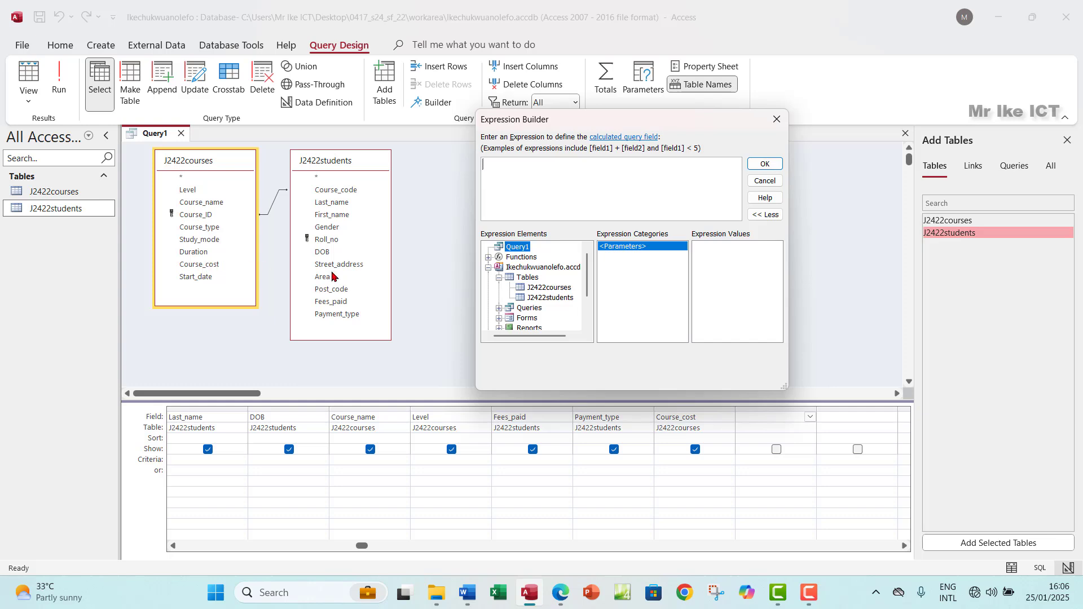
{"action": "left_click", "coordinate": [545, 288]}
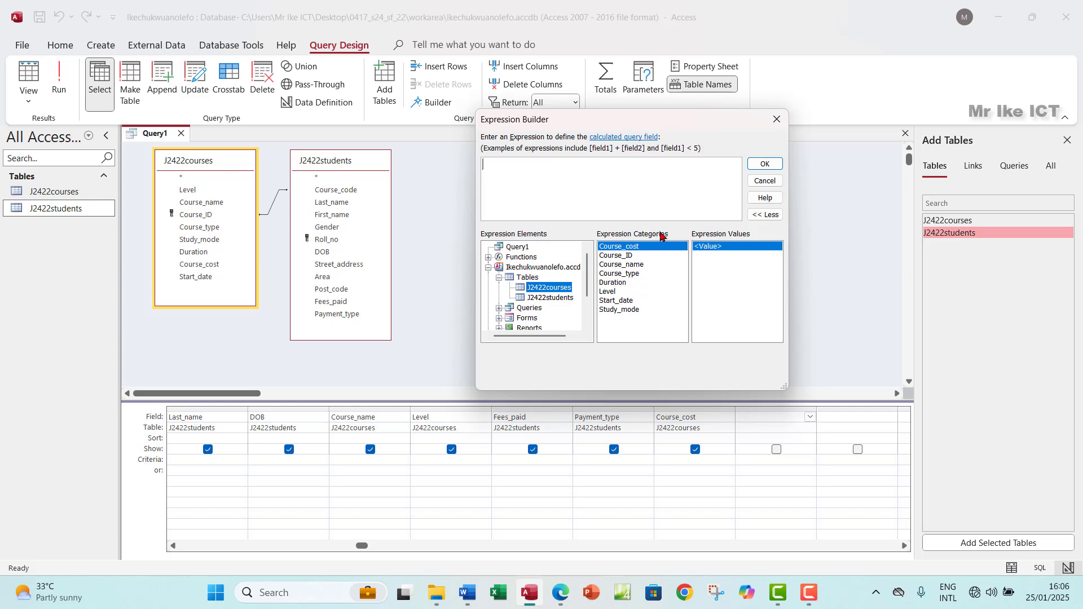
{"action": "double_click", "coordinate": [635, 248]}
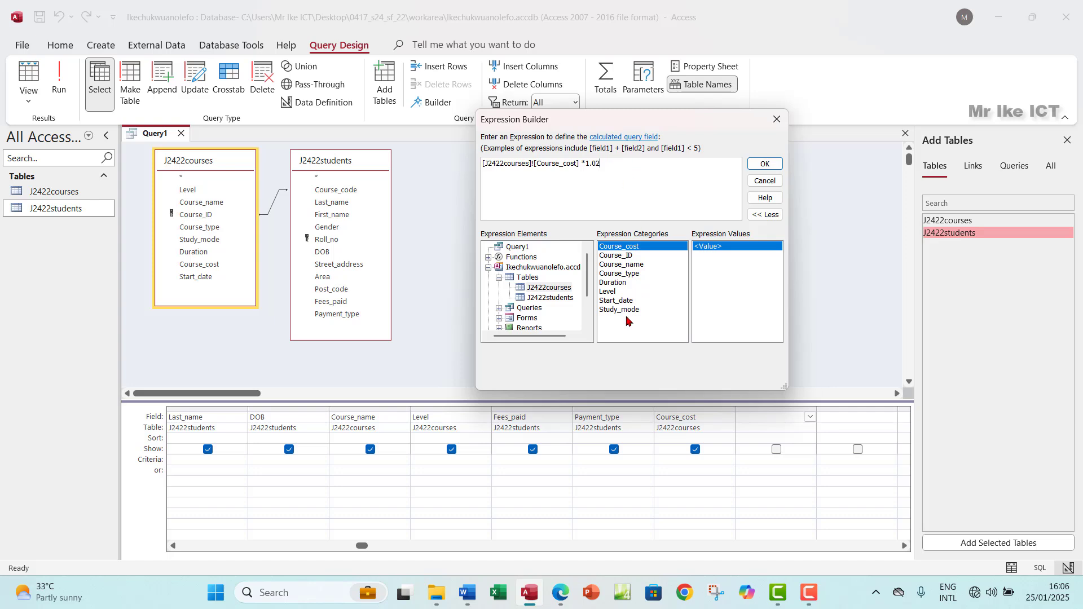
{"action": "left_click", "coordinate": [766, 164]}
Step: Replace Expr1 with the pasted name Late_payment in the calculated column
{"action": "left_click", "coordinate": [756, 418]}
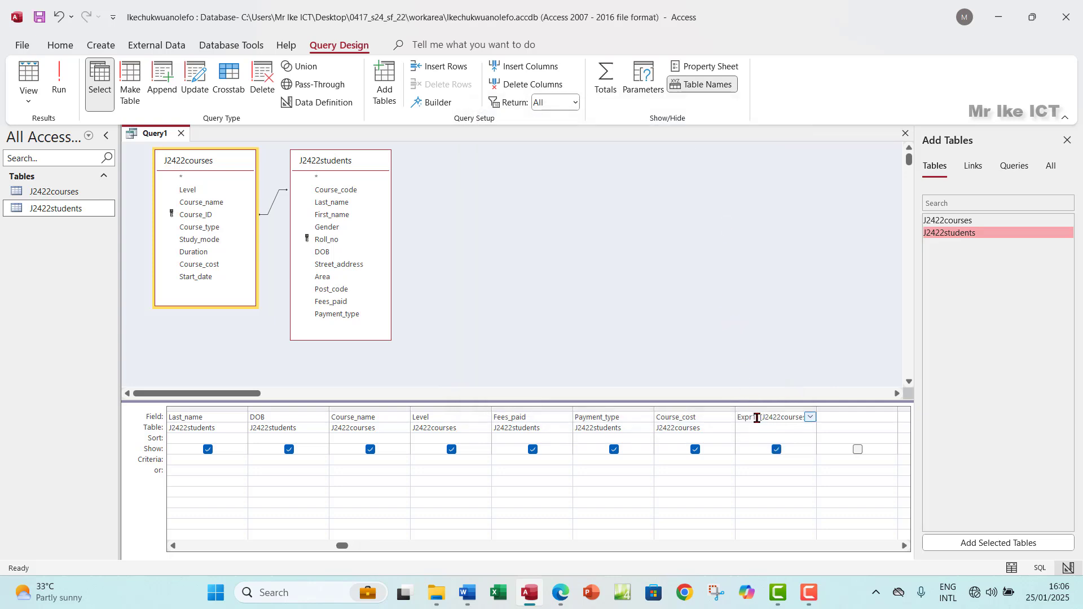
{"action": "left_click_drag", "start_coordinate": [757, 417], "coordinate": [744, 419]}
{"action": "left_click", "coordinate": [756, 416]}
{"action": "left_click_drag", "start_coordinate": [756, 417], "coordinate": [741, 420]}
{"action": "type", "text": "Late_payment"}
{"action": "left_click", "coordinate": [59, 78]}
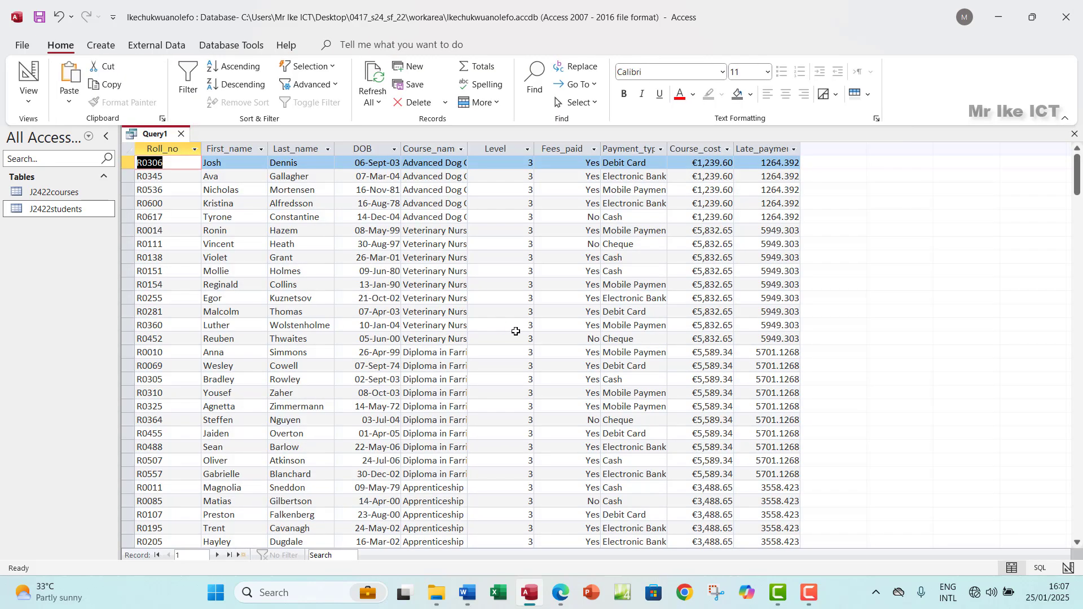
{"action": "left_click", "coordinate": [767, 149]}
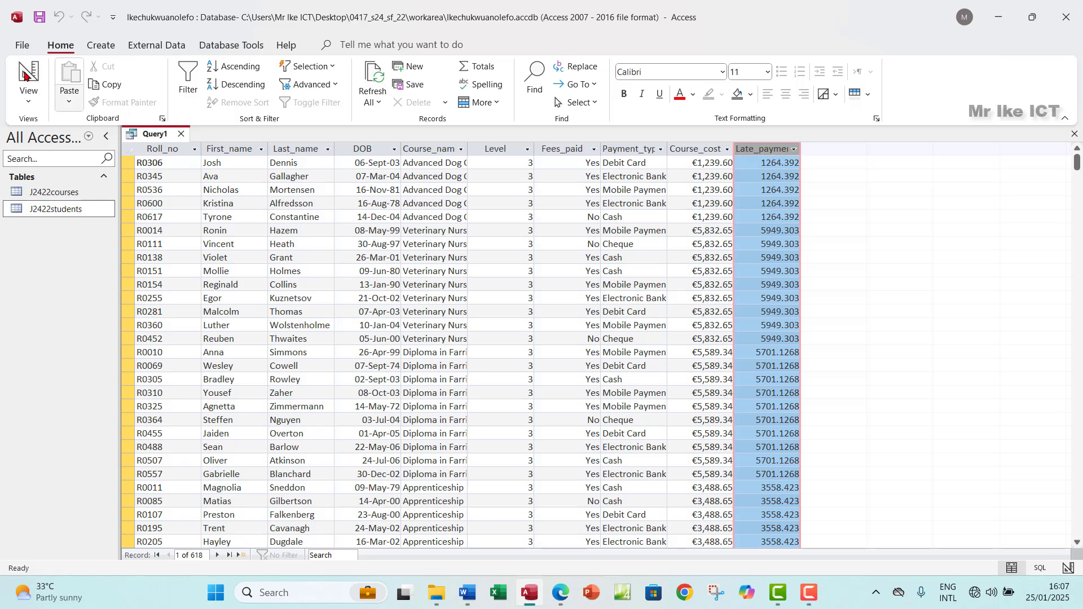
{"action": "left_click", "coordinate": [28, 95]}
{"action": "left_click", "coordinate": [80, 194]}
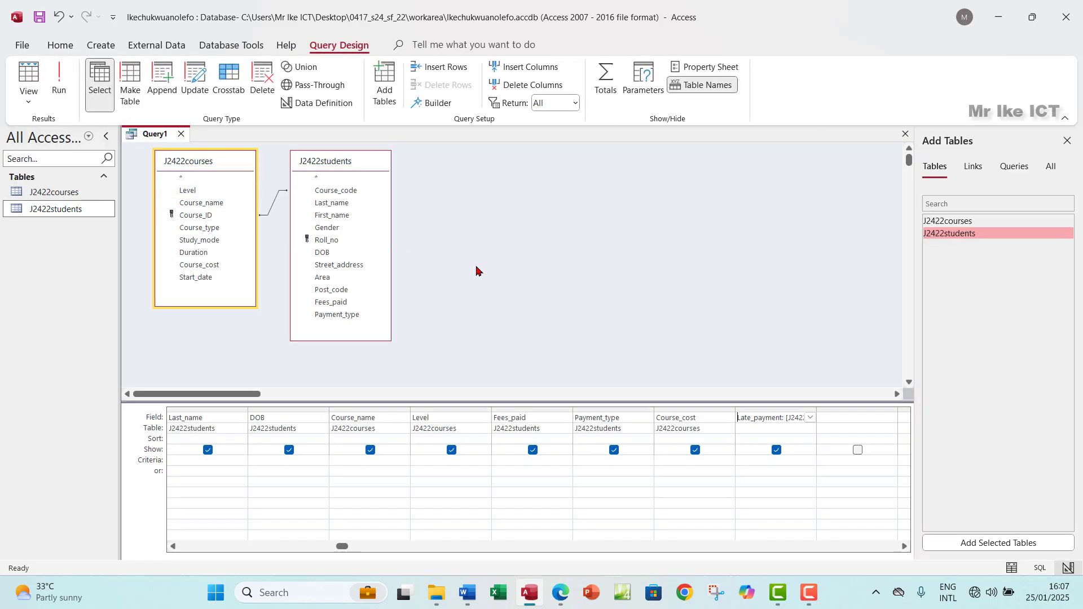
{"action": "left_click", "coordinate": [562, 592]}
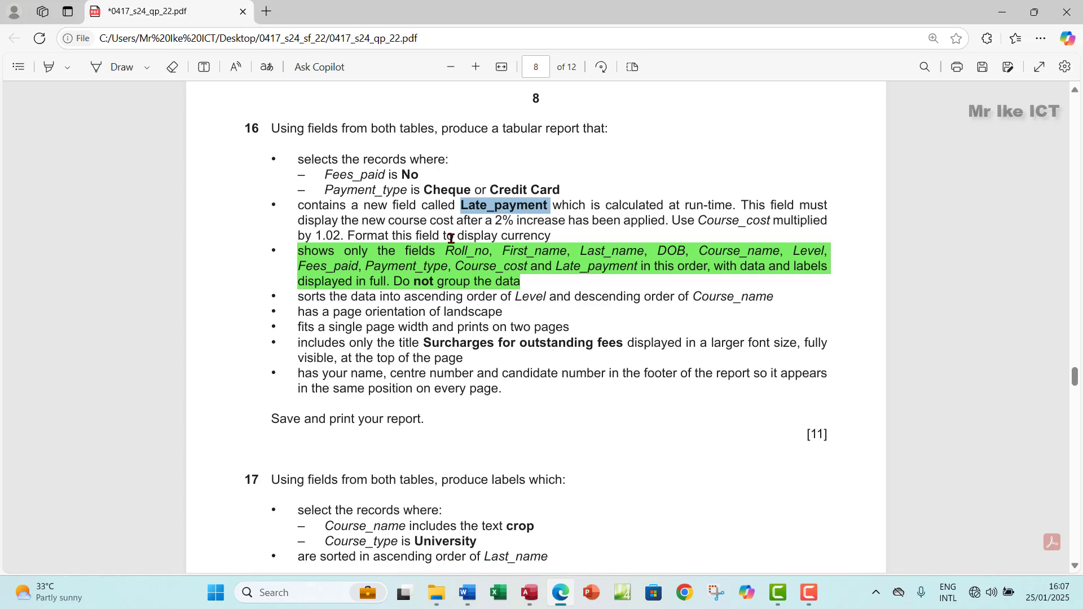
{"action": "left_click_drag", "start_coordinate": [464, 236], "coordinate": [545, 236]}
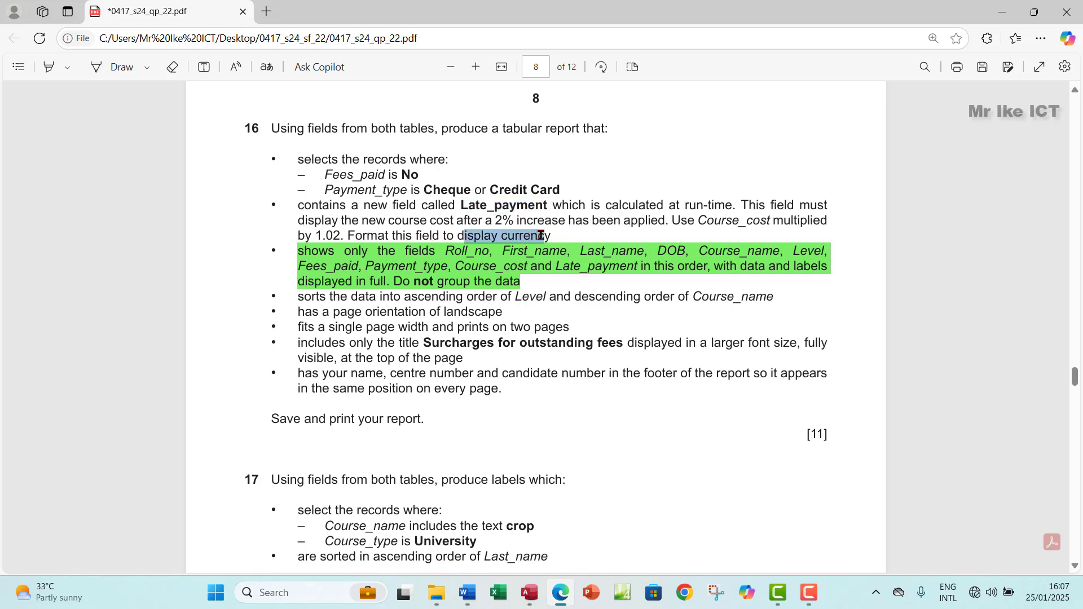
{"action": "left_click", "coordinate": [539, 603]}
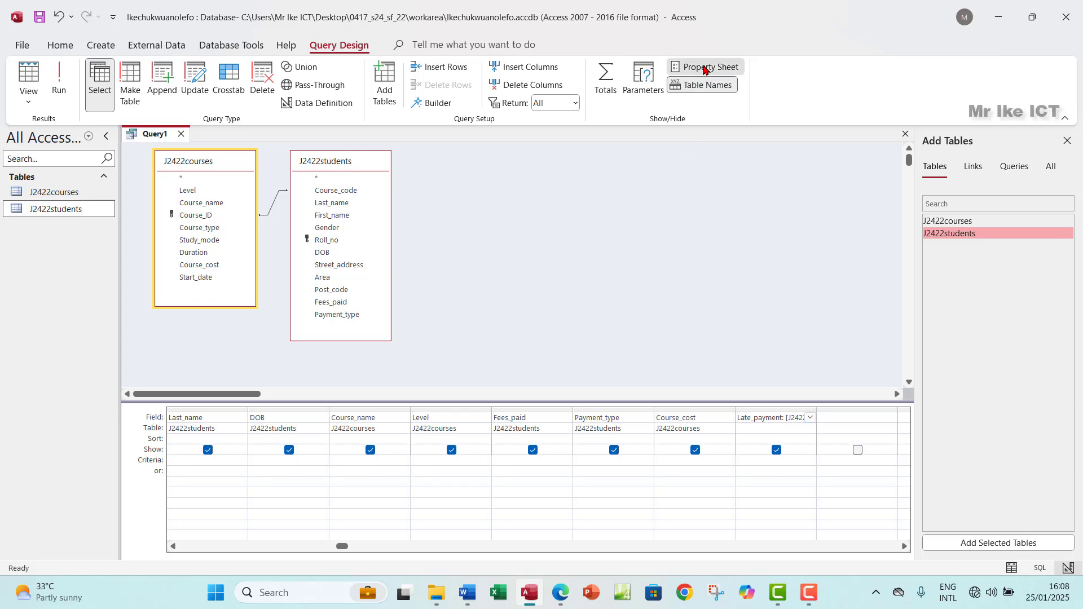
Step: Set Late_payment's Format to Euro with 2 decimal places in the Property Sheet
{"action": "left_click", "coordinate": [704, 68]}
{"action": "left_click", "coordinate": [867, 205]}
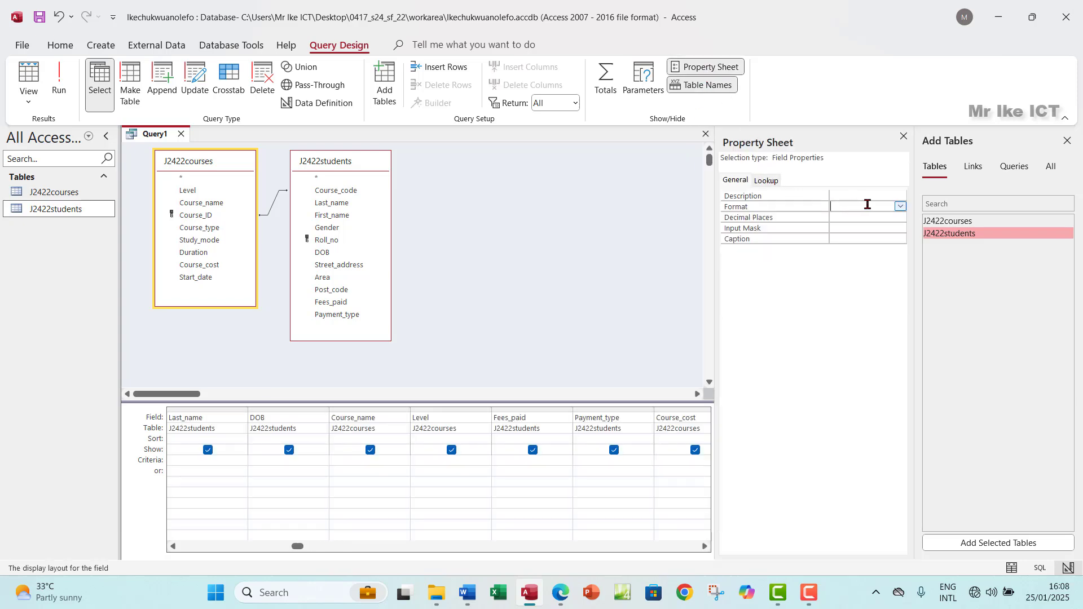
{"action": "left_click", "coordinate": [900, 206]}
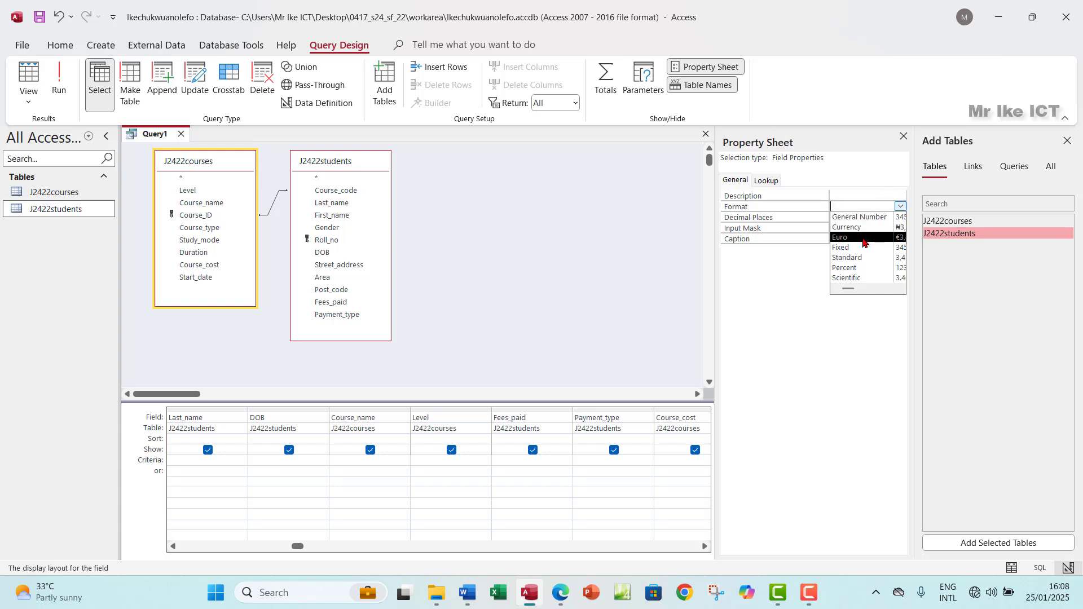
{"action": "left_click", "coordinate": [863, 242]}
{"action": "left_click", "coordinate": [850, 218]}
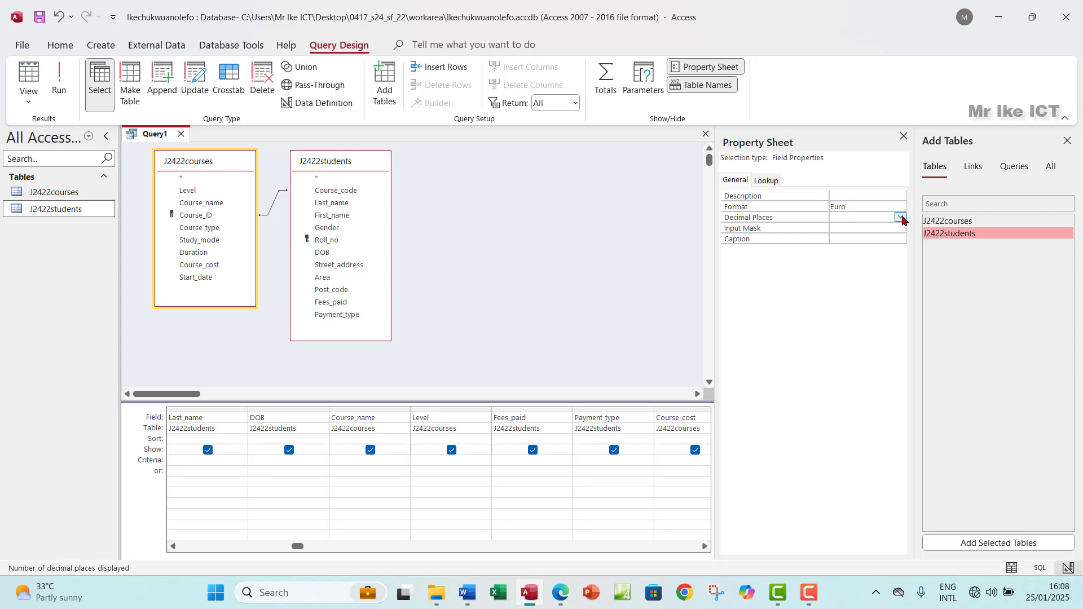
{"action": "left_click", "coordinate": [901, 218]}
{"action": "left_click", "coordinate": [852, 260]}
Step: Run the query to check the Euro values, then return to Design View
{"action": "left_click", "coordinate": [1066, 141]}
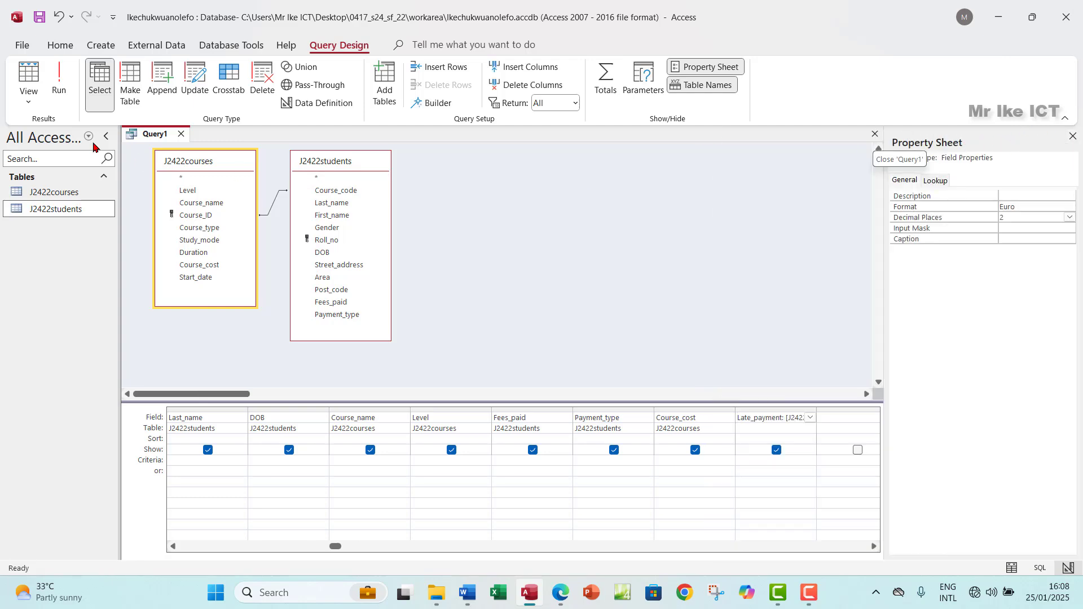
{"action": "left_click", "coordinate": [59, 82]}
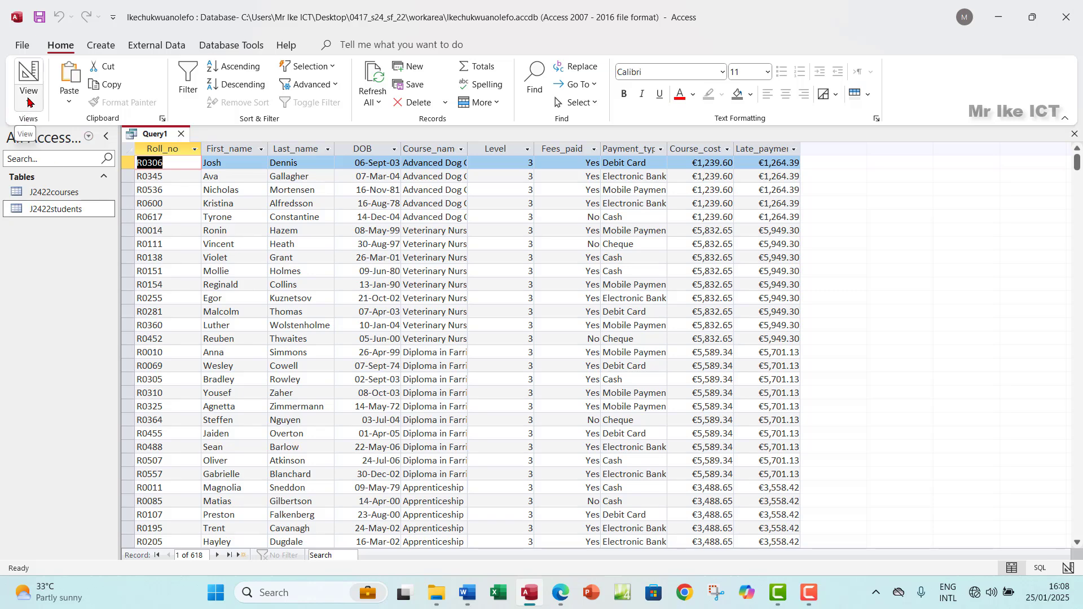
{"action": "left_click", "coordinate": [28, 102]}
{"action": "left_click", "coordinate": [54, 184]}
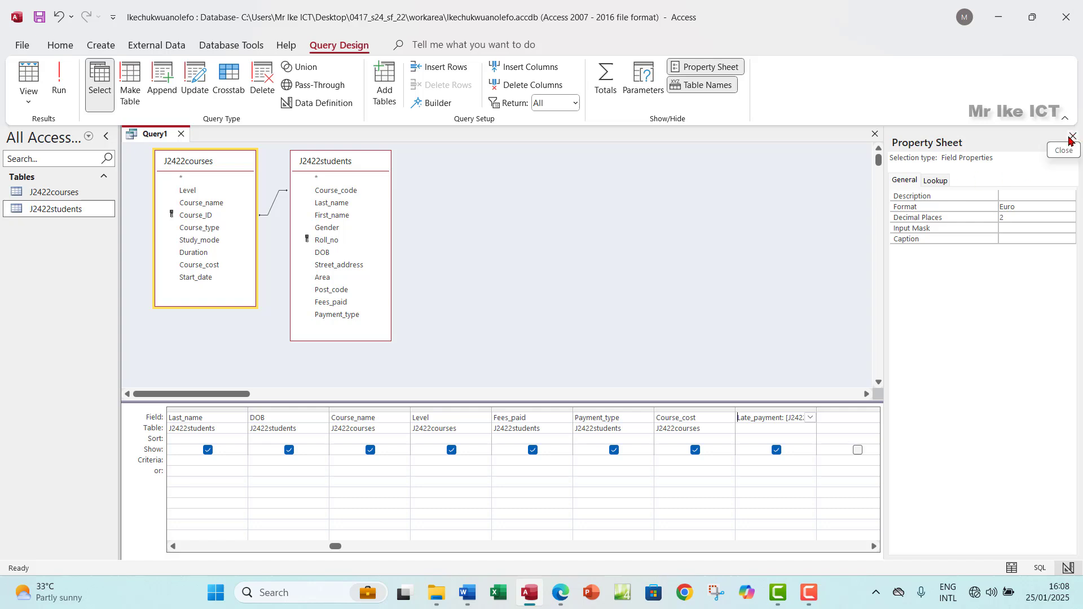
{"action": "left_click", "coordinate": [1071, 137]}
{"action": "left_click", "coordinate": [567, 602]}
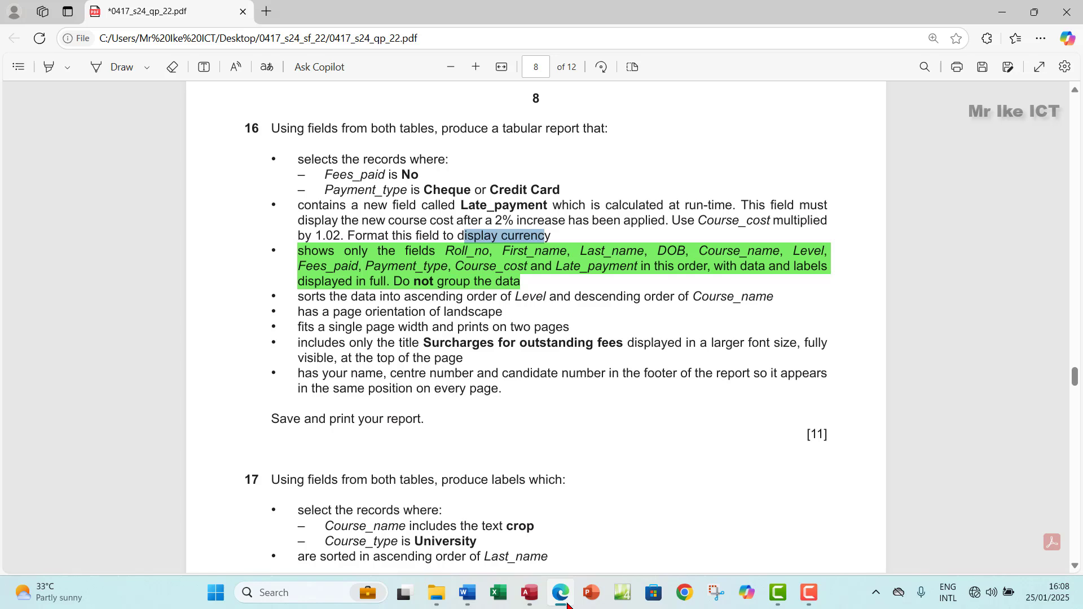
Step: Highlight the Late_payment bullet of question 16 in green, then return to Access
{"action": "left_click_drag", "start_coordinate": [301, 208], "coordinate": [552, 236]}
{"action": "mouse_move", "coordinate": [615, 165]}
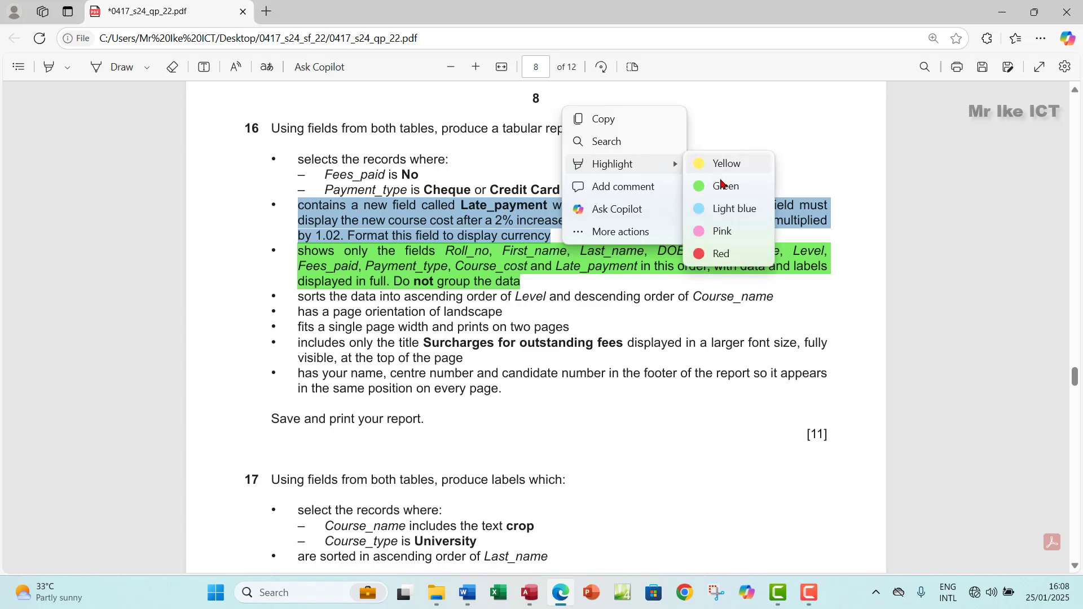
{"action": "left_click", "coordinate": [728, 187]}
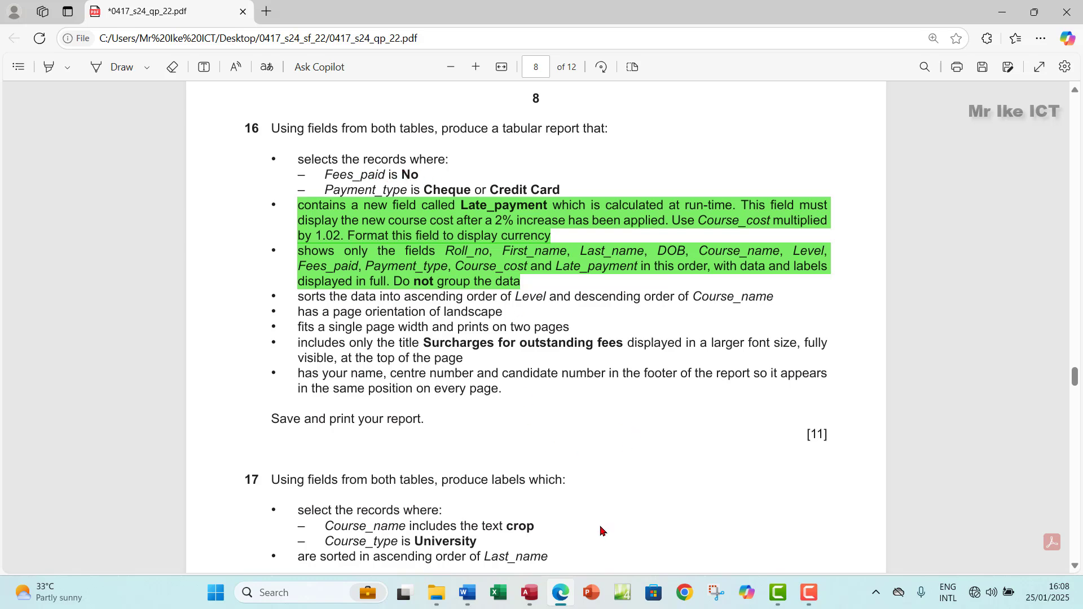
{"action": "left_click", "coordinate": [522, 584]}
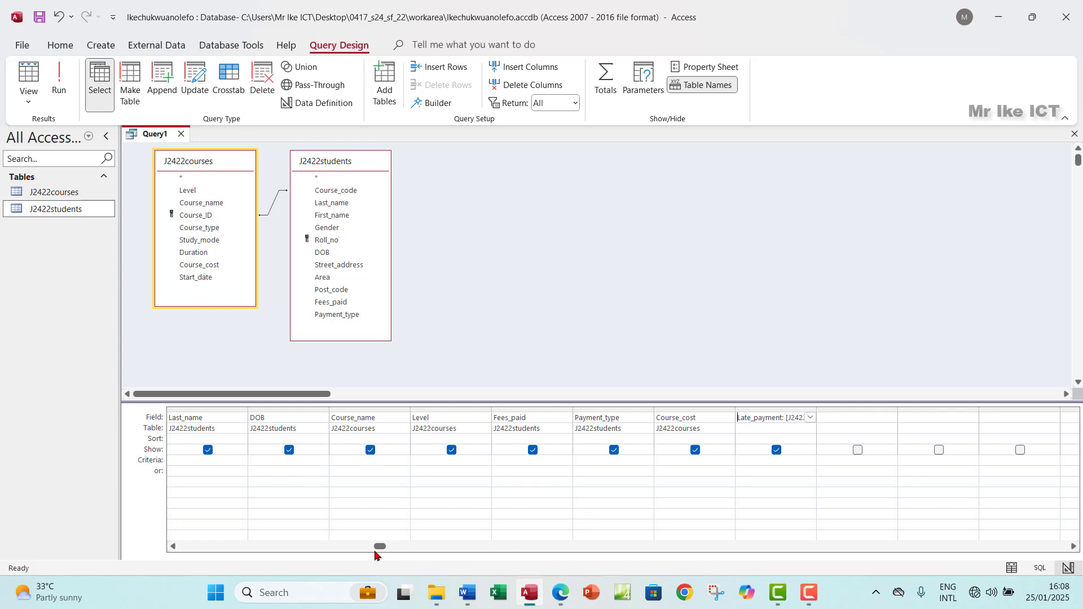
Step: Filter Fees_paid to No and Payment_type to Cheque or Credit Card, then run it (46 records)
{"action": "left_click_drag", "start_coordinate": [375, 547], "coordinate": [208, 550]}
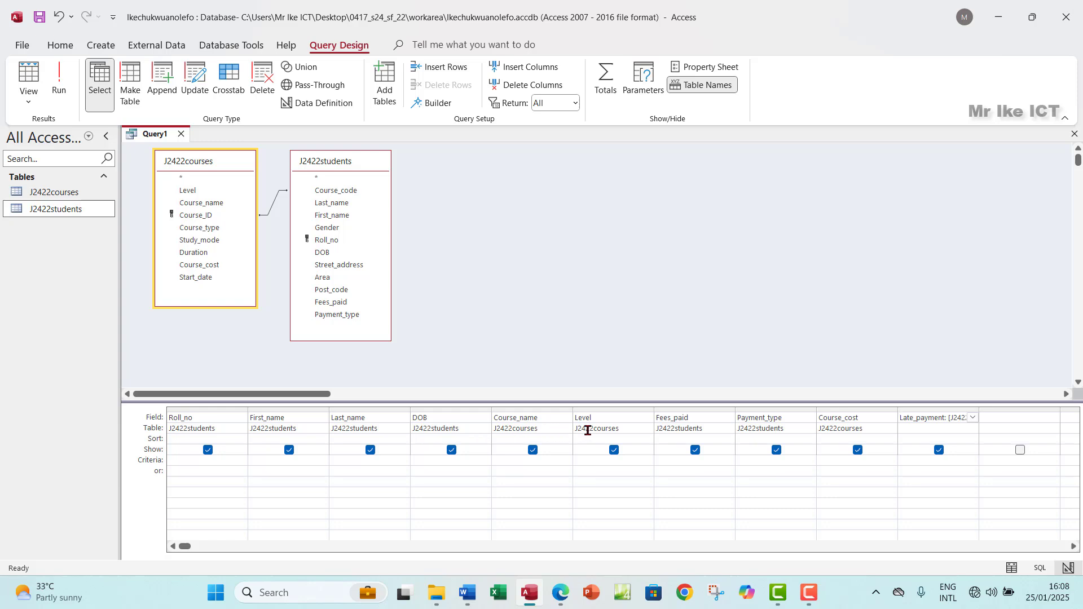
{"action": "left_click", "coordinate": [681, 460]}
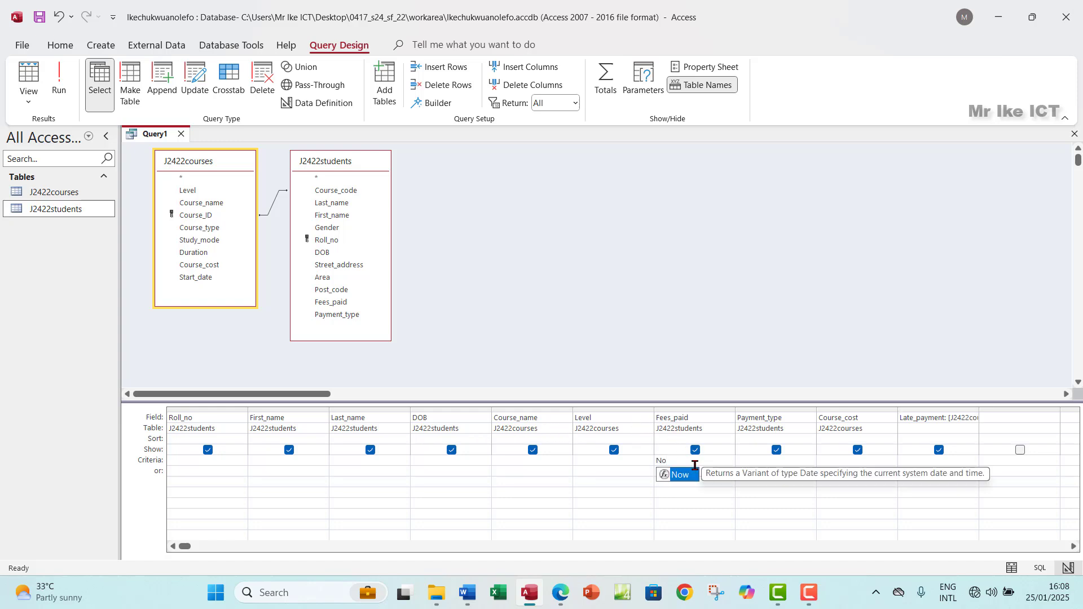
{"action": "left_click", "coordinate": [562, 594]}
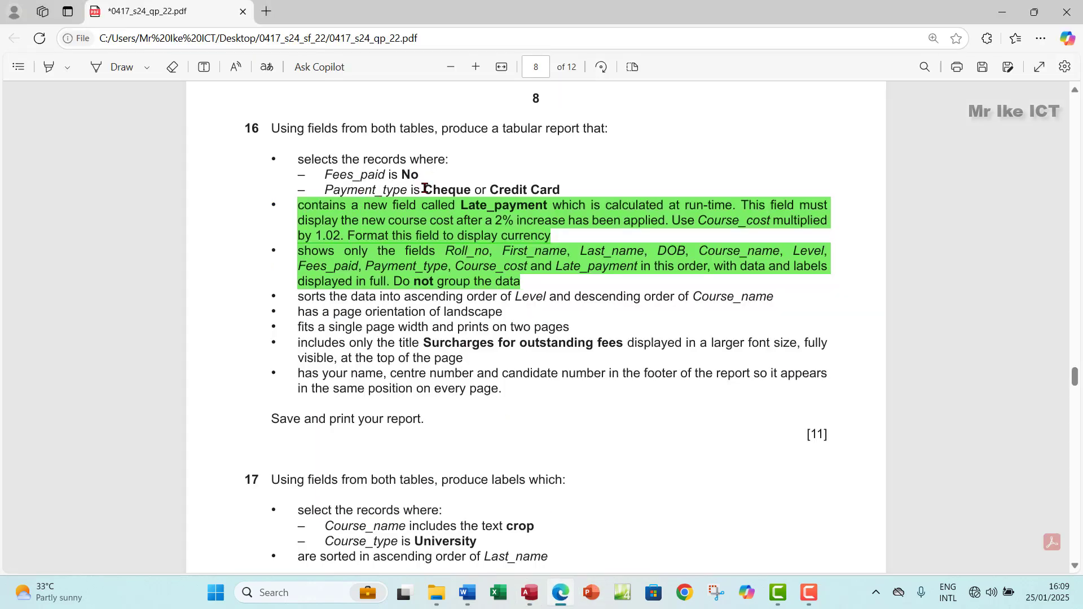
{"action": "left_click_drag", "start_coordinate": [427, 189], "coordinate": [566, 180]}
{"action": "left_click", "coordinate": [587, 70]}
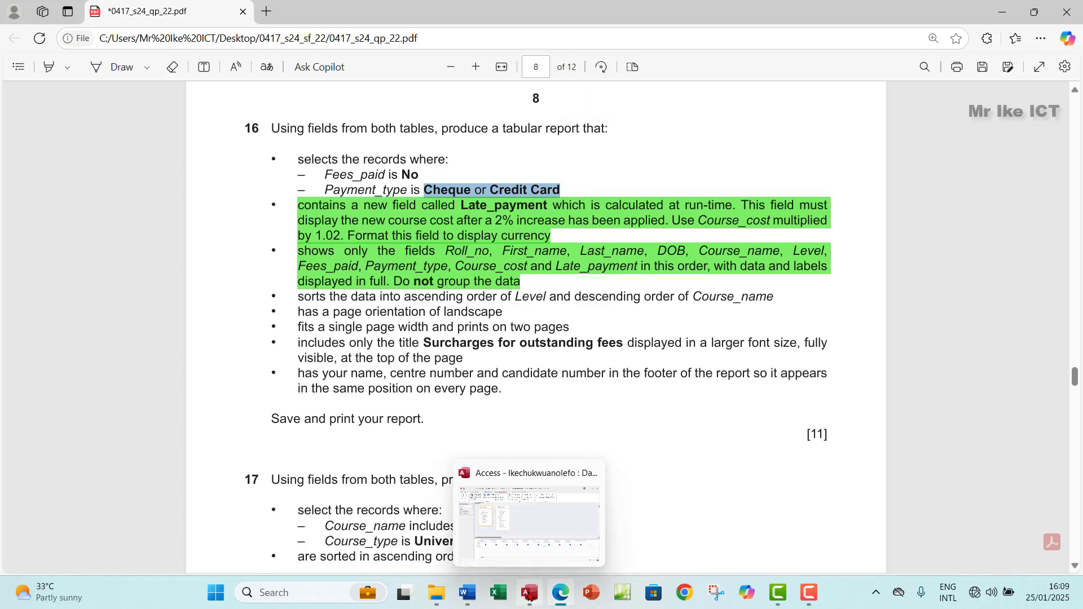
{"action": "left_click", "coordinate": [529, 594]}
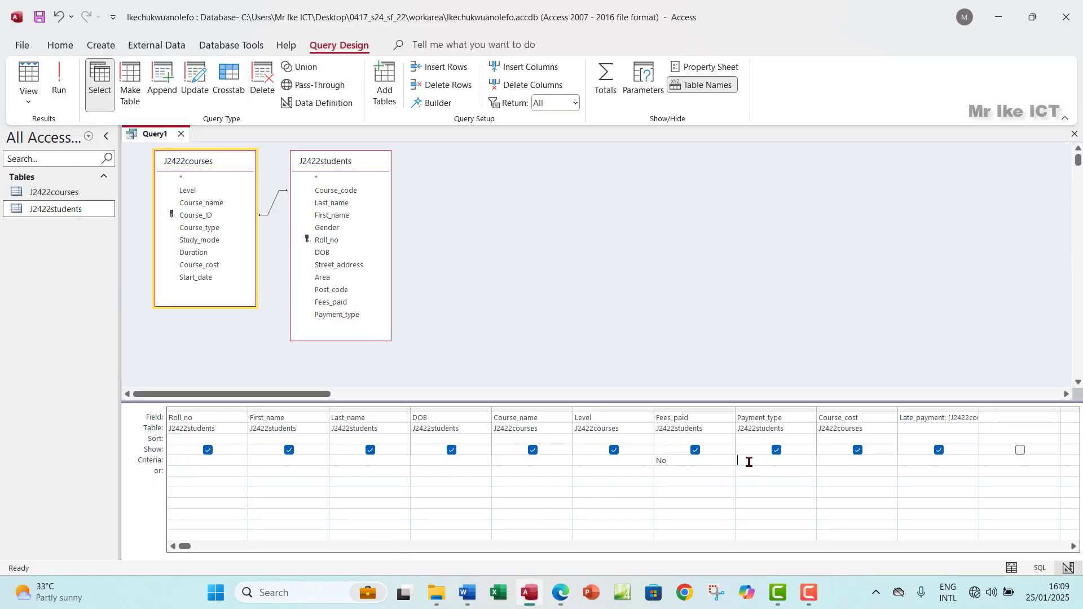
{"action": "key", "text": "ctrl+v"}
{"action": "left_click_drag", "start_coordinate": [775, 464], "coordinate": [763, 463]}
{"action": "left_click", "coordinate": [65, 90]}
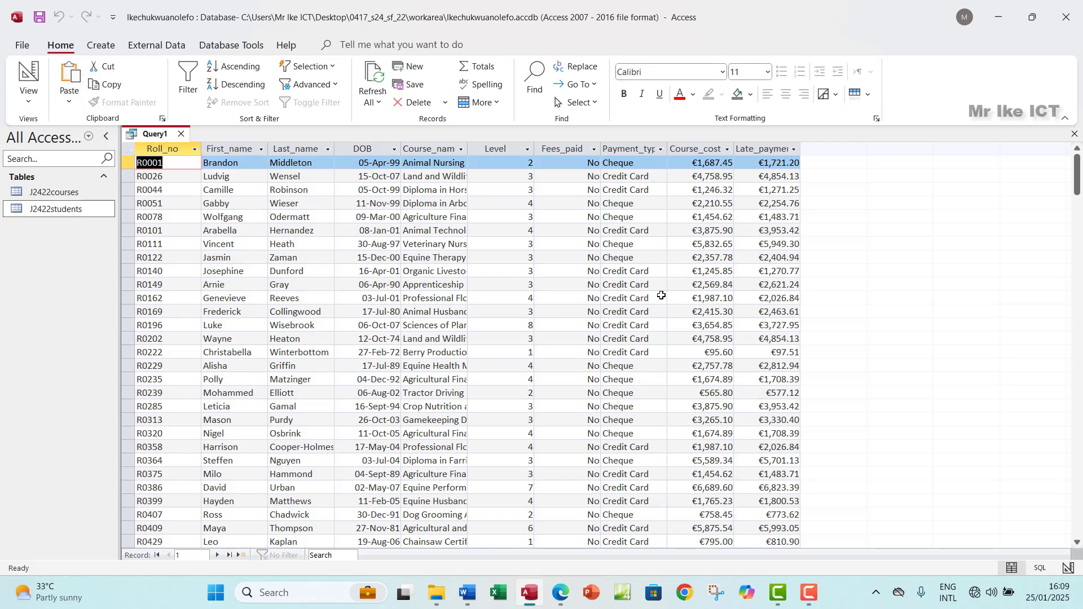
{"action": "left_click", "coordinate": [631, 149]}
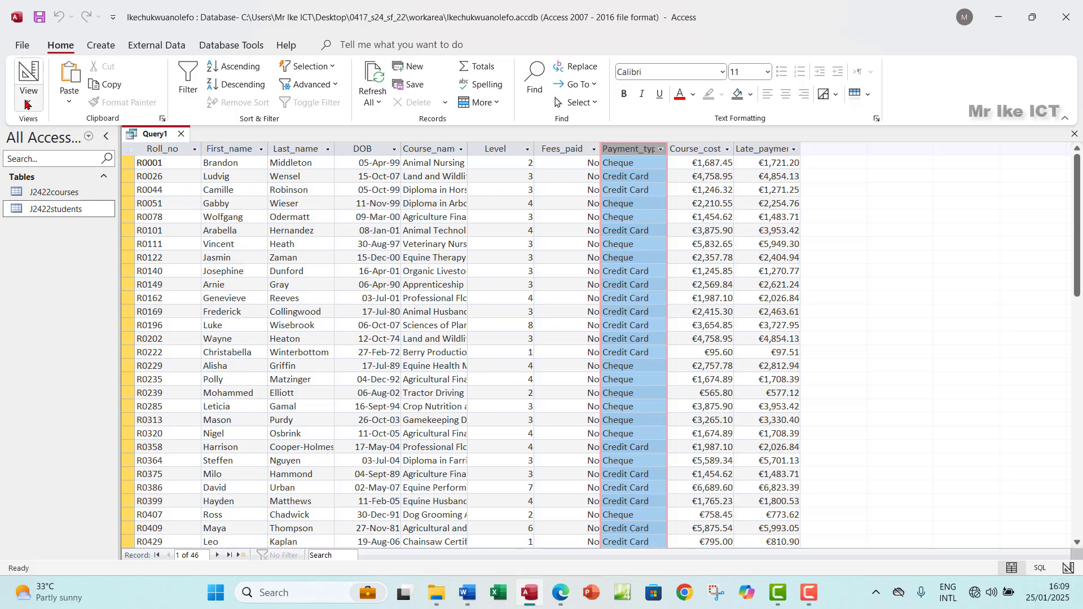
Step: Highlight question 16's 'selects the records where' criteria bullet in green
{"action": "left_click", "coordinate": [496, 464]}
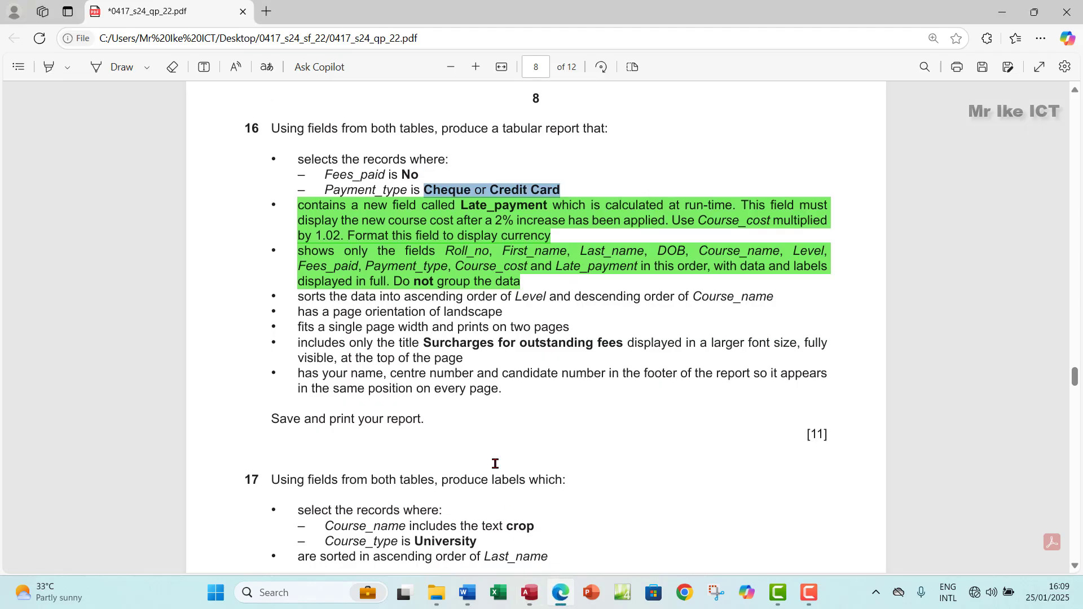
{"action": "left_click_drag", "start_coordinate": [299, 160], "coordinate": [560, 190]}
{"action": "mouse_move", "coordinate": [597, 109]}
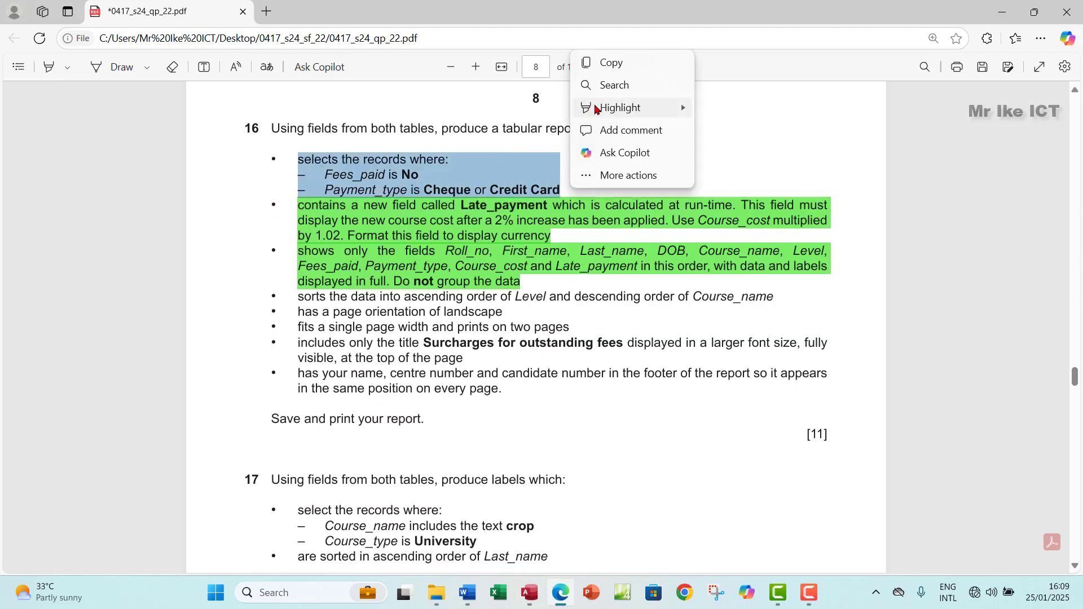
{"action": "left_click", "coordinate": [712, 130]}
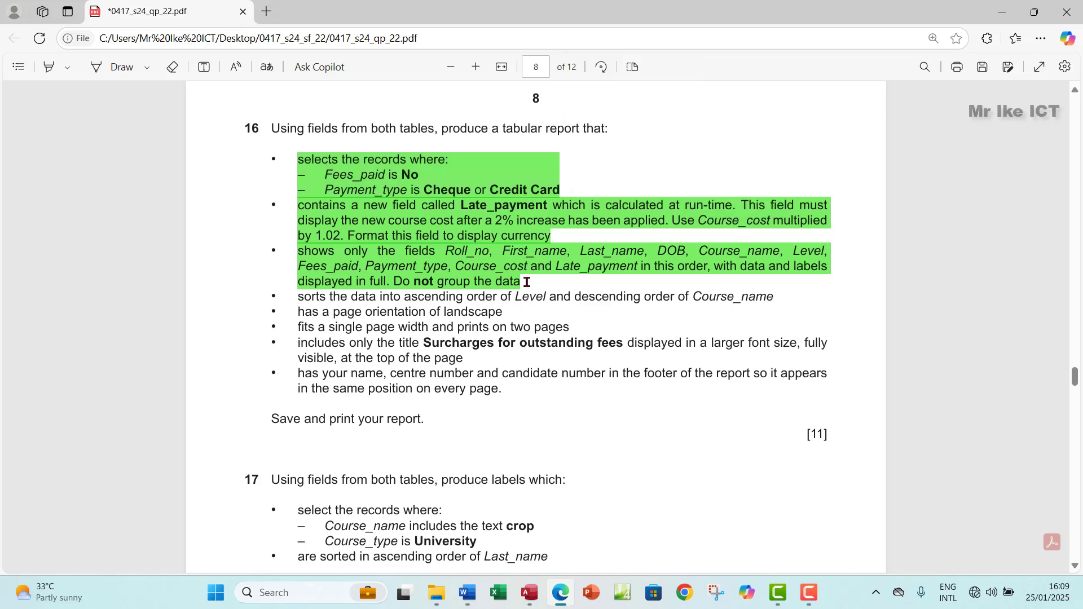
{"action": "left_click_drag", "start_coordinate": [532, 271], "coordinate": [294, 159]}
{"action": "left_click_drag", "start_coordinate": [298, 296], "coordinate": [513, 394]}
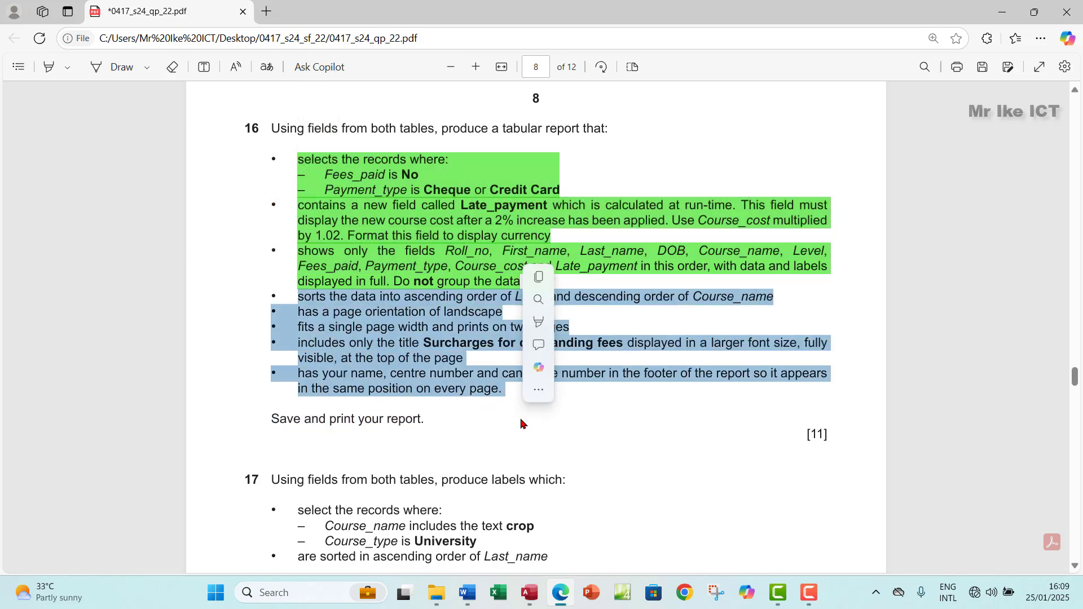
{"action": "left_click", "coordinate": [491, 392]}
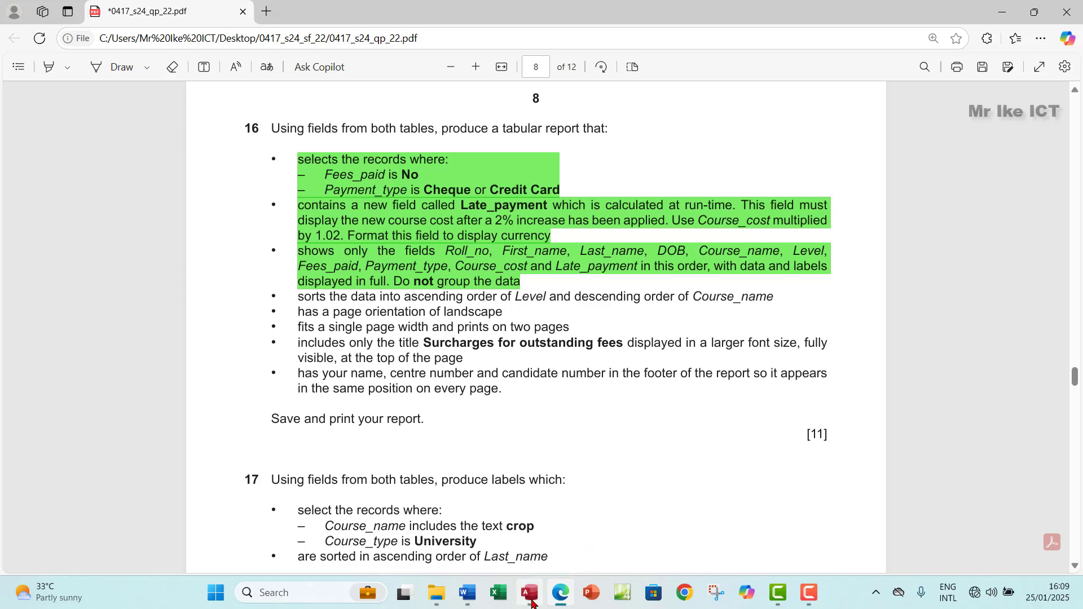
Step: Save the query as Query1 and close its results tab
{"action": "left_click", "coordinate": [530, 592]}
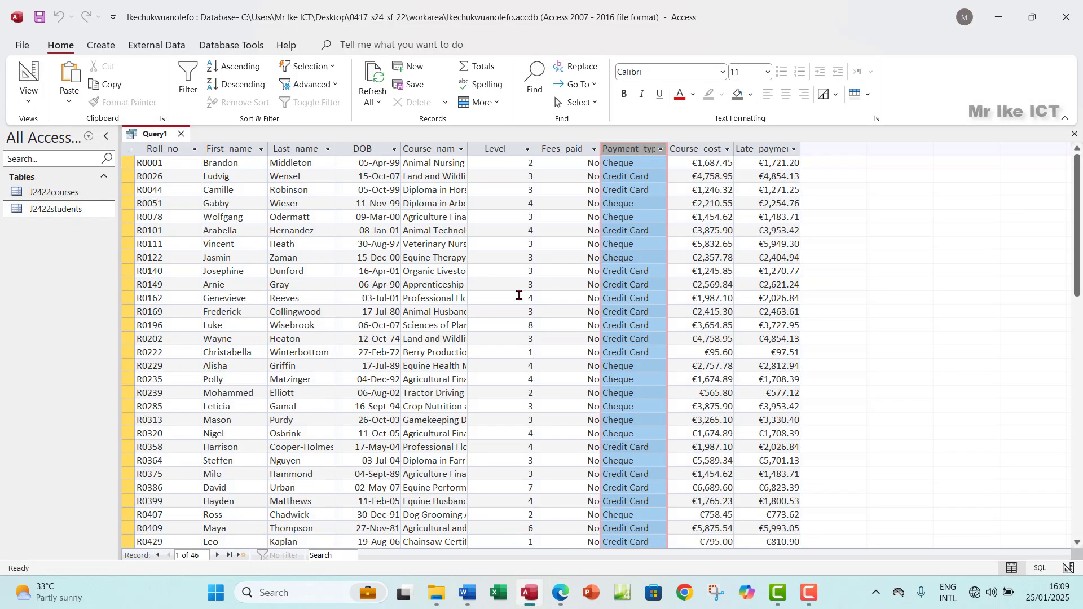
{"action": "left_click", "coordinate": [37, 18]}
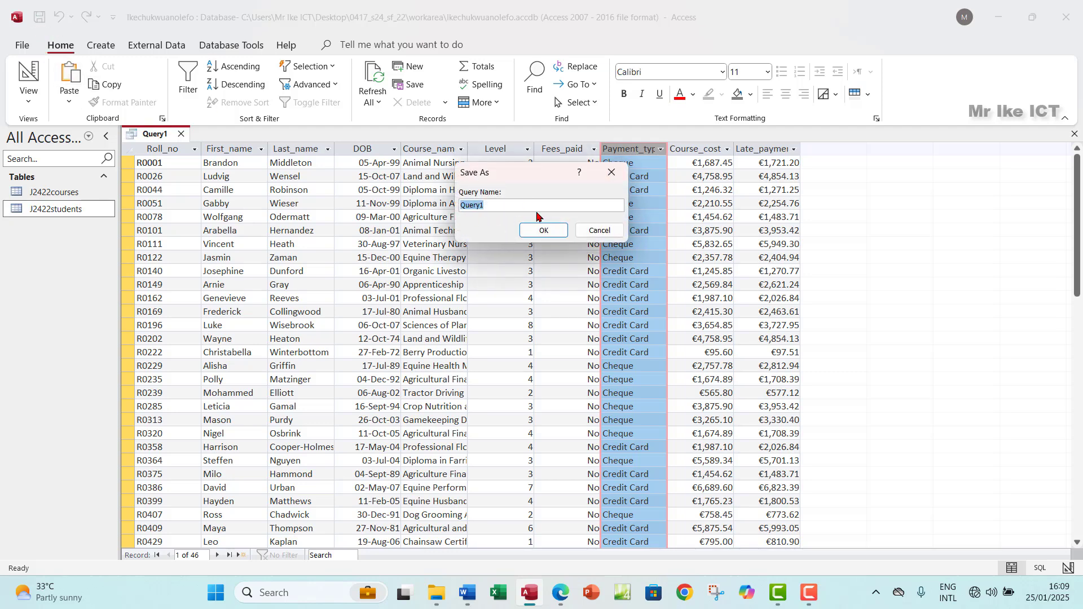
{"action": "left_click", "coordinate": [543, 231]}
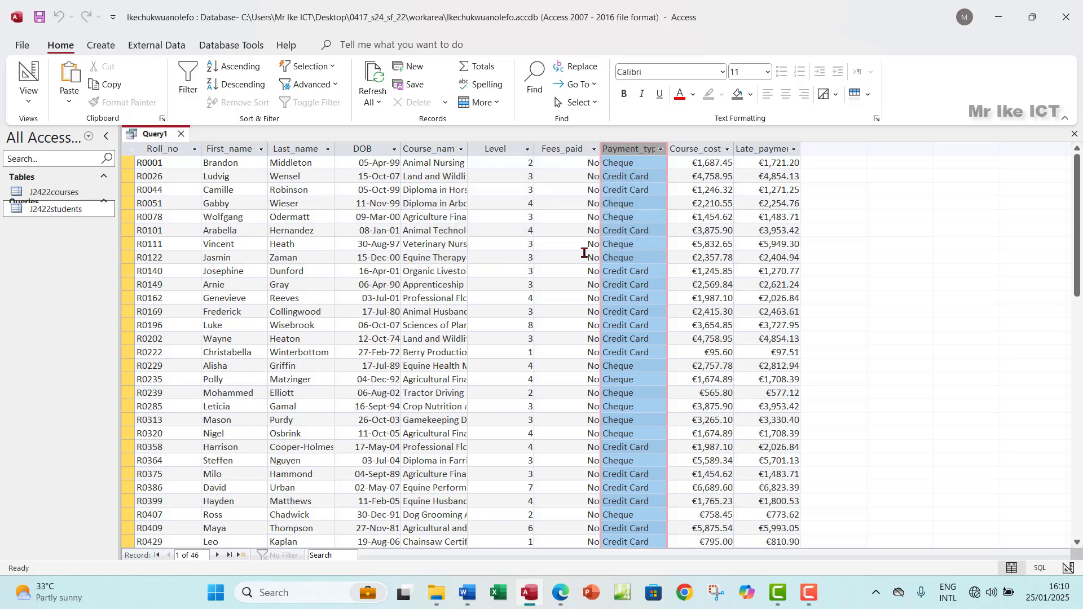
{"action": "left_click", "coordinate": [1074, 135]}
{"action": "left_click", "coordinate": [562, 593]}
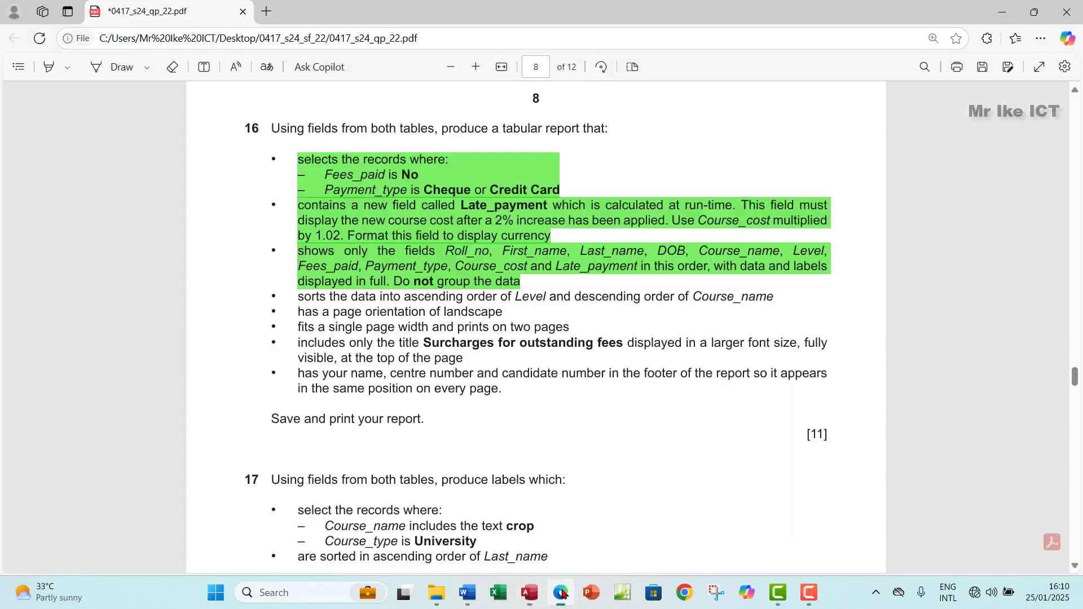
{"action": "left_click", "coordinate": [561, 592]}
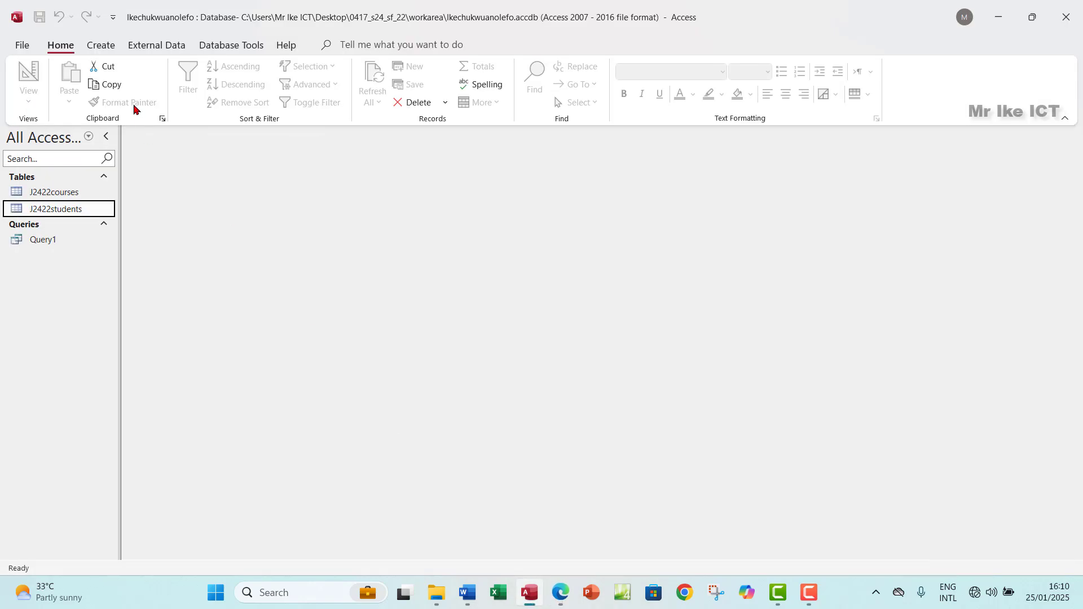
Step: Run the Report Wizard on Query1 with all ten fields, no grouping and no sorting
{"action": "left_click", "coordinate": [102, 46]}
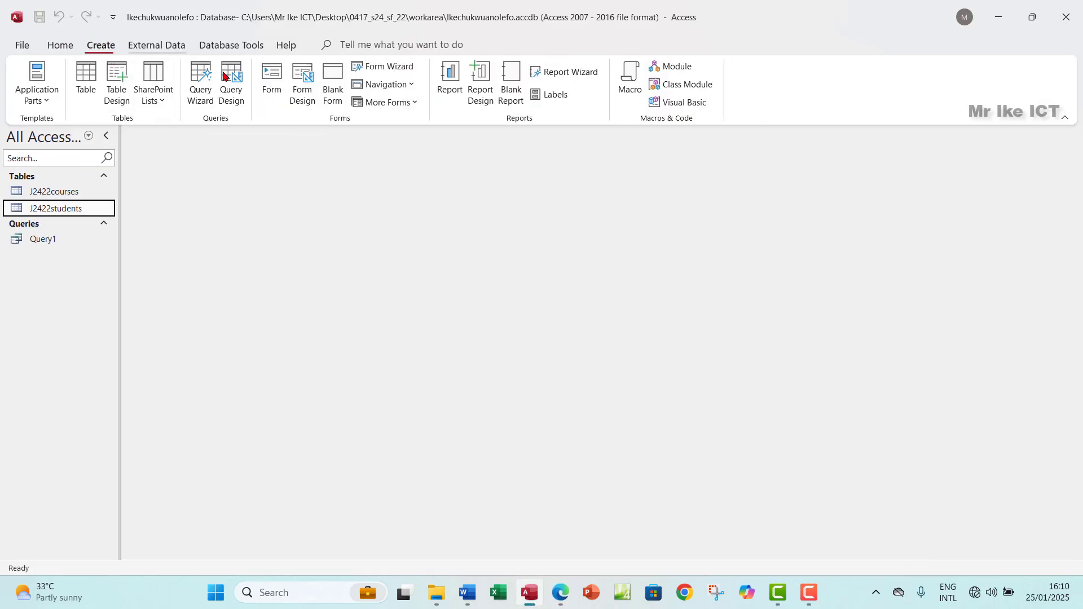
{"action": "left_click", "coordinate": [573, 75]}
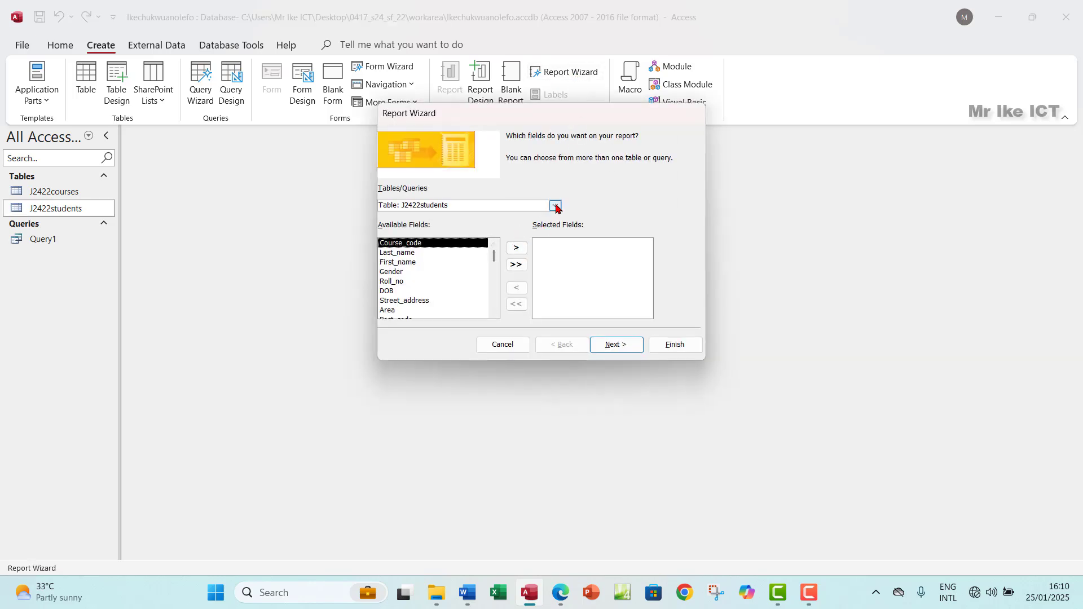
{"action": "left_click", "coordinate": [555, 206]}
{"action": "left_click", "coordinate": [422, 237]}
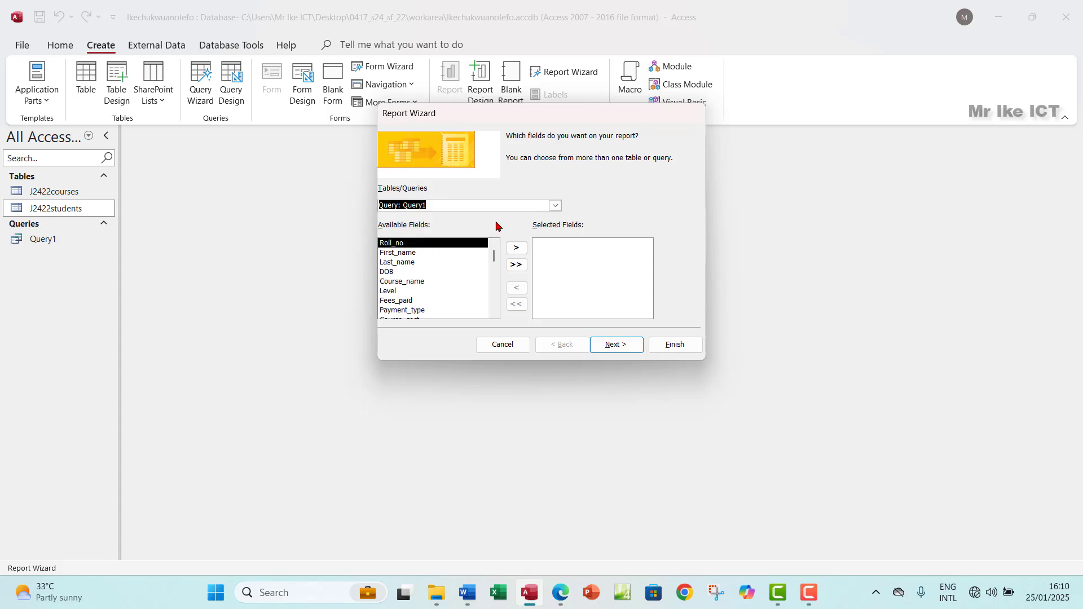
{"action": "left_click", "coordinate": [517, 265]}
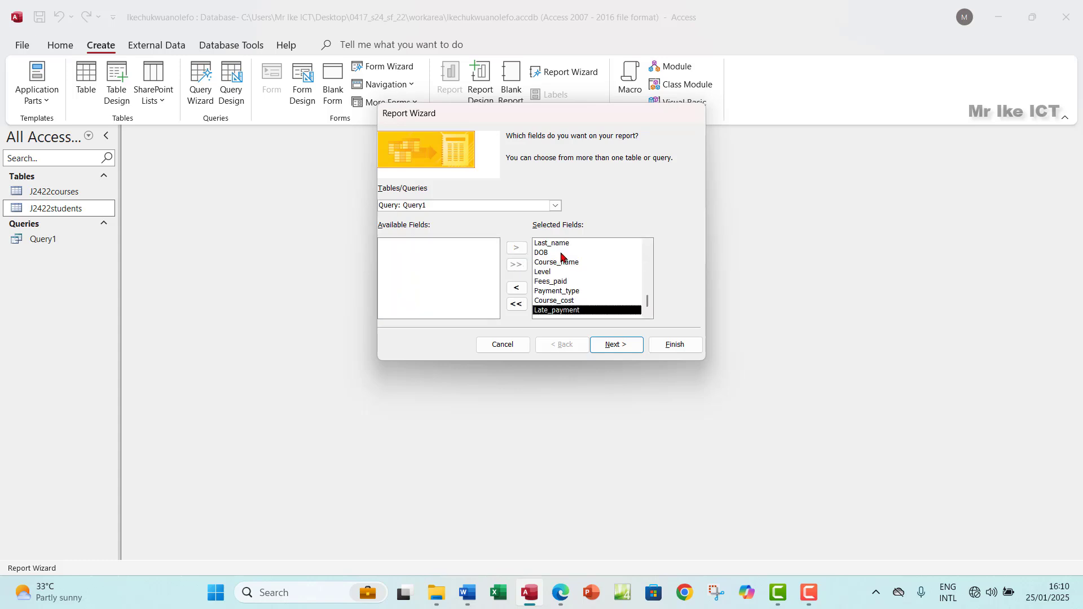
{"action": "left_click", "coordinate": [613, 346]}
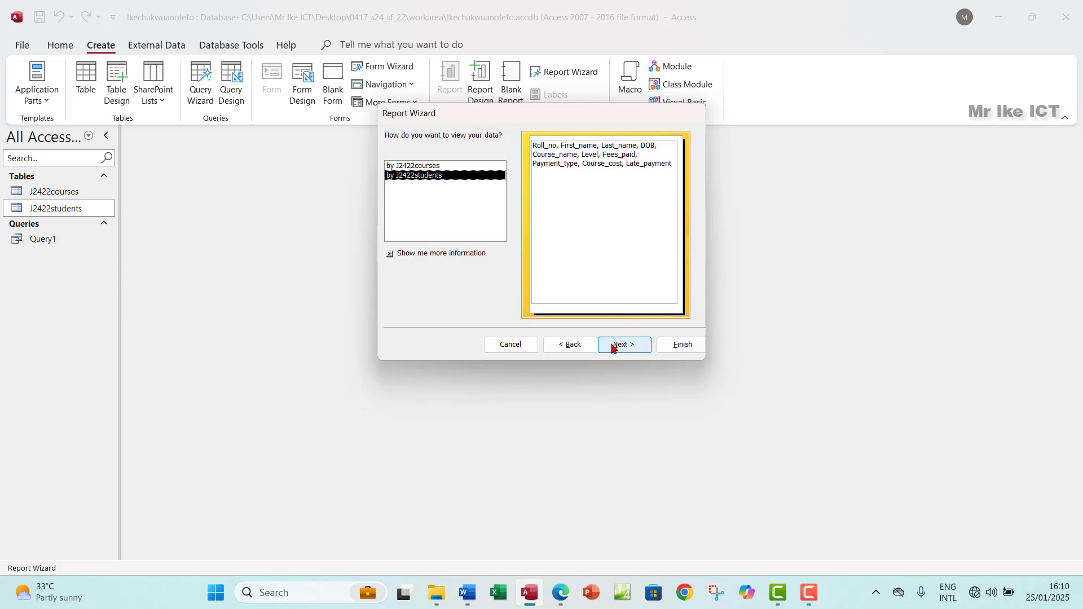
{"action": "left_click", "coordinate": [621, 347]}
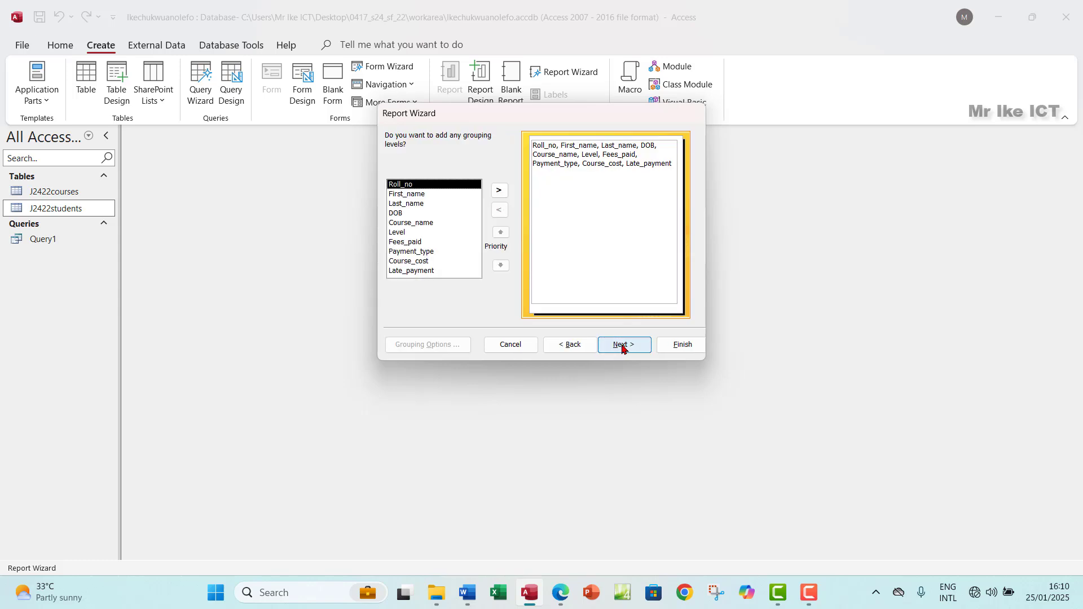
{"action": "left_click", "coordinate": [623, 345]}
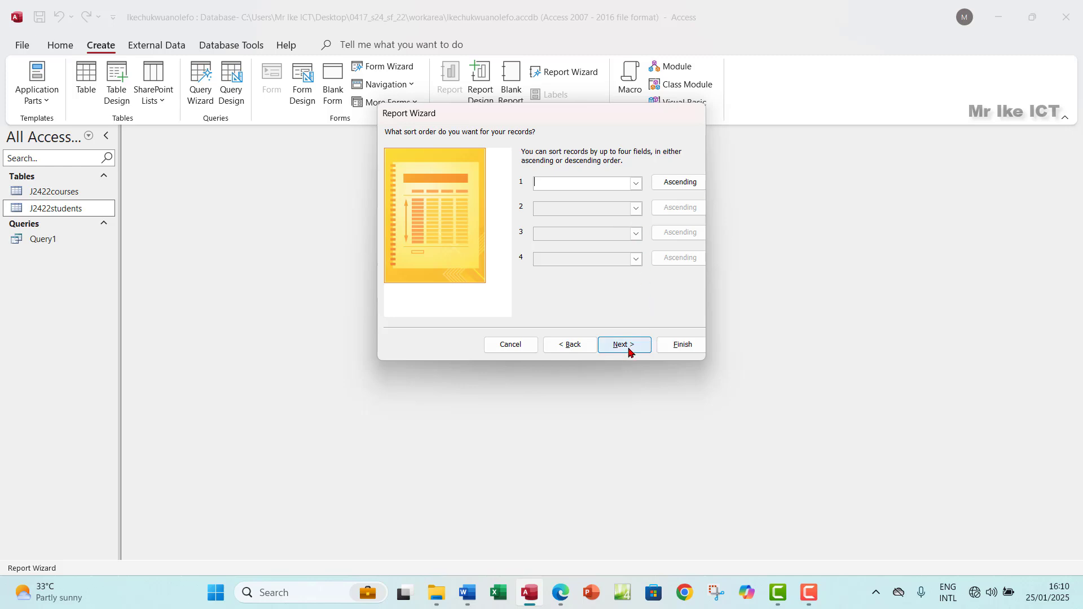
{"action": "left_click", "coordinate": [629, 345]}
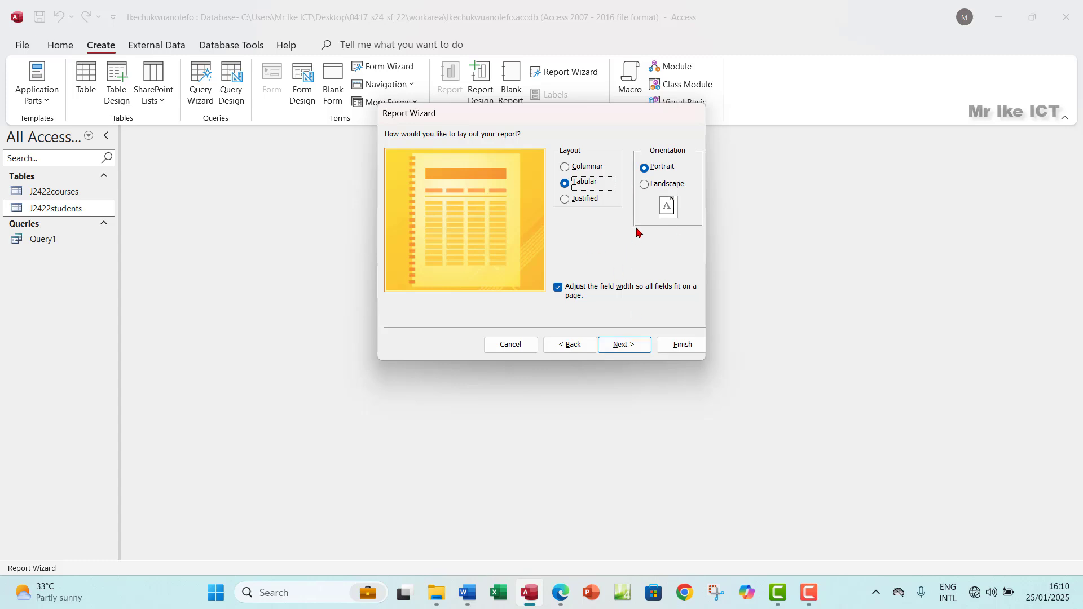
Step: Highlight the landscape requirement green in the question paper and set the report to Landscape
{"action": "left_click", "coordinate": [561, 592]}
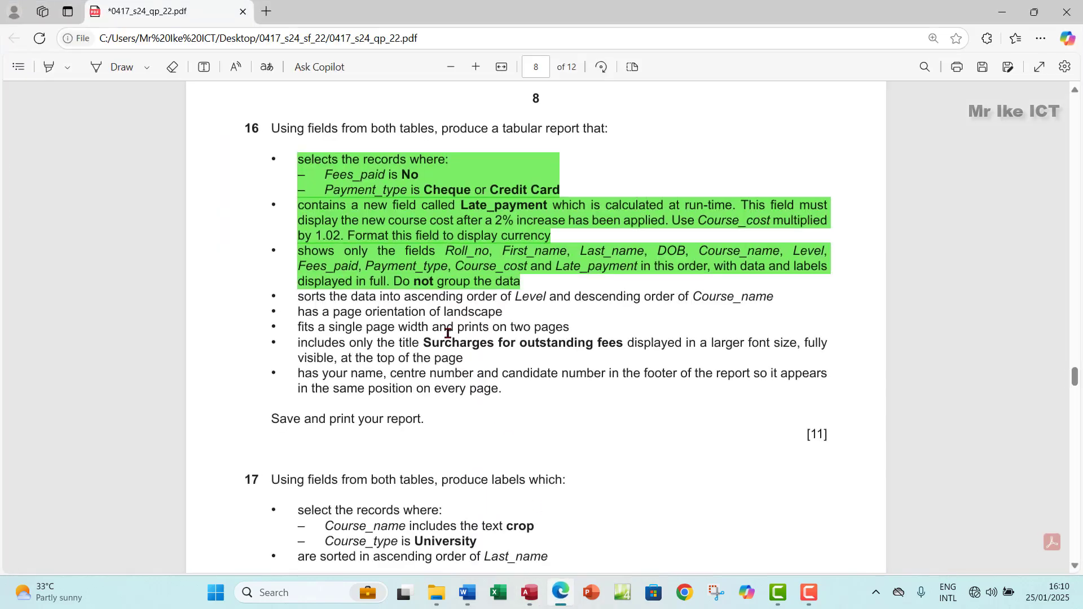
{"action": "left_click_drag", "start_coordinate": [299, 318], "coordinate": [503, 311]}
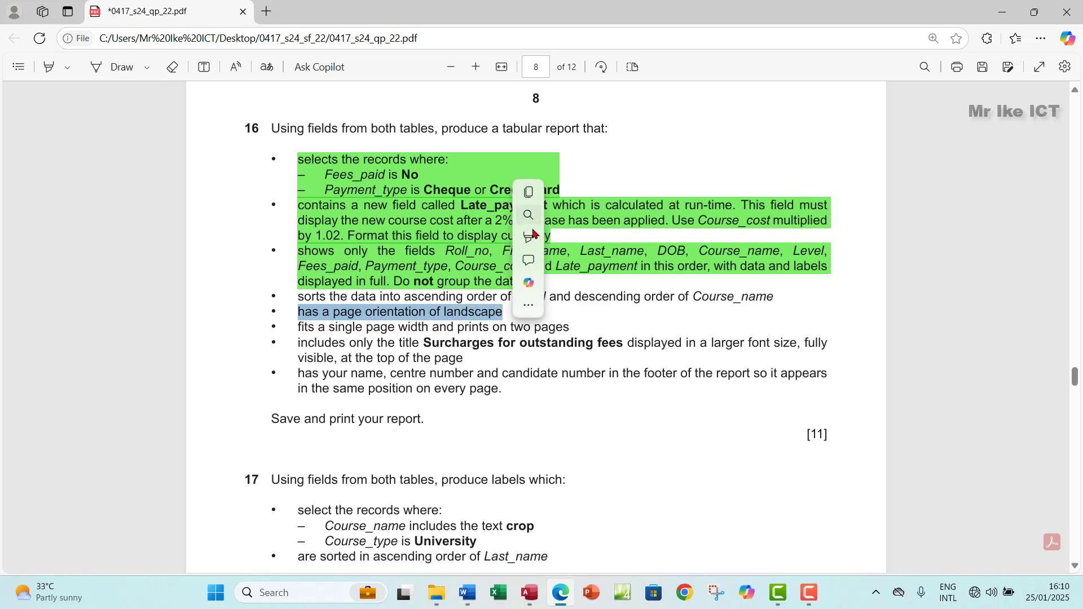
{"action": "mouse_move", "coordinate": [553, 241]}
{"action": "left_click", "coordinate": [654, 260]}
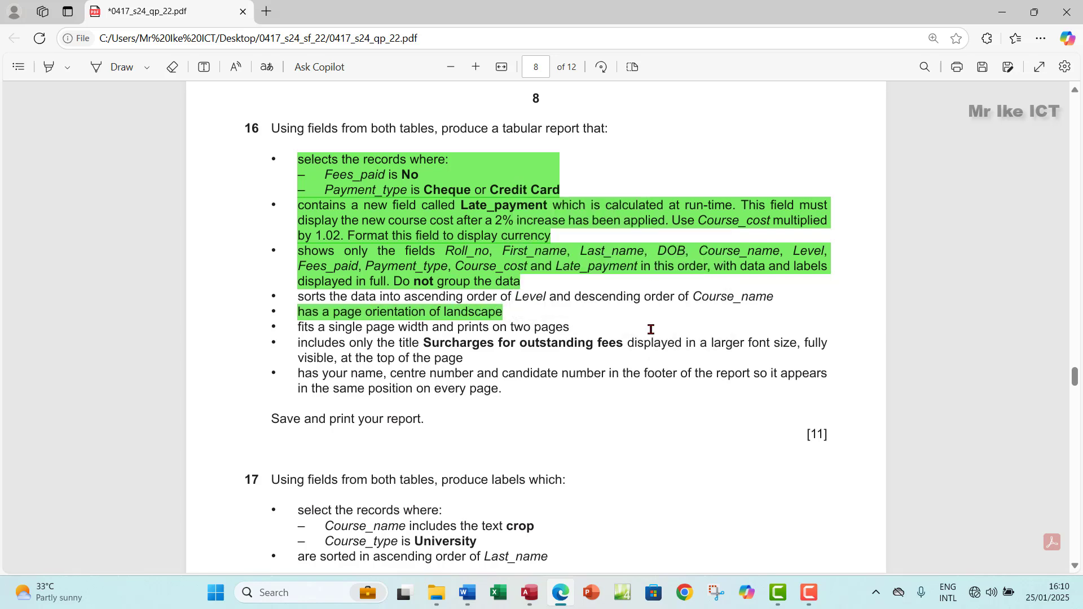
{"action": "left_click", "coordinate": [532, 593]}
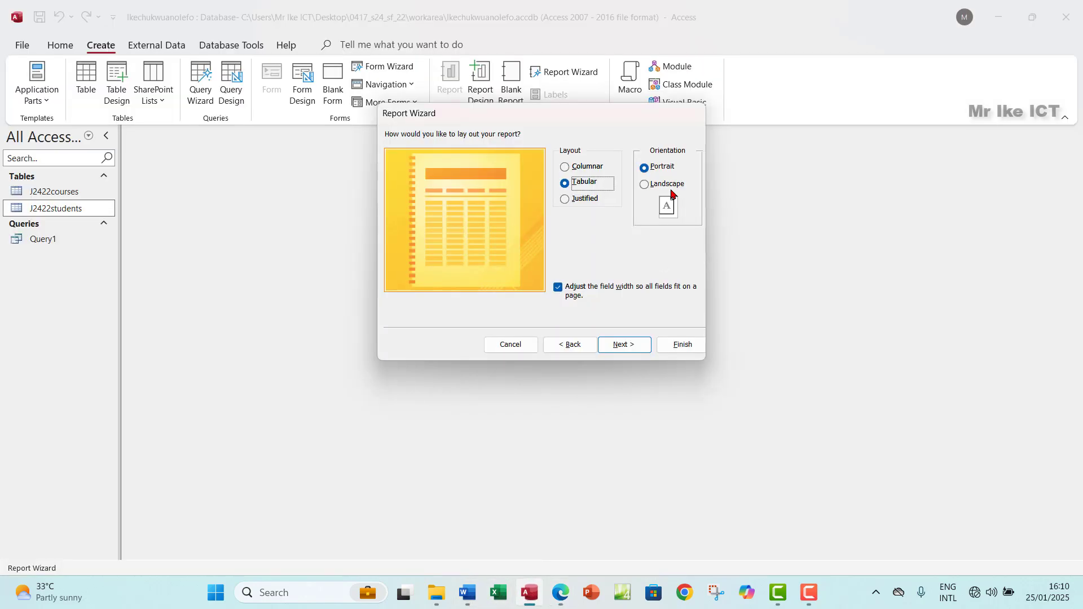
{"action": "left_click", "coordinate": [645, 185]}
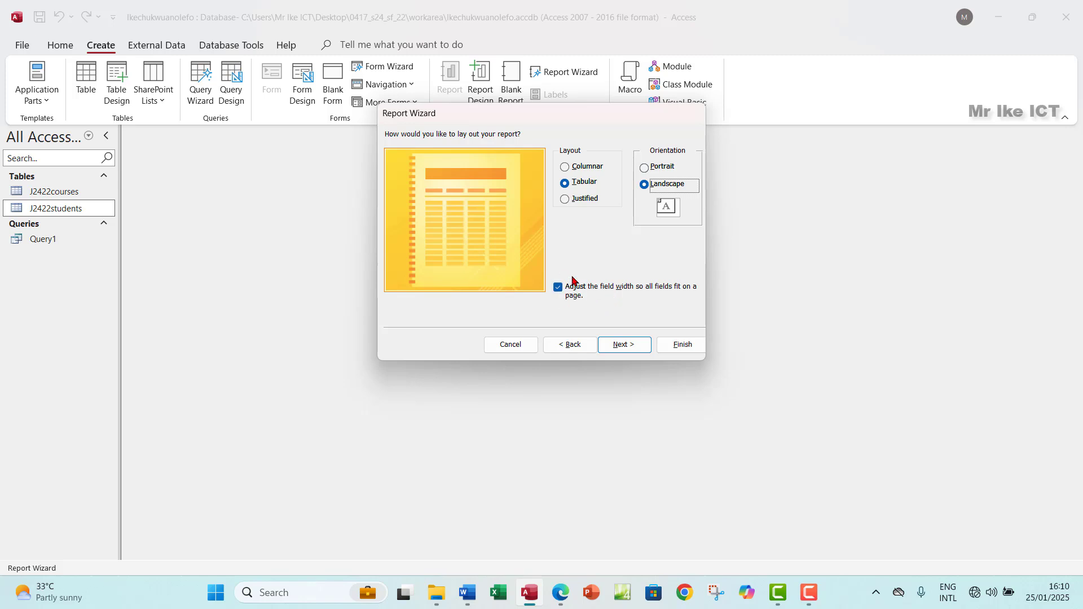
Step: Highlight the single-page-width requirement green and advance the wizard to the title step
{"action": "left_click", "coordinate": [560, 592]}
{"action": "left_click_drag", "start_coordinate": [325, 329], "coordinate": [576, 328]}
{"action": "mouse_move", "coordinate": [609, 255]}
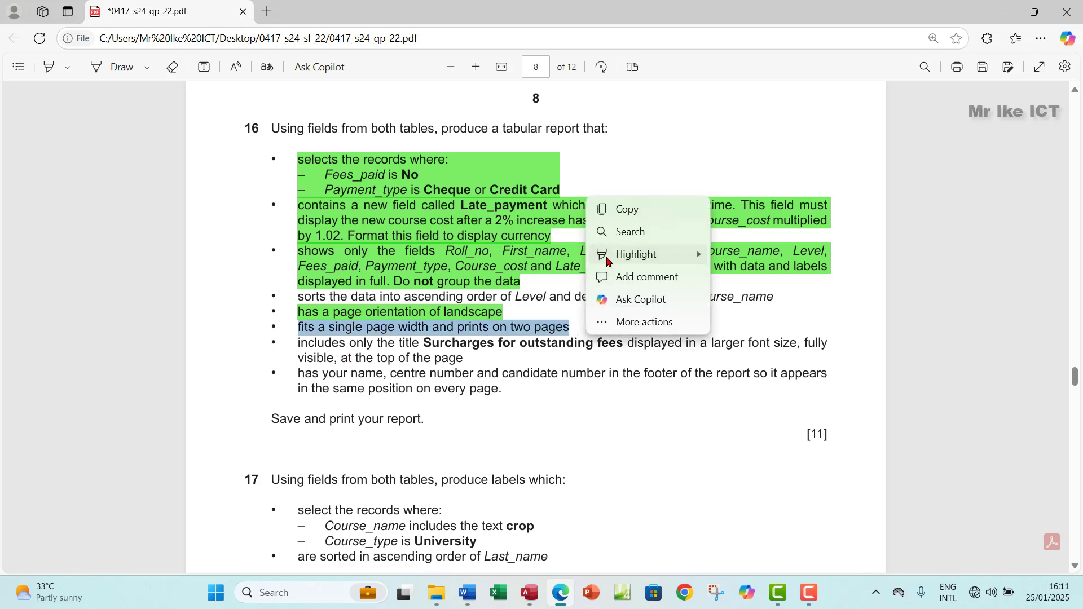
{"action": "left_click", "coordinate": [736, 278]}
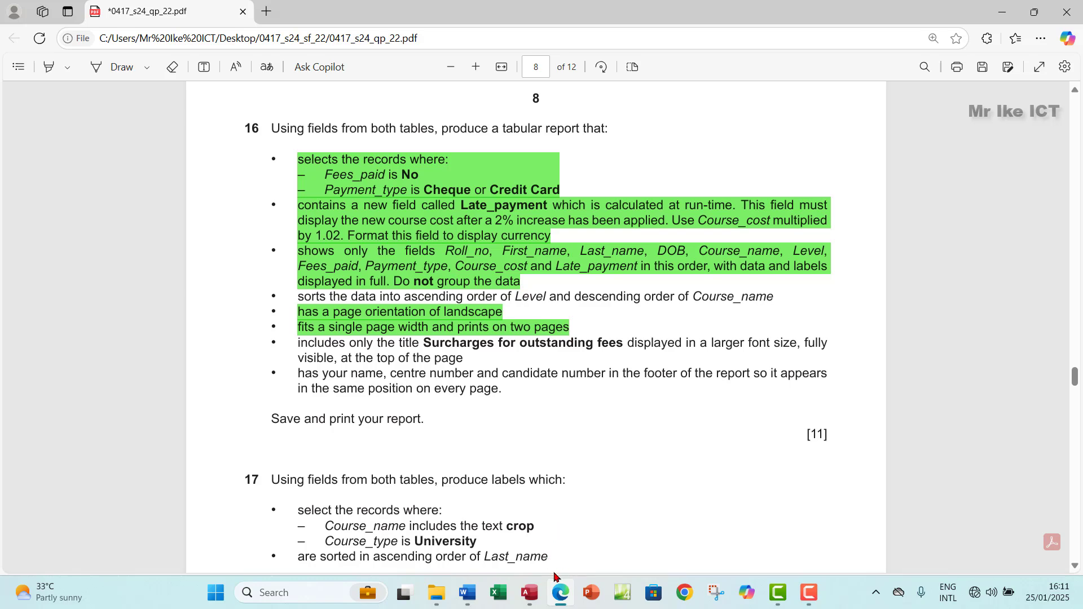
{"action": "left_click", "coordinate": [530, 592]}
{"action": "left_click", "coordinate": [625, 347]}
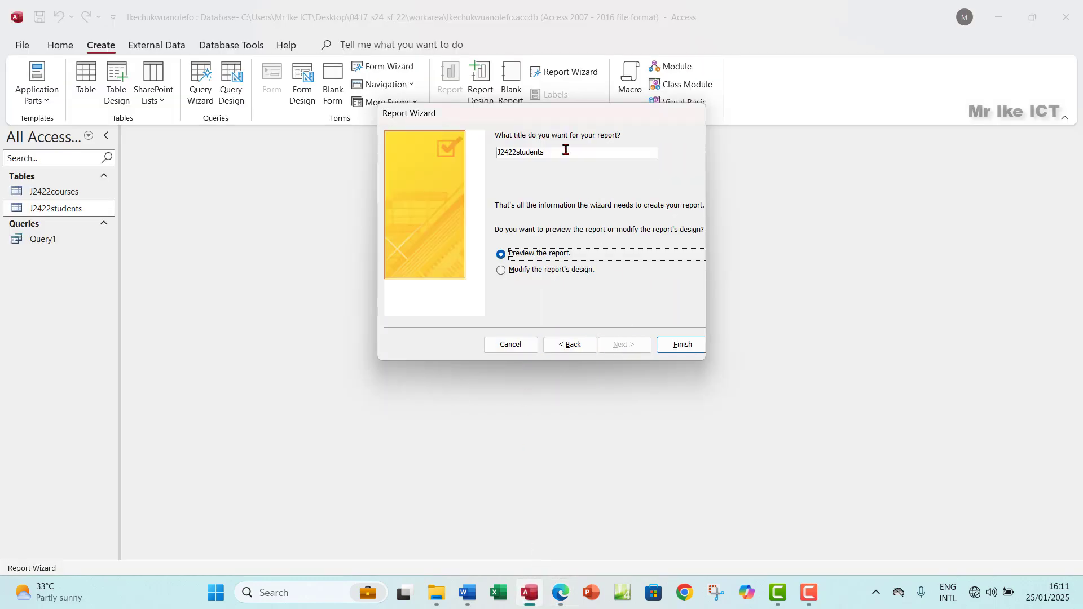
Step: Replace the default J2422students title with 'r' and finish the wizard
{"action": "left_click_drag", "start_coordinate": [566, 152], "coordinate": [481, 148]}
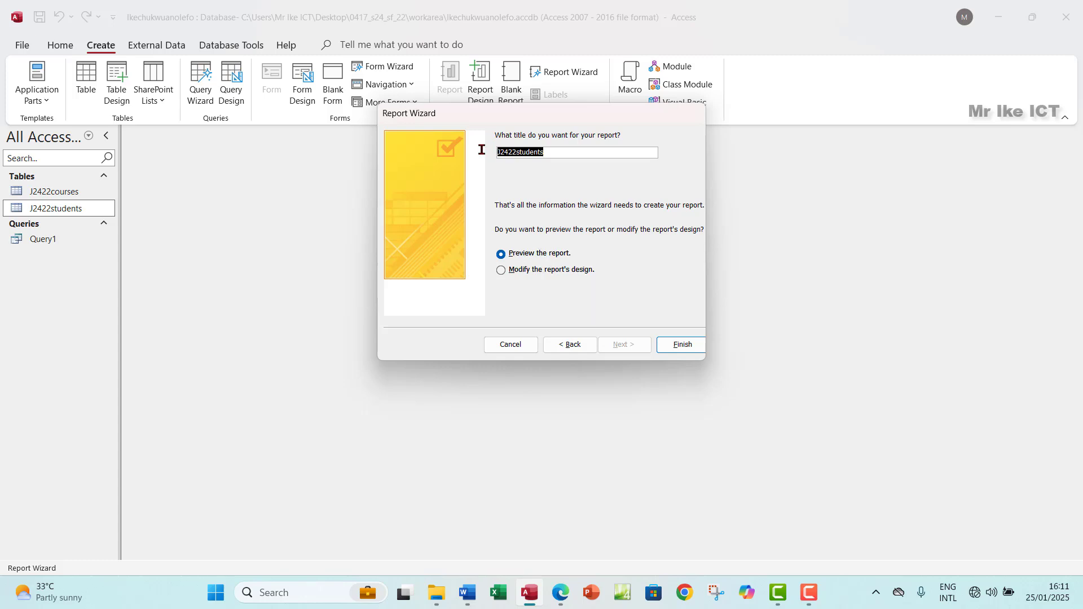
{"action": "type", "text": "rt1"}
{"action": "left_click", "coordinate": [670, 350]}
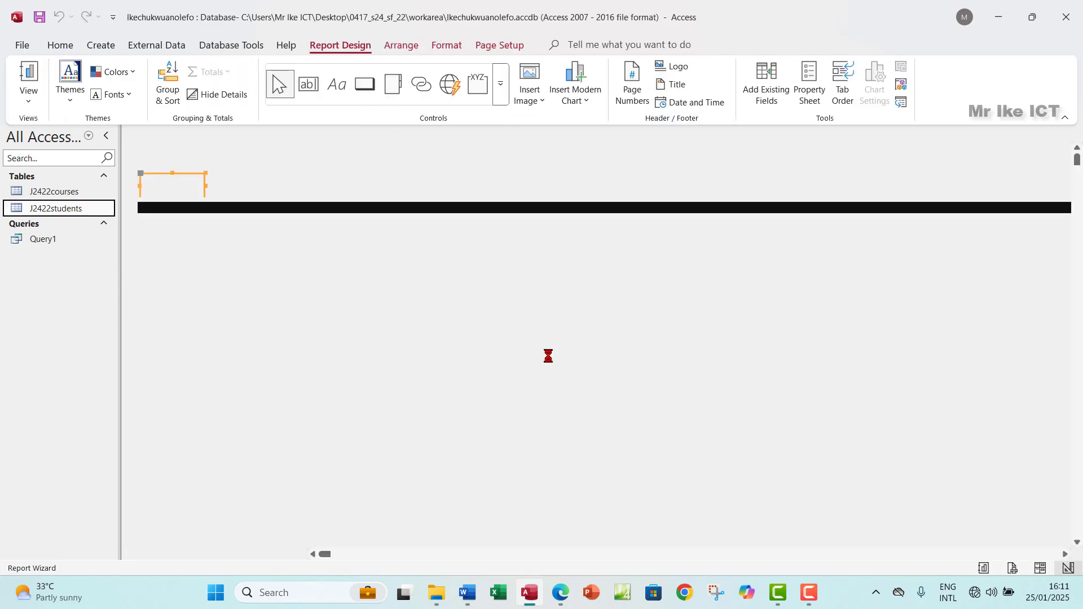
Step: Scroll through Report1's print preview, then close it to return to Design View
{"action": "scroll", "coordinate": [433, 388], "scroll_direction": "down", "scroll_amount": 1}
{"action": "scroll", "coordinate": [433, 388], "scroll_direction": "down", "scroll_amount": 4}
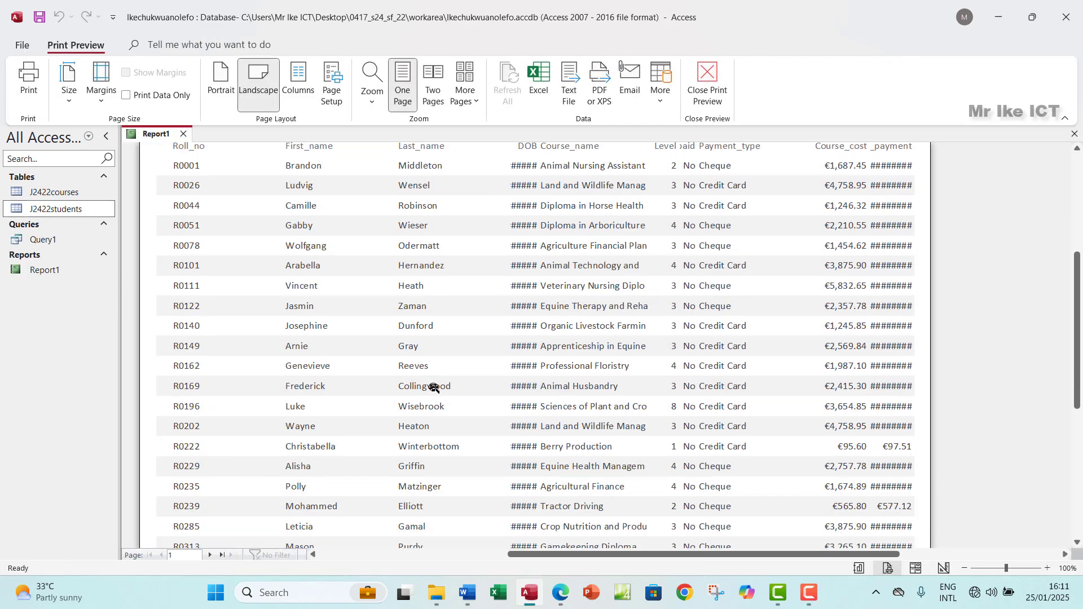
{"action": "scroll", "coordinate": [434, 387], "scroll_direction": "up", "scroll_amount": 5}
{"action": "scroll", "coordinate": [434, 388], "scroll_direction": "up", "scroll_amount": 5}
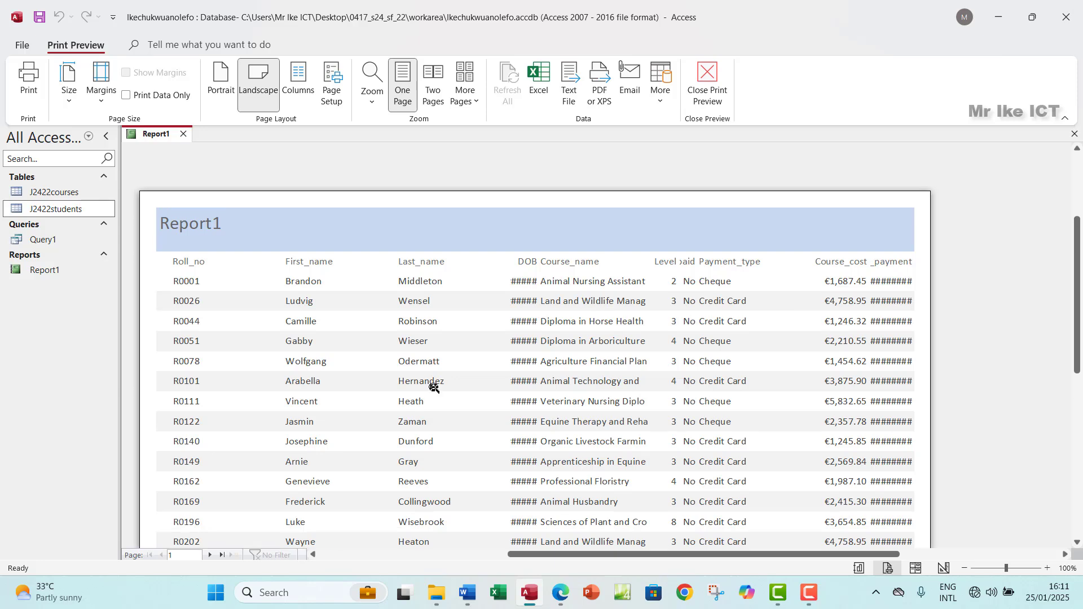
{"action": "scroll", "coordinate": [434, 388], "scroll_direction": "down", "scroll_amount": 3}
{"action": "scroll", "coordinate": [434, 387], "scroll_direction": "down", "scroll_amount": 5}
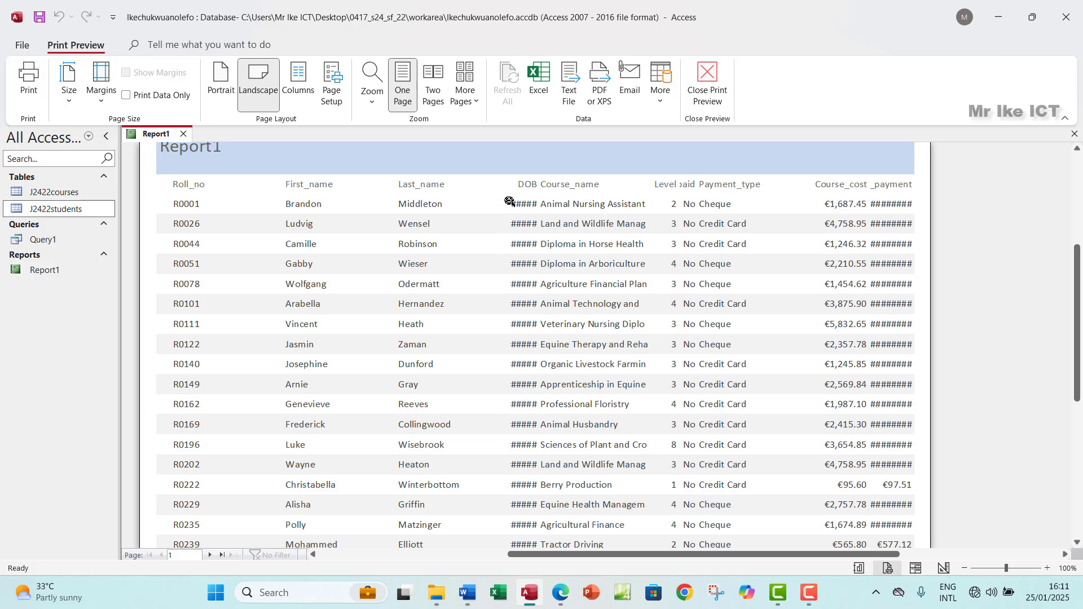
{"action": "left_click", "coordinate": [706, 90]}
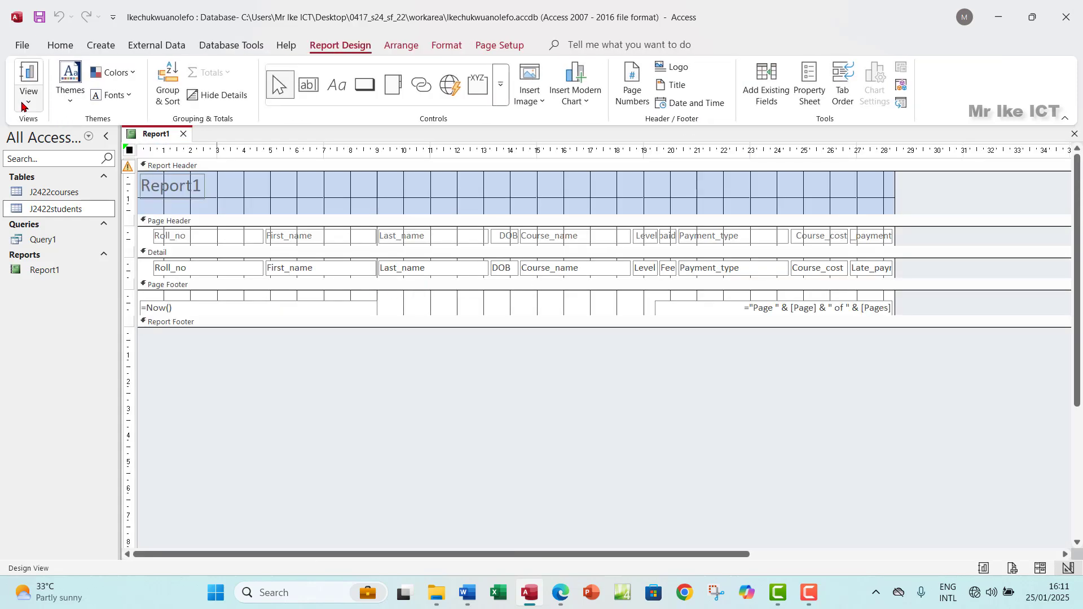
Step: Switch Report1 to Layout View and narrow the Roll_no column to fit its values
{"action": "left_click", "coordinate": [25, 102]}
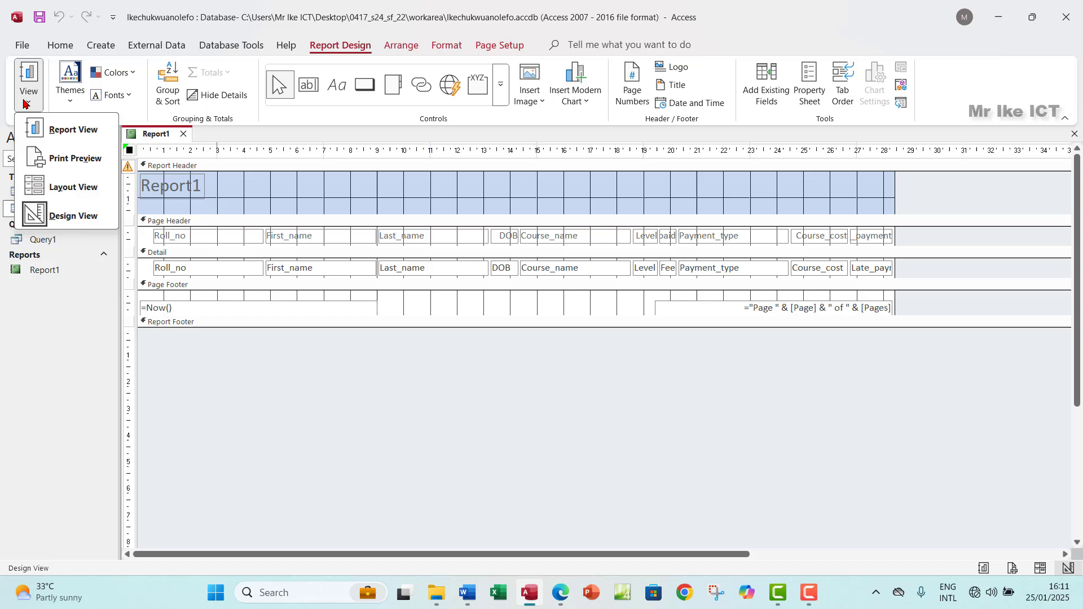
{"action": "left_click", "coordinate": [64, 189]}
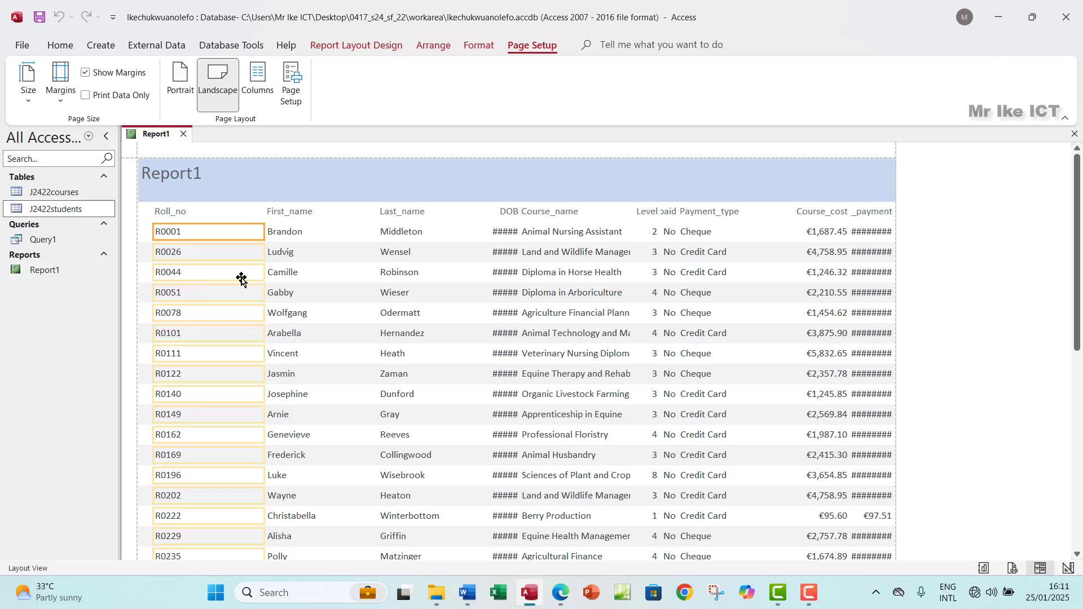
{"action": "left_click", "coordinate": [173, 213]}
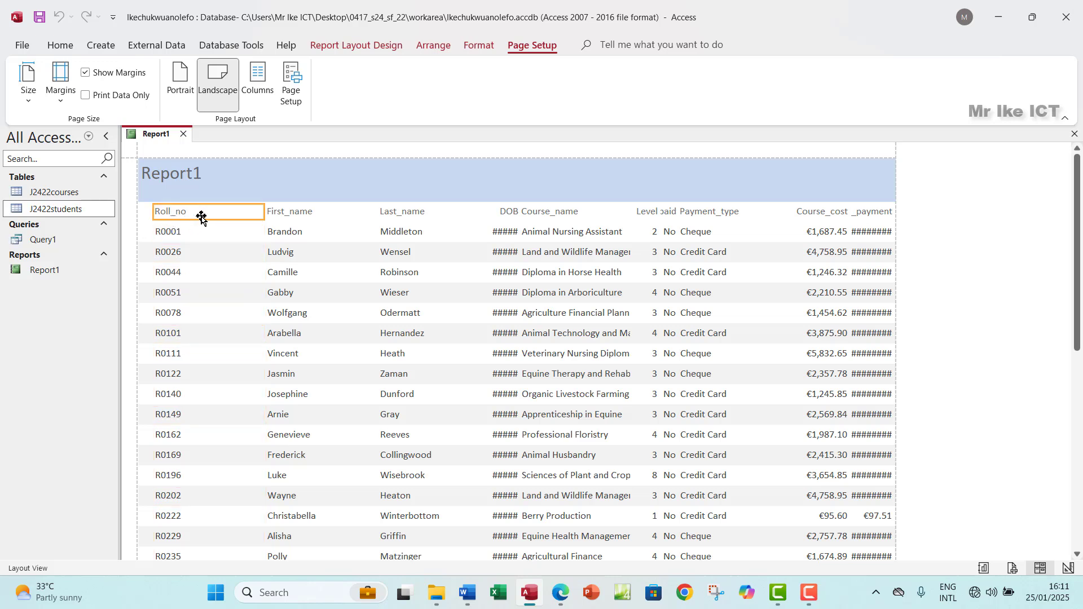
{"action": "left_click", "coordinate": [172, 236], "text": "shift"}
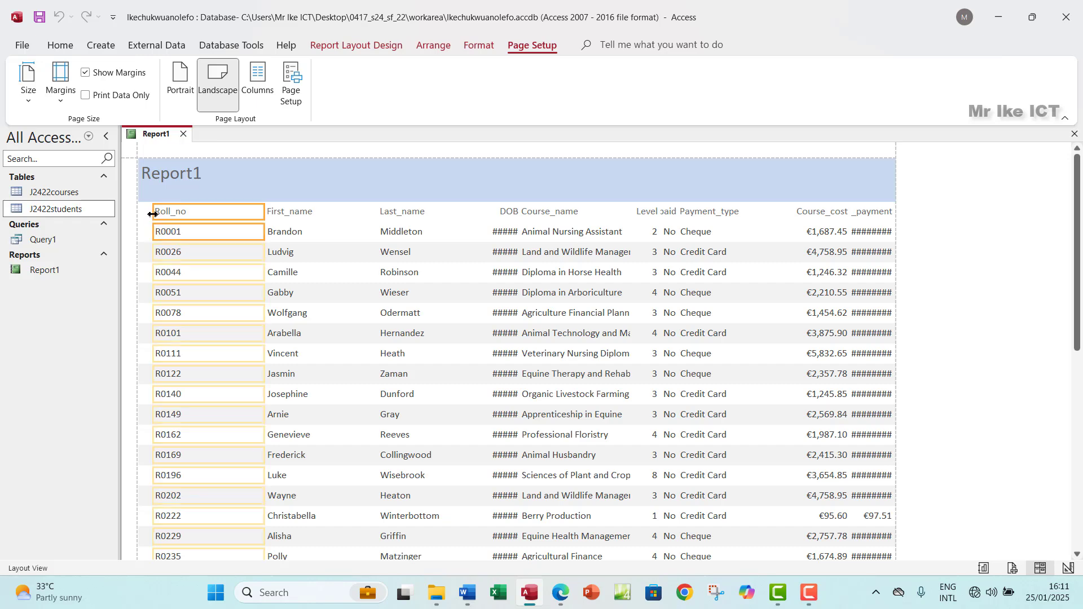
{"action": "left_click_drag", "start_coordinate": [153, 214], "coordinate": [144, 213]}
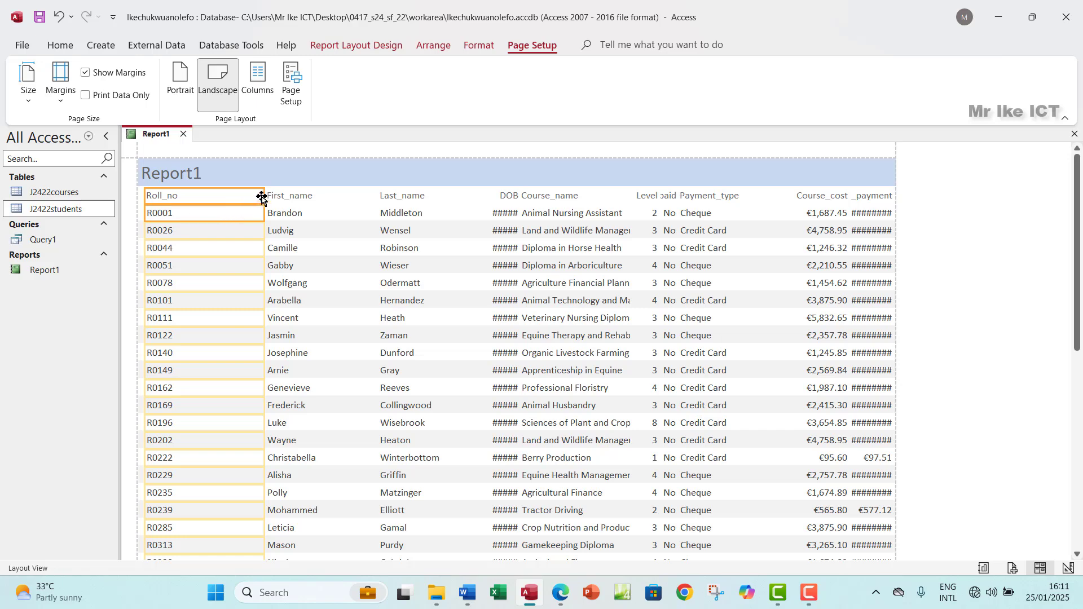
{"action": "left_click_drag", "start_coordinate": [262, 197], "coordinate": [186, 211]}
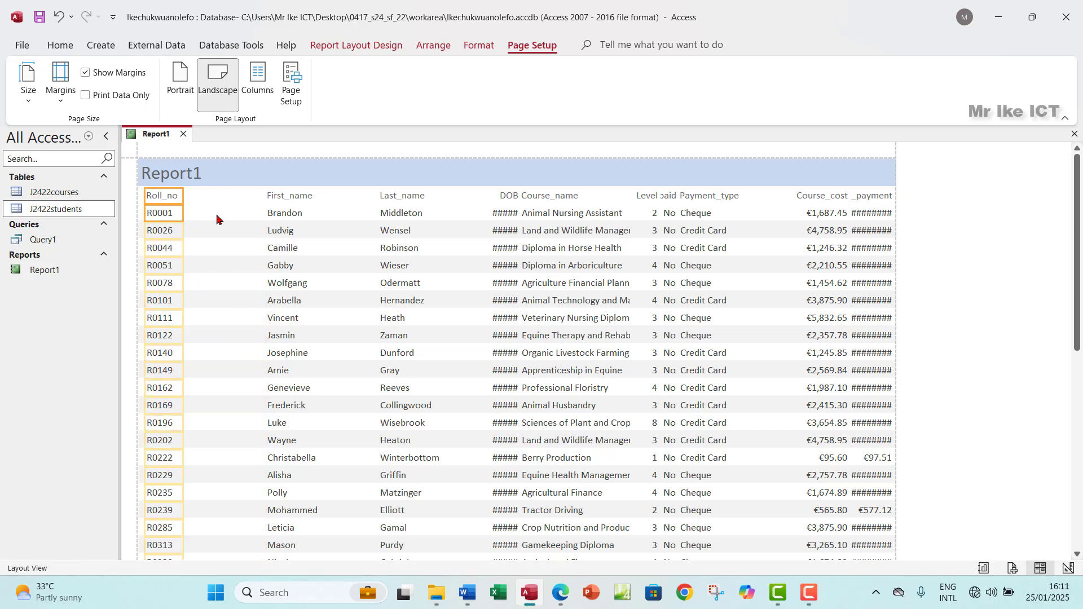
Step: Shift the First_name column beside Roll_no and narrow it to fit the names
{"action": "left_click", "coordinate": [284, 198]}
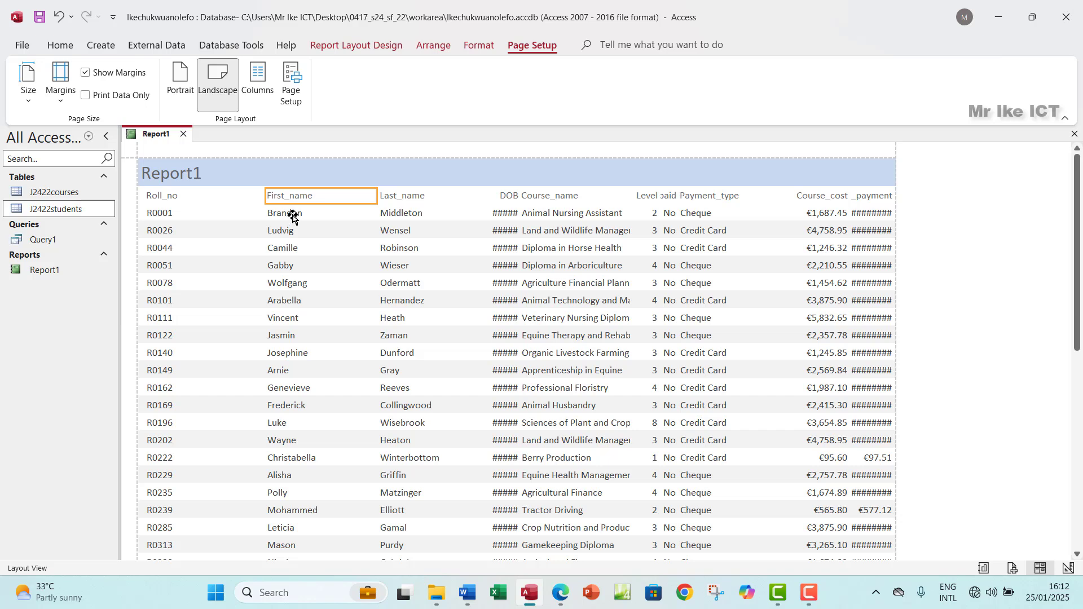
{"action": "left_click", "coordinate": [293, 218], "text": "shift"}
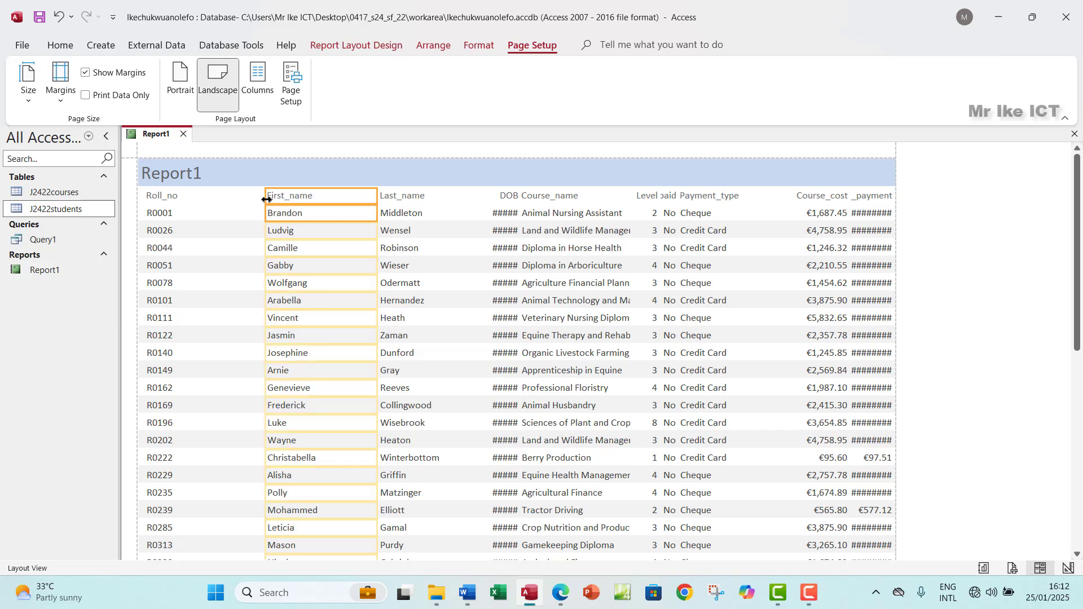
{"action": "left_click_drag", "start_coordinate": [267, 199], "coordinate": [189, 211]}
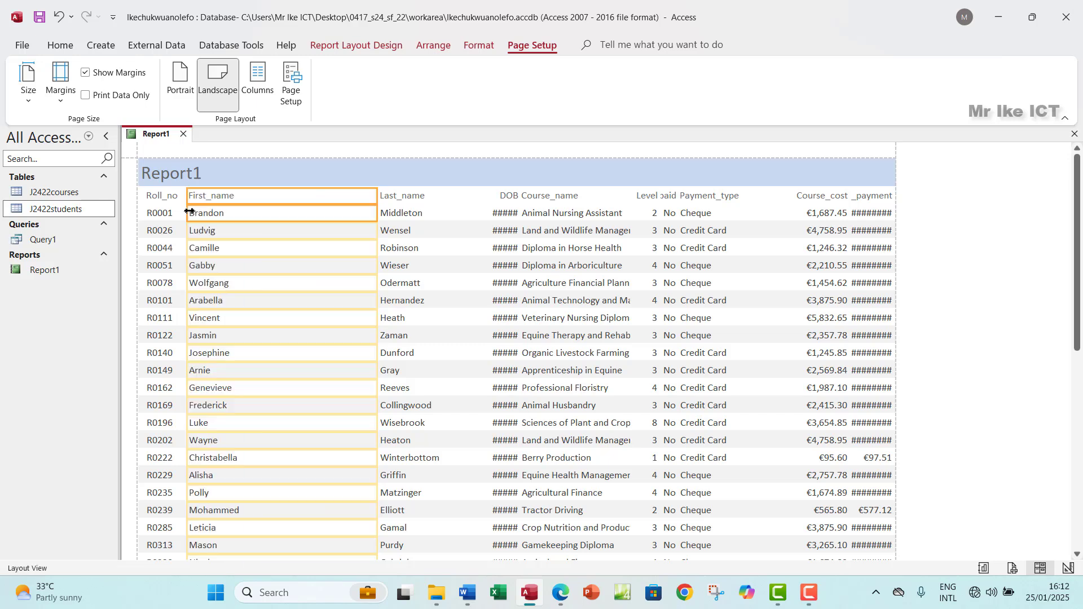
{"action": "left_click_drag", "start_coordinate": [378, 196], "coordinate": [248, 219]}
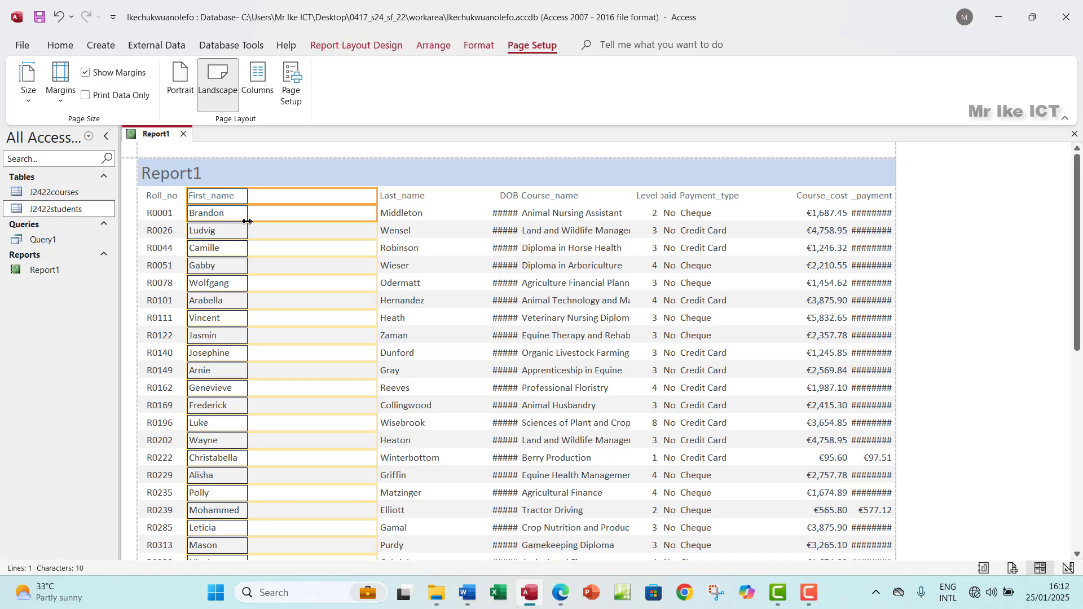
{"action": "scroll", "coordinate": [288, 335], "scroll_direction": "down", "scroll_amount": 5}
{"action": "scroll", "coordinate": [288, 335], "scroll_direction": "down", "scroll_amount": 3}
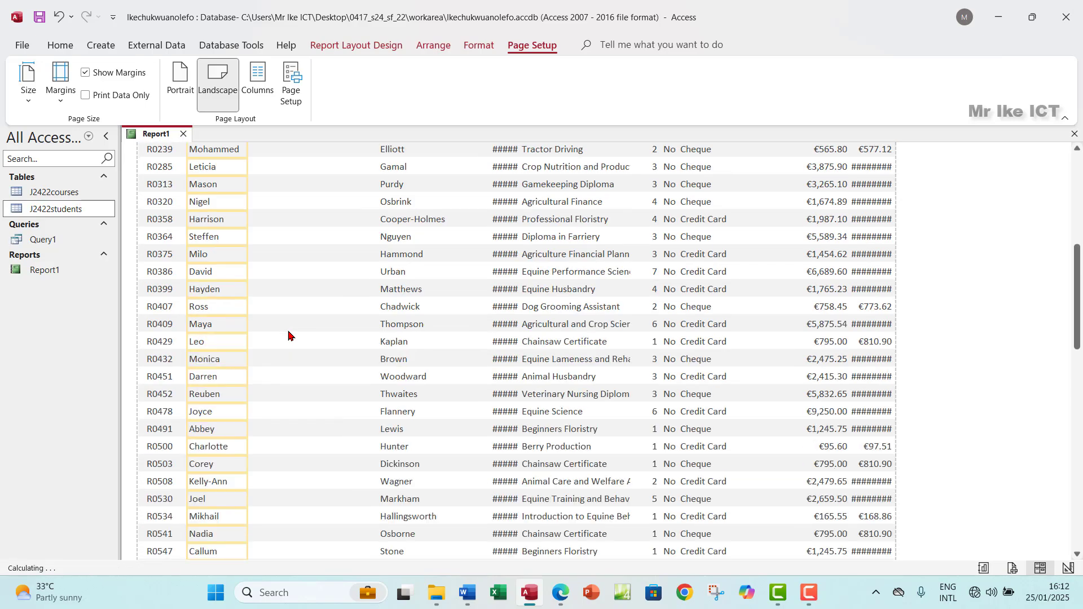
{"action": "scroll", "coordinate": [288, 335], "scroll_direction": "up", "scroll_amount": 8}
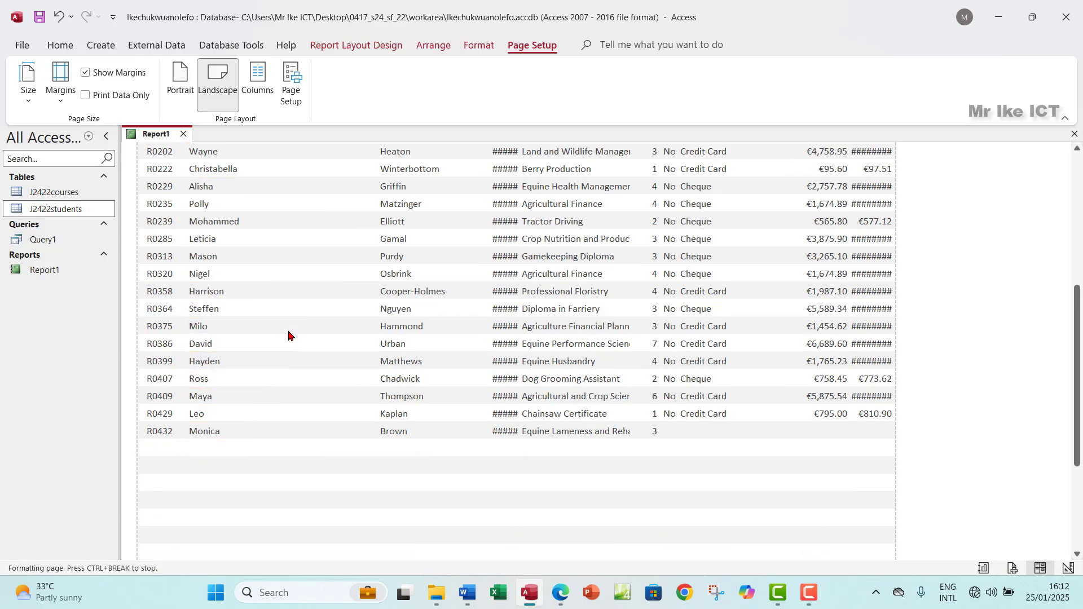
Step: Shift the Last_name column beside First_name and narrow it to fit the surnames
{"action": "left_click", "coordinate": [390, 201]}
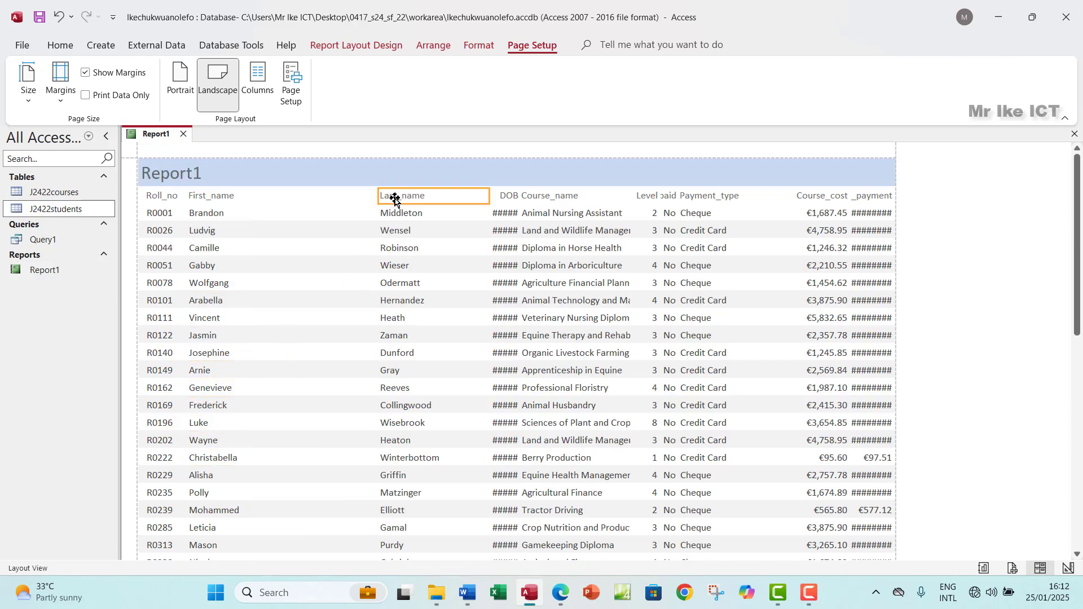
{"action": "left_click", "coordinate": [400, 217], "text": "shift"}
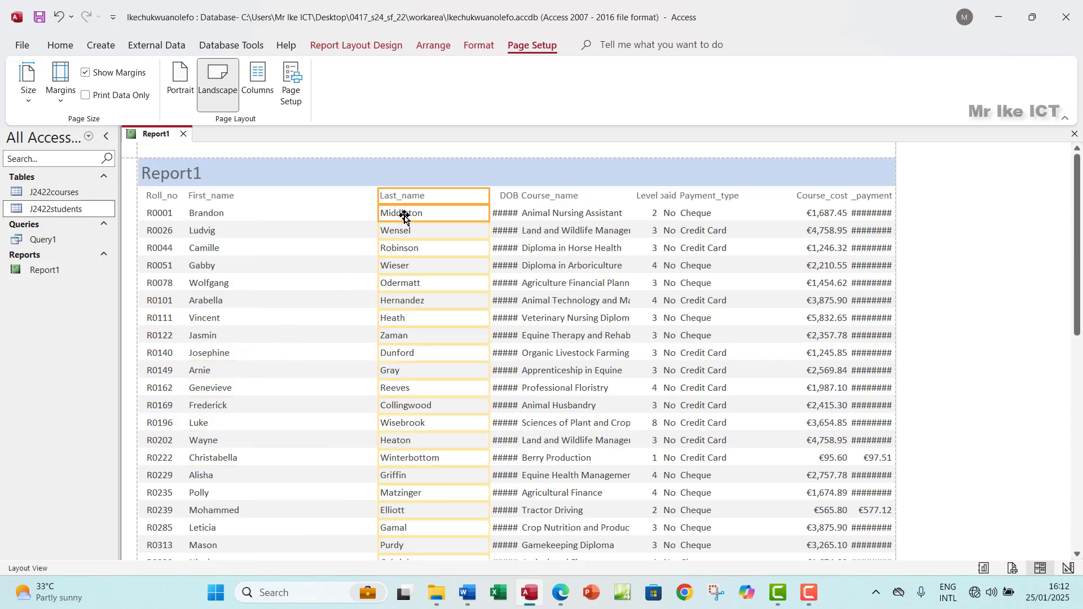
{"action": "left_click_drag", "start_coordinate": [378, 196], "coordinate": [242, 204]}
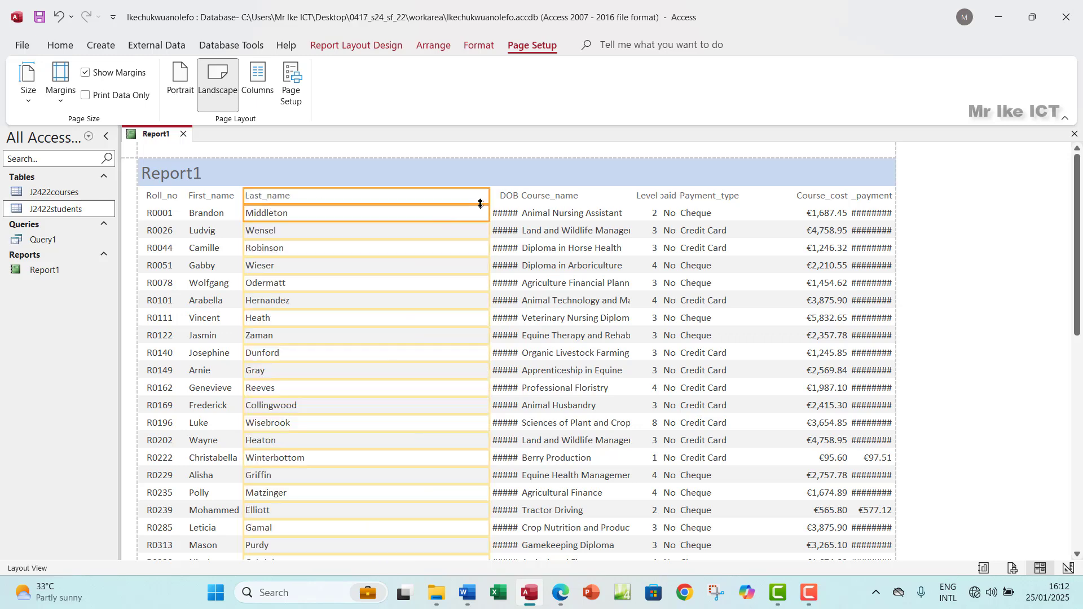
{"action": "left_click_drag", "start_coordinate": [491, 198], "coordinate": [311, 212]}
Step: Resize the DOB and Course_name columns so dates and full course names show
{"action": "left_click", "coordinate": [506, 197]}
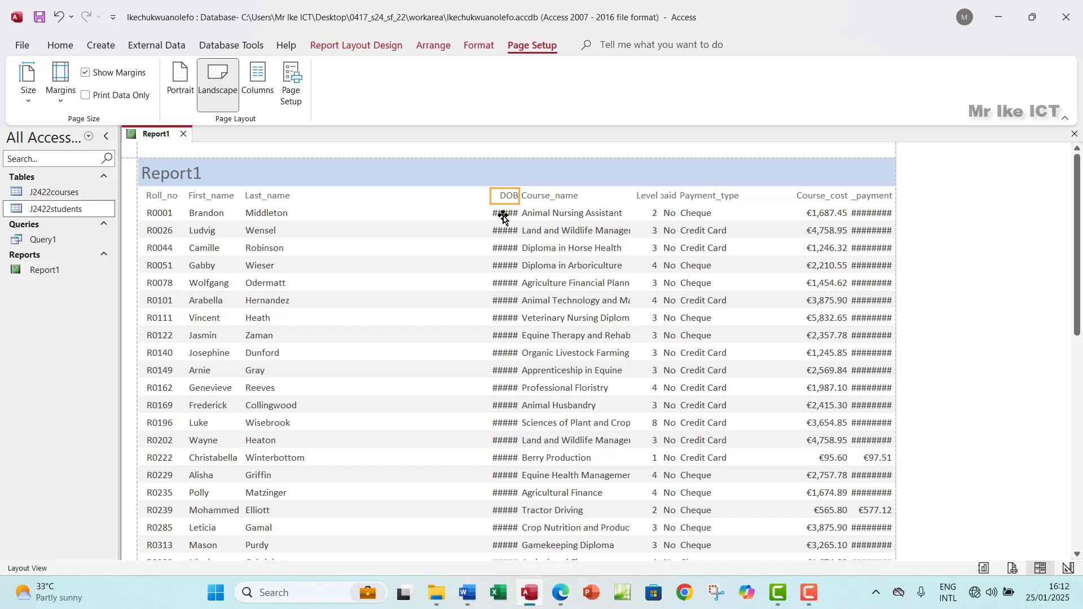
{"action": "left_click", "coordinate": [504, 215], "text": "shift"}
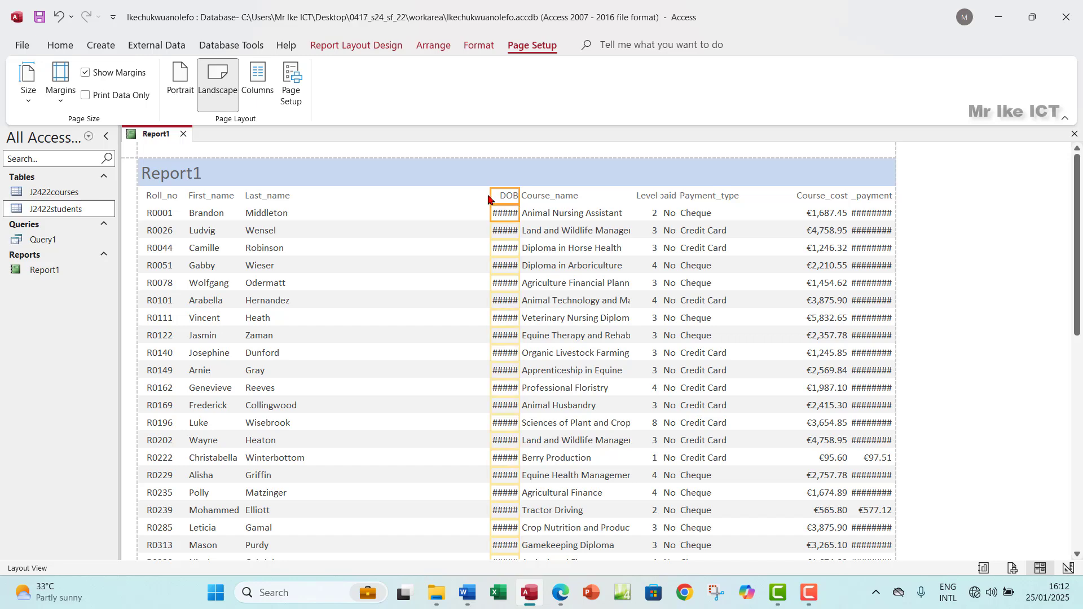
{"action": "left_click_drag", "start_coordinate": [489, 195], "coordinate": [321, 197]}
{"action": "left_click_drag", "start_coordinate": [518, 196], "coordinate": [376, 215]}
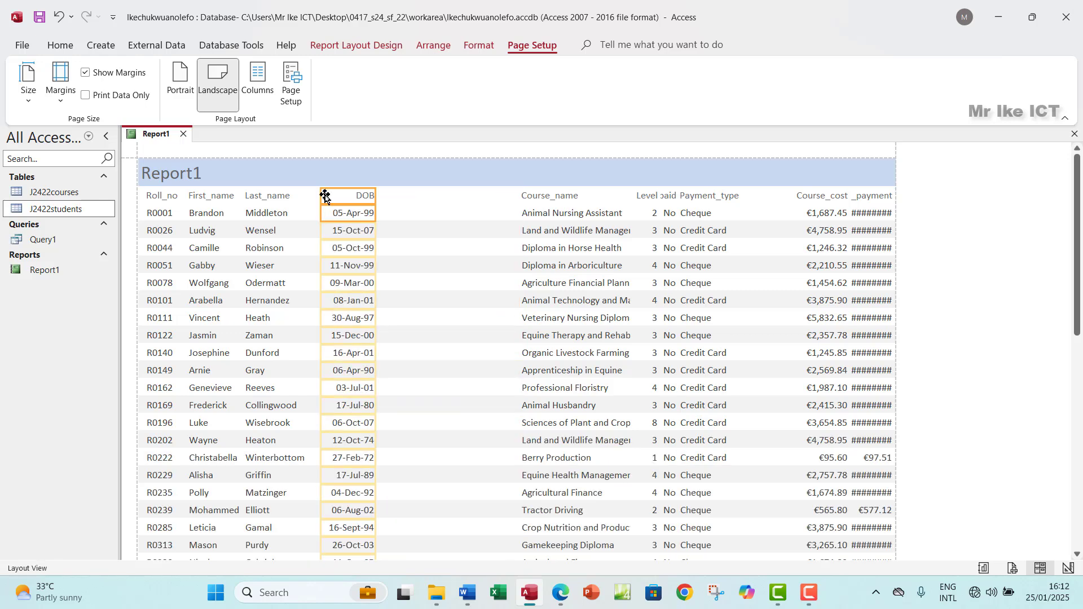
{"action": "left_click_drag", "start_coordinate": [316, 196], "coordinate": [313, 201]}
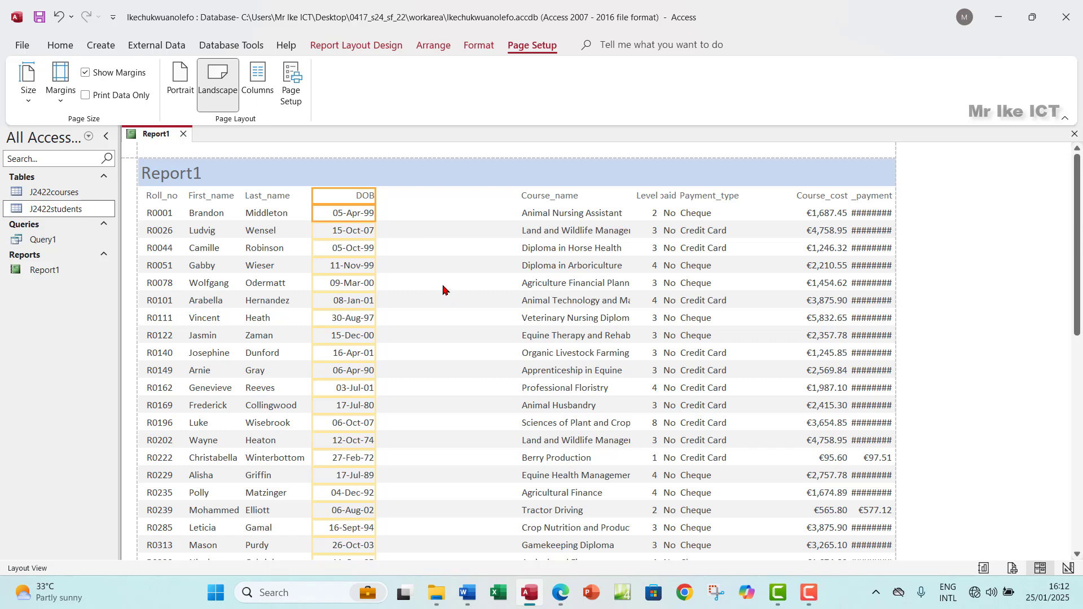
{"action": "left_click", "coordinate": [543, 201]}
{"action": "left_click", "coordinate": [562, 214], "text": "shift"}
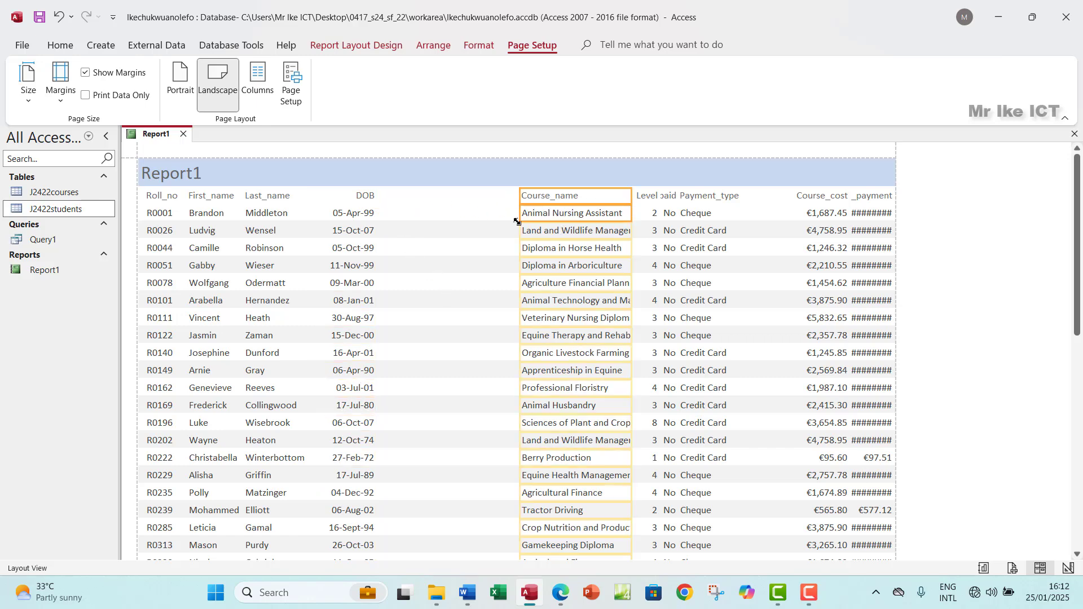
{"action": "left_click_drag", "start_coordinate": [520, 193], "coordinate": [389, 220]}
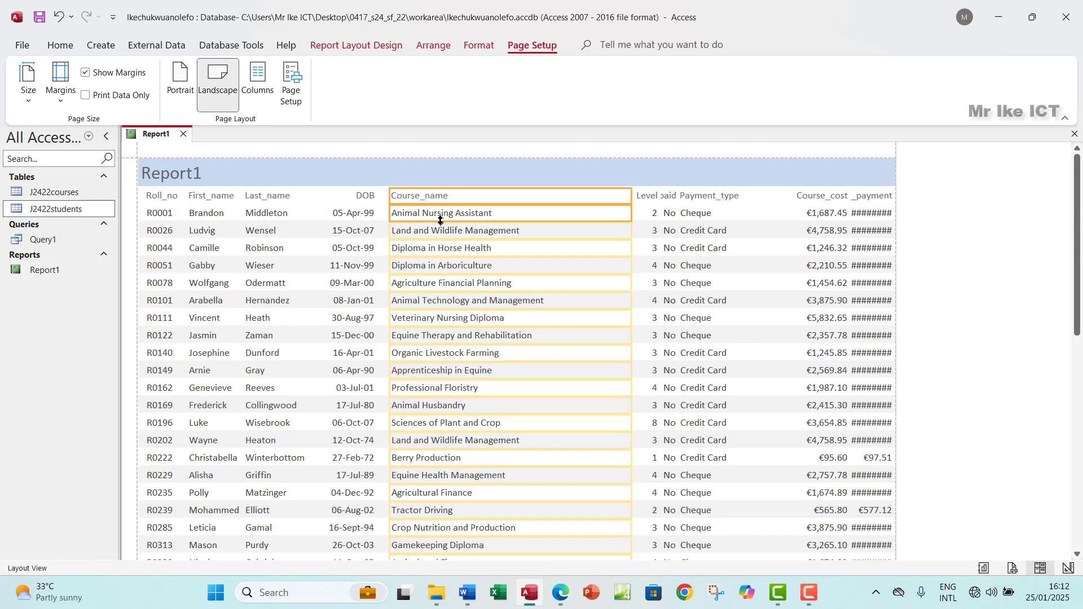
{"action": "left_click_drag", "start_coordinate": [631, 196], "coordinate": [547, 214]}
{"action": "scroll", "coordinate": [519, 370], "scroll_direction": "down", "scroll_amount": 10}
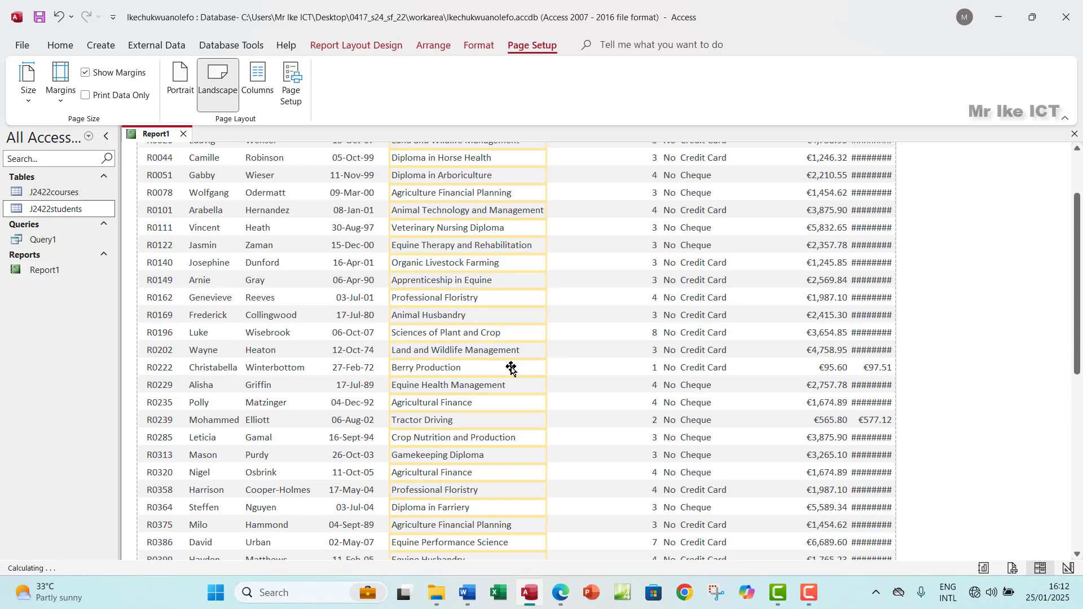
{"action": "scroll", "coordinate": [512, 366], "scroll_direction": "up", "scroll_amount": 10}
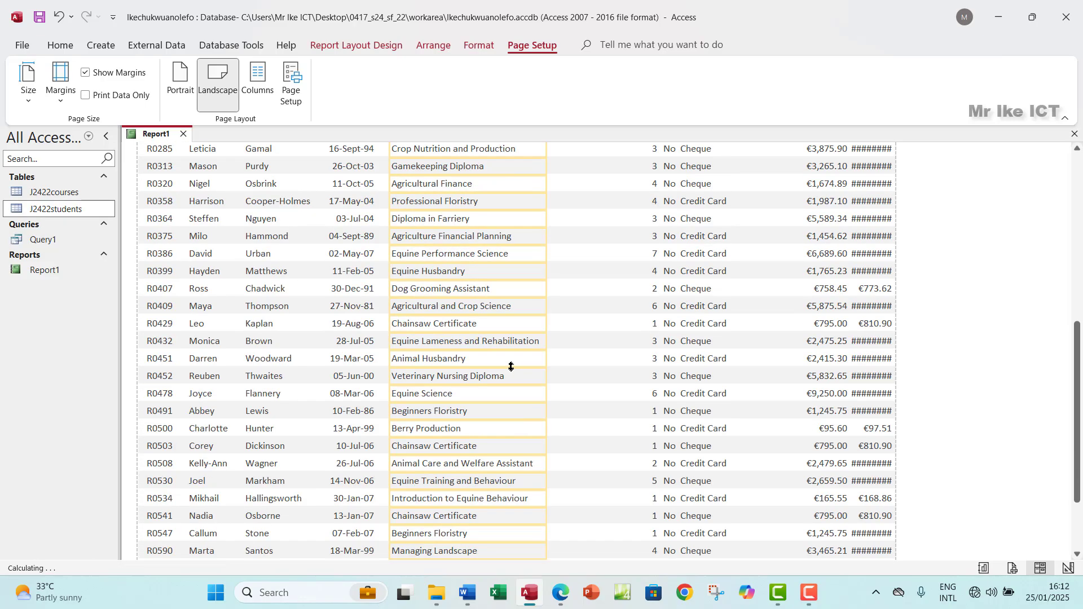
Step: Move the Level and Fees_paid columns left into the gap and narrow them
{"action": "left_click", "coordinate": [642, 197]}
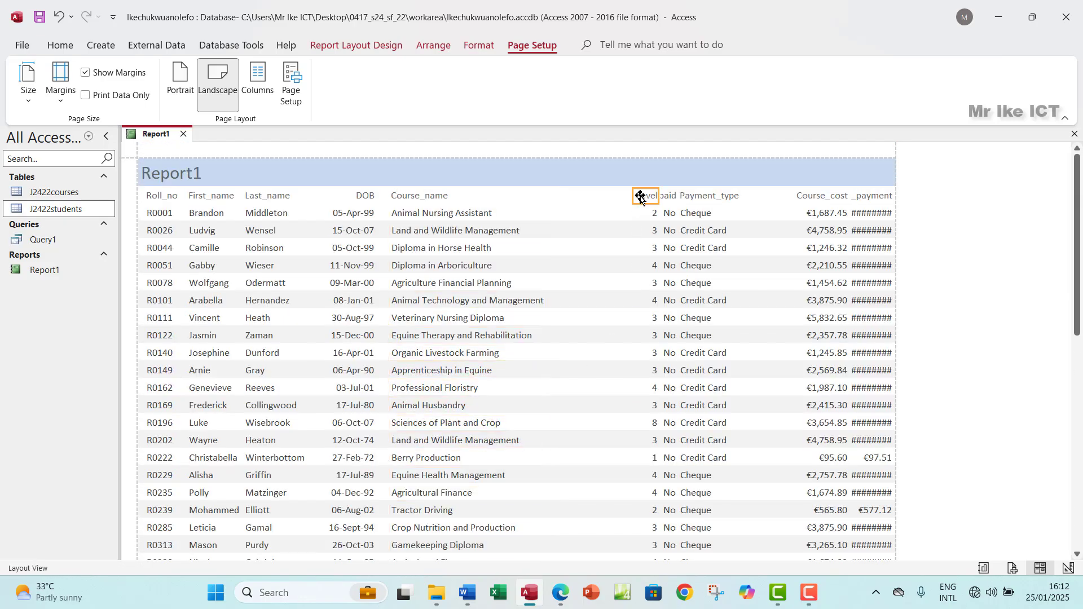
{"action": "left_click", "coordinate": [647, 214]}
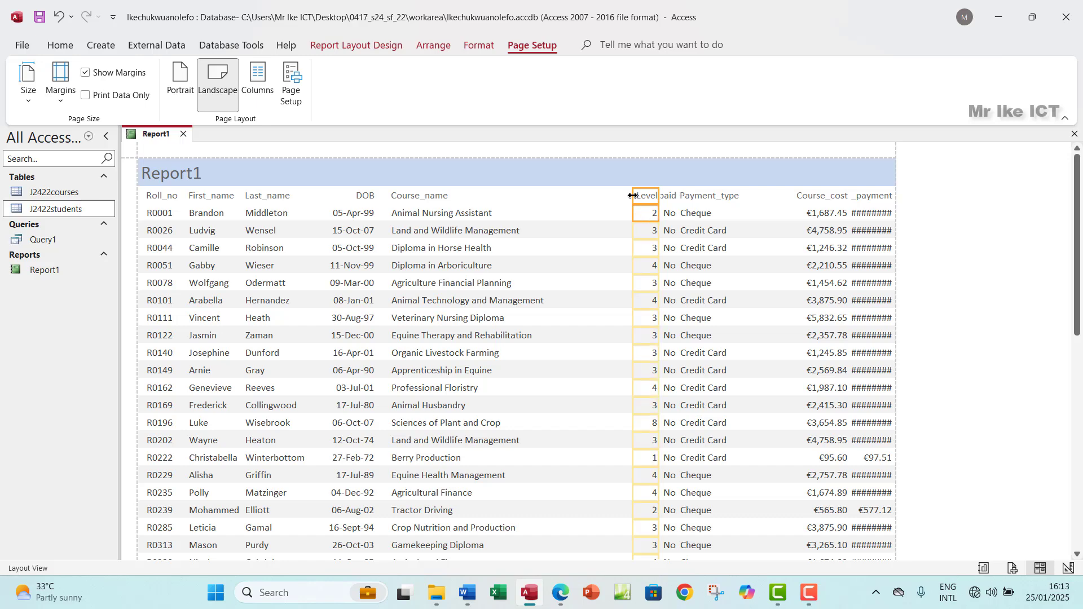
{"action": "left_click_drag", "start_coordinate": [632, 195], "coordinate": [546, 196]}
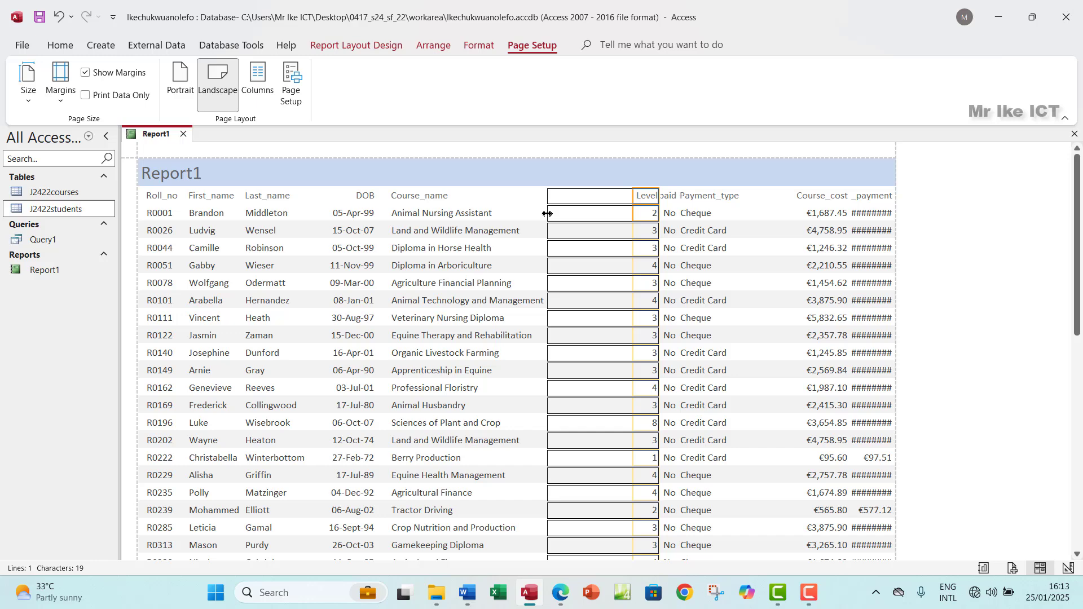
{"action": "left_click_drag", "start_coordinate": [658, 196], "coordinate": [580, 196]}
{"action": "left_click", "coordinate": [667, 196]}
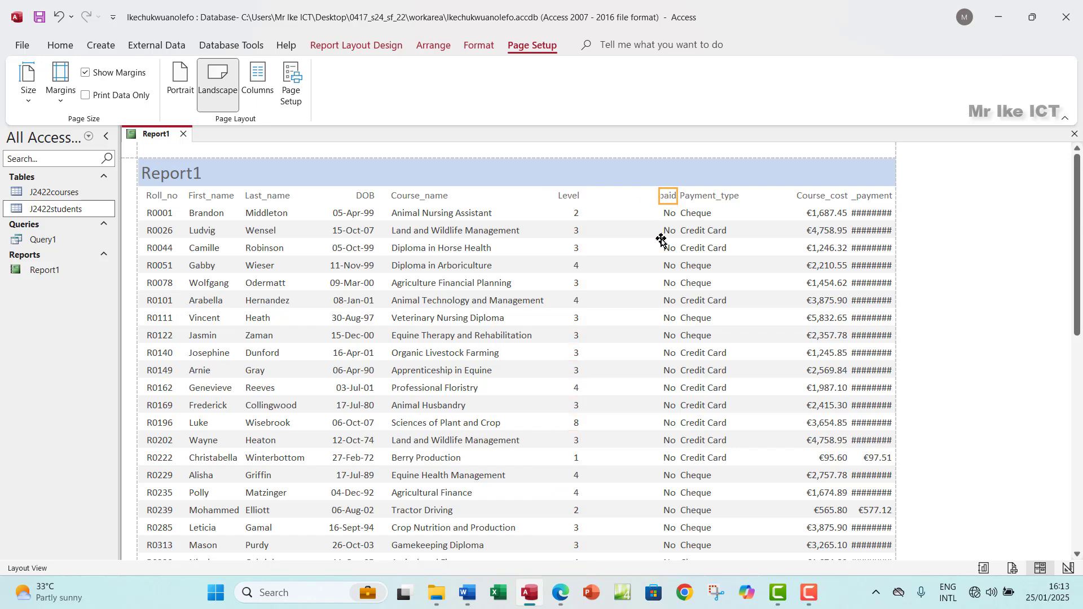
{"action": "left_click", "coordinate": [667, 212], "text": "shift"}
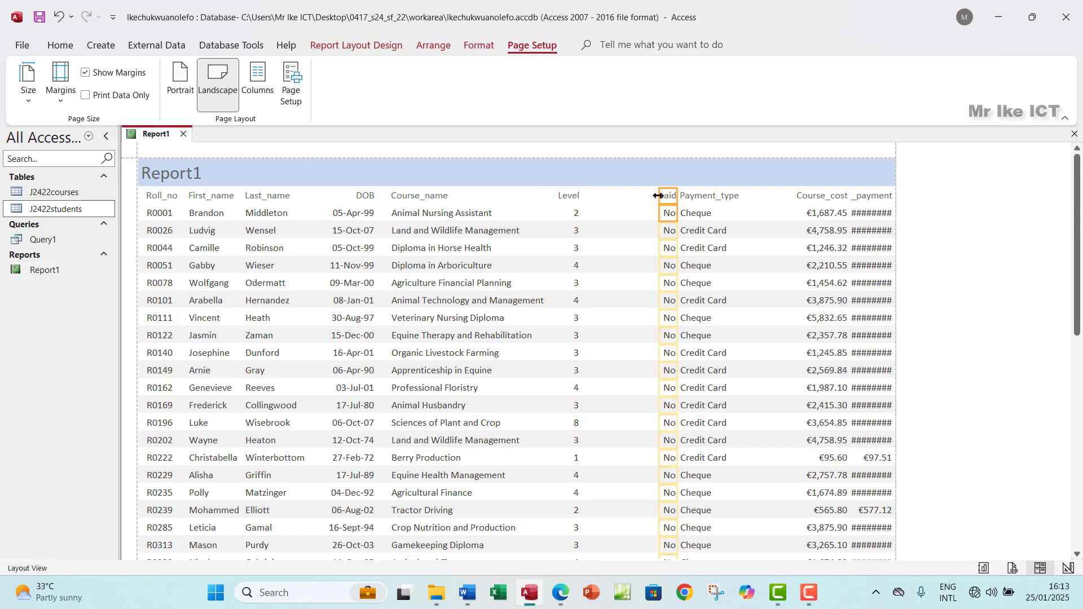
{"action": "left_click_drag", "start_coordinate": [658, 198], "coordinate": [589, 207]}
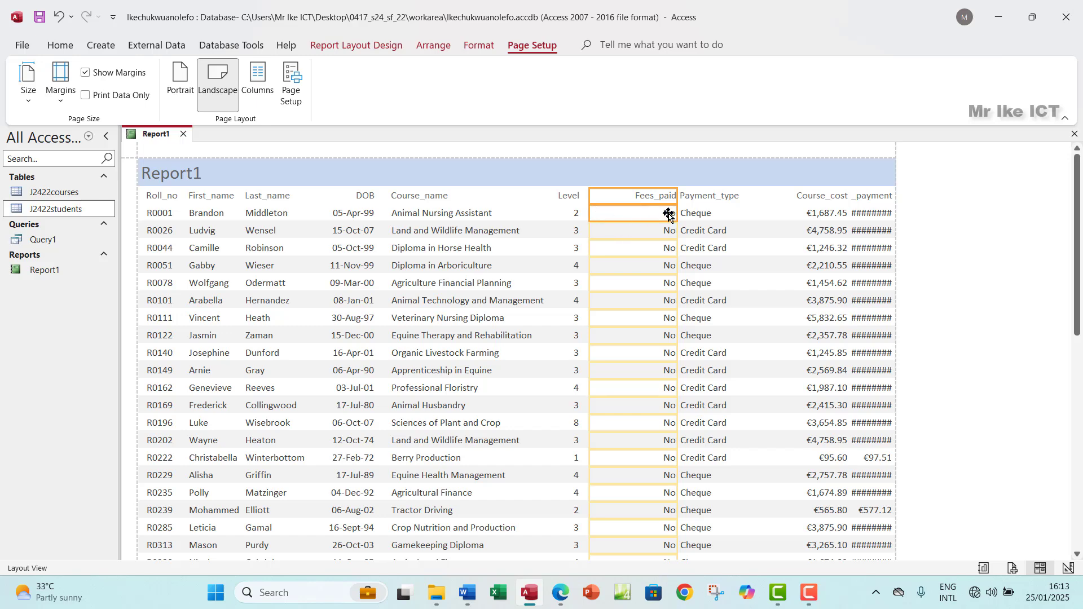
{"action": "left_click_drag", "start_coordinate": [678, 197], "coordinate": [636, 205]}
Step: Move the Payment_type and Course_cost columns left and narrow them from the right
{"action": "left_click", "coordinate": [694, 197]}
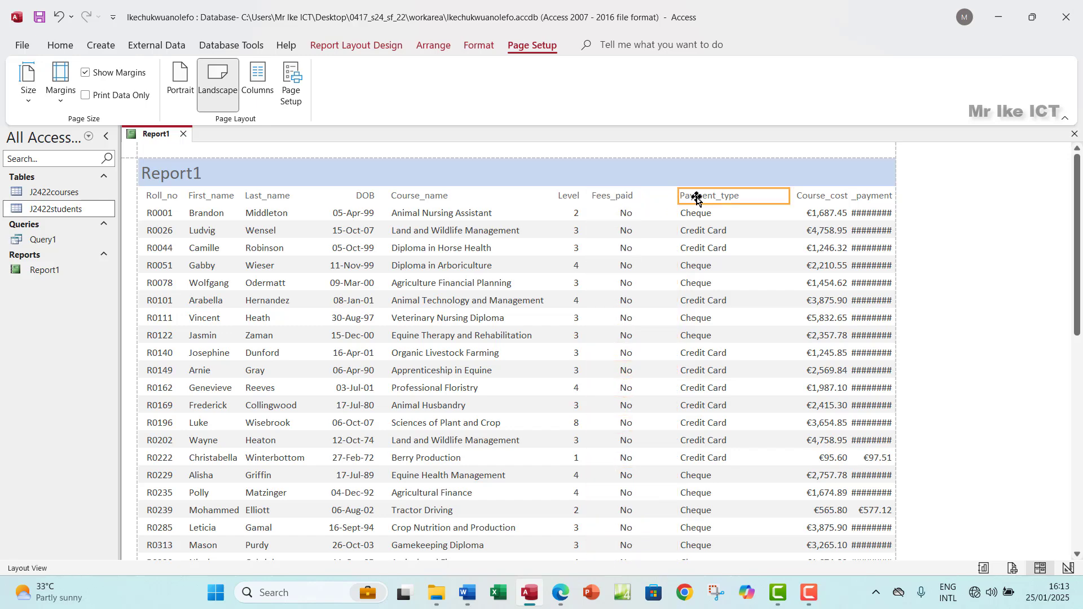
{"action": "left_click", "coordinate": [702, 217], "text": "shift"}
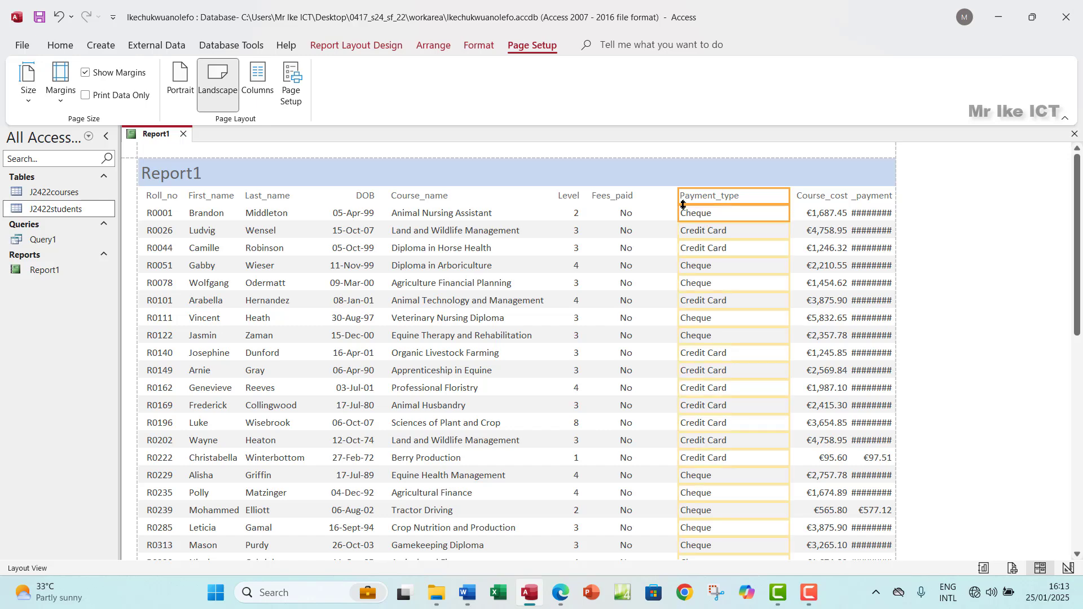
{"action": "left_click_drag", "start_coordinate": [678, 202], "coordinate": [652, 202]}
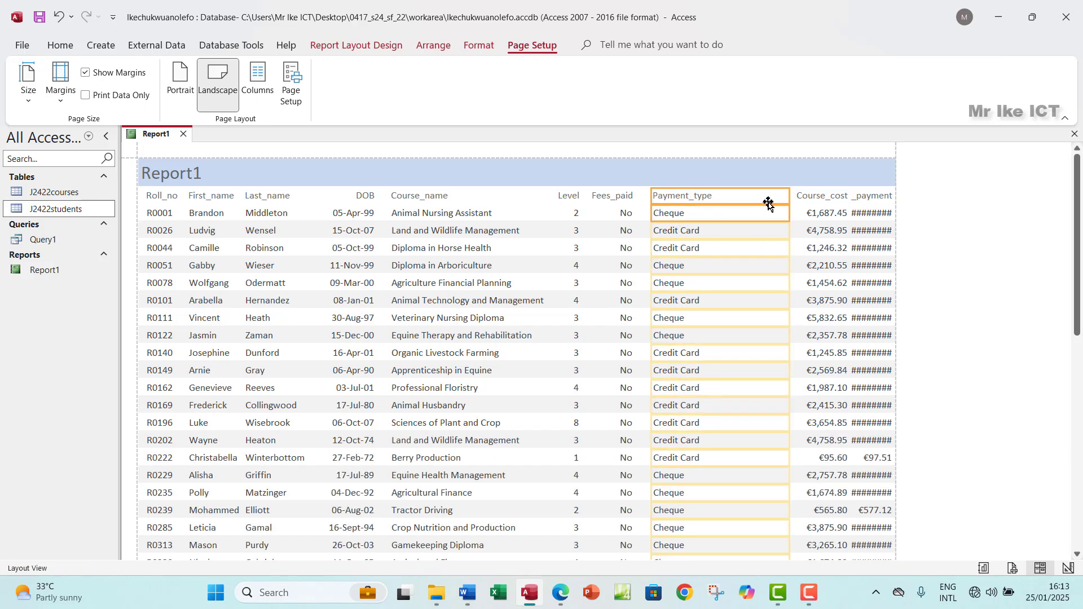
{"action": "left_click_drag", "start_coordinate": [788, 197], "coordinate": [722, 196]}
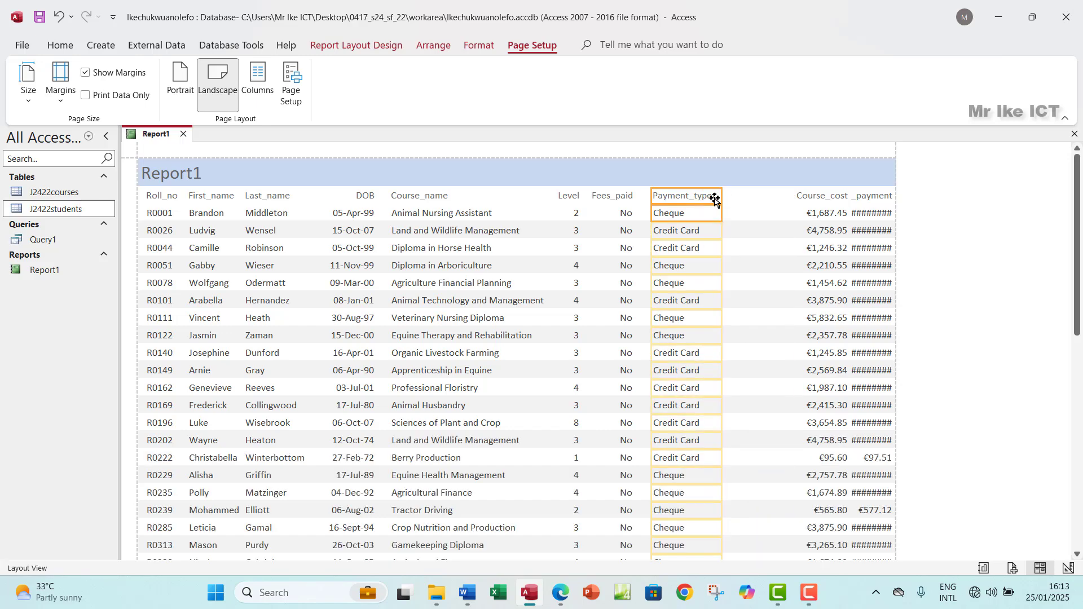
{"action": "scroll", "coordinate": [742, 344], "scroll_direction": "down", "scroll_amount": 3}
{"action": "scroll", "coordinate": [742, 346], "scroll_direction": "down", "scroll_amount": 1}
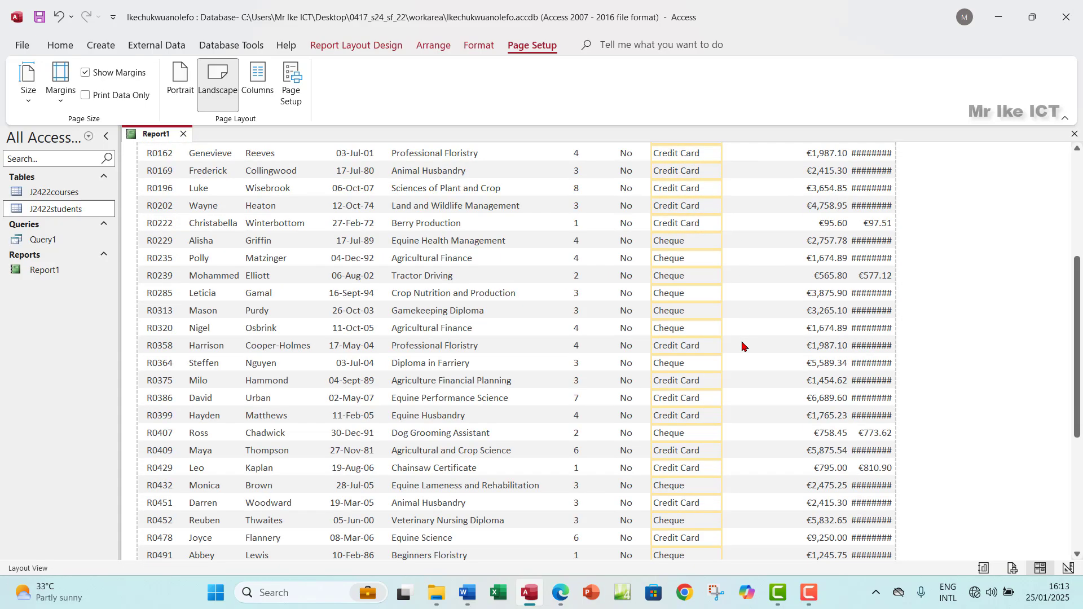
{"action": "scroll", "coordinate": [742, 346], "scroll_direction": "up", "scroll_amount": 5}
{"action": "left_click", "coordinate": [810, 195]}
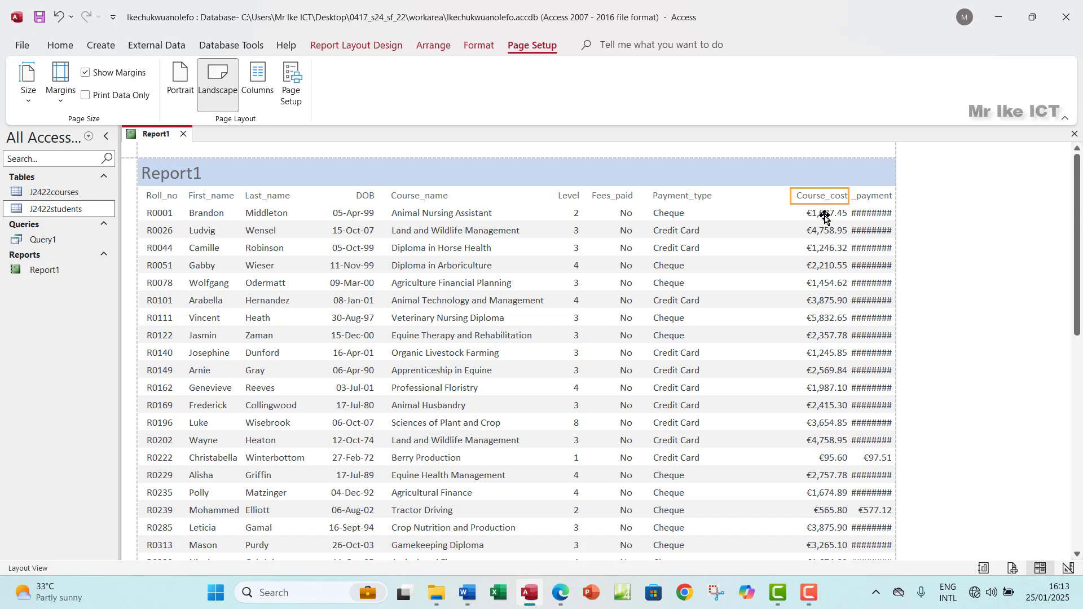
{"action": "left_click", "coordinate": [825, 218], "text": "shift"}
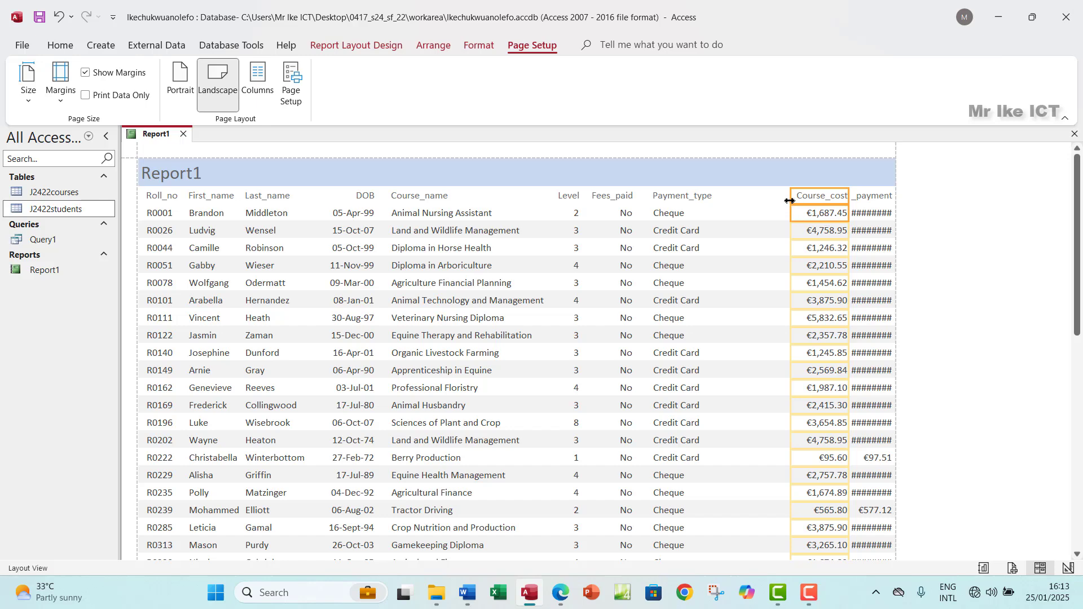
{"action": "left_click_drag", "start_coordinate": [790, 201], "coordinate": [720, 211]}
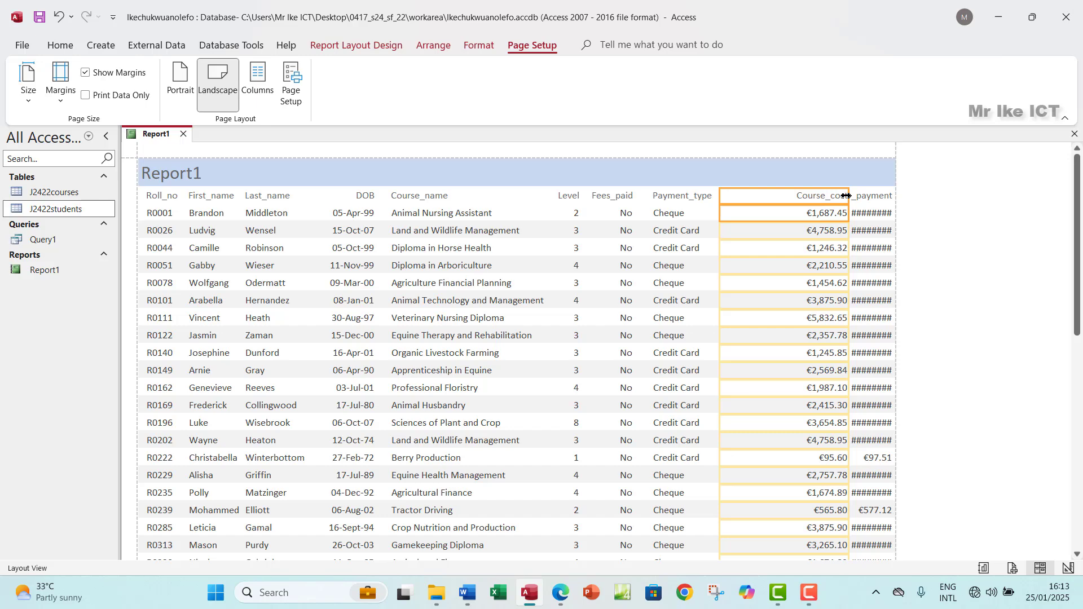
{"action": "left_click_drag", "start_coordinate": [847, 195], "coordinate": [791, 199]}
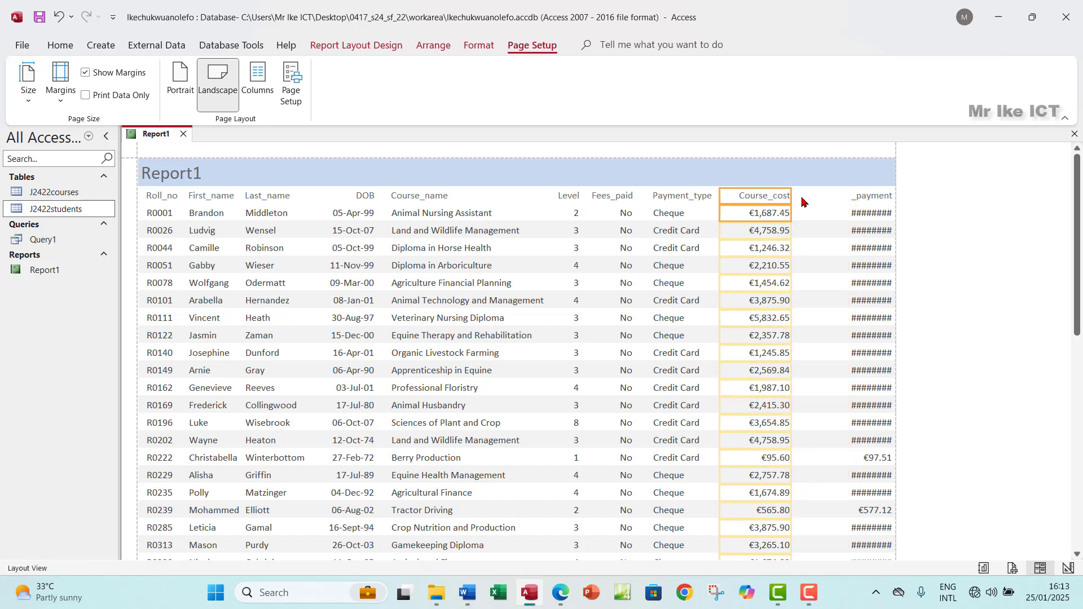
Step: Widen Late_payment so its amounts show fully, then check the layout against the question paper
{"action": "left_click", "coordinate": [869, 197]}
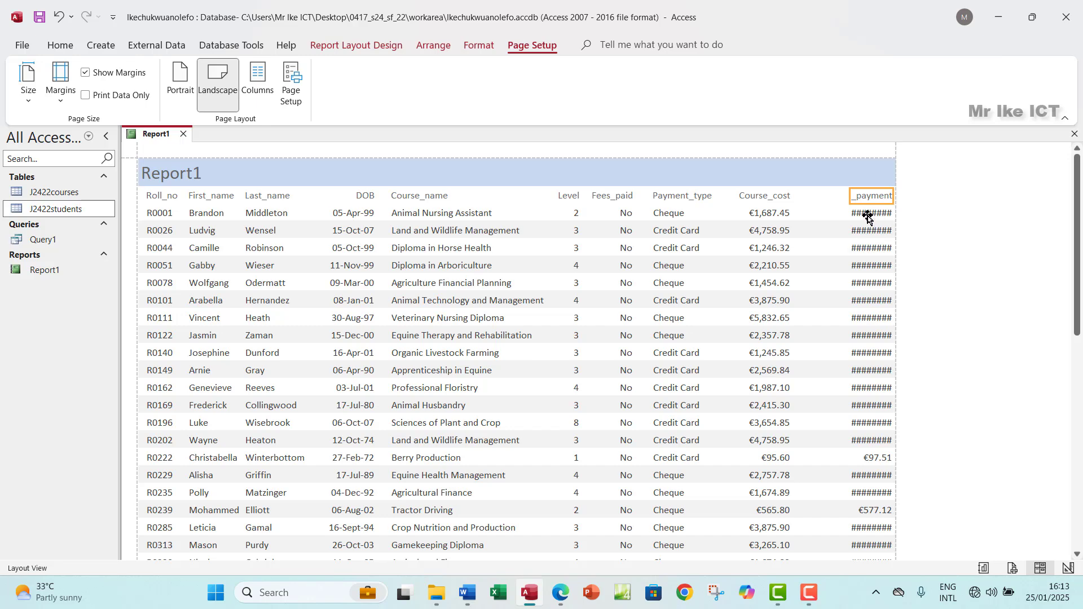
{"action": "left_click", "coordinate": [867, 218]}
{"action": "left_click_drag", "start_coordinate": [849, 196], "coordinate": [798, 206]}
{"action": "left_click_drag", "start_coordinate": [893, 200], "coordinate": [877, 200]}
{"action": "scroll", "coordinate": [901, 309], "scroll_direction": "down", "scroll_amount": 2}
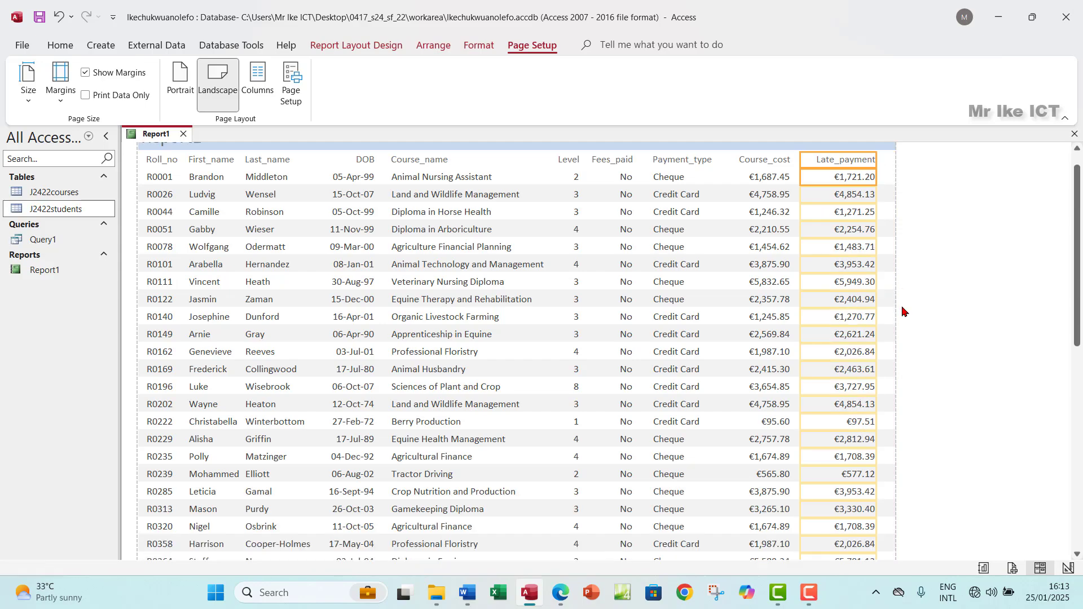
{"action": "scroll", "coordinate": [658, 407], "scroll_direction": "down", "scroll_amount": 10}
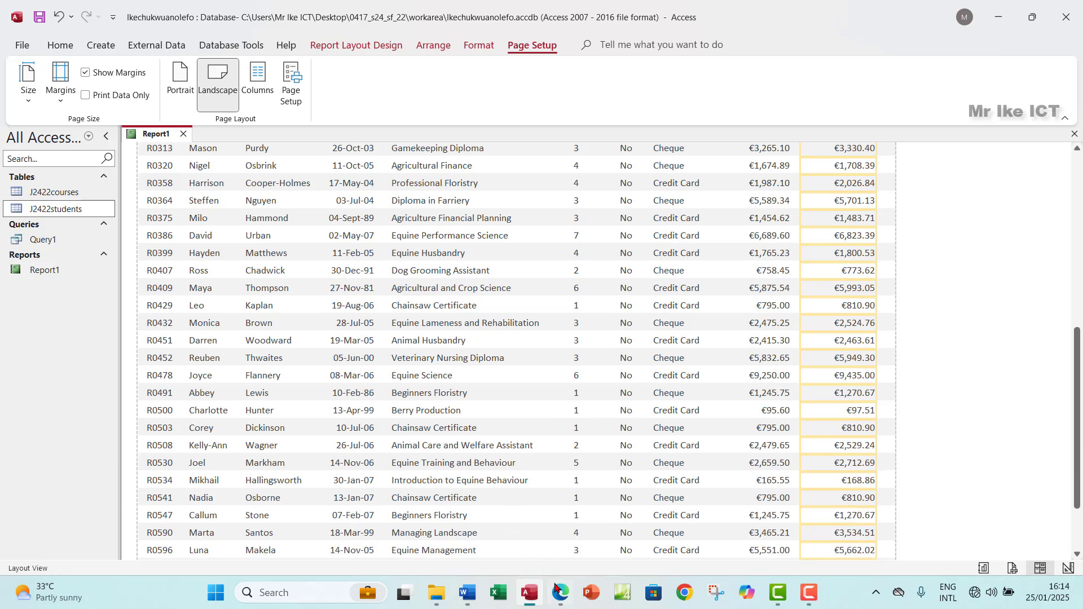
{"action": "left_click", "coordinate": [561, 592]}
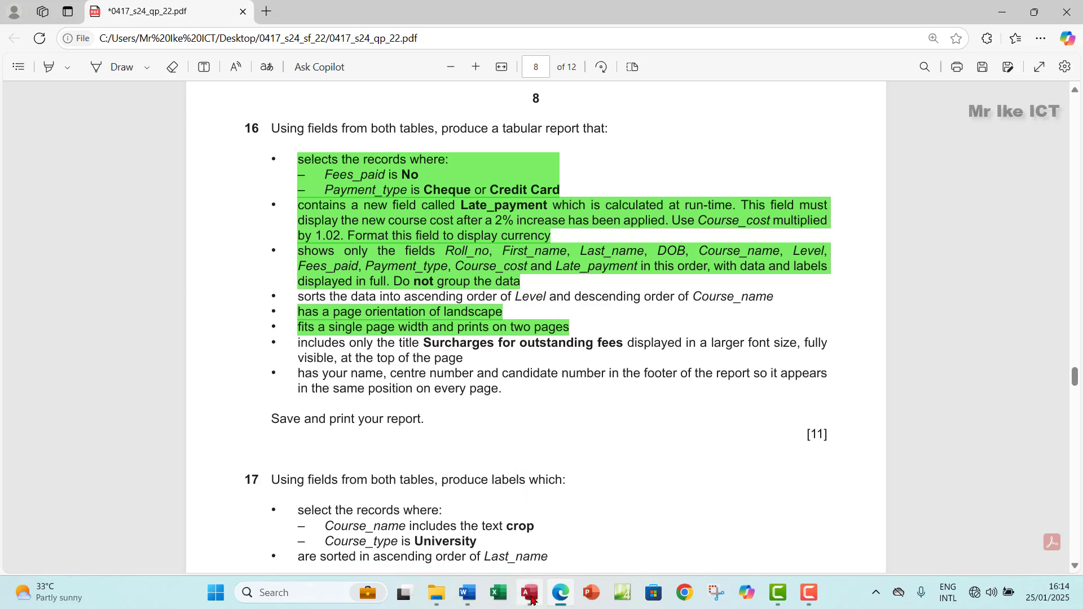
{"action": "left_click", "coordinate": [530, 594]}
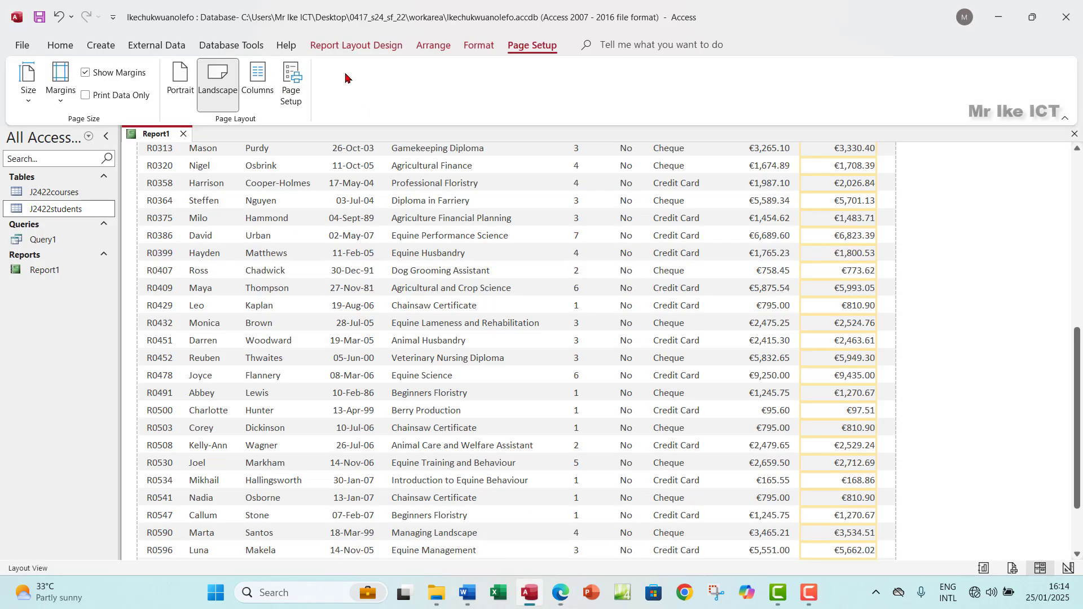
Step: Add a sort on Level, from smallest to largest, in Group & Sort
{"action": "left_click", "coordinate": [342, 49]}
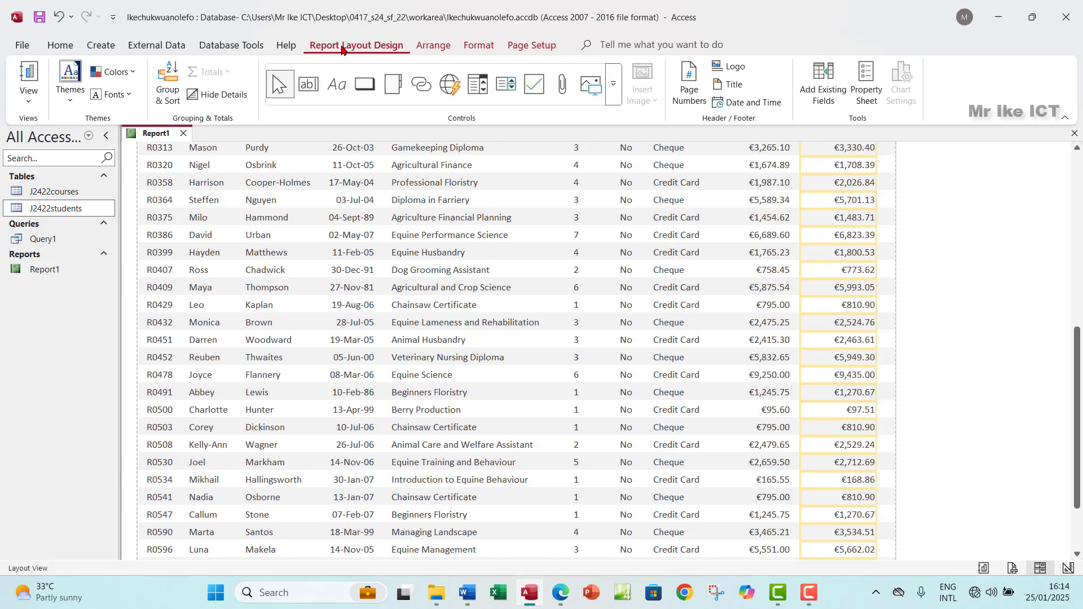
{"action": "left_click", "coordinate": [168, 85]}
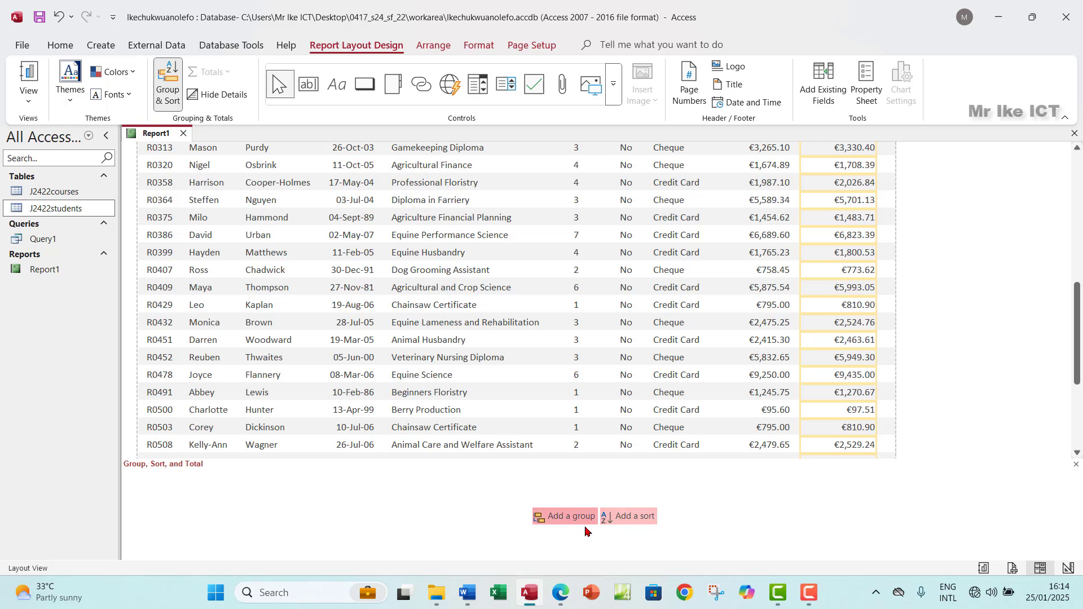
{"action": "left_click", "coordinate": [636, 519]}
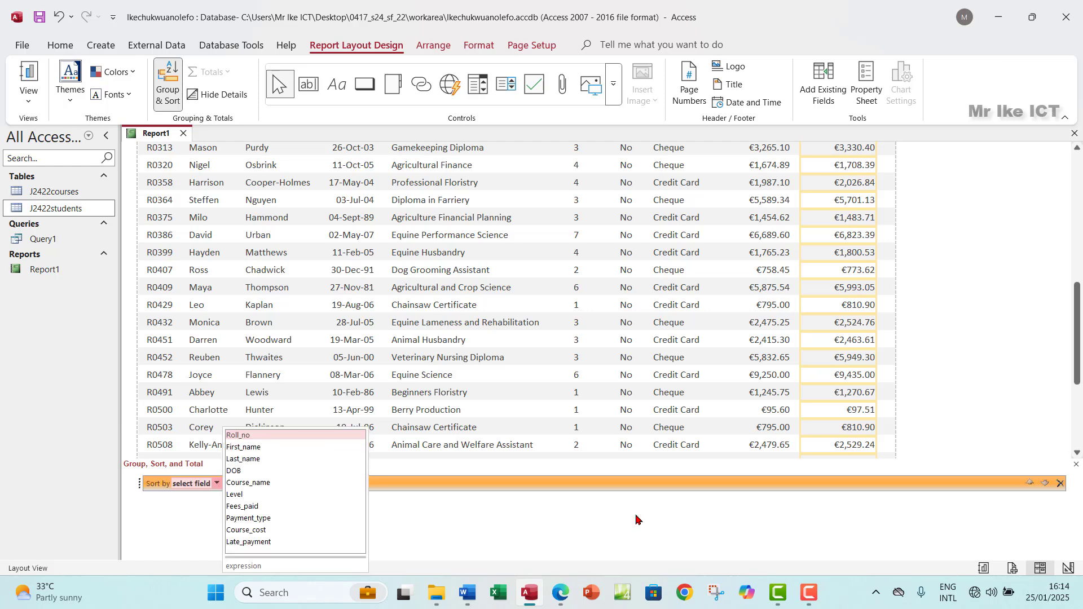
{"action": "left_click", "coordinate": [274, 494]}
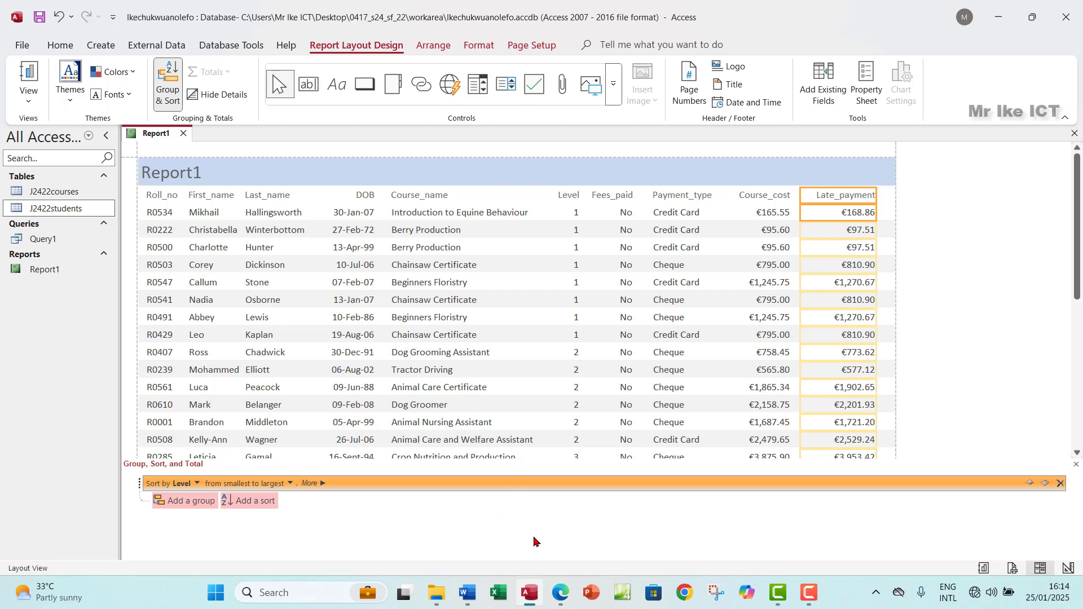
Step: Compare the Level-sorted report against the question paper's sorting requirement
{"action": "left_click", "coordinate": [562, 591]}
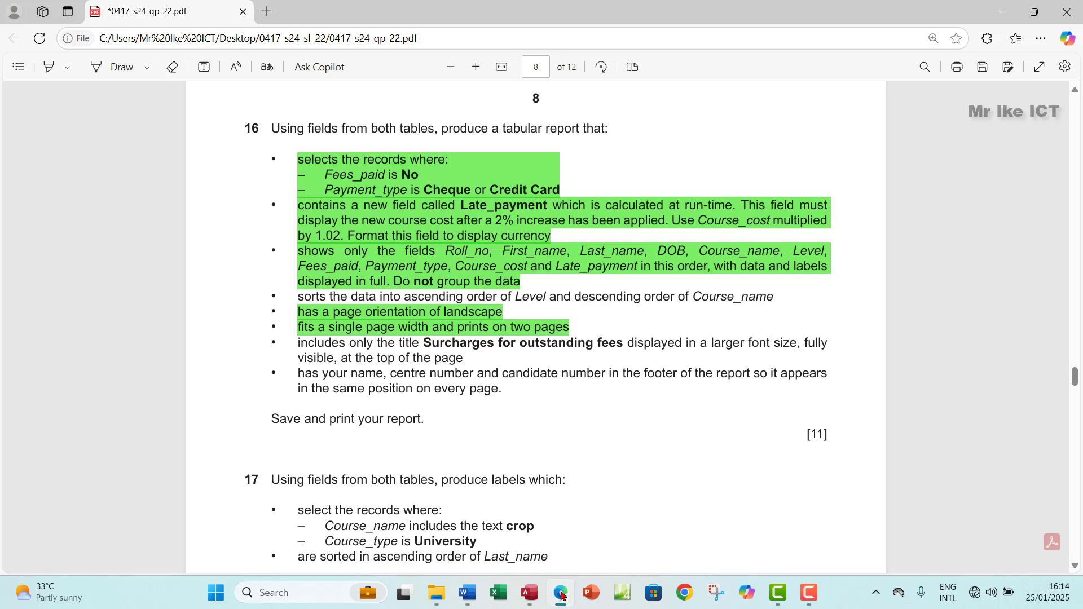
{"action": "left_click", "coordinate": [562, 592]}
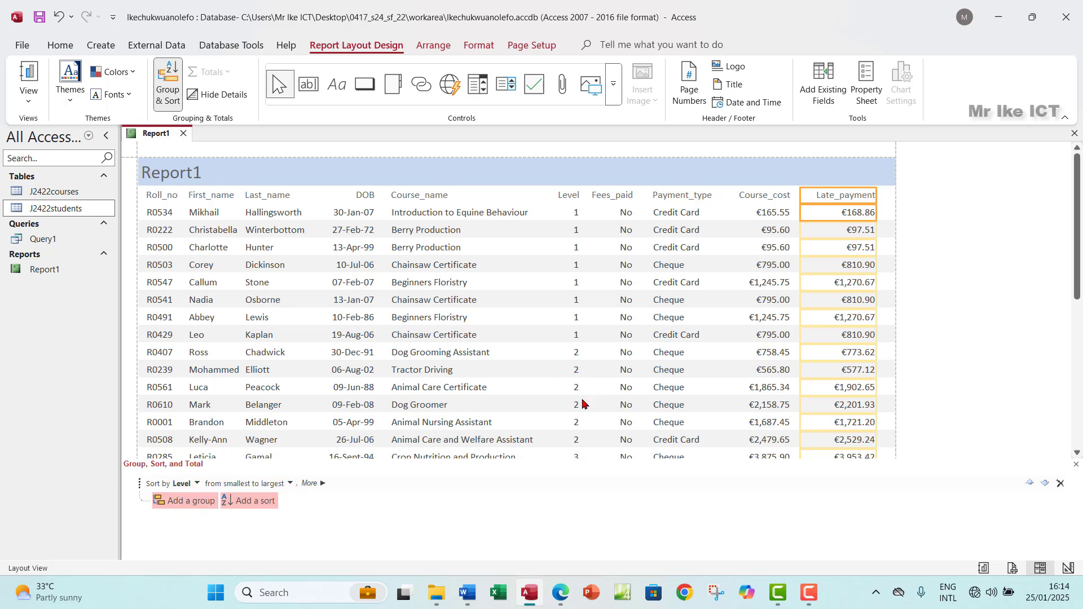
{"action": "scroll", "coordinate": [587, 323], "scroll_direction": "down", "scroll_amount": 2}
{"action": "scroll", "coordinate": [570, 292], "scroll_direction": "down", "scroll_amount": 10}
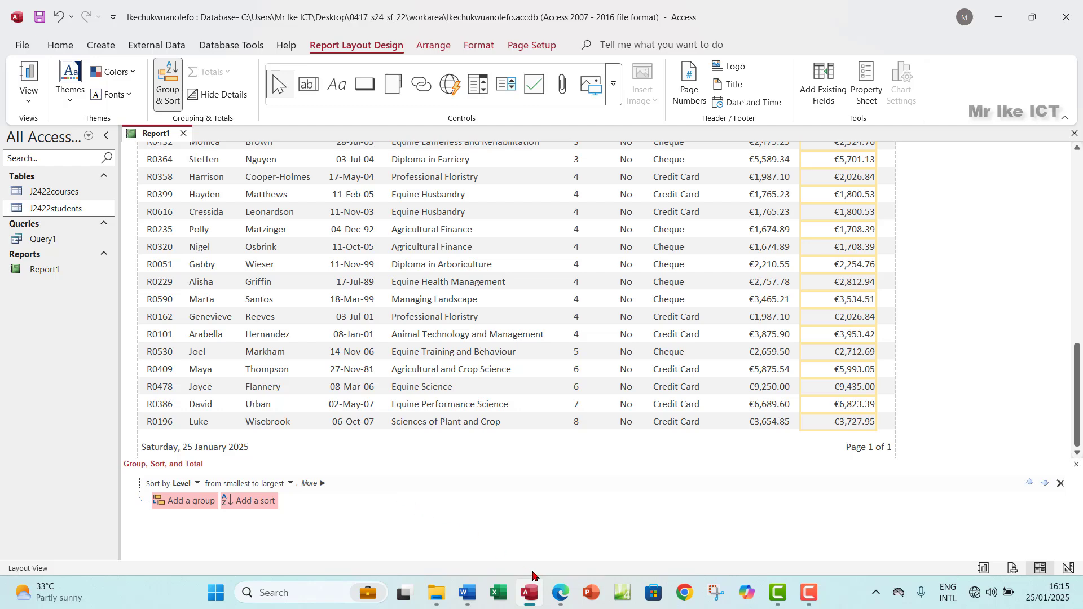
{"action": "left_click", "coordinate": [559, 593]}
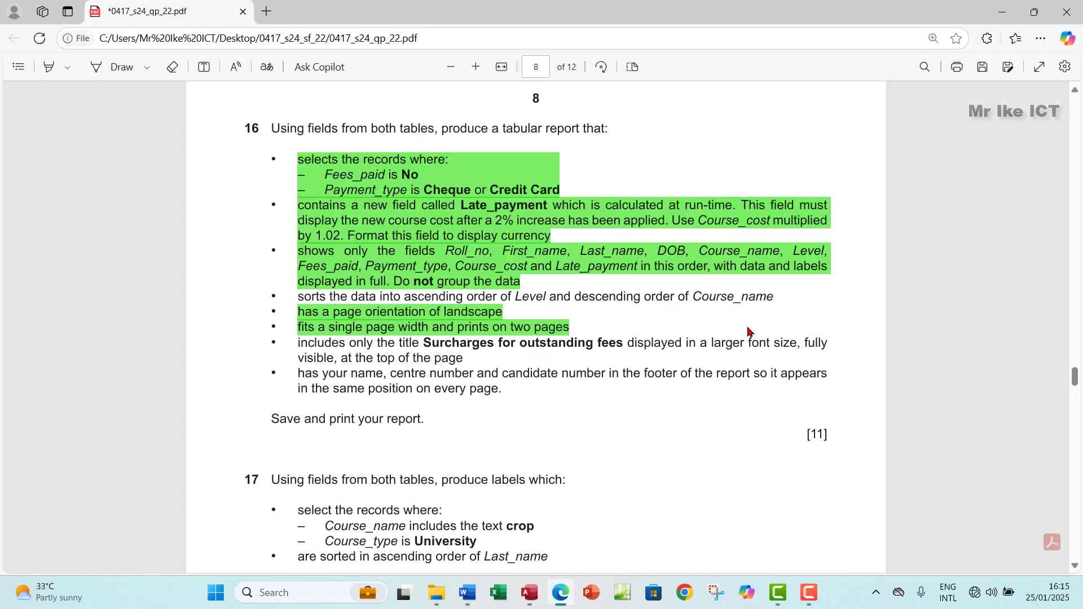
{"action": "left_click", "coordinate": [529, 591]}
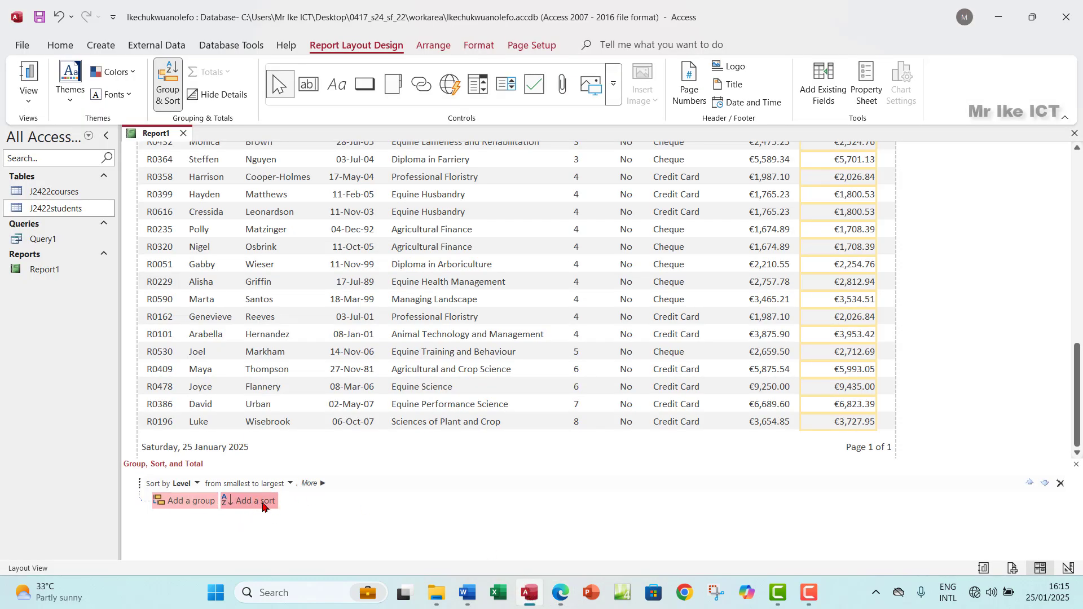
Step: Add a second sort on Course_name under Level, set to 'with Z on top'
{"action": "left_click", "coordinate": [255, 501]}
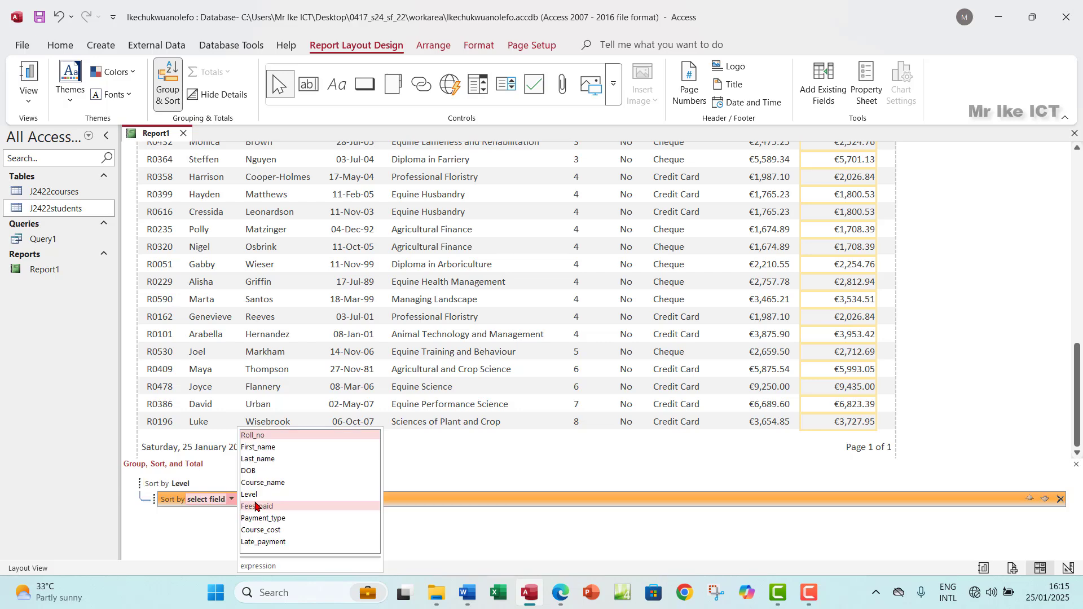
{"action": "left_click", "coordinate": [300, 483]}
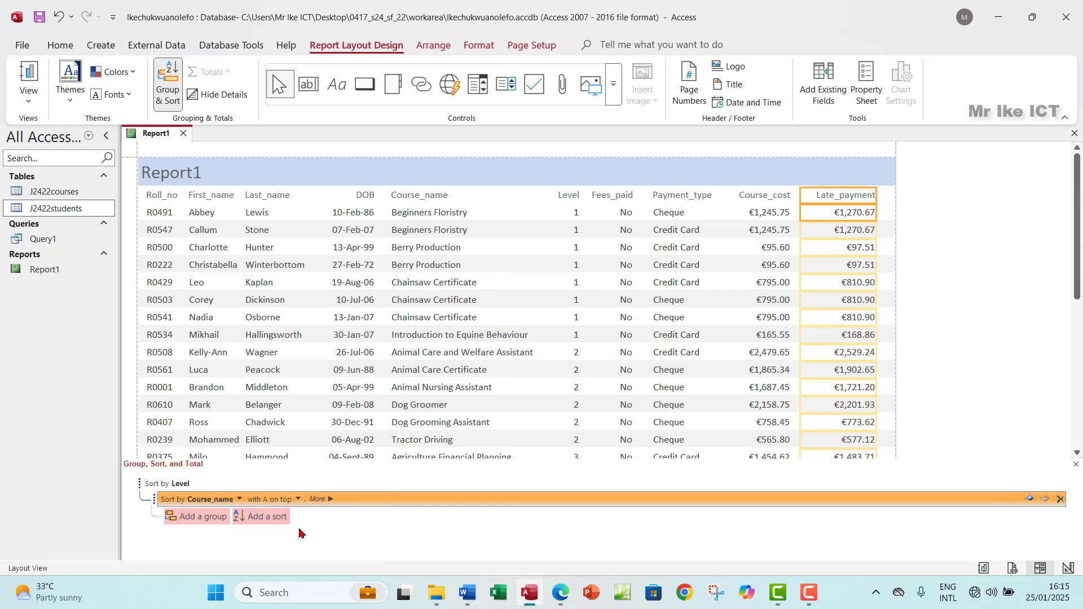
{"action": "left_click", "coordinate": [557, 594]}
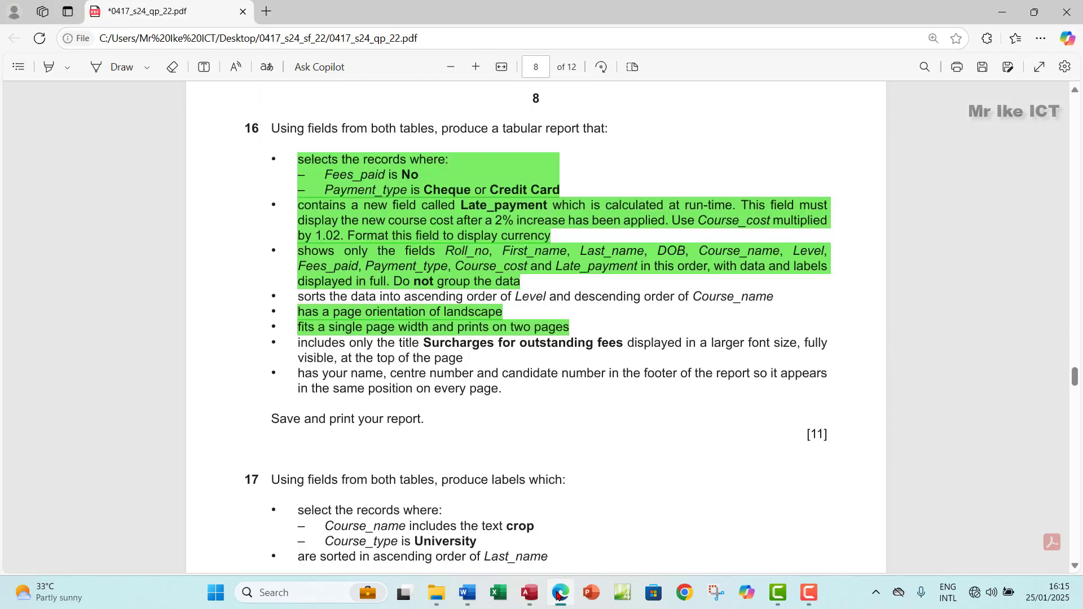
{"action": "left_click", "coordinate": [558, 593]}
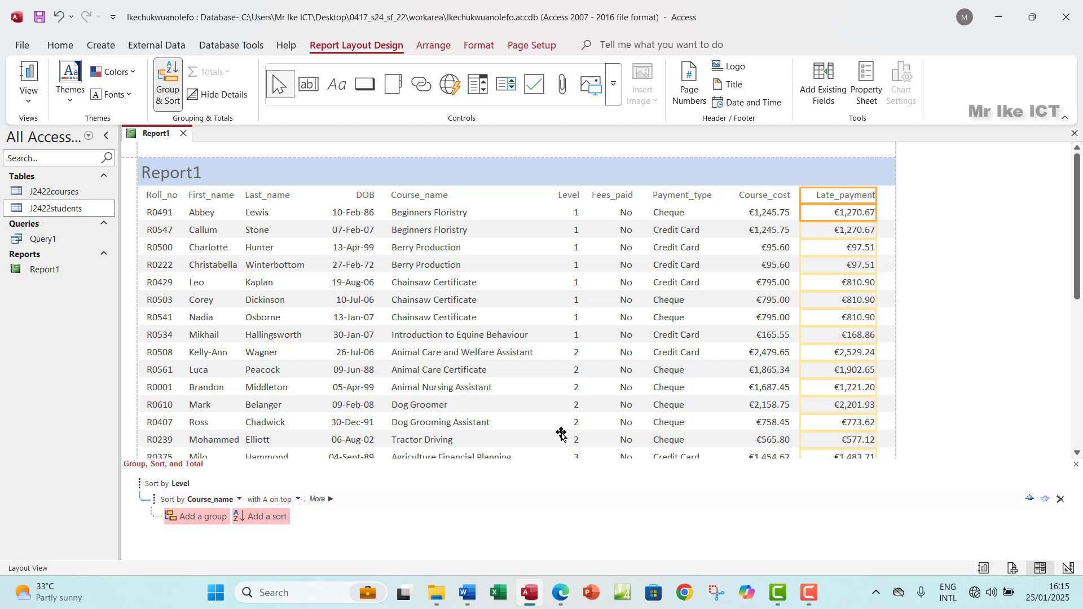
{"action": "scroll", "coordinate": [480, 407], "scroll_direction": "down", "scroll_amount": 10}
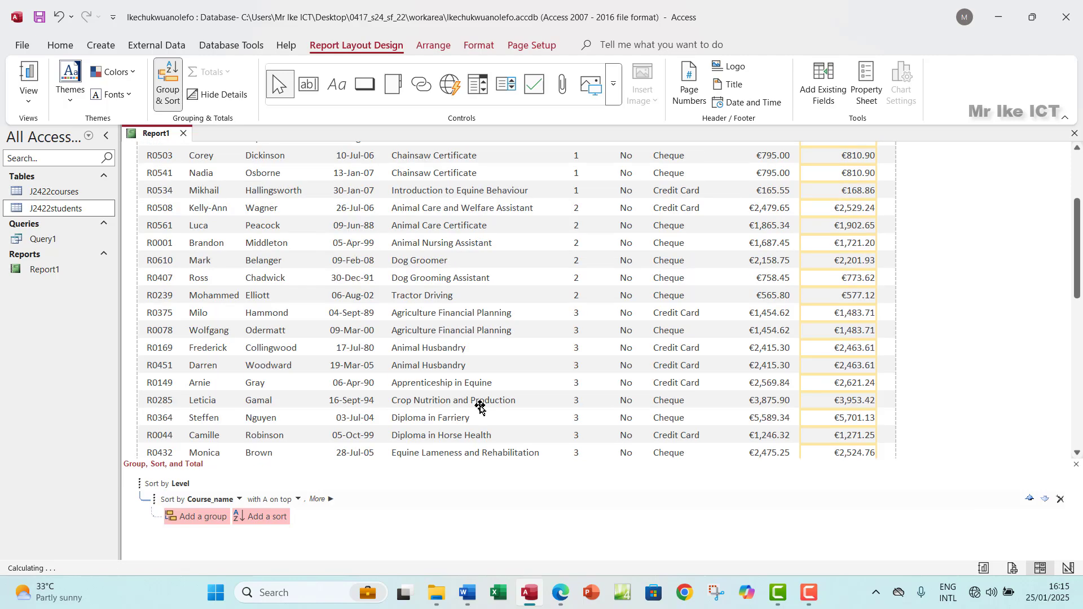
{"action": "scroll", "coordinate": [480, 408], "scroll_direction": "up", "scroll_amount": 10}
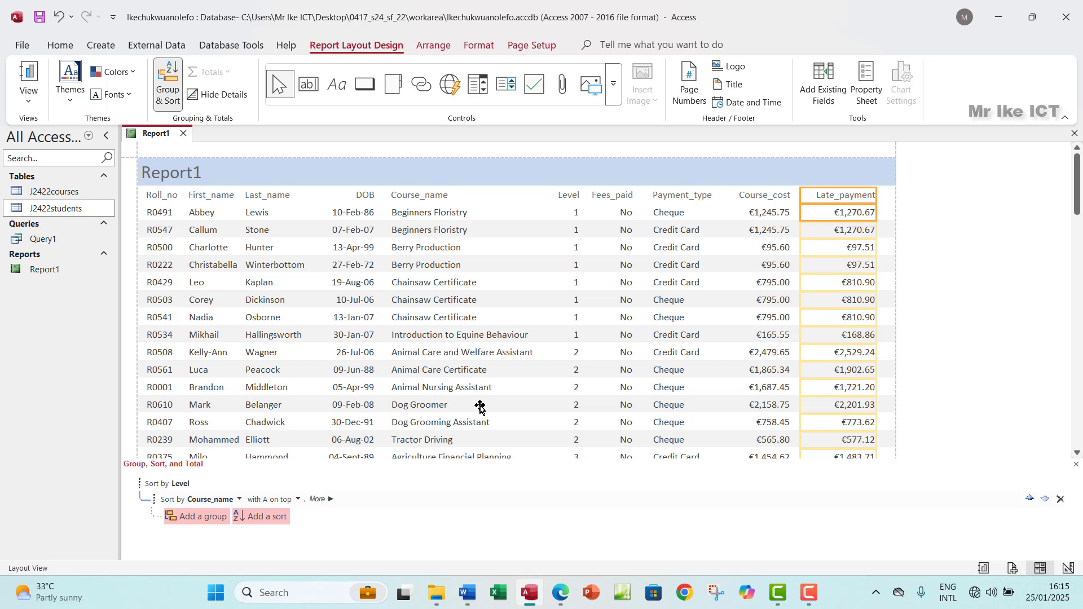
{"action": "left_click", "coordinate": [297, 500]}
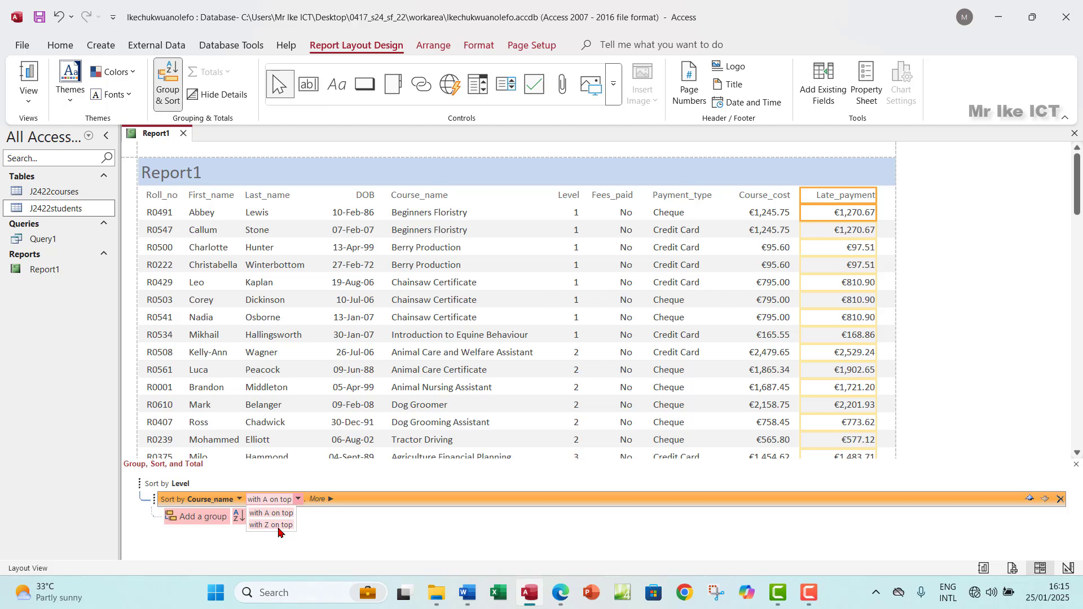
{"action": "left_click", "coordinate": [279, 528]}
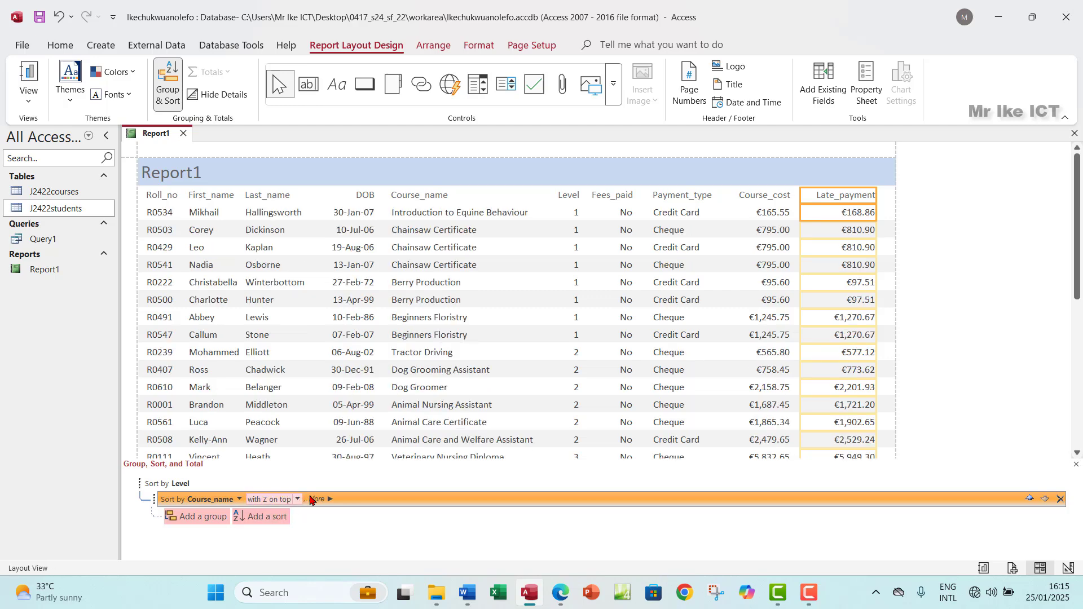
{"action": "scroll", "coordinate": [440, 399], "scroll_direction": "down", "scroll_amount": 5}
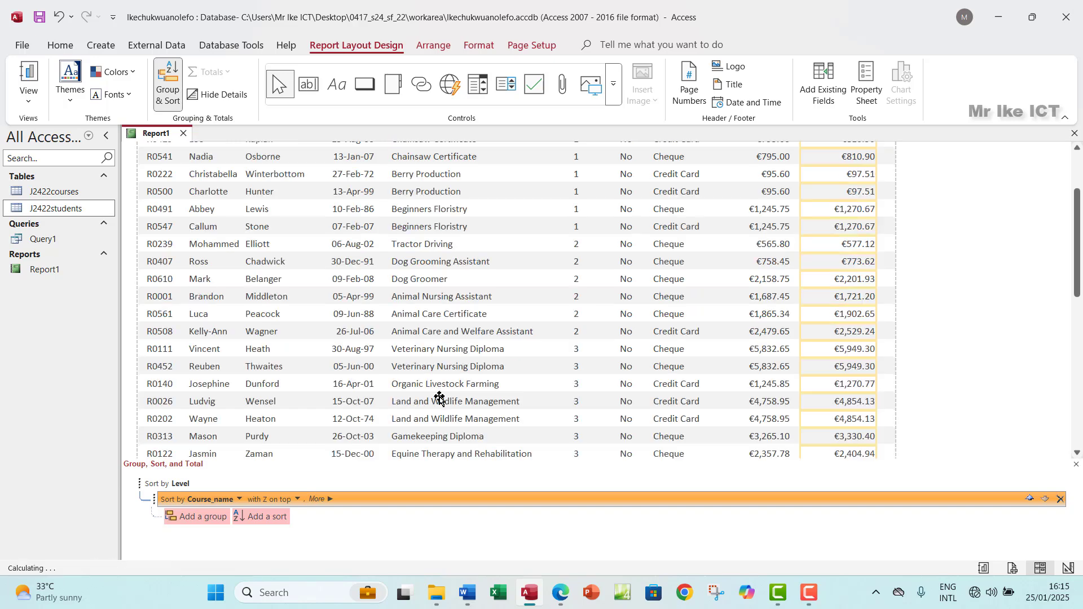
{"action": "scroll", "coordinate": [440, 399], "scroll_direction": "down", "scroll_amount": 2}
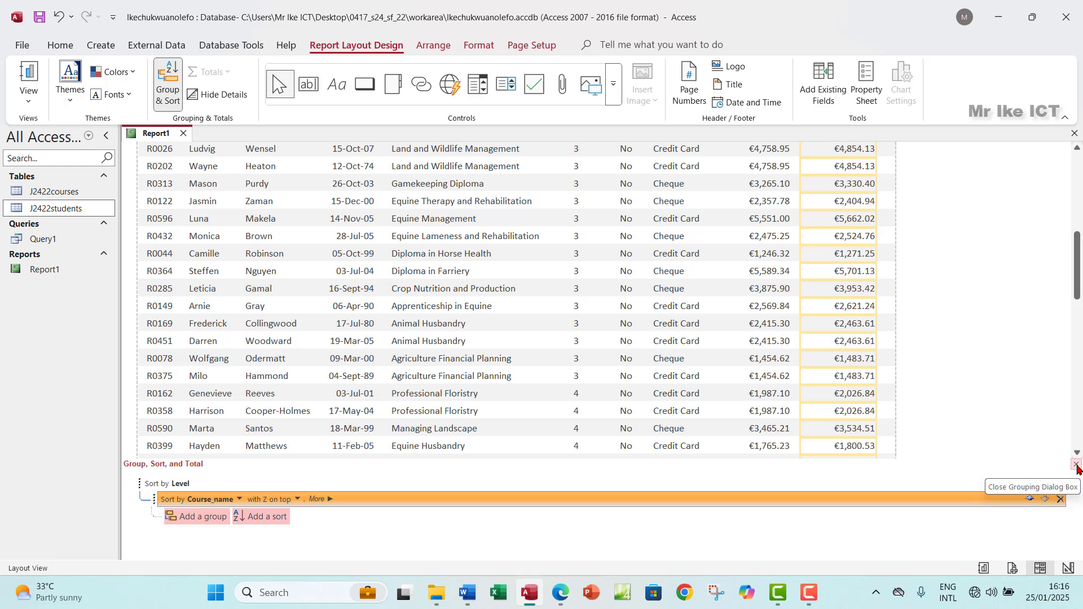
Step: Close the Group, Sort, and Total pane, review the re-sorted report, and show the exam PDF
{"action": "left_click", "coordinate": [1078, 466]}
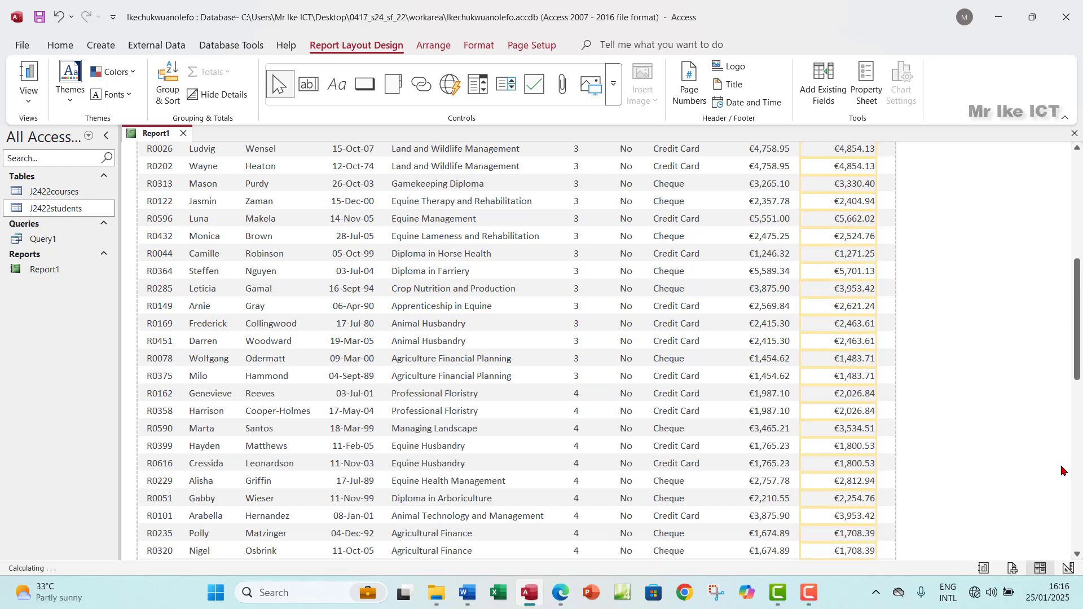
{"action": "scroll", "coordinate": [463, 393], "scroll_direction": "down", "scroll_amount": 1}
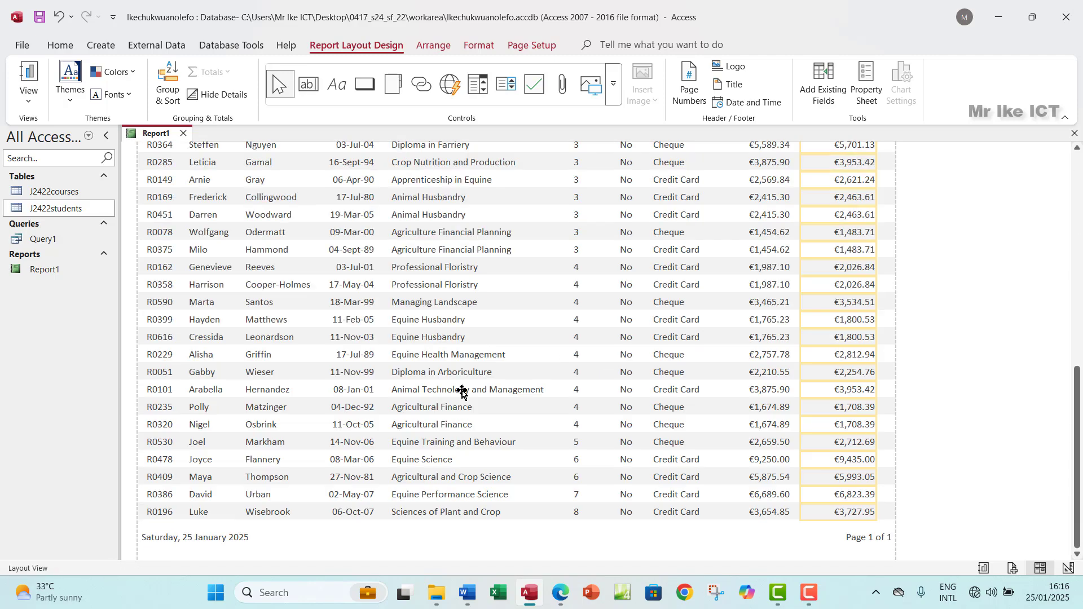
{"action": "scroll", "coordinate": [463, 393], "scroll_direction": "up", "scroll_amount": 5}
{"action": "scroll", "coordinate": [462, 394], "scroll_direction": "up", "scroll_amount": 5}
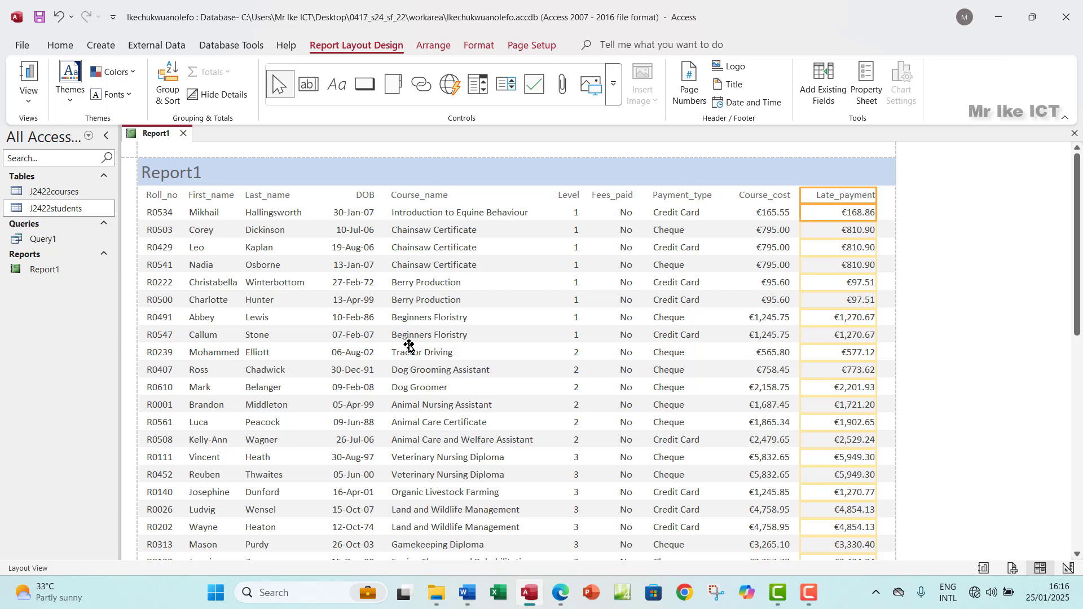
{"action": "left_click", "coordinate": [560, 592]}
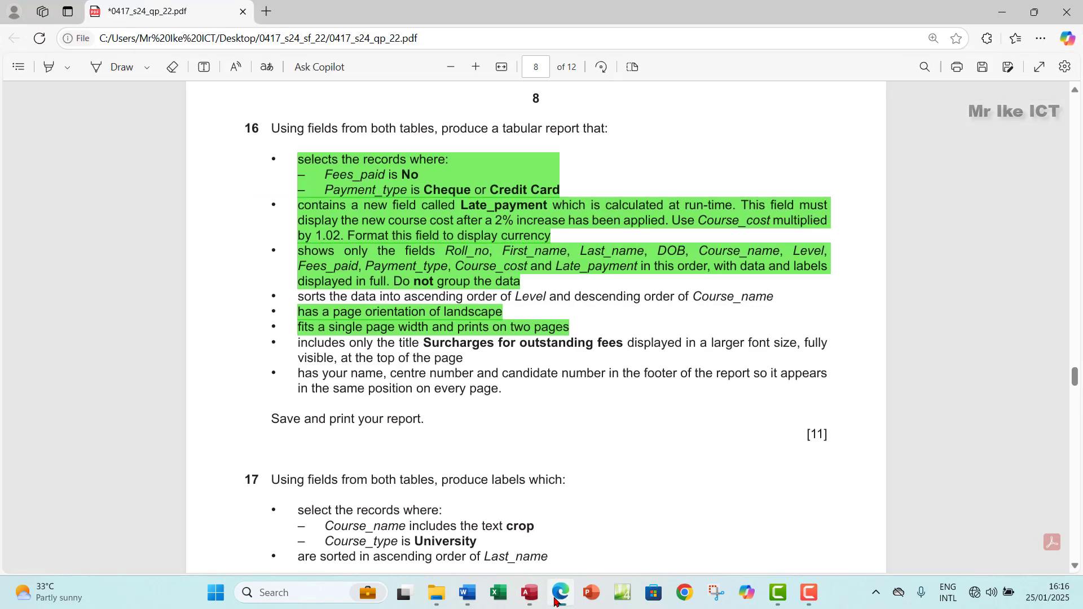
Step: Highlight the sorting requirement green and copy the 'Surcharges for outstanding fees' title text
{"action": "left_click_drag", "start_coordinate": [294, 298], "coordinate": [776, 294]}
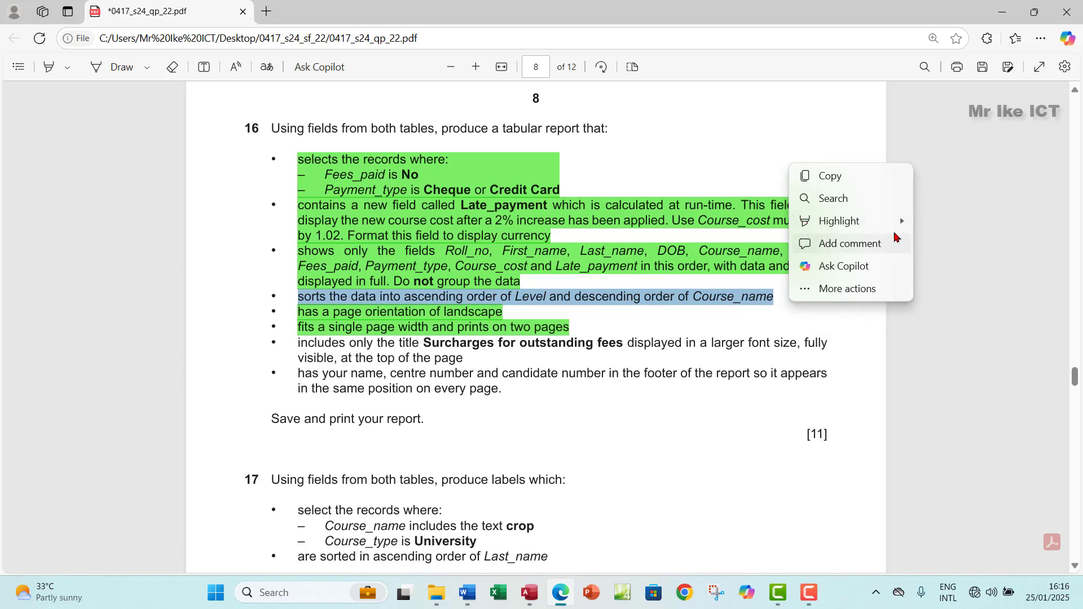
{"action": "mouse_move", "coordinate": [906, 225]}
{"action": "left_click", "coordinate": [953, 242]}
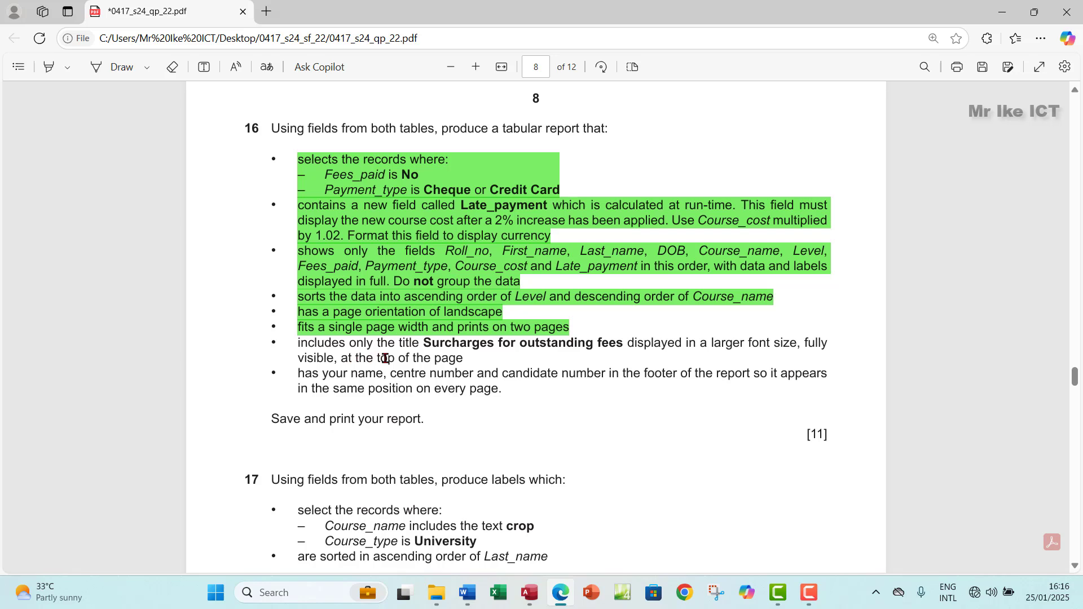
{"action": "left_click_drag", "start_coordinate": [425, 343], "coordinate": [618, 344]}
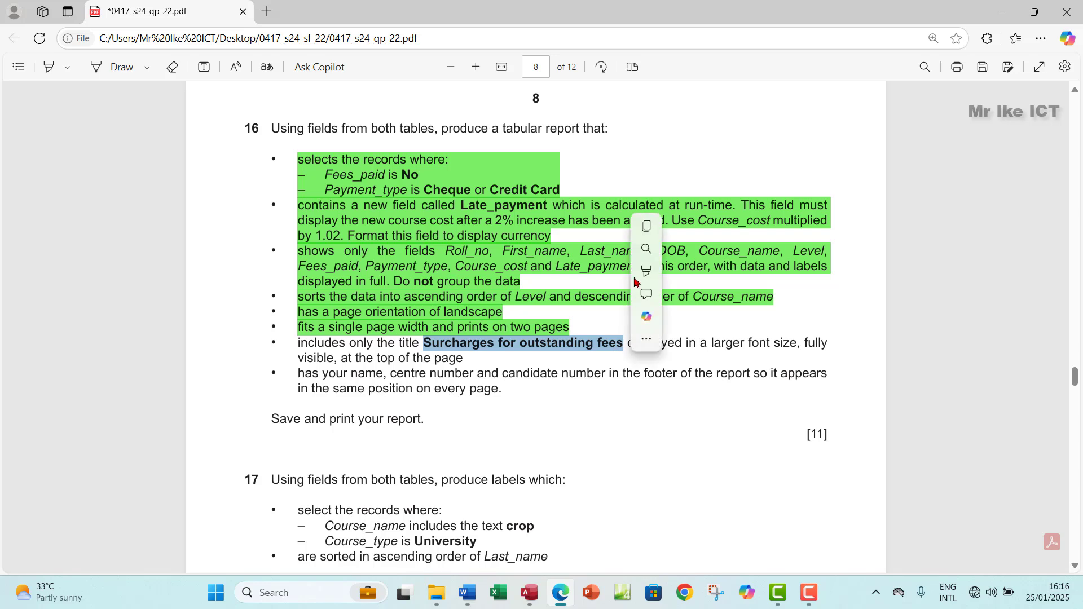
{"action": "left_click", "coordinate": [647, 230]}
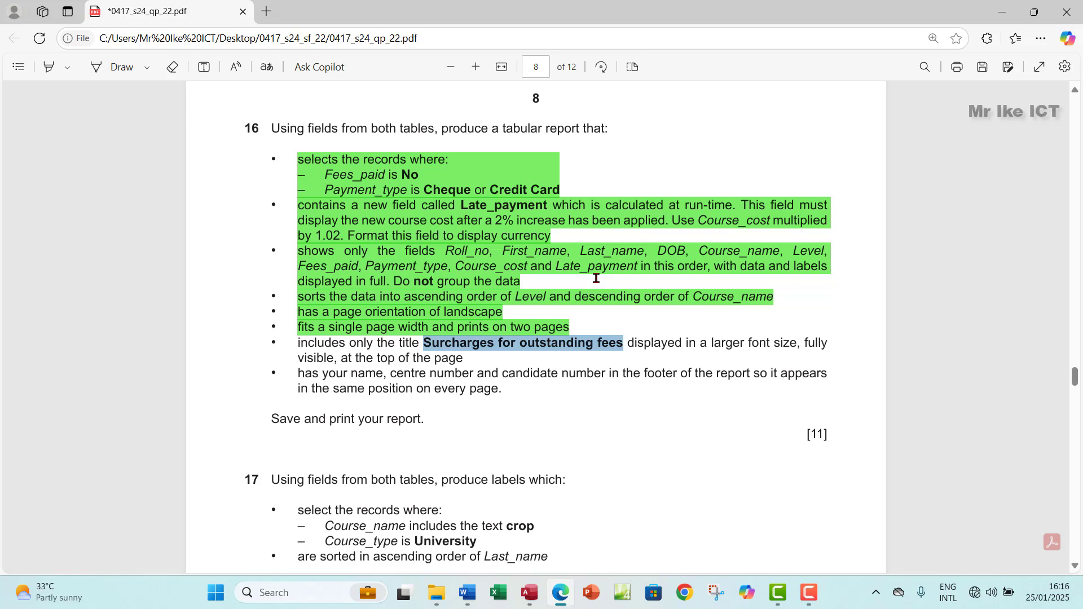
Step: Replace the Report1 title with the pasted 'Surcharges for outstanding fees'
{"action": "left_click", "coordinate": [531, 592]}
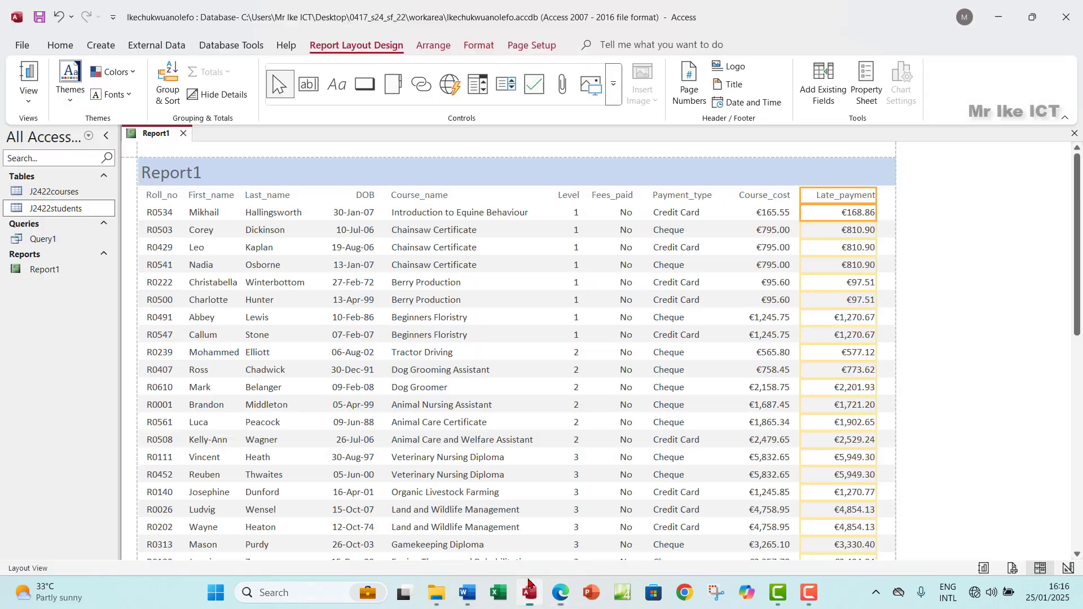
{"action": "left_click", "coordinate": [176, 174]}
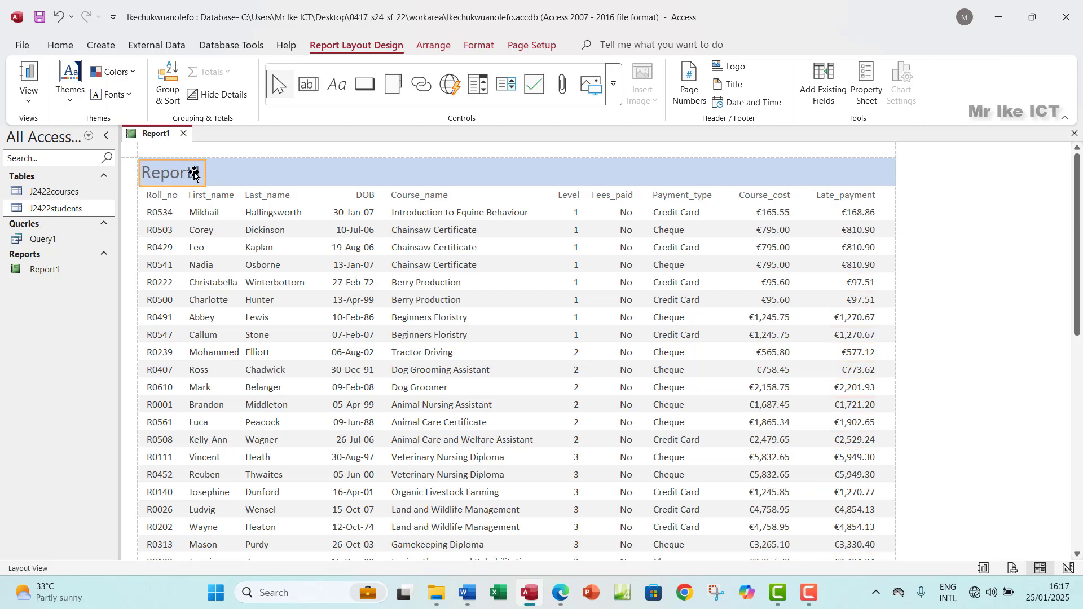
{"action": "double_click", "coordinate": [193, 172]}
{"action": "key", "text": "ctrl+v"}
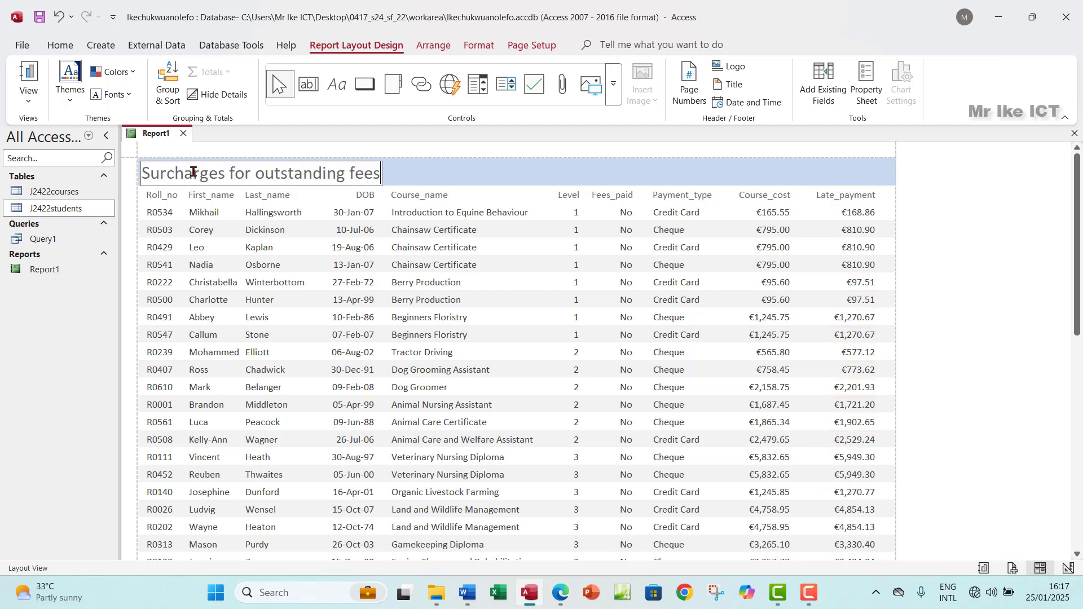
{"action": "left_click", "coordinate": [440, 168]}
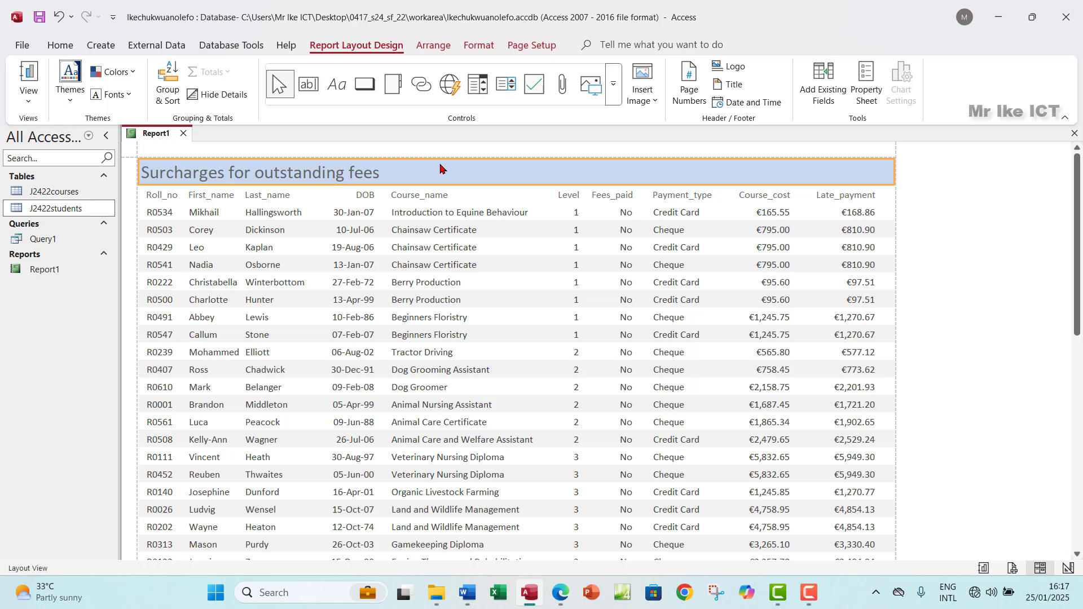
Step: Widen the title label so the full text fits, and select its text
{"action": "left_click", "coordinate": [363, 174]}
{"action": "left_click_drag", "start_coordinate": [386, 174], "coordinate": [471, 165]}
{"action": "left_click", "coordinate": [383, 176]}
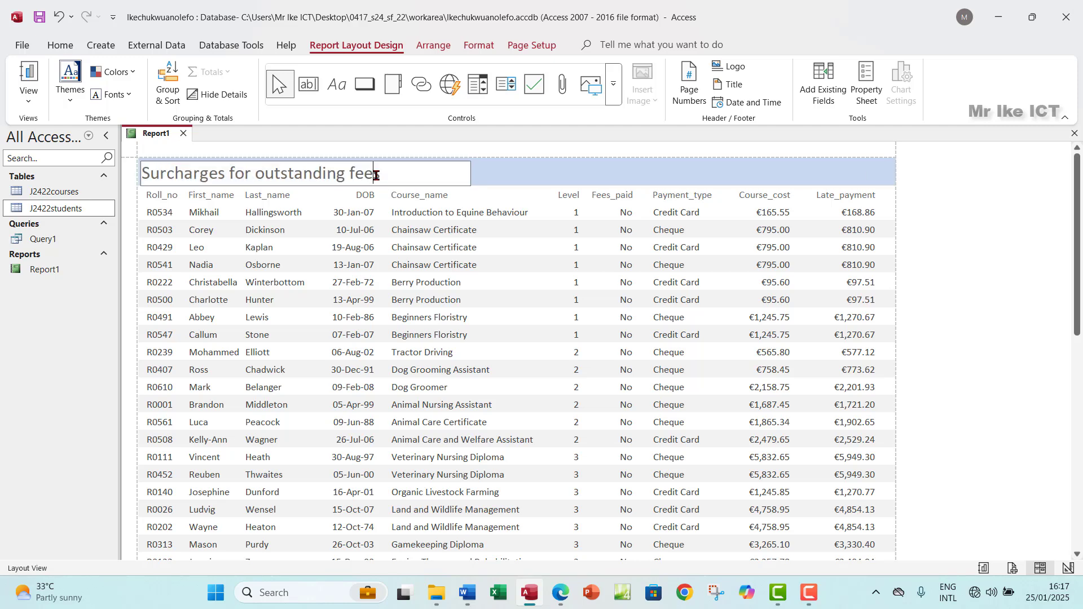
{"action": "left_click_drag", "start_coordinate": [382, 174], "coordinate": [136, 176]}
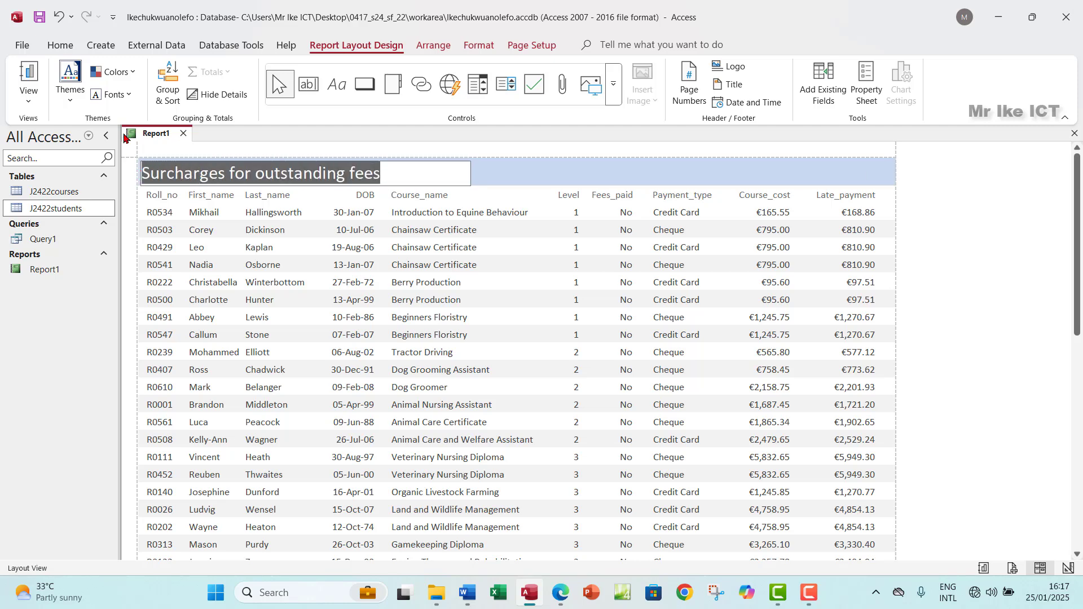
Step: Make the report title bold at font size 24, then return to the exam paper in Edge
{"action": "left_click", "coordinate": [477, 48]}
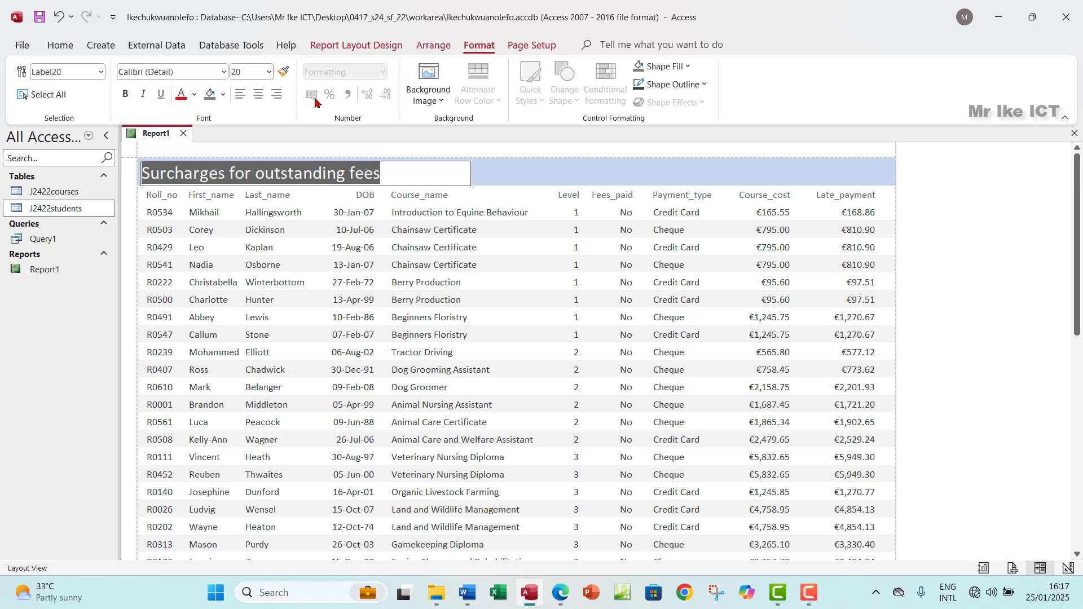
{"action": "left_click", "coordinate": [269, 71]}
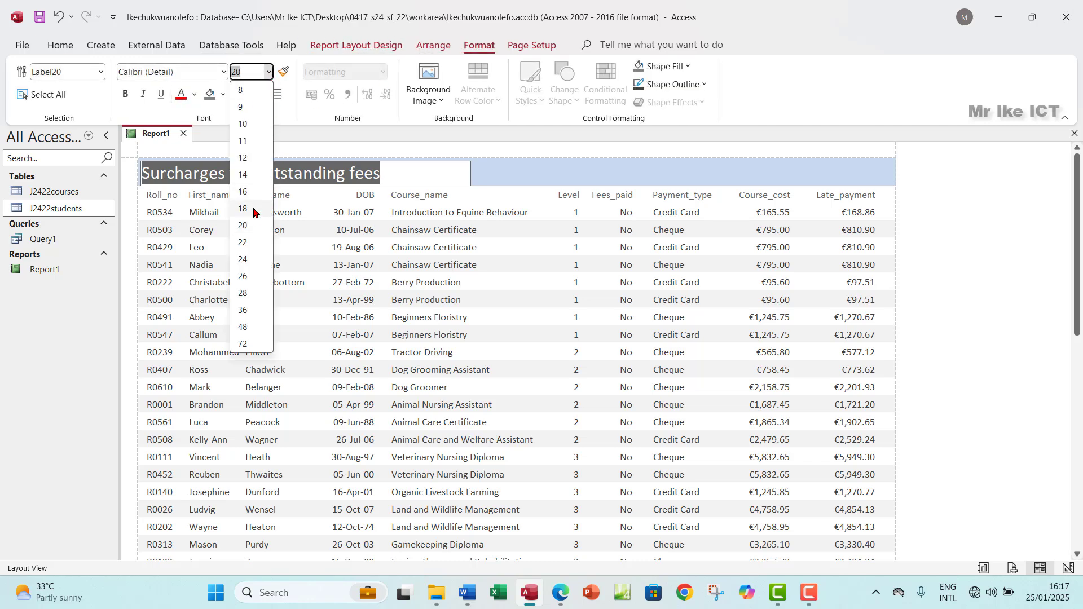
{"action": "left_click", "coordinate": [250, 244]}
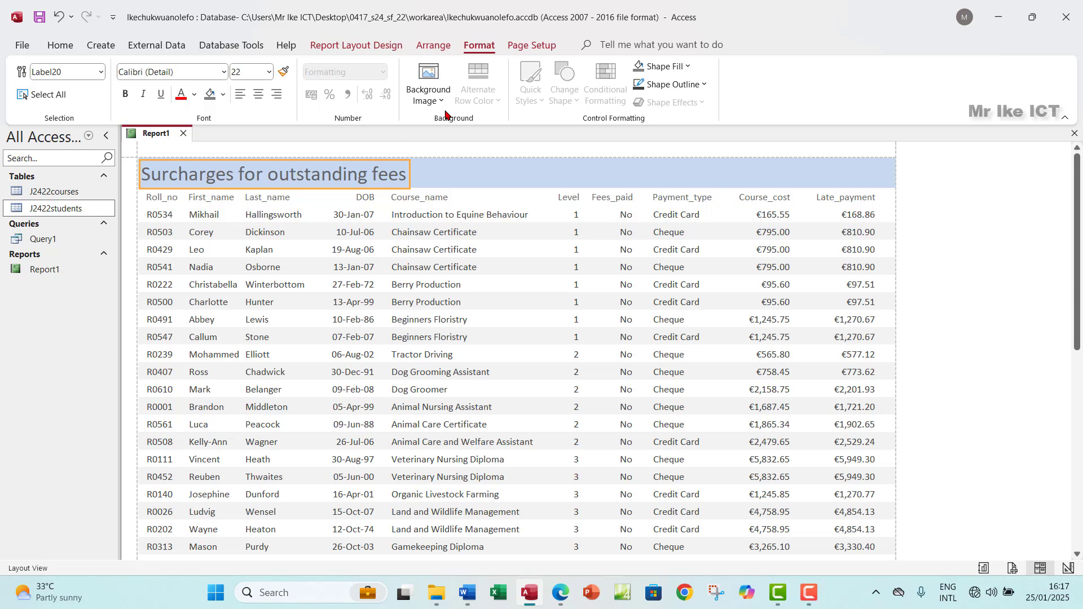
{"action": "left_click", "coordinate": [127, 96]}
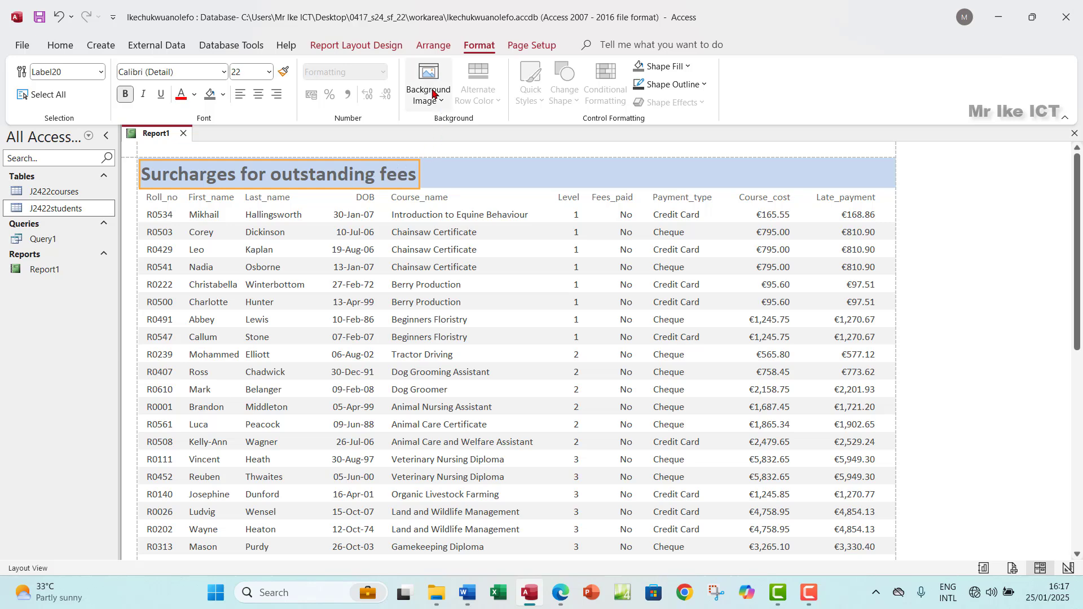
{"action": "left_click", "coordinate": [269, 72]}
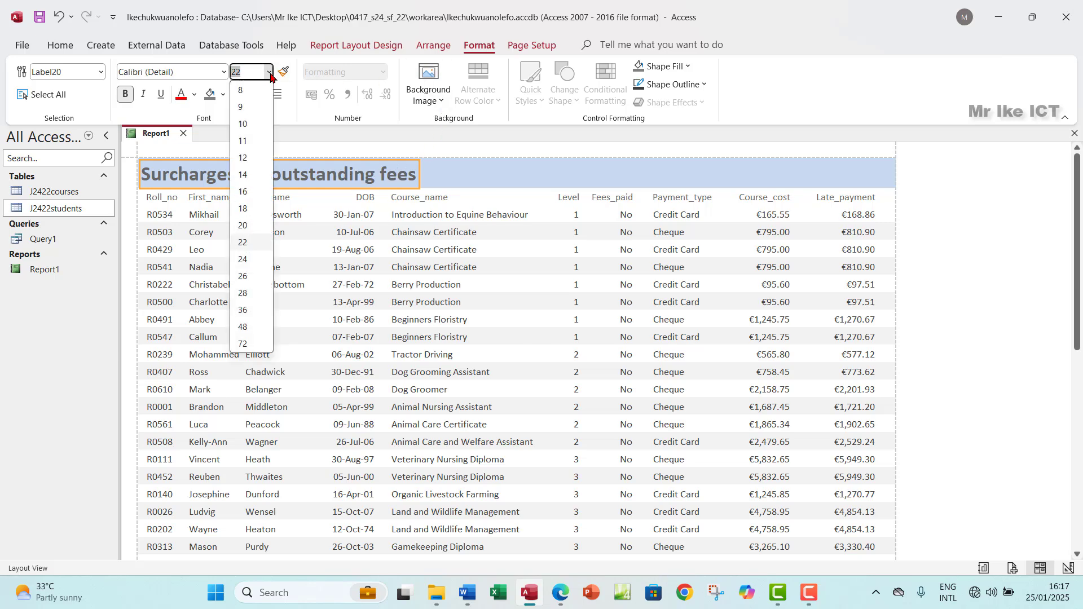
{"action": "left_click", "coordinate": [247, 260]}
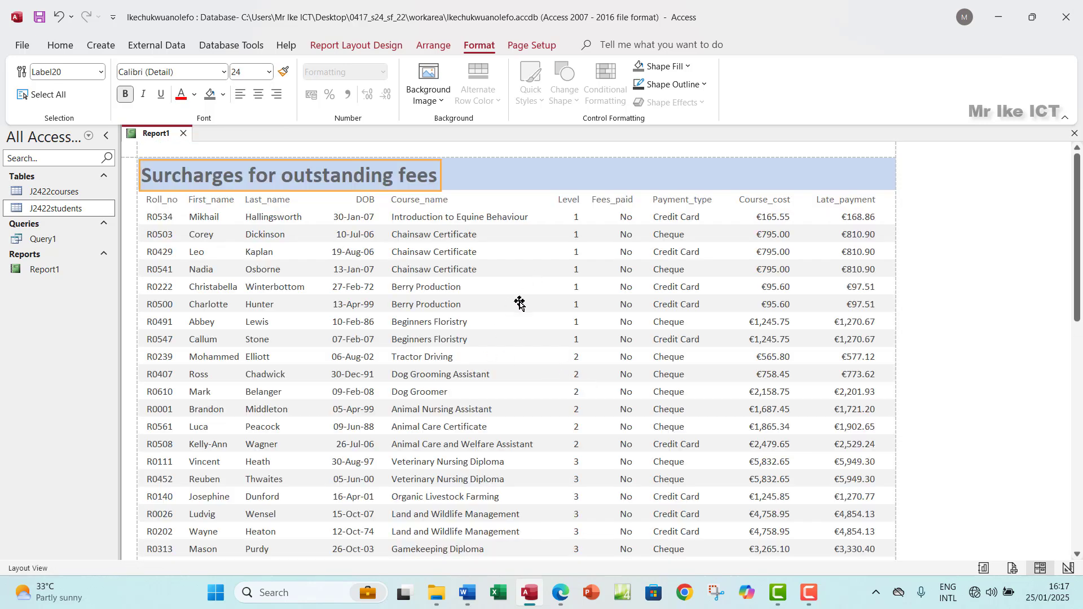
{"action": "left_click", "coordinate": [560, 593]}
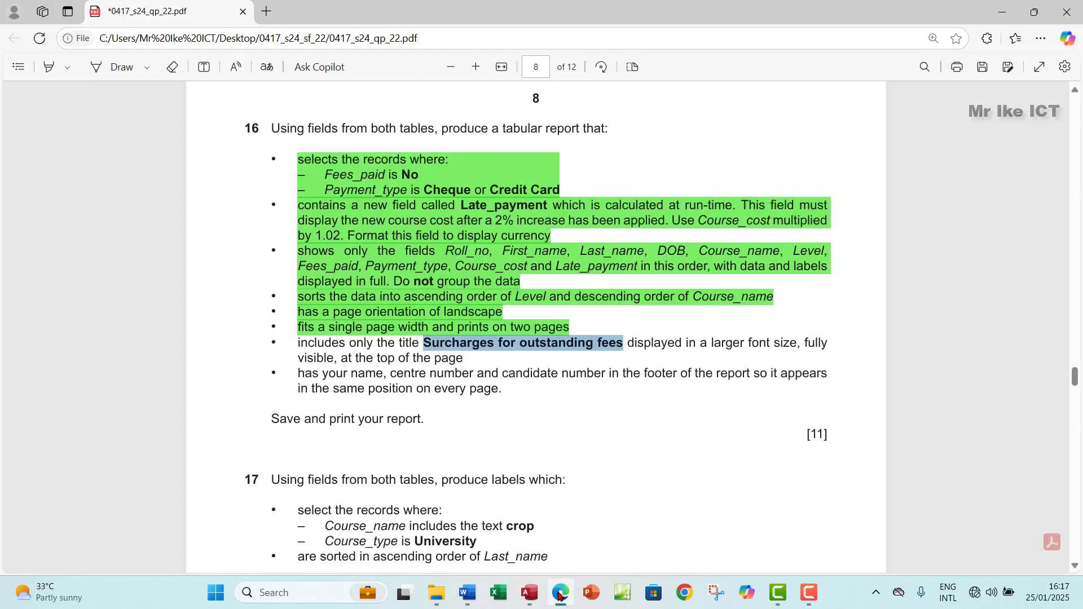
Step: Highlight the title requirement bullet green in the exam paper and return to the Access report
{"action": "left_click_drag", "start_coordinate": [298, 343], "coordinate": [464, 358]}
{"action": "mouse_move", "coordinate": [506, 286]}
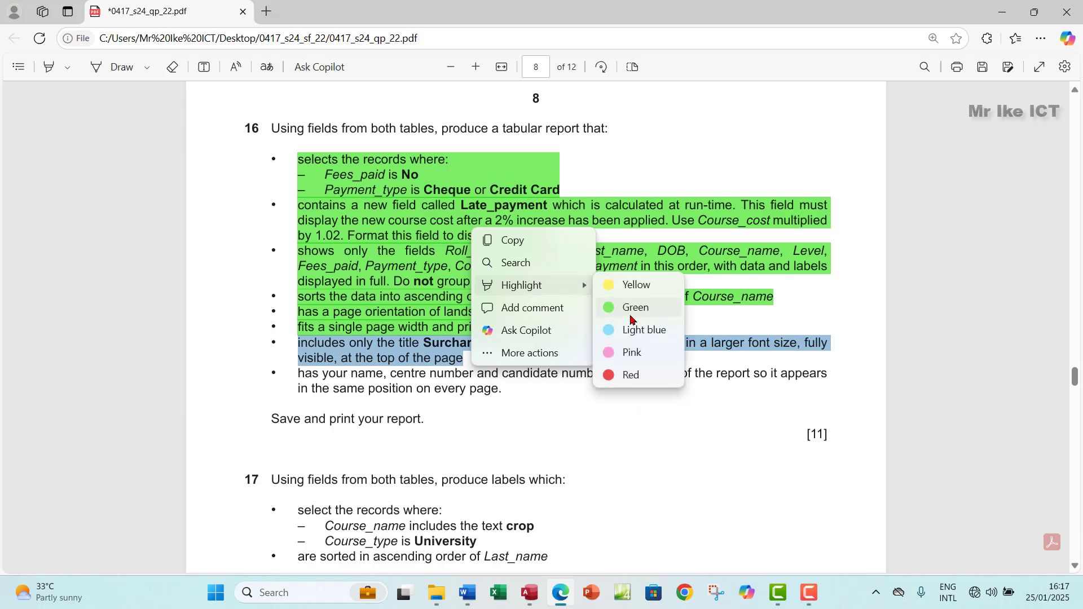
{"action": "left_click", "coordinate": [634, 310]}
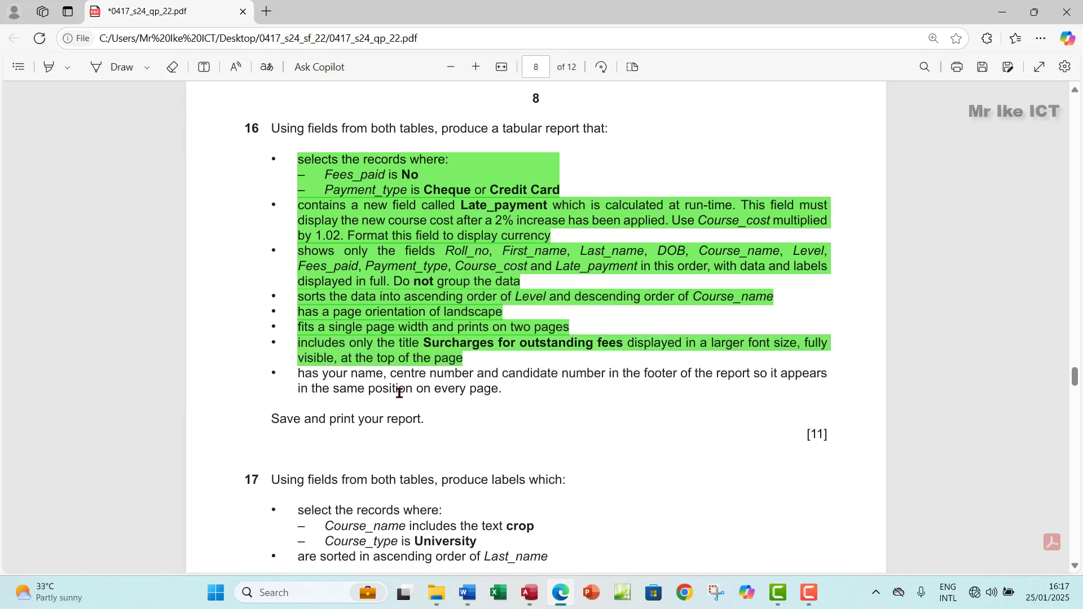
{"action": "left_click", "coordinate": [530, 593]}
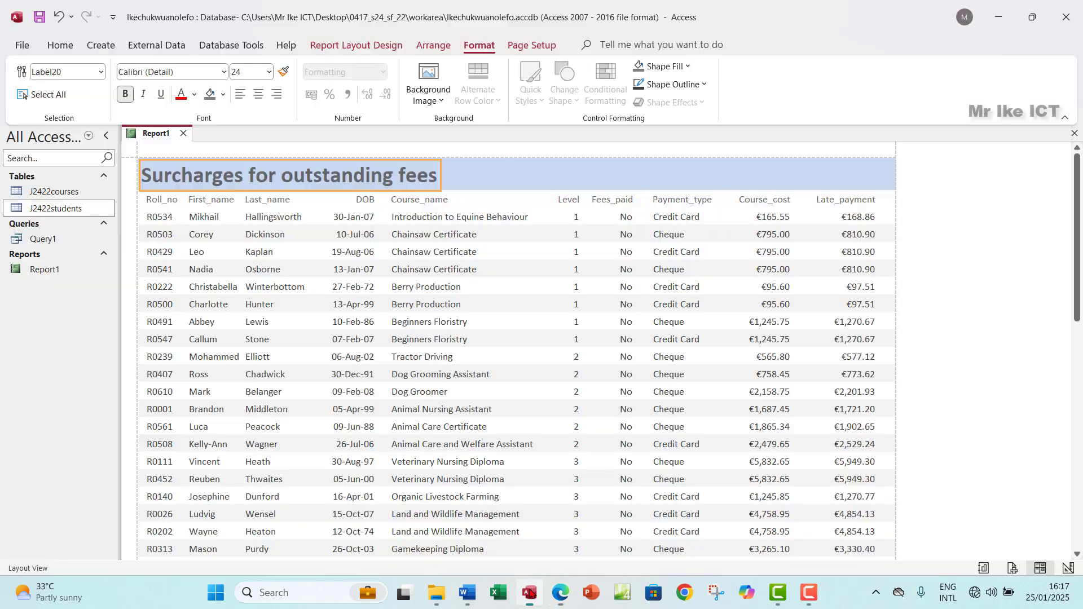
Step: Select the report title and turn off its bold at size 24, then go back to Edge
{"action": "double_click", "coordinate": [428, 174]}
{"action": "left_click", "coordinate": [409, 176]}
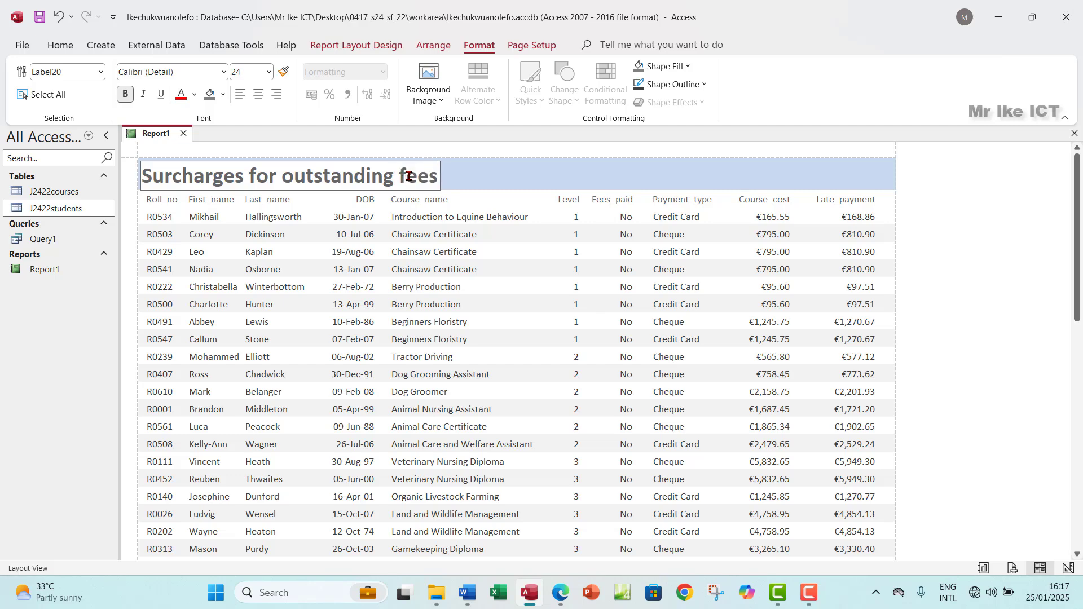
{"action": "left_click_drag", "start_coordinate": [141, 176], "coordinate": [438, 173]}
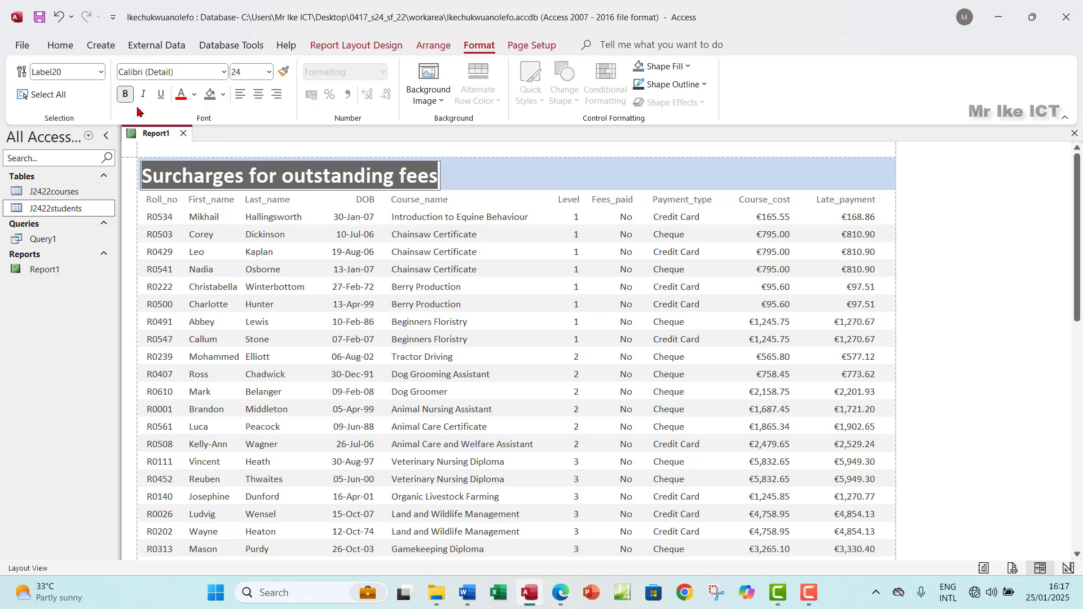
{"action": "left_click", "coordinate": [126, 94]}
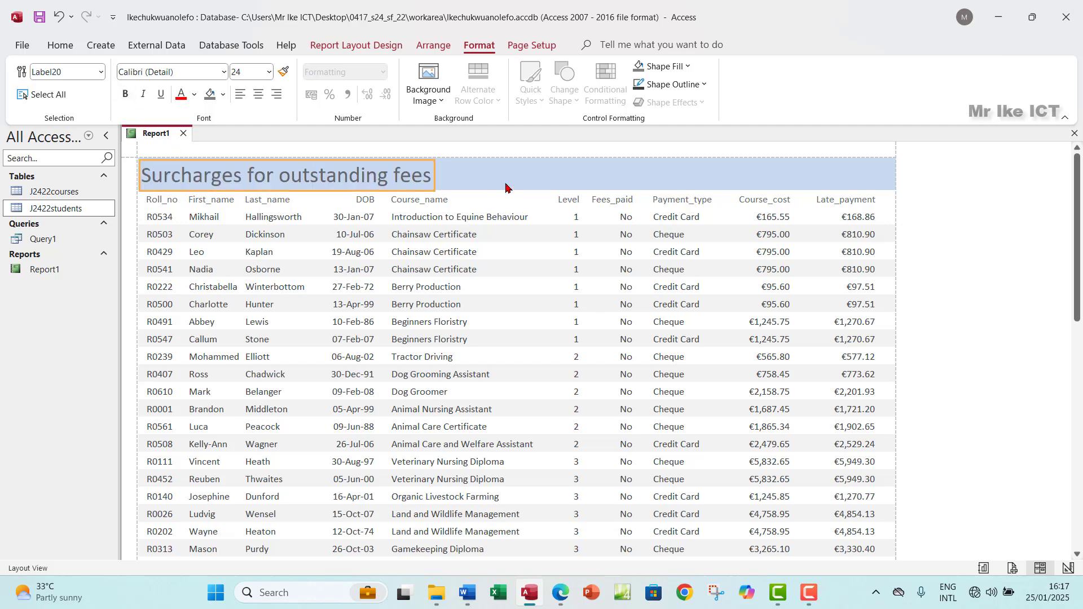
{"action": "left_click", "coordinate": [561, 594]}
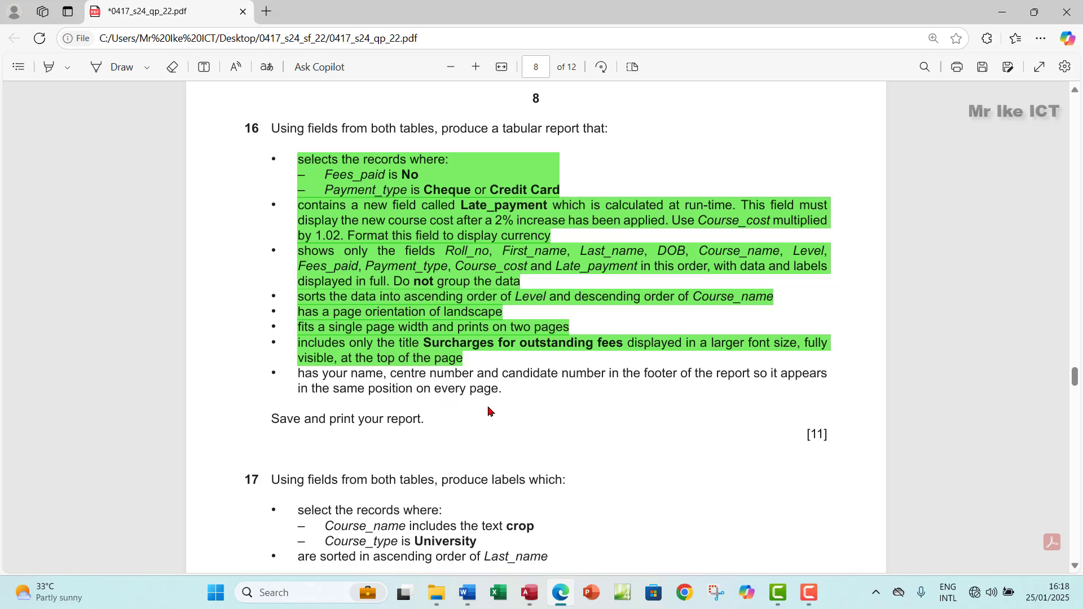
Step: Highlight the 'fits a single page width and prints on two pages' line green in the exam paper
{"action": "mouse_move", "coordinate": [533, 603]}
{"action": "left_click_drag", "start_coordinate": [300, 325], "coordinate": [350, 326]}
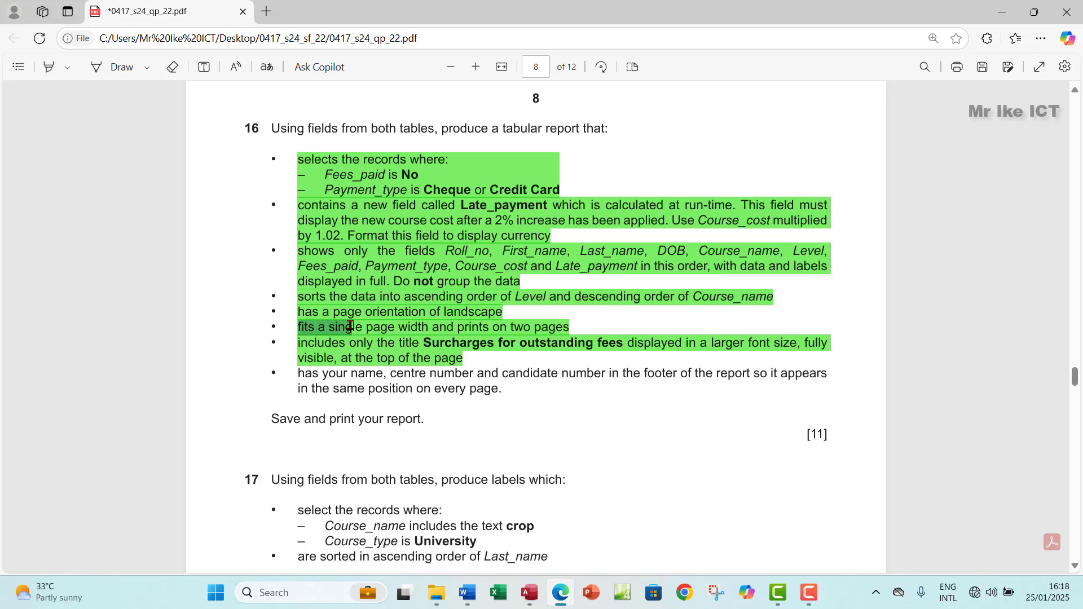
{"action": "left_click_drag", "start_coordinate": [383, 332], "coordinate": [507, 326]}
{"action": "left_click", "coordinate": [459, 247]}
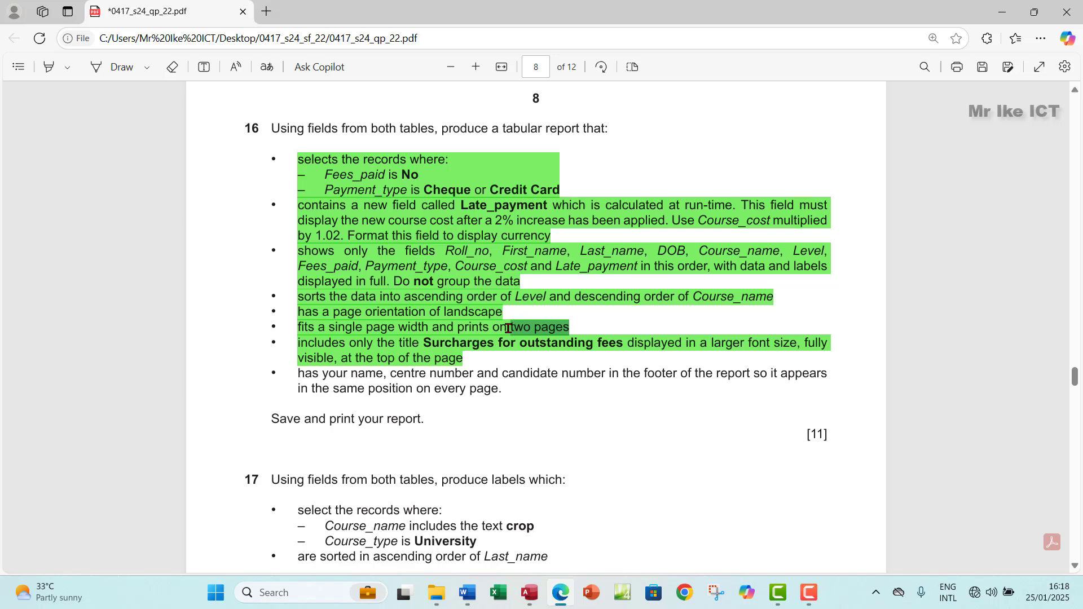
{"action": "left_click_drag", "start_coordinate": [508, 329], "coordinate": [508, 328]}
{"action": "left_click_drag", "start_coordinate": [376, 377], "coordinate": [646, 381]}
Step: Bring Access forward and switch Report1 to Design View
{"action": "left_click", "coordinate": [530, 592]}
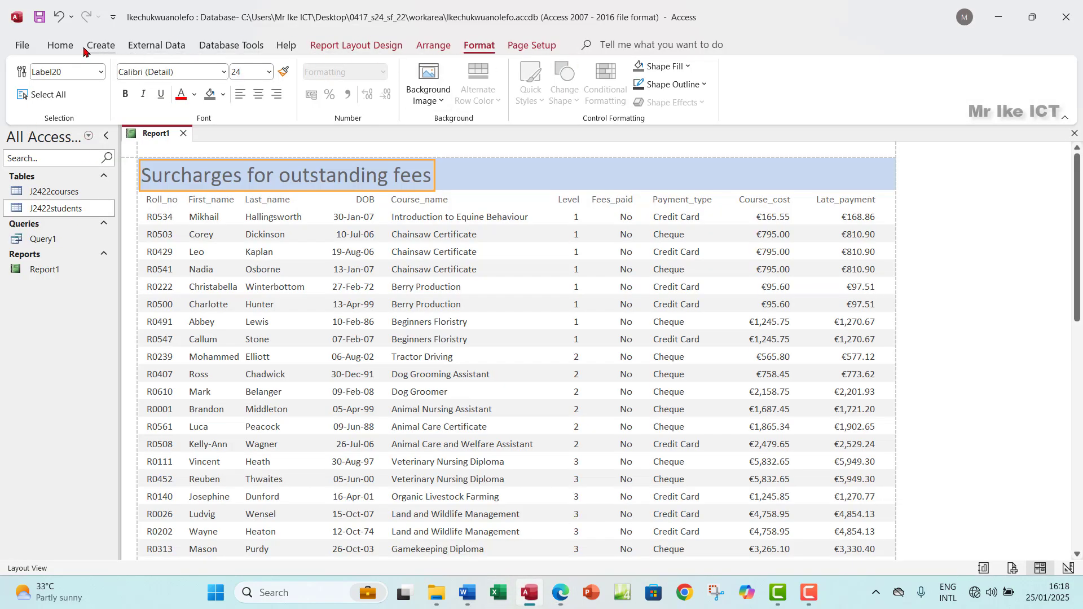
{"action": "left_click", "coordinate": [60, 47]}
{"action": "left_click", "coordinate": [27, 94]}
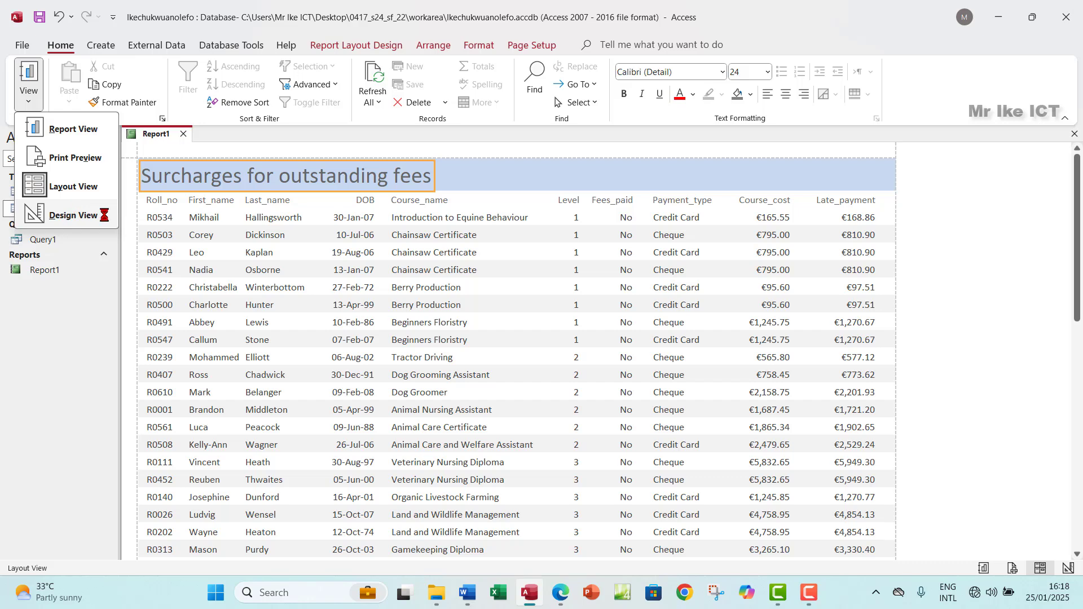
{"action": "left_click", "coordinate": [69, 217]}
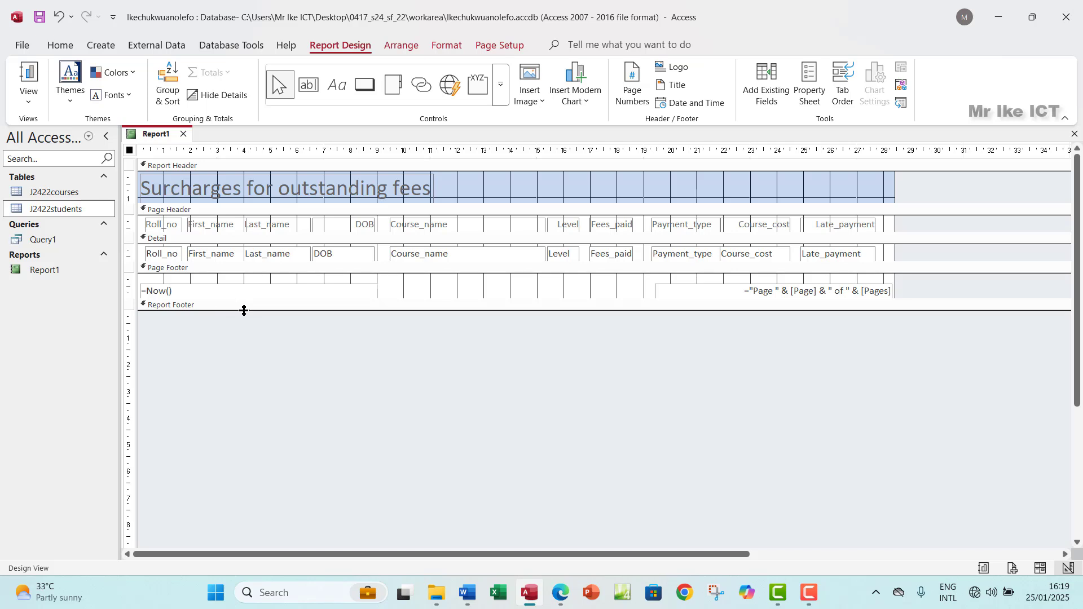
Step: Drag the footer section boundaries so the Page Footer becomes taller
{"action": "left_click_drag", "start_coordinate": [244, 311], "coordinate": [243, 335]}
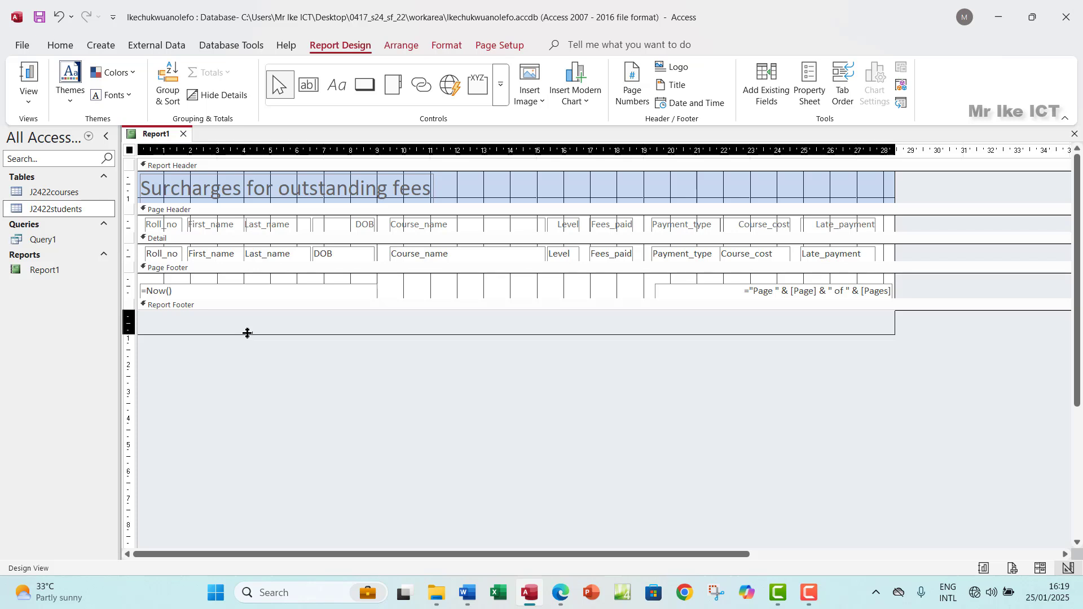
{"action": "left_click_drag", "start_coordinate": [247, 333], "coordinate": [249, 332]}
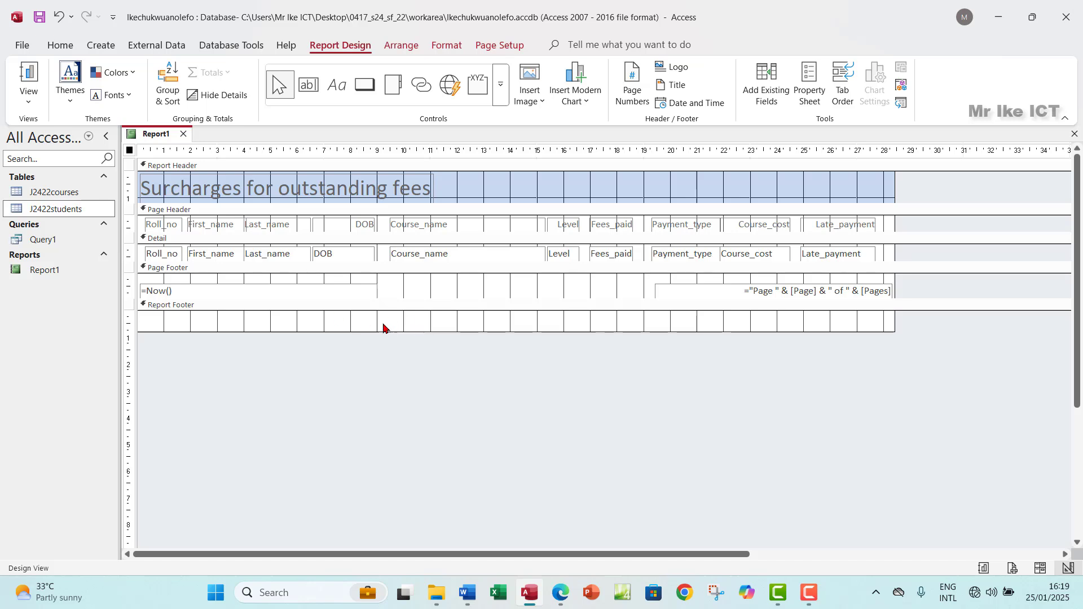
{"action": "mouse_move", "coordinate": [372, 332]}
{"action": "left_mouse_down"}
{"action": "mouse_move", "coordinate": [382, 310]}
{"action": "mouse_move", "coordinate": [415, 295]}
{"action": "mouse_move", "coordinate": [415, 316]}
{"action": "left_mouse_up"}
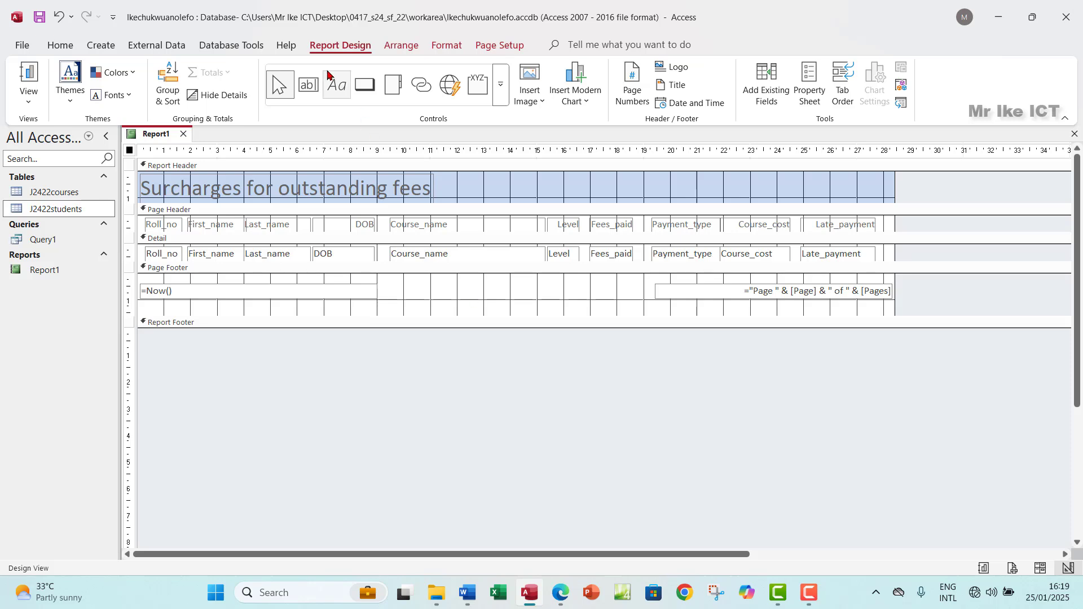
Step: Add a Page Footer label containing the candidate's name, centre number and candidate number
{"action": "left_click", "coordinate": [332, 88]}
{"action": "left_click_drag", "start_coordinate": [387, 276], "coordinate": [633, 302]}
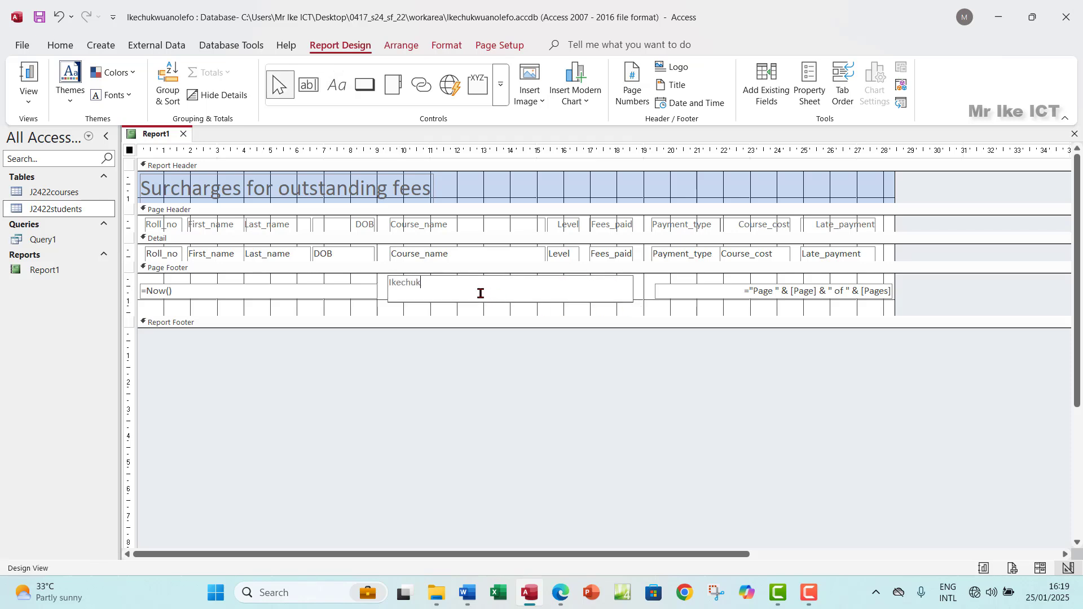
{"action": "key", "text": "Caps_Lock"}
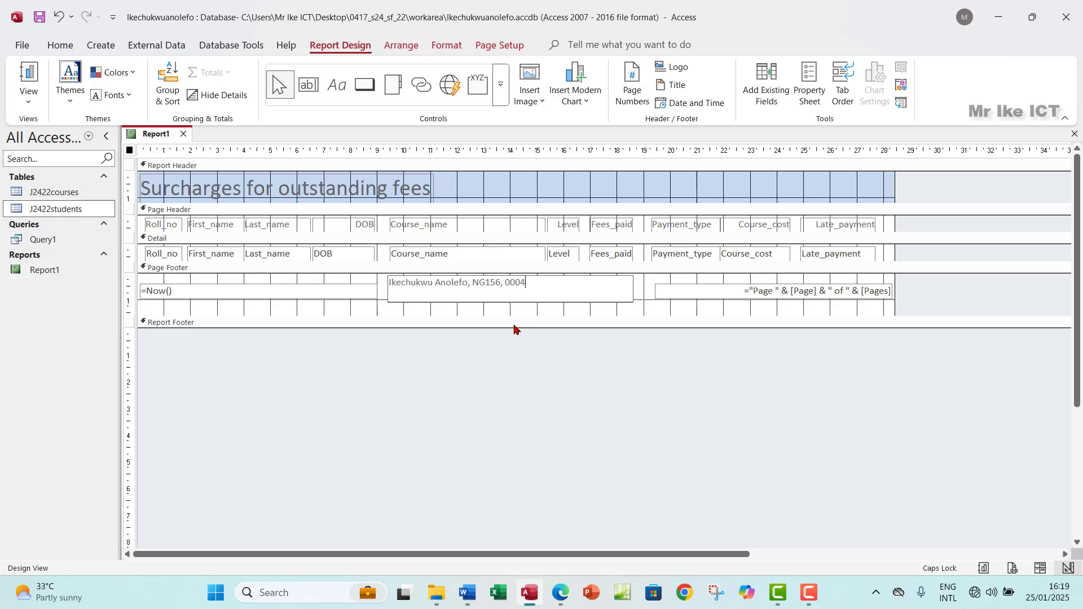
{"action": "left_click", "coordinate": [405, 370]}
{"action": "left_click", "coordinate": [29, 99]}
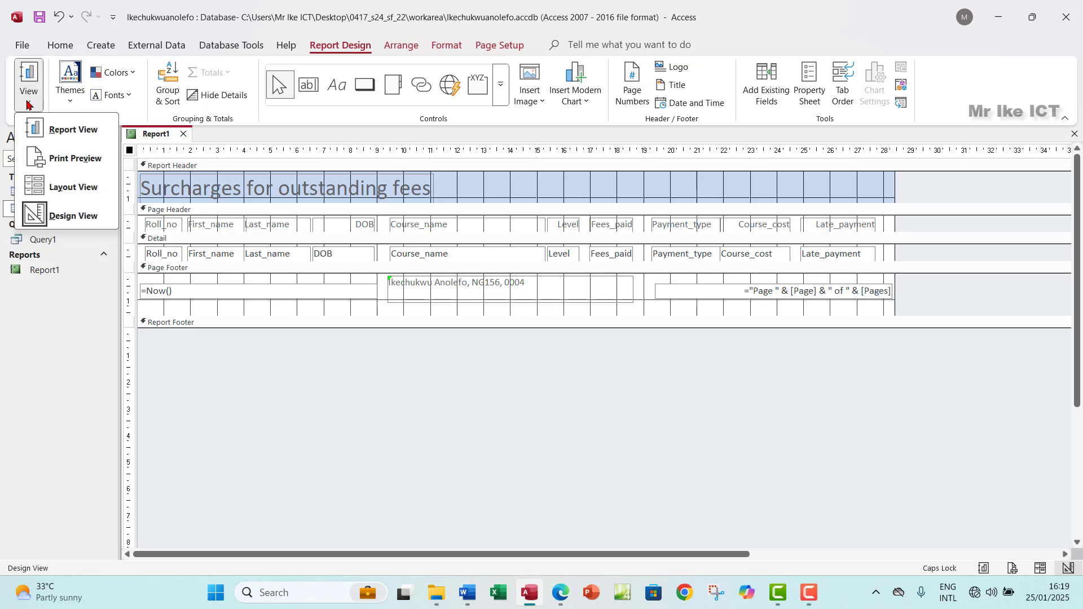
{"action": "left_click", "coordinate": [53, 153]}
{"action": "scroll", "coordinate": [443, 350], "scroll_direction": "down", "scroll_amount": 5}
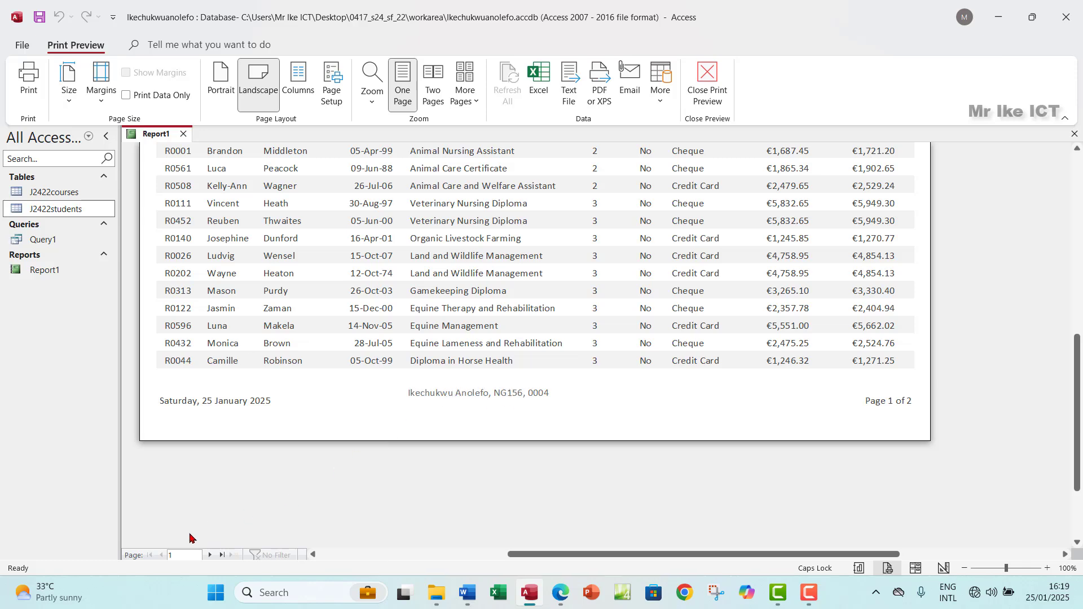
{"action": "left_click", "coordinate": [212, 556]}
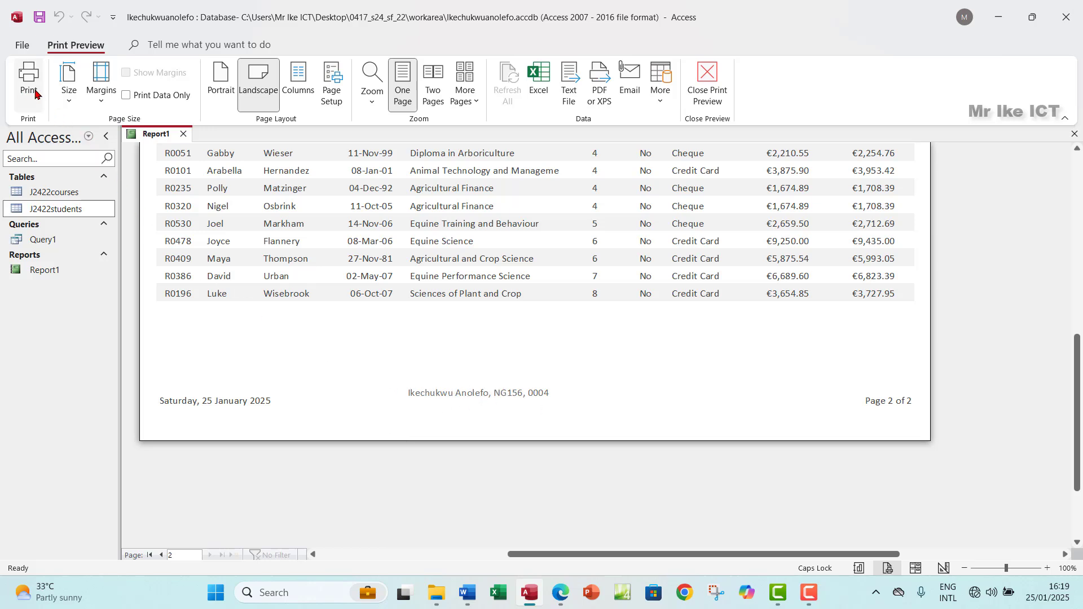
{"action": "left_click", "coordinate": [708, 90]}
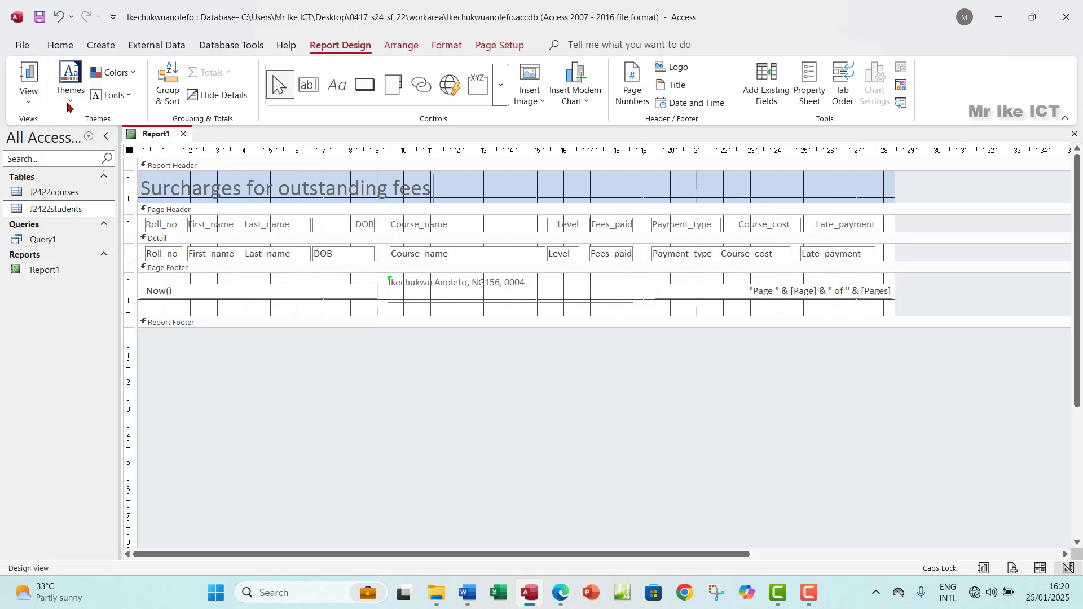
Step: Highlight the name, centre and candidate number footer bullet green in Edge, then return to Access
{"action": "left_click", "coordinate": [558, 593]}
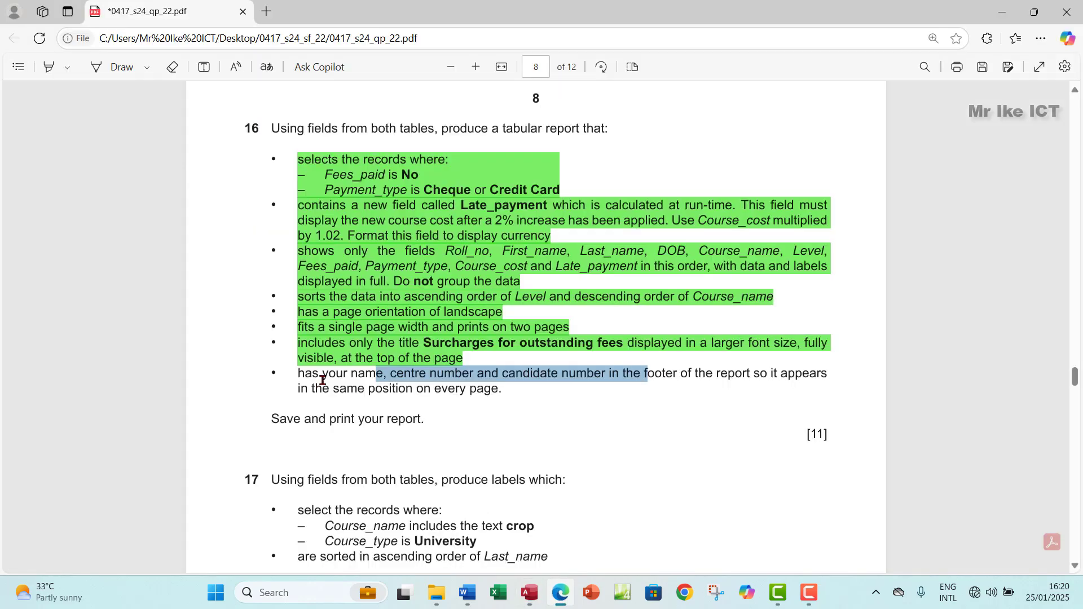
{"action": "left_click_drag", "start_coordinate": [298, 374], "coordinate": [508, 393]}
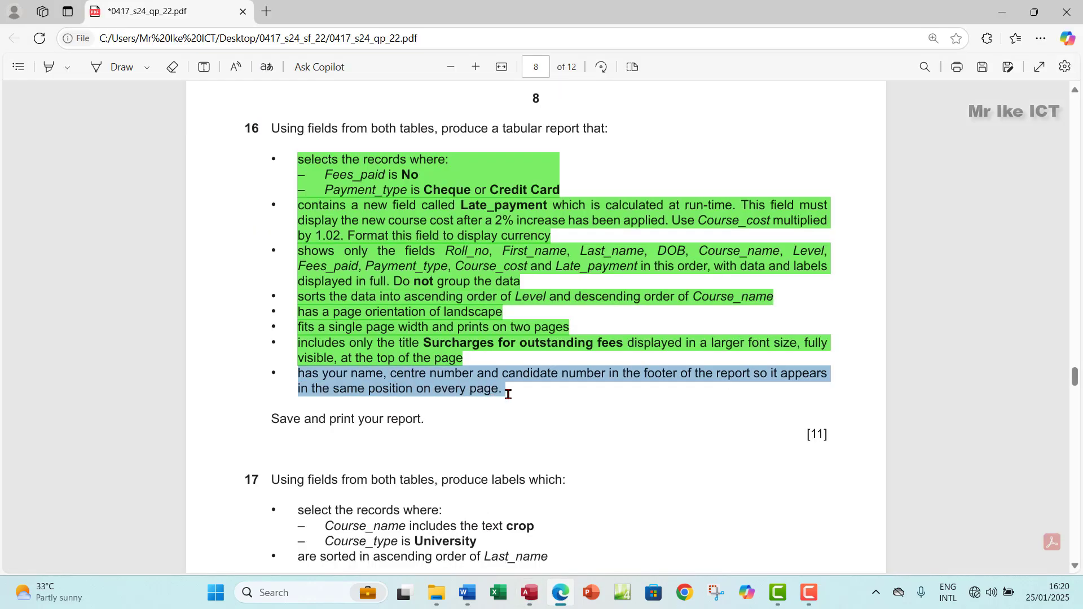
{"action": "mouse_move", "coordinate": [534, 321]}
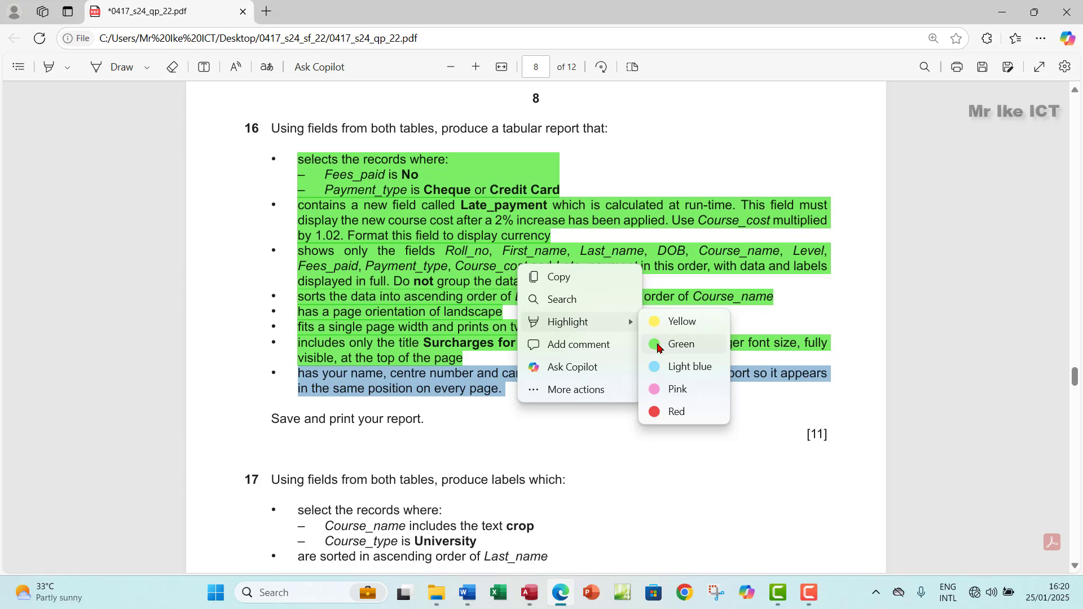
{"action": "left_click", "coordinate": [658, 345]}
{"action": "scroll", "coordinate": [282, 280], "scroll_direction": "down", "scroll_amount": 3}
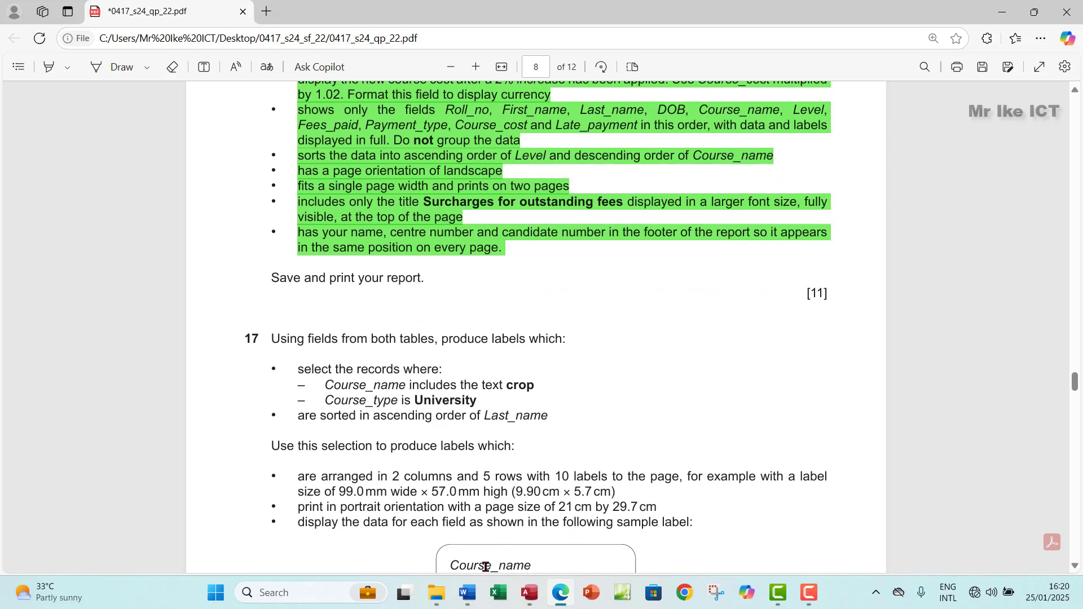
{"action": "left_click", "coordinate": [539, 604]}
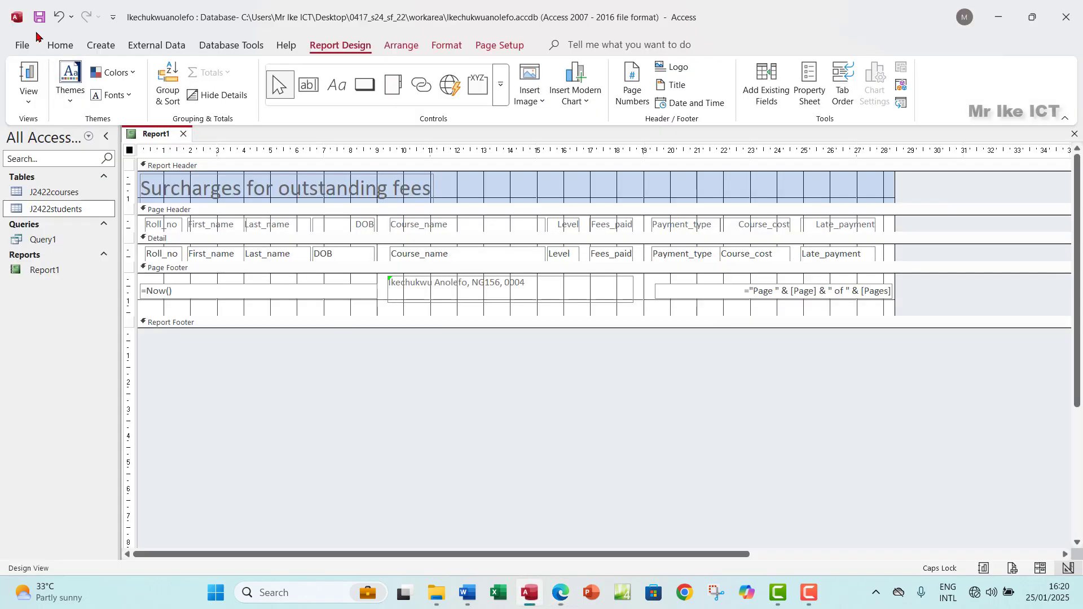
Step: Check Report1 in Report View and Print Preview, opening then cancelling the Print dialog
{"action": "left_click", "coordinate": [29, 96]}
{"action": "left_click", "coordinate": [66, 132]}
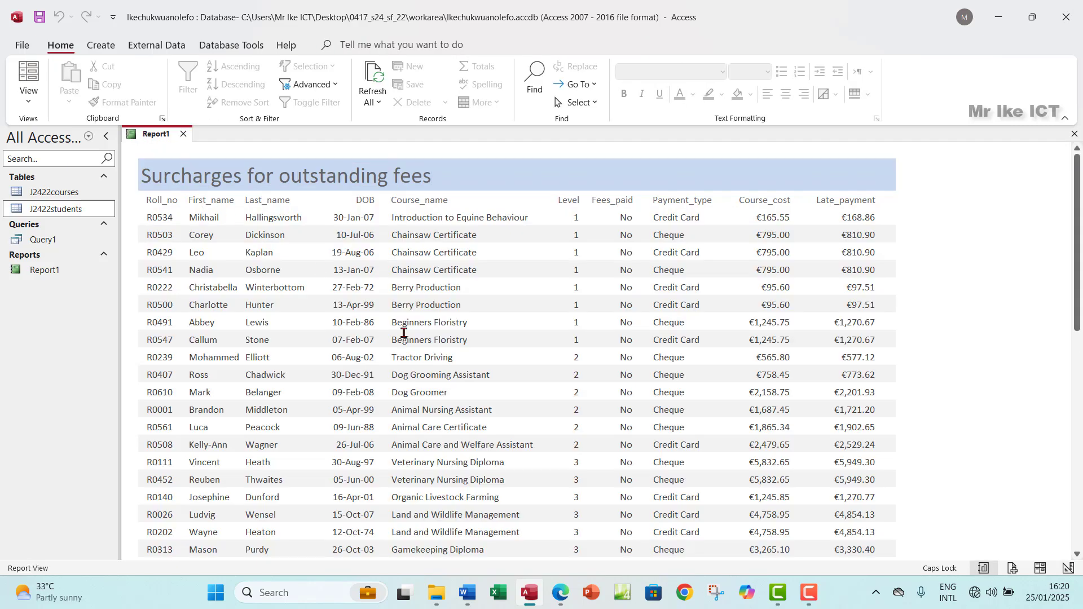
{"action": "left_click", "coordinate": [27, 105]}
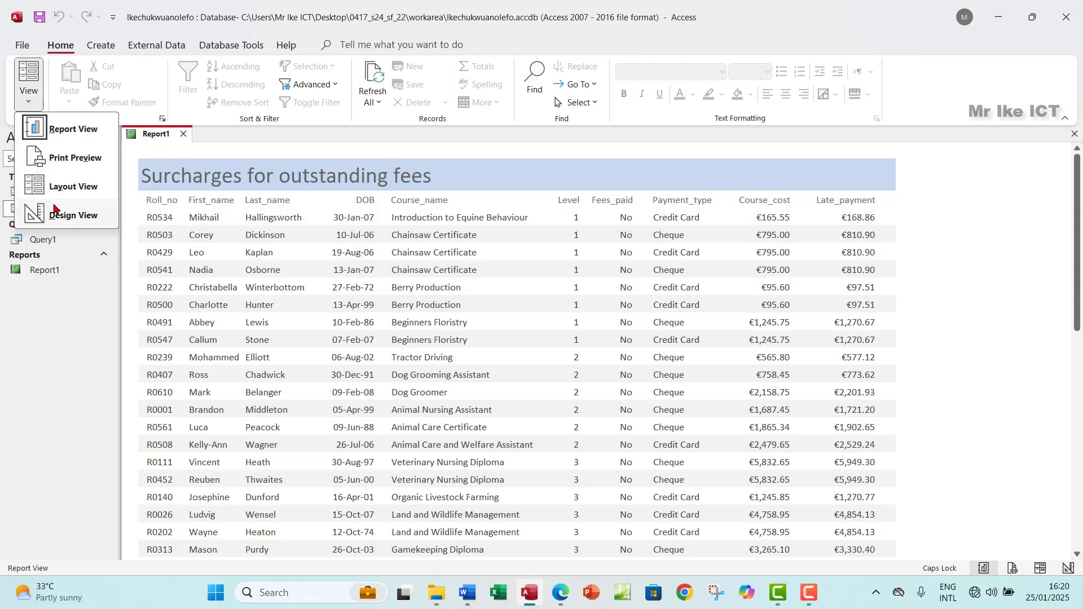
{"action": "left_click", "coordinate": [66, 157]}
{"action": "scroll", "coordinate": [479, 394], "scroll_direction": "up", "scroll_amount": 6}
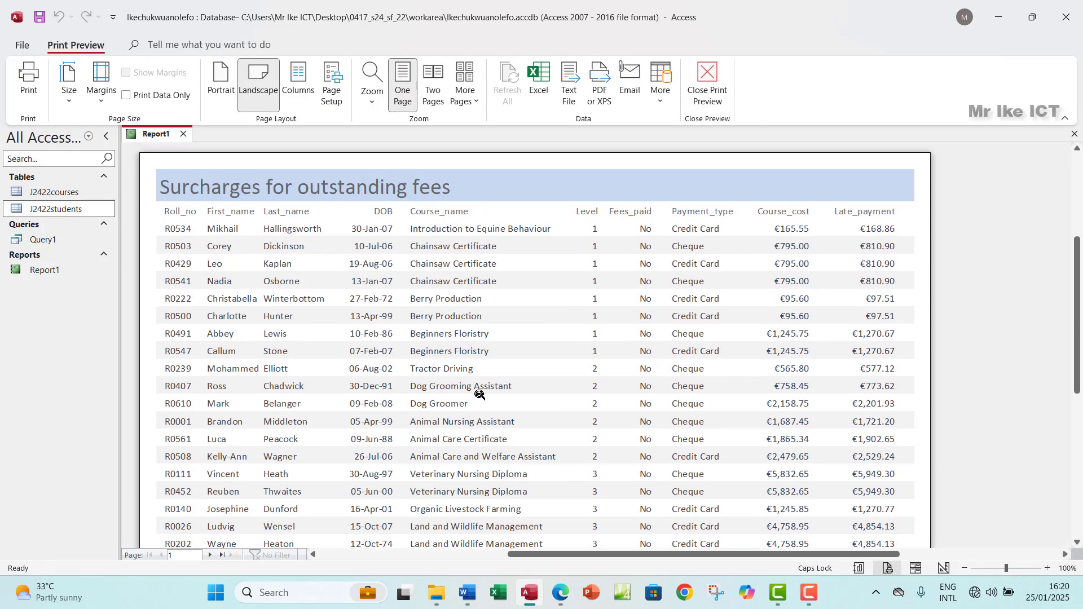
{"action": "scroll", "coordinate": [480, 394], "scroll_direction": "down", "scroll_amount": 1}
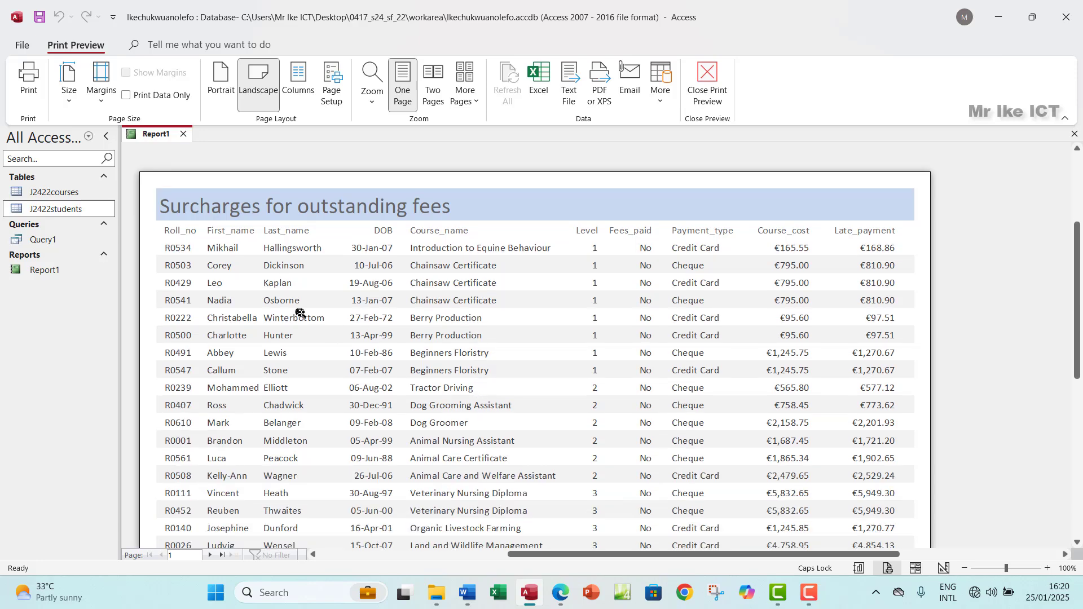
{"action": "left_click", "coordinate": [28, 79]}
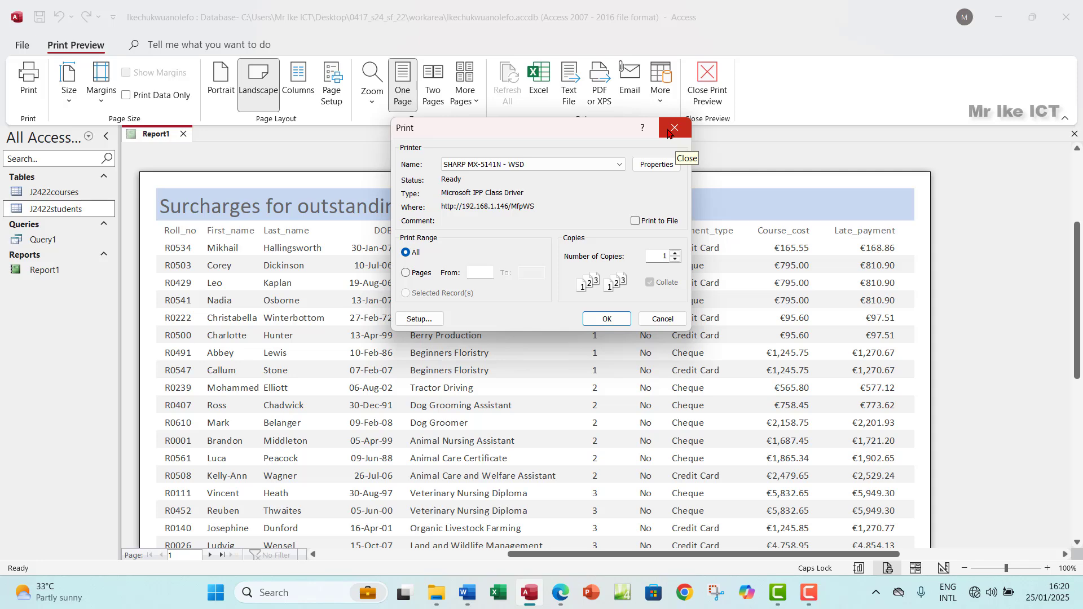
{"action": "left_click", "coordinate": [673, 132]}
Step: Close Report1 and scroll the exam paper in Edge down to question 17
{"action": "scroll", "coordinate": [468, 445], "scroll_direction": "down", "scroll_amount": 3}
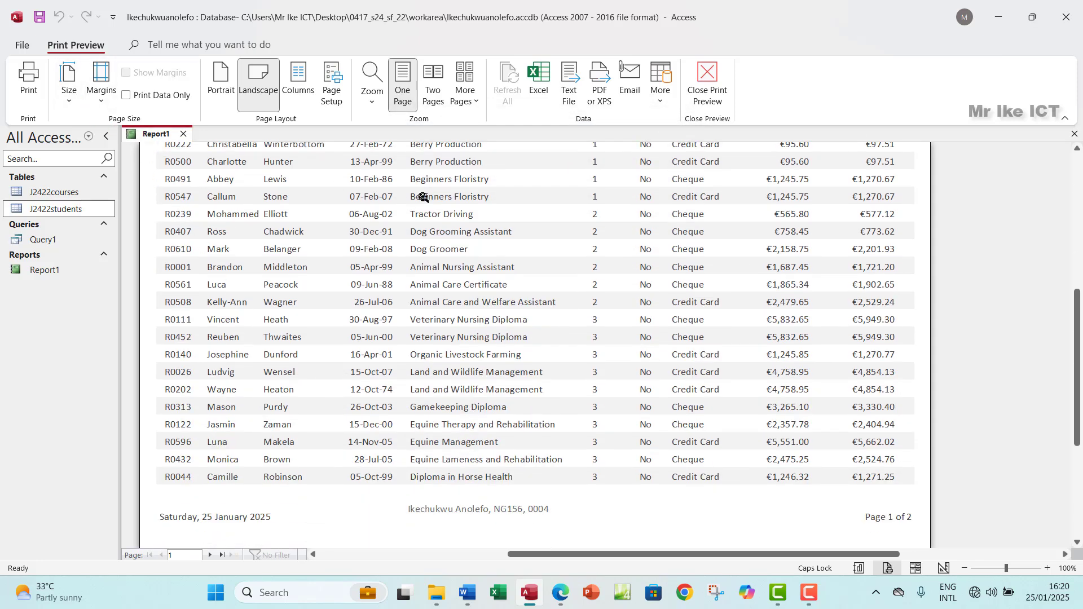
{"action": "left_click", "coordinate": [1073, 134]}
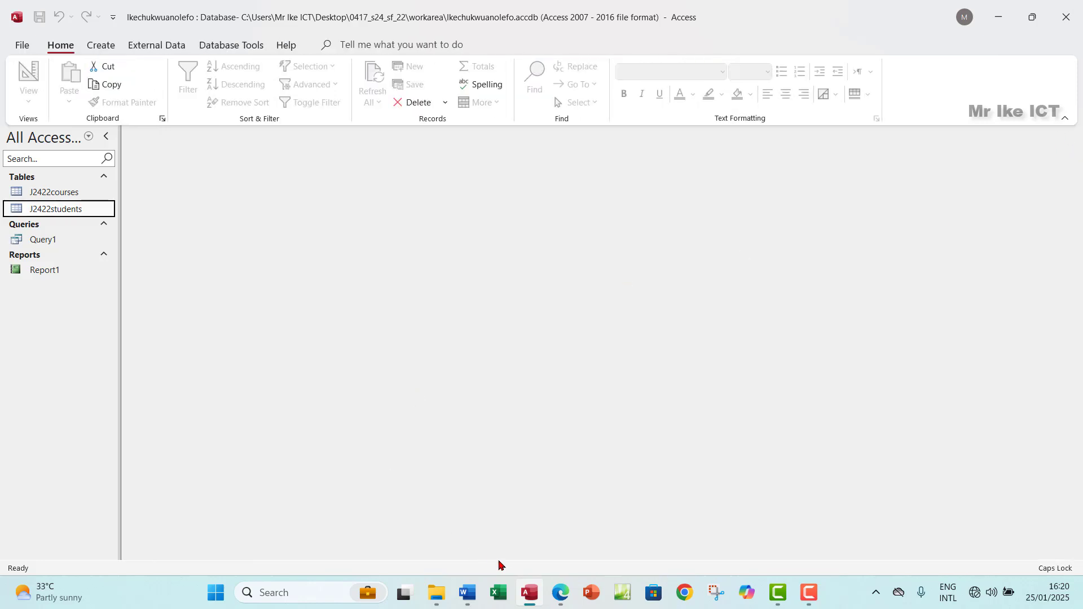
{"action": "left_click", "coordinate": [562, 593]}
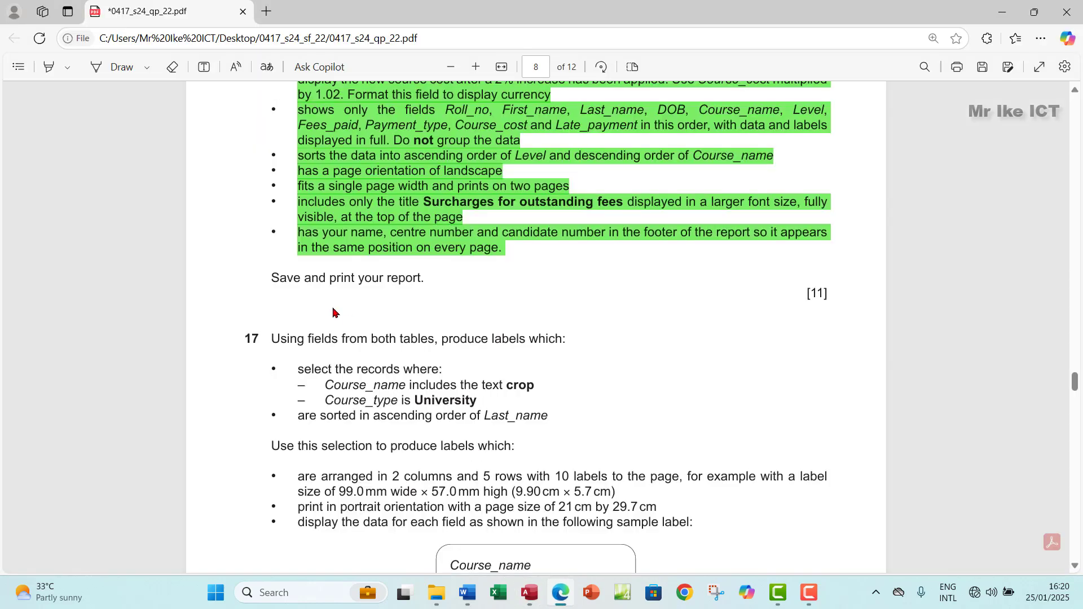
{"action": "scroll", "coordinate": [365, 333], "scroll_direction": "down", "scroll_amount": 3}
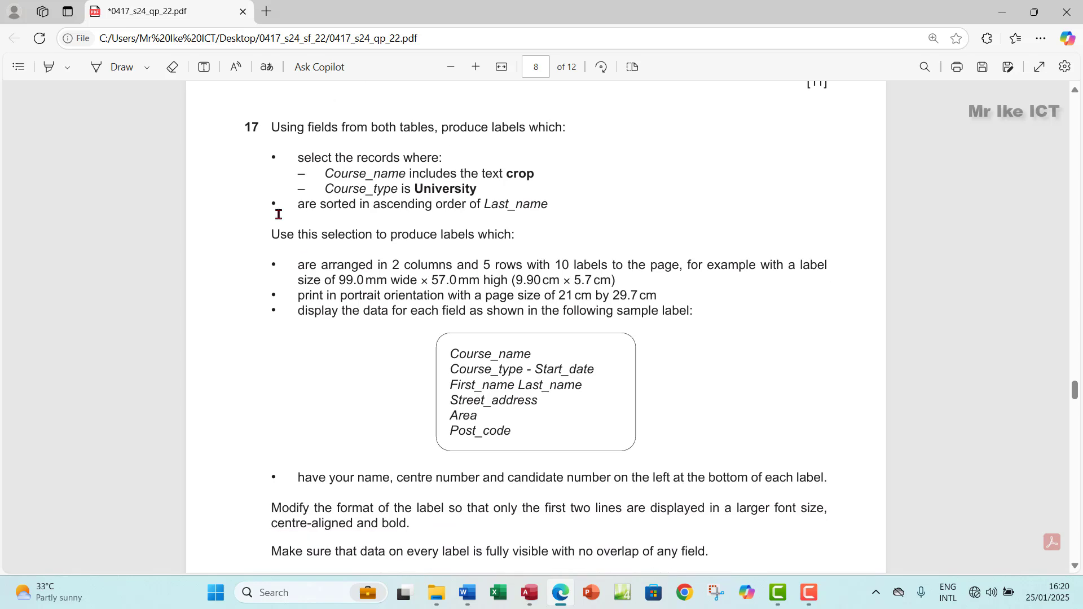
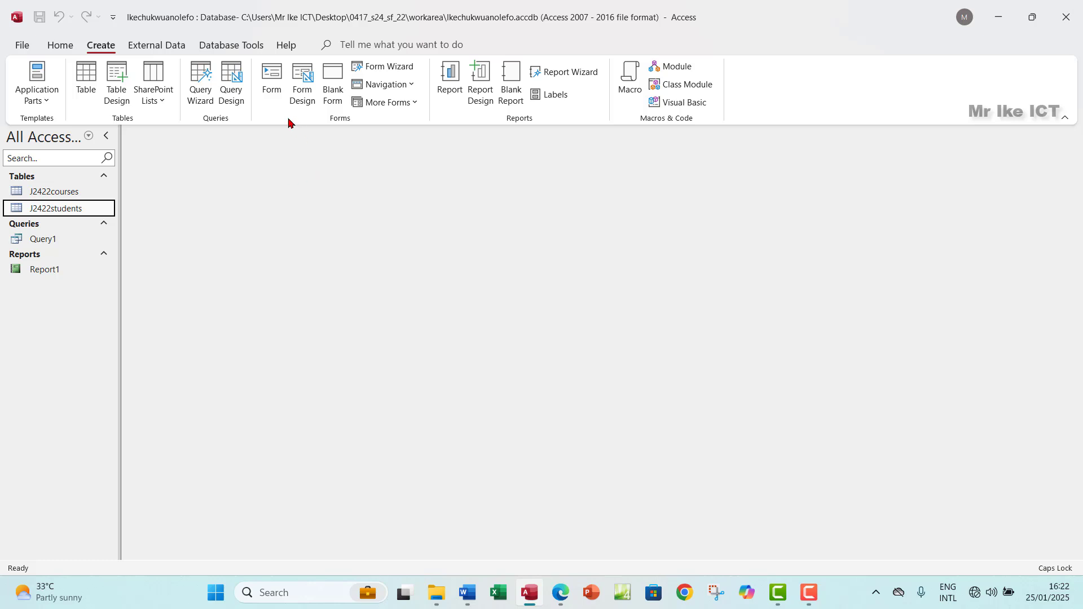
Step: Start a new query design with the J2422courses and J2422students tables added
{"action": "left_click", "coordinate": [232, 85]}
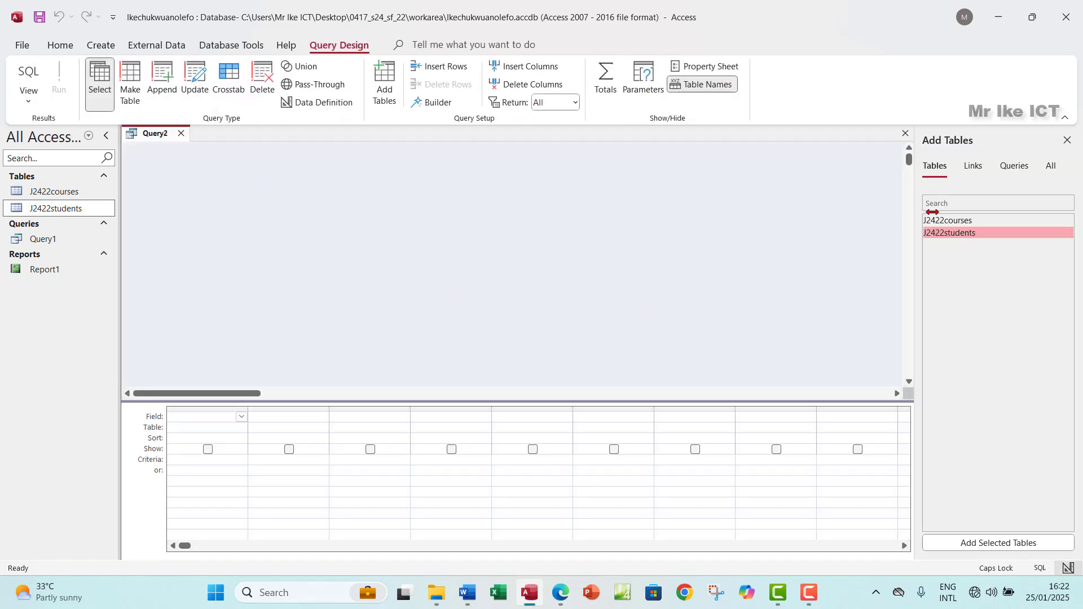
{"action": "double_click", "coordinate": [961, 223]}
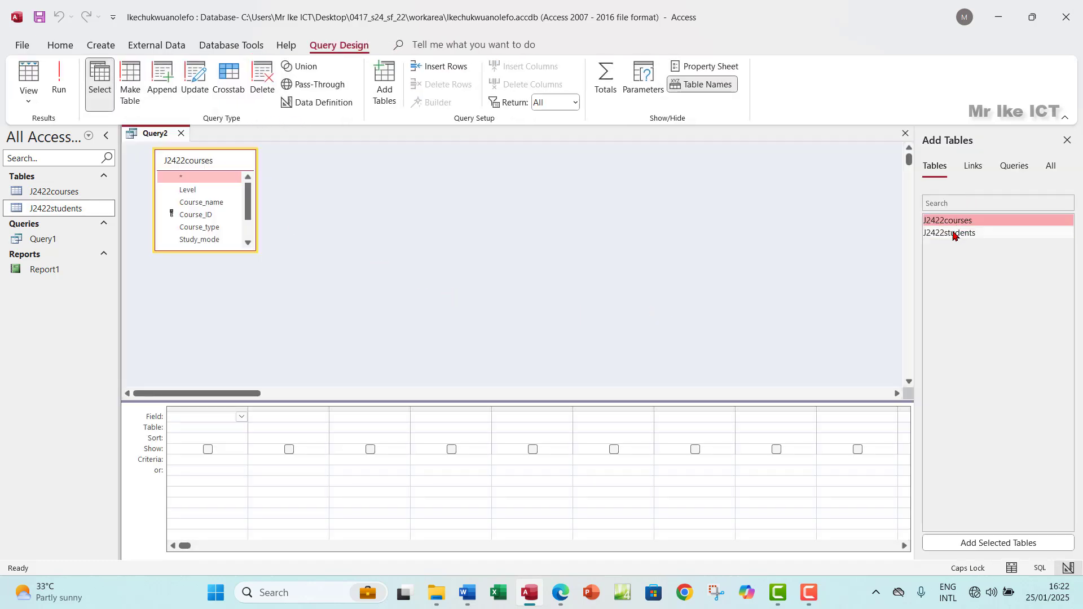
{"action": "double_click", "coordinate": [954, 233]}
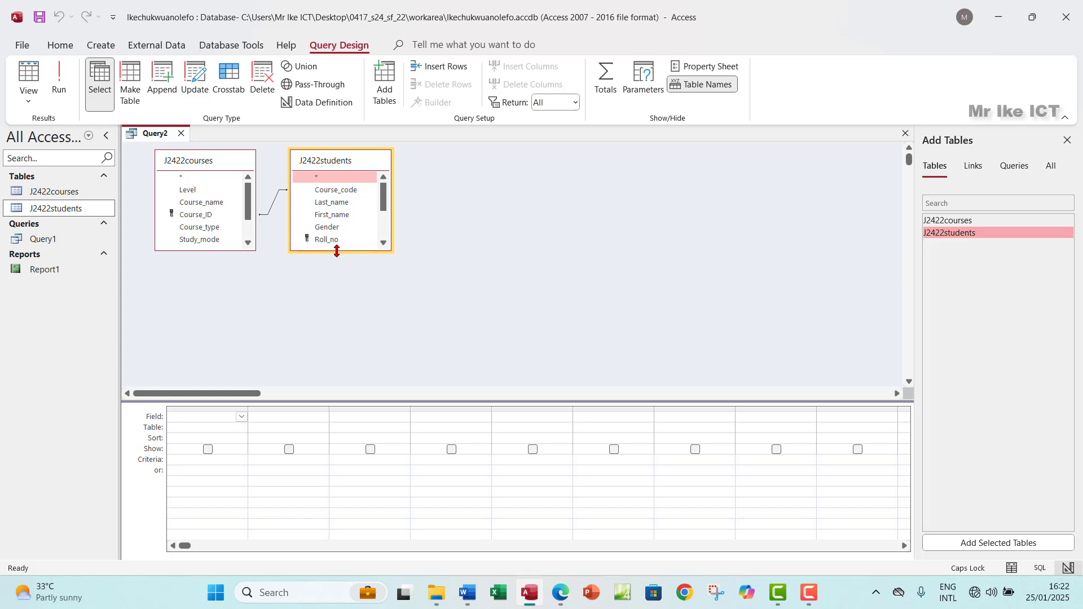
{"action": "left_click_drag", "start_coordinate": [348, 252], "coordinate": [350, 334]}
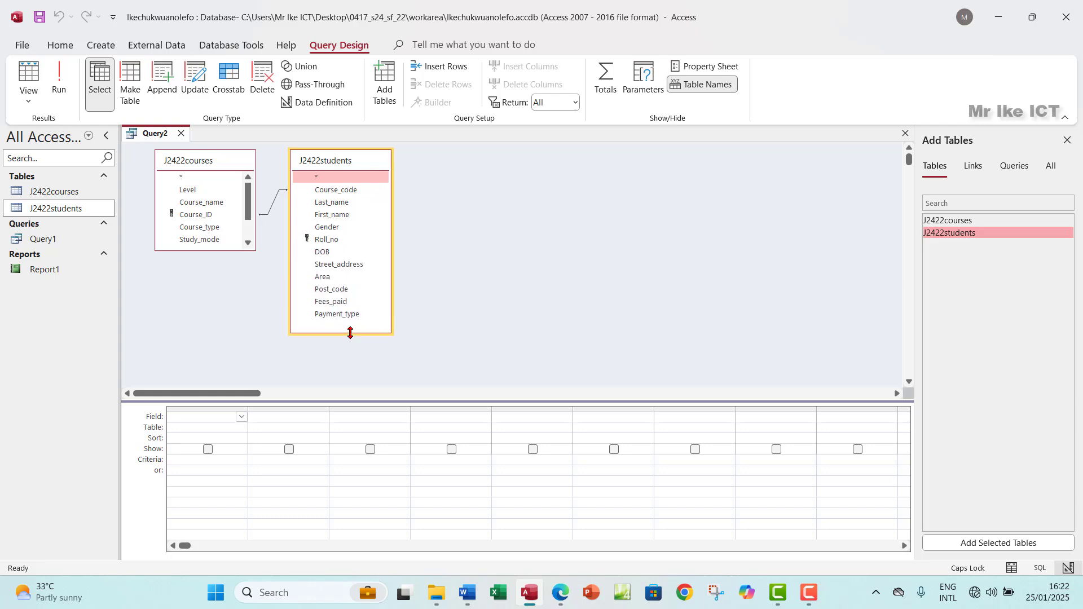
{"action": "left_click_drag", "start_coordinate": [232, 250], "coordinate": [237, 305]}
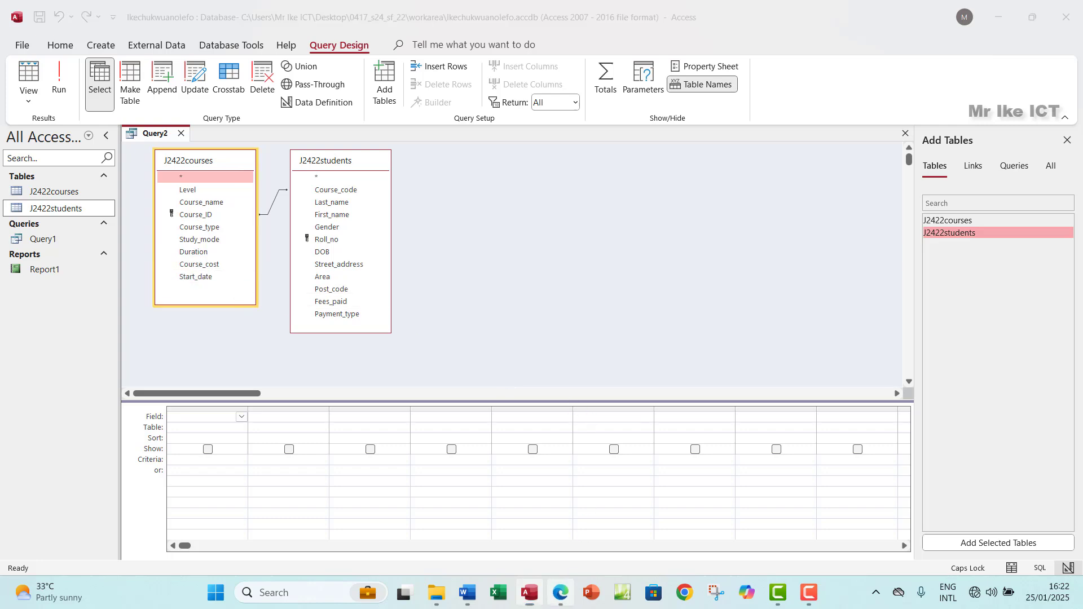
{"action": "left_click", "coordinate": [560, 592]}
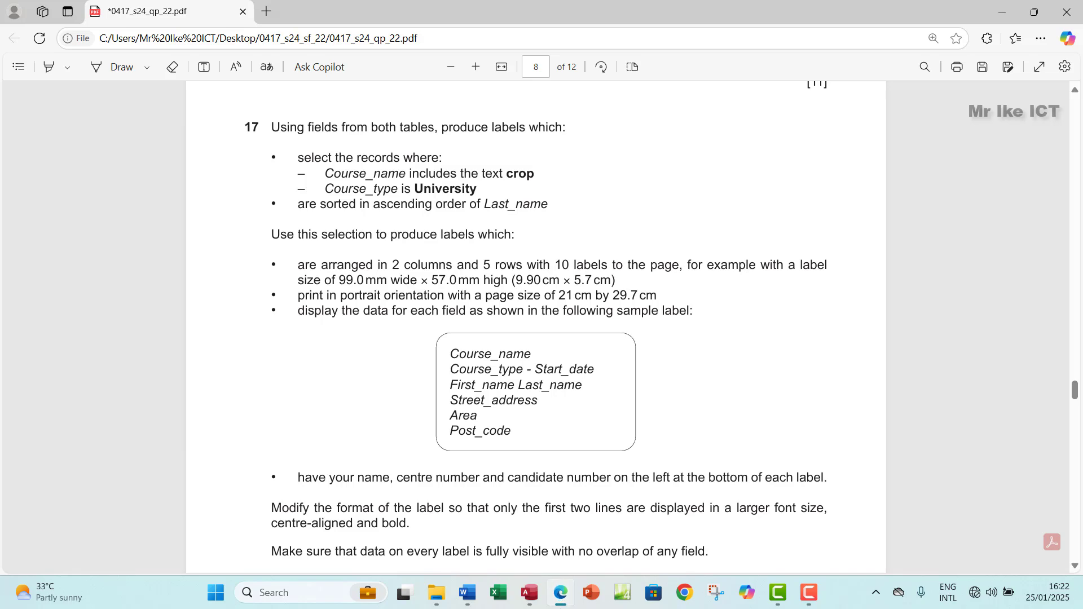
{"action": "key", "text": "alt+Tab"}
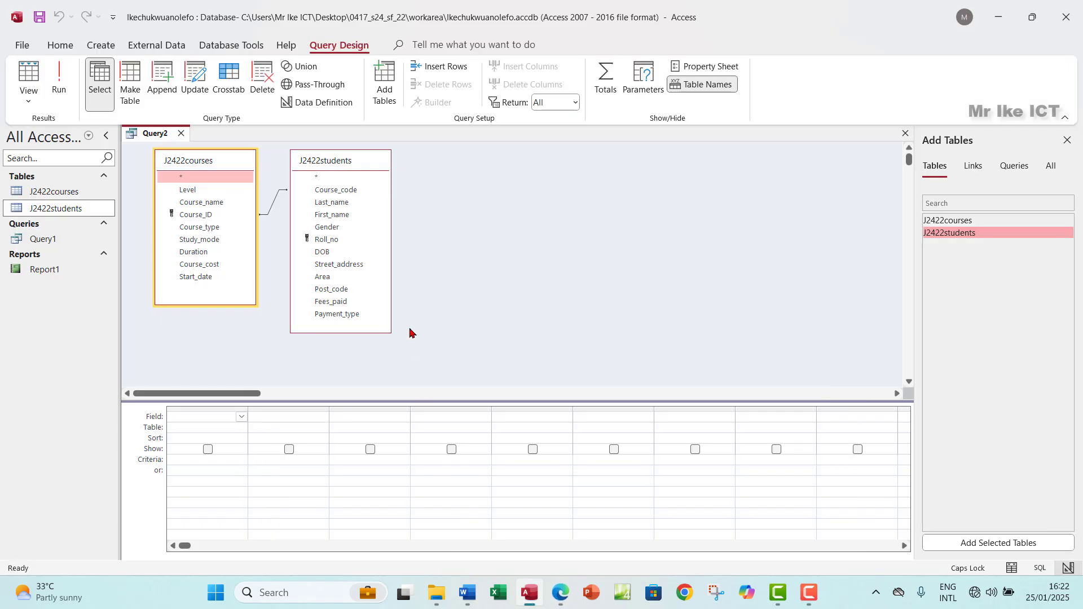
Step: Add Course_name, Course_type and Start_date from J2422courses to the query grid
{"action": "double_click", "coordinate": [207, 203]}
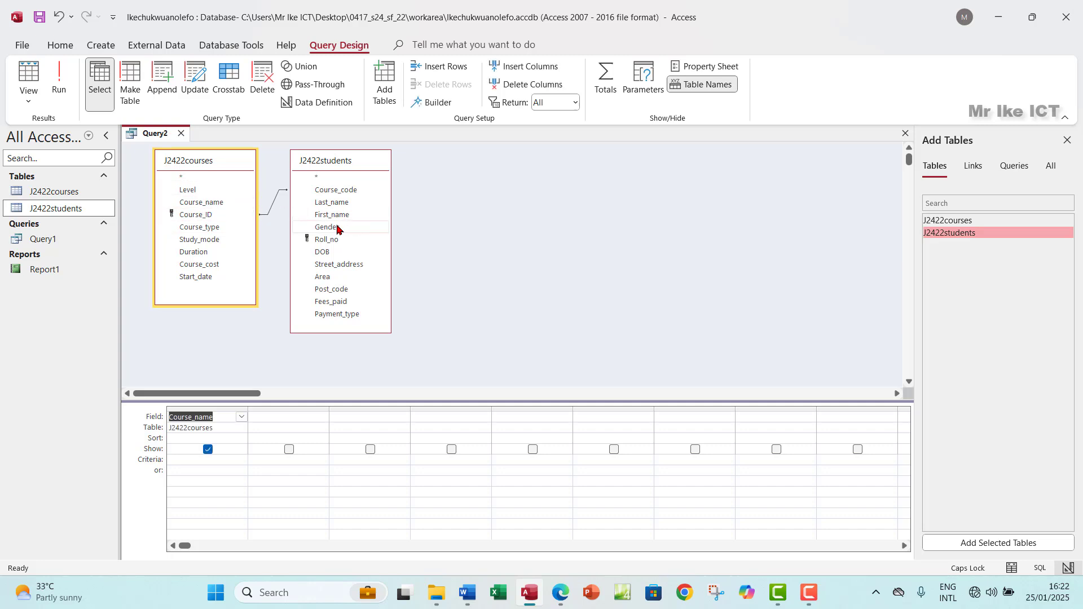
{"action": "double_click", "coordinate": [217, 227]}
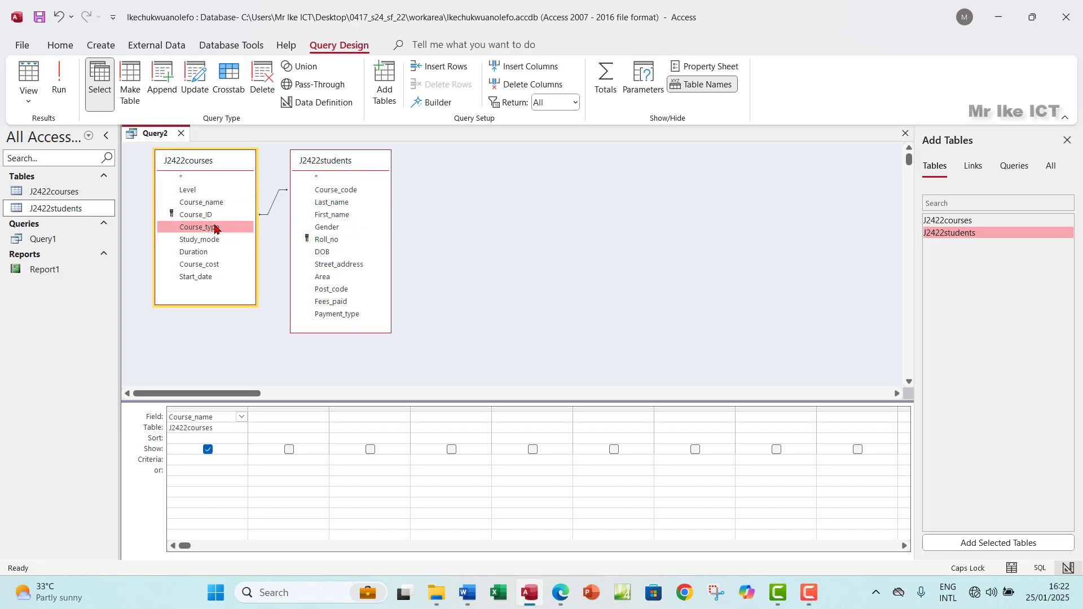
{"action": "left_click", "coordinate": [561, 594]}
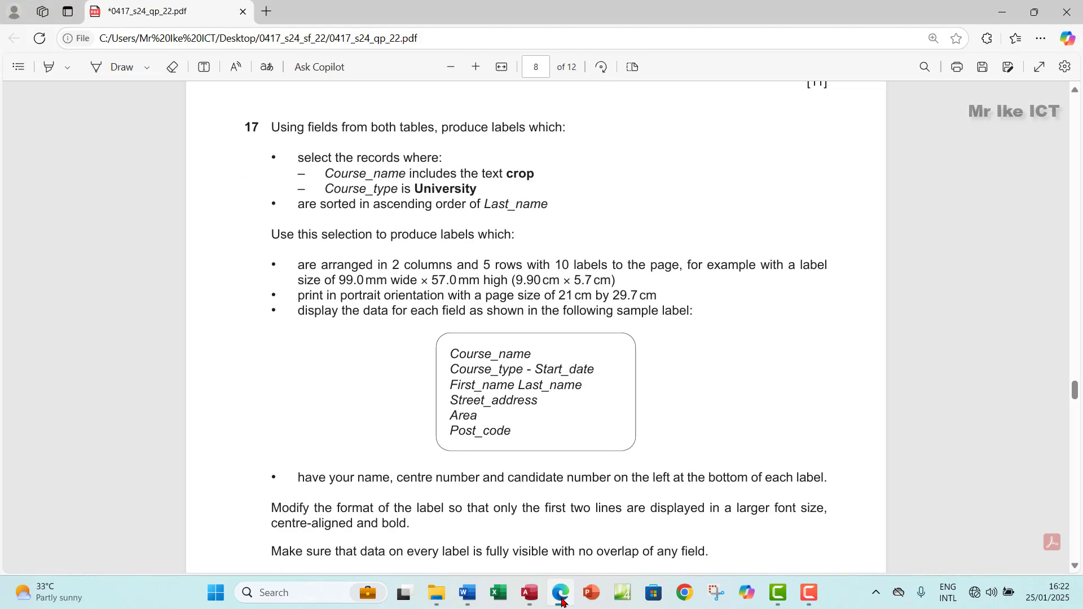
{"action": "left_click", "coordinate": [562, 602]}
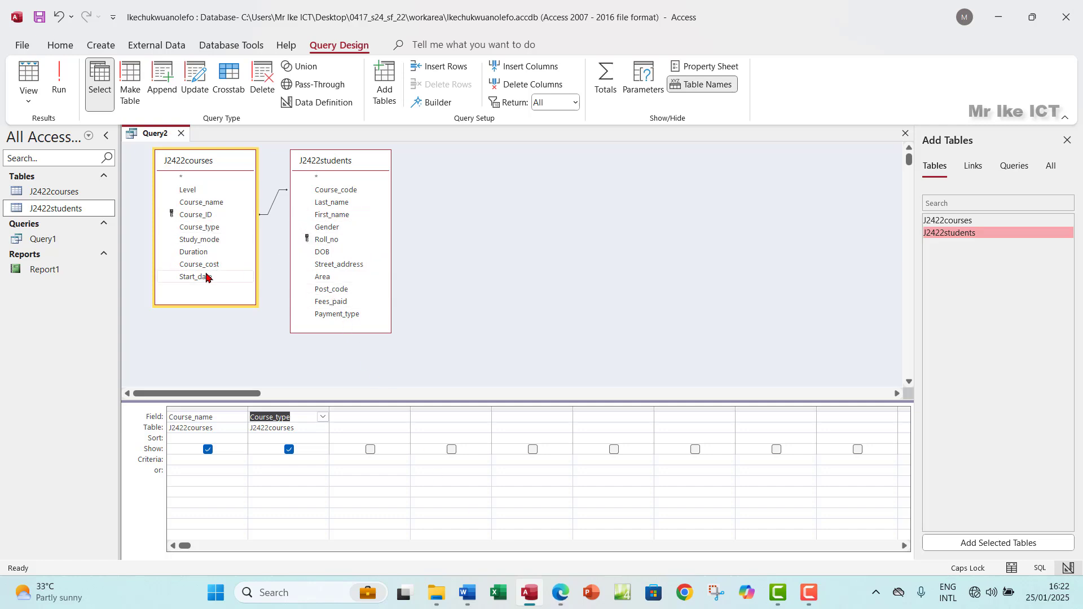
{"action": "left_click", "coordinate": [203, 280]}
{"action": "double_click", "coordinate": [204, 280]}
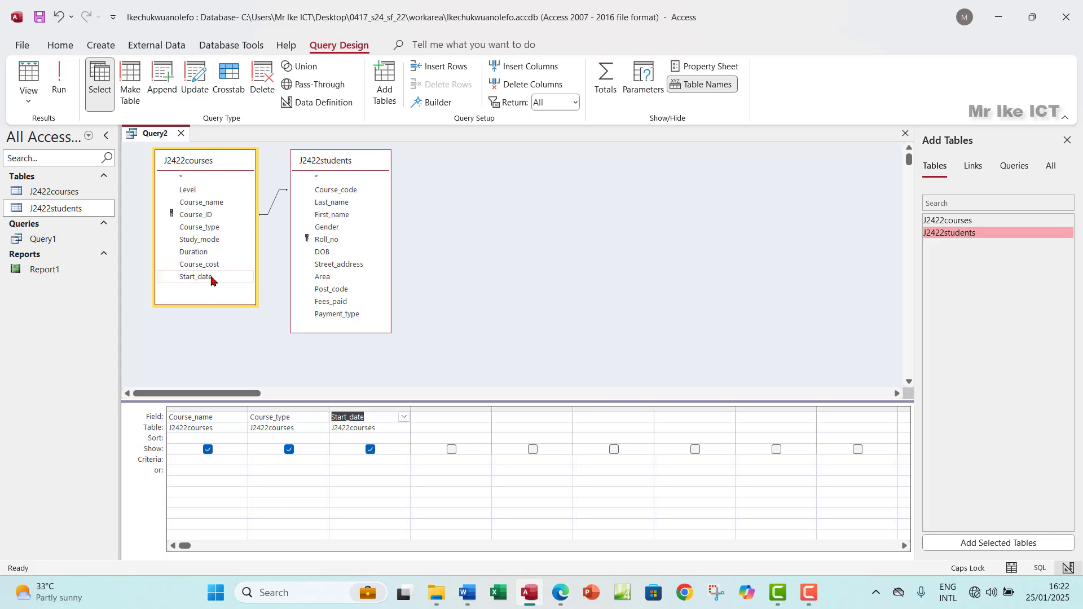
Step: Add First_name, Last_name, Street_address, Area and Post_code from J2422students to the grid
{"action": "double_click", "coordinate": [341, 215]}
{"action": "double_click", "coordinate": [344, 204]}
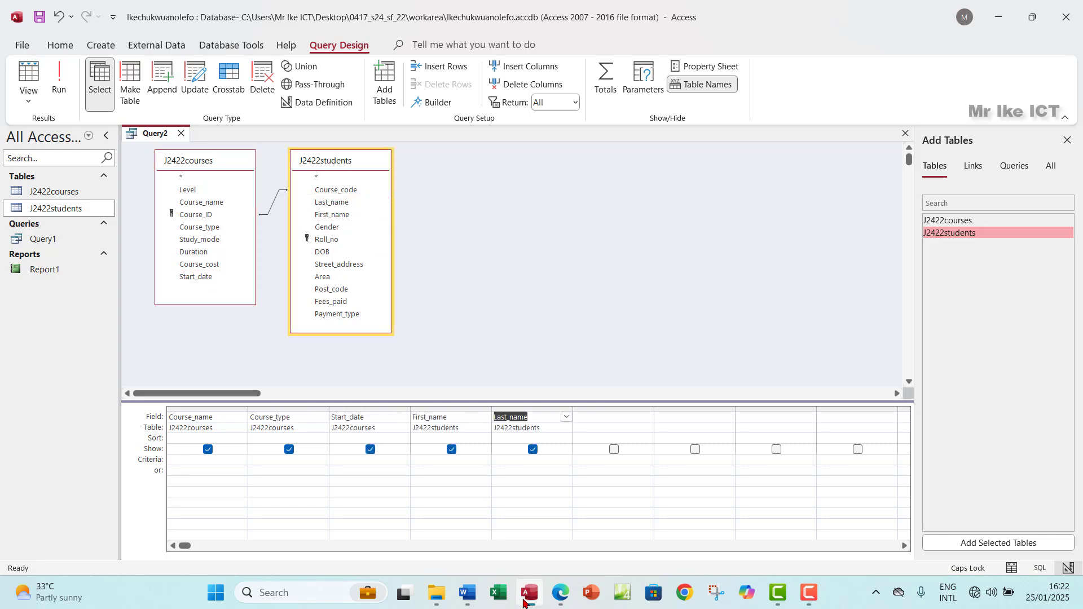
{"action": "left_click", "coordinate": [562, 601]}
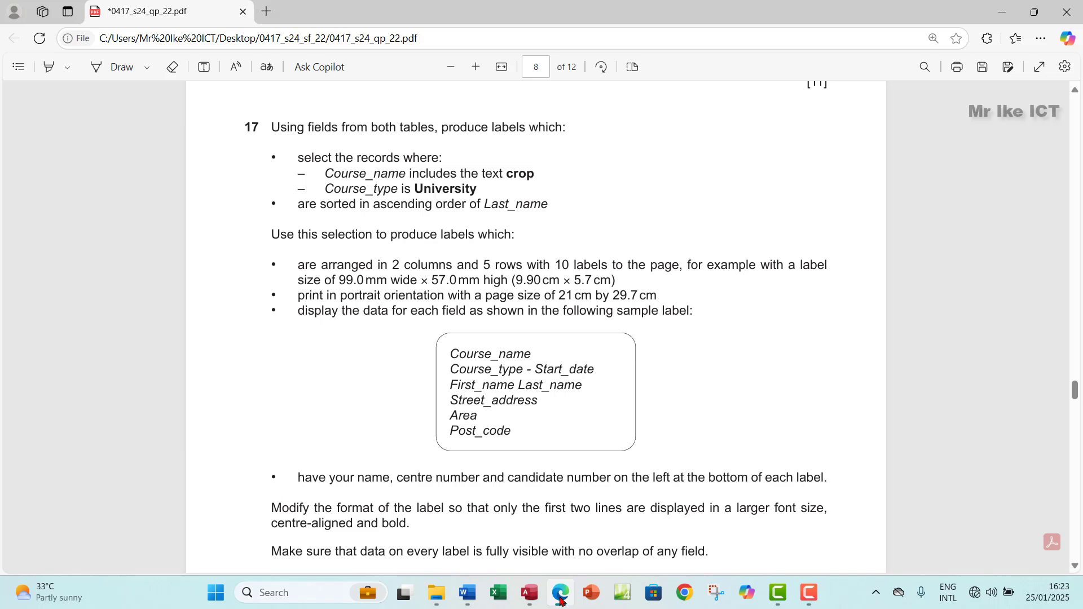
{"action": "left_click", "coordinate": [561, 600]}
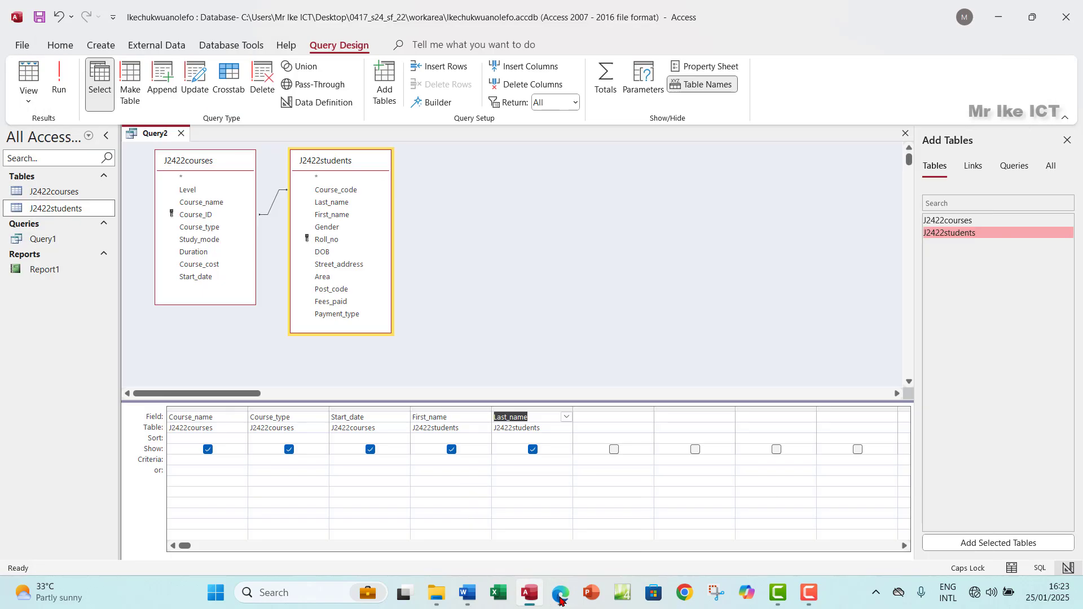
{"action": "double_click", "coordinate": [342, 264]}
{"action": "double_click", "coordinate": [328, 277]}
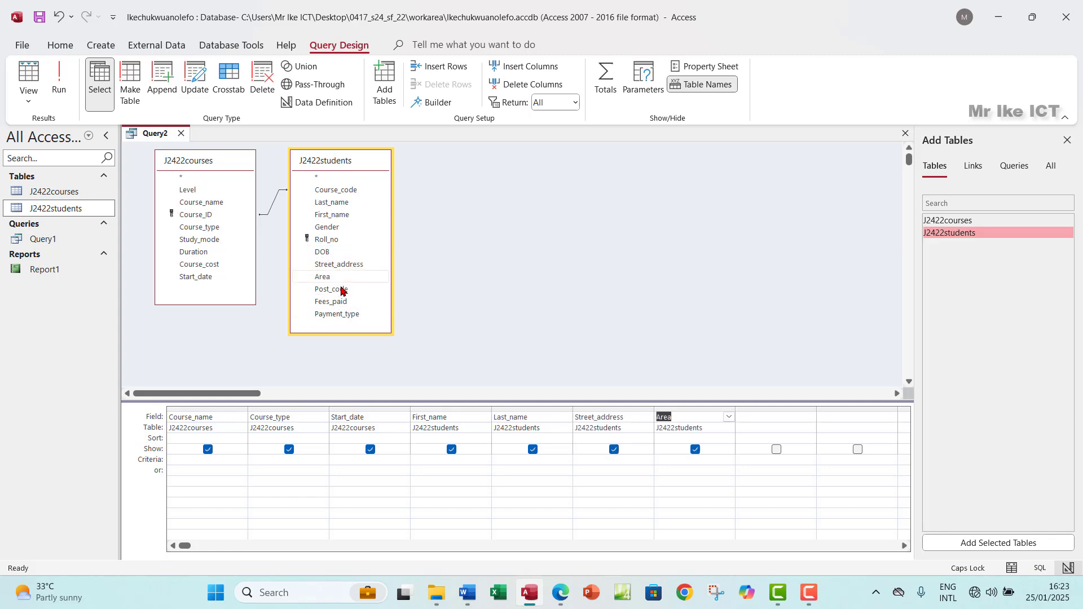
{"action": "left_click", "coordinate": [561, 594]}
{"action": "left_click", "coordinate": [560, 594]}
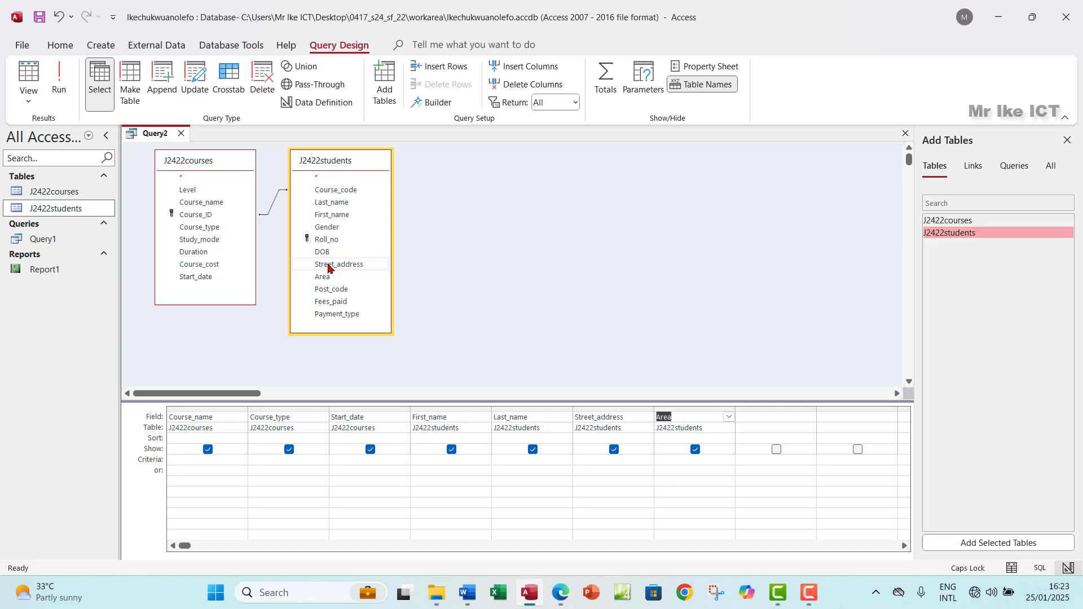
{"action": "double_click", "coordinate": [351, 290]}
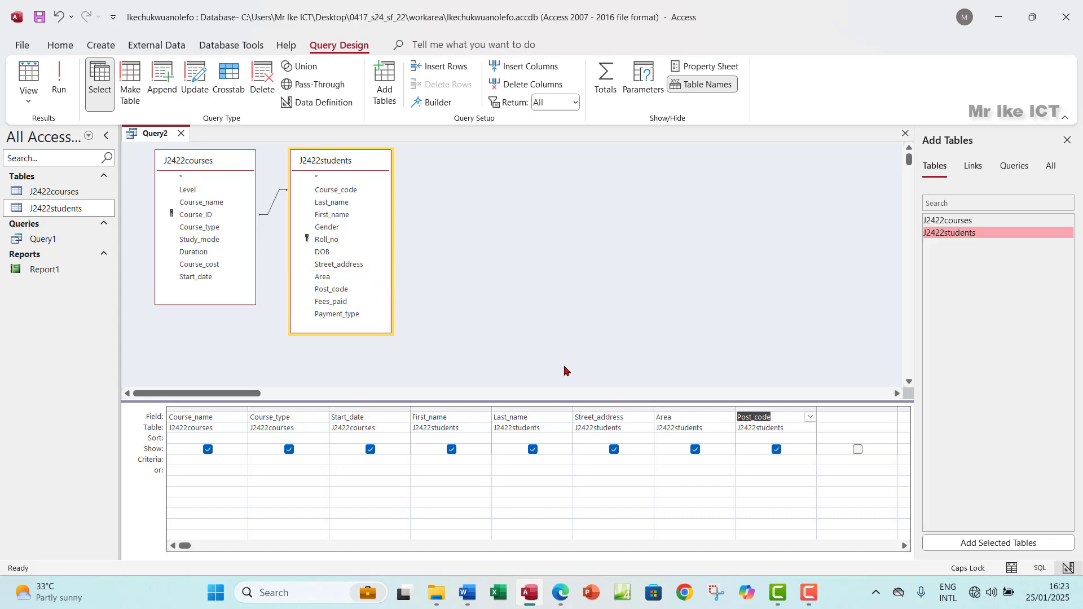
Step: Read the question's 'crop' selection rule and select the Course_name criteria cell
{"action": "left_click", "coordinate": [561, 596]}
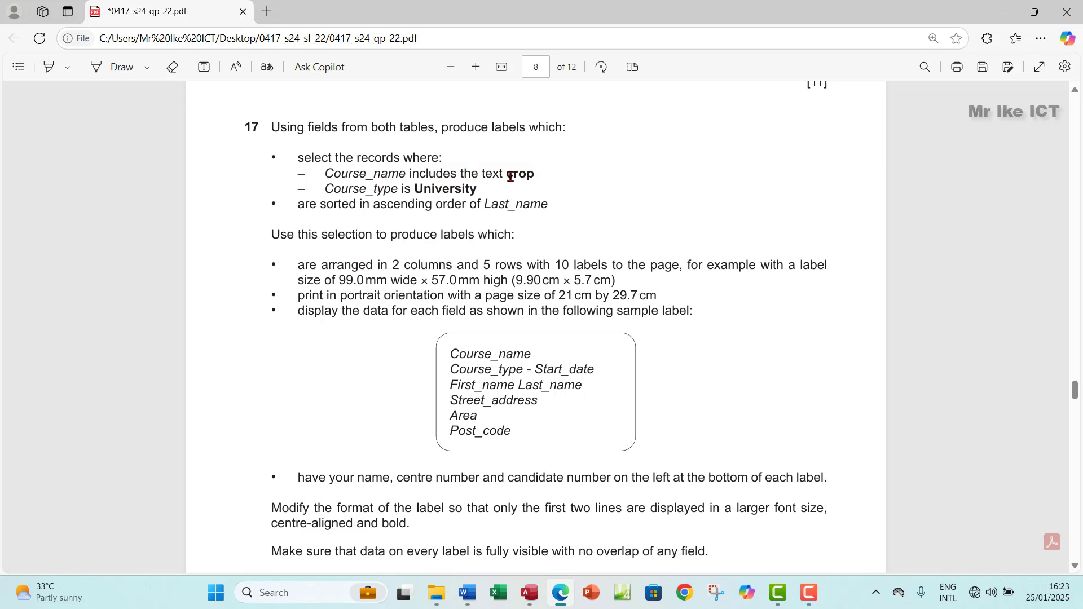
{"action": "left_click_drag", "start_coordinate": [559, 182], "coordinate": [502, 179]}
{"action": "key", "text": "alt+Tab"}
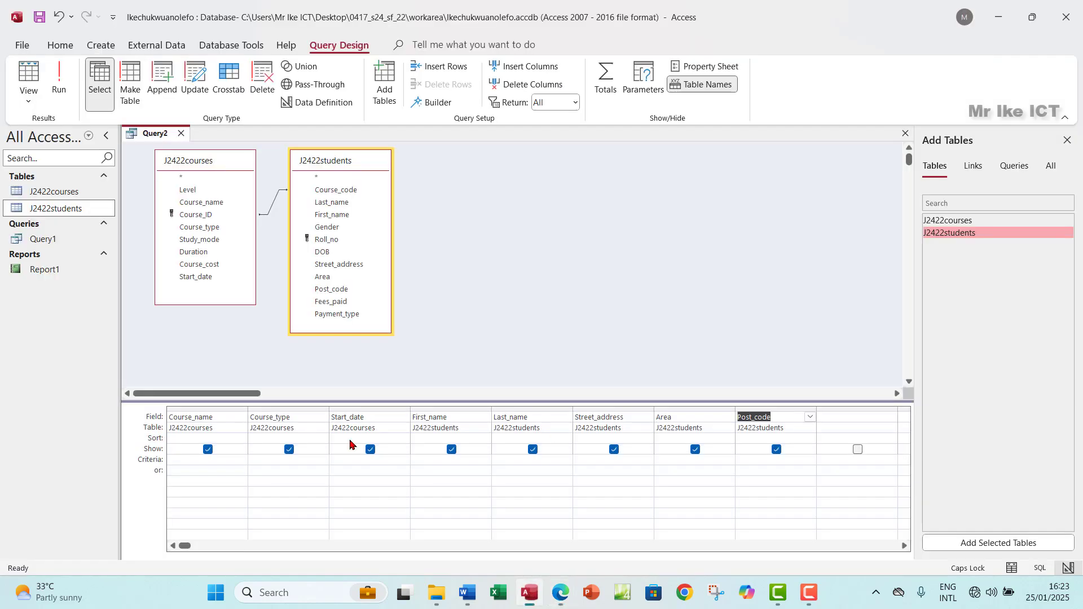
{"action": "left_click", "coordinate": [201, 464]}
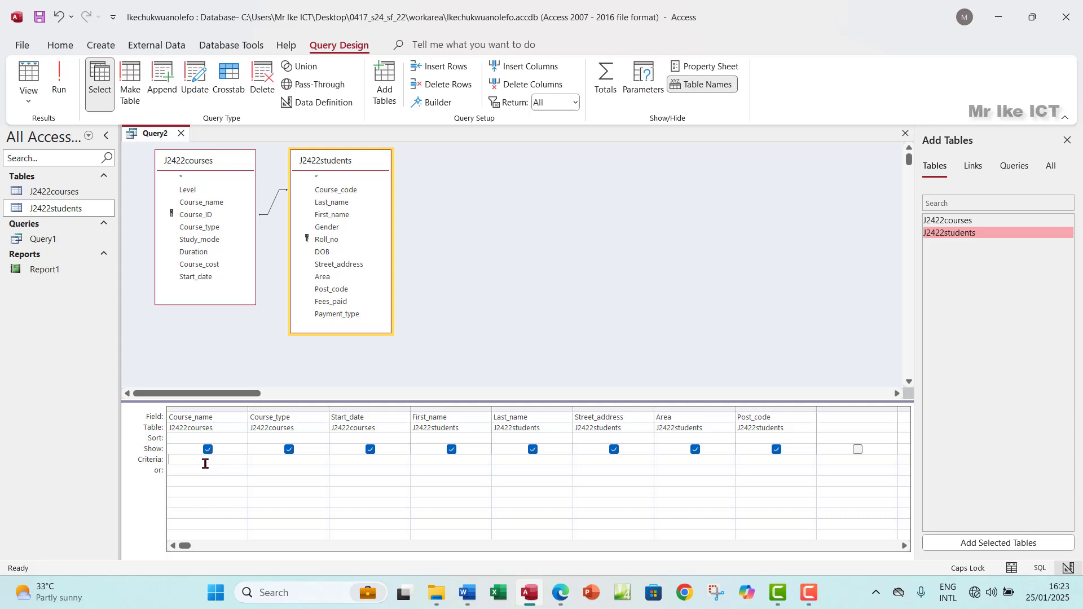
Step: Filter Course_name with Like "*crop*", run the query for 24 records and best-fit the column
{"action": "type", "text": "*"}
{"action": "key", "text": "Caps_Lock"}
{"action": "type", "text": "crop*"}
{"action": "left_click", "coordinate": [59, 82]}
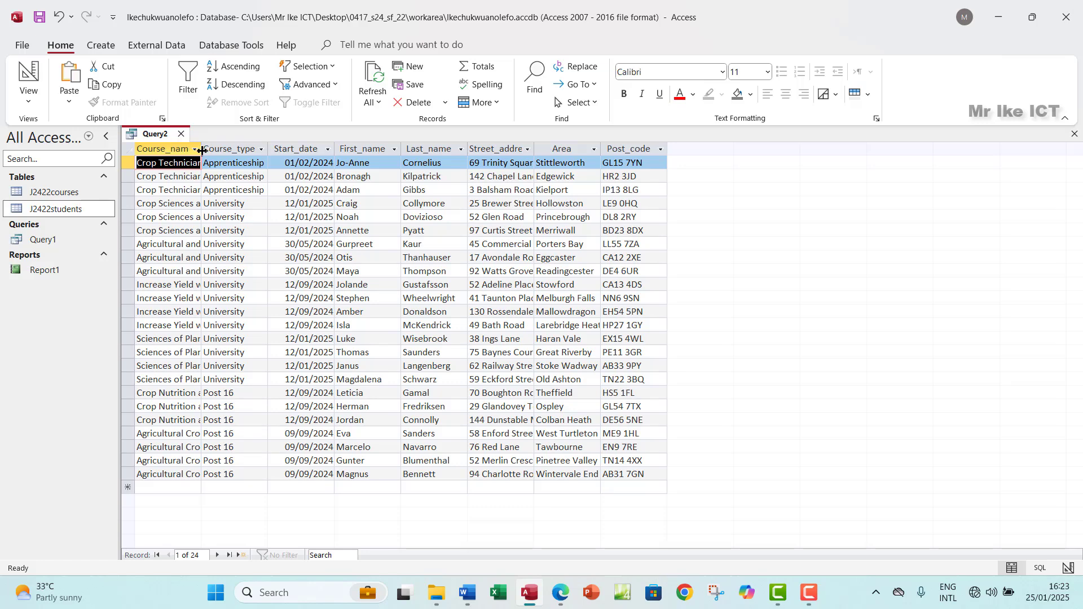
{"action": "double_click", "coordinate": [201, 148]}
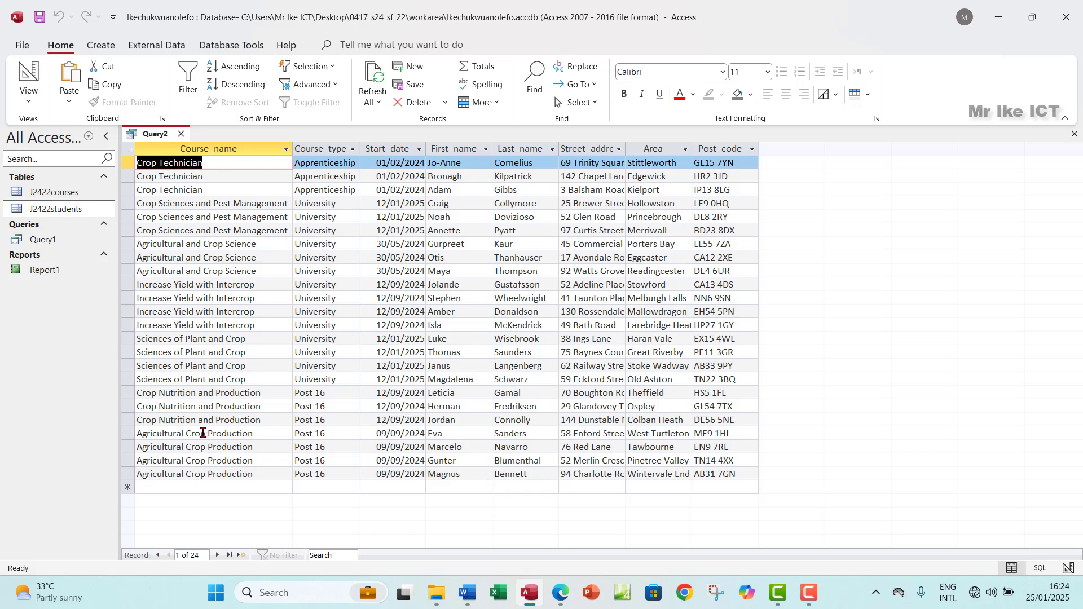
{"action": "left_click", "coordinate": [562, 593]}
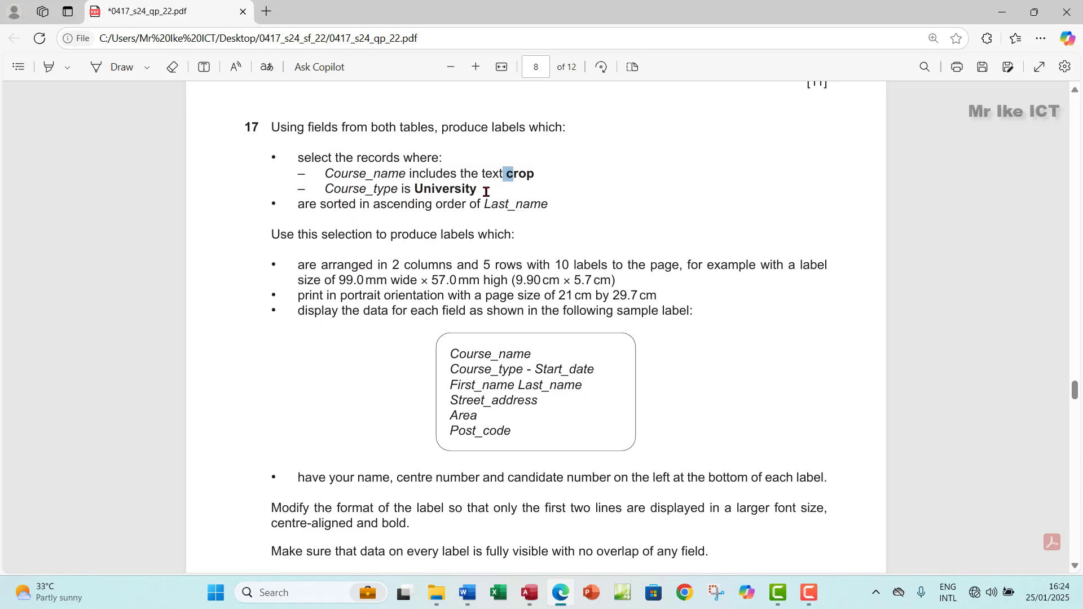
Step: Add University as the Course_type criterion and rerun the query, leaving 14 records
{"action": "left_click_drag", "start_coordinate": [418, 190], "coordinate": [477, 189]}
{"action": "left_click", "coordinate": [497, 69]}
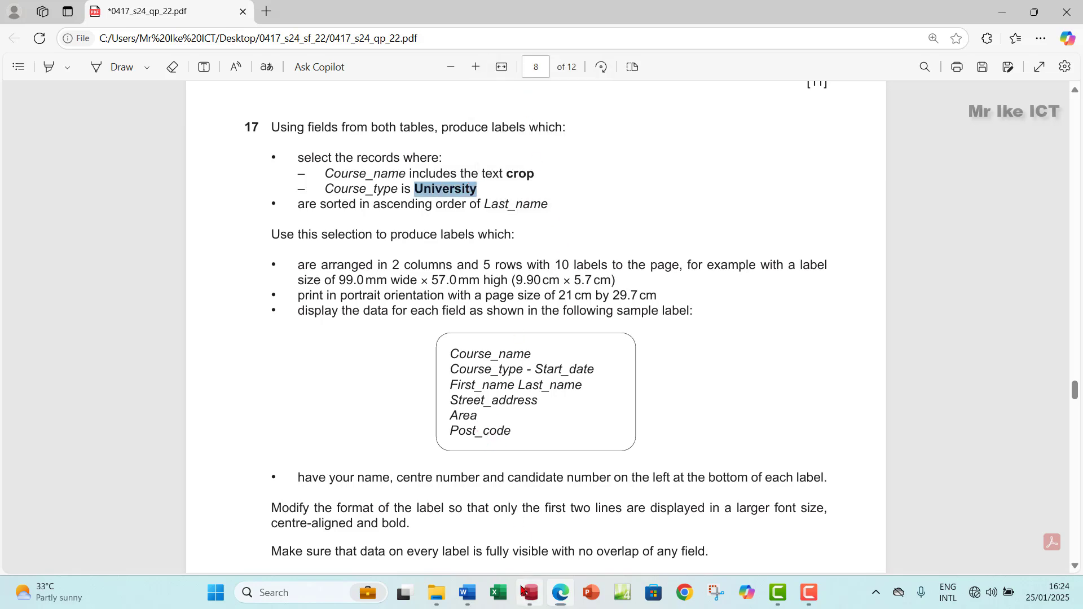
{"action": "left_click", "coordinate": [529, 593]}
{"action": "left_click", "coordinate": [28, 97]}
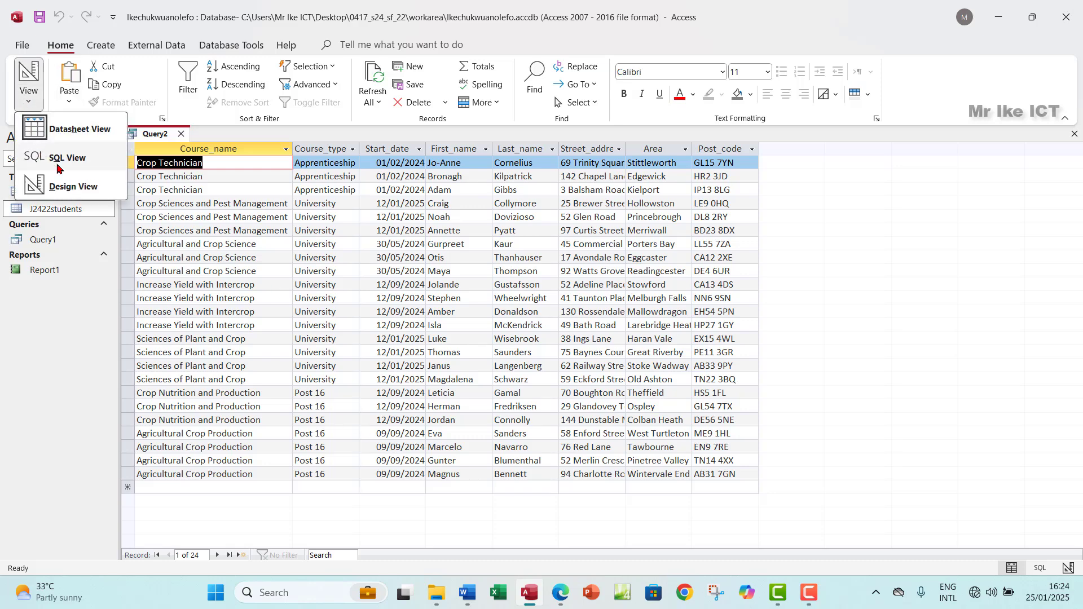
{"action": "left_click", "coordinate": [71, 188]}
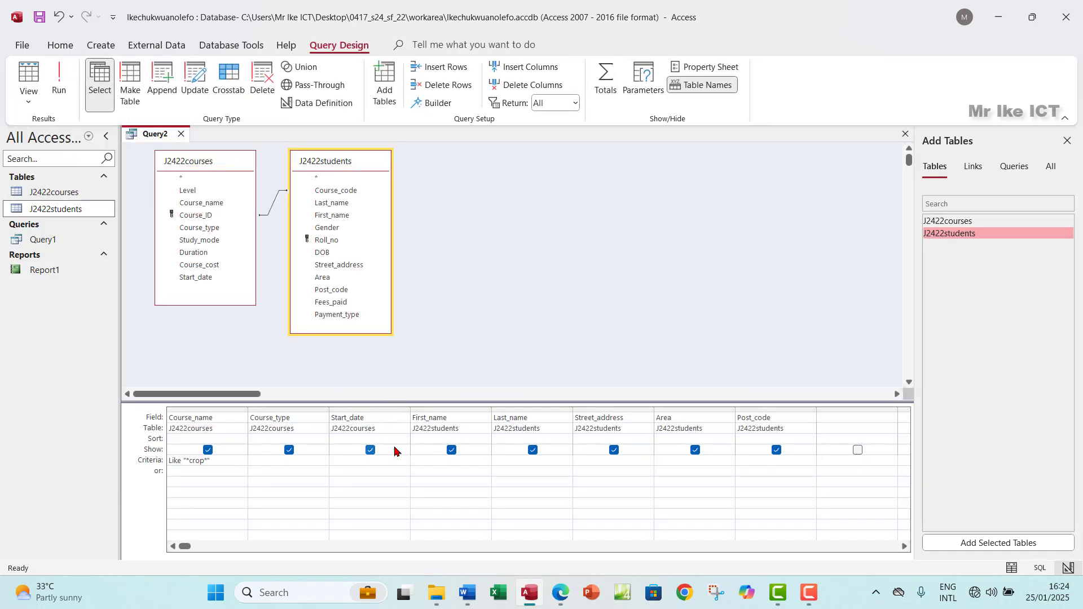
{"action": "left_click", "coordinate": [288, 461]}
{"action": "type", "text": "University"}
{"action": "left_click", "coordinate": [58, 90]}
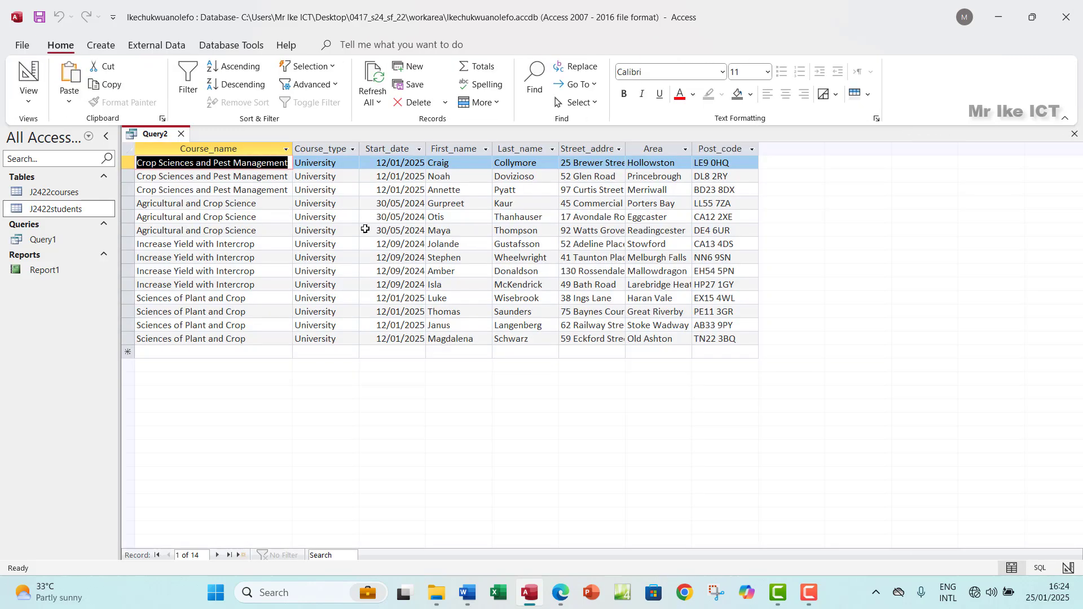
{"action": "left_click", "coordinate": [325, 149]}
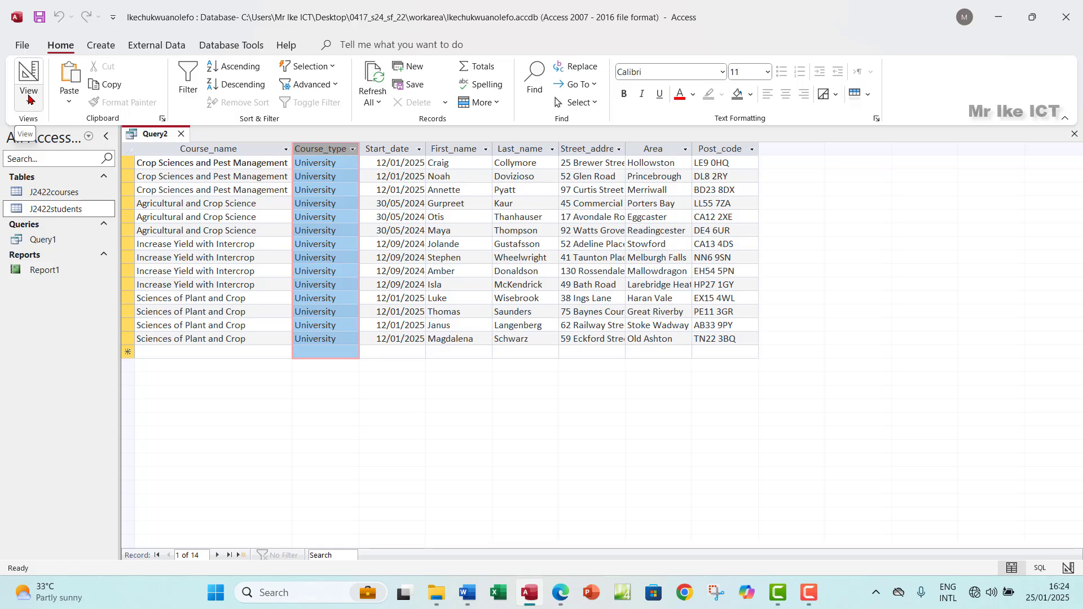
{"action": "left_click", "coordinate": [559, 594]}
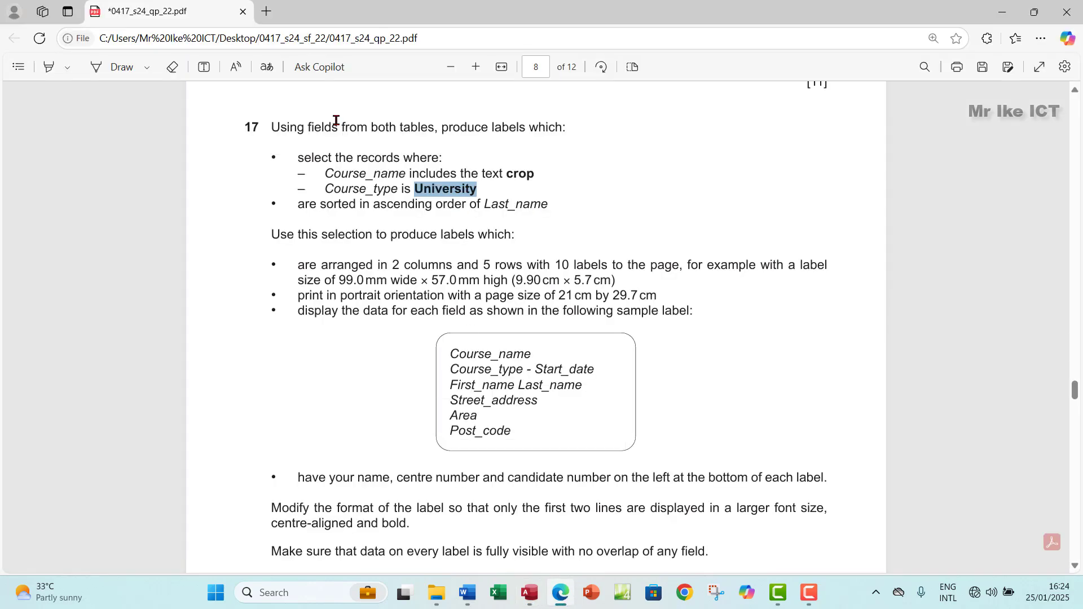
Step: Highlight question 17's opening criteria and the sample label lines in green in the PDF
{"action": "left_click_drag", "start_coordinate": [272, 129], "coordinate": [477, 193]}
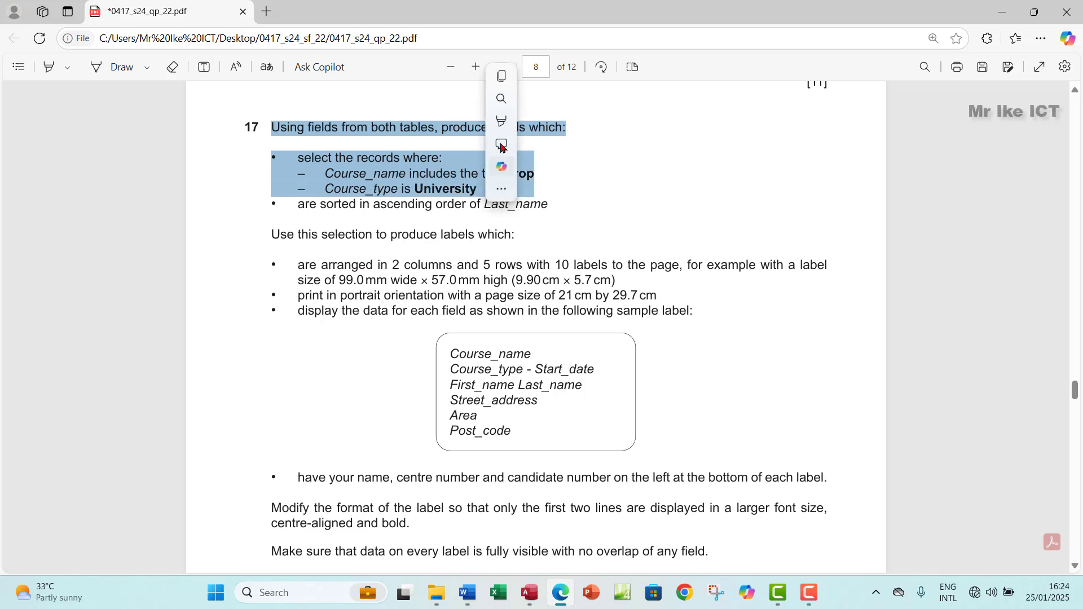
{"action": "mouse_move", "coordinate": [502, 121]}
{"action": "left_click", "coordinate": [632, 142]}
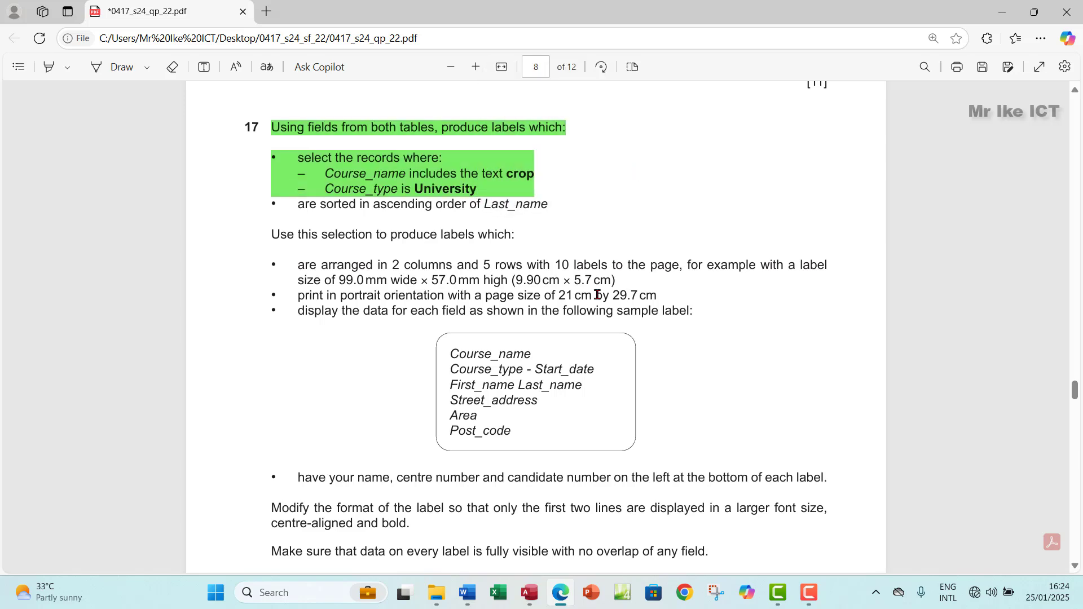
{"action": "left_click_drag", "start_coordinate": [450, 354], "coordinate": [510, 431]}
{"action": "mouse_move", "coordinate": [536, 357]}
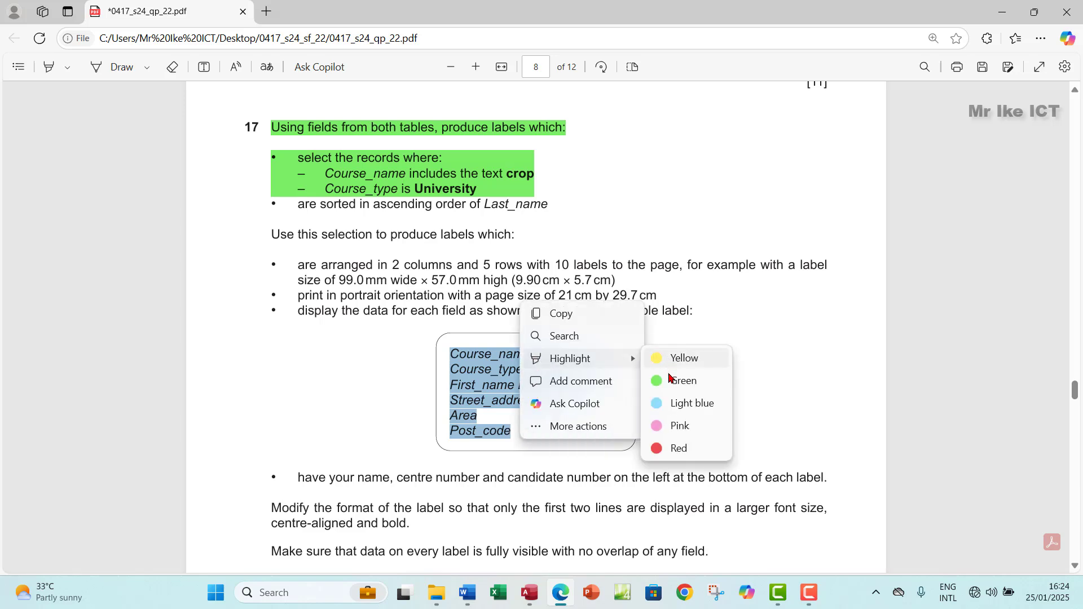
{"action": "left_click", "coordinate": [672, 380]}
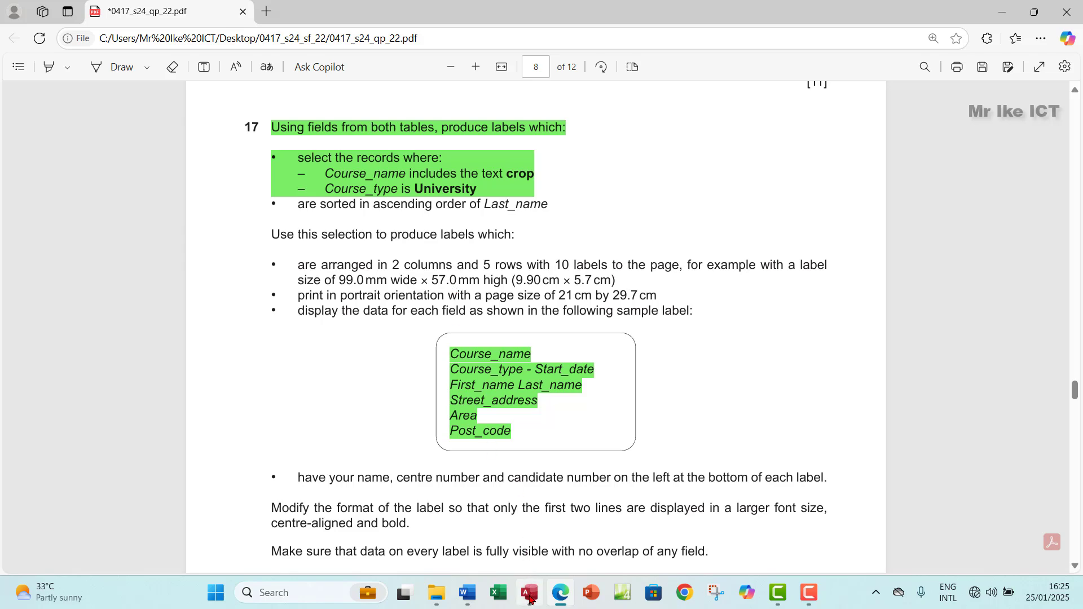
{"action": "left_click", "coordinate": [529, 592]}
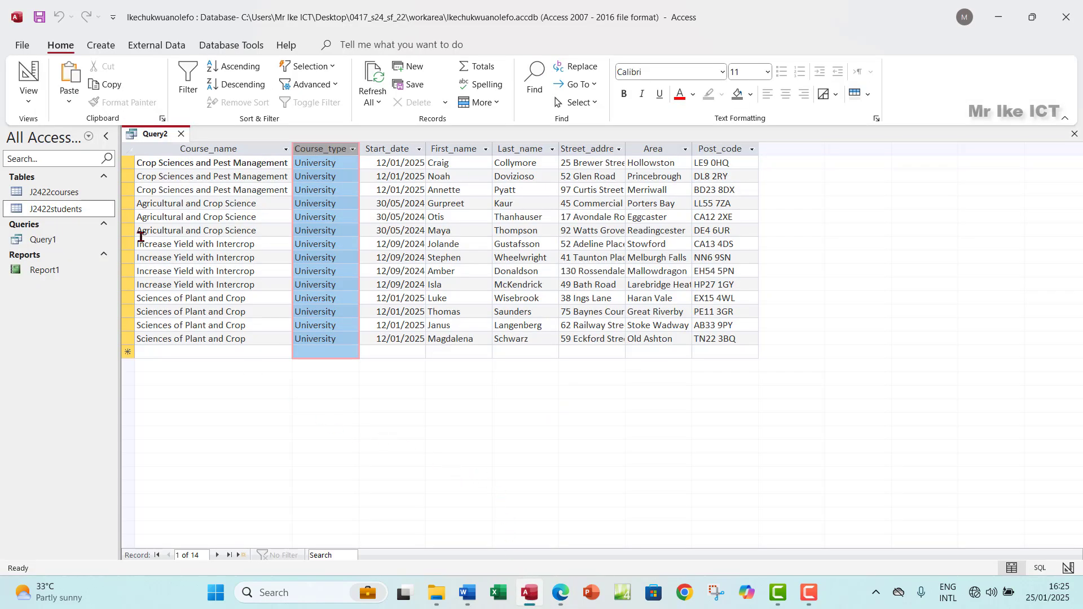
Step: Save the query as LabelQuery, close it, and select it in the navigation pane
{"action": "left_click", "coordinate": [38, 19]}
{"action": "left_click", "coordinate": [478, 205]}
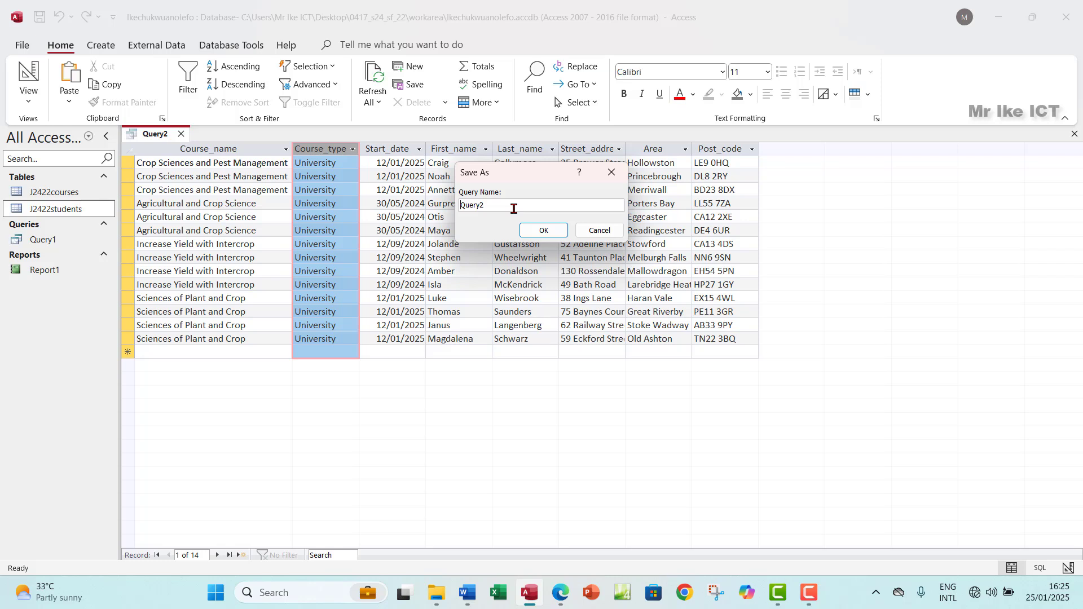
{"action": "type", "text": "Label"}
{"action": "left_click", "coordinate": [521, 208]}
{"action": "key", "text": "BackSpace"}
{"action": "left_click", "coordinate": [549, 231]}
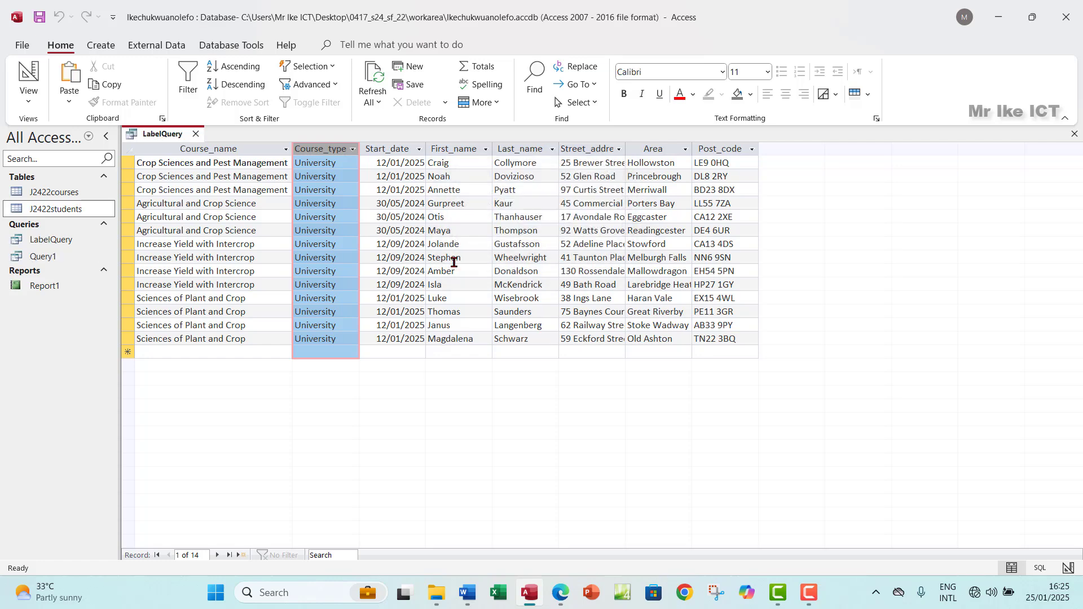
{"action": "left_click", "coordinate": [1074, 135]}
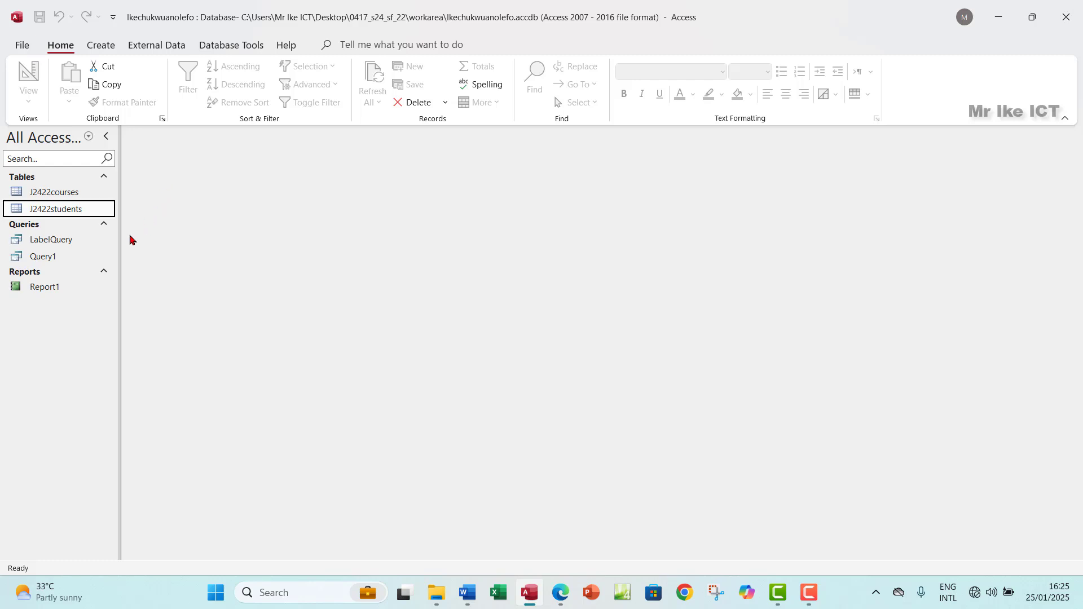
{"action": "left_click", "coordinate": [47, 241]}
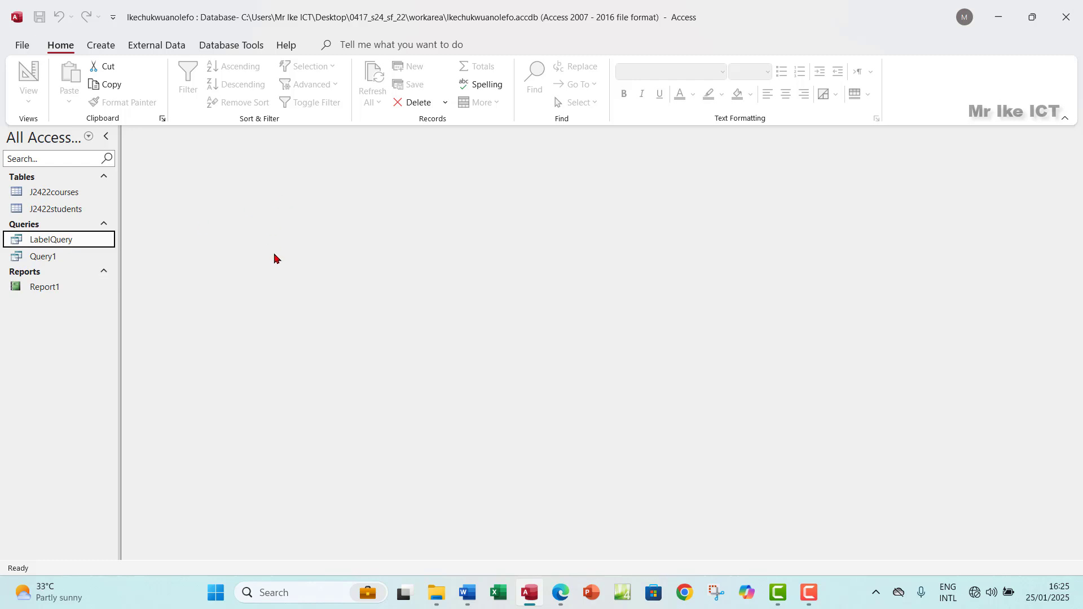
Step: Start the Label Wizard on LabelQuery, keeping the two-across Avery L7173 99.0 x 57.0 mm size
{"action": "left_click", "coordinate": [105, 46]}
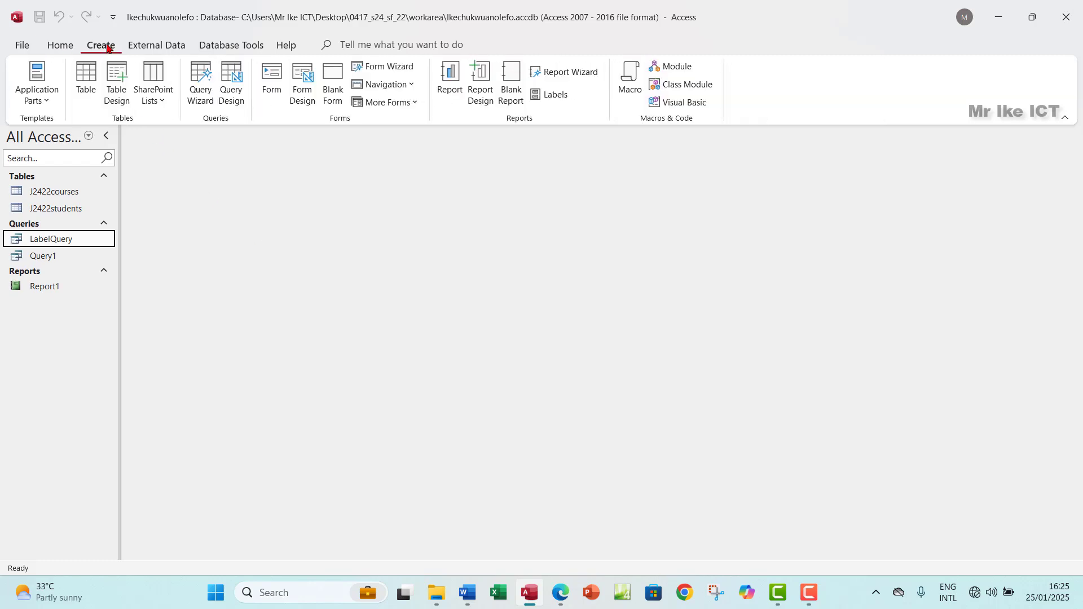
{"action": "left_click", "coordinate": [551, 94]}
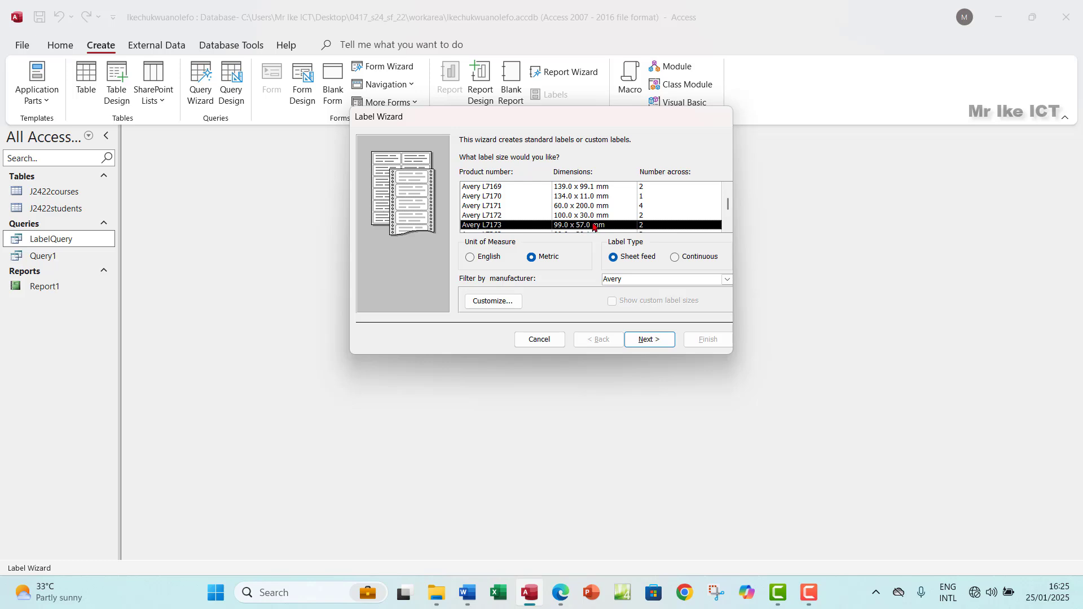
{"action": "left_click", "coordinate": [560, 592]}
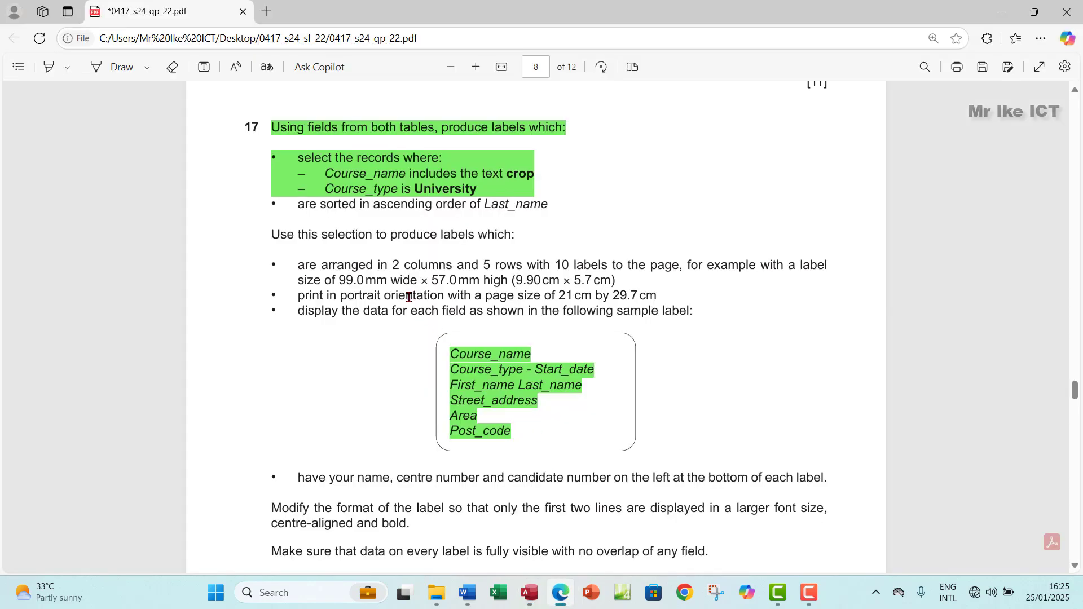
{"action": "left_click_drag", "start_coordinate": [338, 278], "coordinate": [492, 277]}
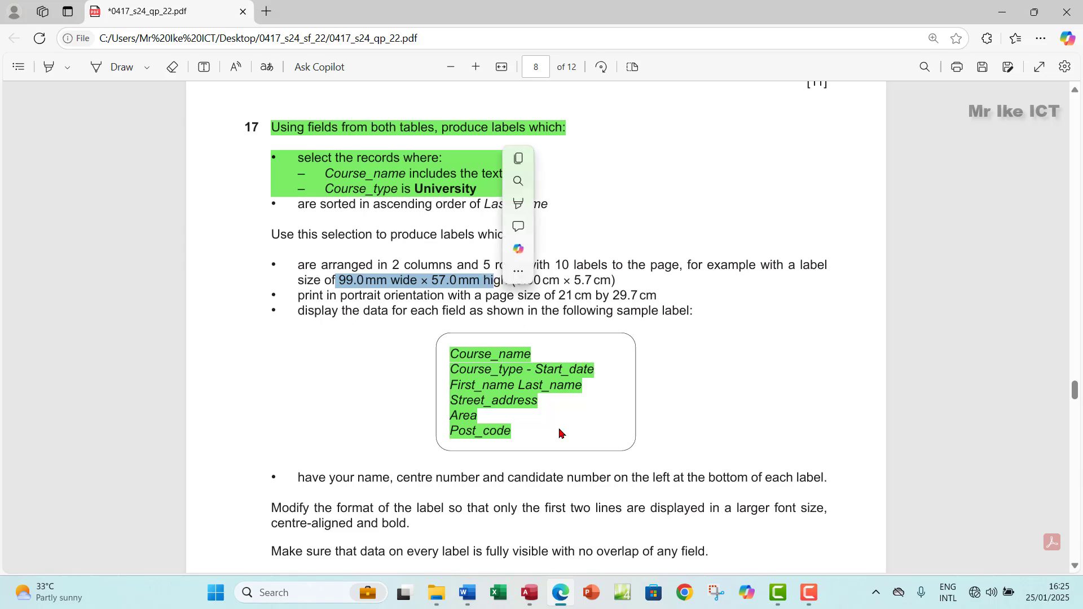
{"action": "left_click", "coordinate": [529, 593]}
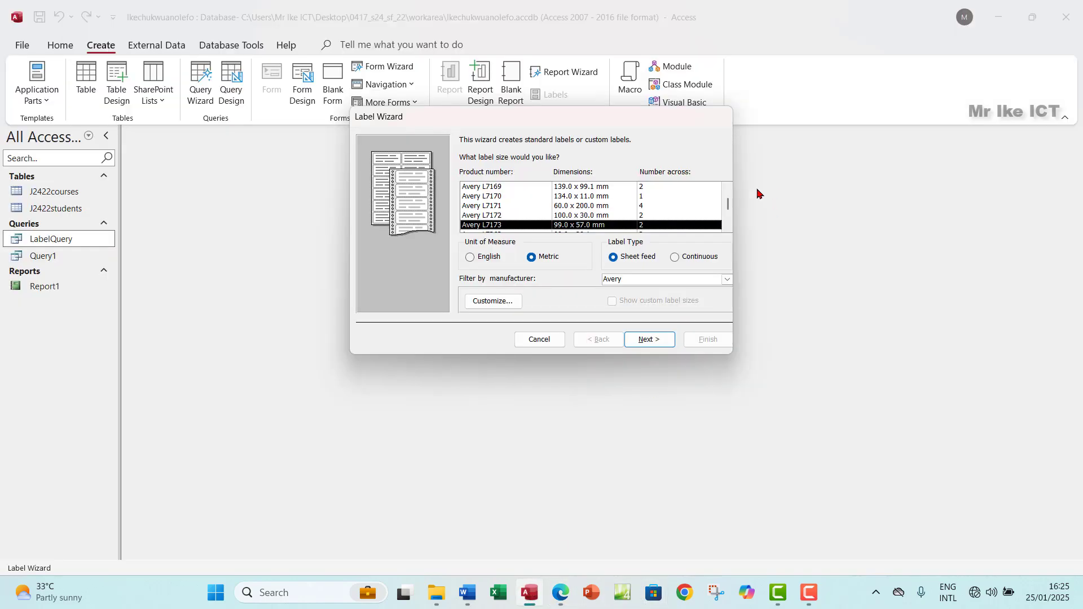
{"action": "left_click", "coordinate": [729, 227]}
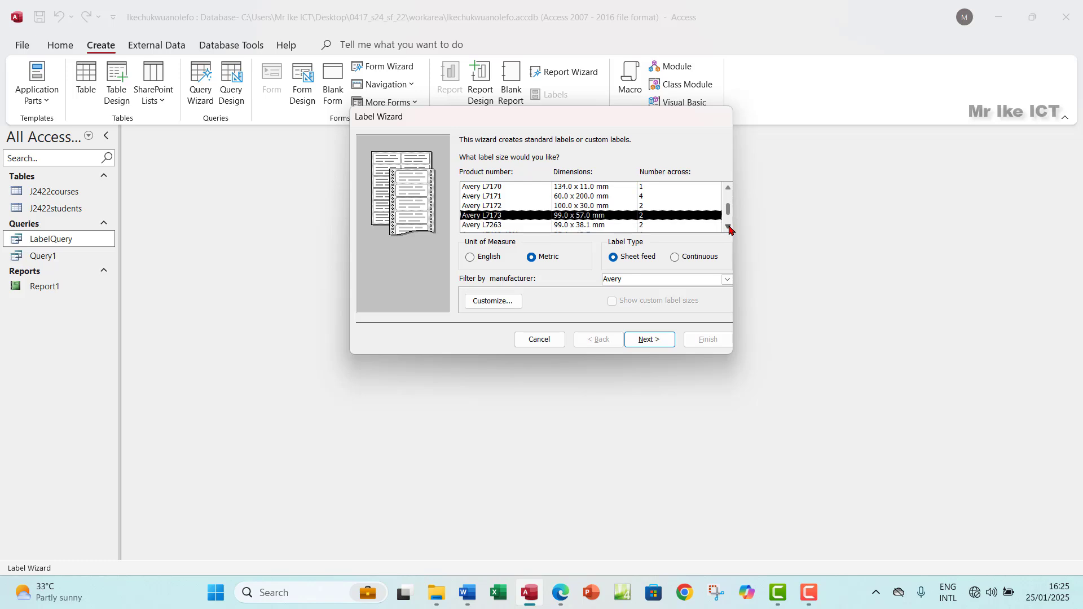
{"action": "left_click", "coordinate": [729, 227]}
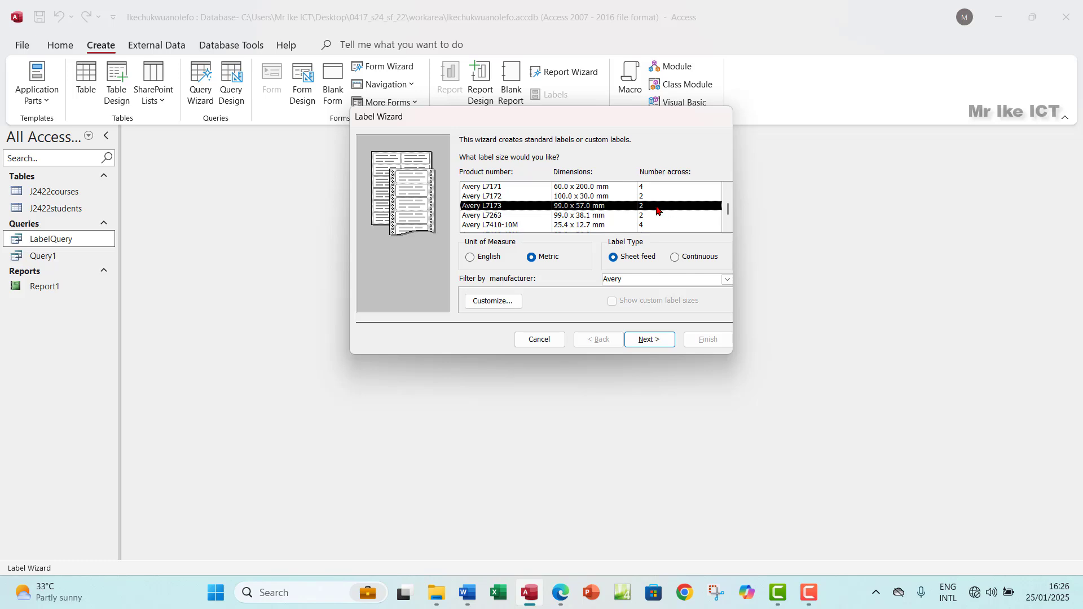
{"action": "left_click", "coordinate": [562, 593]}
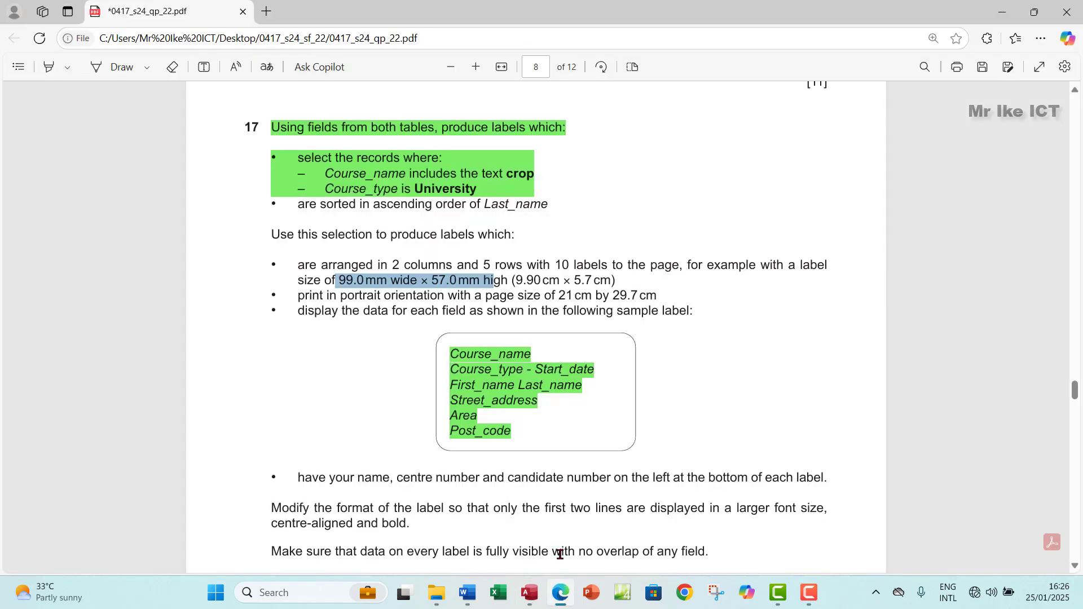
Step: Sketch a two-column sheet of label boxes with arrows in ink on the exam page
{"action": "left_click", "coordinate": [113, 67]}
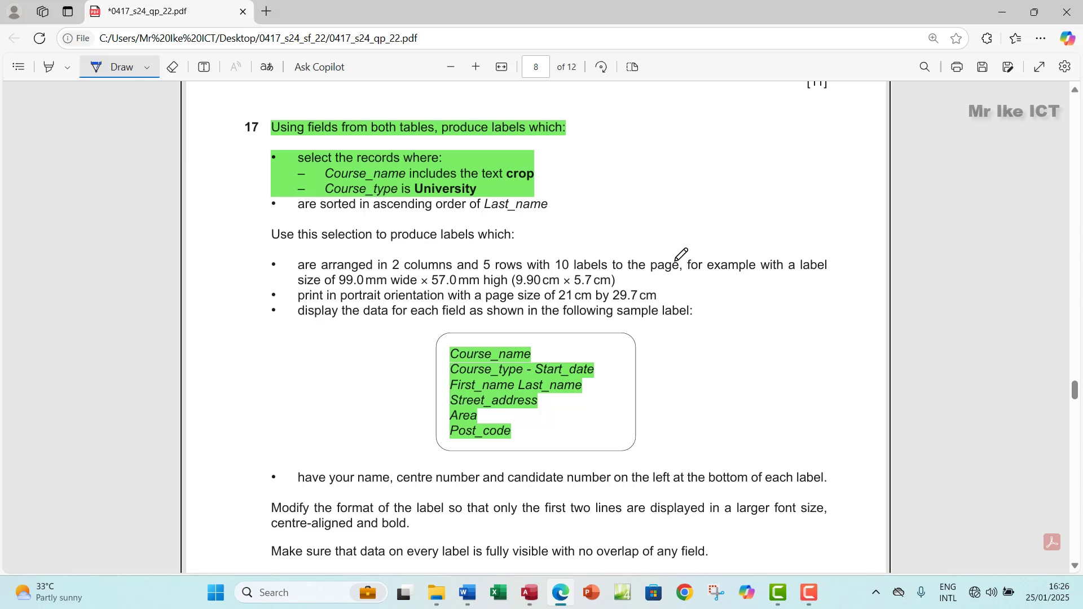
{"action": "scroll", "coordinate": [684, 252], "scroll_direction": "up", "scroll_amount": 1}
{"action": "mouse_move", "coordinate": [592, 110]}
{"action": "left_mouse_down"}
{"action": "mouse_move", "coordinate": [595, 322]}
{"action": "mouse_move", "coordinate": [713, 338]}
{"action": "mouse_move", "coordinate": [808, 320]}
{"action": "mouse_move", "coordinate": [802, 115]}
{"action": "mouse_move", "coordinate": [599, 104]}
{"action": "mouse_move", "coordinate": [591, 110]}
{"action": "mouse_move", "coordinate": [617, 144]}
{"action": "mouse_move", "coordinate": [654, 120]}
{"action": "mouse_move", "coordinate": [608, 117]}
{"action": "left_mouse_up"}
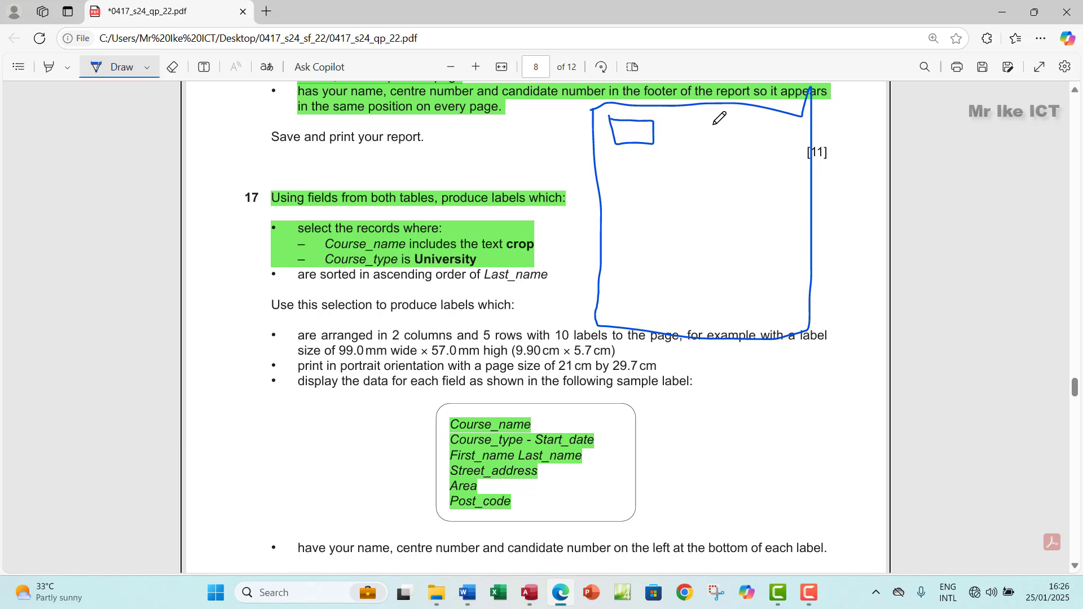
{"action": "mouse_move", "coordinate": [714, 122]}
{"action": "left_mouse_down"}
{"action": "mouse_move", "coordinate": [714, 143]}
{"action": "mouse_move", "coordinate": [780, 132]}
{"action": "mouse_move", "coordinate": [714, 123]}
{"action": "left_mouse_up"}
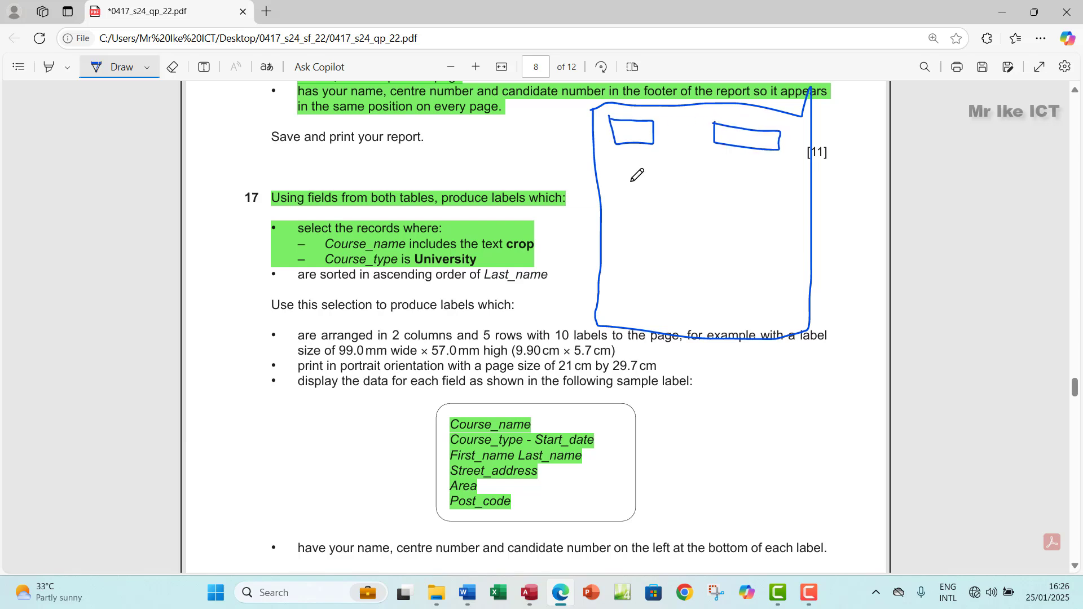
{"action": "mouse_move", "coordinate": [622, 171]}
{"action": "left_mouse_down"}
{"action": "mouse_move", "coordinate": [627, 191]}
{"action": "mouse_move", "coordinate": [657, 191]}
{"action": "mouse_move", "coordinate": [623, 171]}
{"action": "left_mouse_up"}
{"action": "mouse_move", "coordinate": [718, 159]}
{"action": "left_mouse_down"}
{"action": "mouse_move", "coordinate": [718, 190]}
{"action": "mouse_move", "coordinate": [777, 200]}
{"action": "mouse_move", "coordinate": [711, 163]}
{"action": "left_mouse_up"}
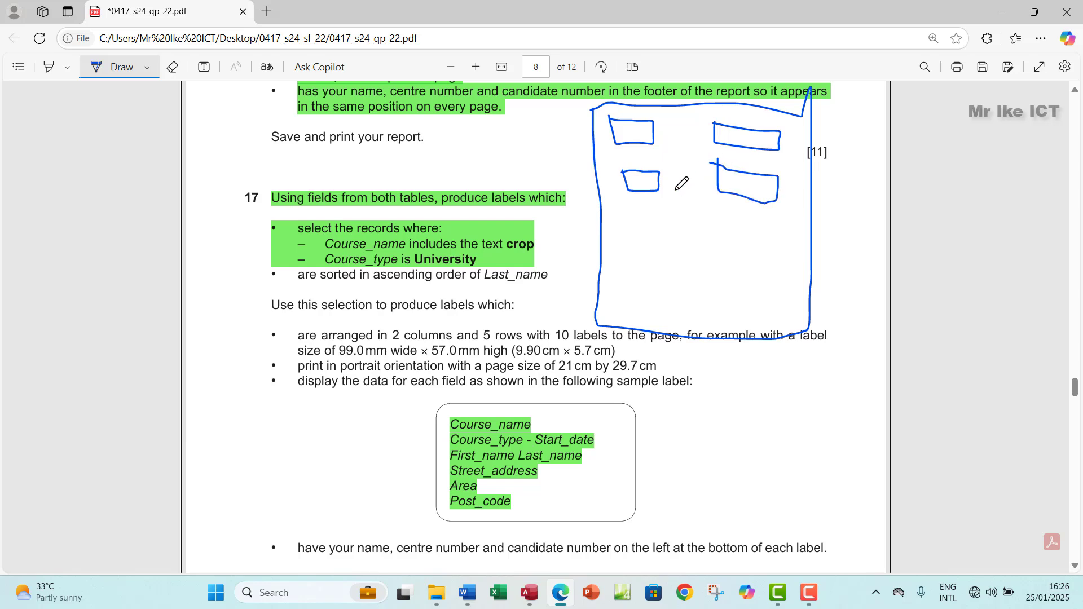
{"action": "mouse_move", "coordinate": [636, 215]}
{"action": "left_mouse_down"}
{"action": "mouse_move", "coordinate": [672, 235]}
{"action": "mouse_move", "coordinate": [635, 216]}
{"action": "left_mouse_up"}
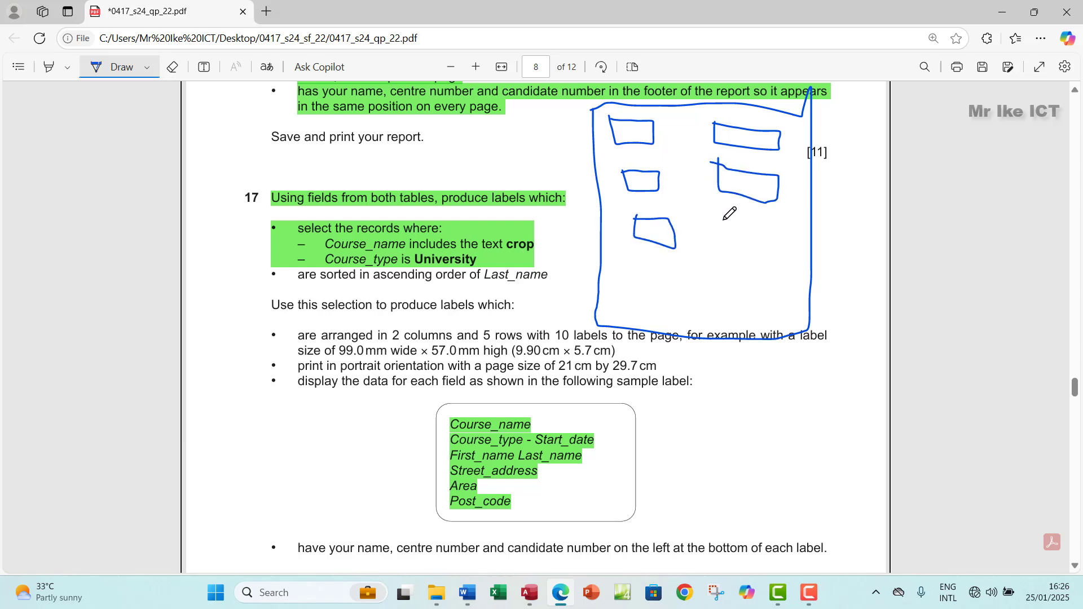
{"action": "mouse_move", "coordinate": [724, 220]}
{"action": "left_mouse_down"}
{"action": "mouse_move", "coordinate": [762, 252]}
{"action": "mouse_move", "coordinate": [755, 227]}
{"action": "mouse_move", "coordinate": [724, 222]}
{"action": "left_mouse_up"}
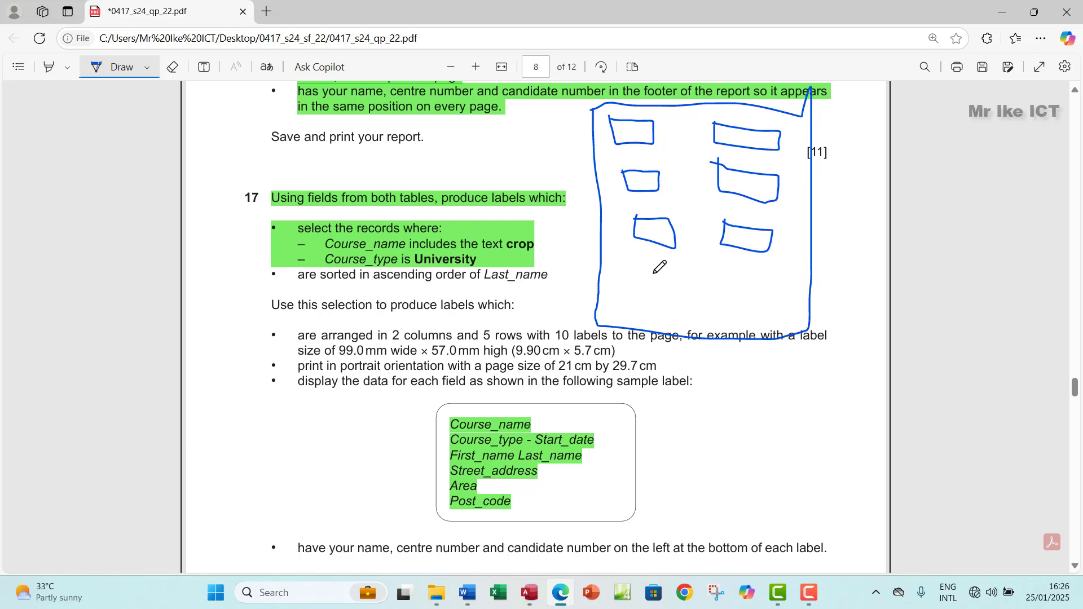
{"action": "mouse_move", "coordinate": [638, 259]}
{"action": "left_mouse_down"}
{"action": "mouse_move", "coordinate": [639, 285]}
{"action": "mouse_move", "coordinate": [692, 272]}
{"action": "mouse_move", "coordinate": [643, 264]}
{"action": "left_mouse_up"}
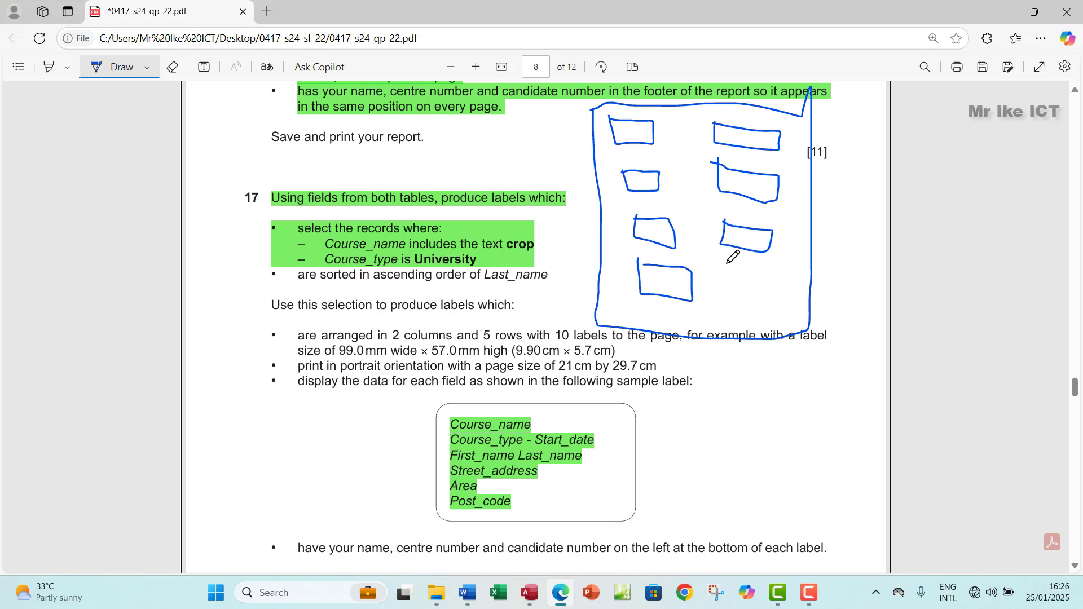
{"action": "mouse_move", "coordinate": [728, 264]}
{"action": "left_mouse_down"}
{"action": "mouse_move", "coordinate": [777, 304]}
{"action": "mouse_move", "coordinate": [752, 262]}
{"action": "mouse_move", "coordinate": [729, 267]}
{"action": "left_mouse_up"}
{"action": "mouse_move", "coordinate": [655, 303]}
{"action": "left_mouse_down"}
{"action": "mouse_move", "coordinate": [653, 322]}
{"action": "mouse_move", "coordinate": [702, 325]}
{"action": "mouse_move", "coordinate": [649, 305]}
{"action": "left_mouse_up"}
{"action": "mouse_move", "coordinate": [749, 314]}
{"action": "left_mouse_down"}
{"action": "mouse_move", "coordinate": [759, 333]}
{"action": "mouse_move", "coordinate": [798, 320]}
{"action": "mouse_move", "coordinate": [750, 314]}
{"action": "left_mouse_up"}
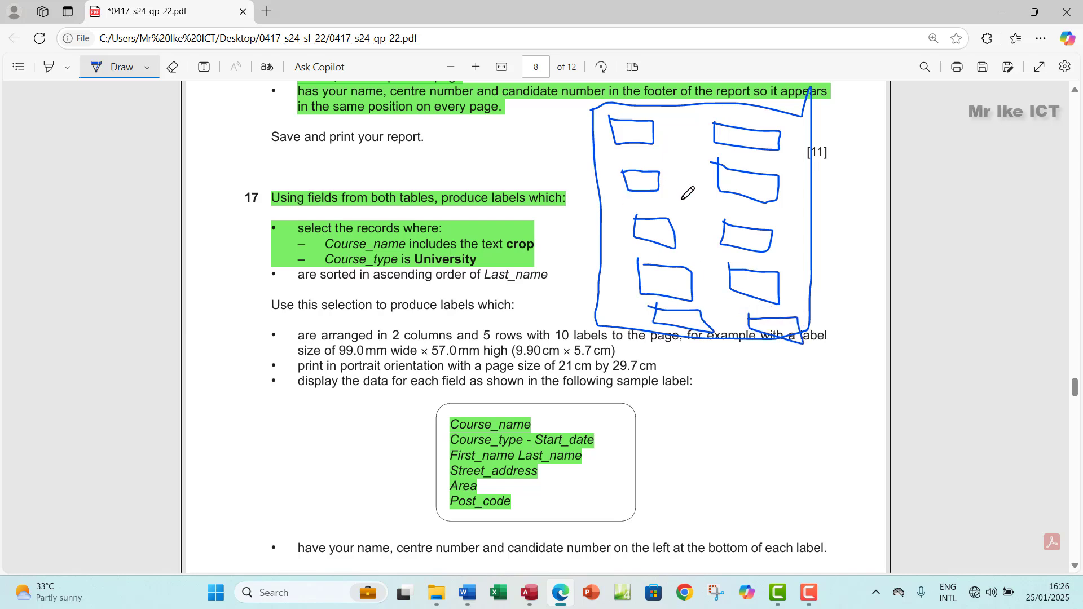
{"action": "mouse_move", "coordinate": [513, 126]}
{"action": "left_mouse_down"}
{"action": "mouse_move", "coordinate": [587, 126]}
{"action": "mouse_move", "coordinate": [573, 133]}
{"action": "left_mouse_up"}
{"action": "left_click_drag", "start_coordinate": [624, 95], "coordinate": [630, 119]}
{"action": "left_click_drag", "start_coordinate": [629, 119], "coordinate": [640, 105]}
{"action": "mouse_move", "coordinate": [744, 95]}
{"action": "left_mouse_down"}
{"action": "mouse_move", "coordinate": [745, 120]}
{"action": "mouse_move", "coordinate": [761, 113]}
{"action": "left_mouse_up"}
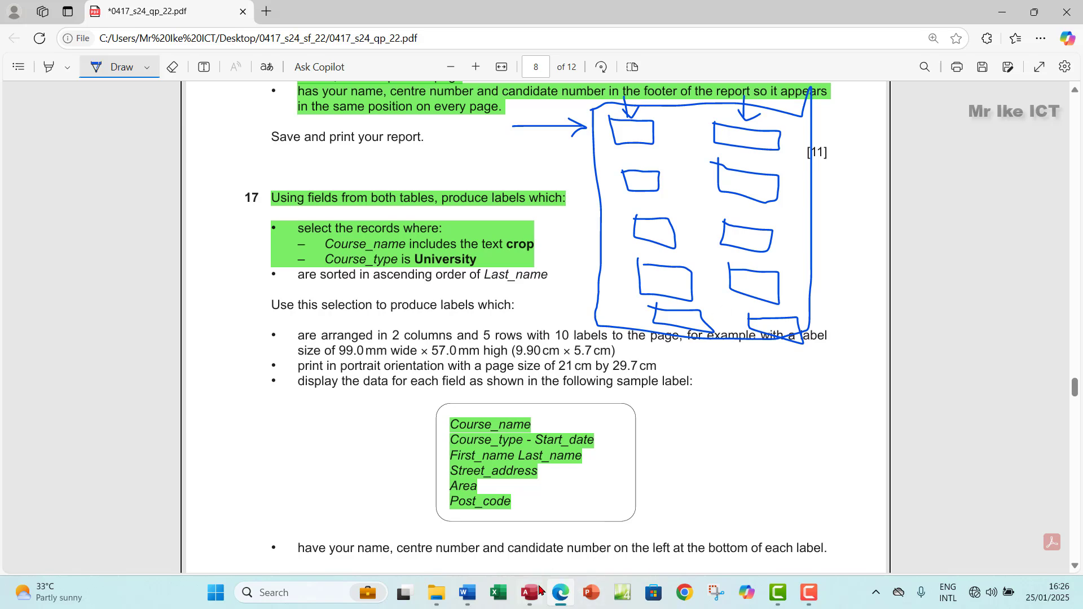
Step: Circle the 2 columns and 5 rows in the question, then erase all the ink
{"action": "left_click", "coordinate": [531, 595]}
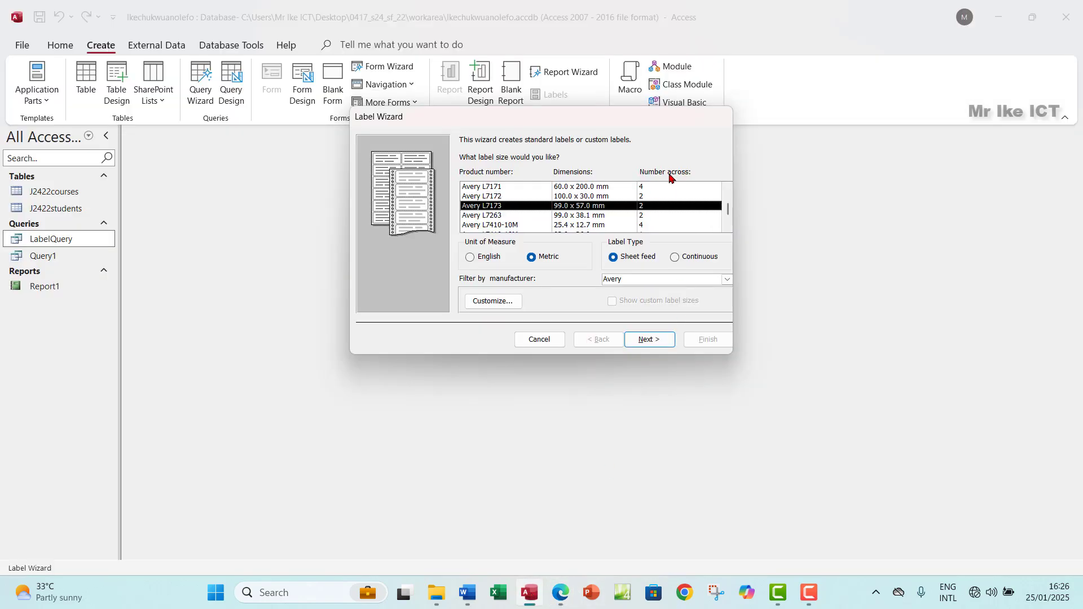
{"action": "left_click", "coordinate": [560, 592]}
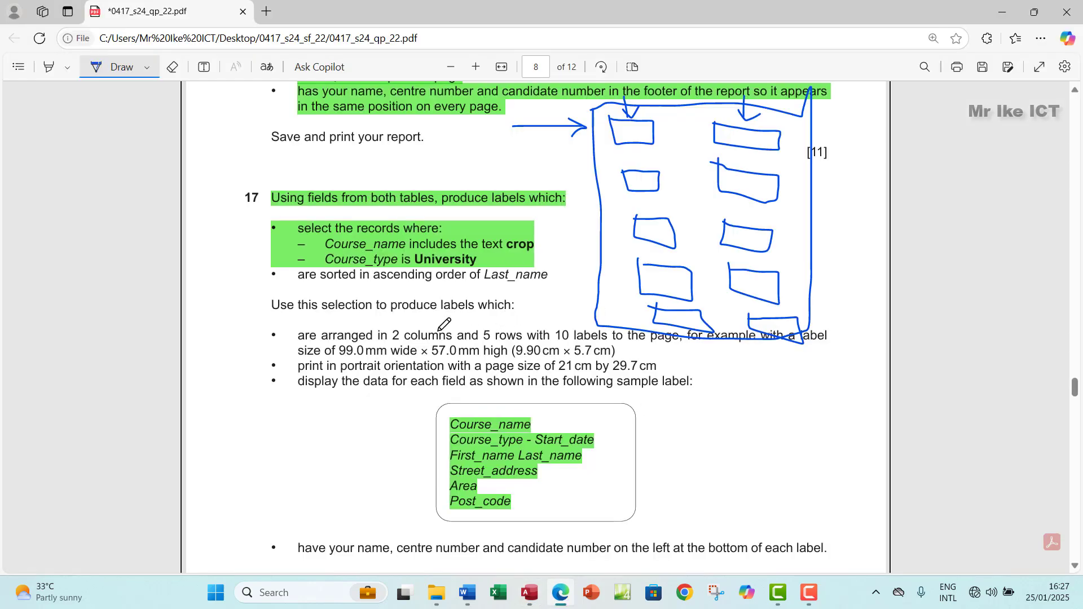
{"action": "mouse_move", "coordinate": [404, 326]}
{"action": "left_mouse_down"}
{"action": "mouse_move", "coordinate": [385, 327]}
{"action": "mouse_move", "coordinate": [386, 342]}
{"action": "mouse_move", "coordinate": [401, 344]}
{"action": "mouse_move", "coordinate": [407, 328]}
{"action": "left_mouse_up"}
{"action": "mouse_move", "coordinate": [500, 322]}
{"action": "left_mouse_down"}
{"action": "mouse_move", "coordinate": [481, 324]}
{"action": "mouse_move", "coordinate": [485, 342]}
{"action": "mouse_move", "coordinate": [533, 343]}
{"action": "mouse_move", "coordinate": [536, 322]}
{"action": "mouse_move", "coordinate": [496, 319]}
{"action": "left_mouse_up"}
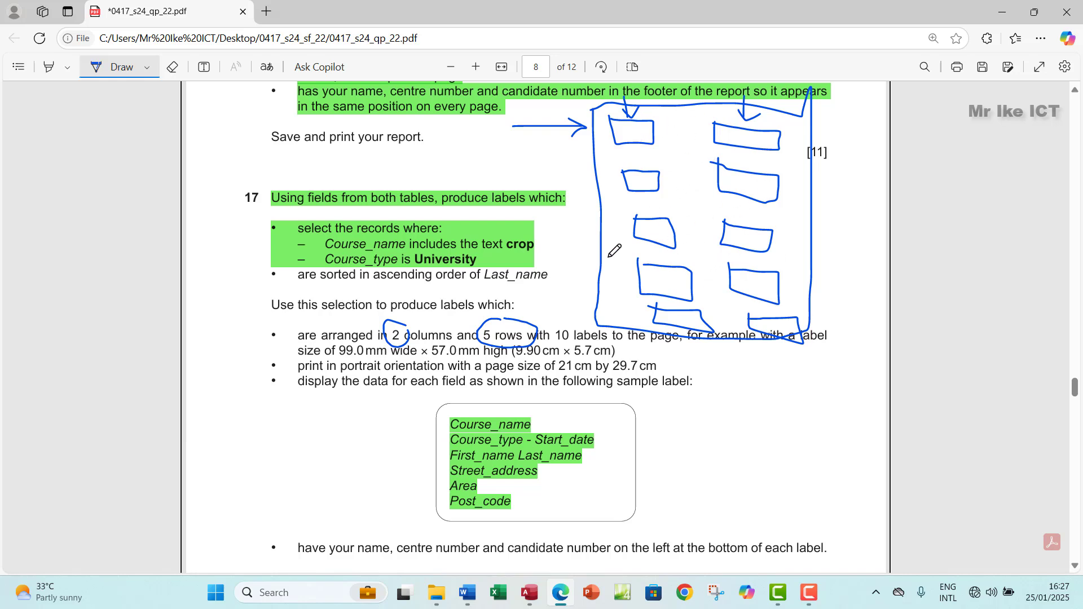
{"action": "left_click", "coordinate": [172, 67]}
{"action": "mouse_move", "coordinate": [566, 109]}
{"action": "left_mouse_down"}
{"action": "mouse_move", "coordinate": [612, 121]}
{"action": "mouse_move", "coordinate": [704, 307]}
{"action": "mouse_move", "coordinate": [744, 135]}
{"action": "mouse_move", "coordinate": [749, 298]}
{"action": "mouse_move", "coordinate": [683, 327]}
{"action": "mouse_move", "coordinate": [508, 339]}
{"action": "mouse_move", "coordinate": [690, 304]}
{"action": "mouse_move", "coordinate": [382, 327]}
{"action": "left_mouse_up"}
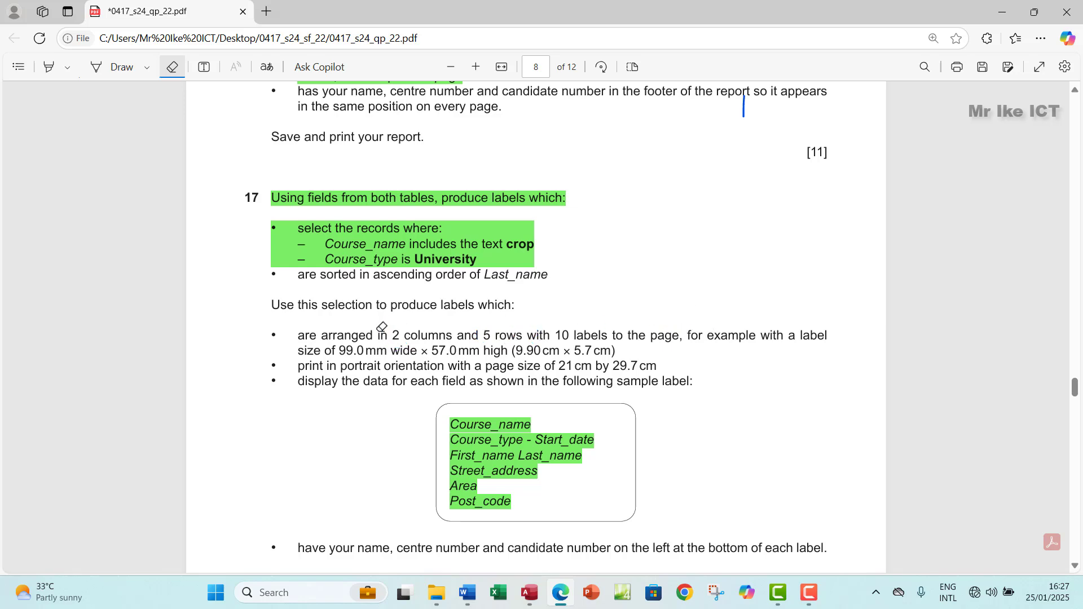
{"action": "left_click", "coordinate": [173, 67]}
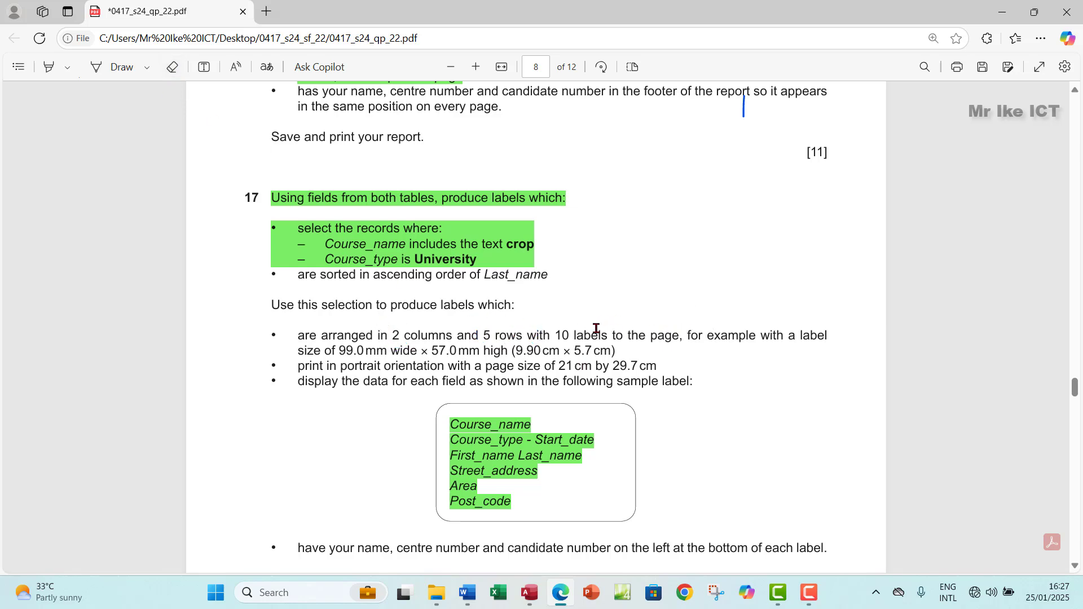
{"action": "left_click", "coordinate": [529, 592]}
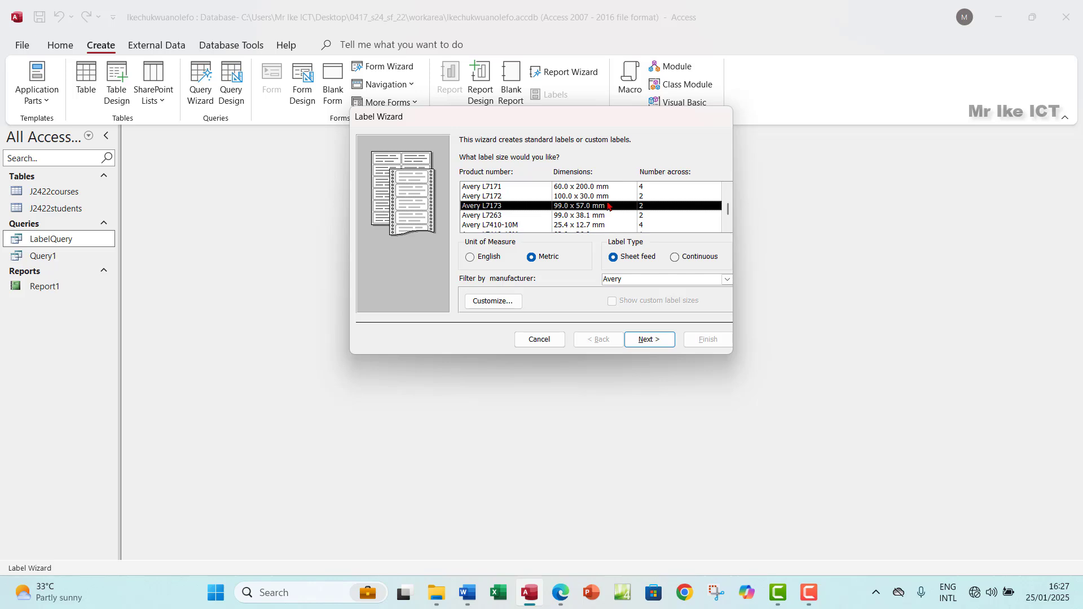
Step: Accept the label size and default font, then add Course_name and 'Course_type - Start_date' lines
{"action": "left_click", "coordinate": [649, 339]}
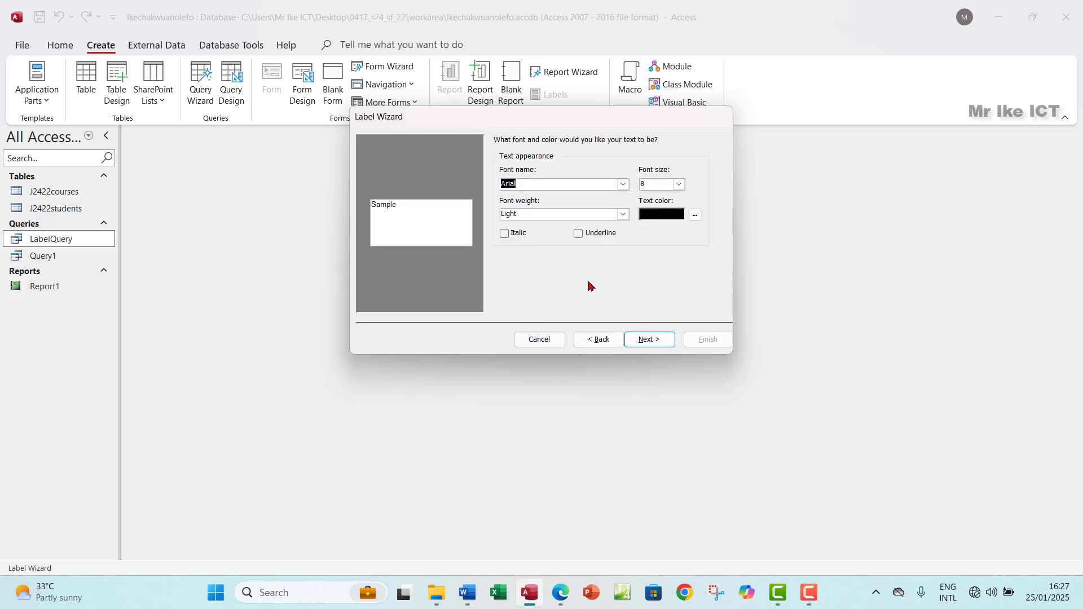
{"action": "left_click", "coordinate": [649, 340]}
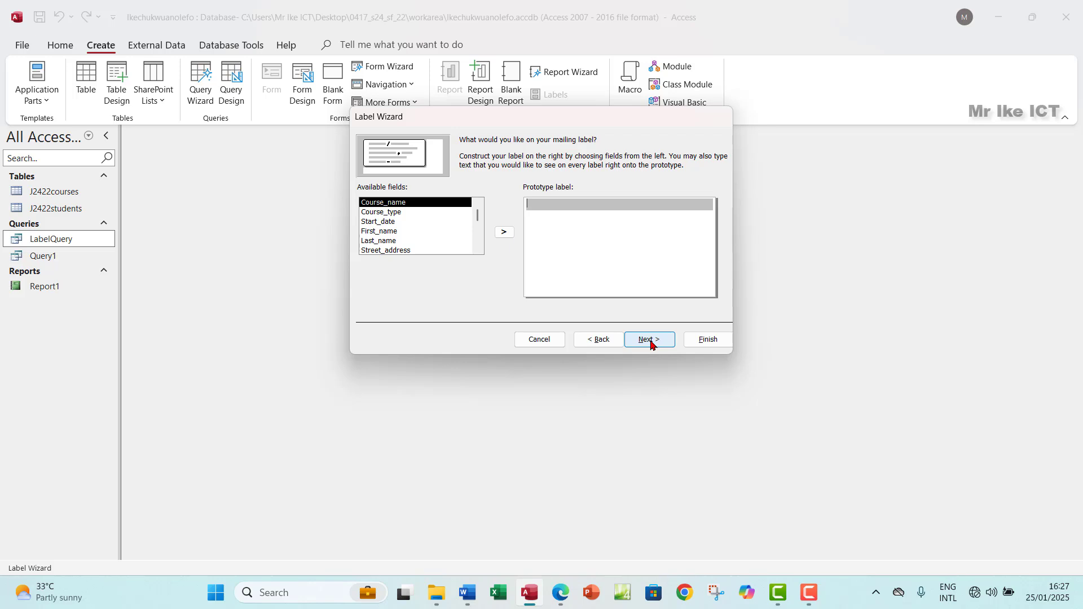
{"action": "left_click", "coordinate": [555, 595]}
{"action": "left_click", "coordinate": [555, 596]}
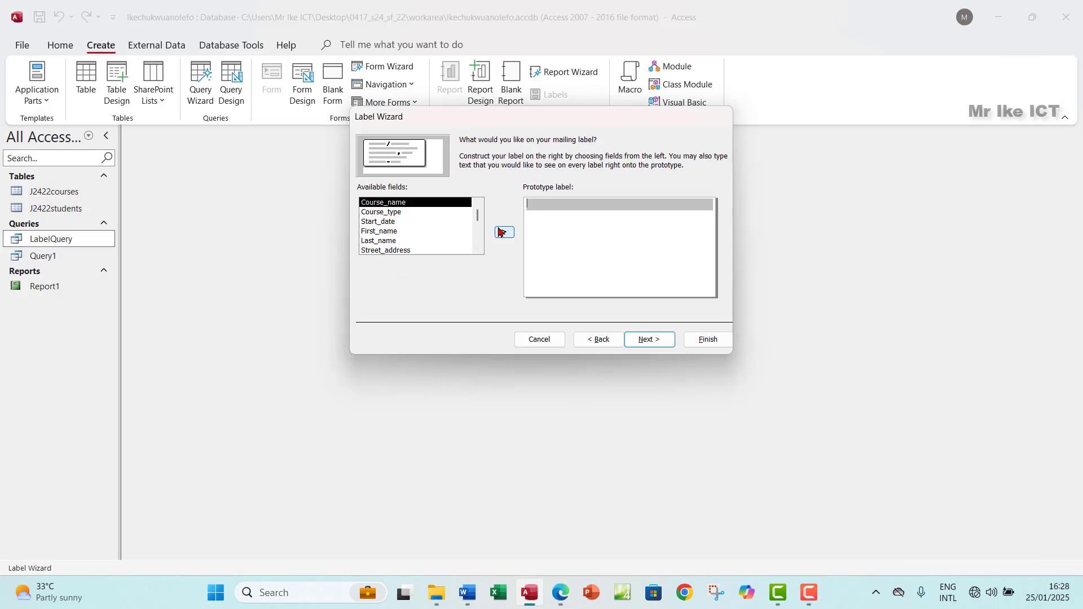
{"action": "left_click", "coordinate": [501, 232]}
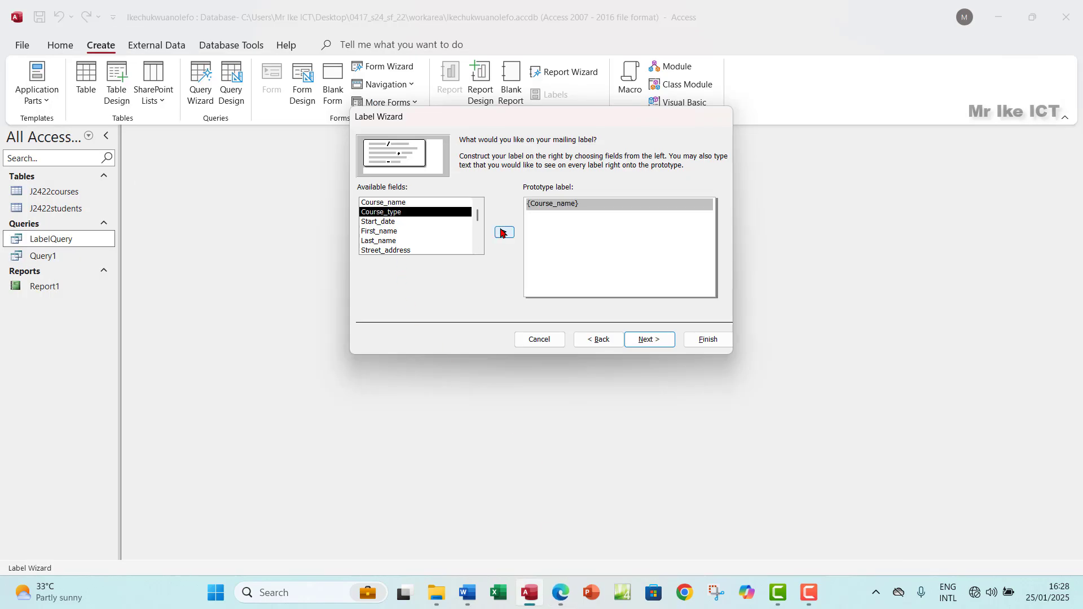
{"action": "key", "text": "Return"}
{"action": "left_click", "coordinate": [562, 594]}
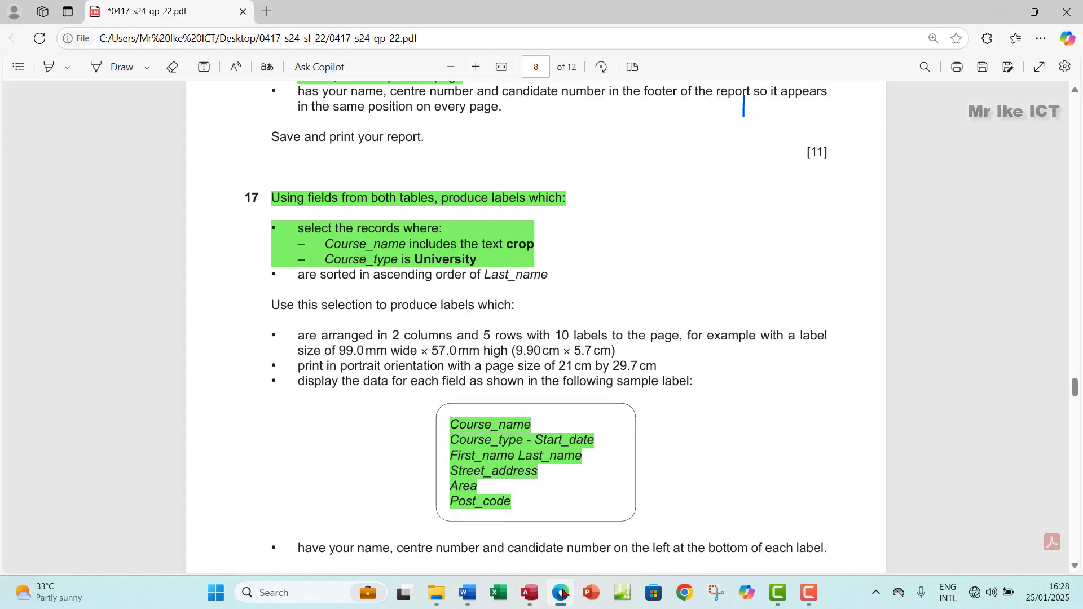
{"action": "left_click", "coordinate": [562, 594]}
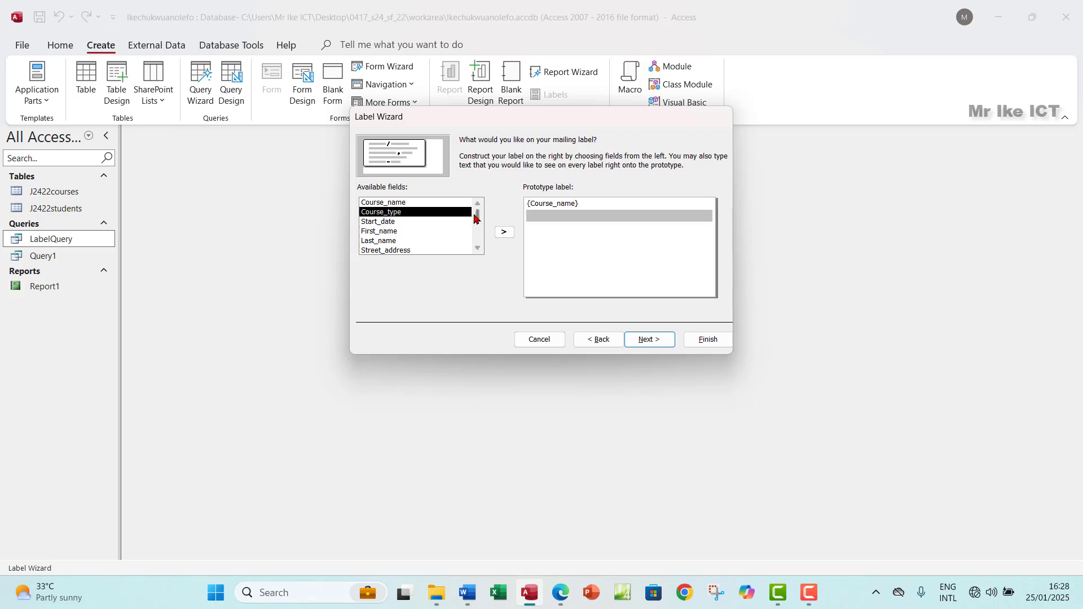
{"action": "left_click", "coordinate": [504, 231]}
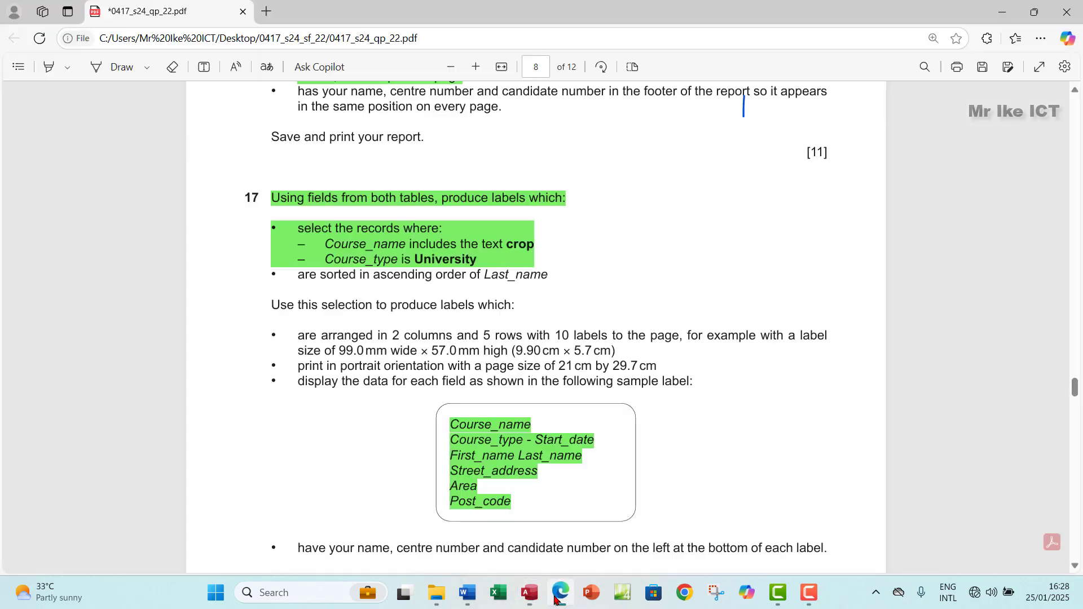
{"action": "left_click", "coordinate": [557, 597]}
{"action": "left_click", "coordinate": [556, 597]}
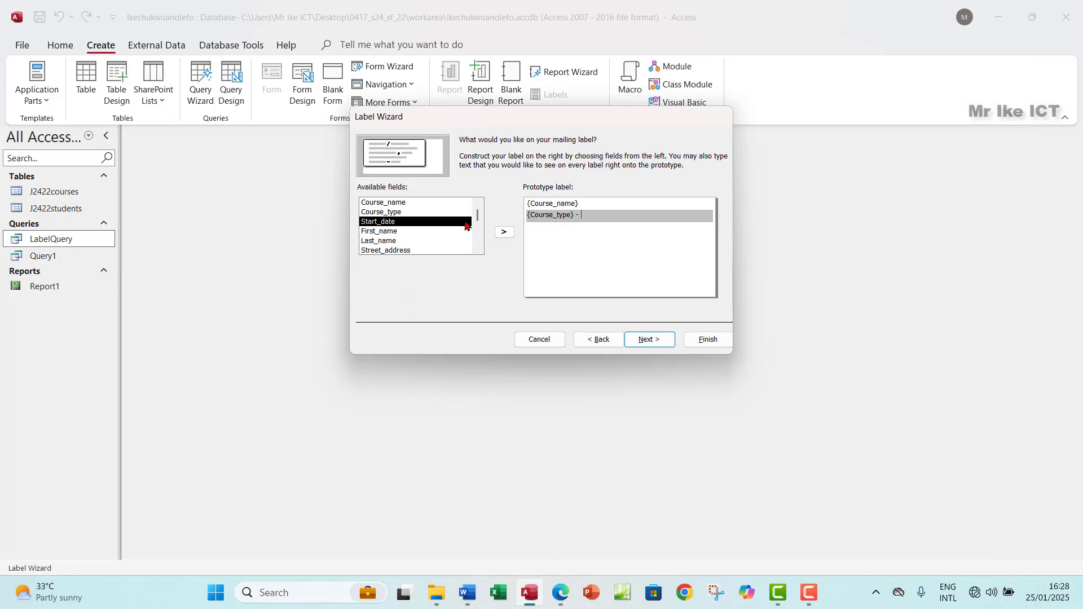
{"action": "left_click", "coordinate": [503, 231]}
{"action": "key", "text": "Return"}
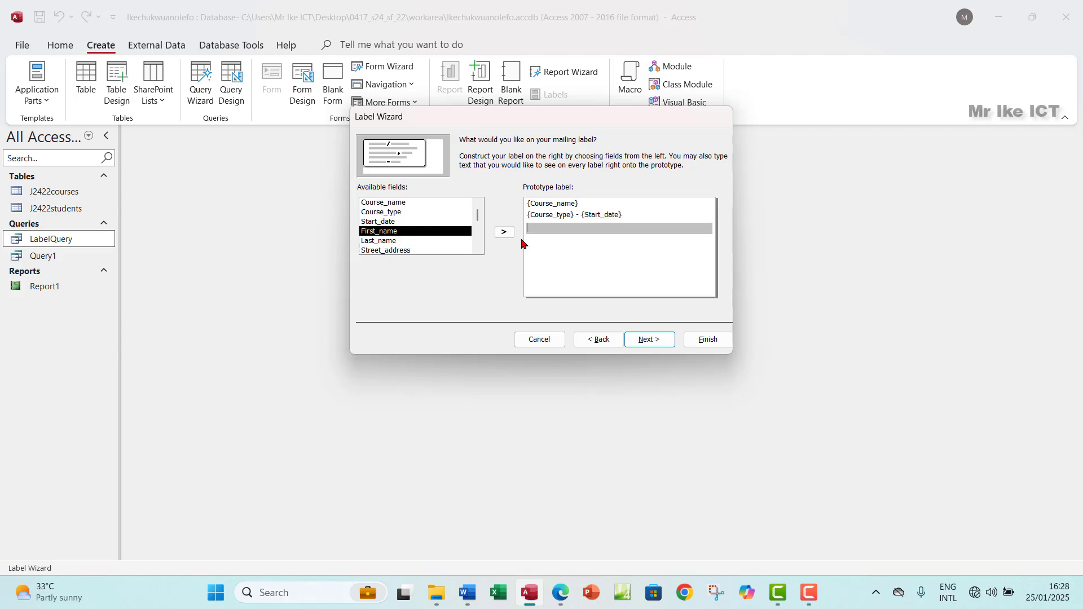
Step: Add 'First_name Last_name', Street_address, Area and Post_code lines to the label prototype
{"action": "left_click", "coordinate": [560, 593]}
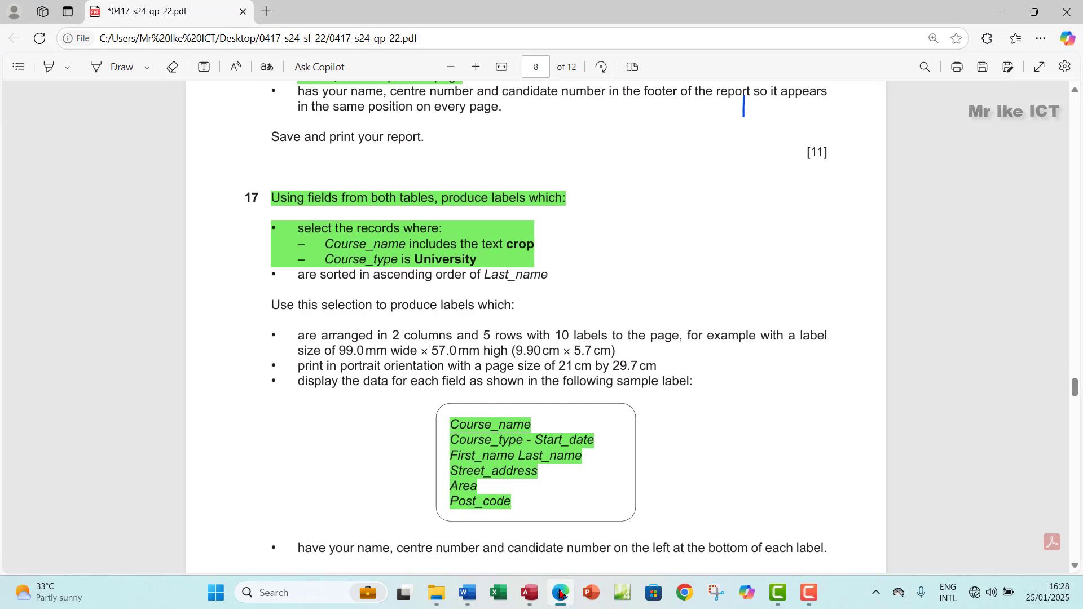
{"action": "left_click", "coordinate": [560, 593]}
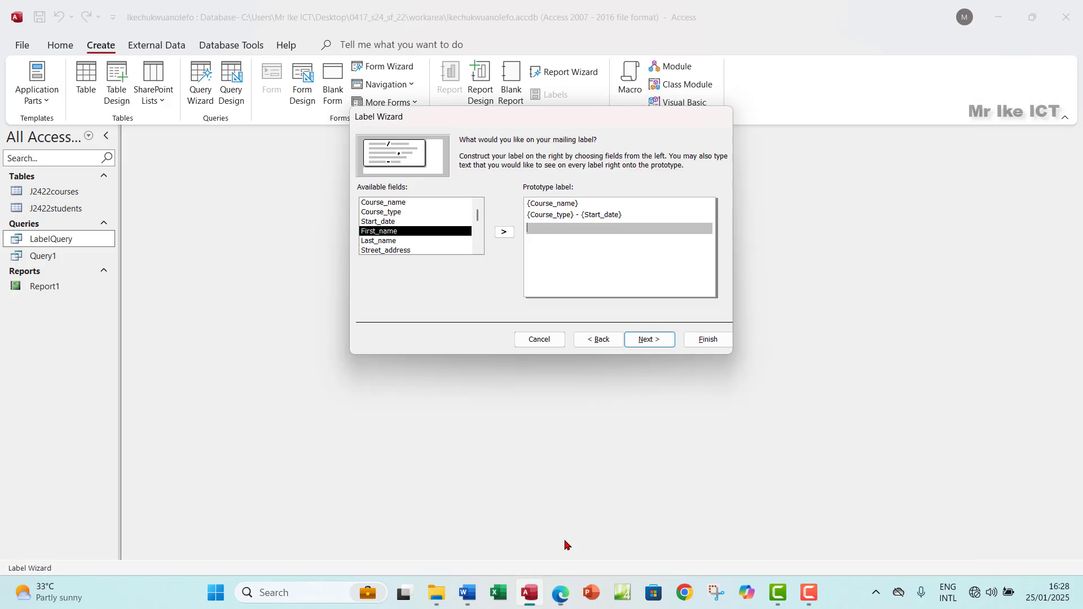
{"action": "left_click", "coordinate": [503, 232]}
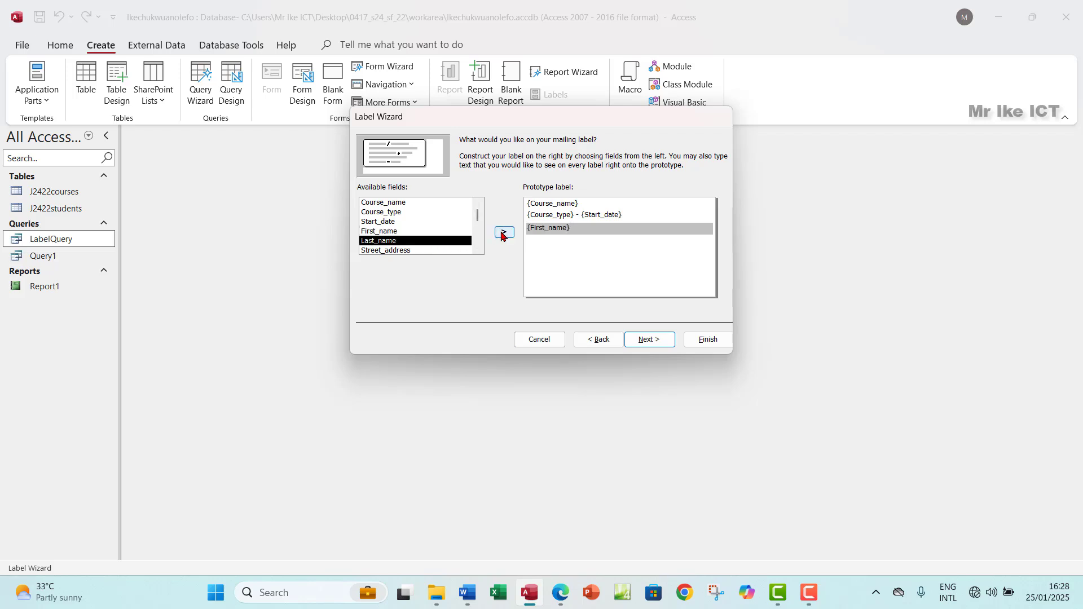
{"action": "left_click", "coordinate": [504, 232]}
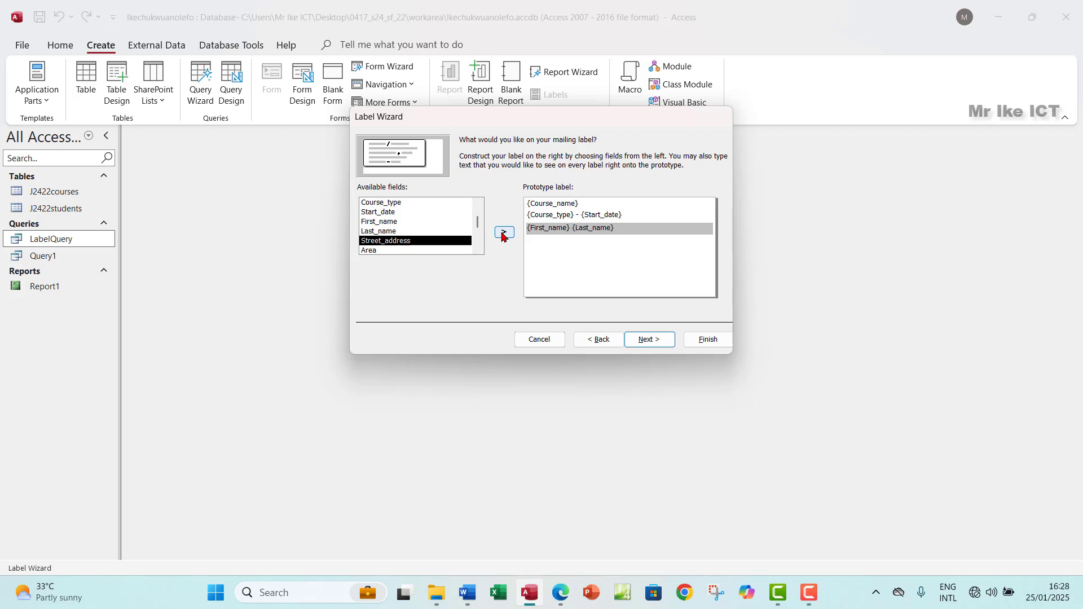
{"action": "key", "text": "Return"}
{"action": "left_click", "coordinate": [561, 594]}
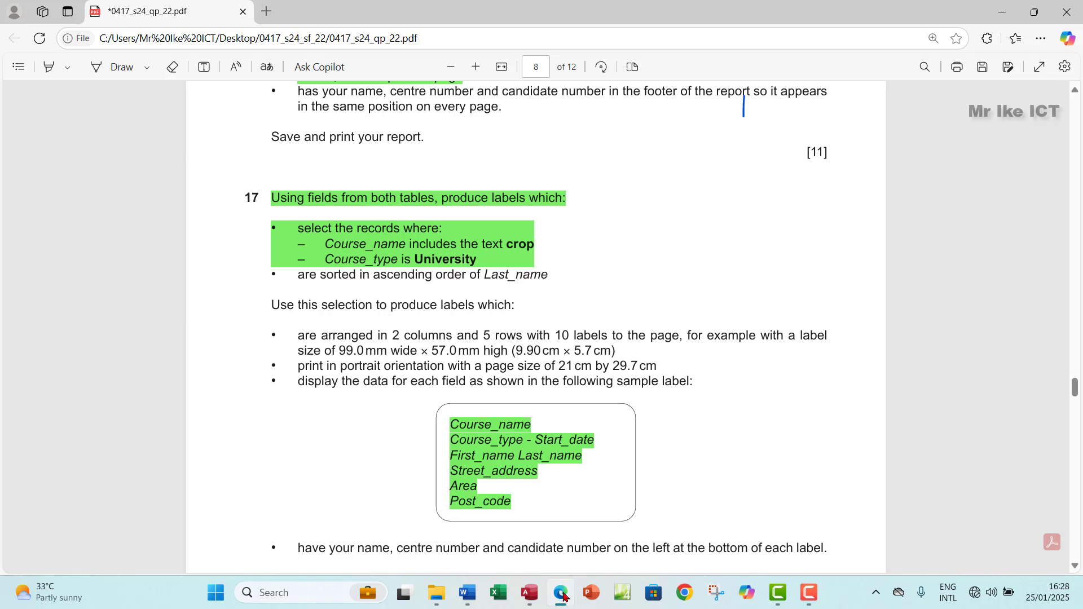
{"action": "left_click", "coordinate": [563, 594]}
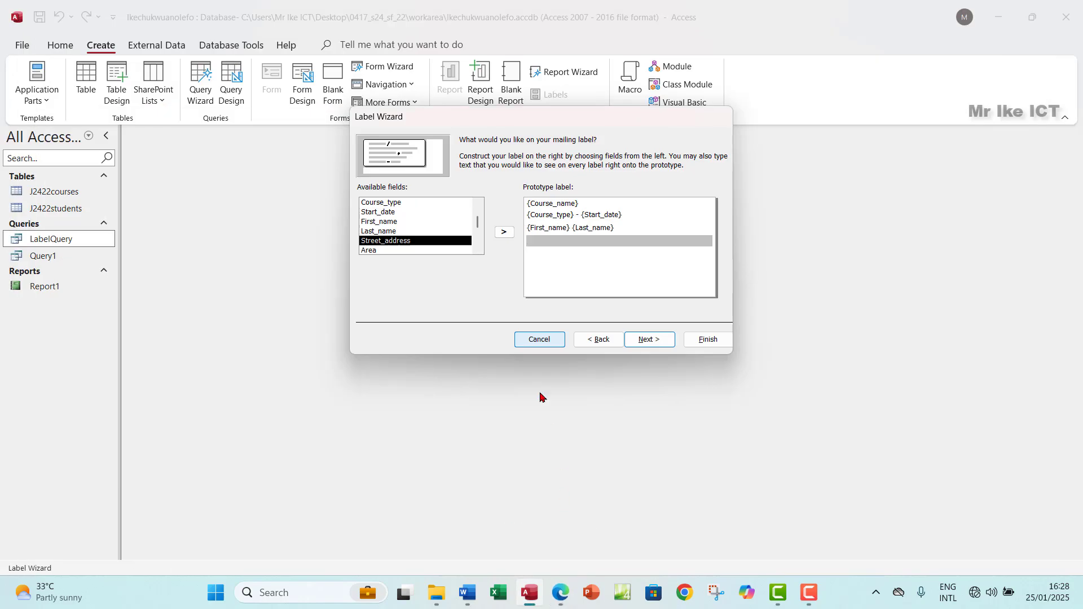
{"action": "left_click", "coordinate": [504, 232]}
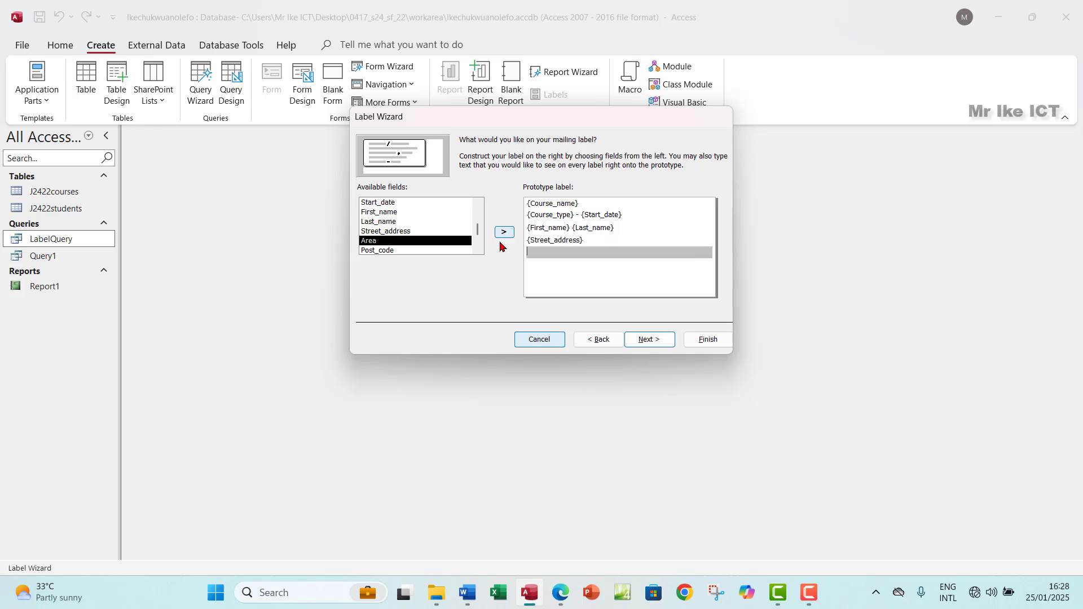
{"action": "left_click", "coordinate": [504, 233]}
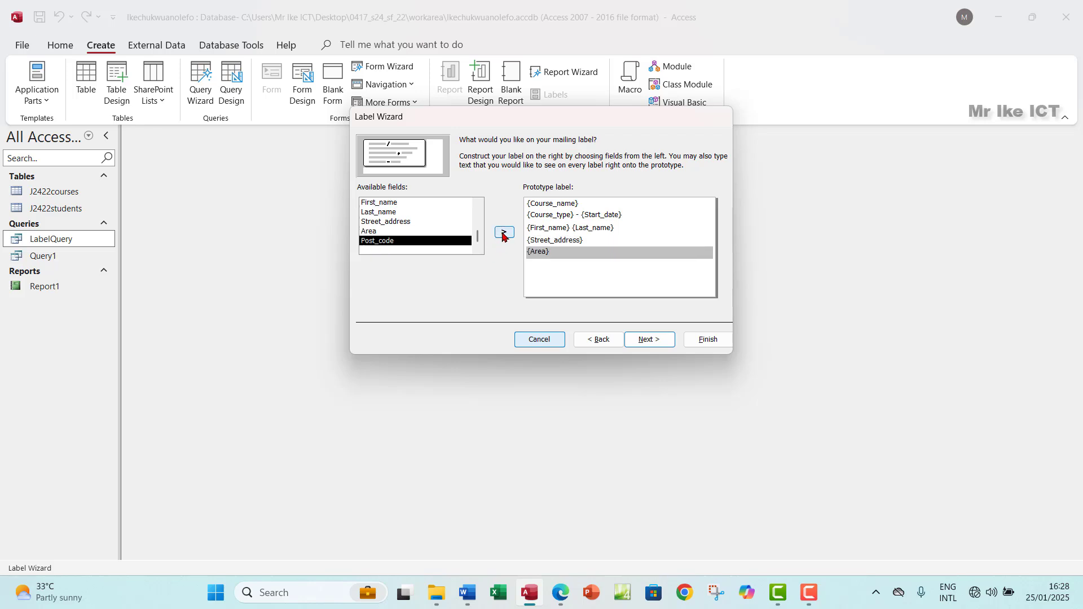
{"action": "left_click", "coordinate": [503, 234]}
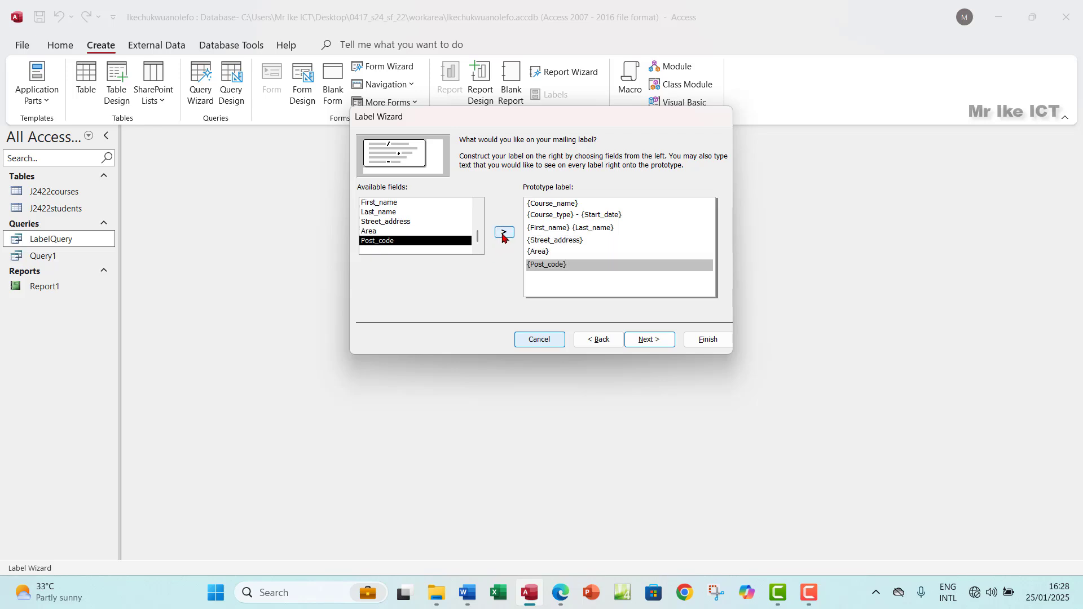
{"action": "key", "text": "Return"}
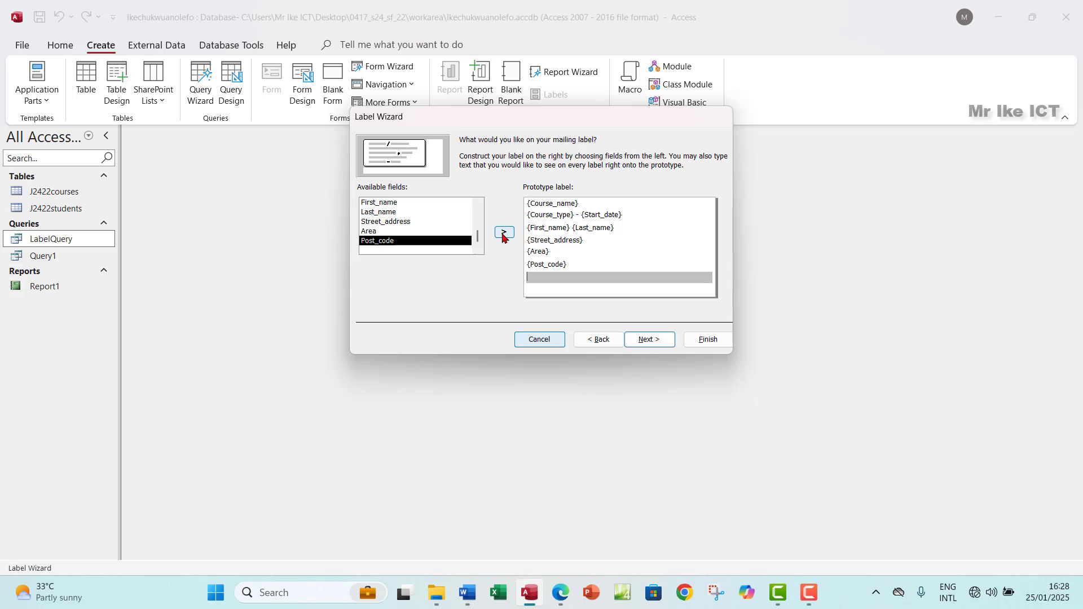
Step: Highlight the question text from 'are sorted…' to '…sample label:' in green
{"action": "left_click", "coordinate": [560, 592]}
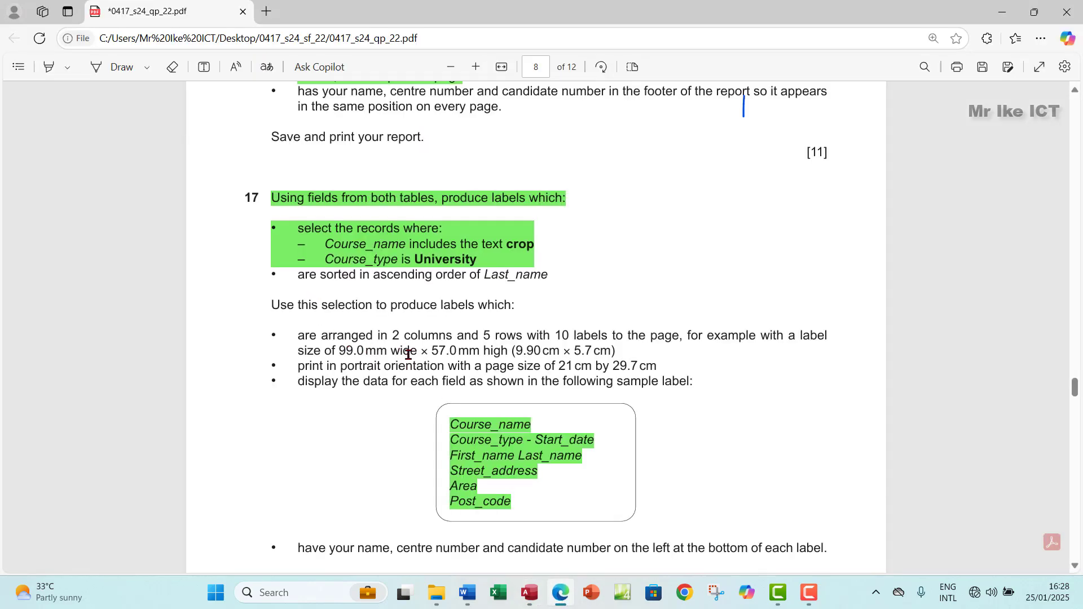
{"action": "scroll", "coordinate": [409, 353], "scroll_direction": "down", "scroll_amount": 1}
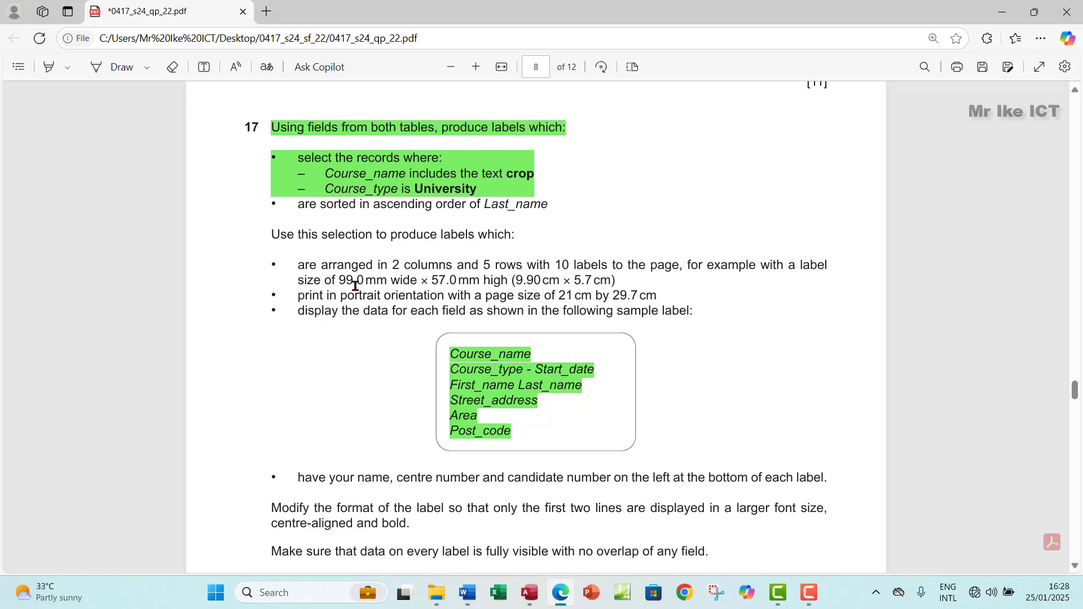
{"action": "left_click_drag", "start_coordinate": [356, 286], "coordinate": [693, 311]}
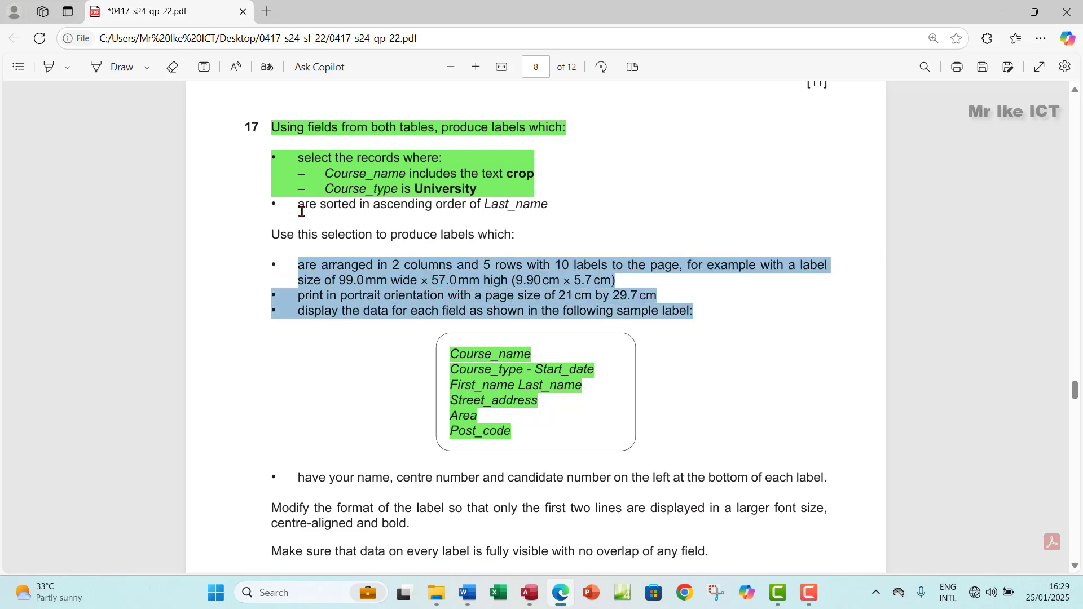
{"action": "left_click_drag", "start_coordinate": [301, 207], "coordinate": [694, 311]}
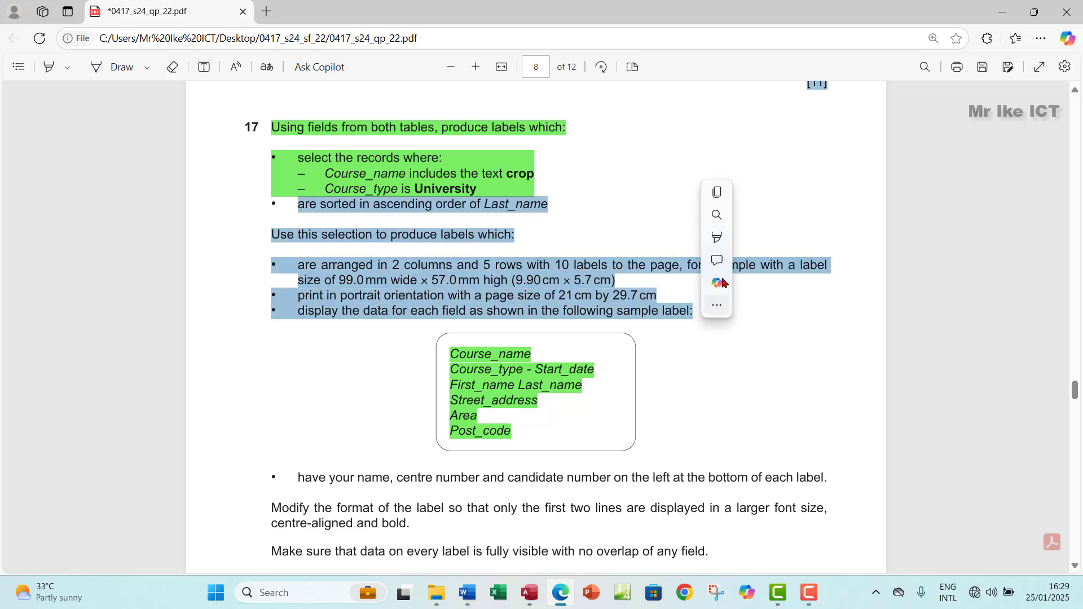
{"action": "mouse_move", "coordinate": [786, 237]}
{"action": "left_click", "coordinate": [838, 257]}
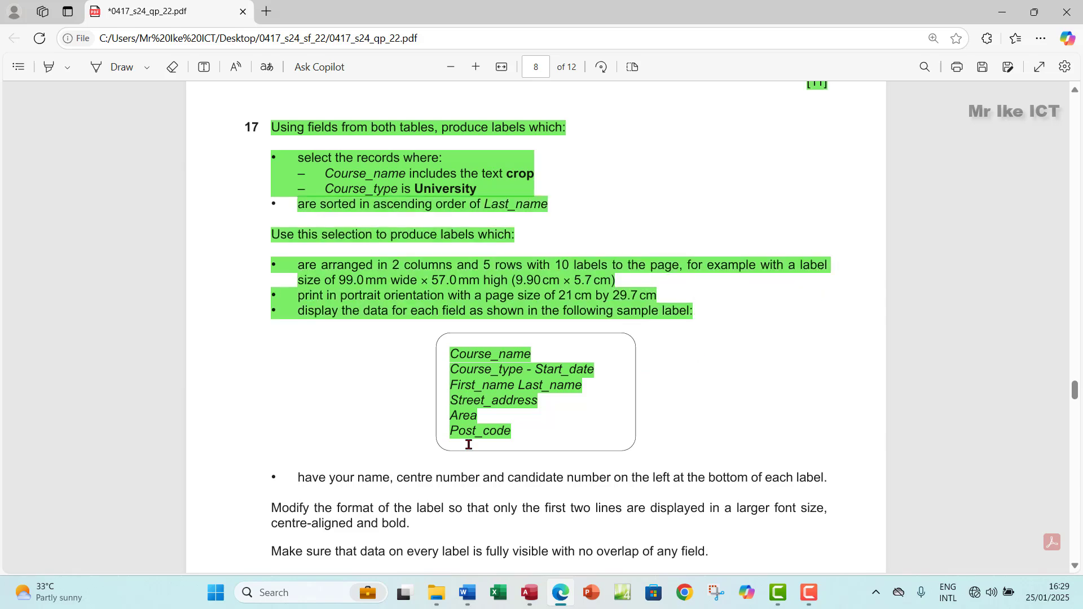
{"action": "scroll", "coordinate": [467, 451], "scroll_direction": "down", "scroll_amount": 1}
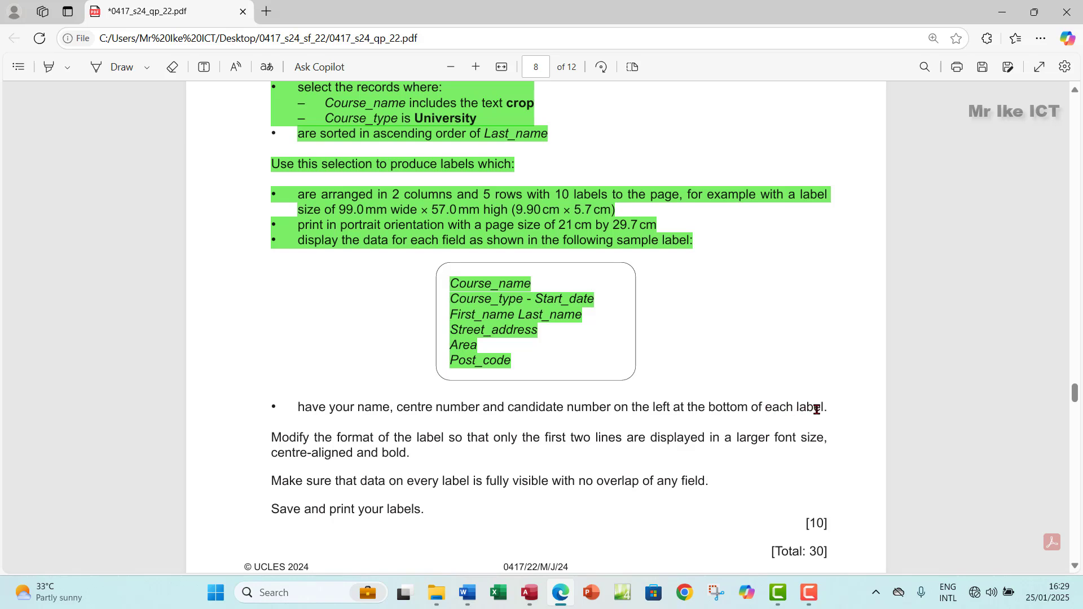
{"action": "left_click", "coordinate": [530, 593]}
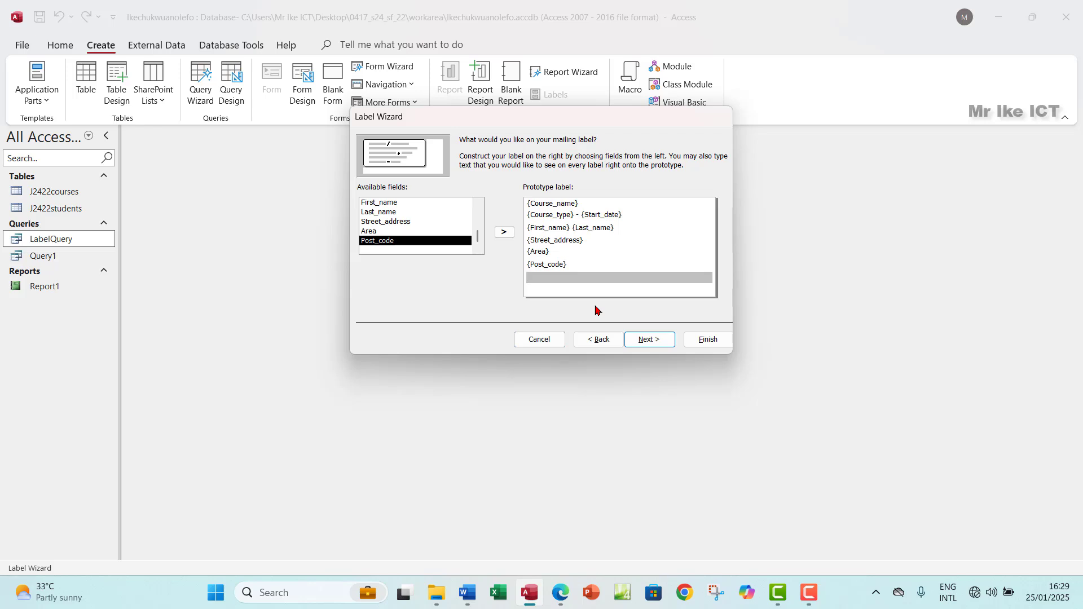
Step: Add a final capitalised line for the candidate's name and exam numbers, then continue to sorting
{"action": "key", "text": "Return"}
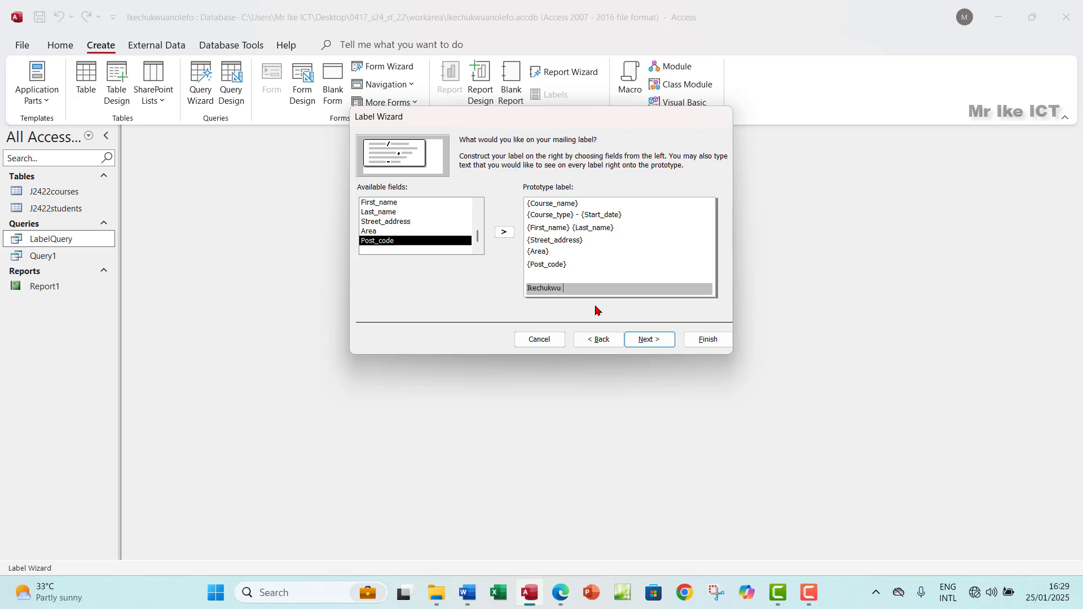
{"action": "key", "text": "Caps_Lock"}
{"action": "left_click", "coordinate": [648, 340]}
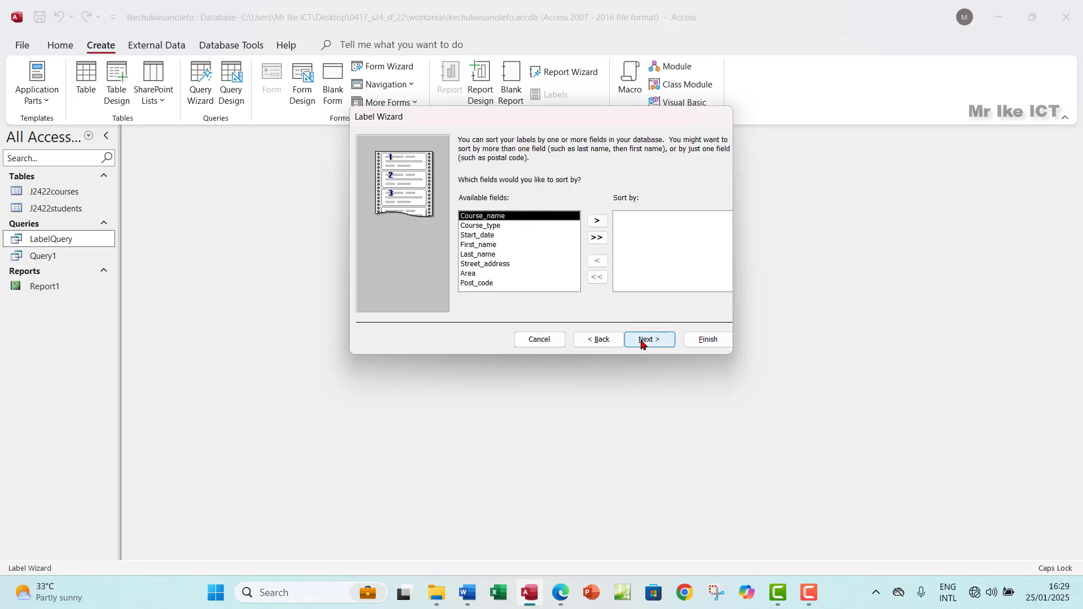
{"action": "left_click", "coordinate": [562, 592]}
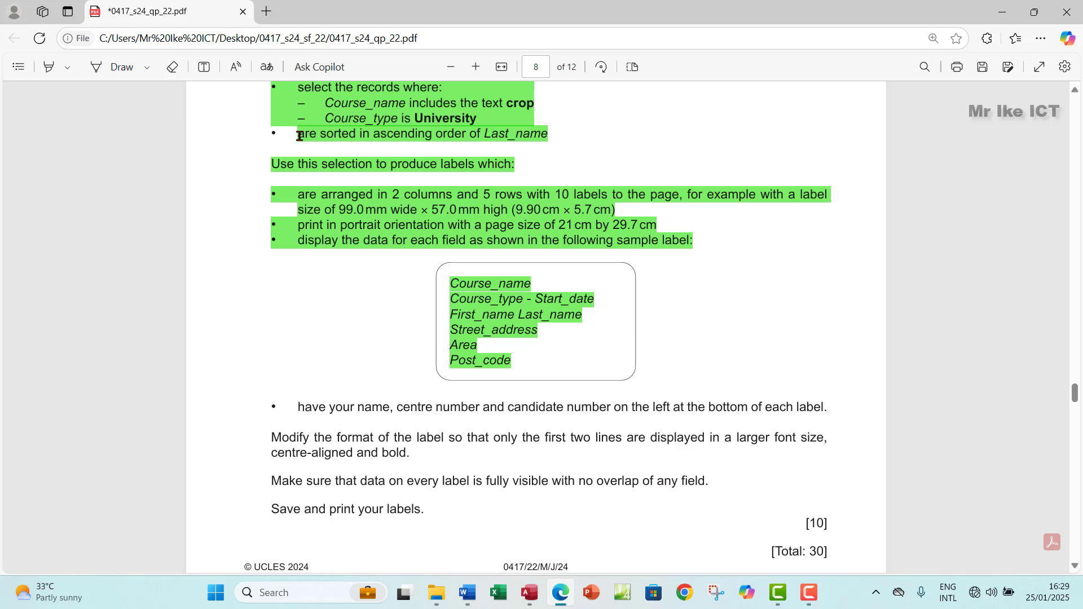
{"action": "left_click_drag", "start_coordinate": [298, 133], "coordinate": [555, 134]}
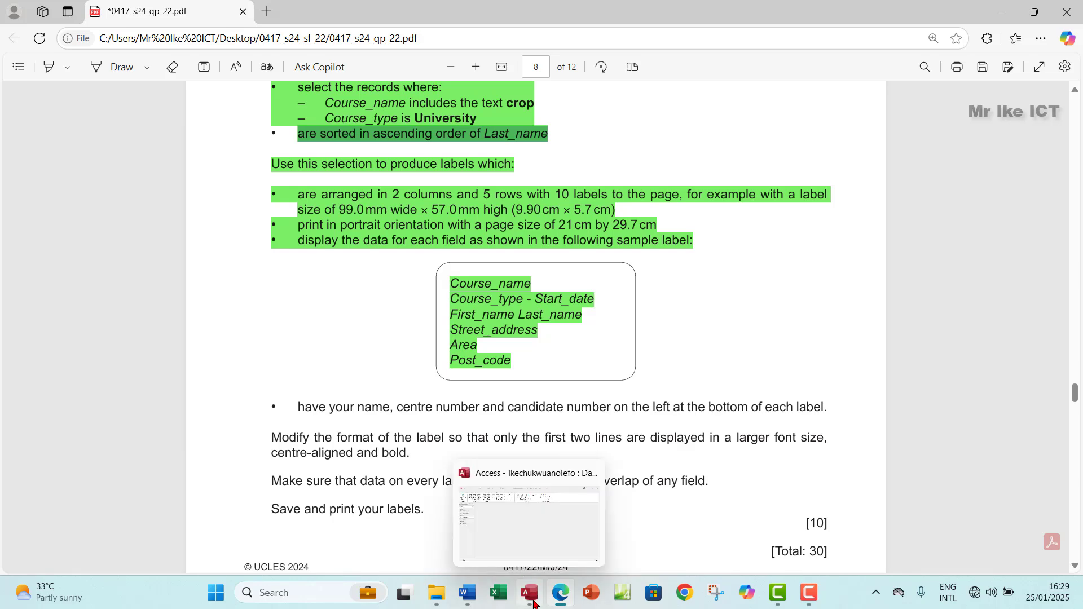
{"action": "left_click", "coordinate": [529, 593]}
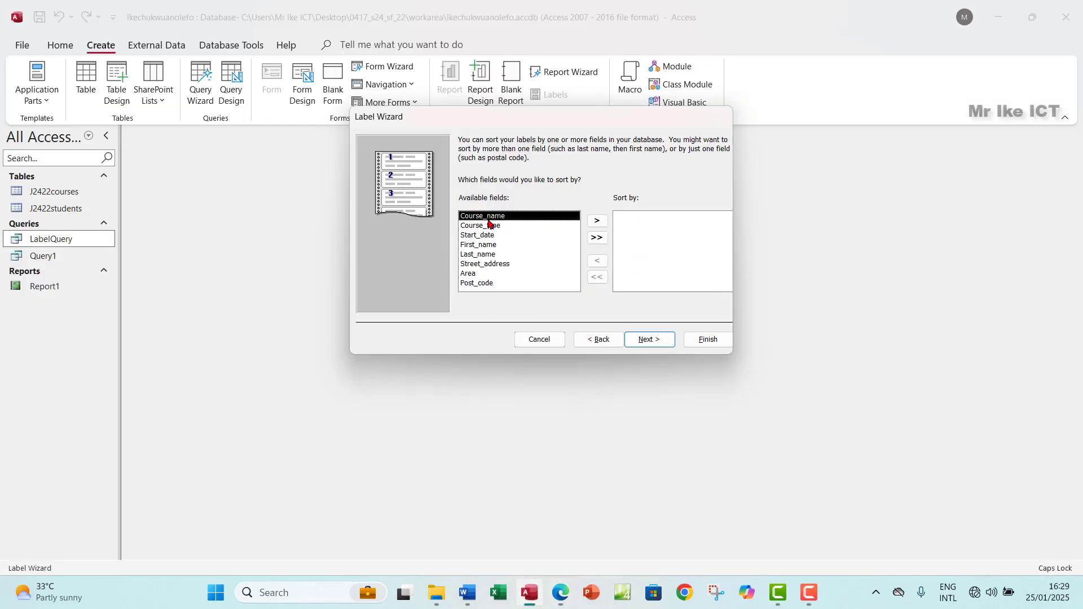
Step: Sort the labels by Last_name, shorten the report name to 'Labels' and finish the wizard
{"action": "left_click", "coordinate": [480, 255]}
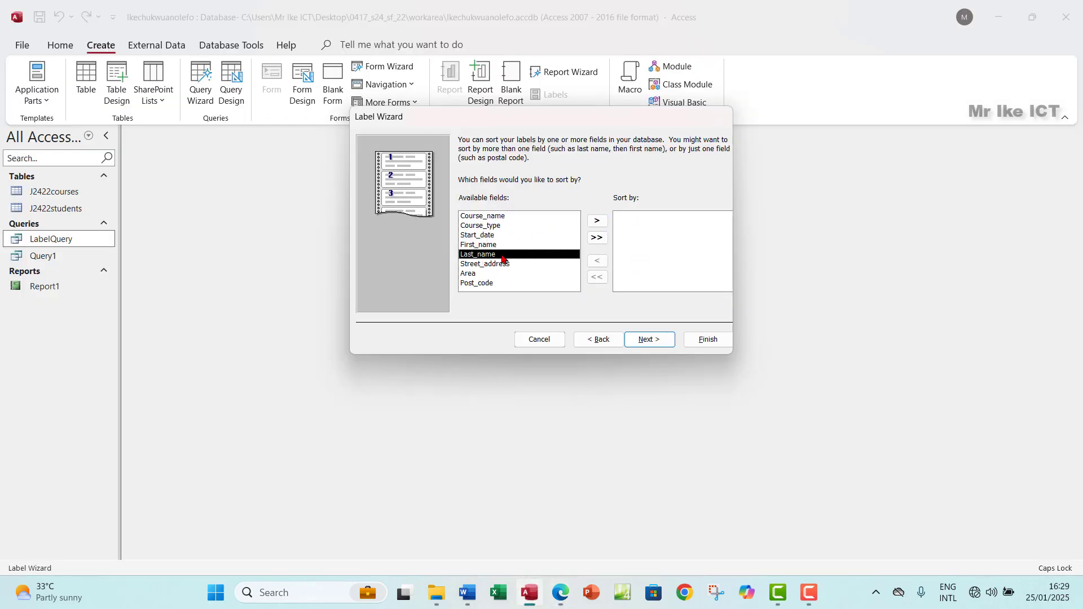
{"action": "left_click", "coordinate": [599, 221]}
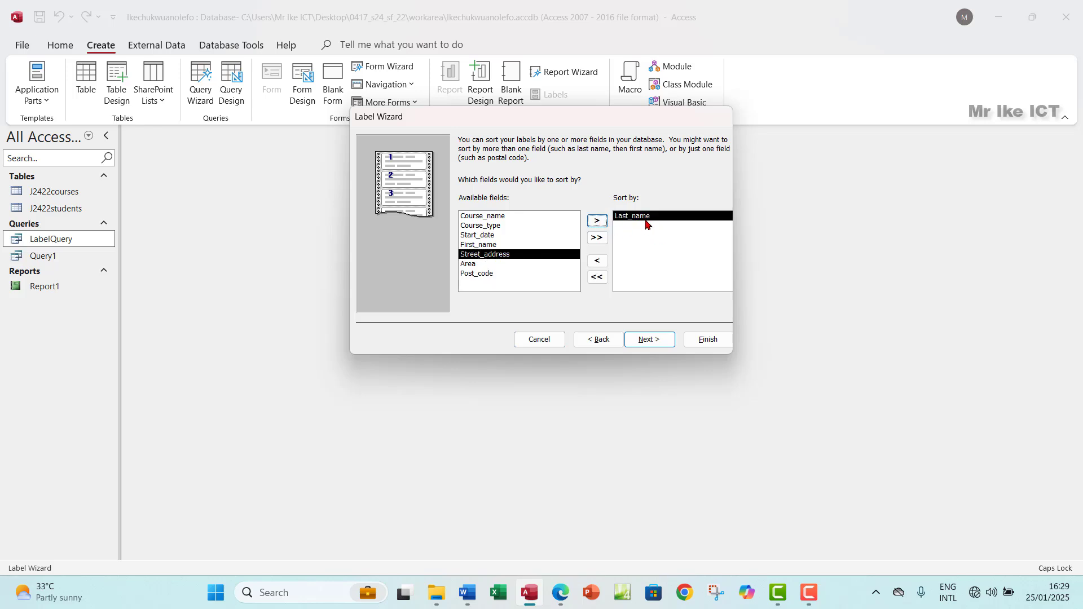
{"action": "left_click", "coordinate": [642, 345]}
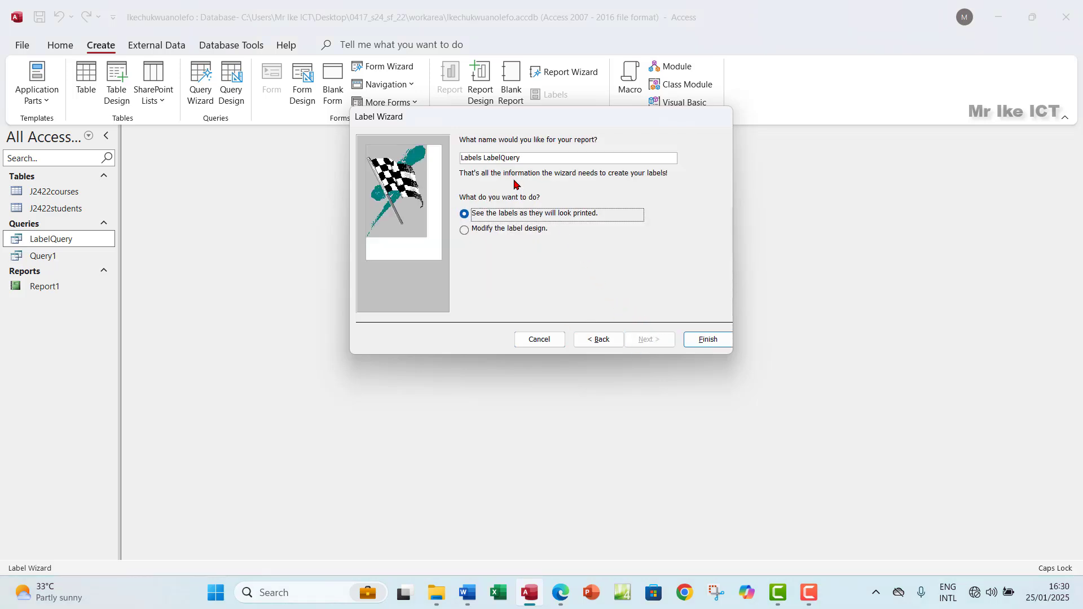
{"action": "mouse_move", "coordinate": [483, 158]}
{"action": "left_mouse_down"}
{"action": "mouse_move", "coordinate": [469, 158]}
{"action": "mouse_move", "coordinate": [530, 157]}
{"action": "mouse_move", "coordinate": [489, 159]}
{"action": "left_mouse_up"}
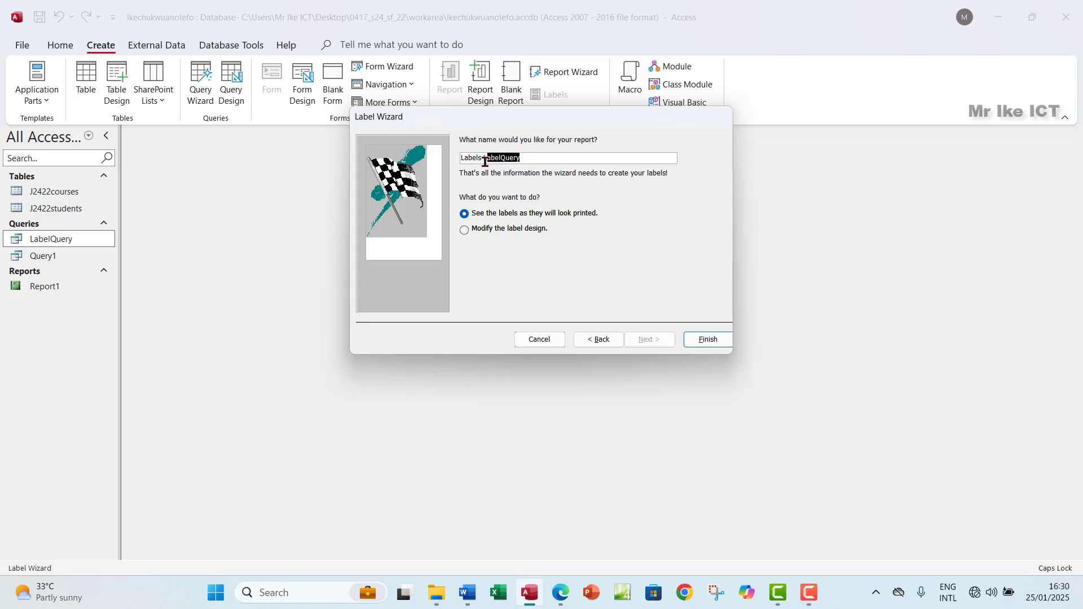
{"action": "key", "text": "BackSpace"}
{"action": "left_click", "coordinate": [705, 339]}
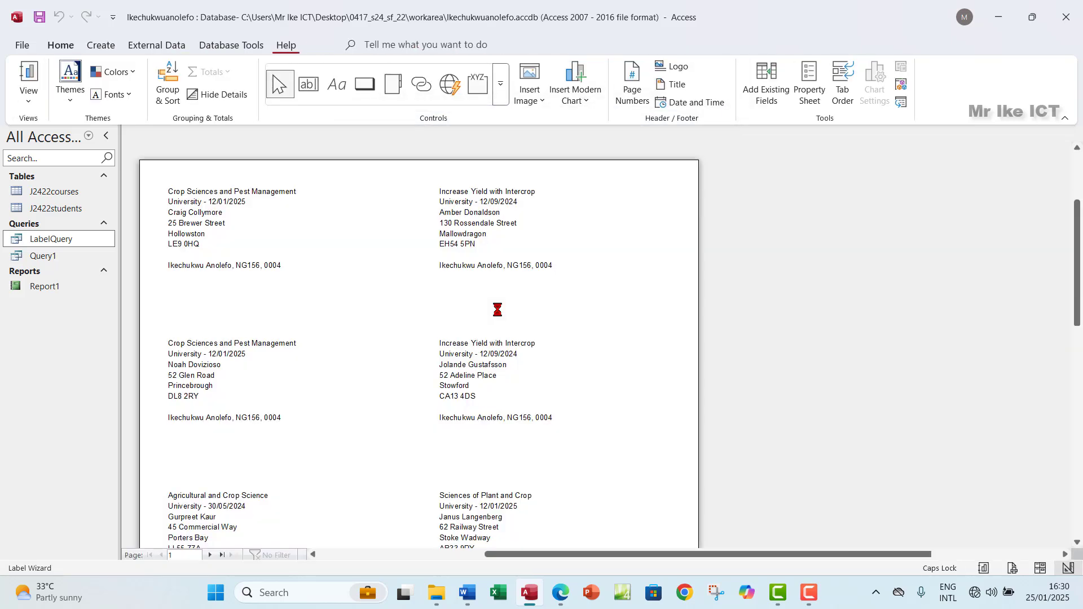
Step: Scroll through the Labels print preview and view page 2, which holds the last four labels
{"action": "scroll", "coordinate": [387, 313], "scroll_direction": "down", "scroll_amount": 3}
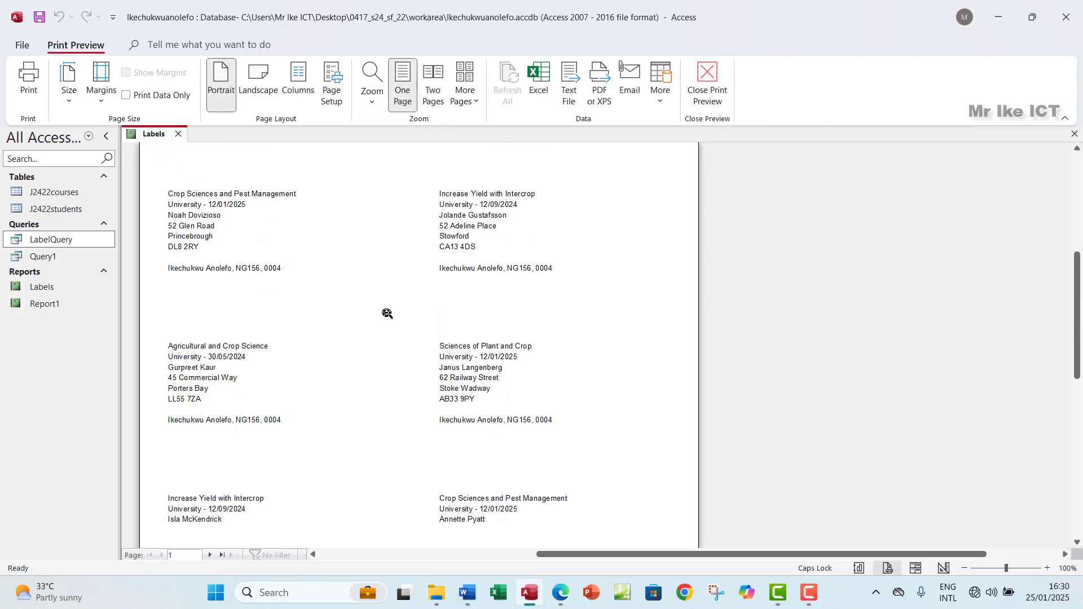
{"action": "scroll", "coordinate": [387, 313], "scroll_direction": "down", "scroll_amount": 5}
{"action": "scroll", "coordinate": [585, 308], "scroll_direction": "up", "scroll_amount": 2}
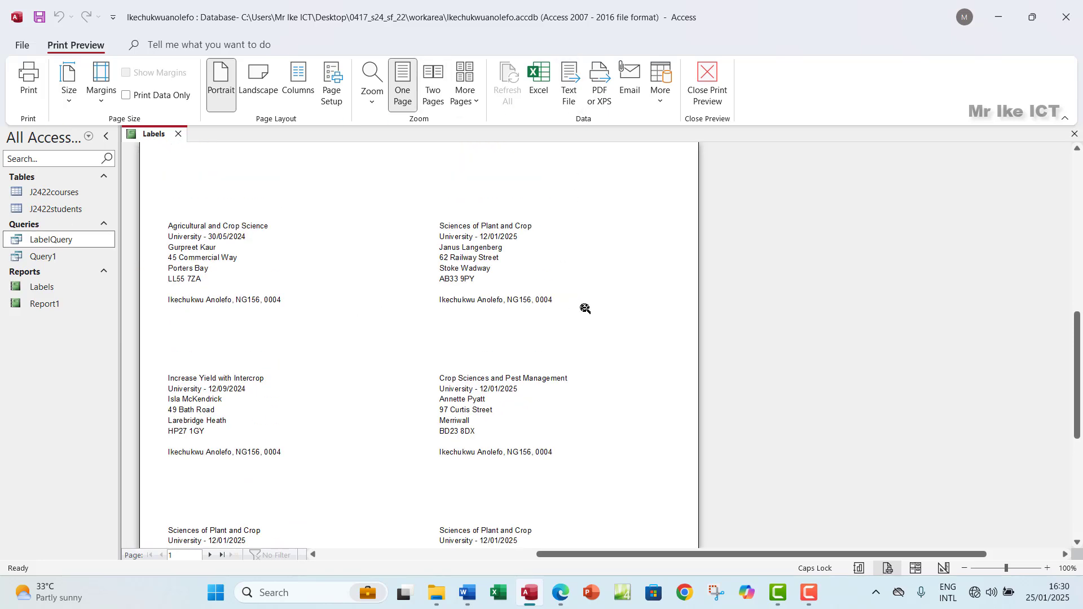
{"action": "scroll", "coordinate": [585, 308], "scroll_direction": "up", "scroll_amount": 6}
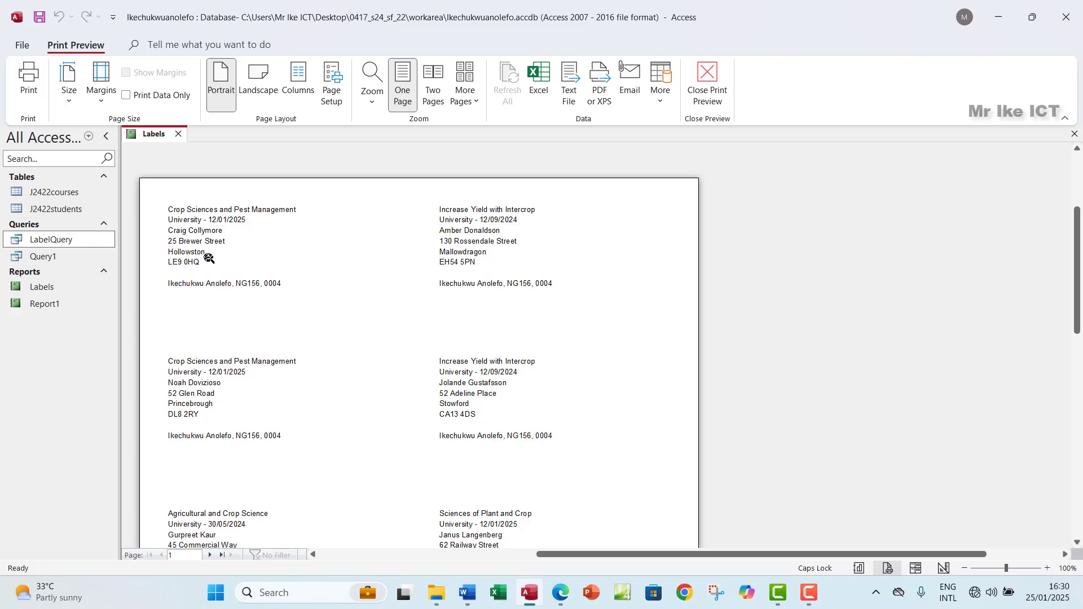
{"action": "scroll", "coordinate": [209, 258], "scroll_direction": "down", "scroll_amount": 1}
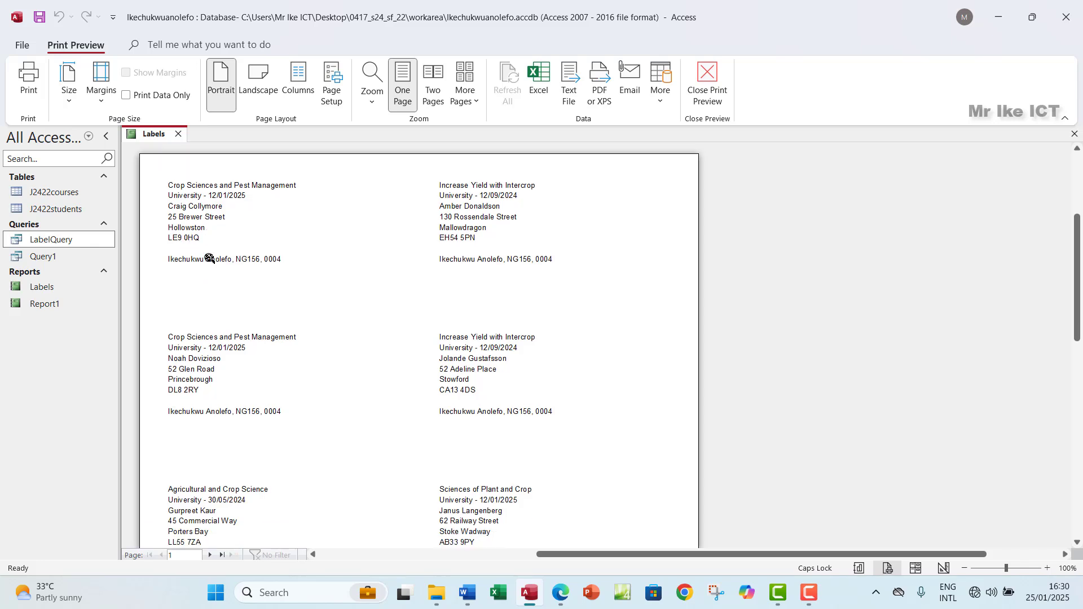
{"action": "scroll", "coordinate": [246, 314], "scroll_direction": "down", "scroll_amount": 2}
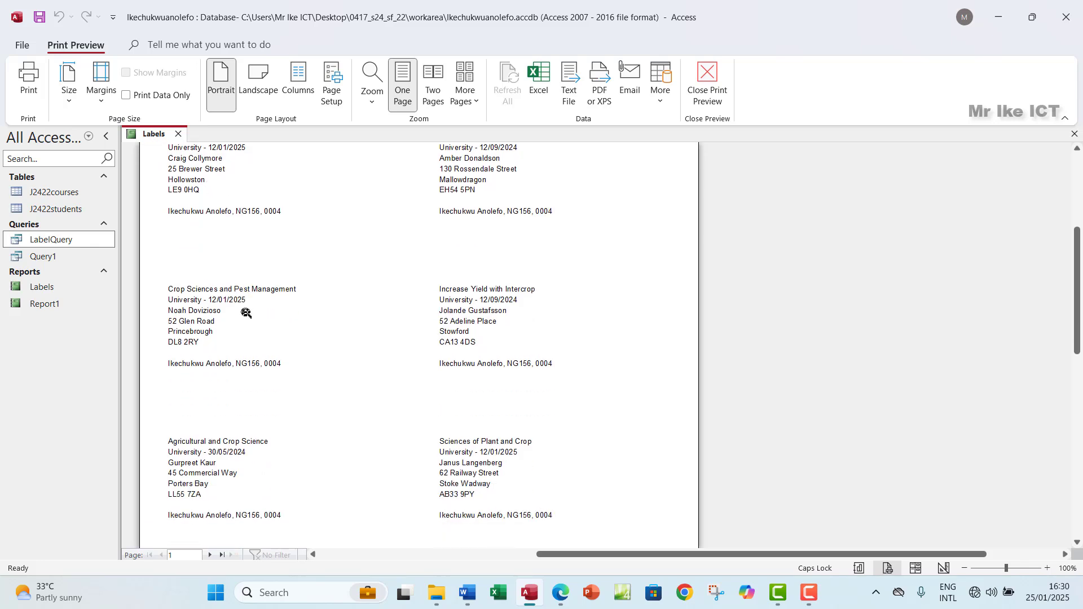
{"action": "scroll", "coordinate": [232, 463], "scroll_direction": "down", "scroll_amount": 13}
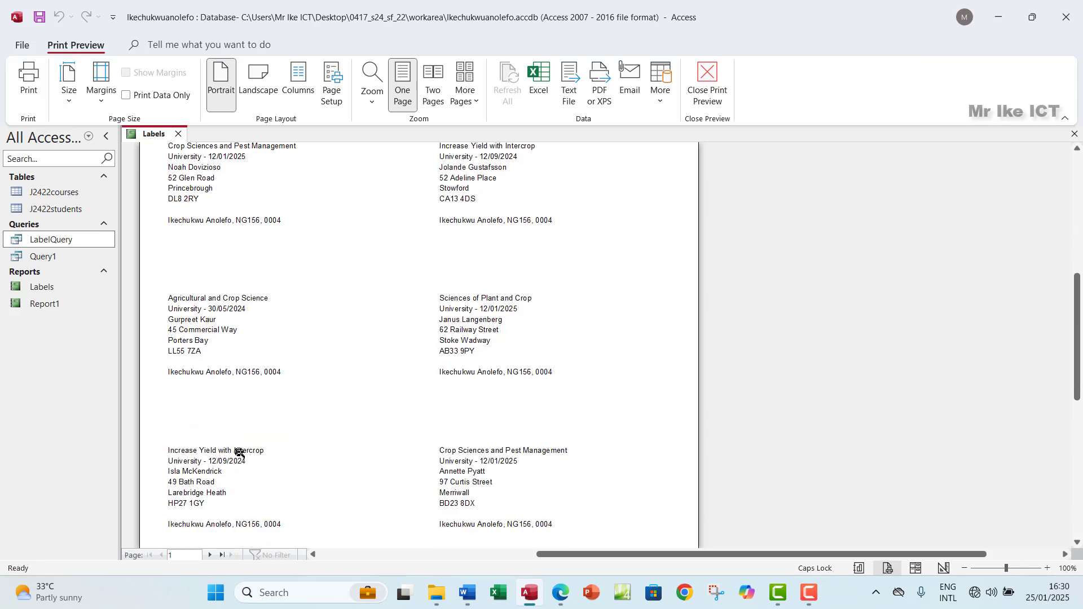
{"action": "scroll", "coordinate": [221, 474], "scroll_direction": "down", "scroll_amount": 5}
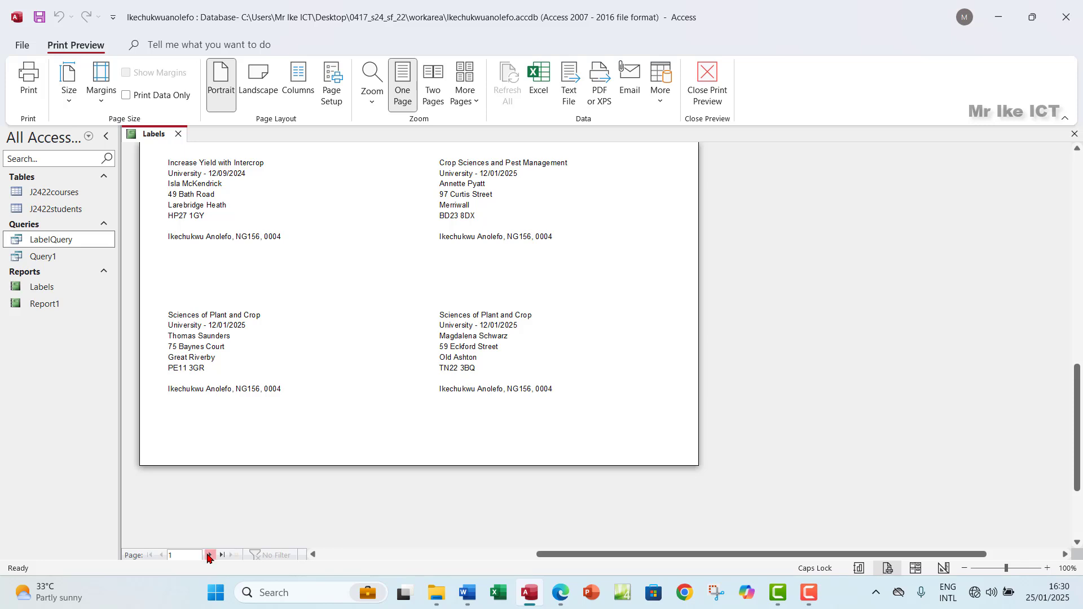
{"action": "left_click", "coordinate": [210, 554]}
{"action": "scroll", "coordinate": [309, 357], "scroll_direction": "up", "scroll_amount": 10}
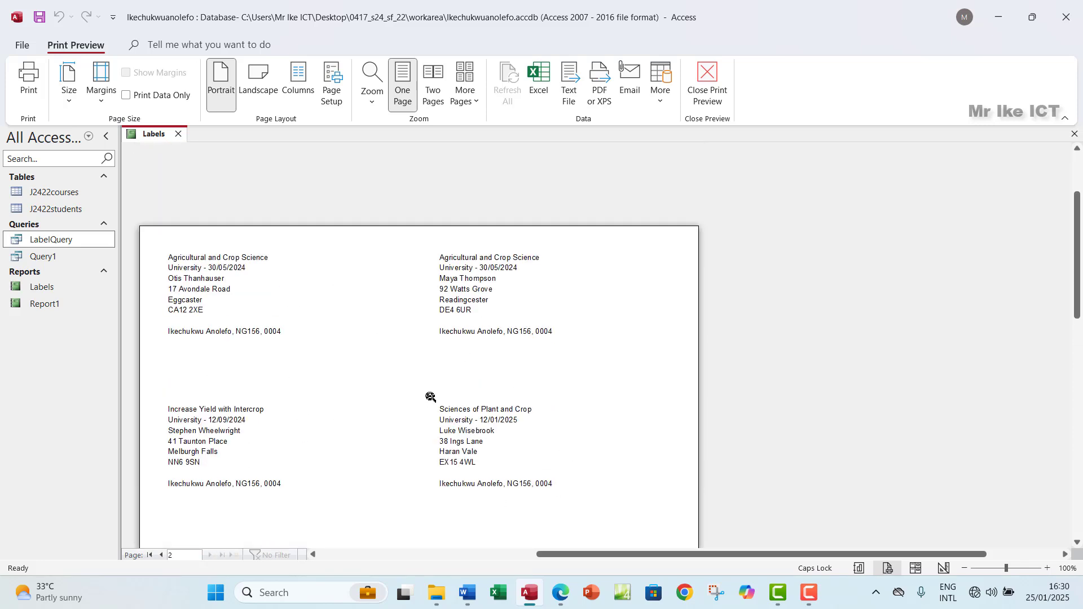
{"action": "scroll", "coordinate": [438, 370], "scroll_direction": "down", "scroll_amount": 1}
{"action": "scroll", "coordinate": [438, 369], "scroll_direction": "down", "scroll_amount": 9}
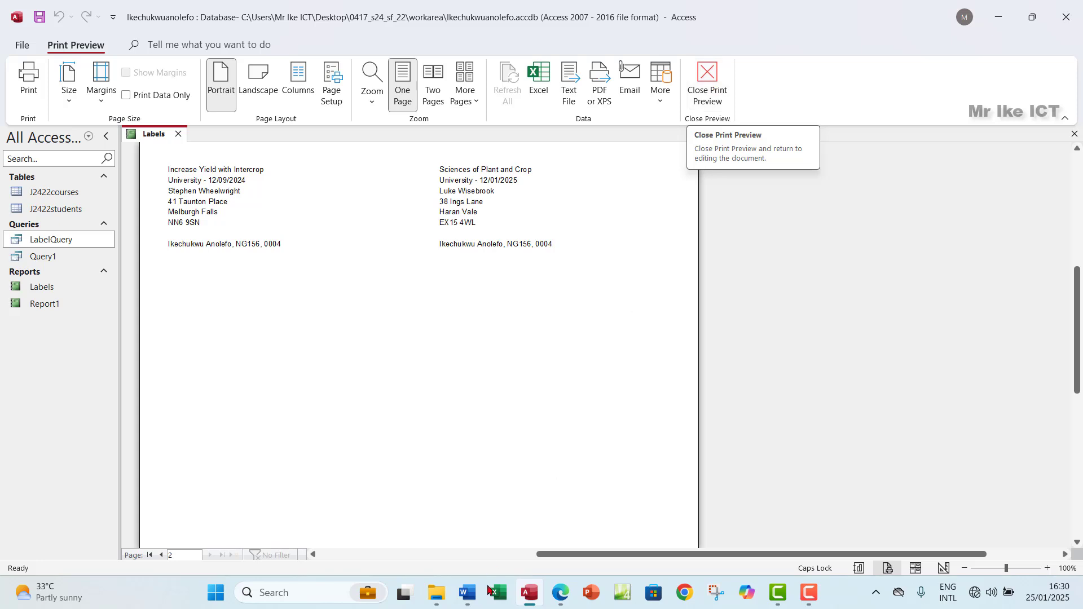
Step: Highlight in green the exam line asking for name, centre number and candidate number on each label
{"action": "left_click", "coordinate": [559, 594]}
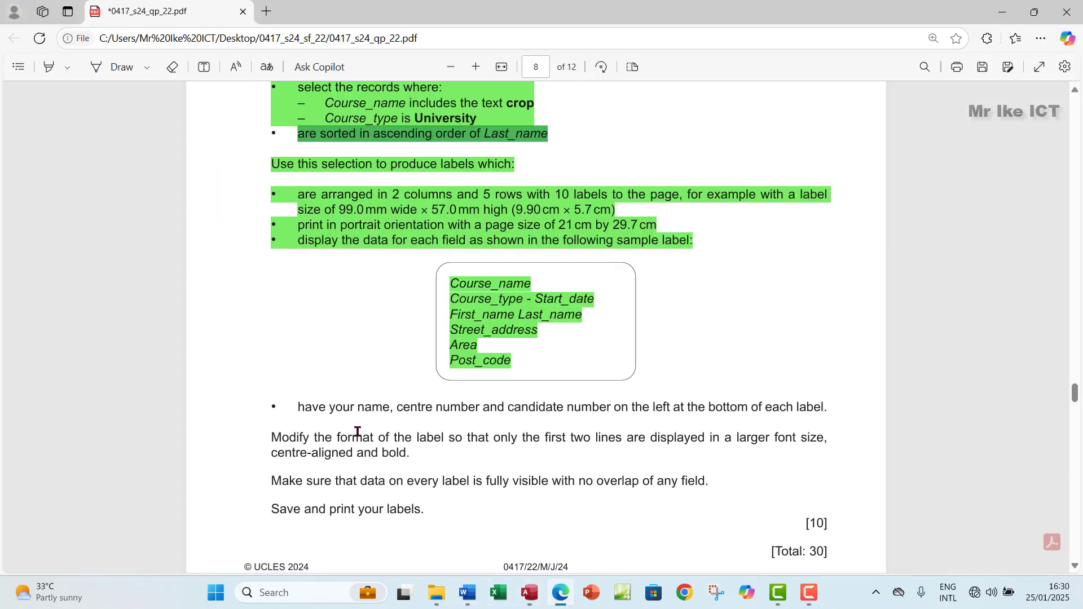
{"action": "left_click_drag", "start_coordinate": [298, 408], "coordinate": [830, 406]}
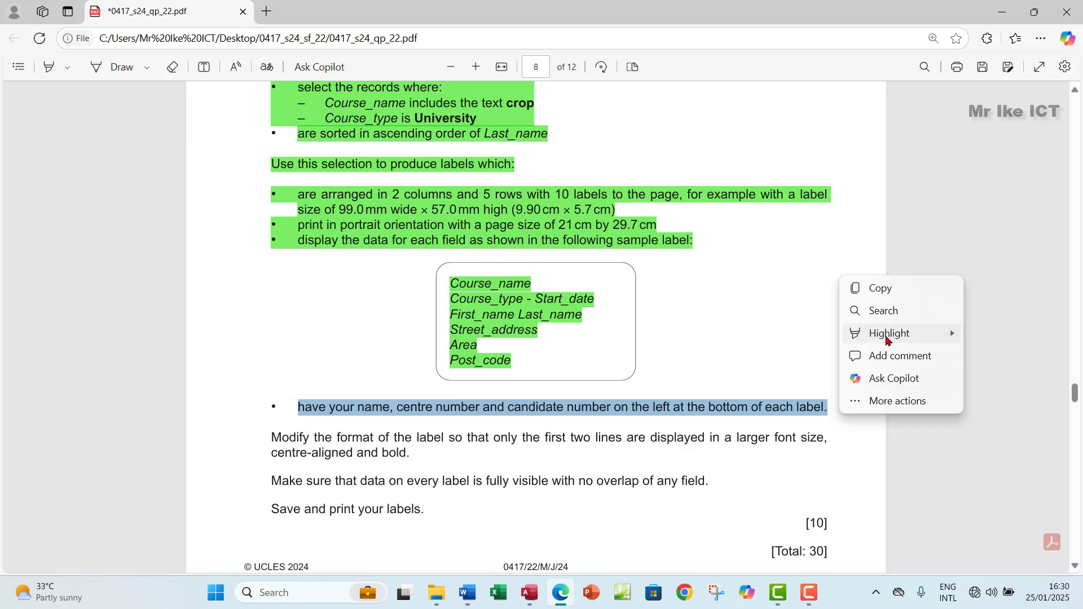
{"action": "mouse_move", "coordinate": [903, 333]}
{"action": "left_click", "coordinate": [969, 355]}
{"action": "scroll", "coordinate": [350, 369], "scroll_direction": "down", "scroll_amount": 5}
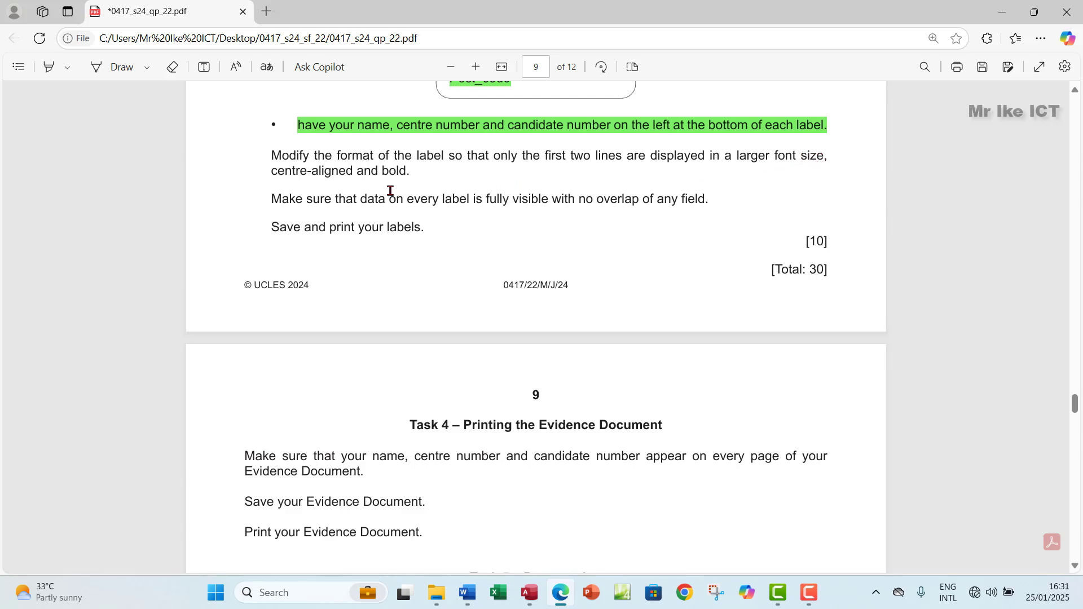
{"action": "left_click_drag", "start_coordinate": [380, 173], "coordinate": [415, 173]}
{"action": "left_click", "coordinate": [330, 172]}
{"action": "left_click", "coordinate": [530, 593]}
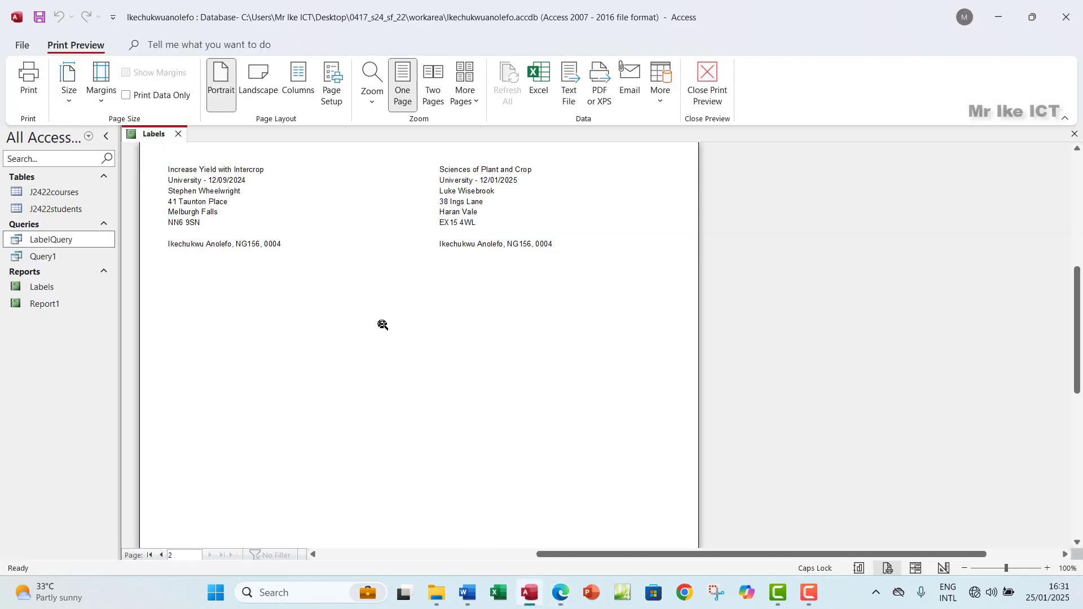
Step: In the report design, make the Course_name and Course_type – Start_date lines bold at size 11
{"action": "left_click", "coordinate": [716, 91]}
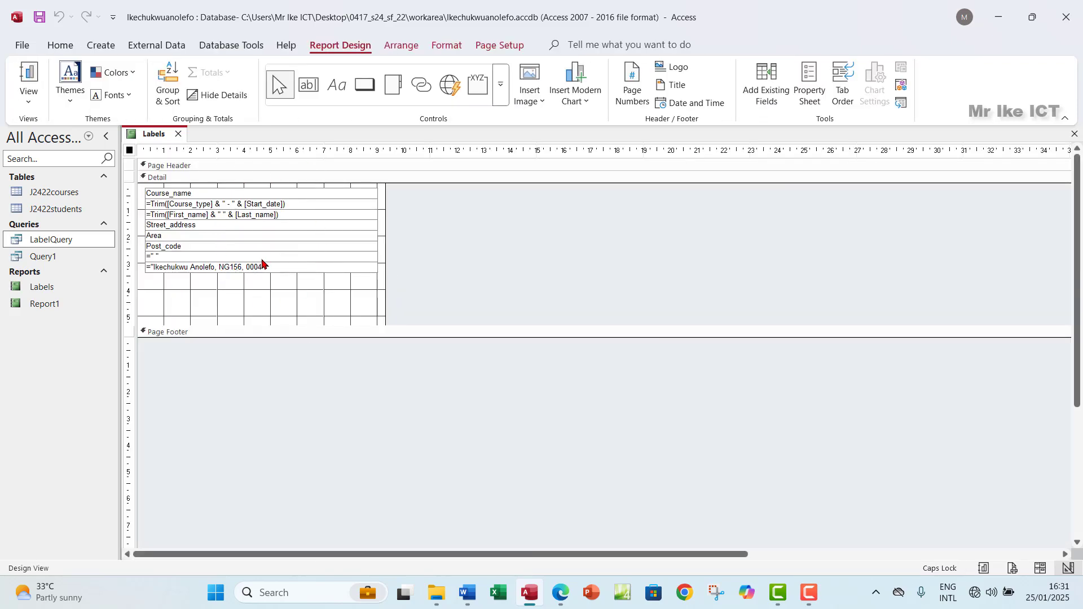
{"action": "left_click", "coordinate": [29, 106]}
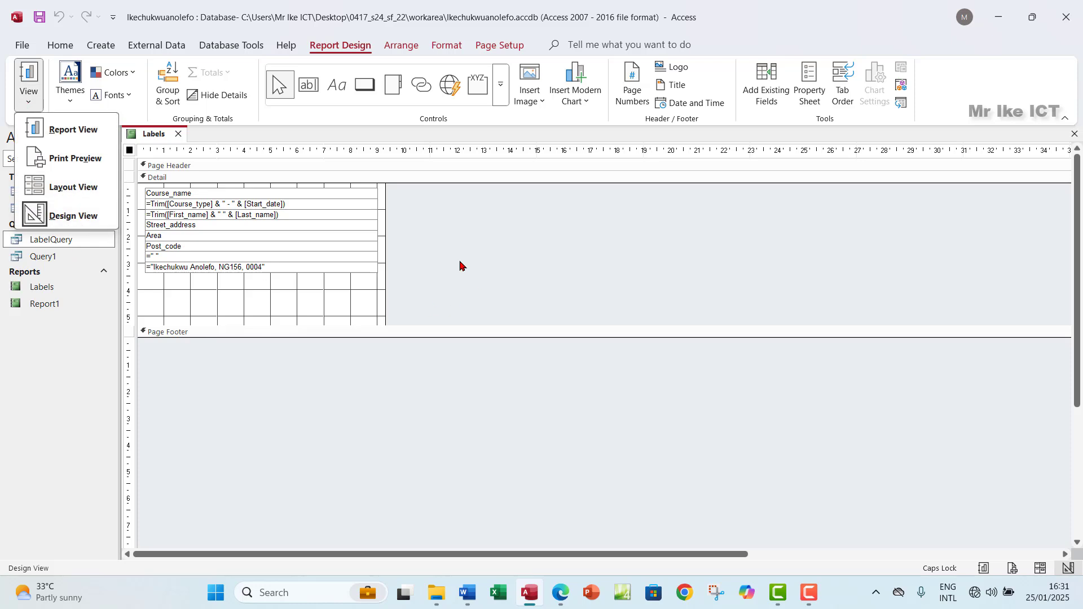
{"action": "left_click", "coordinate": [179, 197]}
{"action": "left_click", "coordinate": [170, 194]}
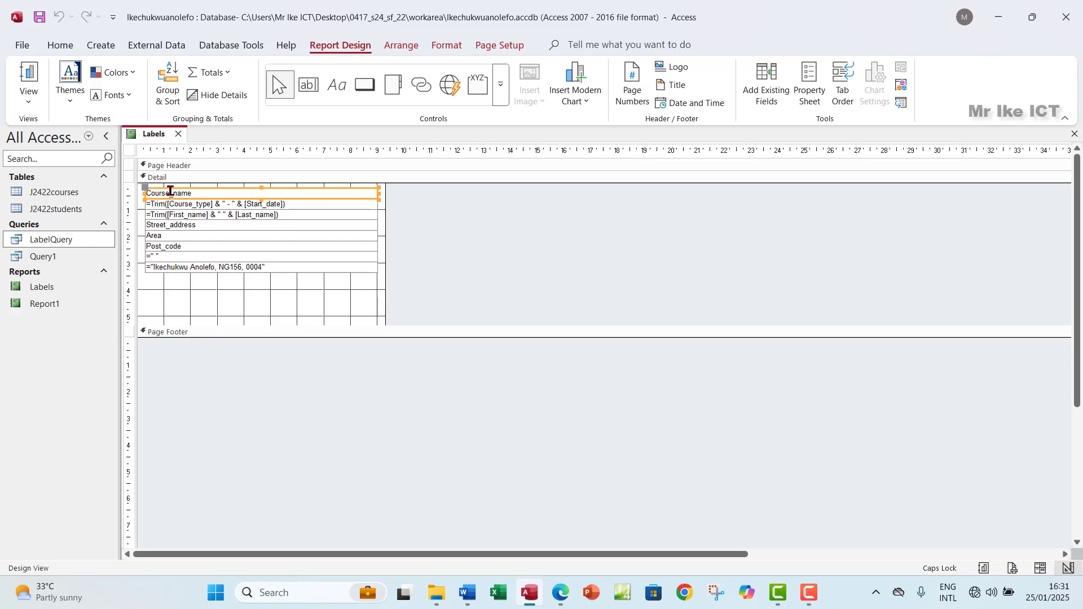
{"action": "left_click", "coordinate": [215, 206], "text": "shift"}
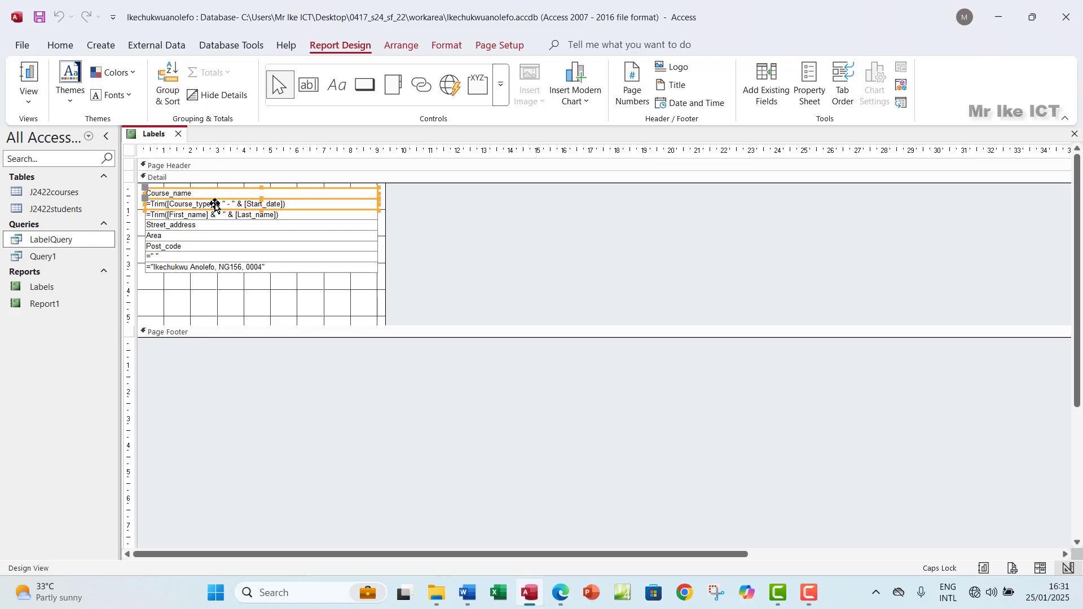
{"action": "left_click", "coordinate": [451, 49]}
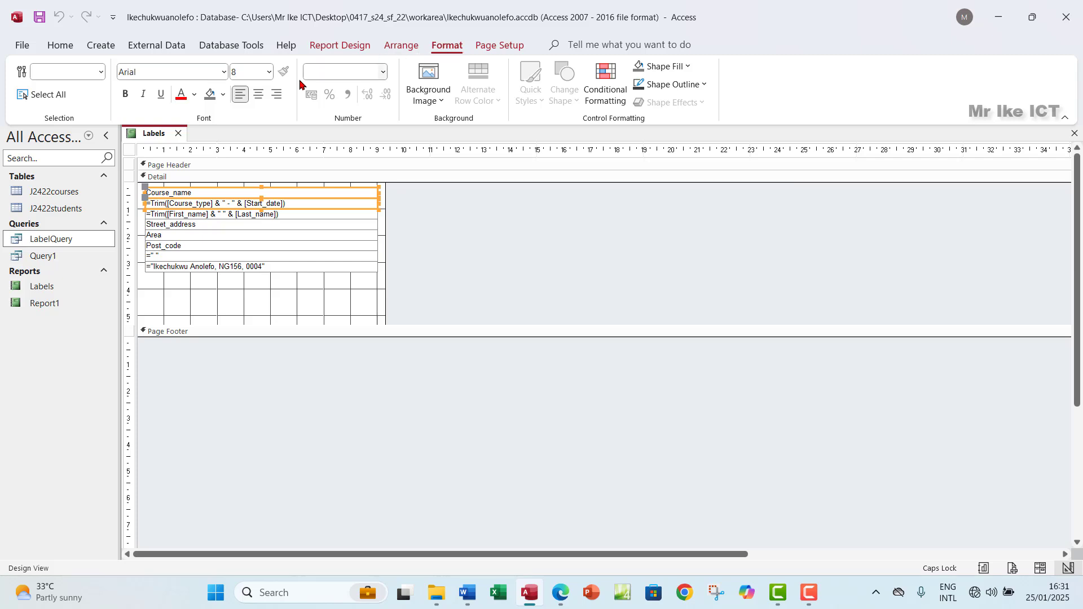
{"action": "left_click", "coordinate": [270, 72]}
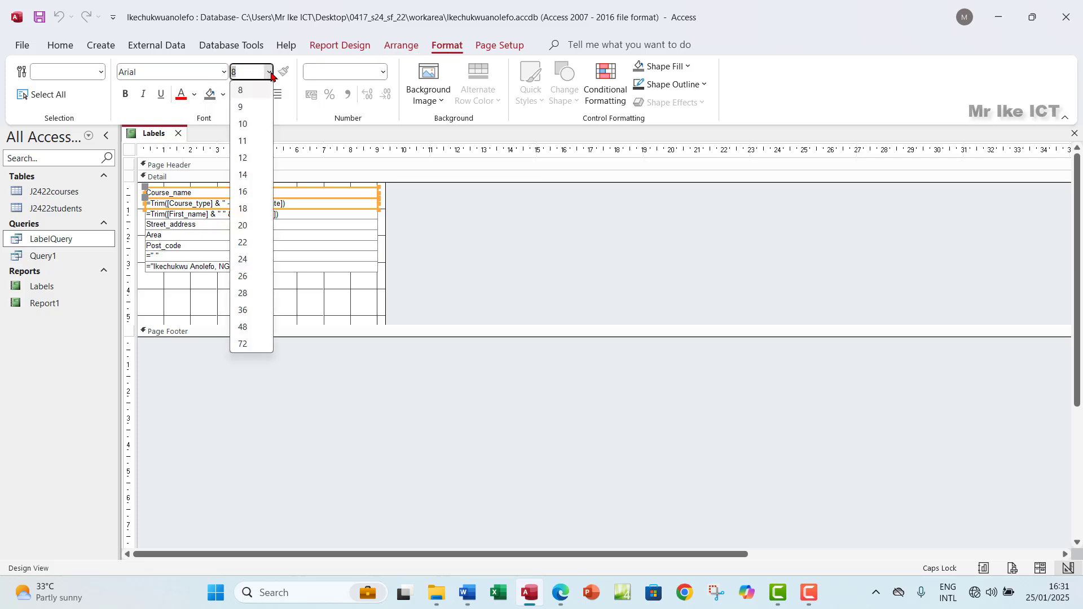
{"action": "left_click", "coordinate": [252, 145]}
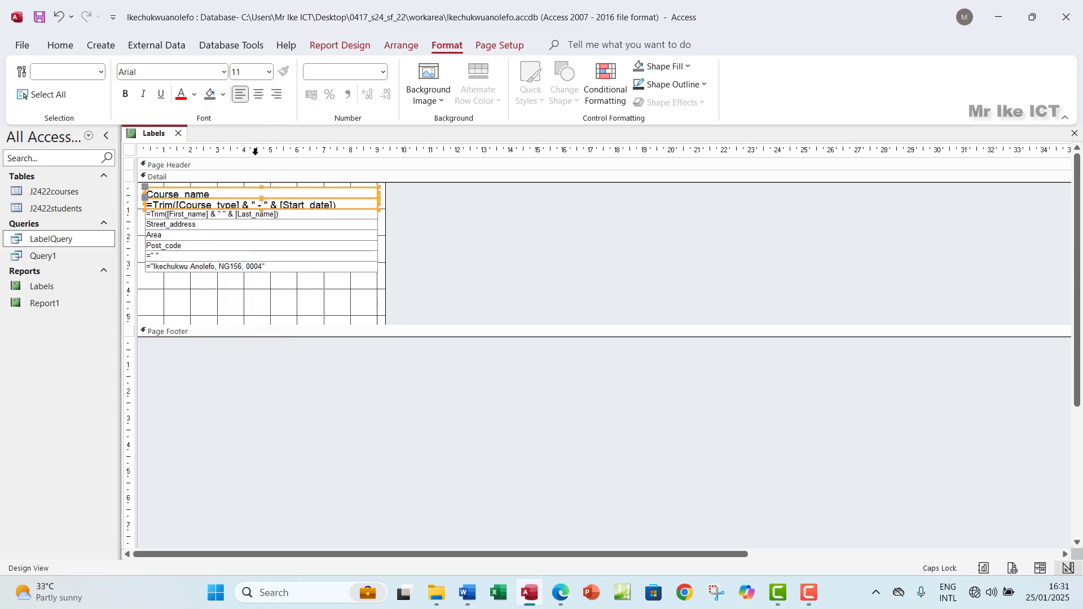
{"action": "left_click", "coordinate": [126, 94]}
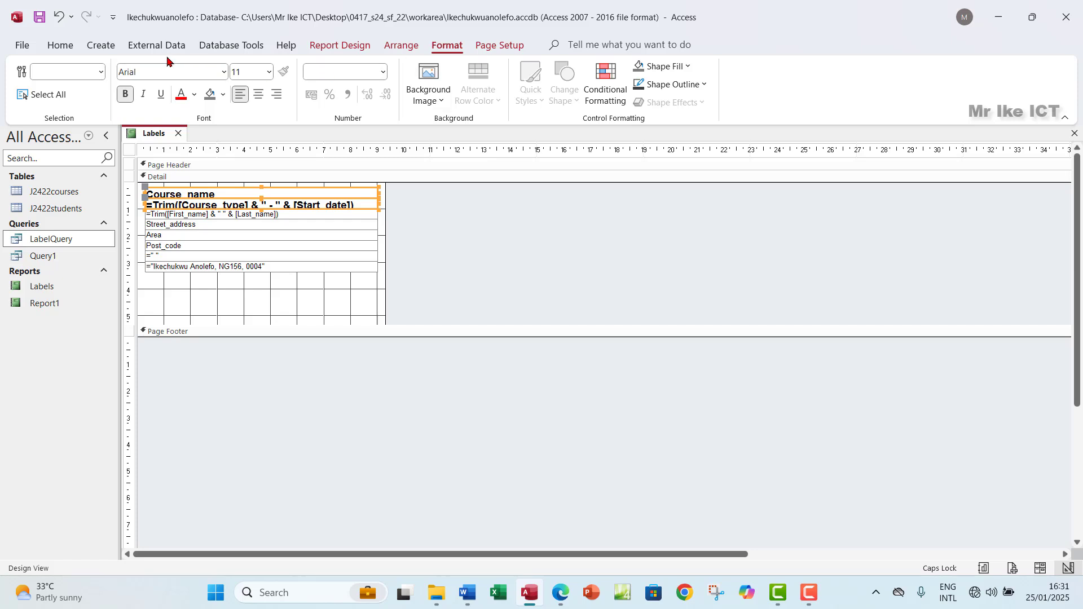
{"action": "left_click", "coordinate": [60, 46]}
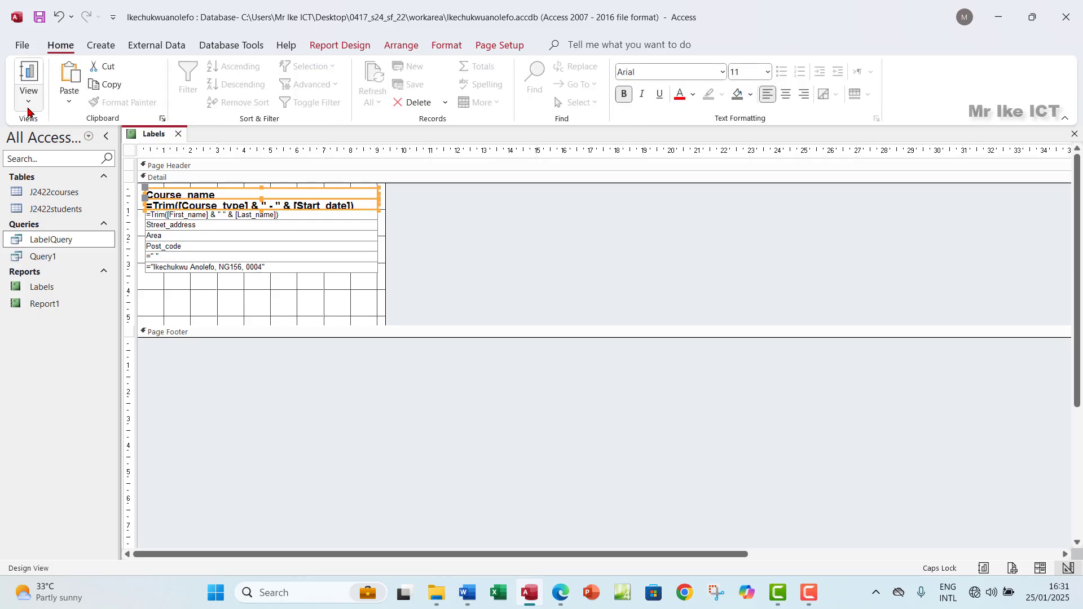
{"action": "left_click", "coordinate": [28, 102]}
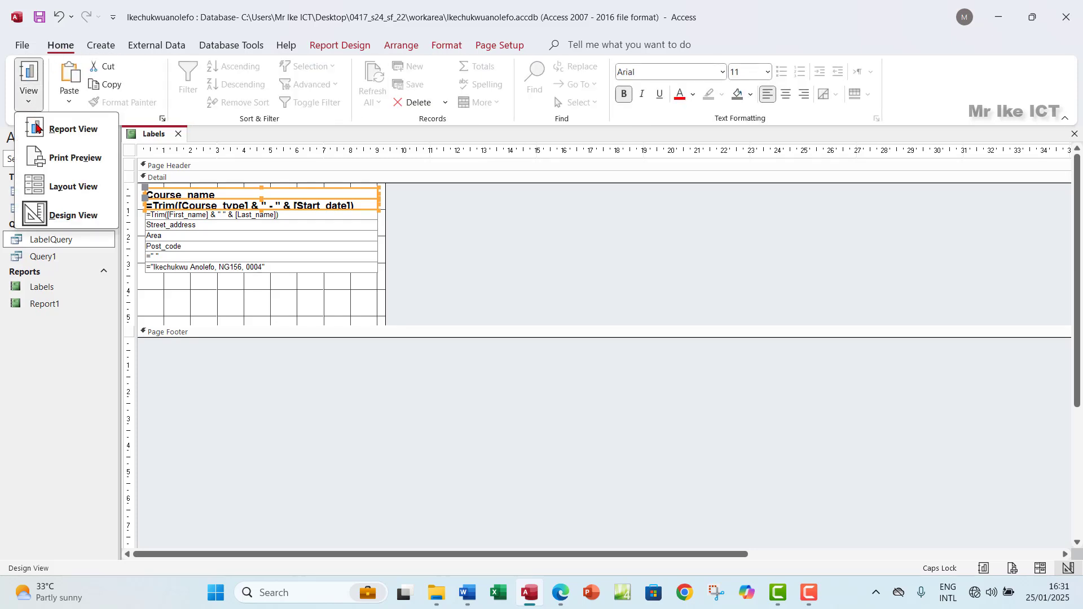
{"action": "left_click", "coordinate": [54, 157]}
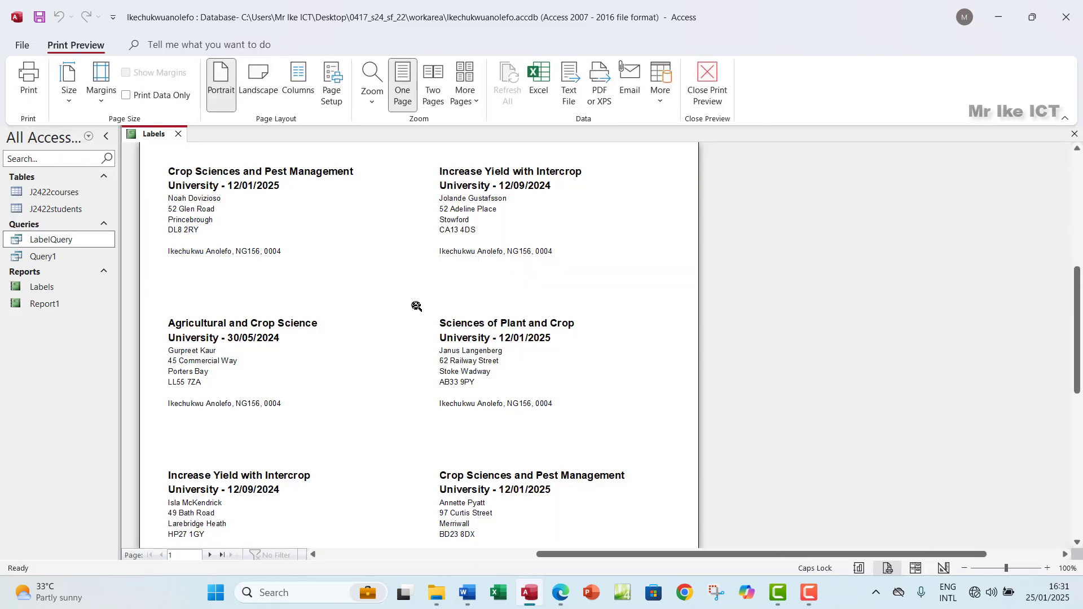
{"action": "scroll", "coordinate": [416, 306], "scroll_direction": "down", "scroll_amount": 10}
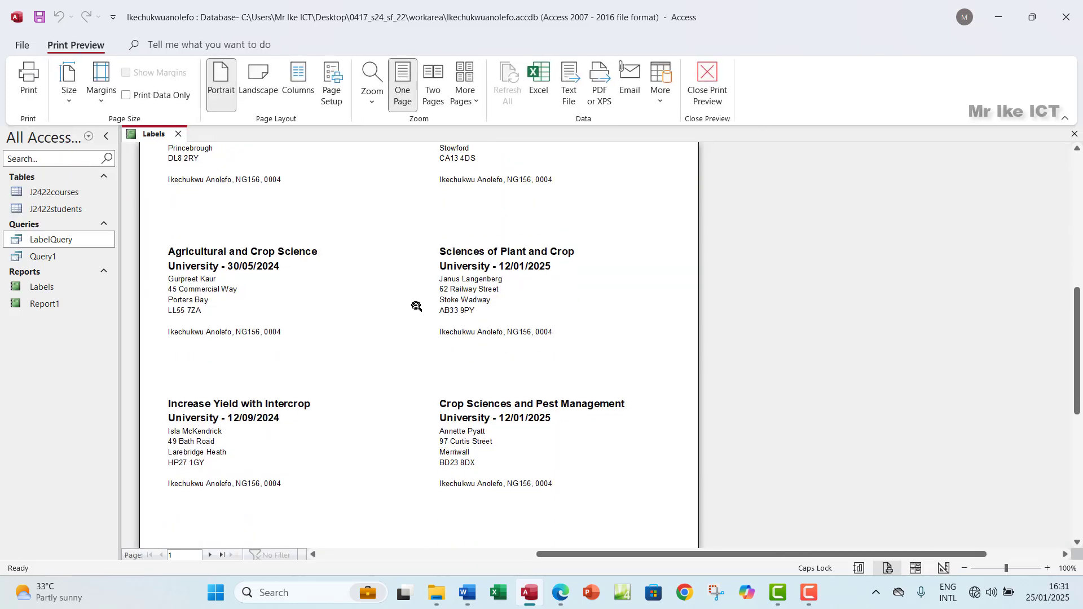
{"action": "scroll", "coordinate": [416, 306], "scroll_direction": "up", "scroll_amount": 10}
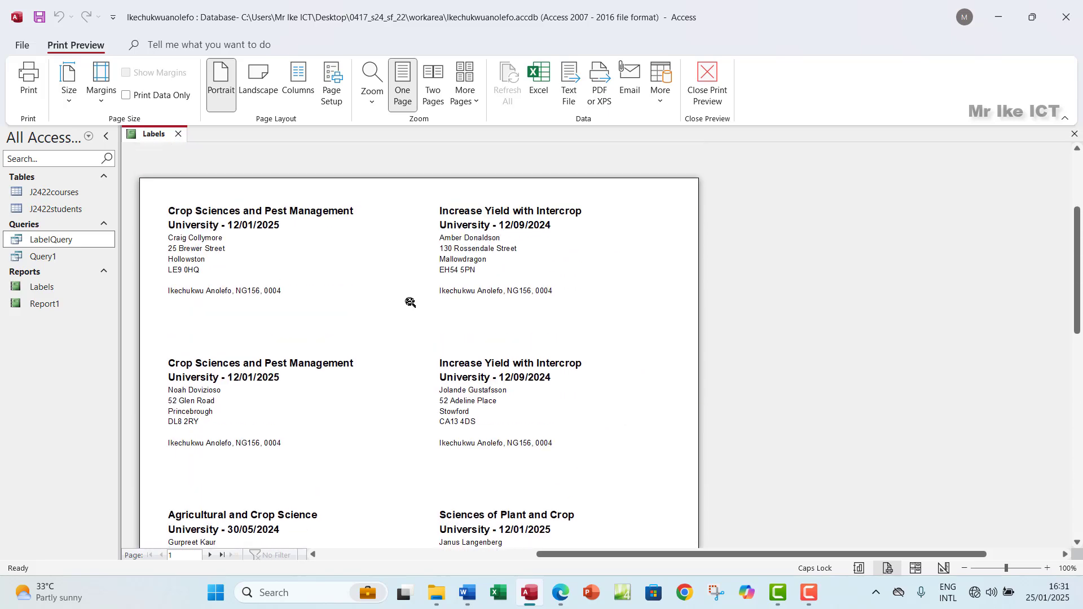
{"action": "scroll", "coordinate": [410, 303], "scroll_direction": "down", "scroll_amount": 3}
{"action": "scroll", "coordinate": [410, 303], "scroll_direction": "down", "scroll_amount": 5}
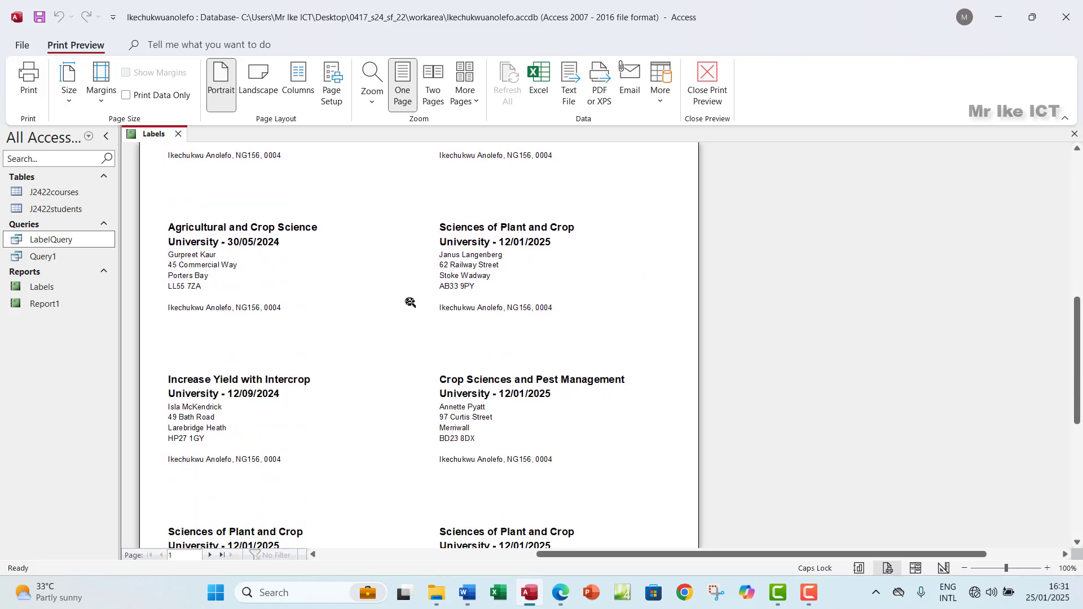
{"action": "scroll", "coordinate": [410, 302], "scroll_direction": "up", "scroll_amount": 5}
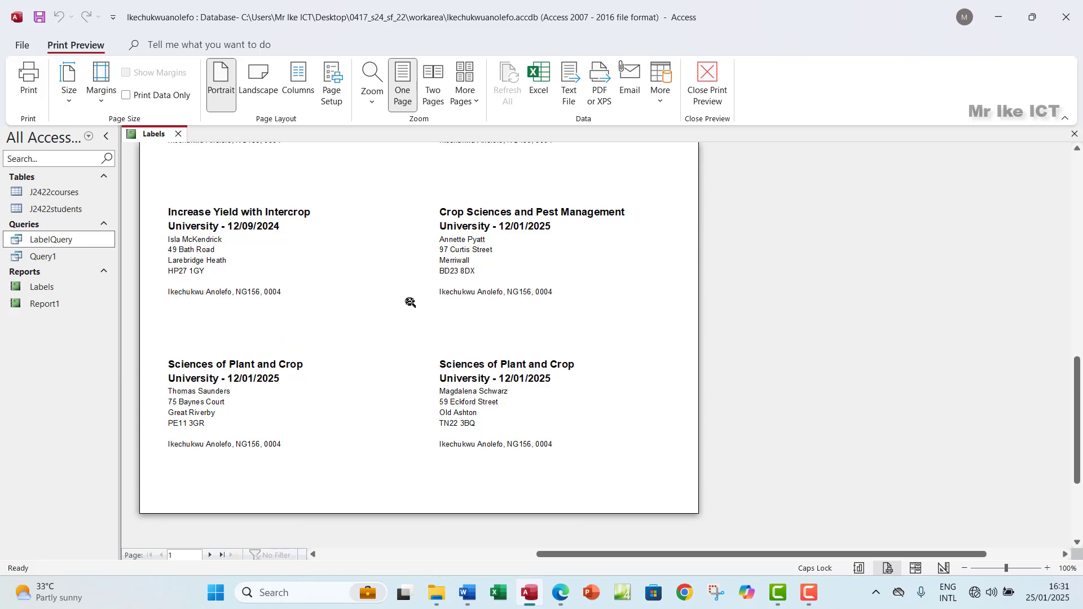
{"action": "scroll", "coordinate": [410, 303], "scroll_direction": "up", "scroll_amount": 8}
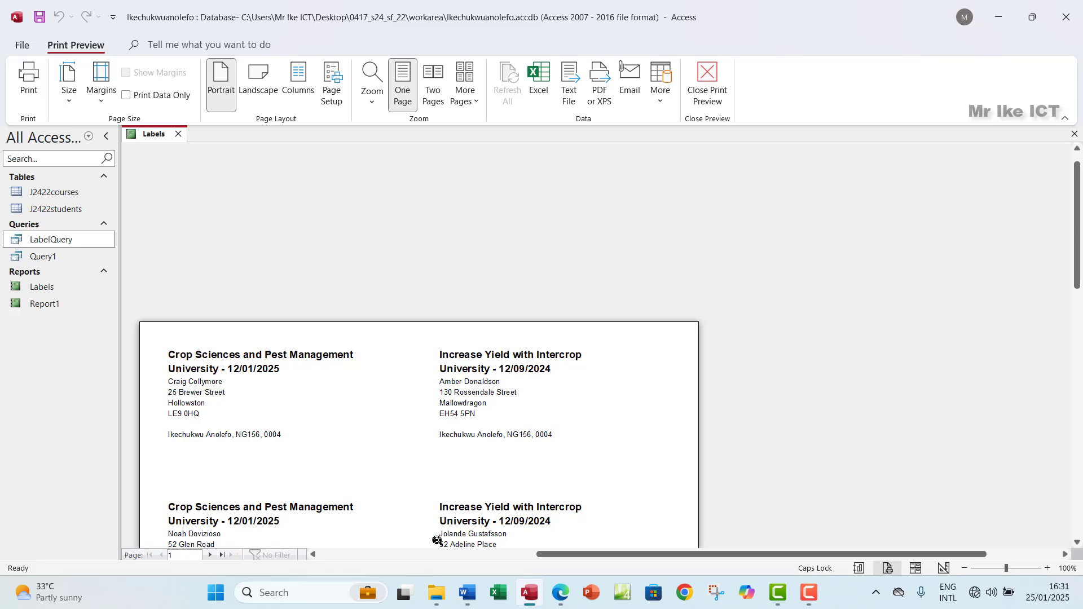
{"action": "left_click", "coordinate": [560, 596]}
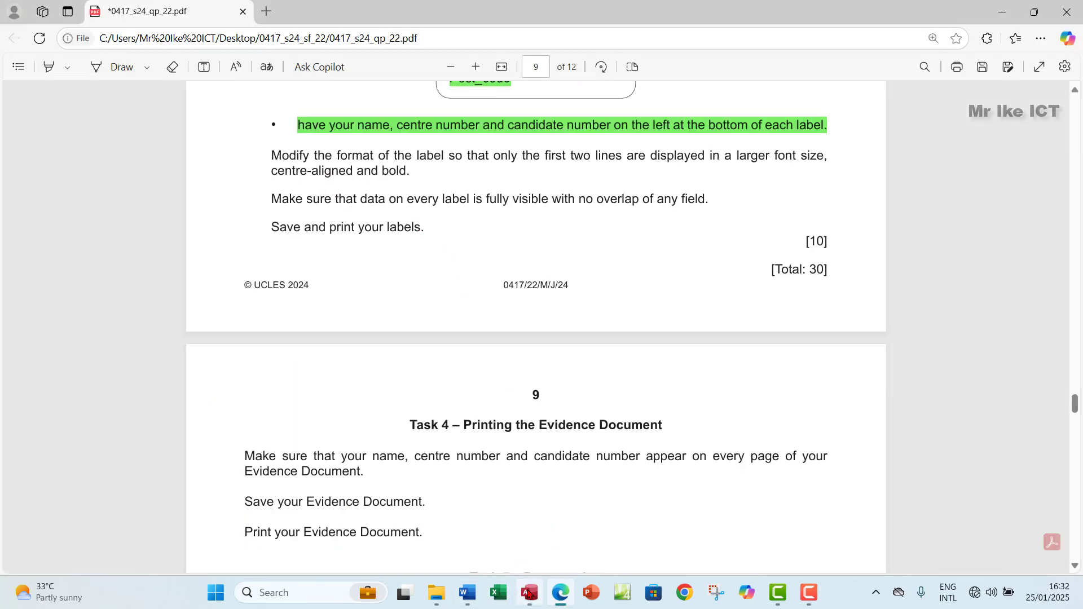
{"action": "left_click", "coordinate": [530, 592]}
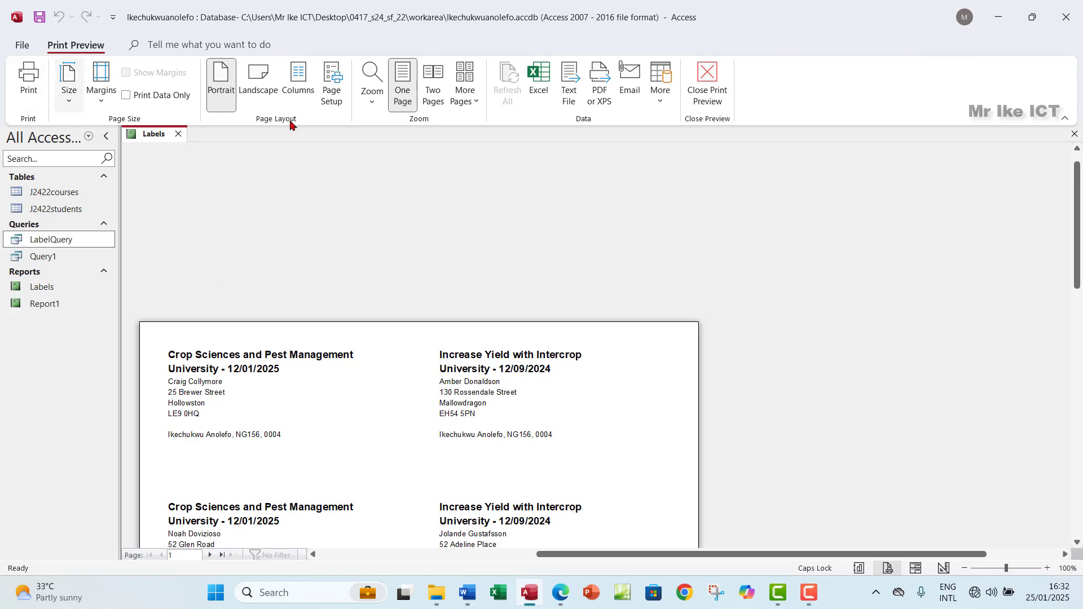
Step: Return to the report design and centre the two bold top lines of the label
{"action": "left_click", "coordinate": [707, 85]}
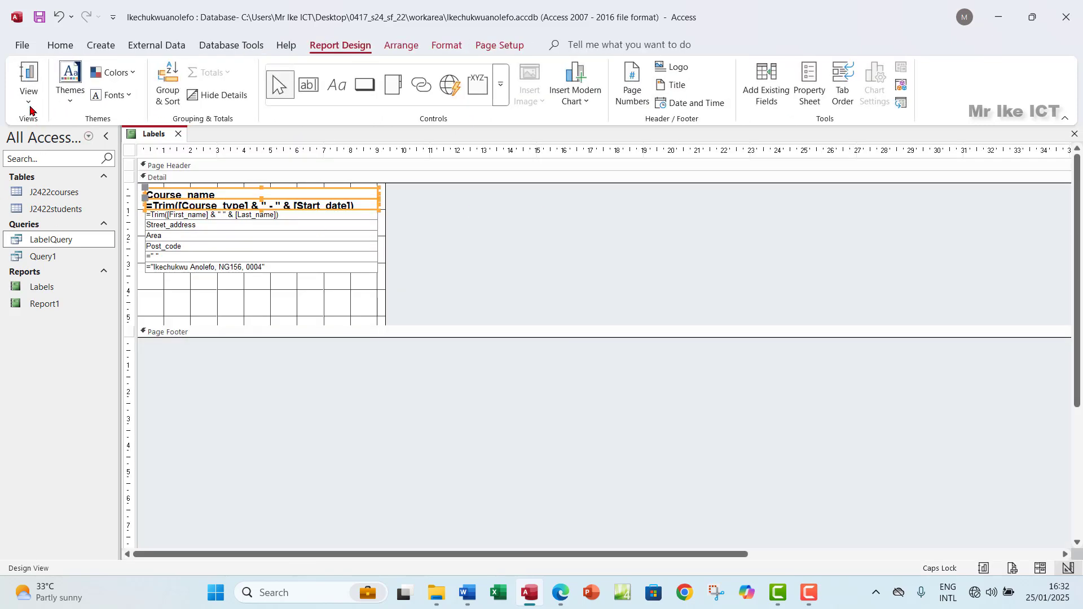
{"action": "left_click", "coordinate": [28, 97]}
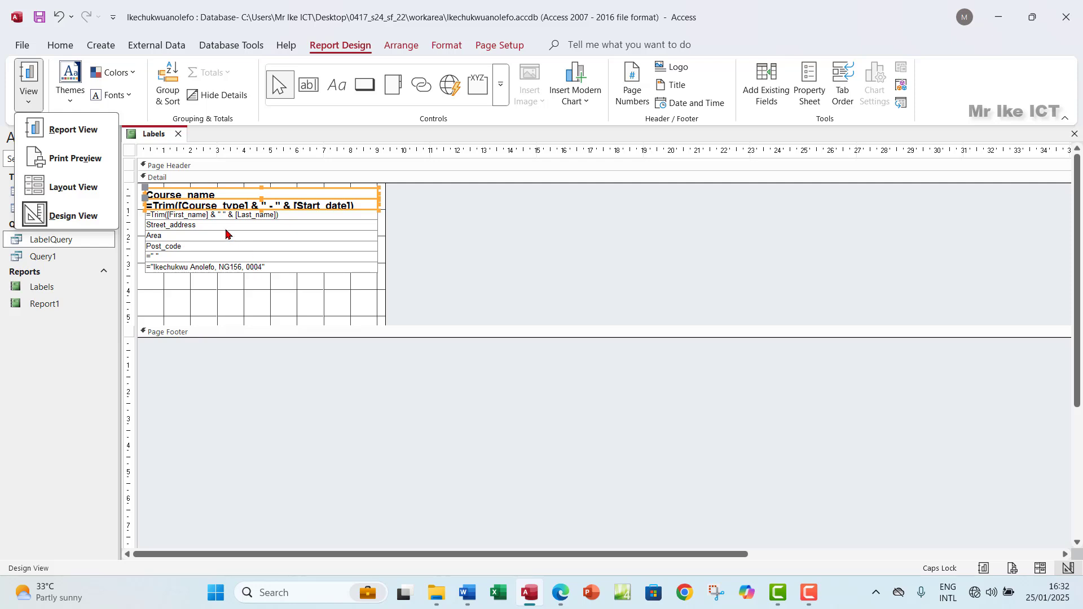
{"action": "left_click", "coordinate": [216, 199]}
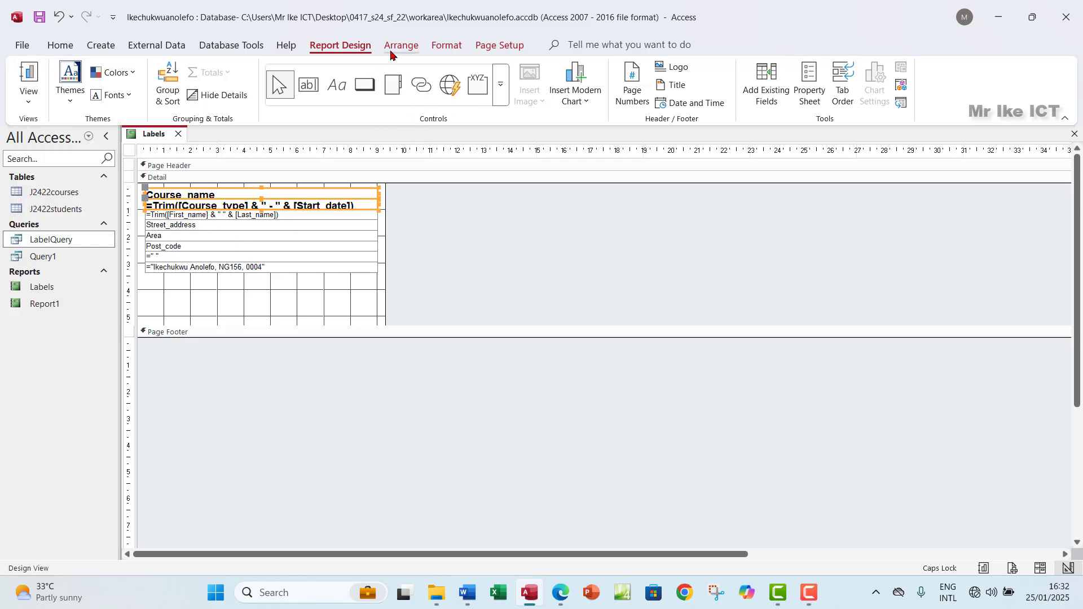
{"action": "left_click", "coordinate": [446, 46]}
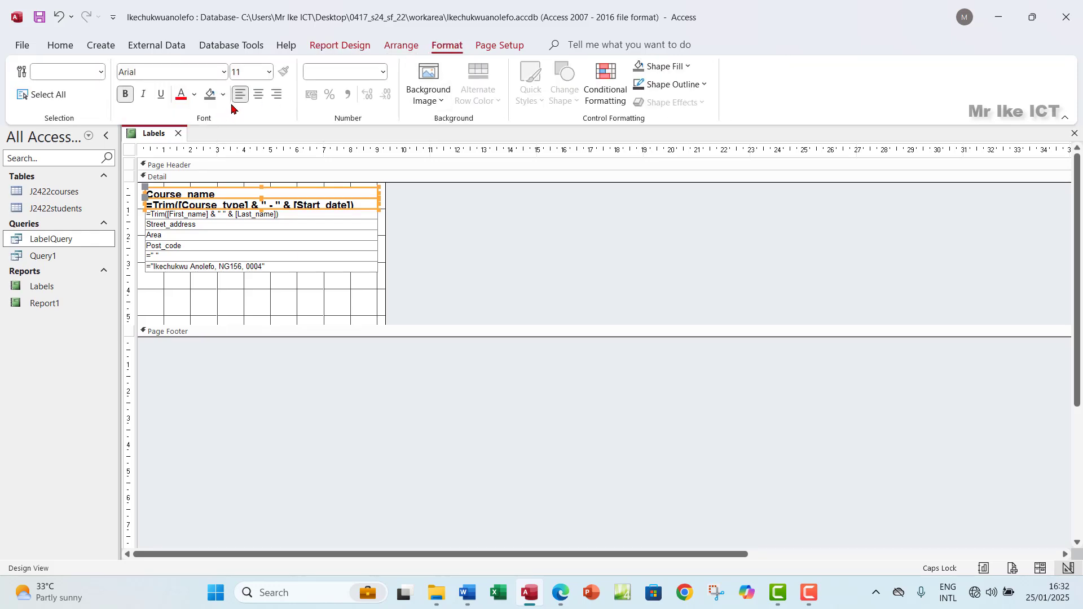
{"action": "left_click", "coordinate": [260, 96]}
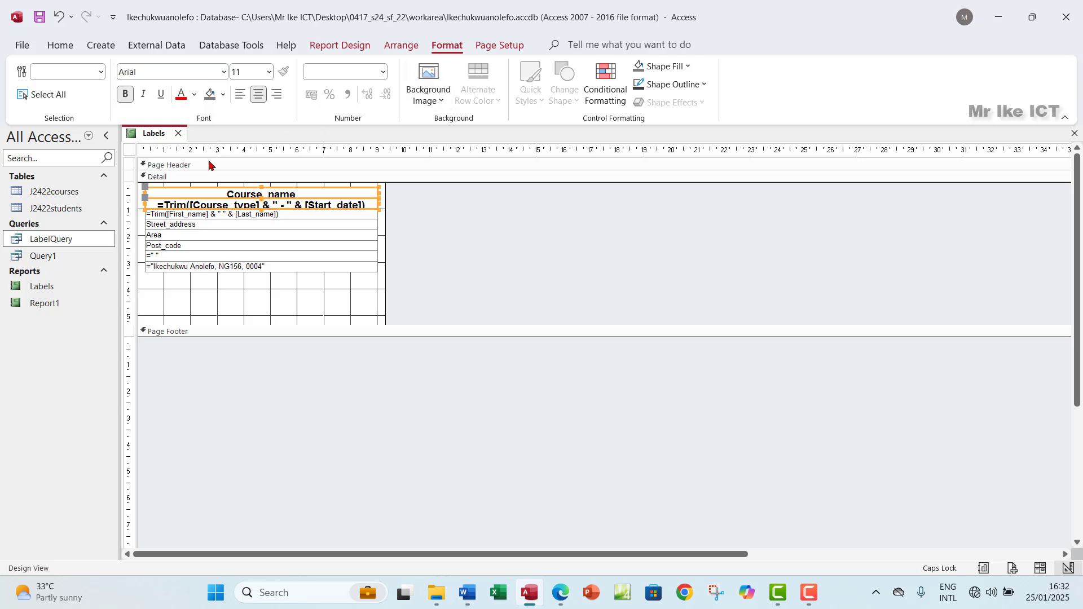
Step: Check the centred course lines in the labels' print preview
{"action": "left_click", "coordinate": [59, 46]}
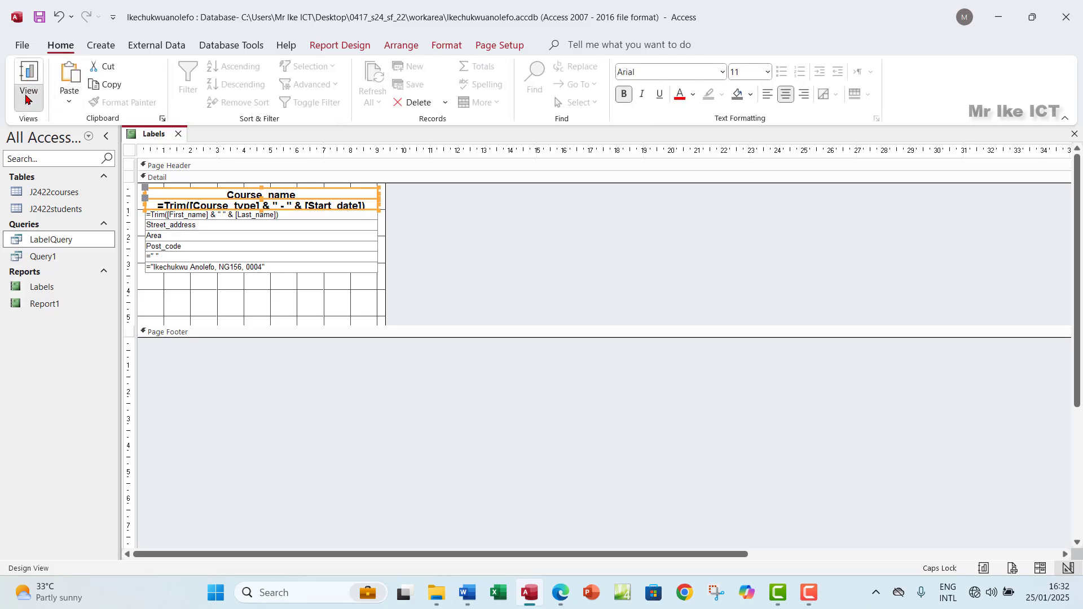
{"action": "left_click", "coordinate": [29, 99]}
{"action": "left_click", "coordinate": [64, 163]}
{"action": "scroll", "coordinate": [500, 418], "scroll_direction": "down", "scroll_amount": 5}
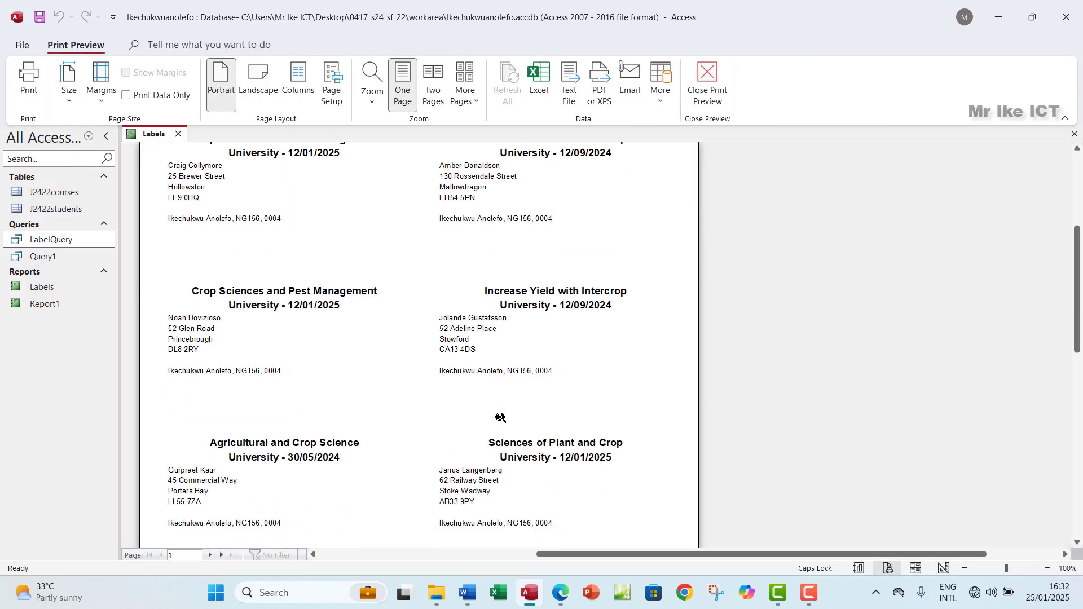
{"action": "scroll", "coordinate": [500, 418], "scroll_direction": "down", "scroll_amount": 6}
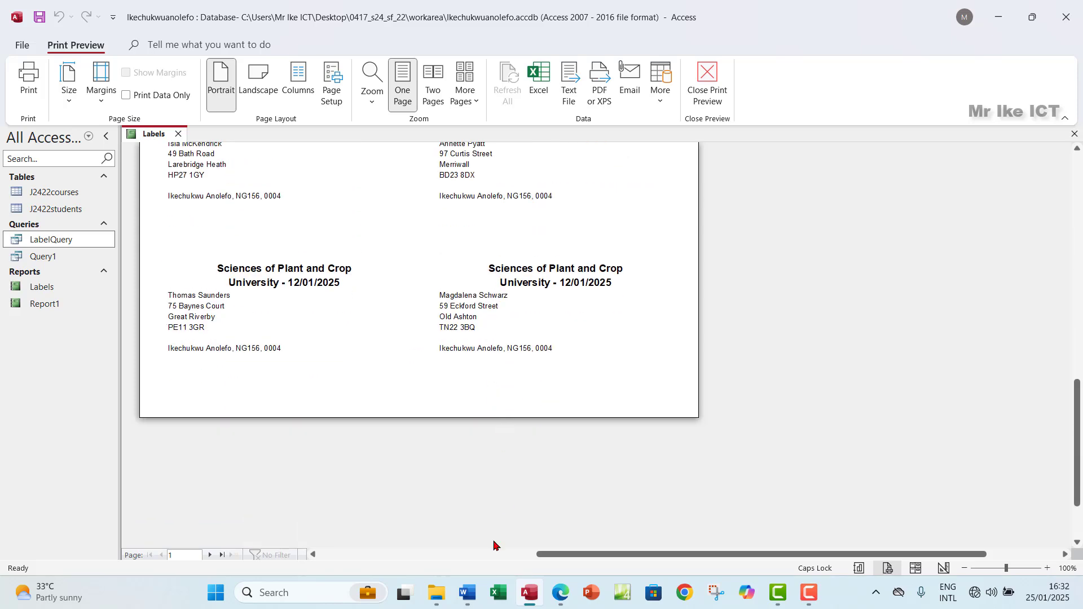
{"action": "left_click", "coordinate": [548, 599]}
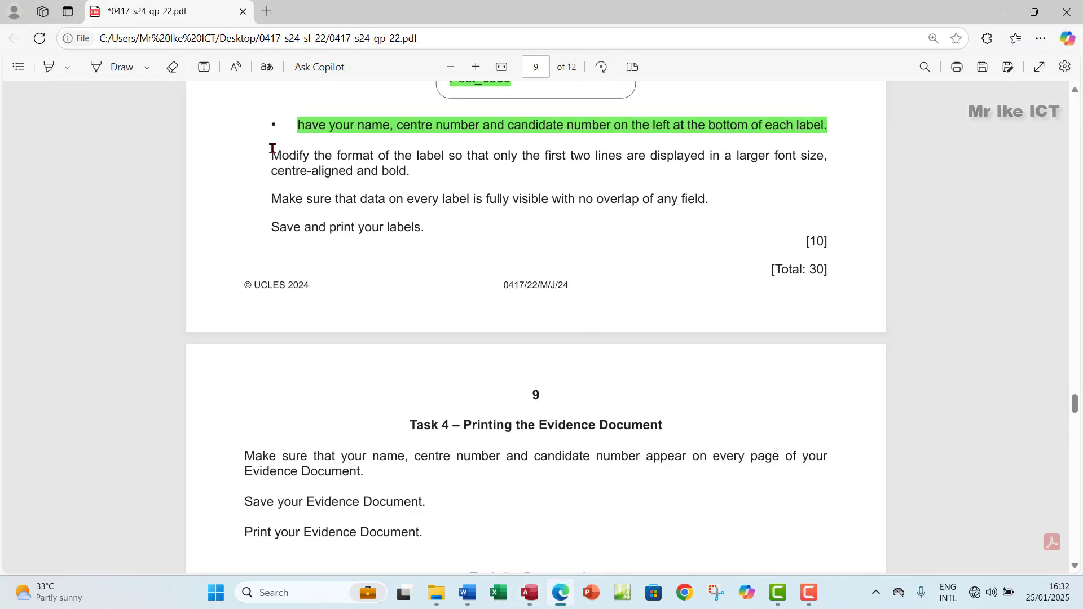
Step: Highlight in green the 'Modify the format of the label…' instruction about the first two lines
{"action": "left_click_drag", "start_coordinate": [271, 152], "coordinate": [410, 172]}
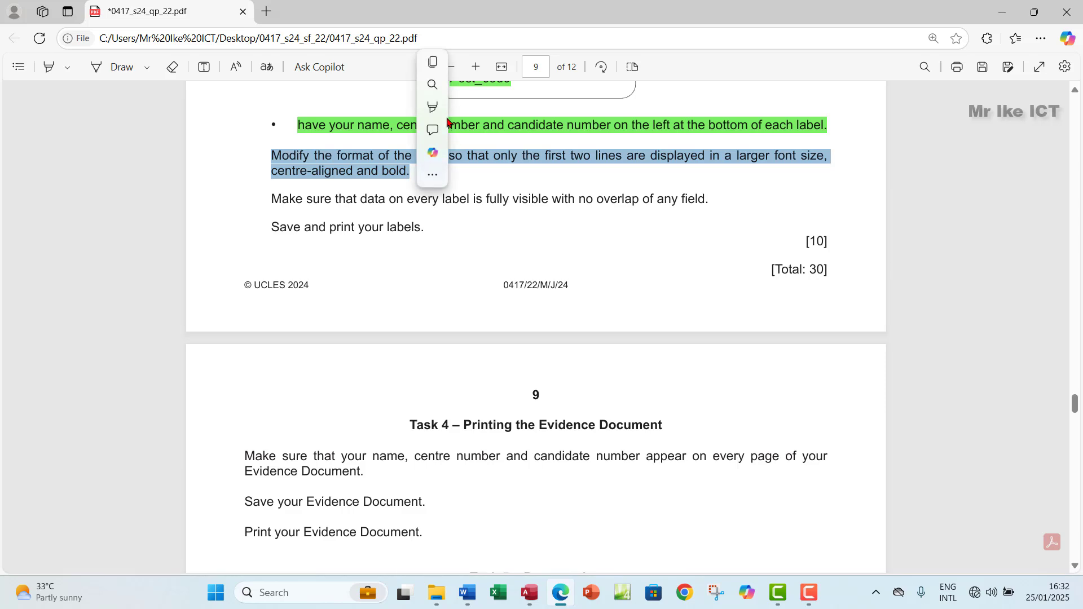
{"action": "mouse_move", "coordinate": [451, 107]}
{"action": "left_click", "coordinate": [581, 129]}
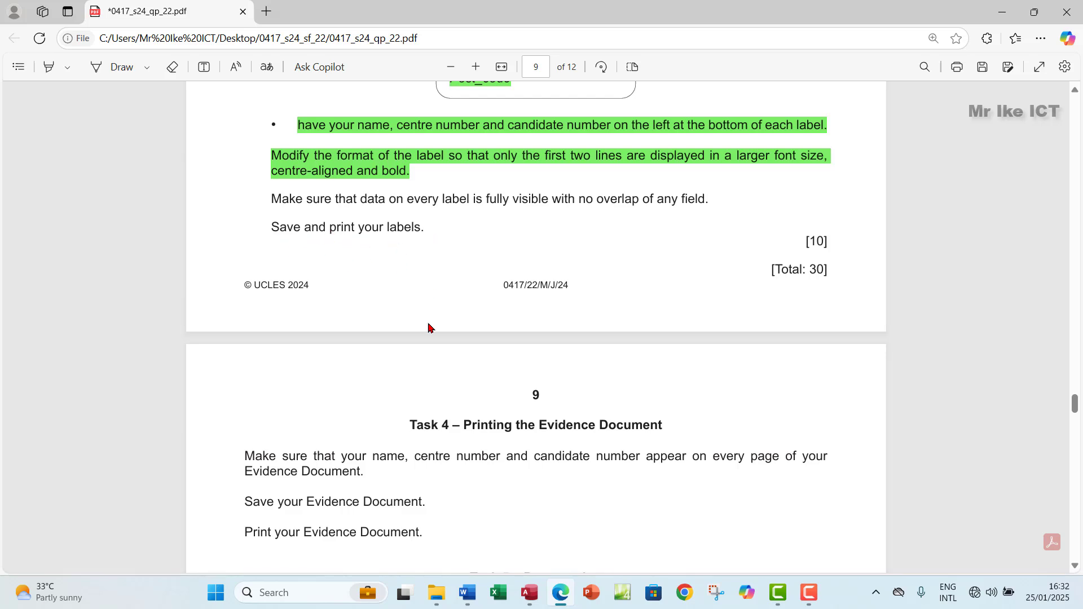
{"action": "left_click", "coordinate": [531, 594]}
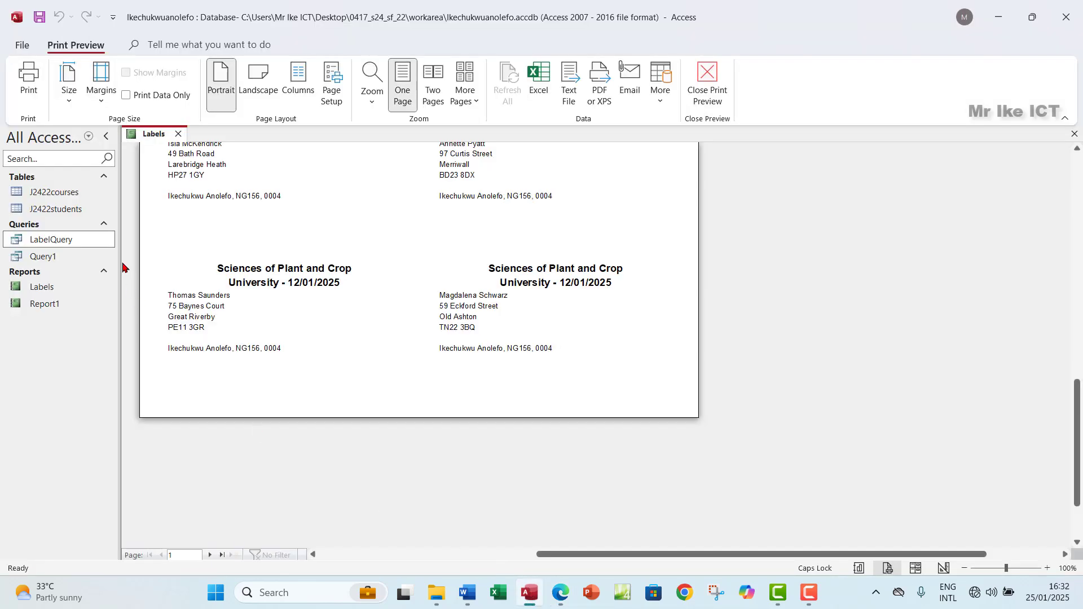
Step: Open the labels' Print dialog, close it unprinted, and scroll the exam paper to Task 4
{"action": "left_click", "coordinate": [27, 79]}
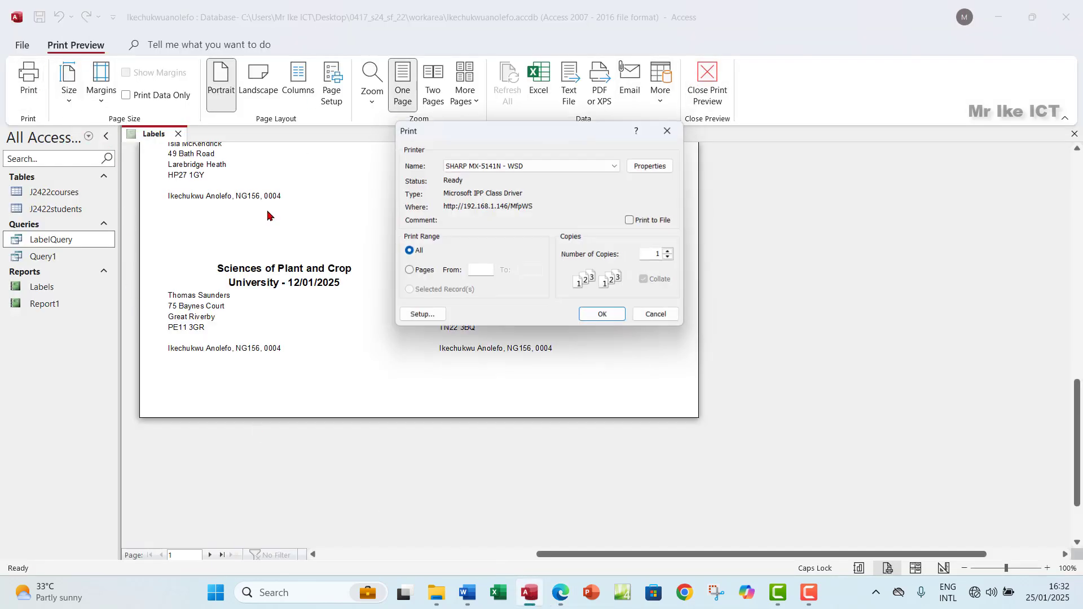
{"action": "left_click", "coordinate": [680, 136]}
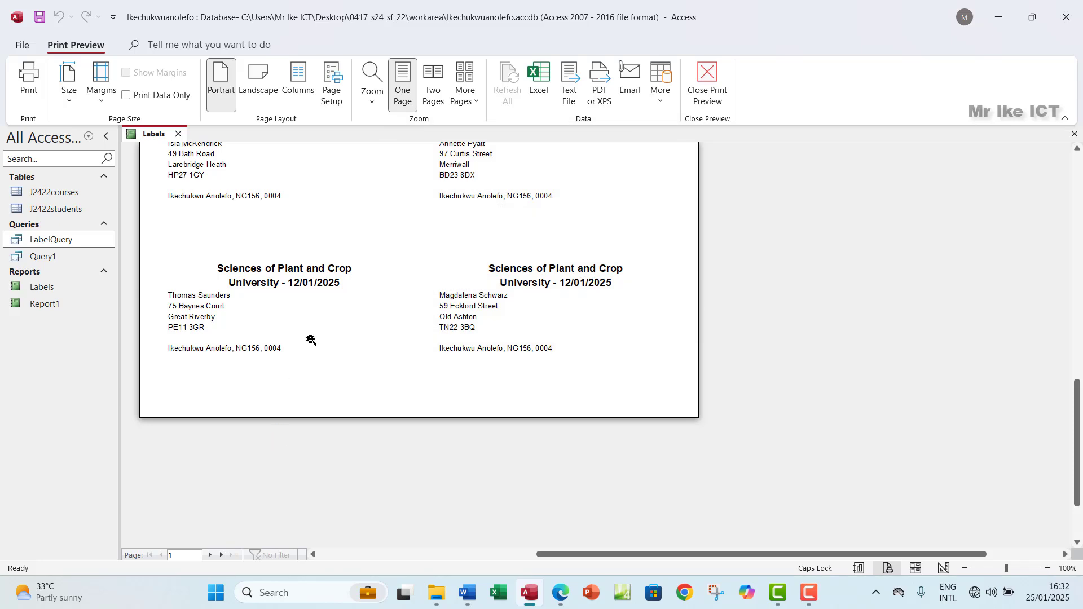
{"action": "scroll", "coordinate": [310, 339], "scroll_direction": "up", "scroll_amount": 8}
{"action": "scroll", "coordinate": [310, 339], "scroll_direction": "up", "scroll_amount": 3}
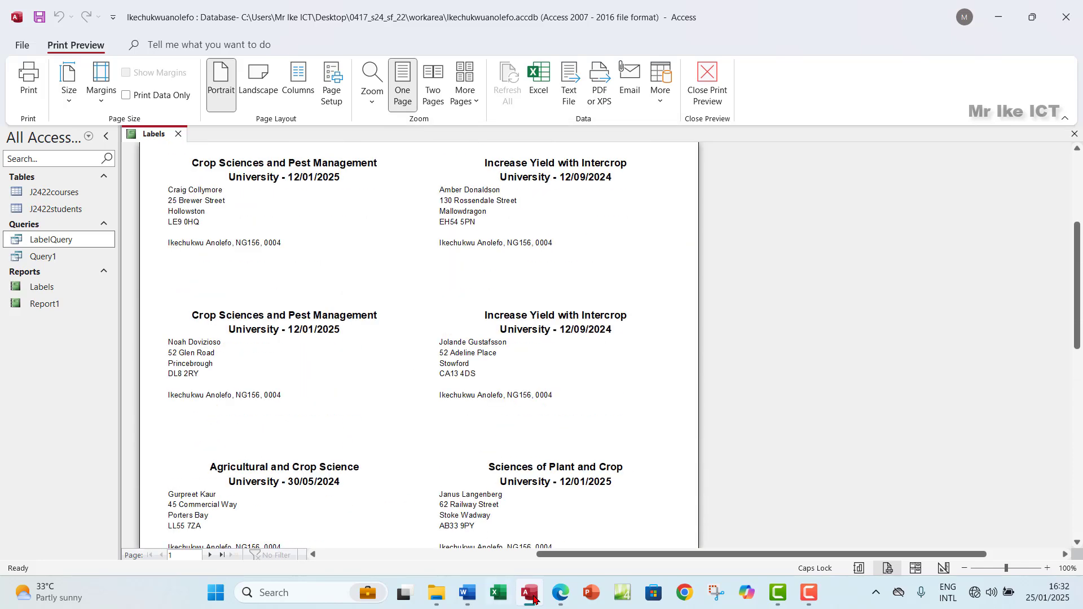
{"action": "left_click", "coordinate": [560, 601]}
{"action": "scroll", "coordinate": [293, 421], "scroll_direction": "down", "scroll_amount": 4}
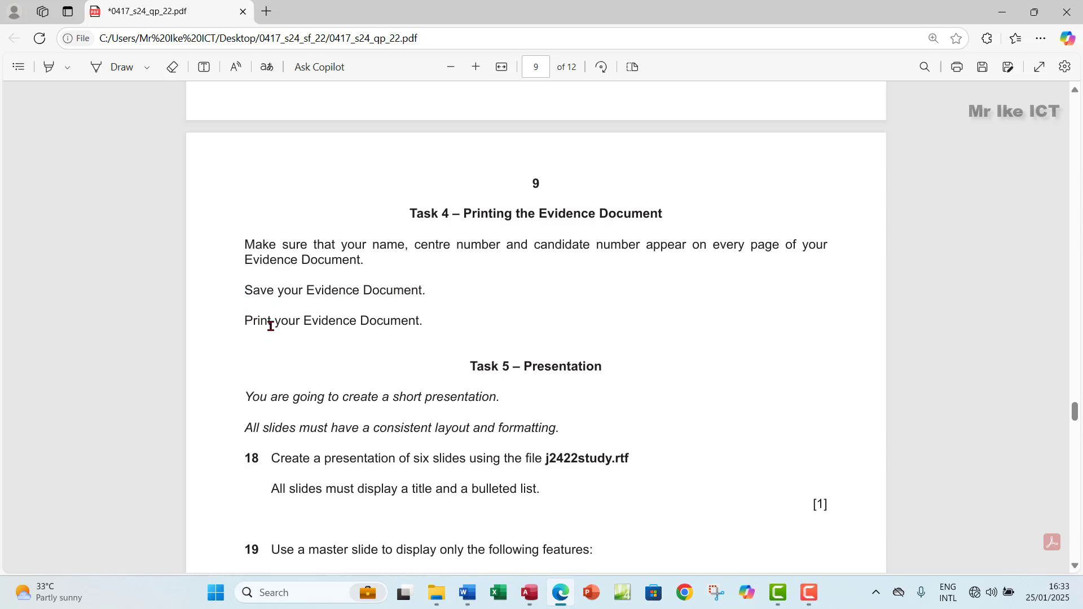
Step: Save the evidence document EVIDENCE0004.docx in Word
{"action": "left_click", "coordinate": [467, 593]}
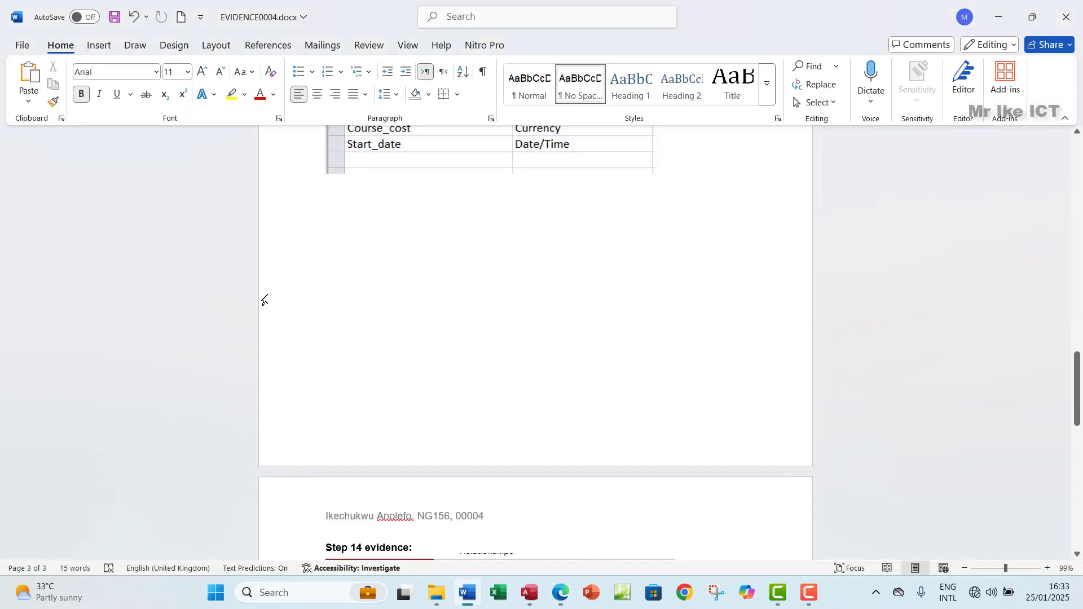
{"action": "scroll", "coordinate": [331, 299], "scroll_direction": "up", "scroll_amount": 2}
{"action": "scroll", "coordinate": [331, 299], "scroll_direction": "up", "scroll_amount": 1}
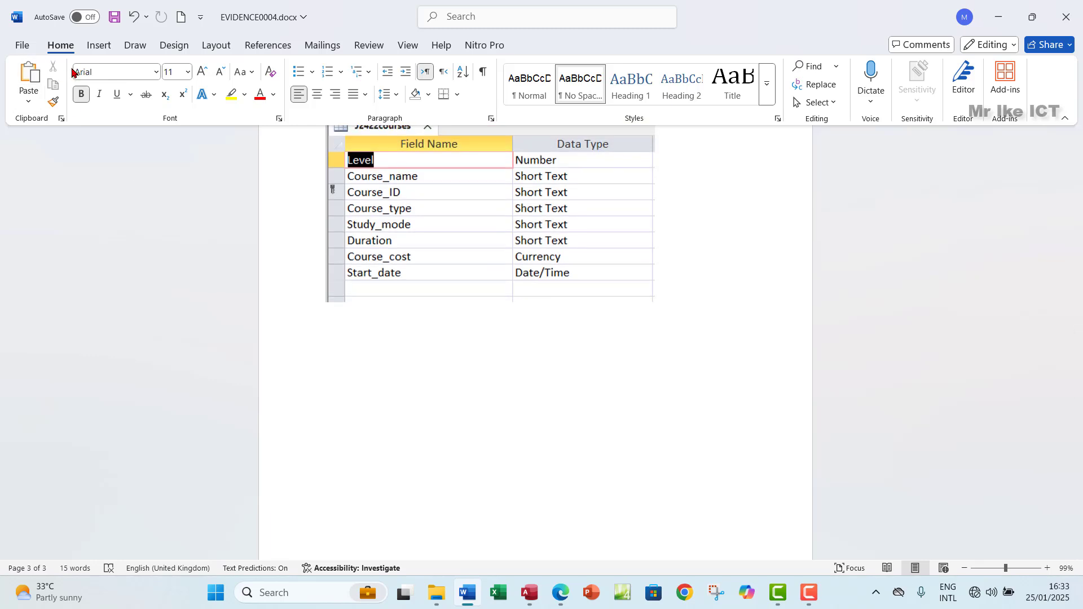
{"action": "left_click", "coordinate": [114, 17]}
Step: Preview the evidence document's three pages for printing, then go back to Task 4 in the exam paper
{"action": "left_click", "coordinate": [21, 45]}
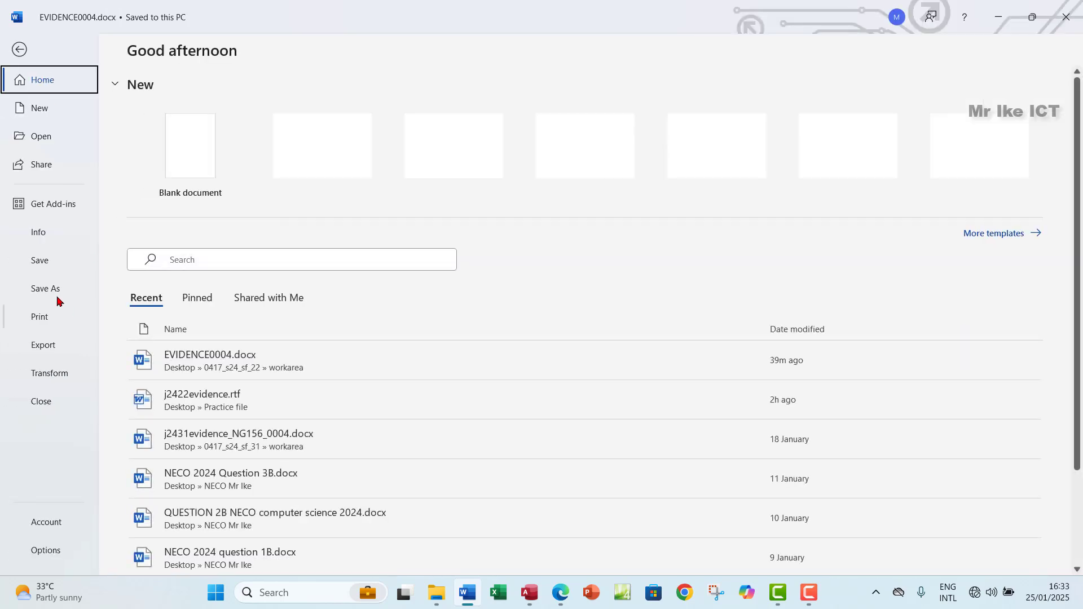
{"action": "left_click", "coordinate": [20, 320]}
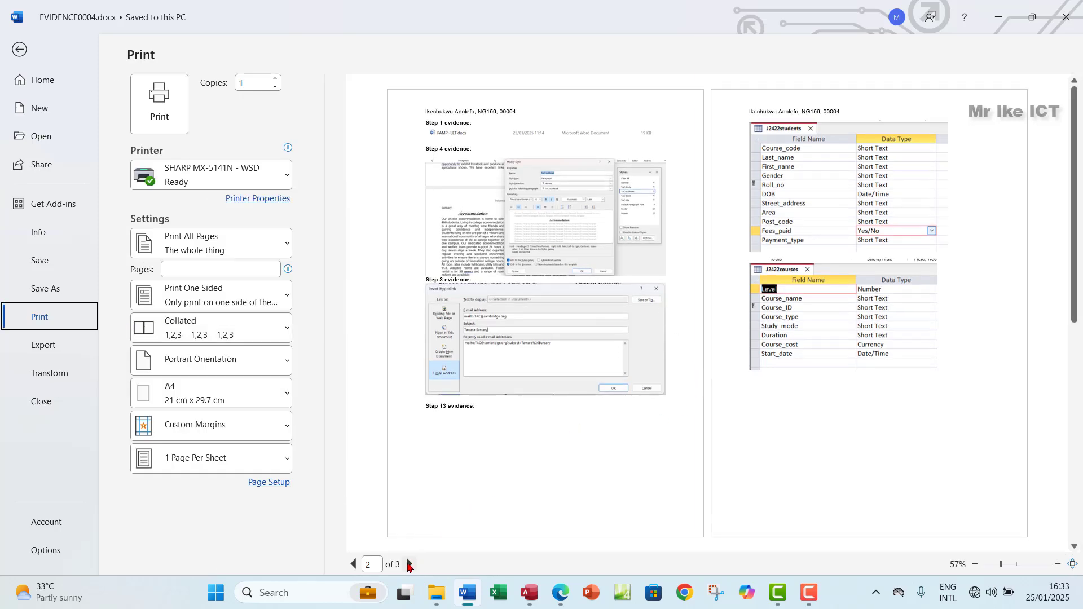
{"action": "left_click", "coordinate": [410, 564]}
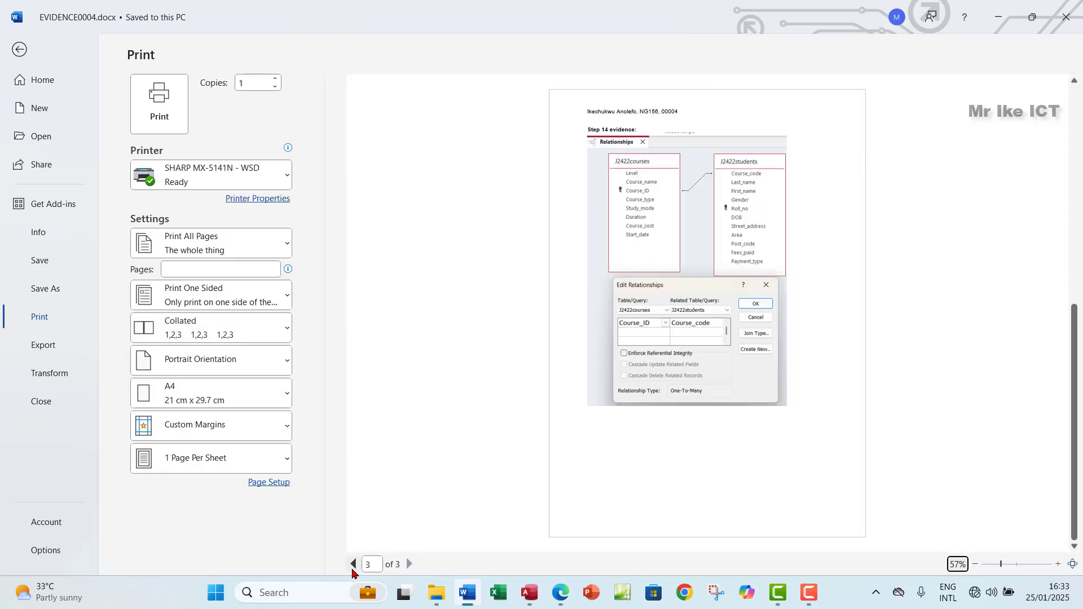
{"action": "left_click", "coordinate": [353, 564]}
{"action": "left_click", "coordinate": [19, 49]}
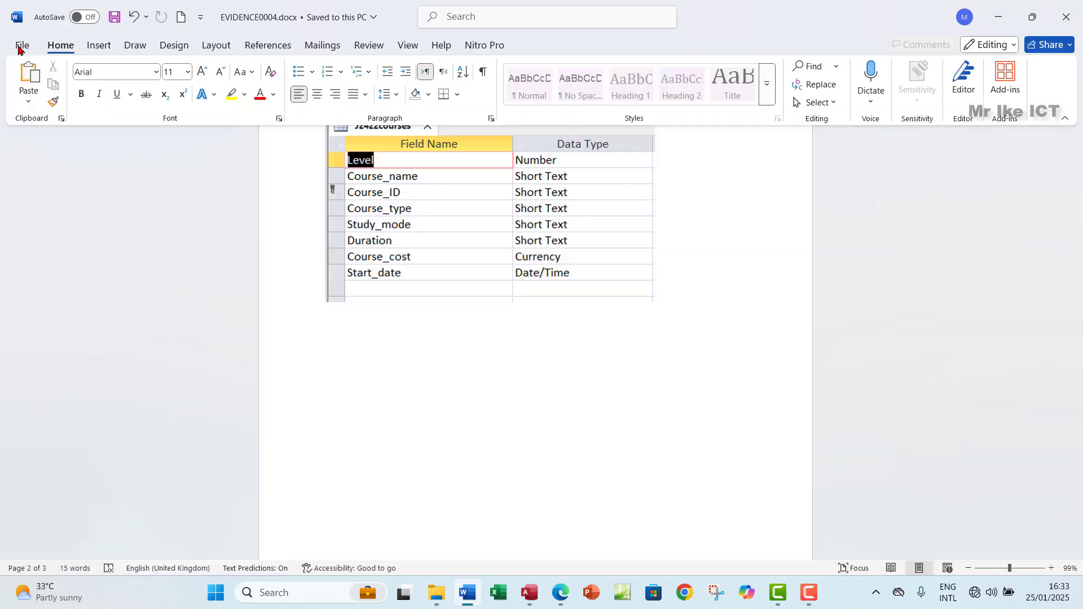
{"action": "scroll", "coordinate": [598, 418], "scroll_direction": "down", "scroll_amount": 5}
{"action": "left_click", "coordinate": [559, 593]}
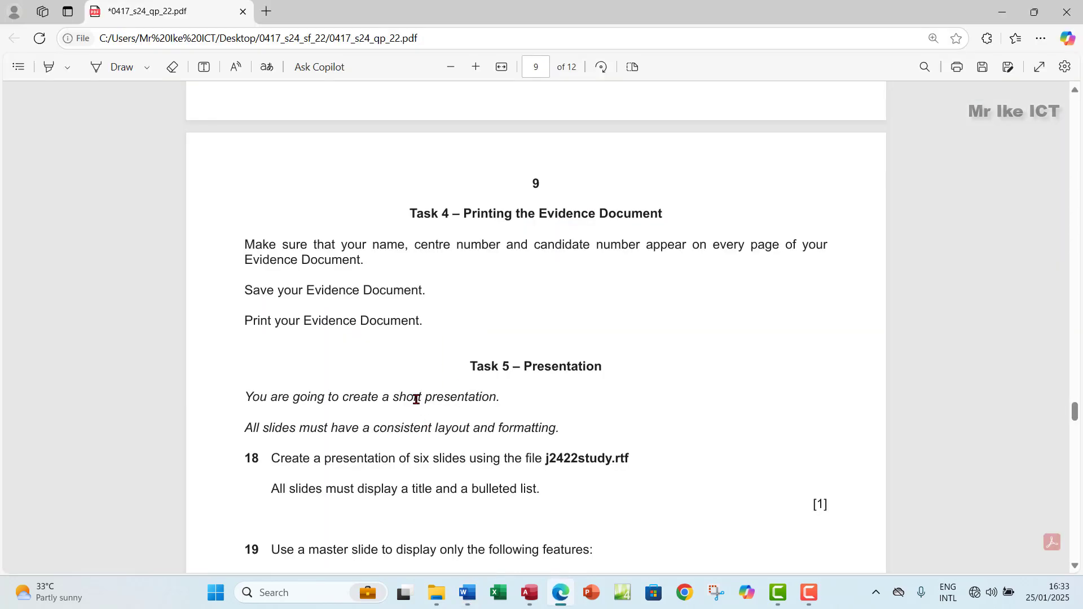
{"action": "scroll", "coordinate": [416, 399], "scroll_direction": "up", "scroll_amount": 1}
{"action": "scroll", "coordinate": [416, 399], "scroll_direction": "up", "scroll_amount": 1}
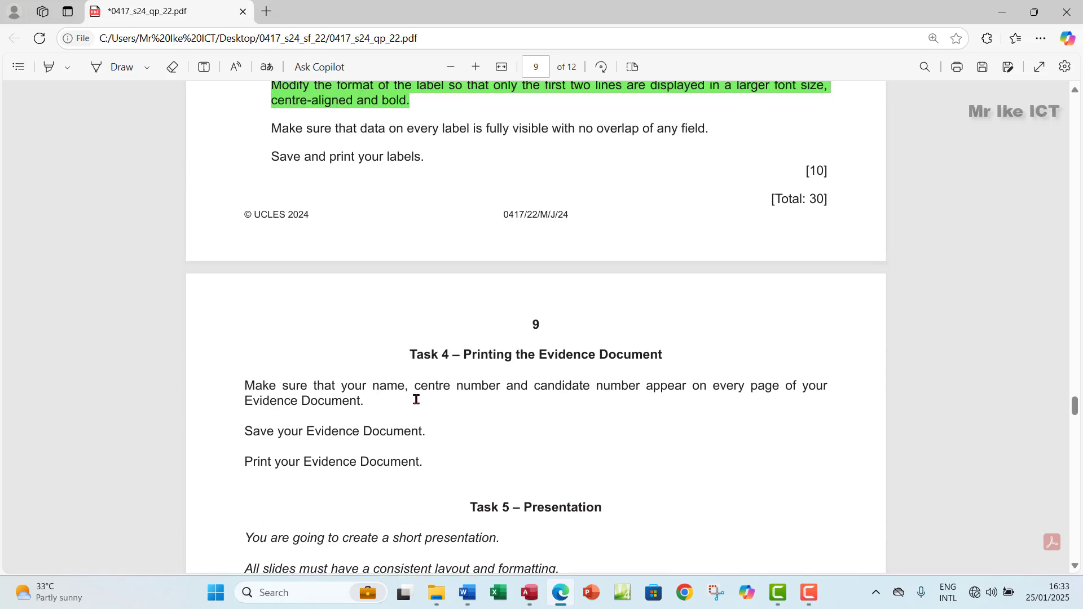